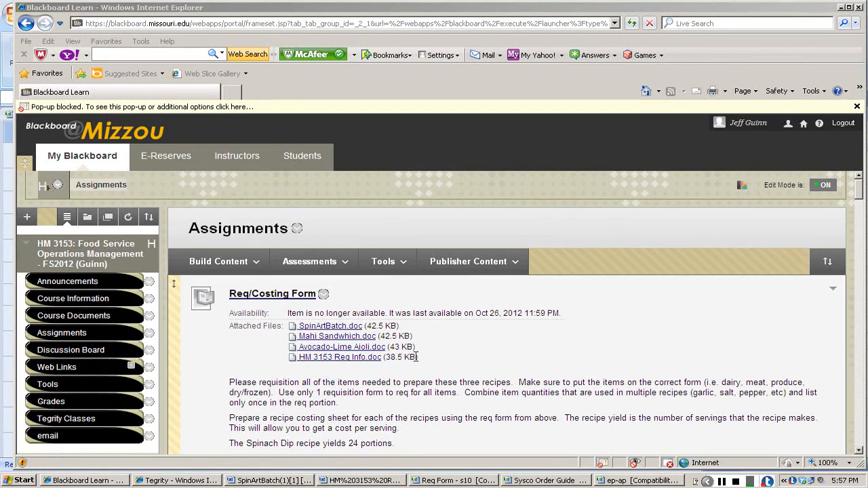
Switch to the Req Form workbook in Excel and enter the requester's full name under Requisition By.
key("alt+Tab")
key("alt+Tab")
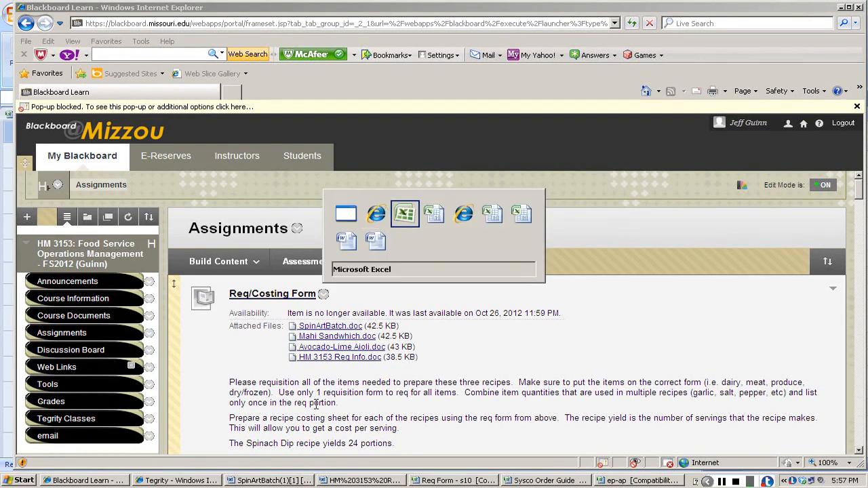
key("alt+Tab")
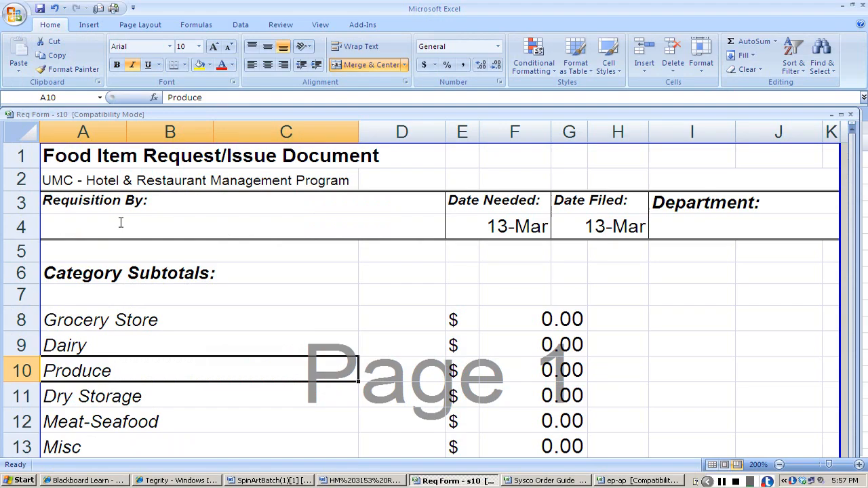
left_click(120, 221)
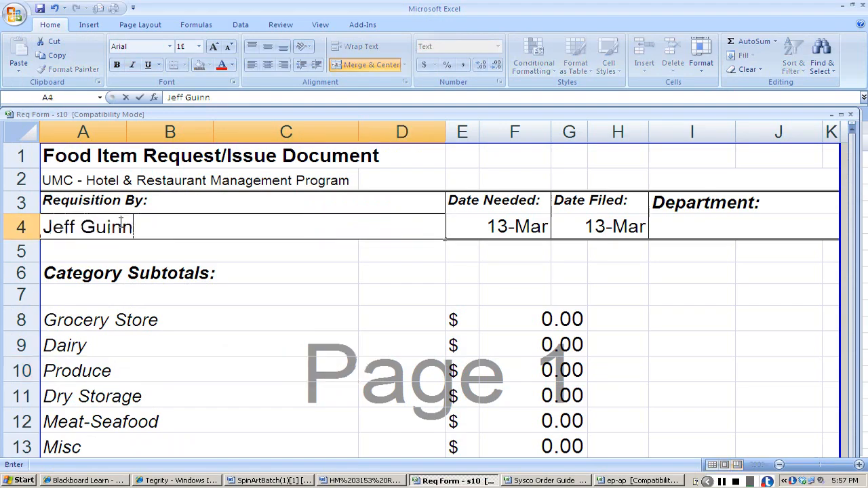
key("Tab")
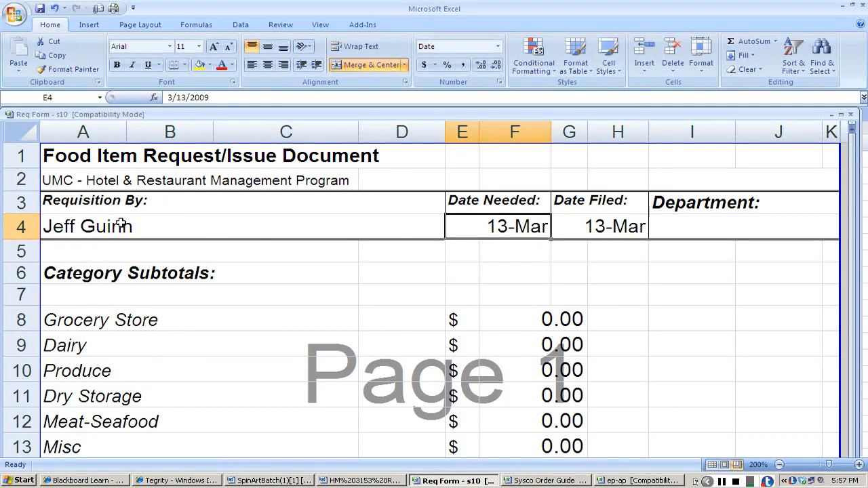
Set the requisition's Date Needed to 31 Oct.
type("31")
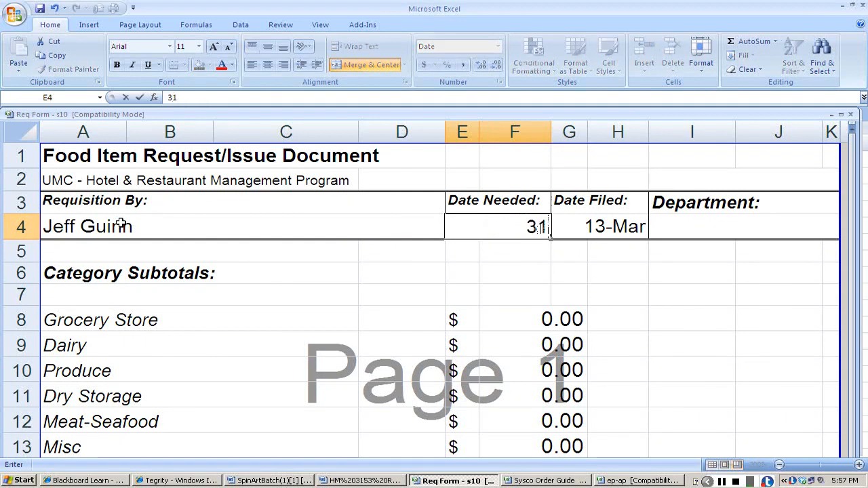
type(" oct")
key("BackSpace")
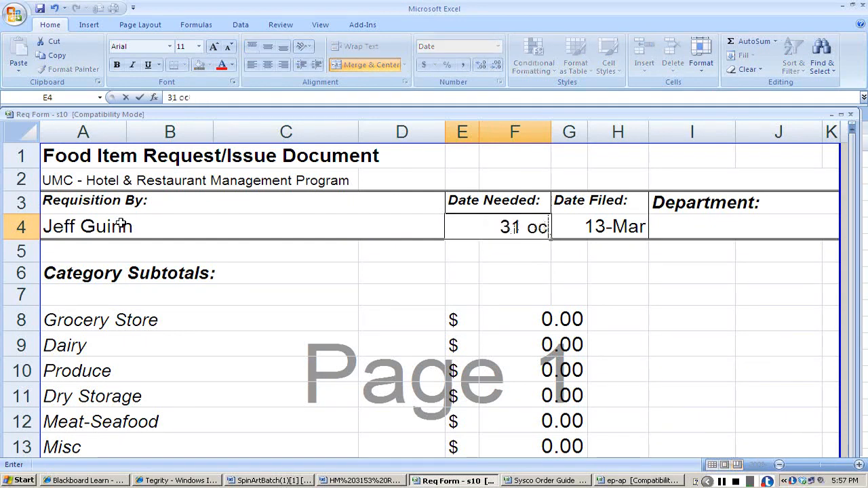
type("t")
key("Tab")
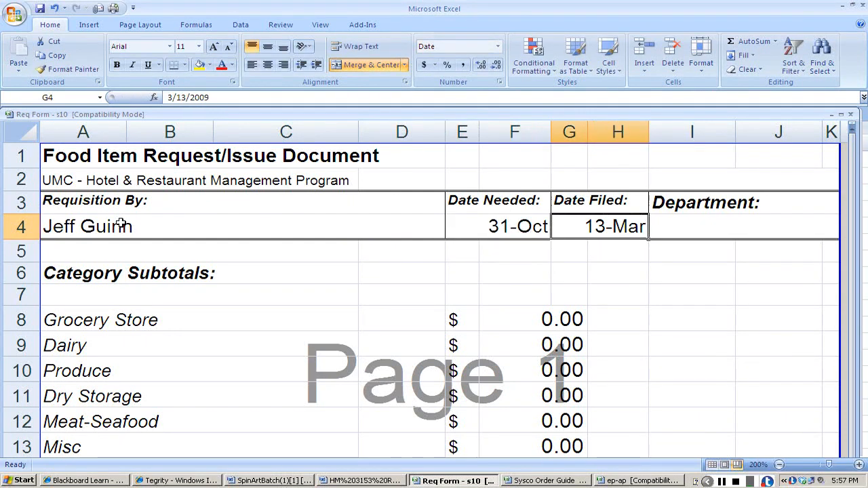
Set the requisition's Date Filed to 12-Oct.
type("1")
key("Tab")
type("no")
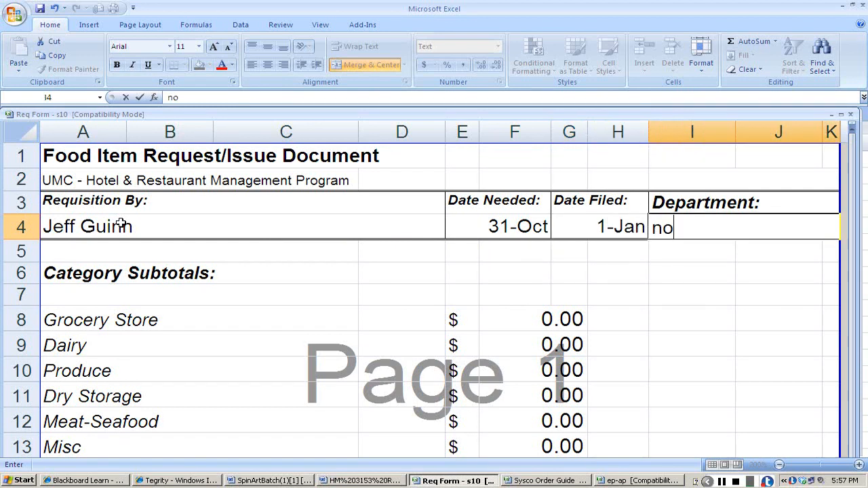
key("shift+Tab")
type("12")
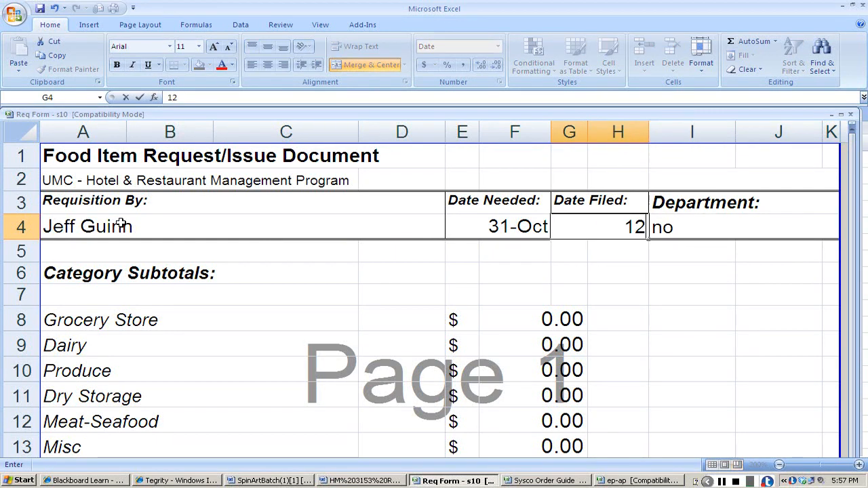
type("-oc")
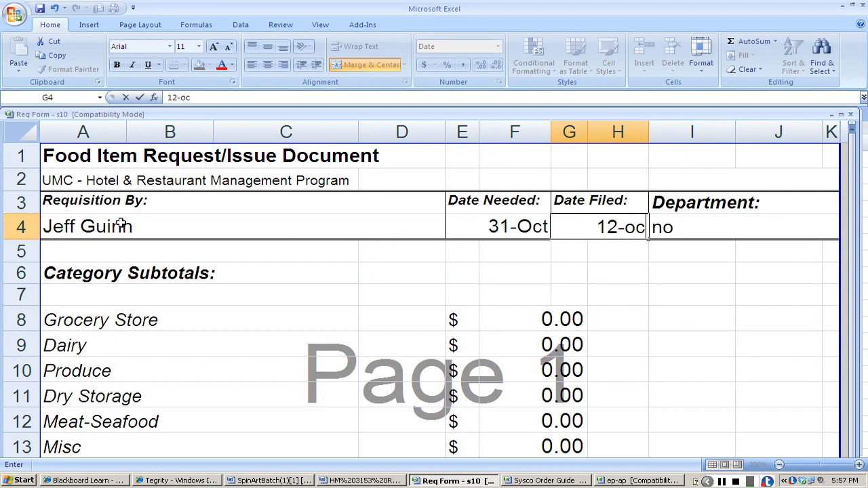
type("t")
key("Tab")
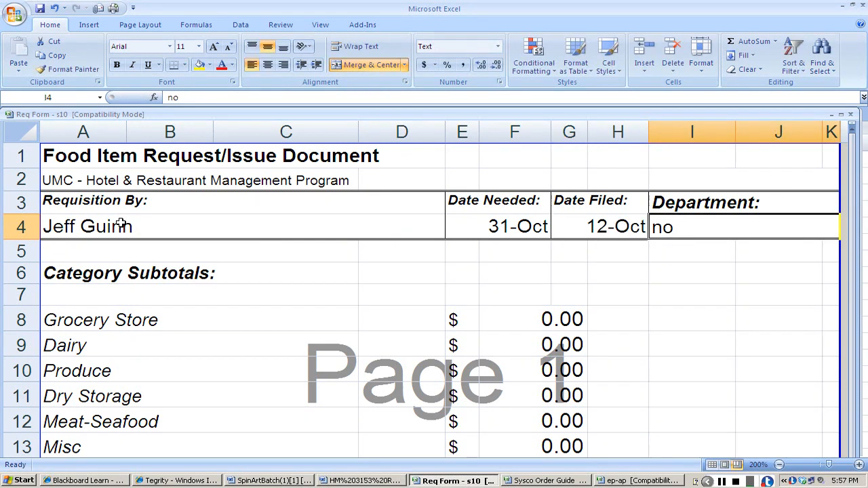
Enter catering as the department of the requisition.
type("catering")
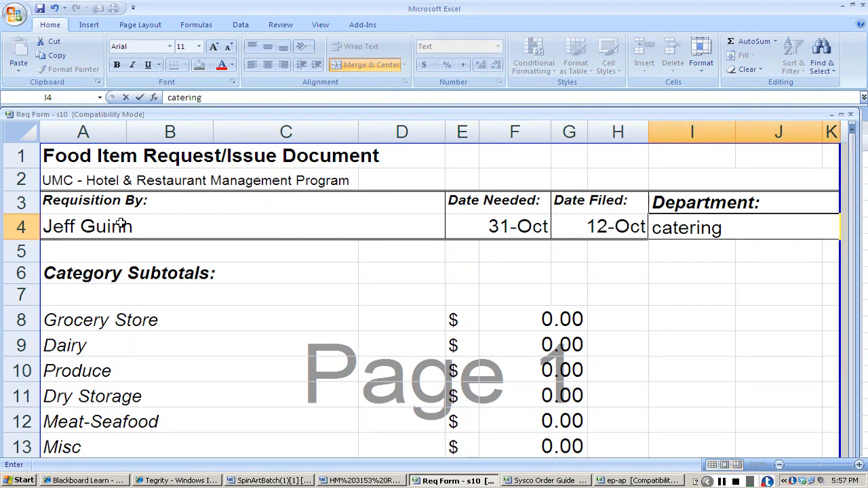
key("Return")
scroll(120, 226, "down", 1)
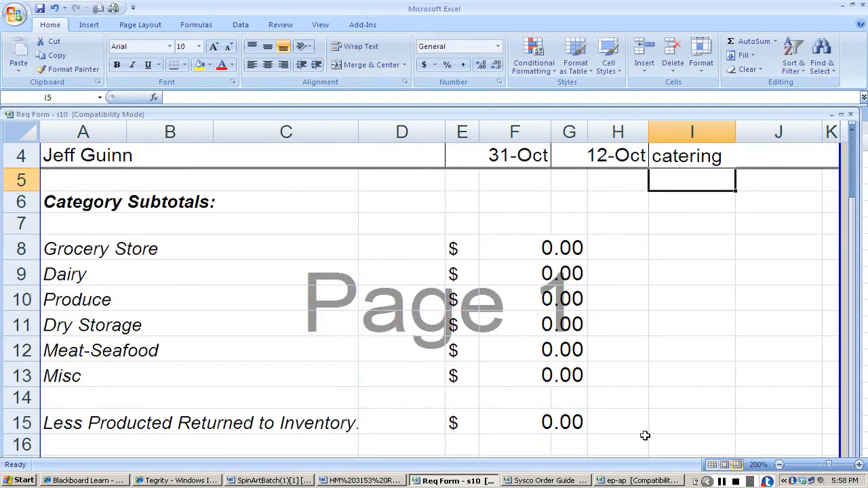
left_click(778, 464)
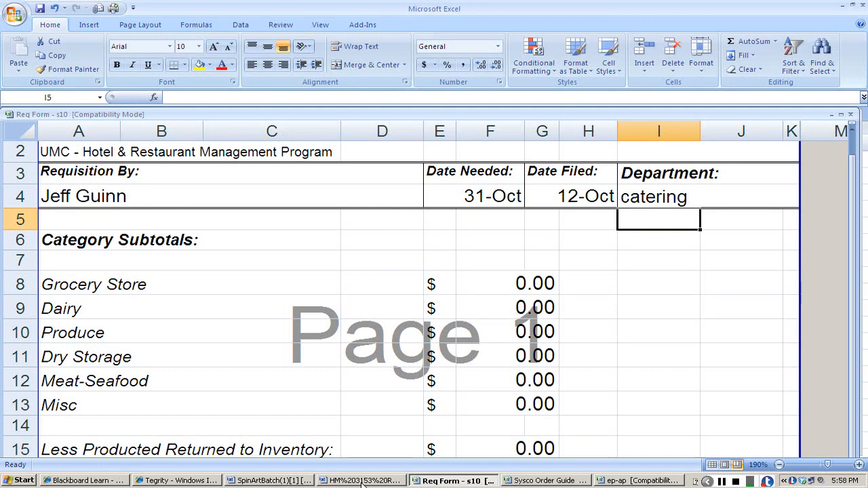
Review the Spinach and Artichoke Dip Batch recipe and the product number list in Word, and return to the Req Form workbook.
left_click(283, 481)
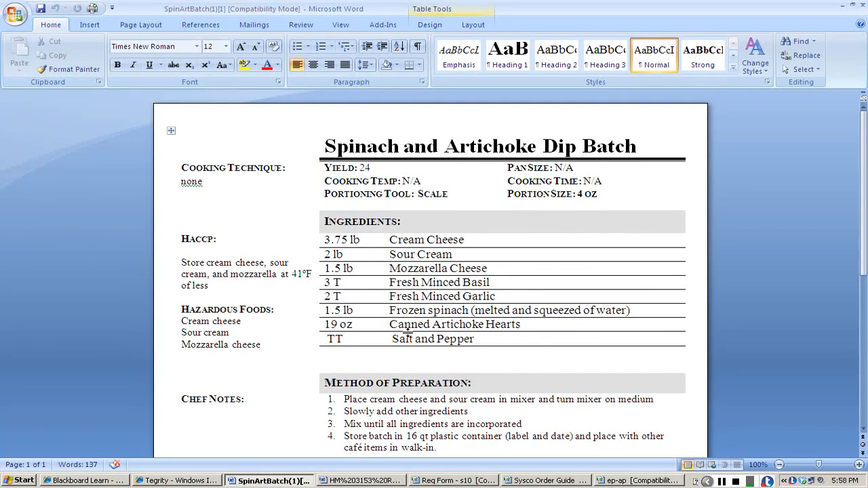
left_click(363, 481)
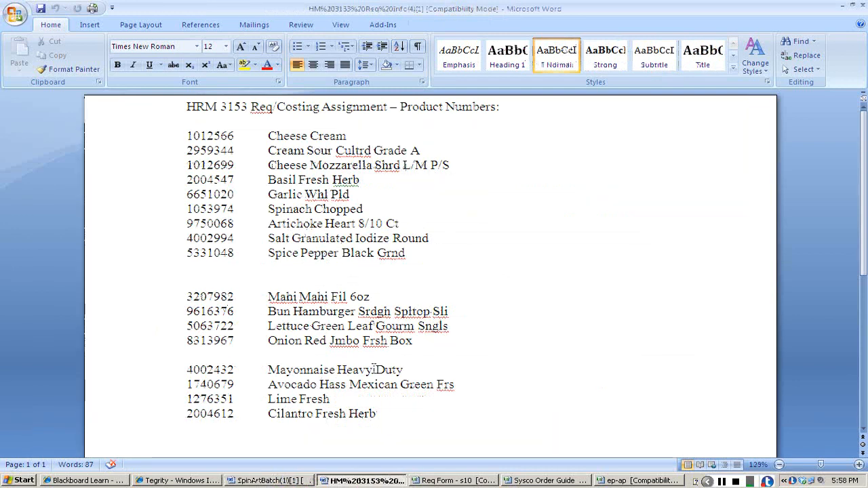
left_click(456, 480)
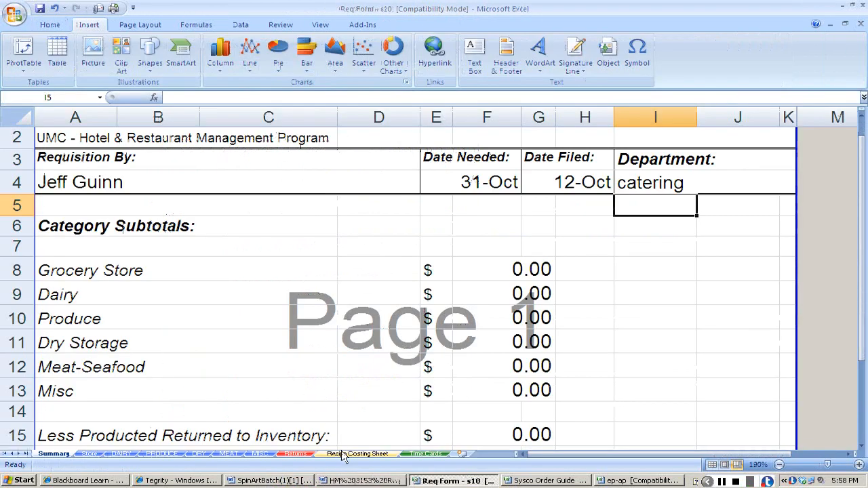
Create two copies of the Recipe Costing Sheet worksheet in the same workbook, placed before the Summary sheet.
right_click(343, 454)
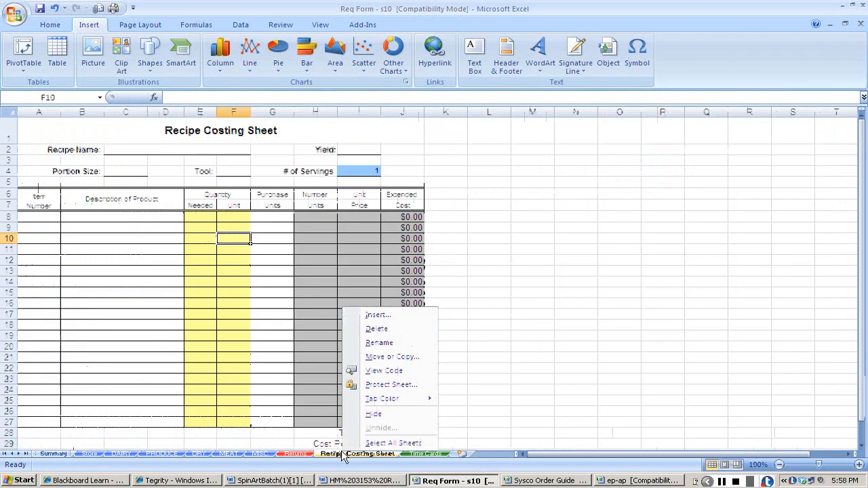
left_click(393, 358)
left_click(302, 405)
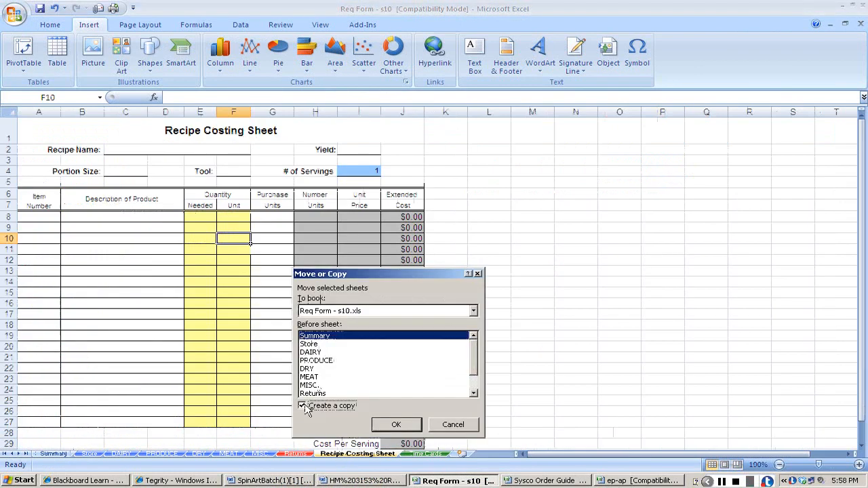
left_click(397, 425)
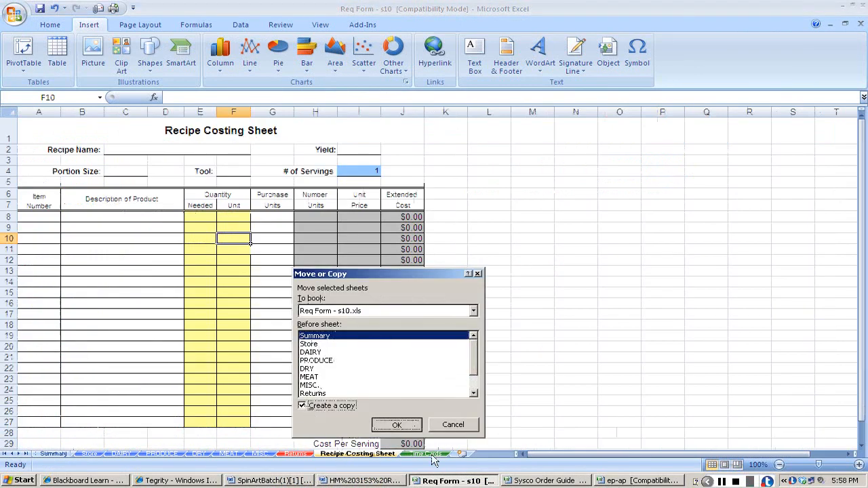
right_click(436, 453)
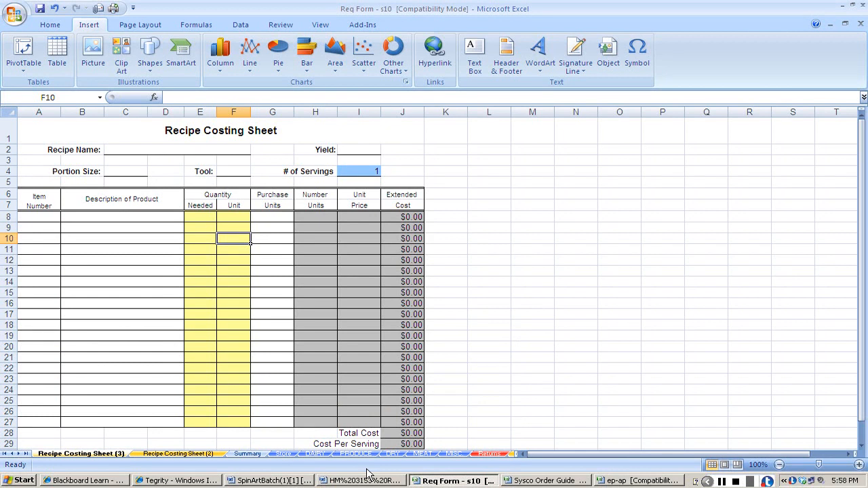
Move both costing sheet copies between Returns and the original Recipe Costing Sheet, with copy (2) ahead of copy (3).
left_click_drag(366, 474, 406, 454)
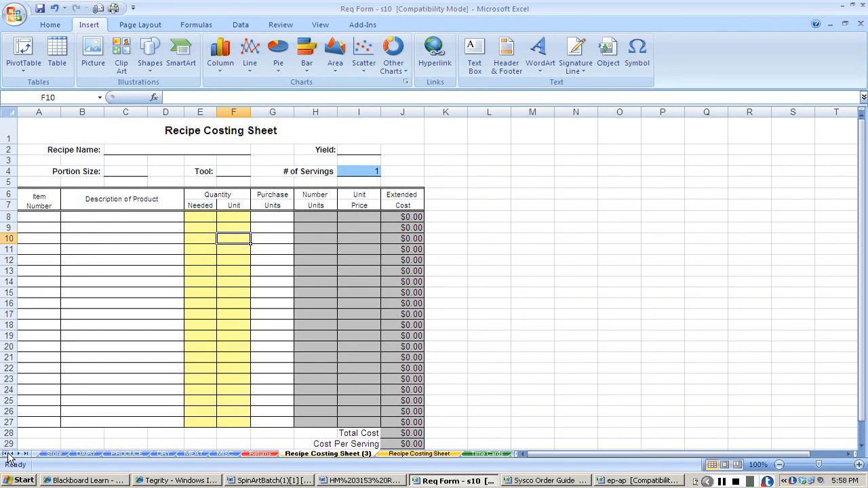
left_click(8, 454)
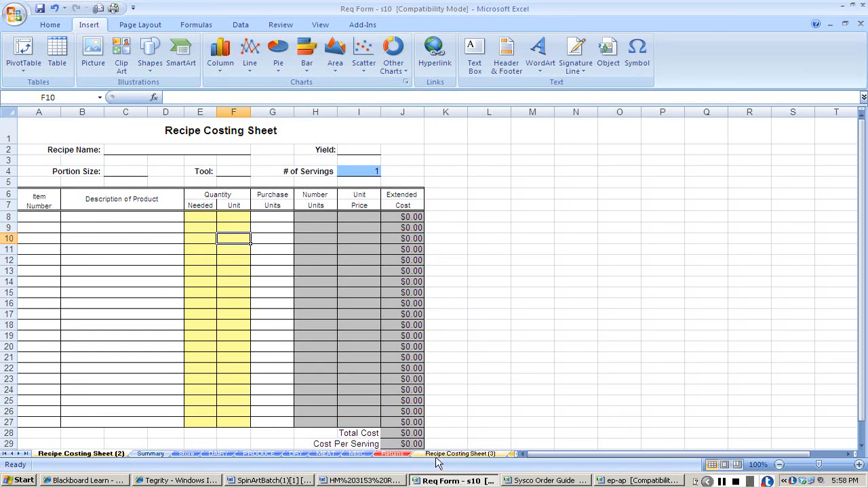
left_click_drag(100, 453, 426, 458)
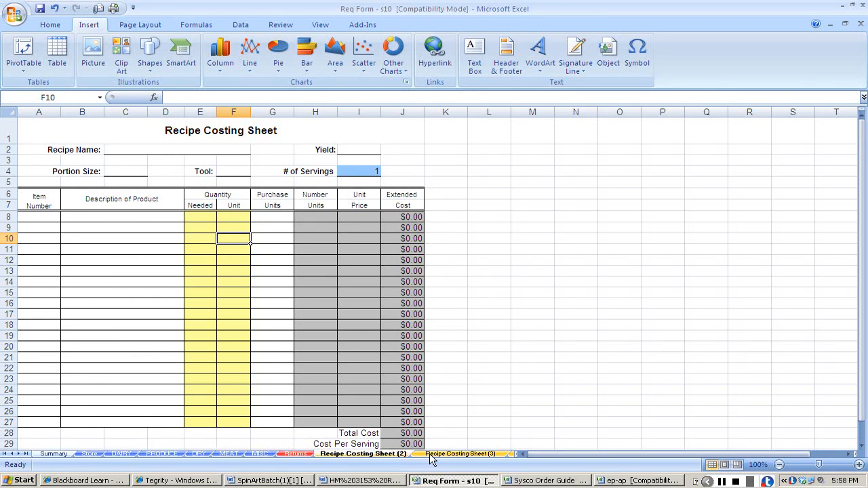
Rename the Recipe Costing Sheet (2) worksheet as Spin Dip.
right_click(341, 456)
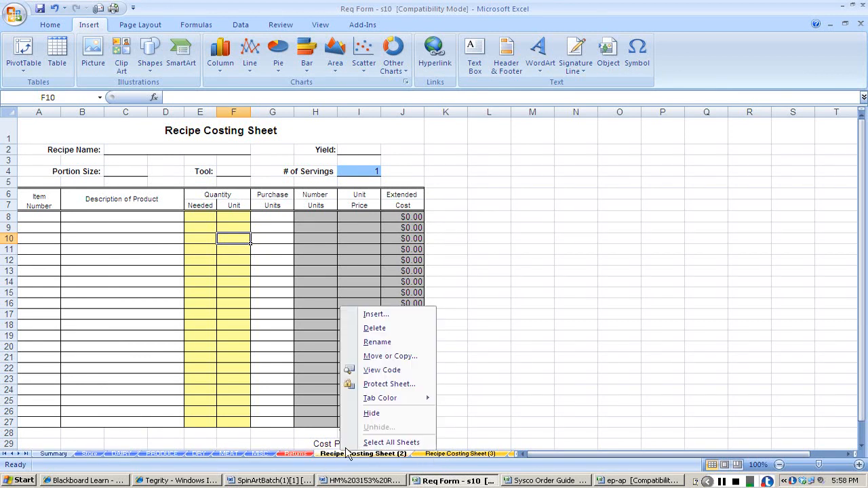
left_click(356, 343)
type("Spin Dip")
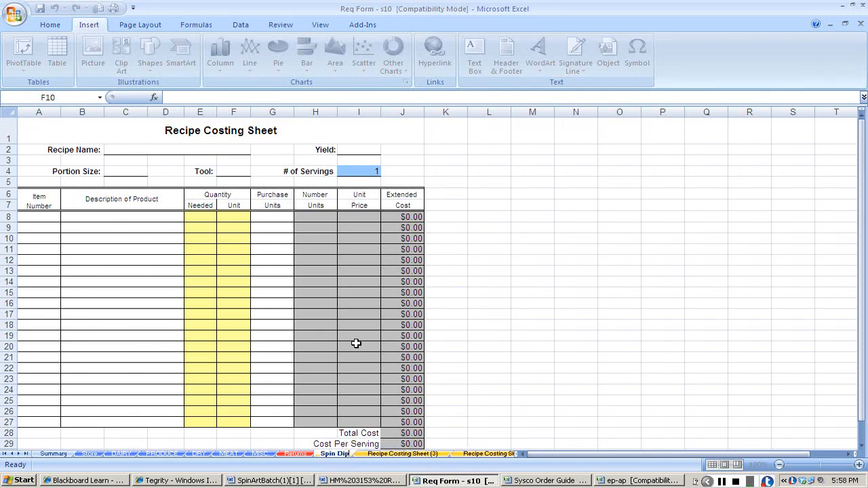
Rename the Recipe Costing Sheet (3) worksheet as Aioli.
right_click(430, 453)
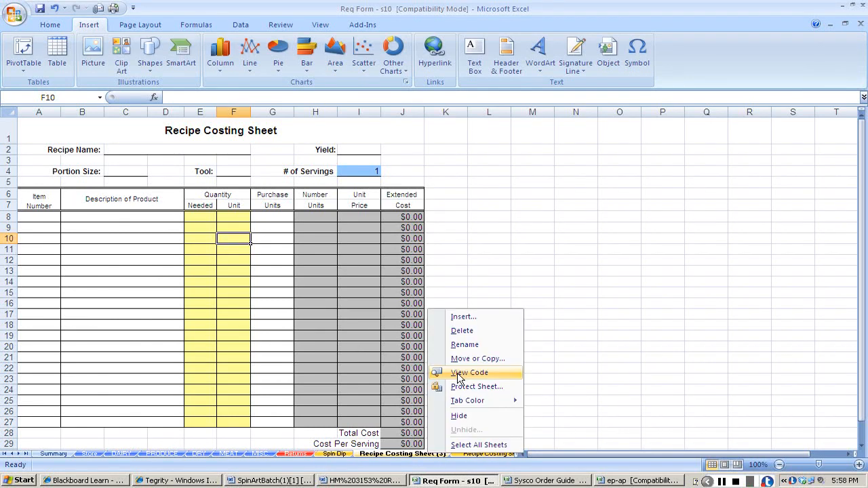
left_click(462, 346)
type("Aioli")
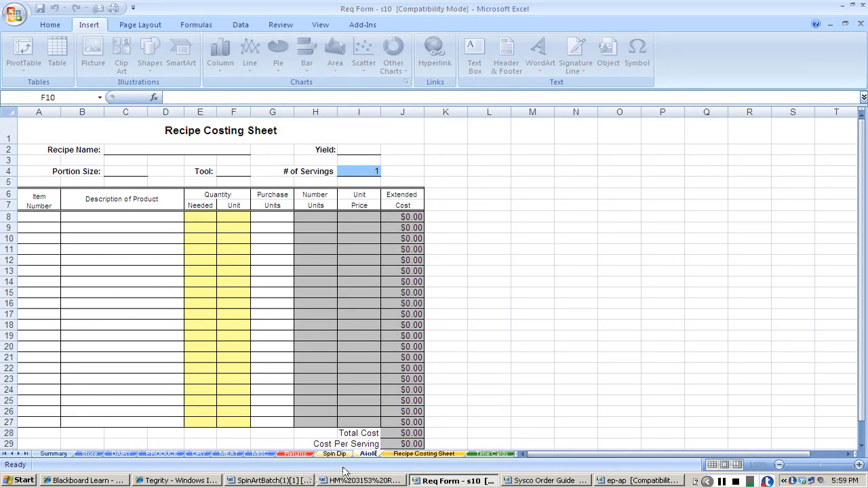
Rename the original Recipe Costing Sheet worksheet as Sandwich and open the Spin Dip sheet.
right_click(440, 454)
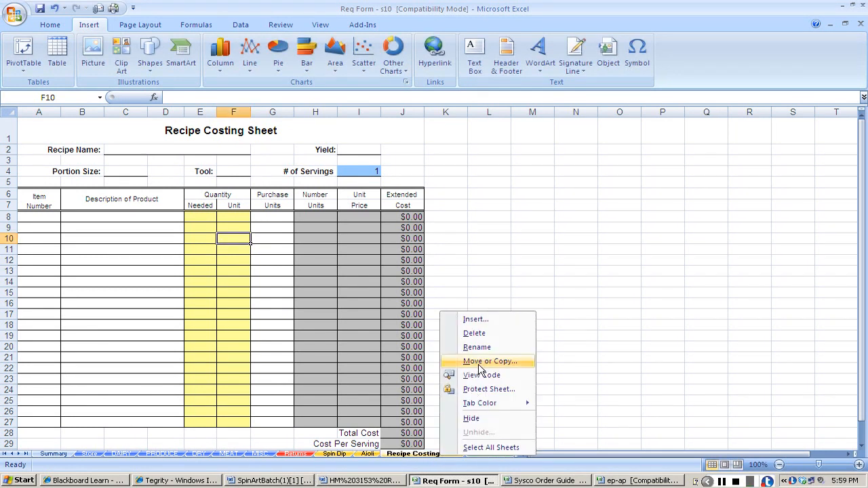
left_click(477, 347)
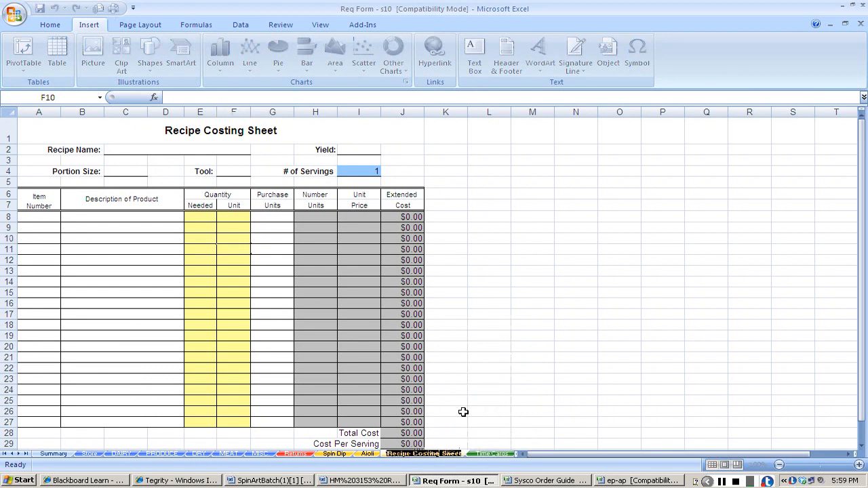
type("Sandwich")
key("Return")
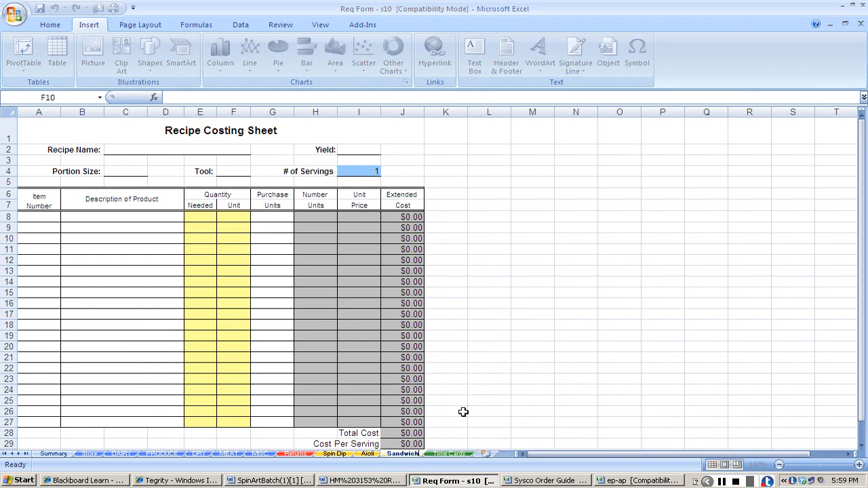
left_click(330, 455)
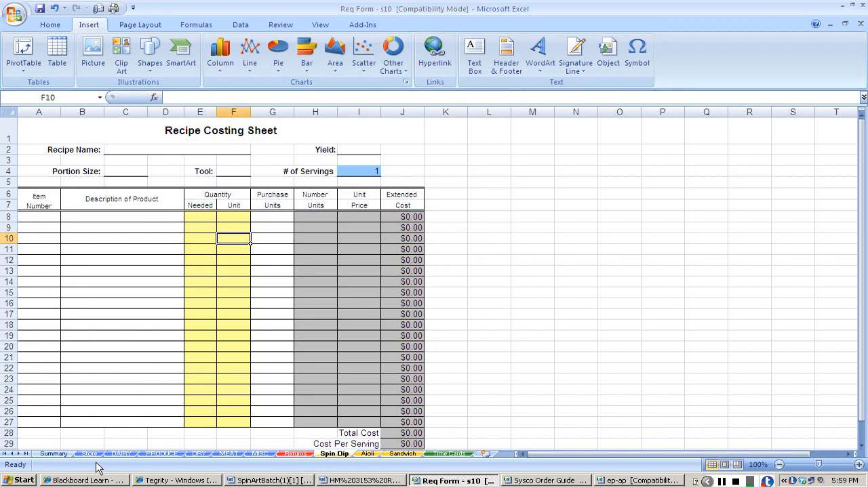
Copy the Cheese Cream product number 1012566 from the Word product list and switch to the Sysco Order Guide workbook in Excel.
key("alt+Tab")
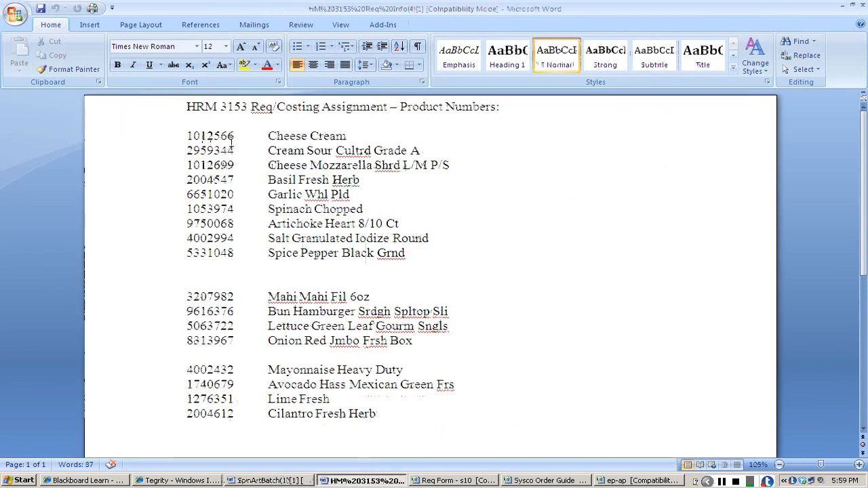
left_click_drag(188, 136, 237, 138)
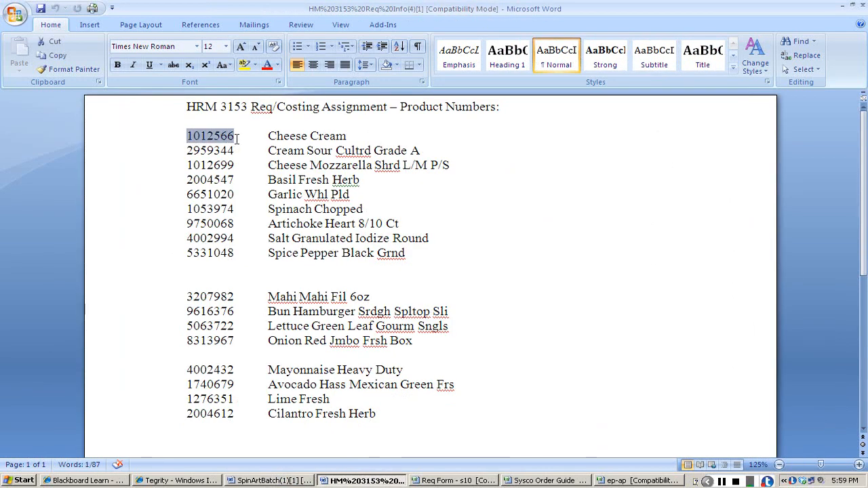
key("ctrl+c")
key("alt+Tab")
key("Tab")
key("Tab")
key("Tab")
key("Tab")
key("Tab")
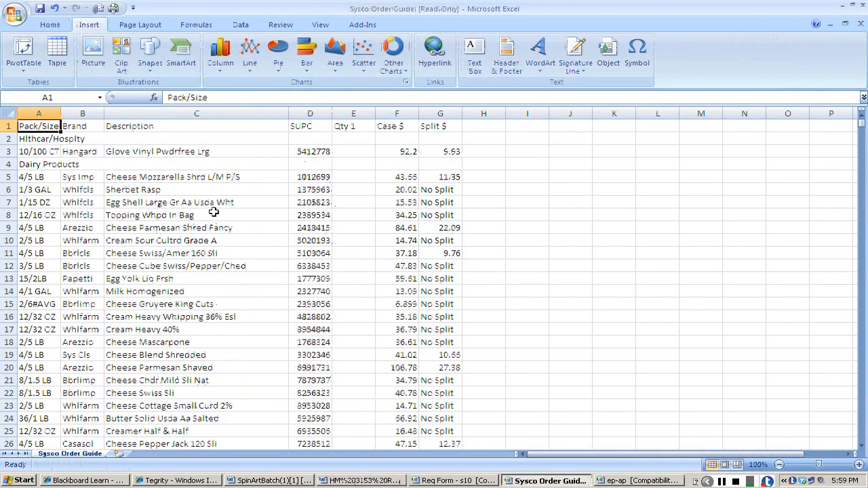
Find product number 1012566 in the Sysco Order Guide and check the split price of Cheese Cream.
key("ctrl+f")
key("ctrl+v")
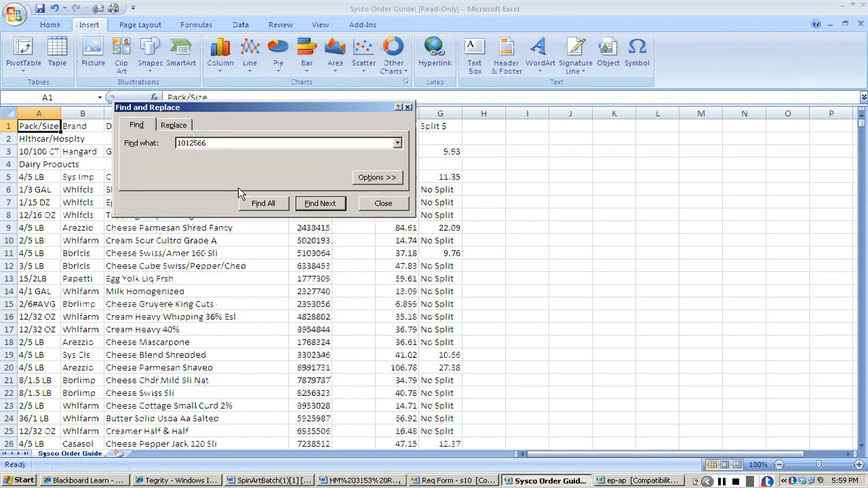
key("Return")
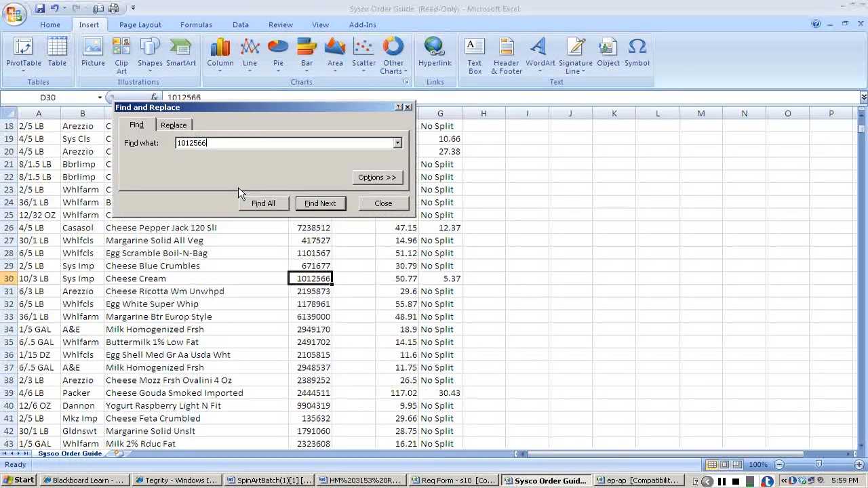
left_click(389, 206)
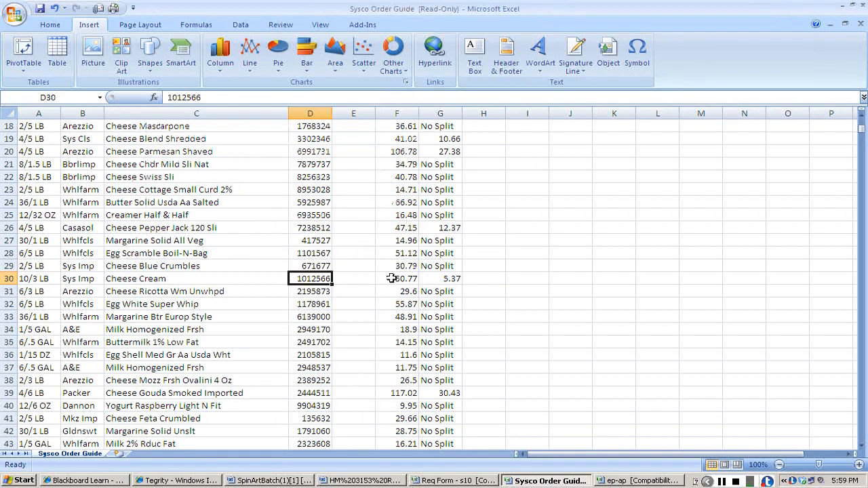
left_click(449, 278)
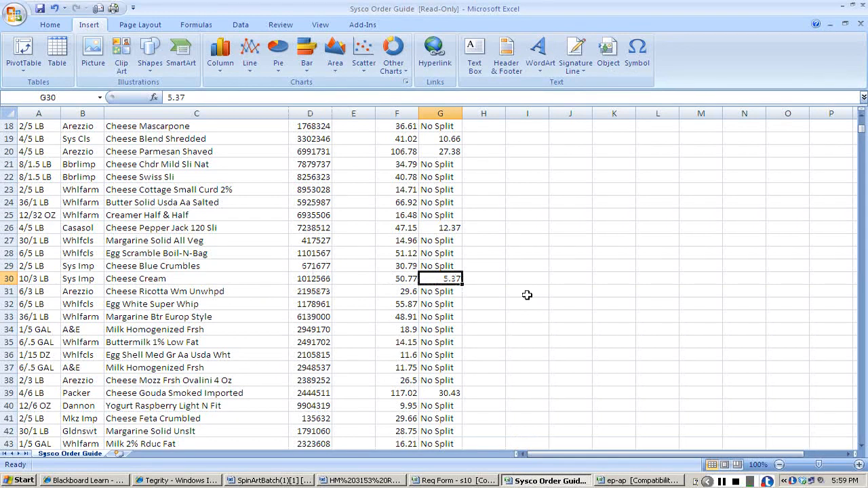
Copy the Cheese Cream product number from the order guide and switch to the Spin Dip sheet of the Req Form workbook.
left_click(316, 275)
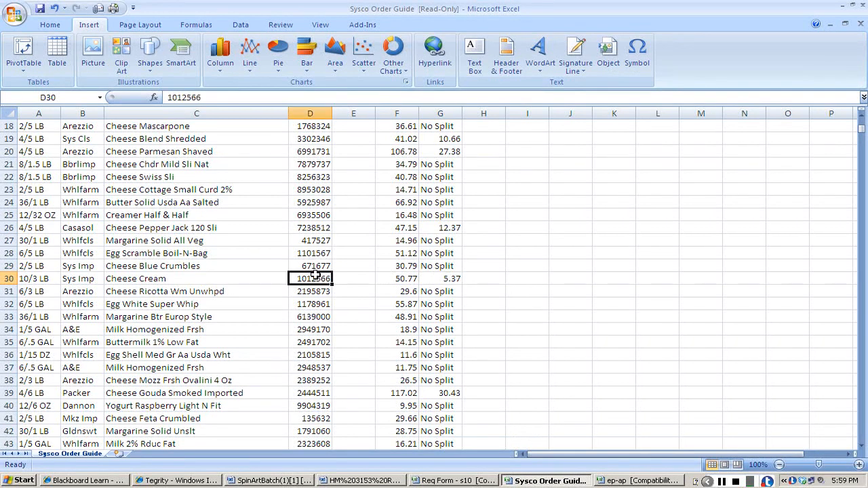
key("ctrl+c")
key("alt+Tab")
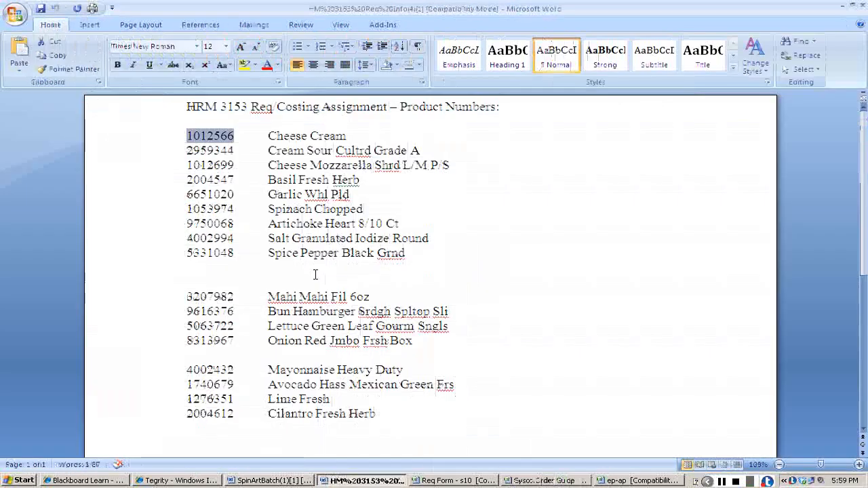
key("alt+Tab")
key("alt+Tab")
key("alt+Tab")
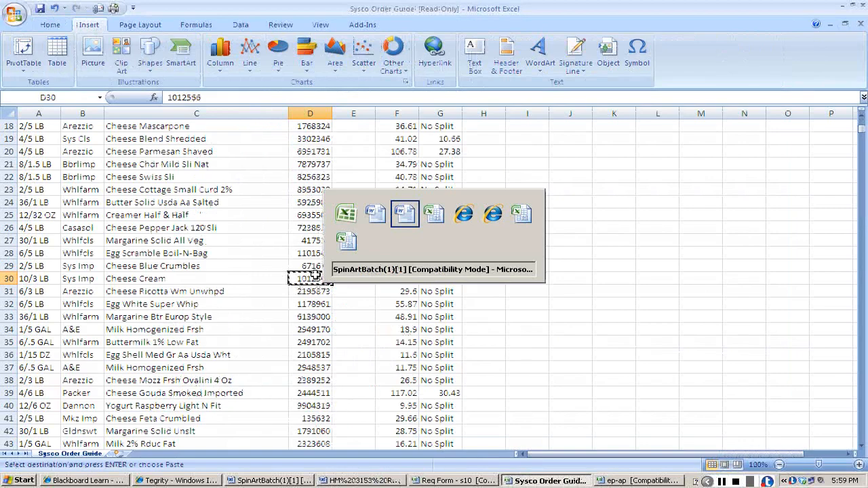
key("alt+Tab")
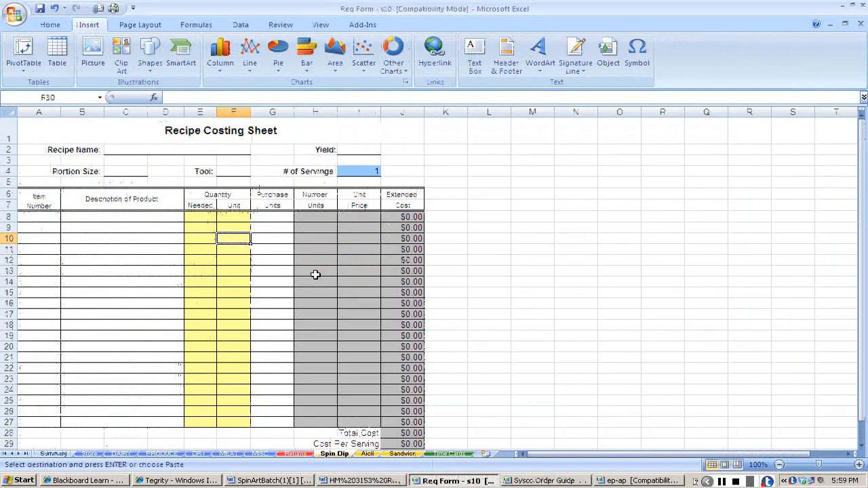
Enter Spinach Artichoke Dip as the recipe name on the Spin Dip costing sheet.
left_click(858, 465)
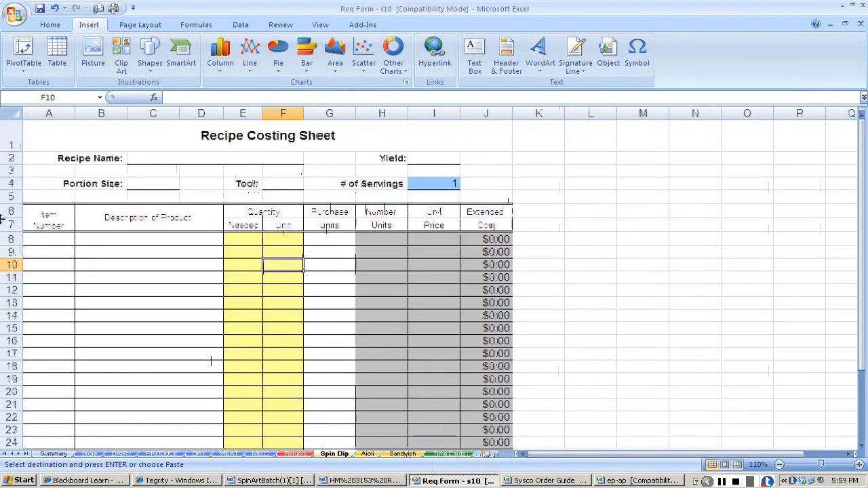
left_click(150, 158)
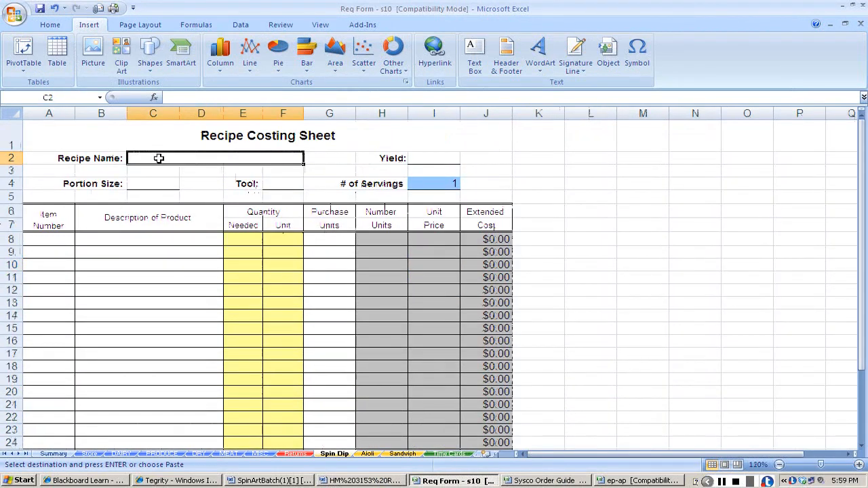
type("Sp")
key("BackSpace")
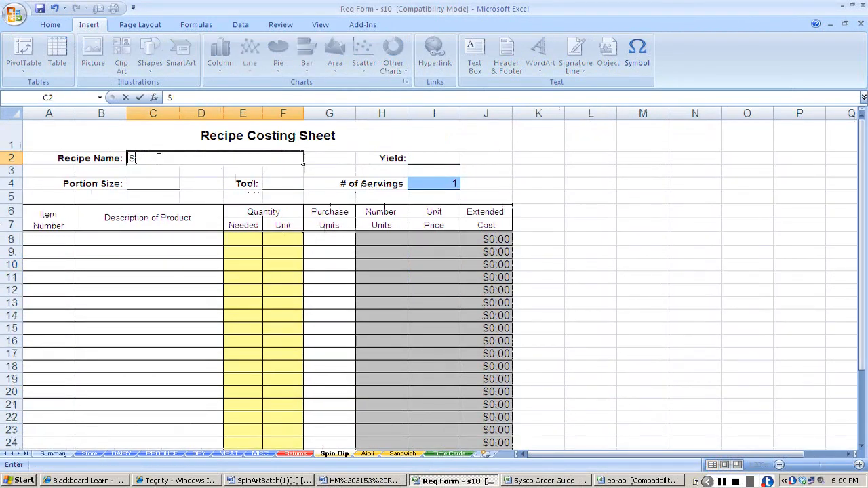
type("pinach Artichio")
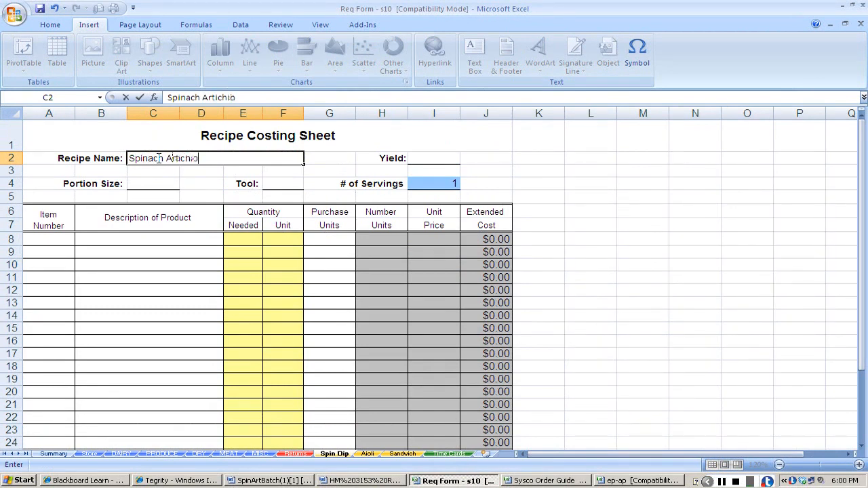
key("BackSpace")
key("BackSpace")
key("BackSpace")
type("hoke Dip")
key("Tab")
key("Tab")
key("Tab")
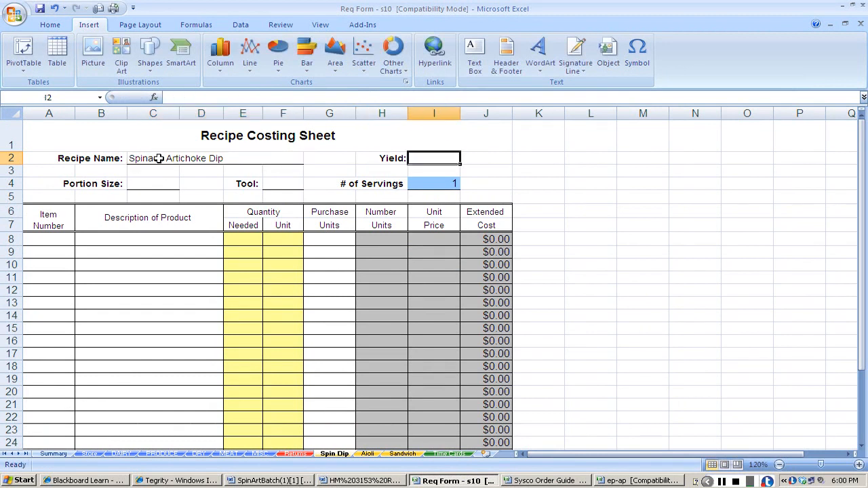
Consult the SpinArtBatch recipe in Word and enter a yield of 24 and a portion size of 4oz on the costing sheet.
key("alt+Tab")
key("alt+Tab")
key("alt+Tab")
key("Tab")
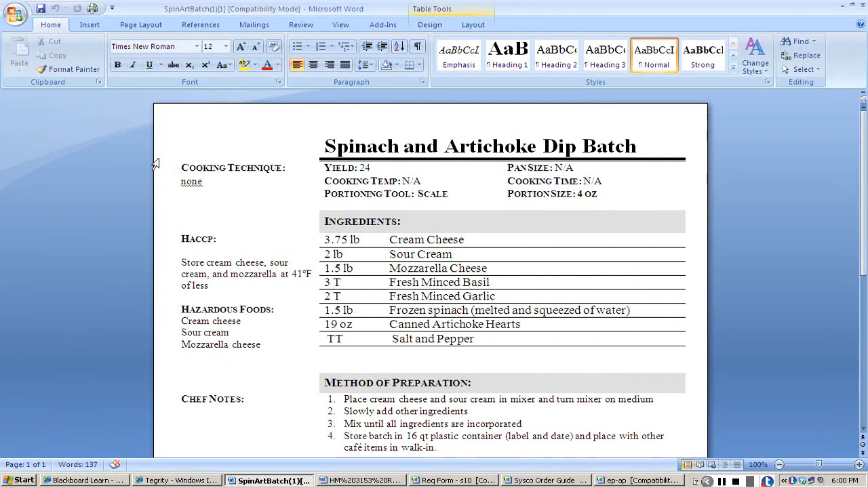
key("alt+Tab")
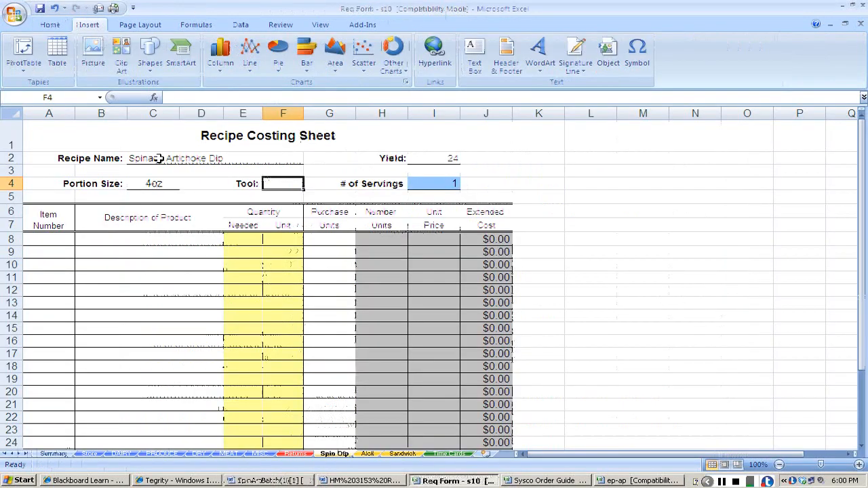
Enter scale as the portioning tool and set the number of servings to 24.
type("scale")
key("Tab")
key("Tab")
key("Tab")
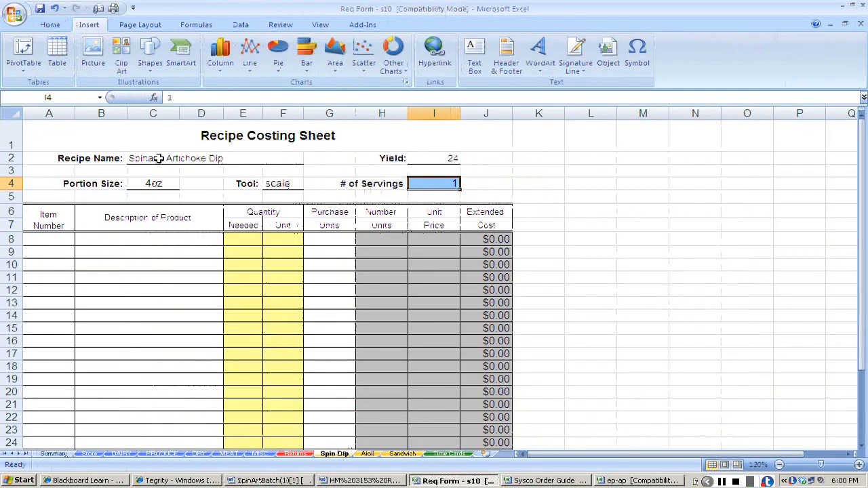
type("24")
key("Return")
Copy the Cheese Cream item number and description from the Sysco Order Guide into the first ingredient row of the Spin Dip sheet.
key("Down")
key("Down")
key("Down")
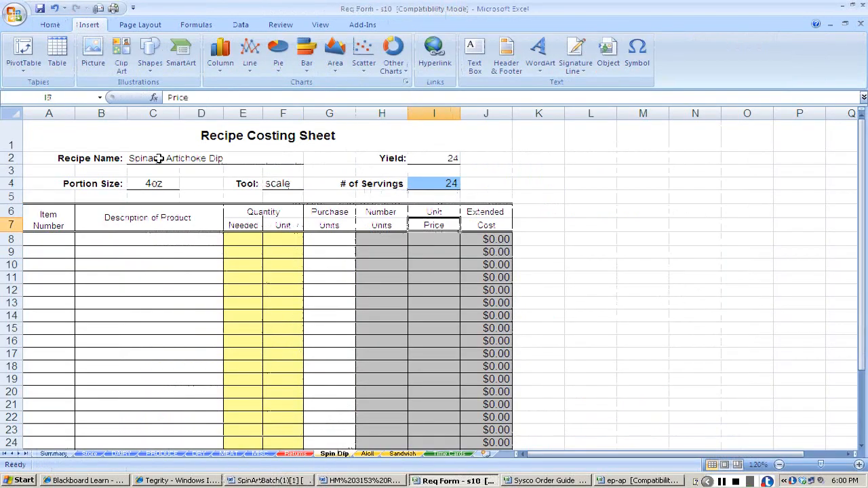
key("Left")
key("Home")
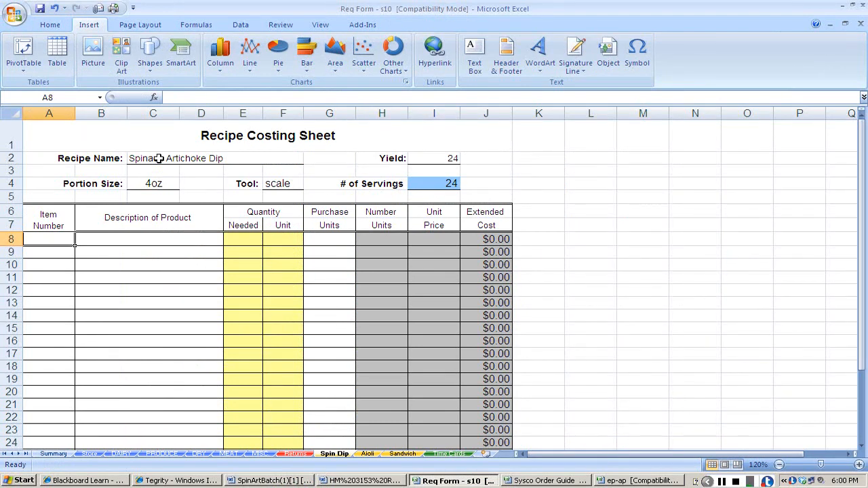
key("alt+Tab")
key("alt+Tab")
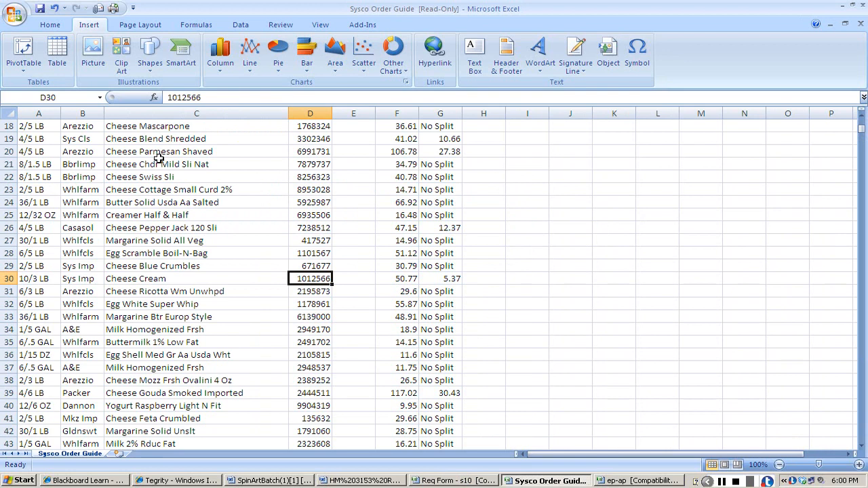
key("ctrl+c")
key("alt+Tab")
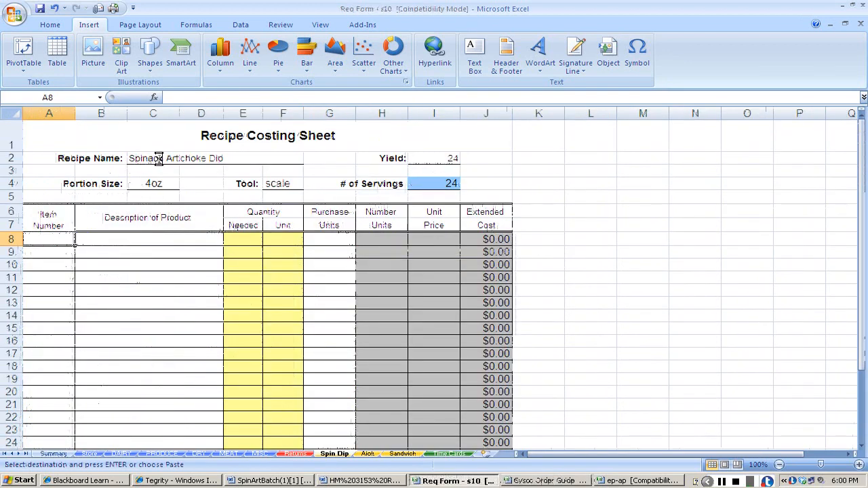
key("alt+Tab")
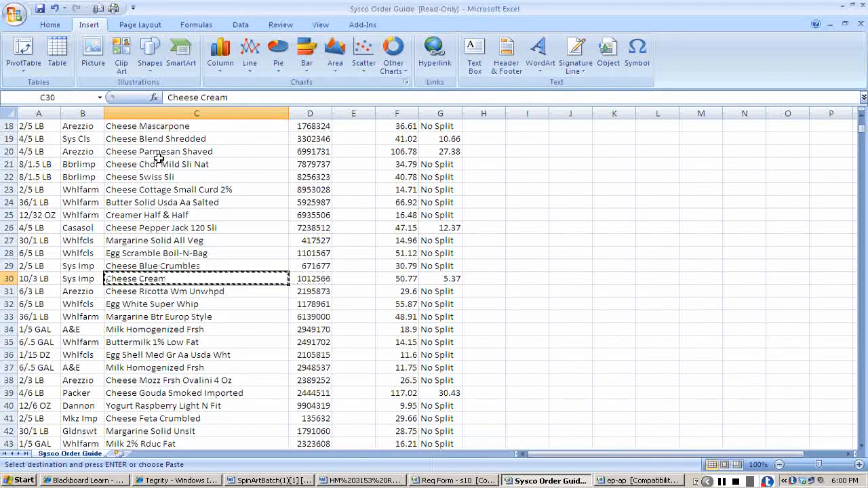
key("alt+Tab")
key("ctrl+v")
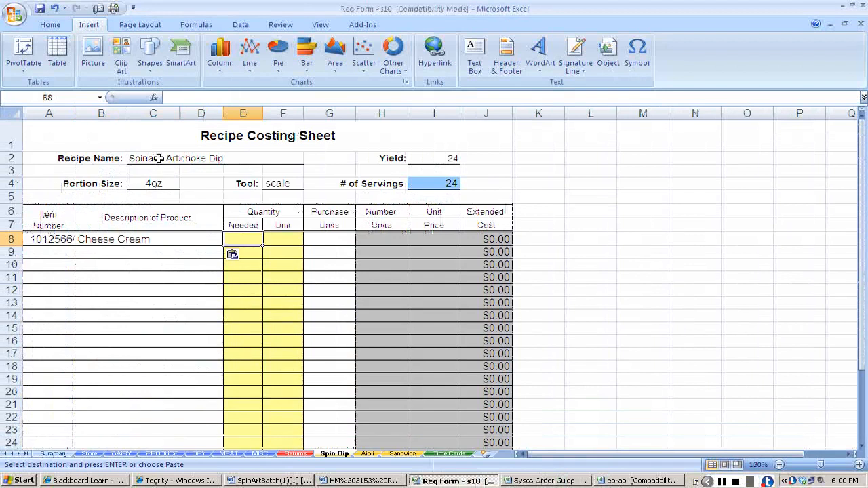
Enter the Cheese Cream quantity needed as 3.75 with the unit lb, following the SpinArtBatch recipe.
key("alt+Tab")
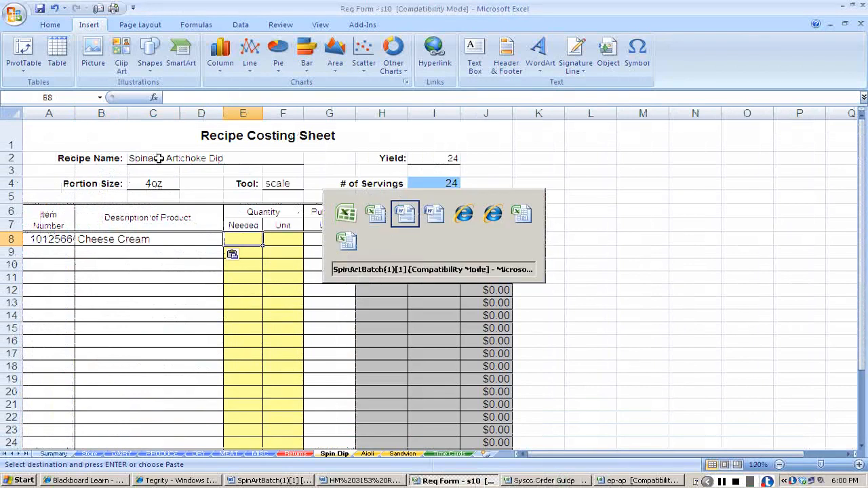
key("alt+Tab")
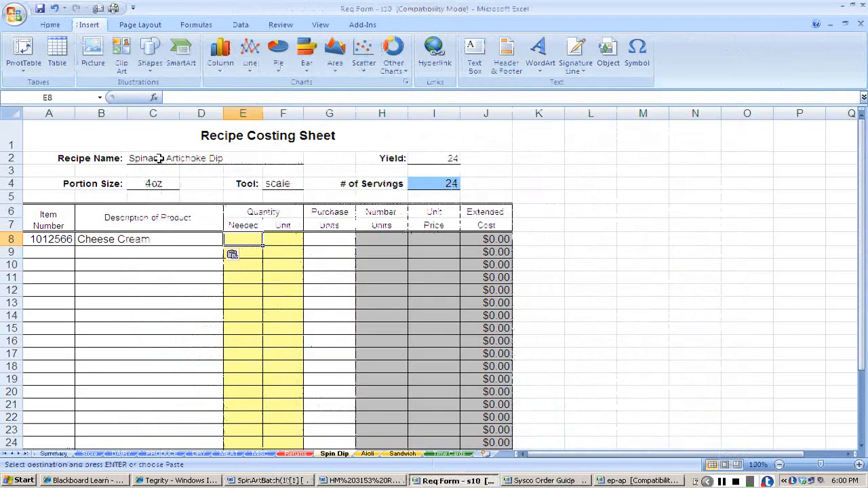
type("3.75")
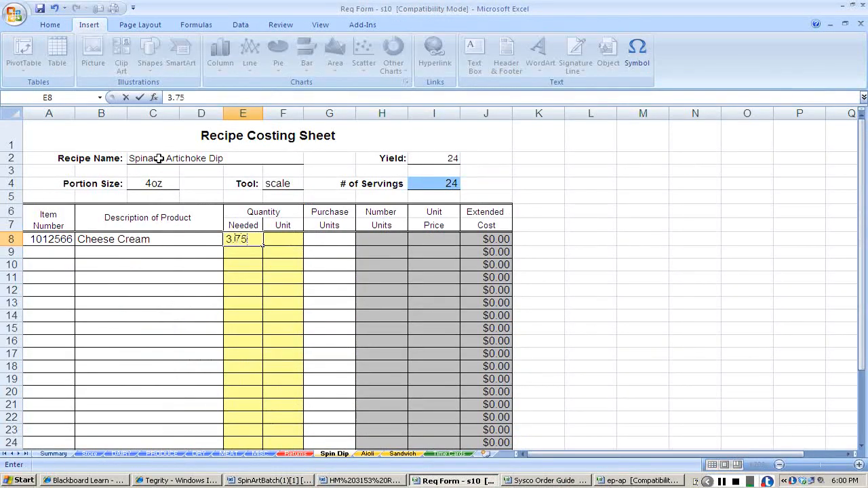
key("Tab")
type("lb.")
key("Tab")
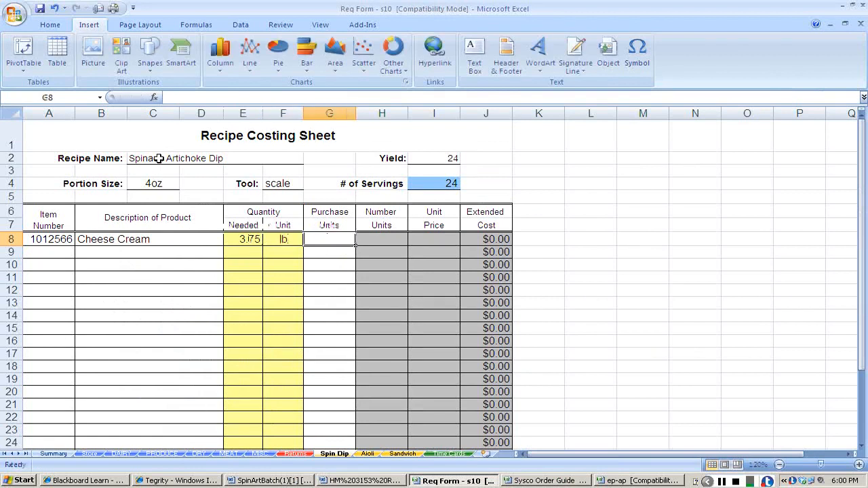
Check the Cheese Cream pack size in the order guide and enter 3lb split as its purchase unit.
key("alt+Tab")
key("alt+Tab")
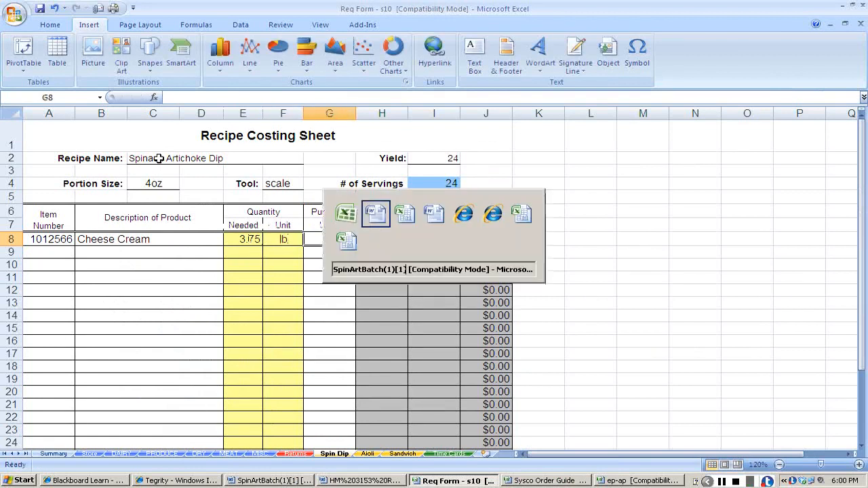
key("Left")
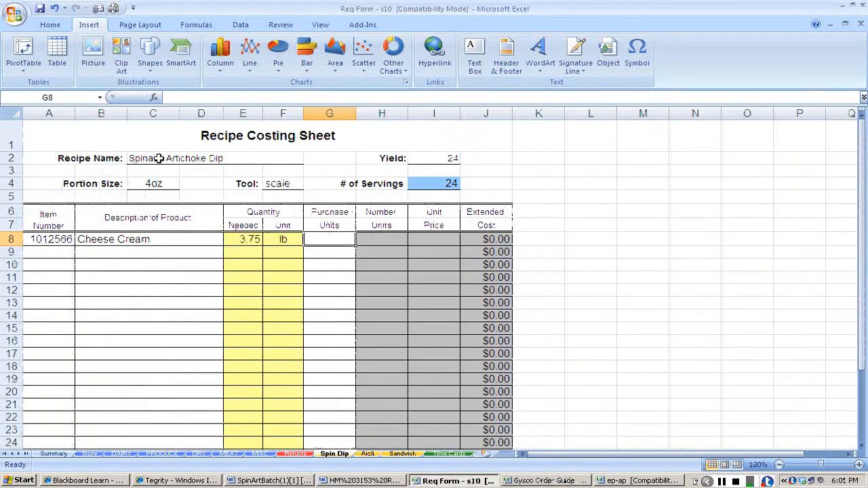
type("3l")
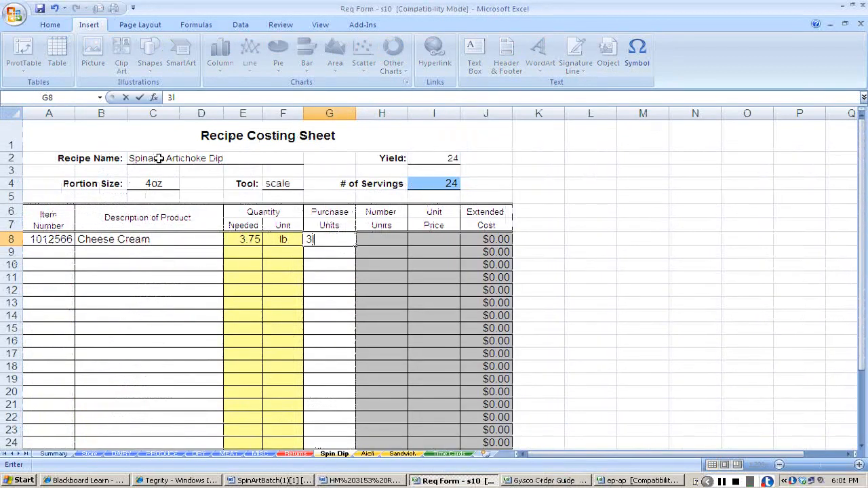
type("b split")
key("Tab")
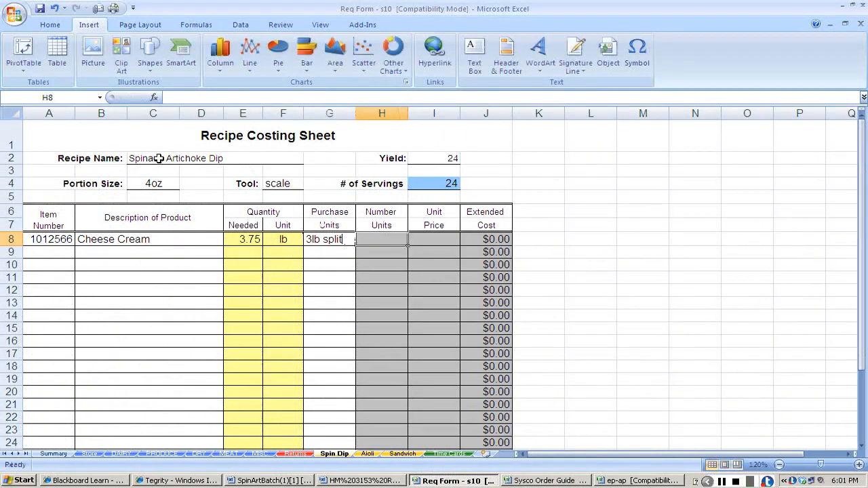
Look up the Cheese Cream split price in the order guide and enter 5.37 as its unit price on the costing sheet.
key("Tab")
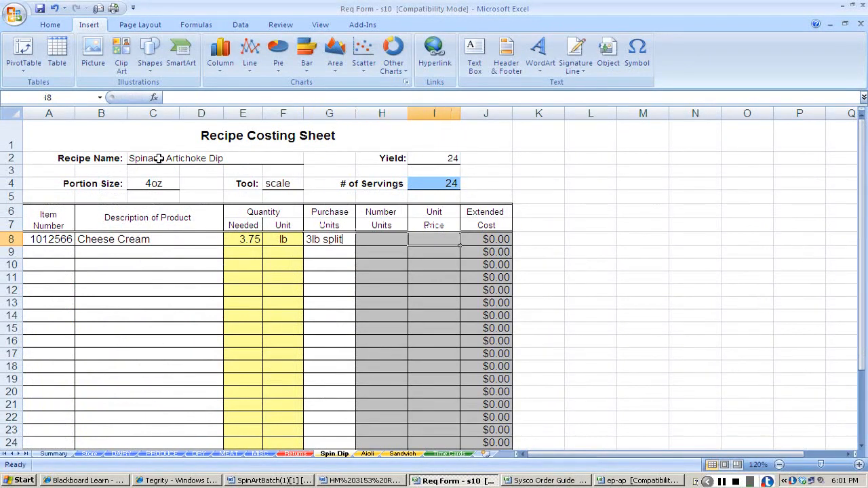
key("alt+Tab")
key("Right")
key("Right")
key("Right")
key("Right")
key("Right")
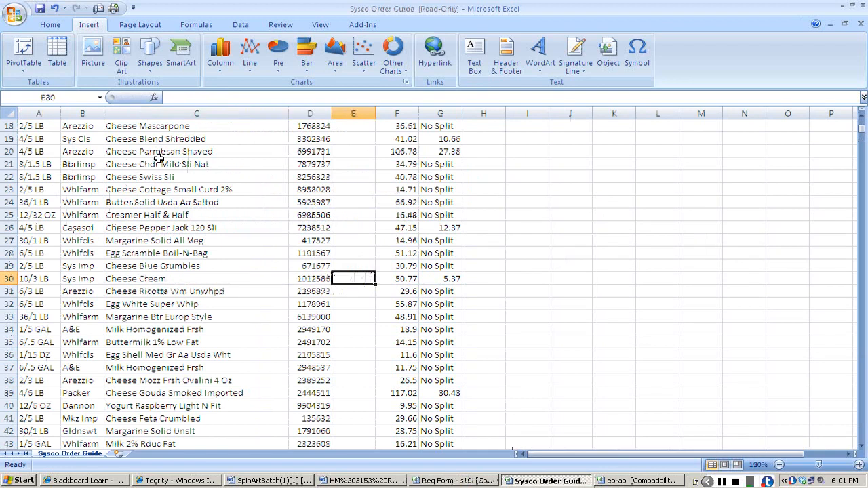
key("alt+Tab")
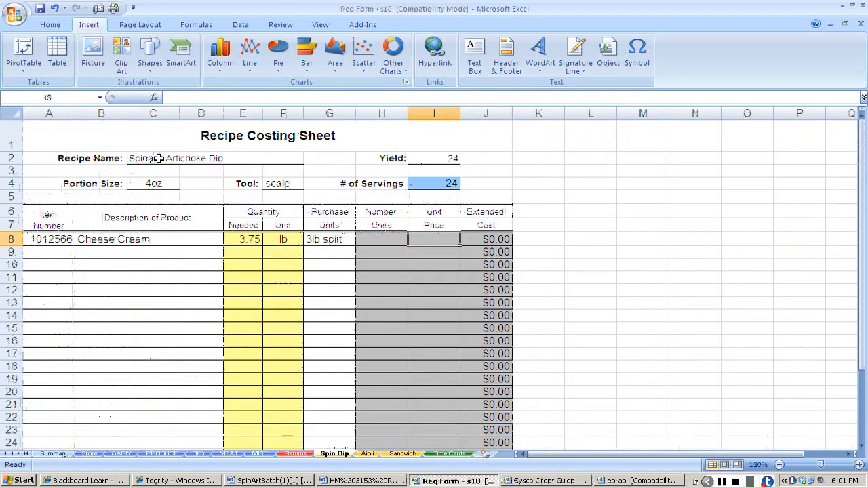
type("5.37")
key("Return")
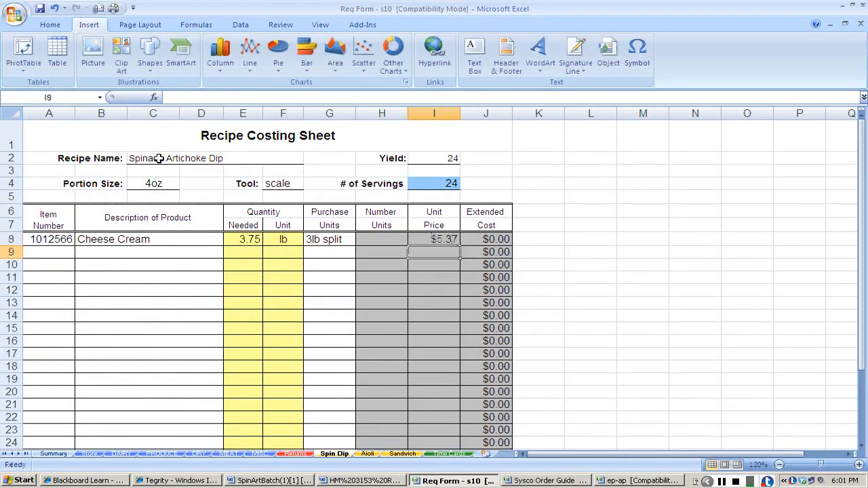
key("Home")
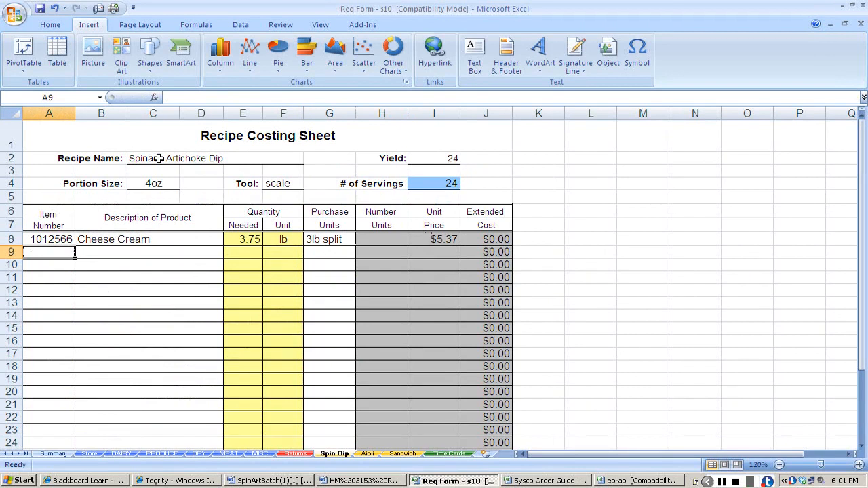
Copy the Cheese Cream item number and description from the Spin Dip sheet into the first item row of the DAIRY sheet.
key("Up")
key("shift+Right")
key("shift+Right")
key("shift+Right")
key("ctrl+c")
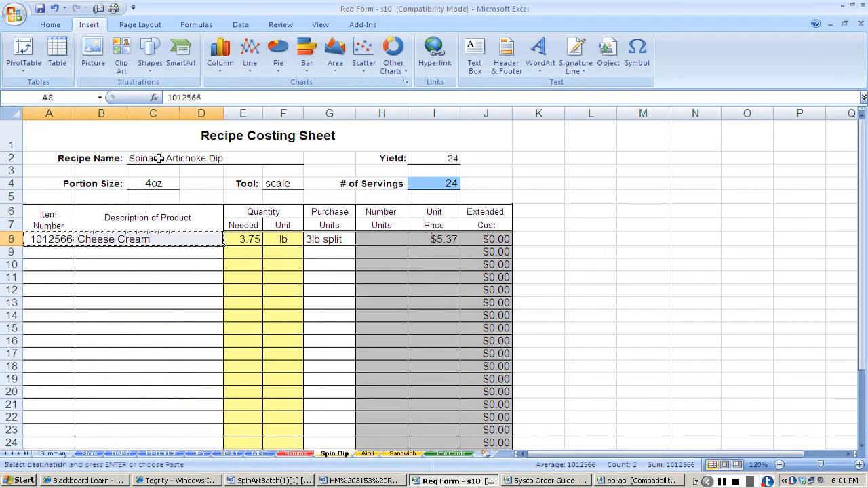
left_click(113, 454)
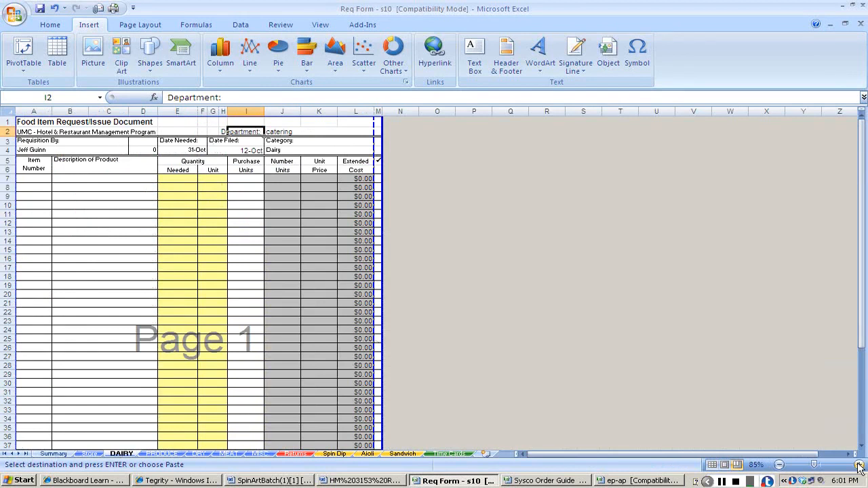
left_click(859, 466)
left_click(859, 466)
left_click(860, 466)
left_click(859, 466)
left_click(54, 211)
key("ctrl+v")
key("Right")
key("Right")
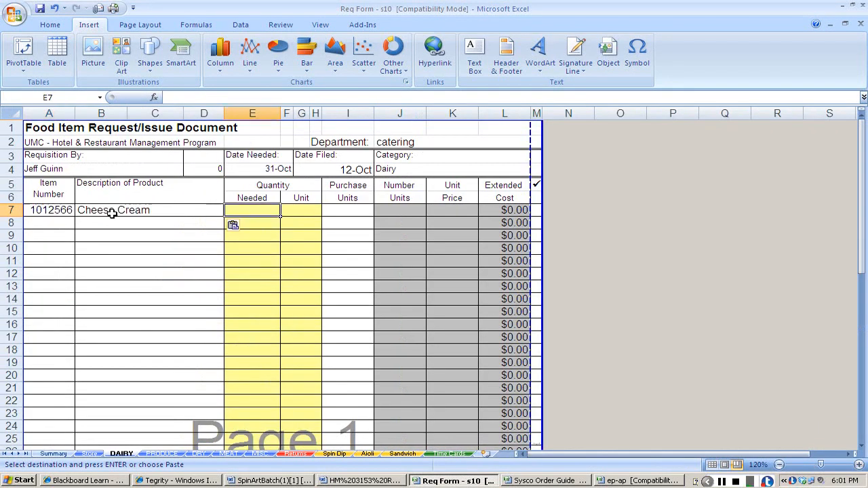
Enter the Cheese Cream quantity needed on the DAIRY sheet as 3.75 with the unit lb.
key("Right")
key("Left")
key("alt+Tab")
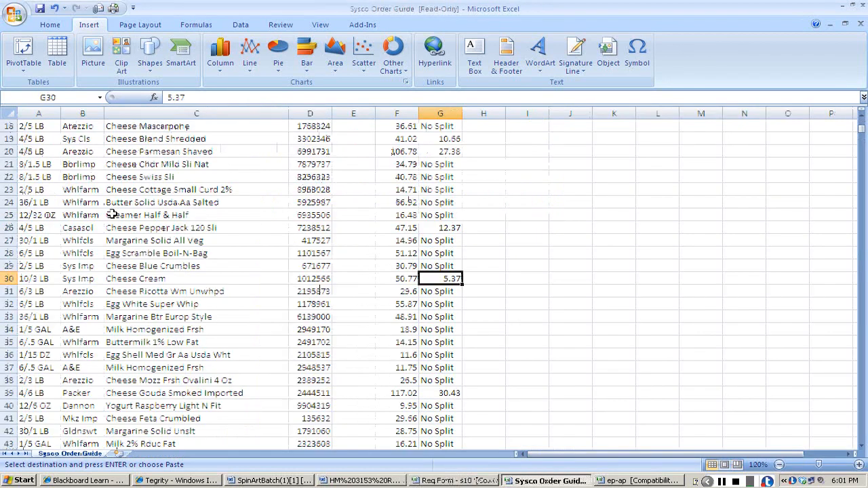
key("alt+Tab")
type("3.75")
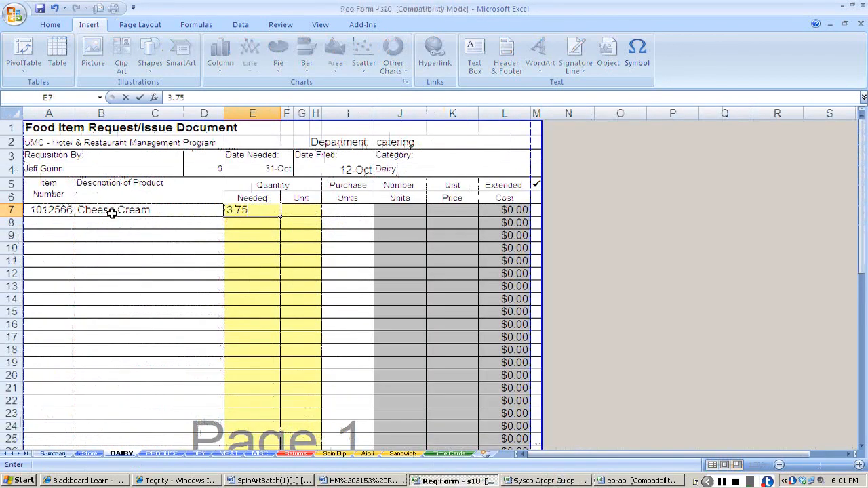
key("Tab")
type("lb")
key("Tab")
Enter 3lb split as the Cheese Cream purchase unit on the DAIRY sheet.
key("alt+Tab")
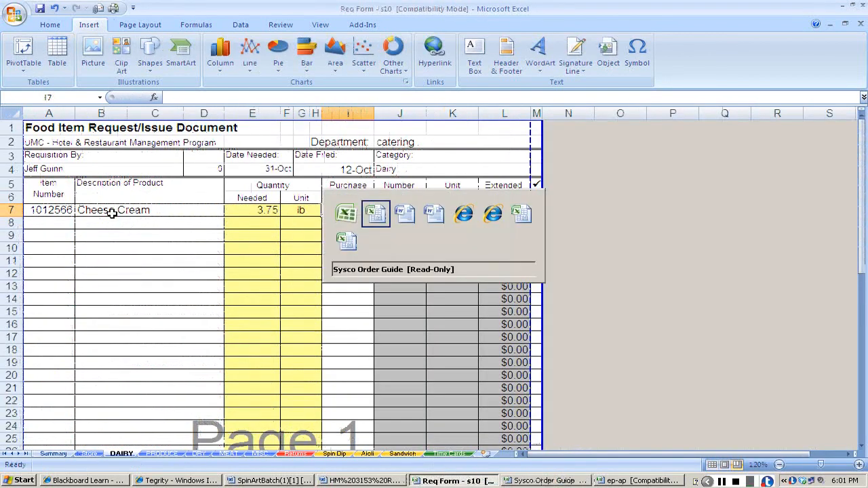
key("alt+Tab")
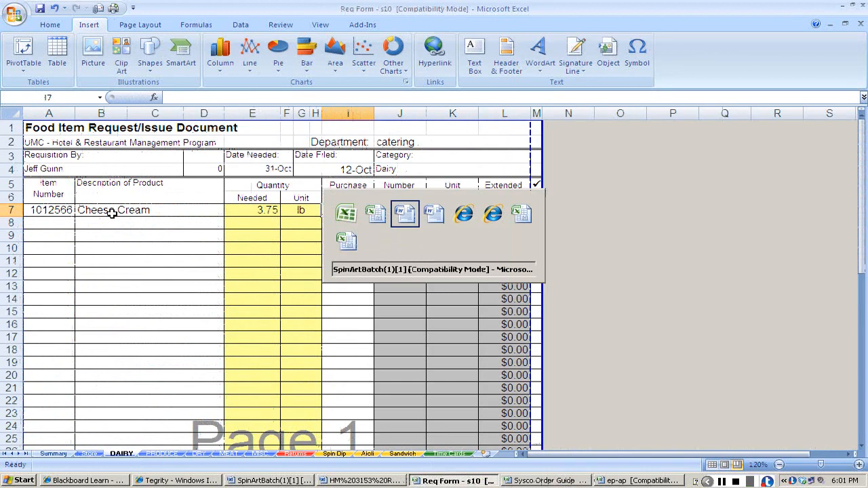
key("alt+Tab")
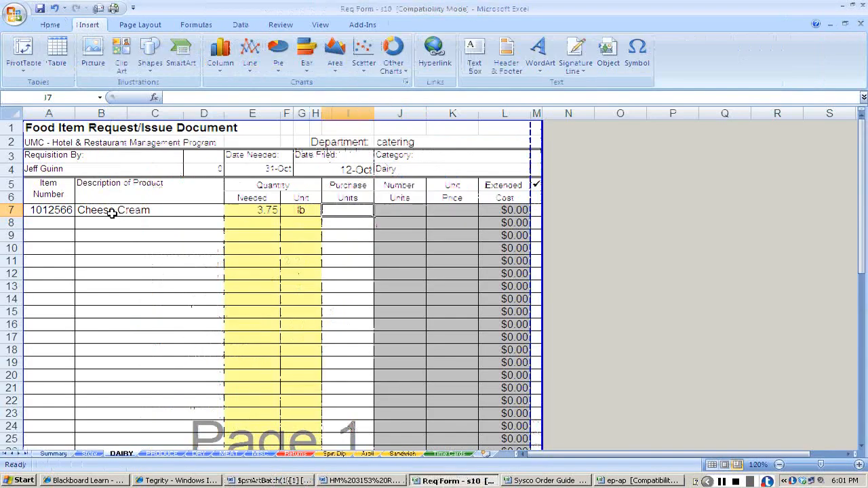
type("3")
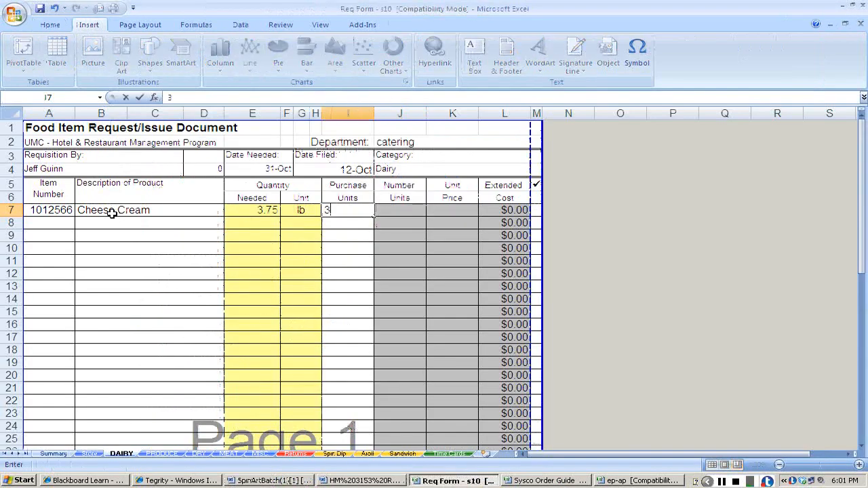
type("lb split")
key("Tab")
Set the Cheese Cream number of units to 2 and its unit price to 5.37 on the DAIRY sheet.
type("2")
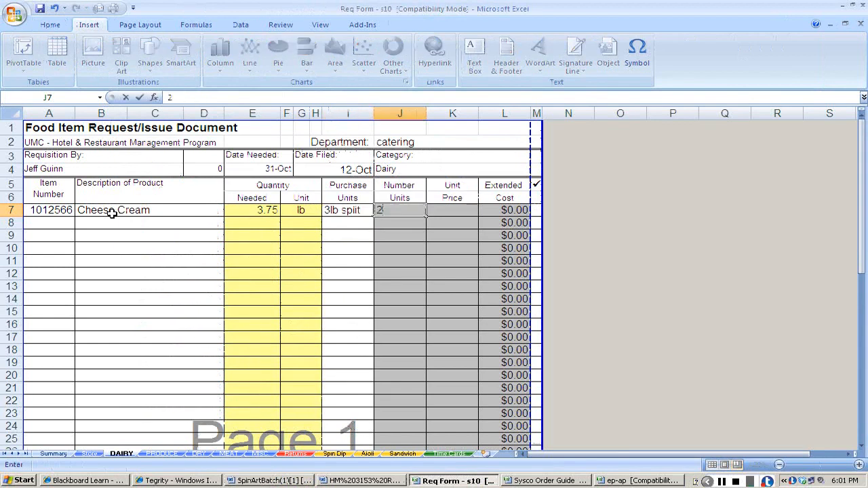
key("Tab")
type("5.37")
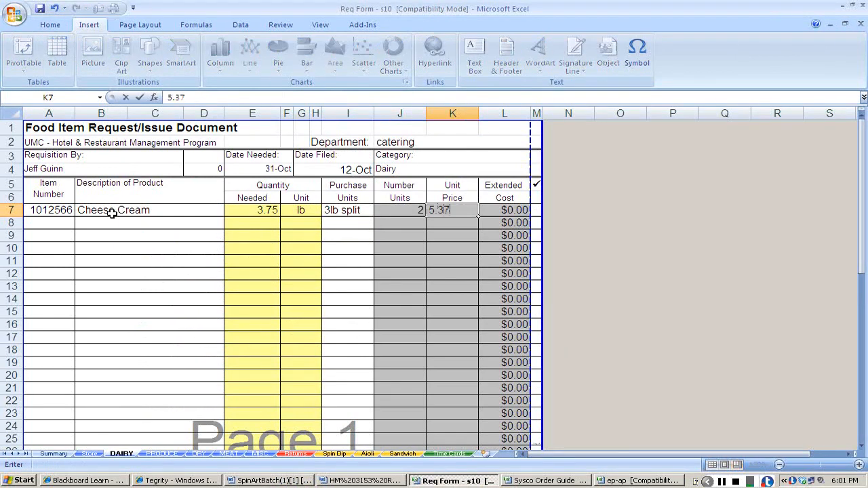
key("Return")
key("Left")
key("Left")
key("Left")
key("Left")
key("Left")
key("Left")
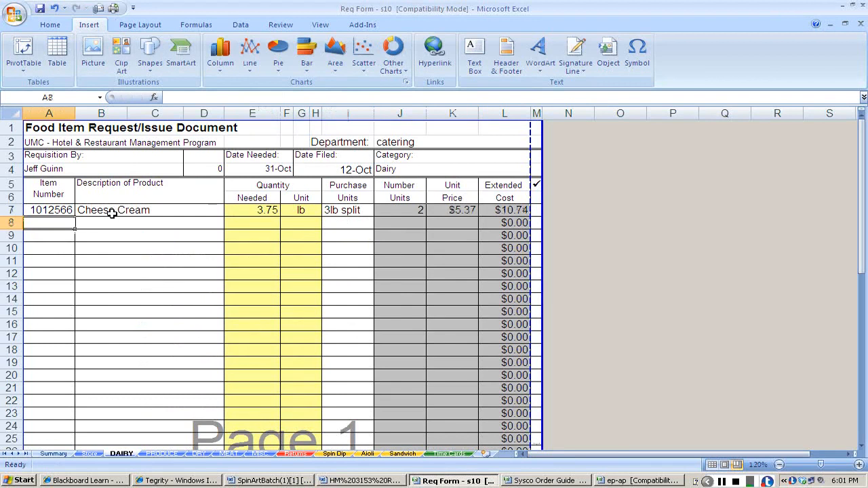
Check the sour cream amount in the SpinArtBatch recipe and enter 2 lb as the quantity in the second DAIRY row.
key("alt+Tab")
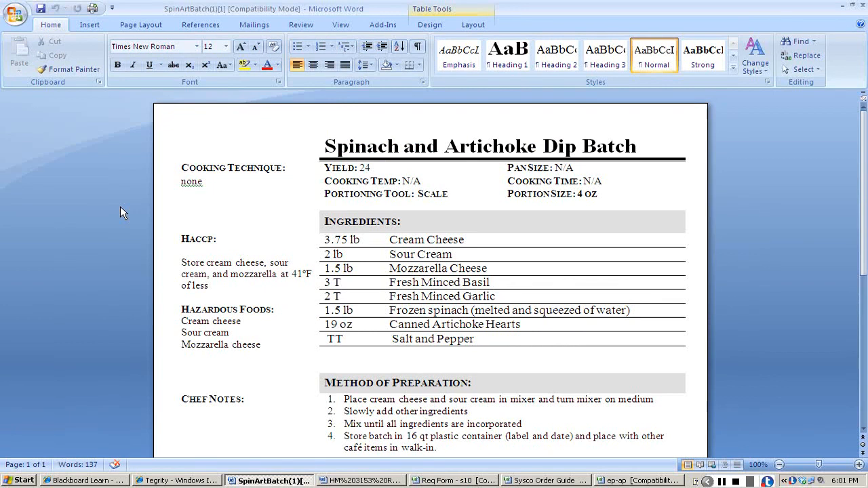
key("alt+Tab")
key("alt+Tab")
Copy the Cream Sour Cultrd Grade A product number from the HM 3153 Req Info document in Word.
key("alt+Tab")
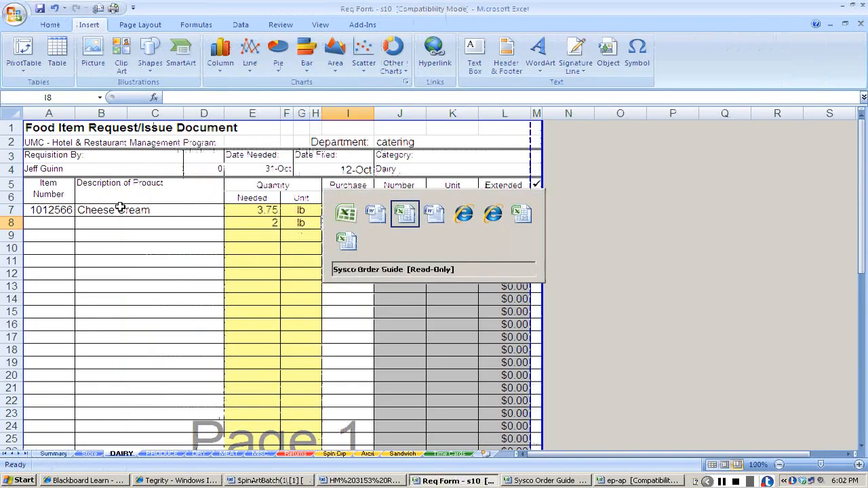
key("alt+Tab")
key("alt+Tab")
key("alt+Tab")
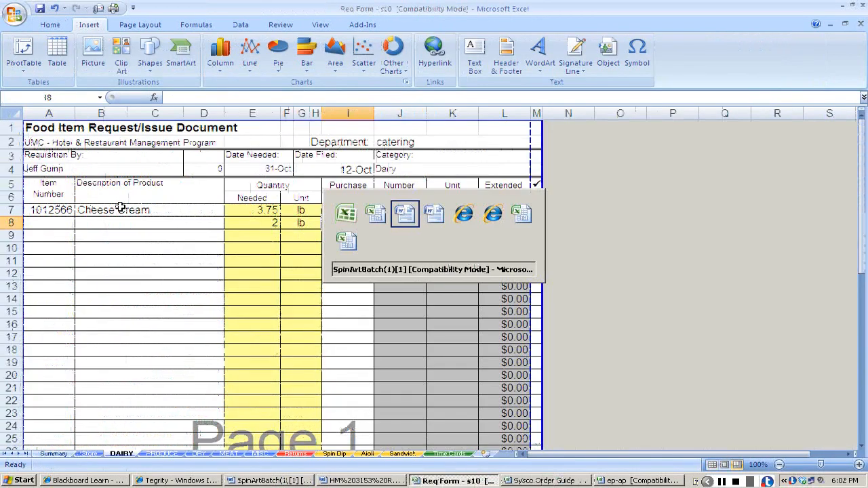
key("alt+Tab")
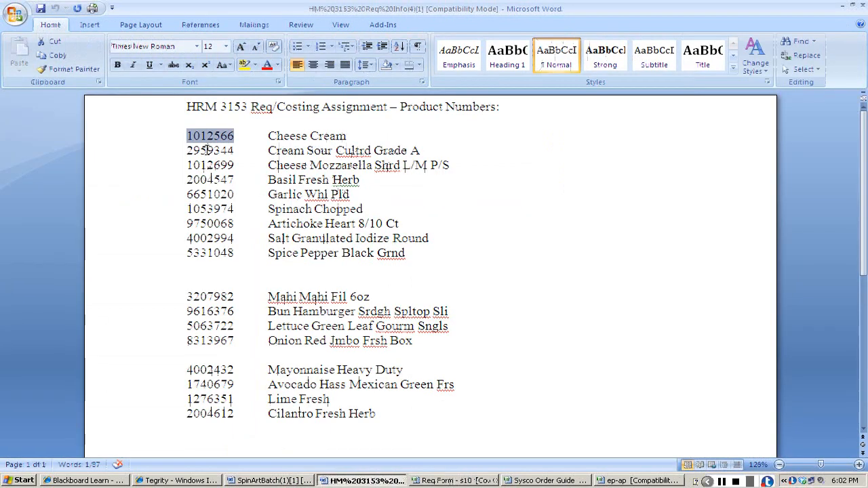
double_click(208, 150)
key("ctrl+c")
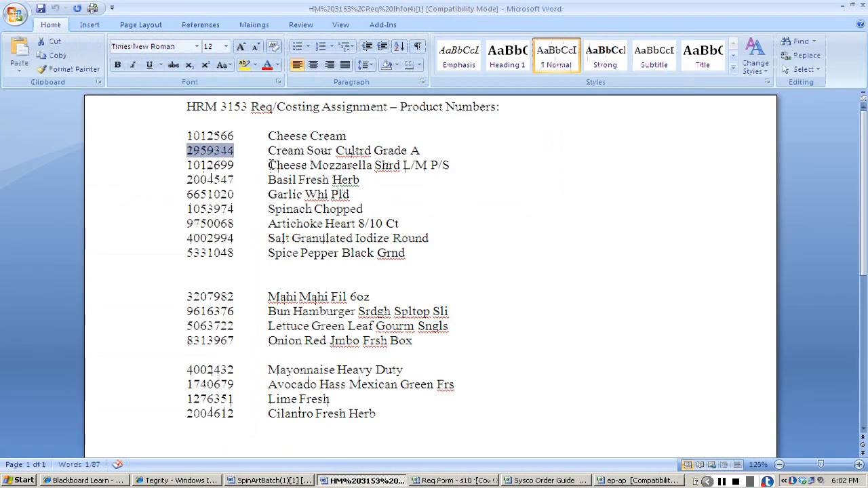
Search the Sysco Order Guide for the copied product number 2959344.
key("alt+Tab")
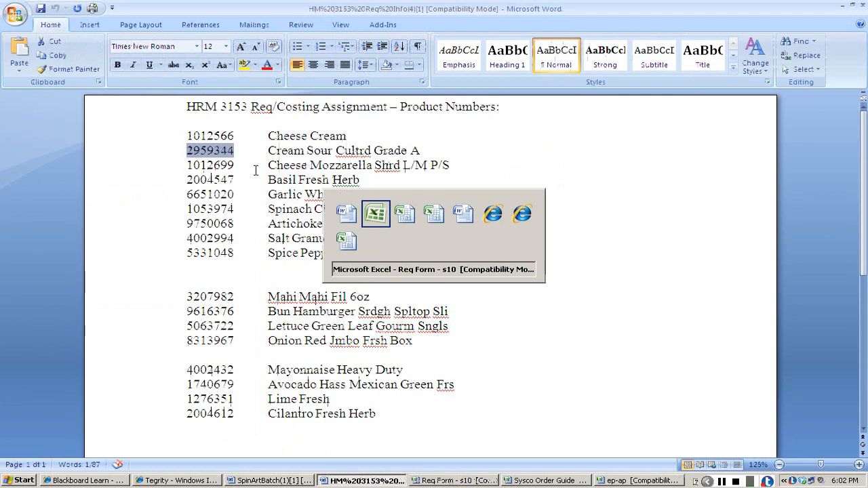
key("alt+Tab")
key("alt+Tab")
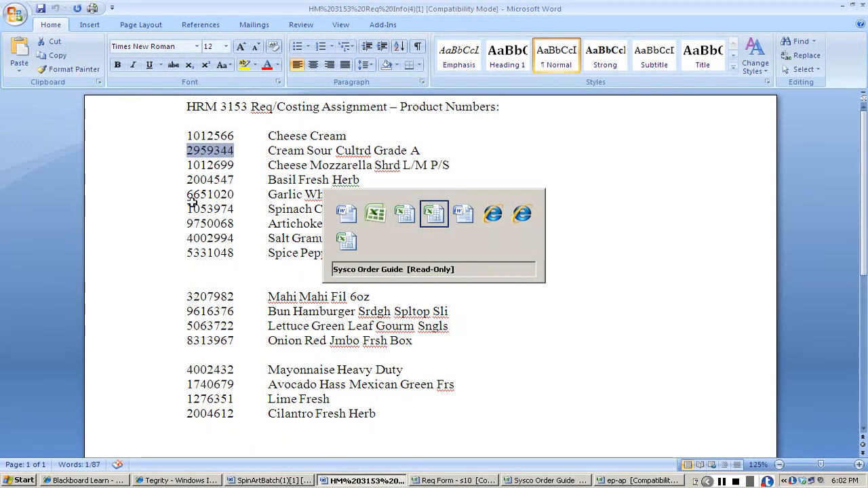
key("ctrl+v")
key("Return")
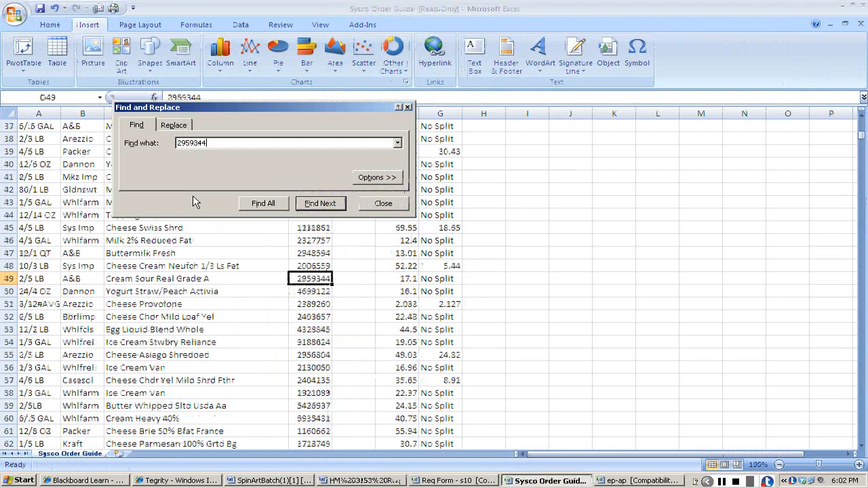
key("Escape")
Copy item number 2959344 from the order guide into the second item row of the DAIRY sheet.
key("Left")
key("Left")
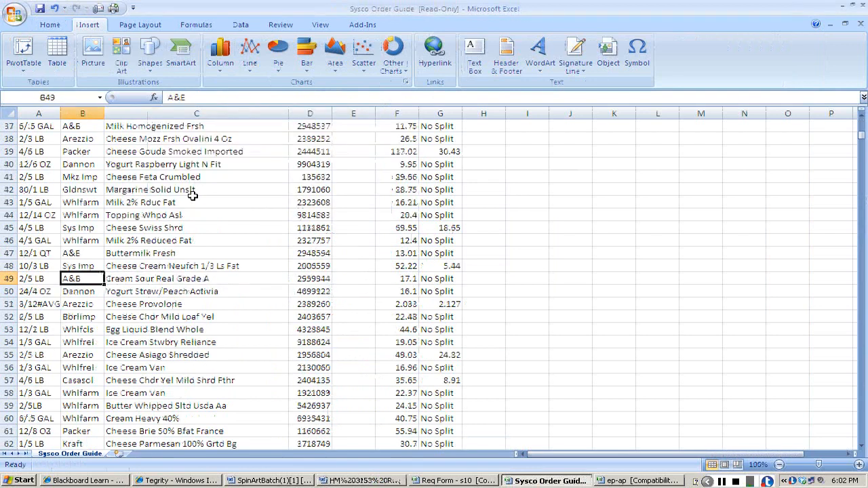
key("Right")
key("Right")
key("ctrl+c")
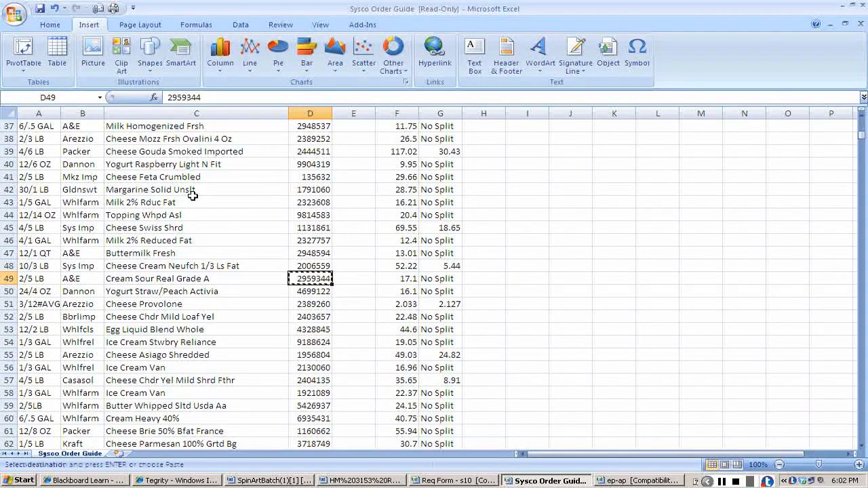
key("alt+Tab")
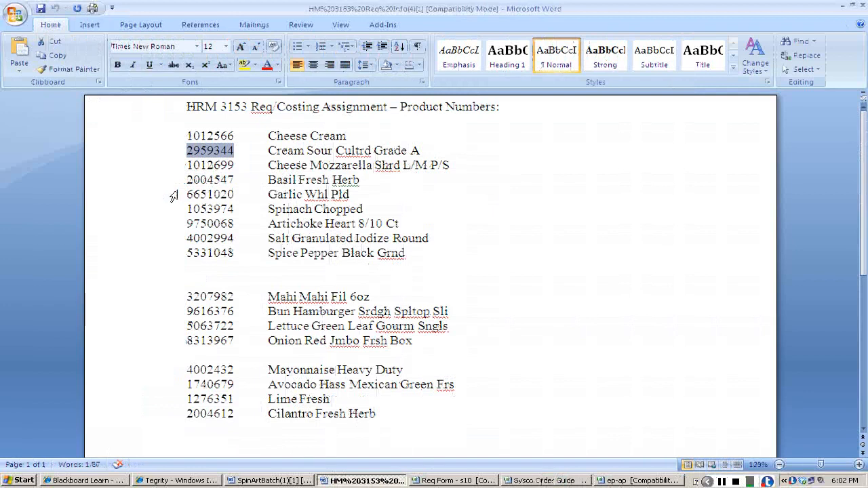
key("alt+Tab")
key("alt+Tab")
key("alt+Tab")
key("ctrl+v")
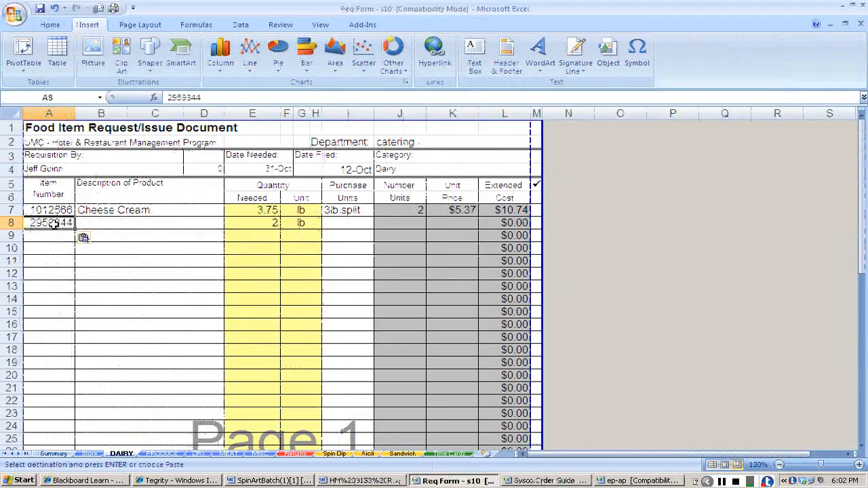
Copy the description Cream Sour Real Grade A from the order guide into the second DAIRY row.
key("Tab")
key("alt+Tab")
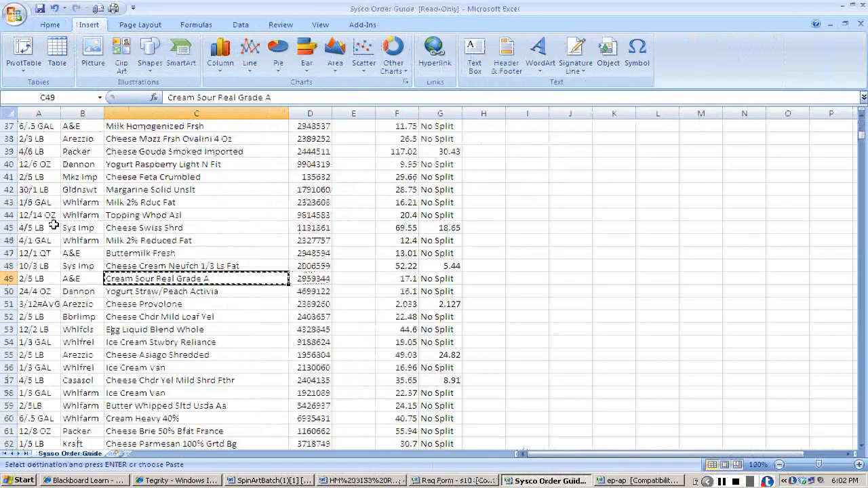
key("alt+Tab")
key("ctrl+v")
key("Tab")
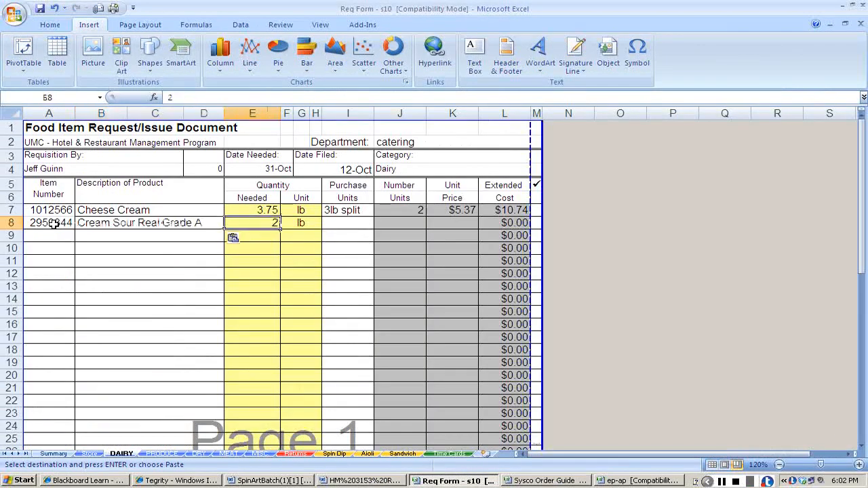
Copy the sour cream pack size 2/5 LB from the order guide as its purchase unit and enter 1 as the number of units.
key("Tab")
key("alt+Tab")
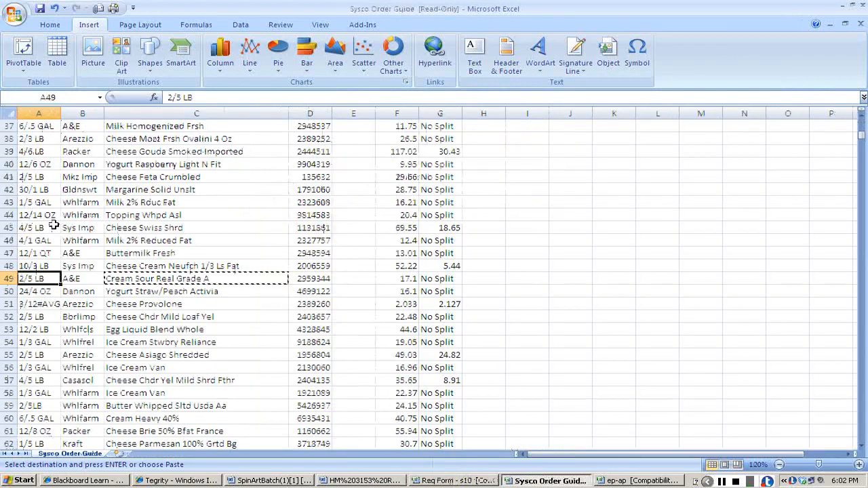
key("alt+Tab")
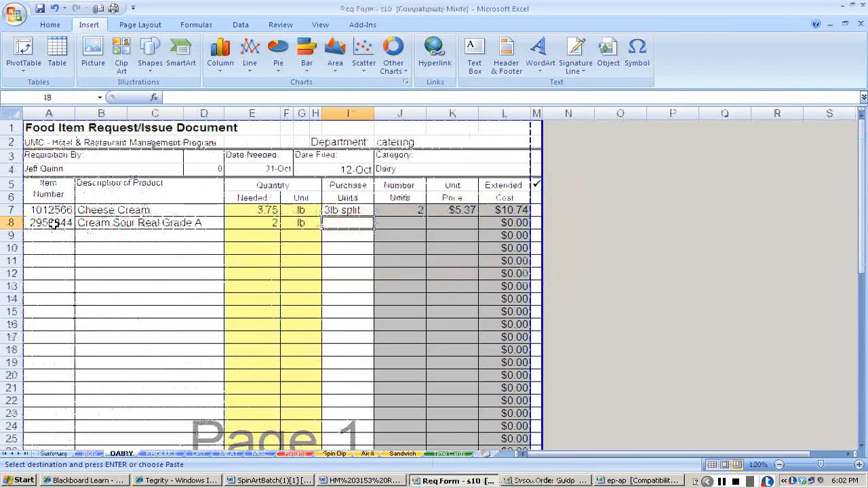
key("ctrl+v")
key("Tab")
type("1")
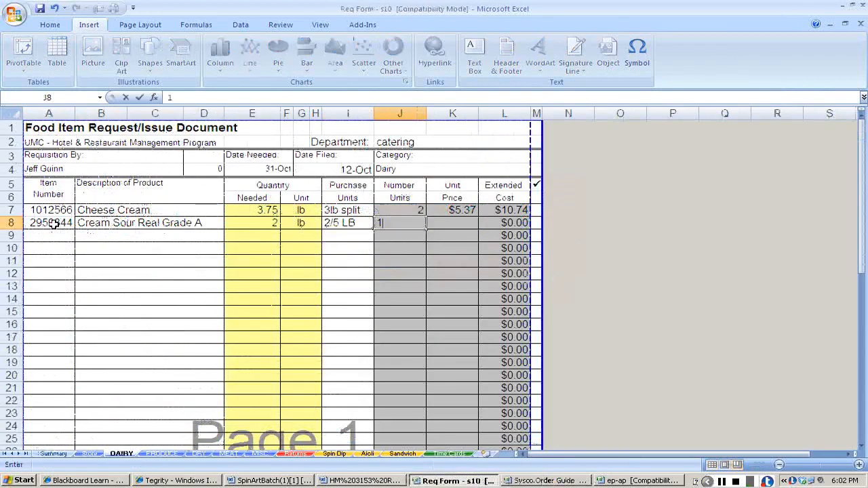
Look up the sour cream case price in the order guide and enter 17.1 as its unit price on the DAIRY sheet.
key("Tab")
key("alt+Tab")
key("Right")
key("Right")
key("Right")
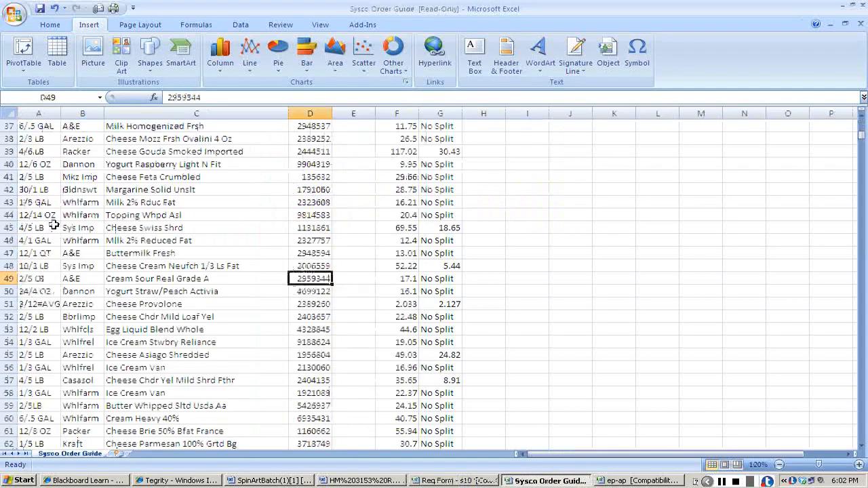
key("Right")
key("Right")
key("ctrl+c")
key("alt+Tab")
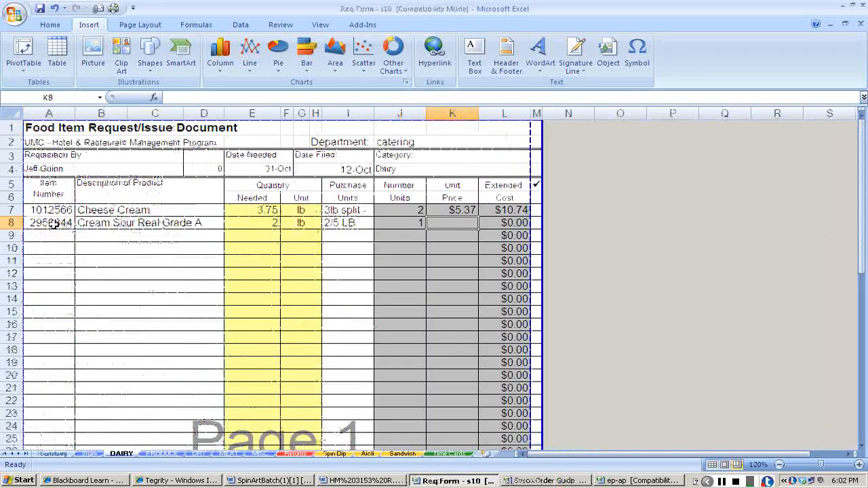
type("17.1")
key("Return")
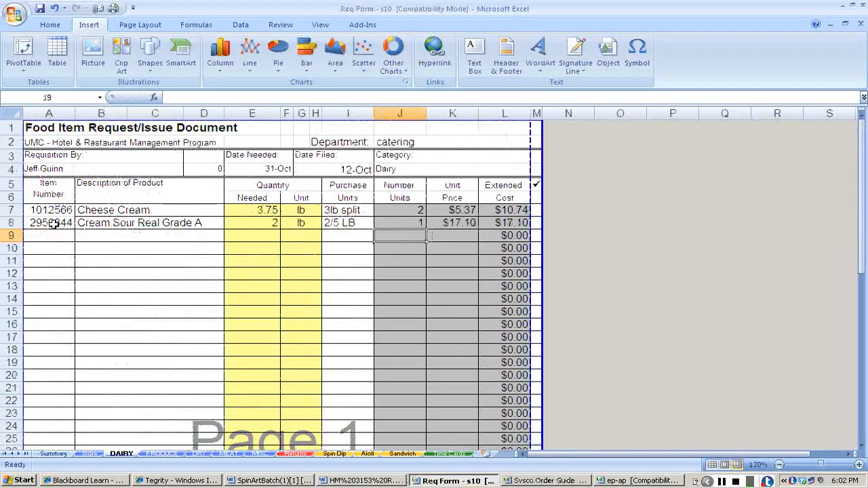
key("Home")
Check the mozzarella amount in the SpinArtBatch recipe and enter 1.5 lb as the quantity in the third DAIRY row.
key("alt+Tab")
key("alt+Tab")
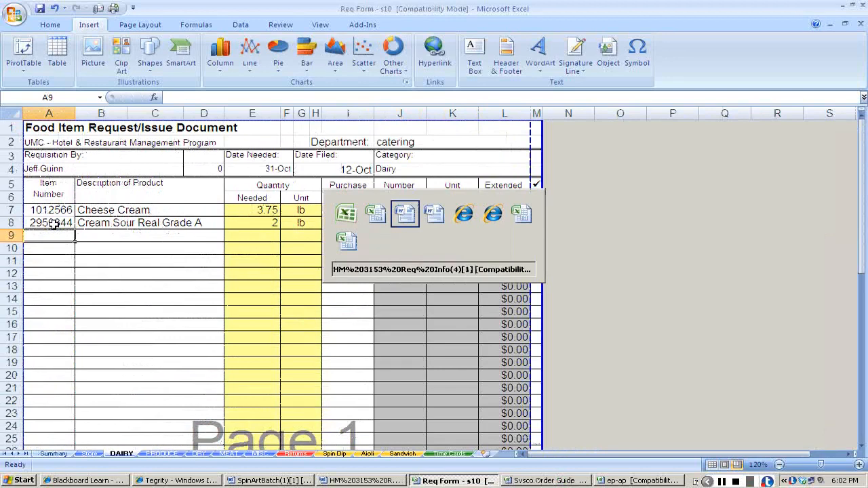
key("alt+Tab")
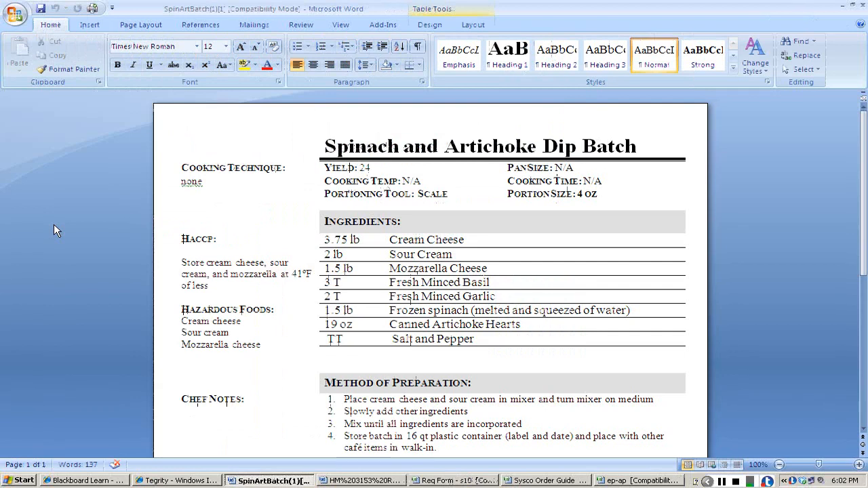
key("alt+Tab")
key("alt+Tab")
key("Tab")
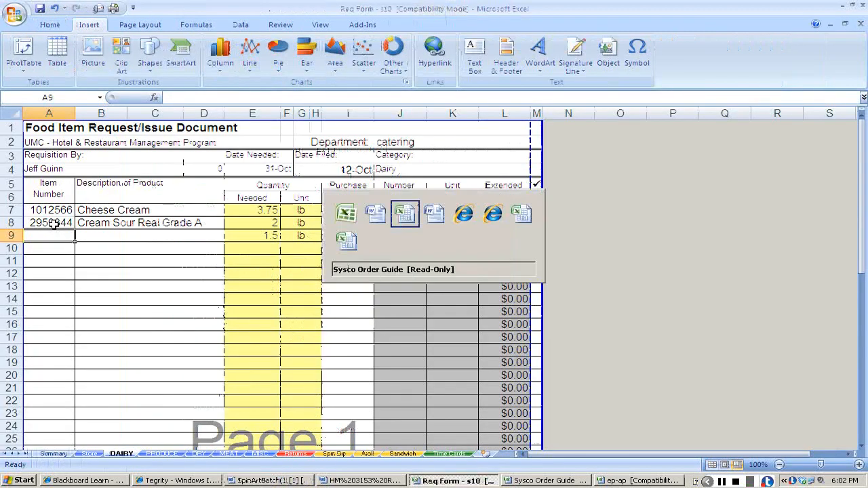
Copy the shredded mozzarella item number 1012699 from the HRM 3153 product number list.
key("alt+shift+Tab")
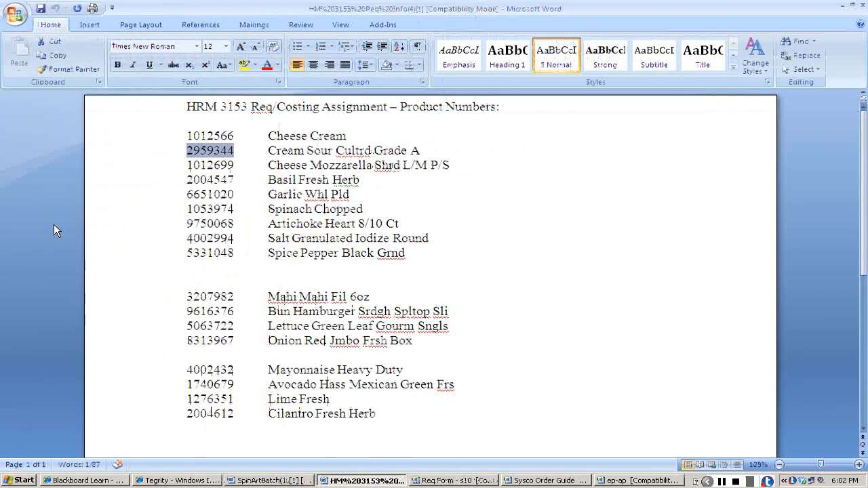
key("Down")
key("ctrl+shift+Left")
key("ctrl+c")
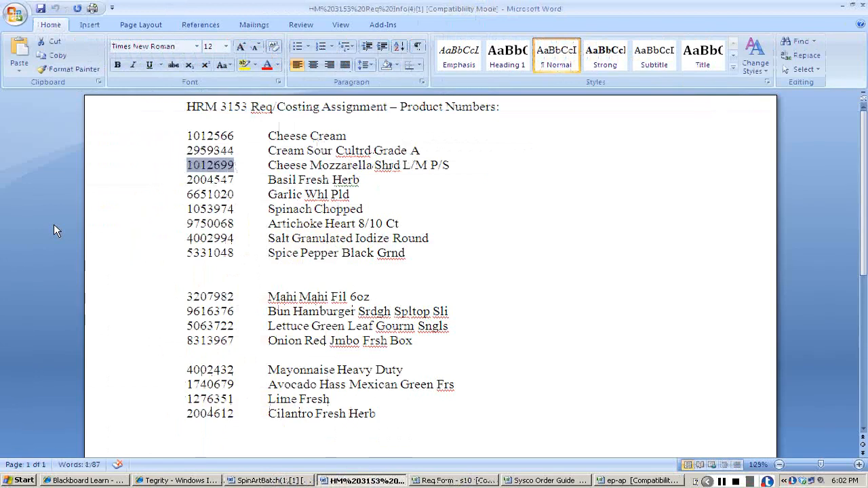
key("alt+Tab")
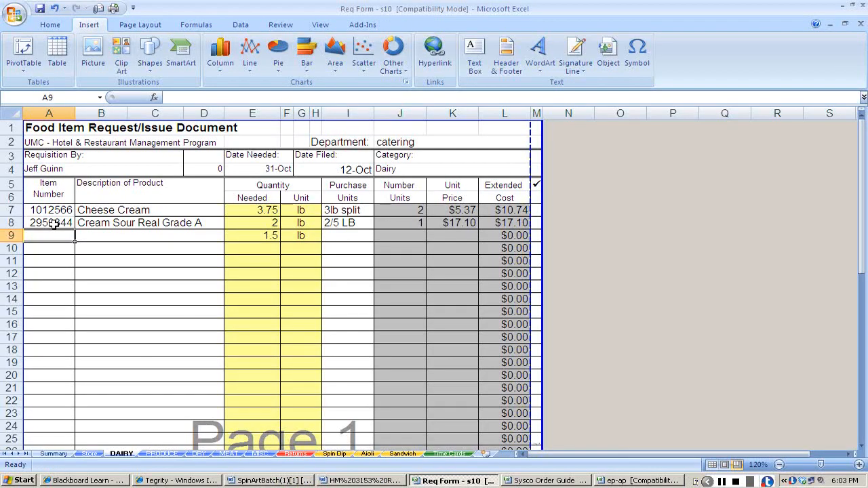
Search the Sysco order guide for the mozzarella item number 1012699.
key("alt+Tab")
key("alt+Tab")
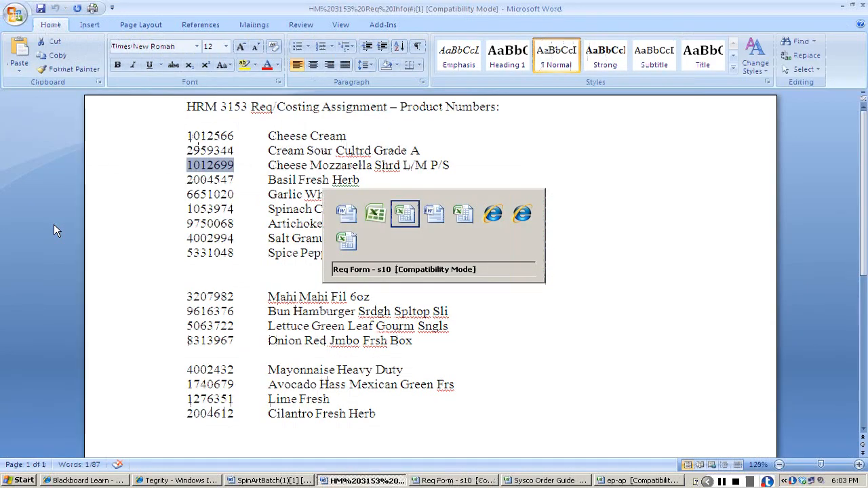
key("alt+Tab")
key("alt+Tab")
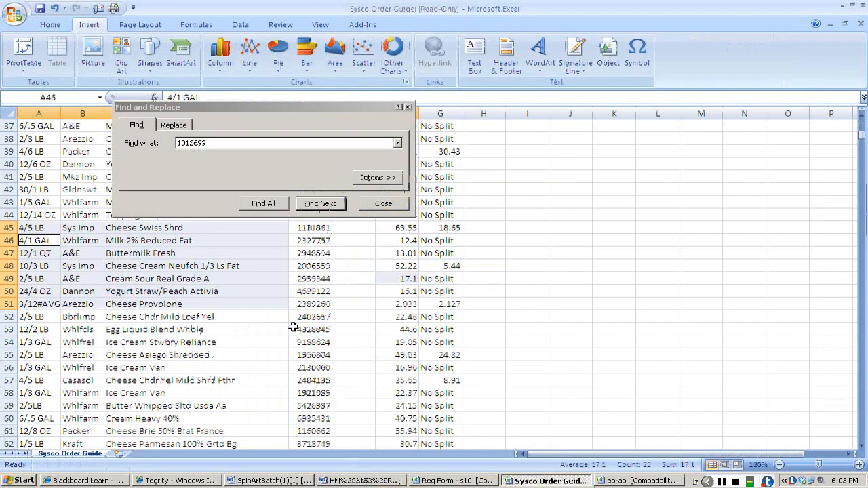
left_click(361, 204)
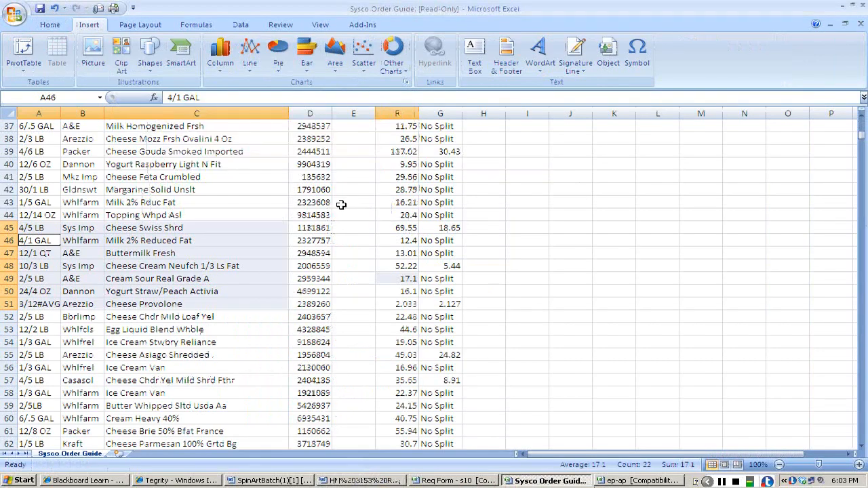
key("Up")
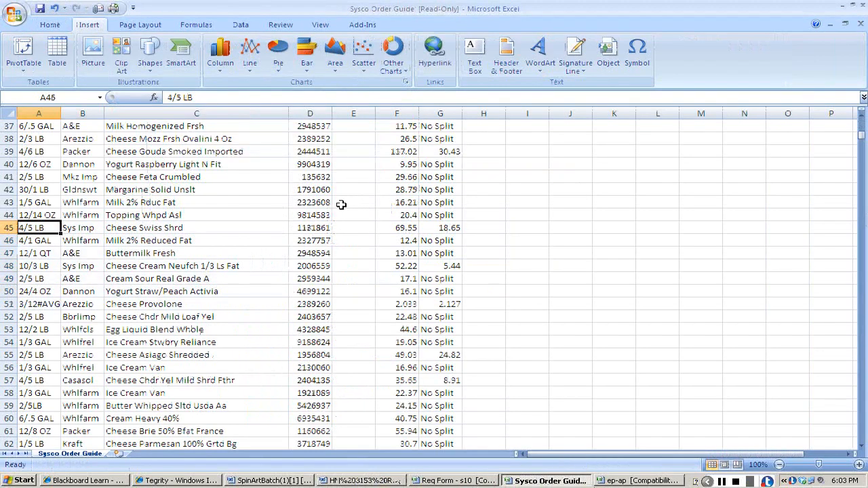
key("ctrl+f")
key("End")
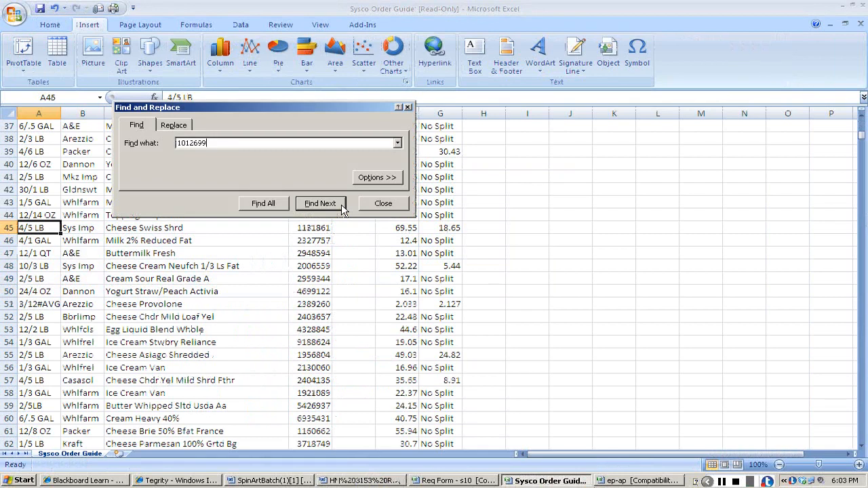
left_click(342, 204)
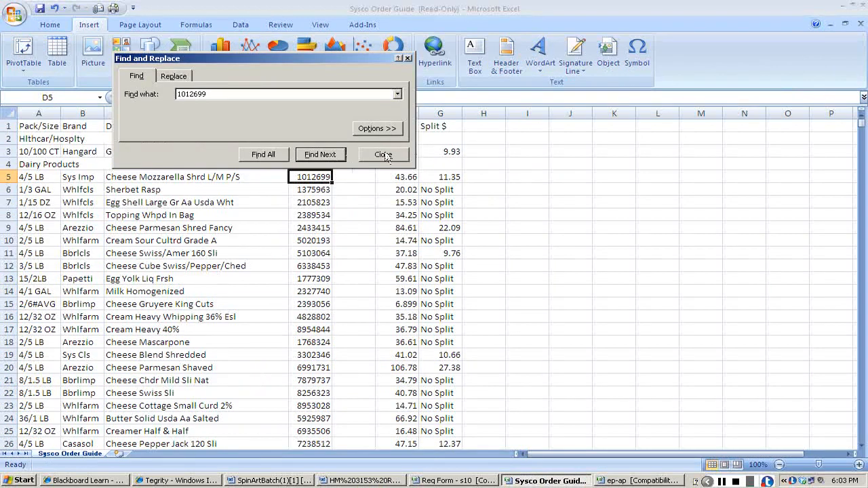
left_click(384, 154)
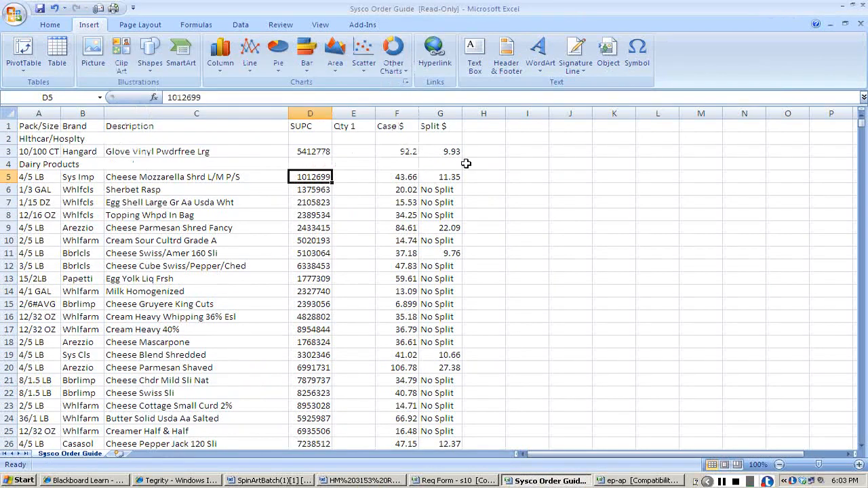
Copy the item number 1012699 and description Cheese Mozzarella Shrd L/M P/S from the order guide into the third DAIRY row.
key("ctrl+c")
key("alt+Tab")
key("alt+Tab")
key("Tab")
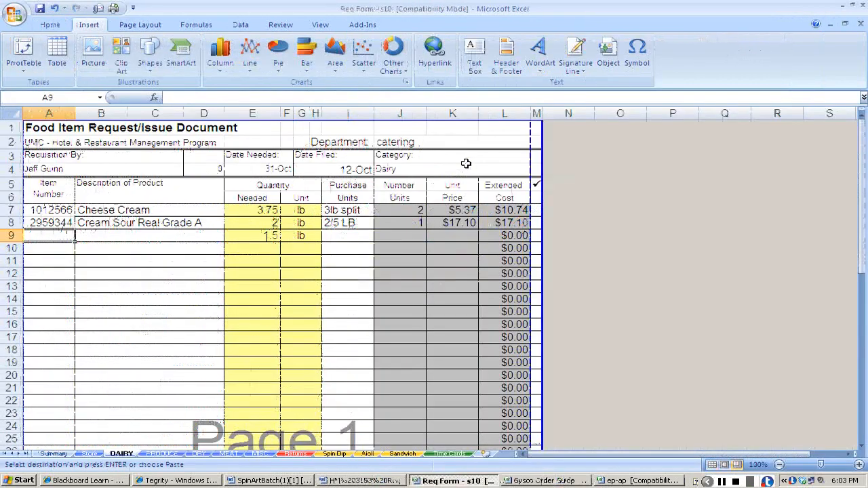
key("alt+Tab")
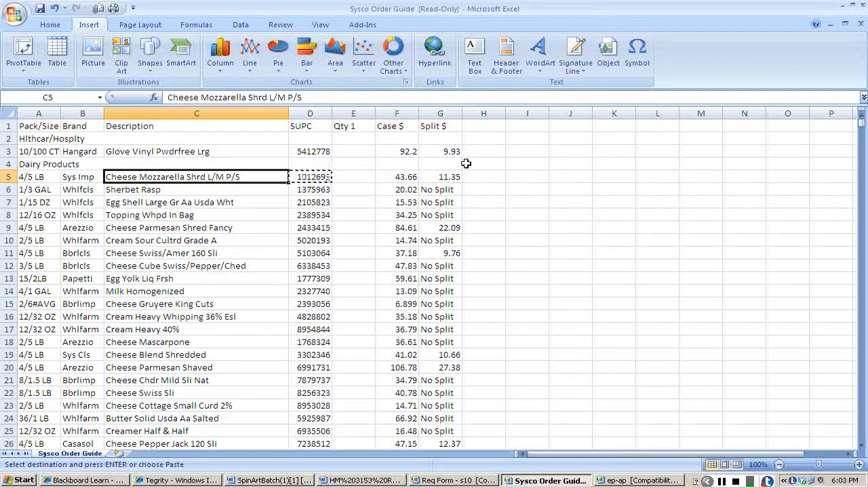
key("alt+Tab")
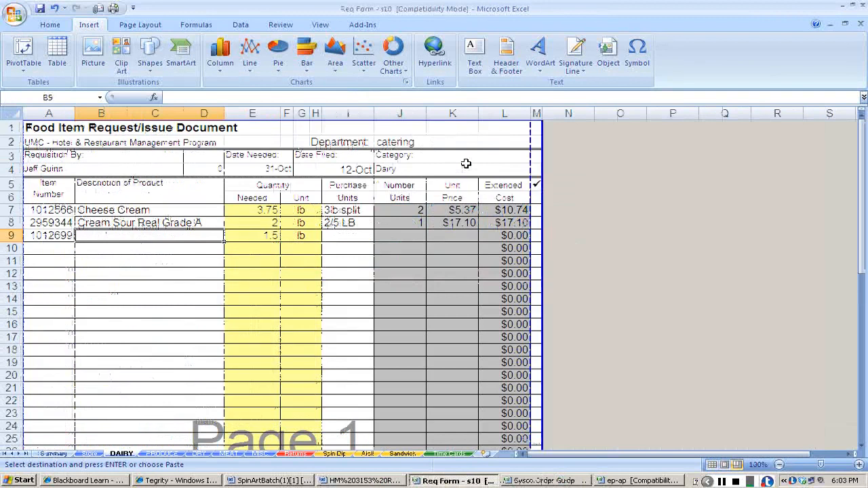
key("ctrl+v")
key("Right")
key("Right")
Check the mozzarella pack size and prices in the order guide, and enter 5lb split as its purchase unit and 1 as the number of units.
key("Right")
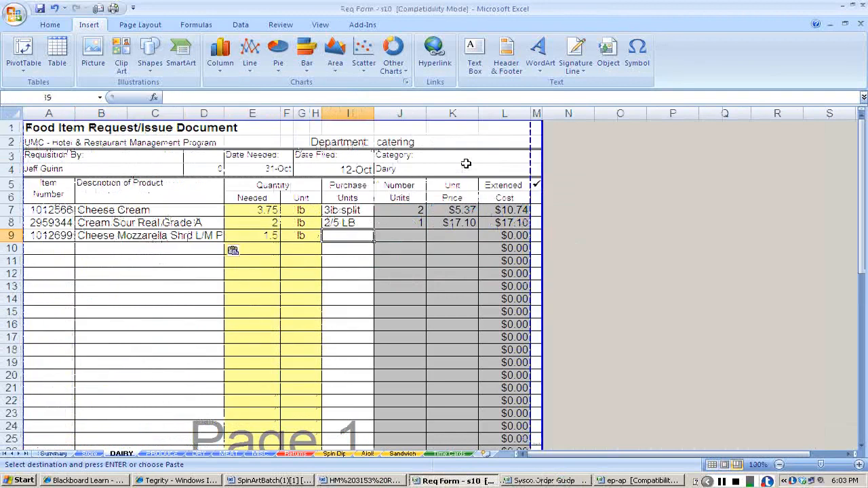
key("alt+Tab")
key("Left")
key("Left")
key("Right")
key("Right")
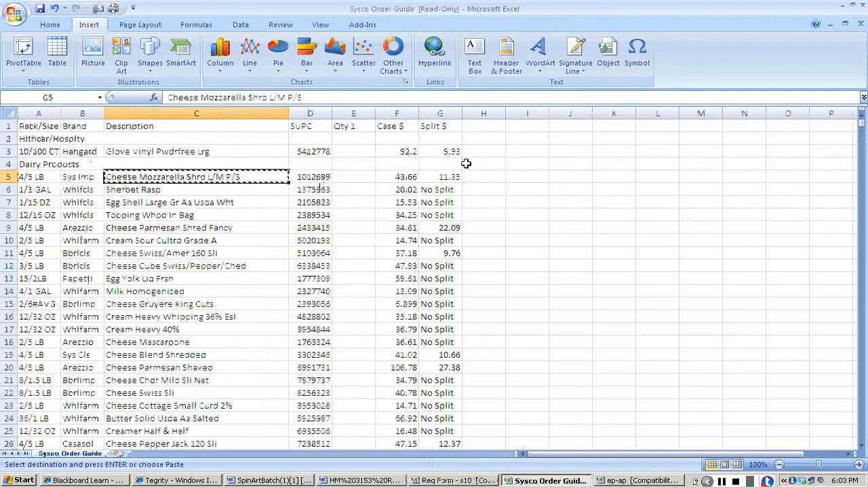
key("Right")
key("Right")
key("Right")
key("Right")
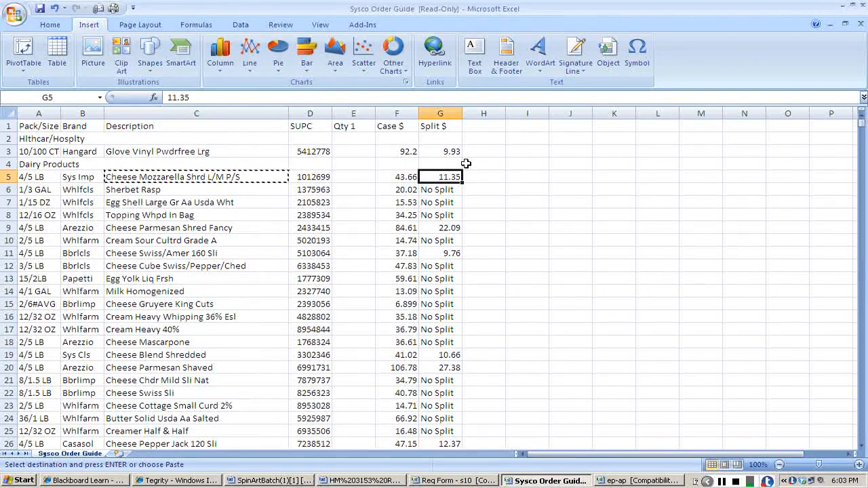
key("Left")
key("alt+Tab")
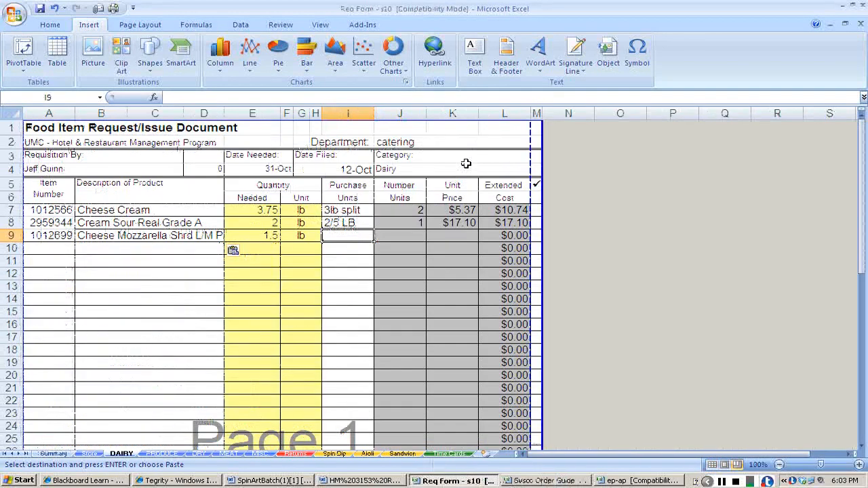
type("5lb split")
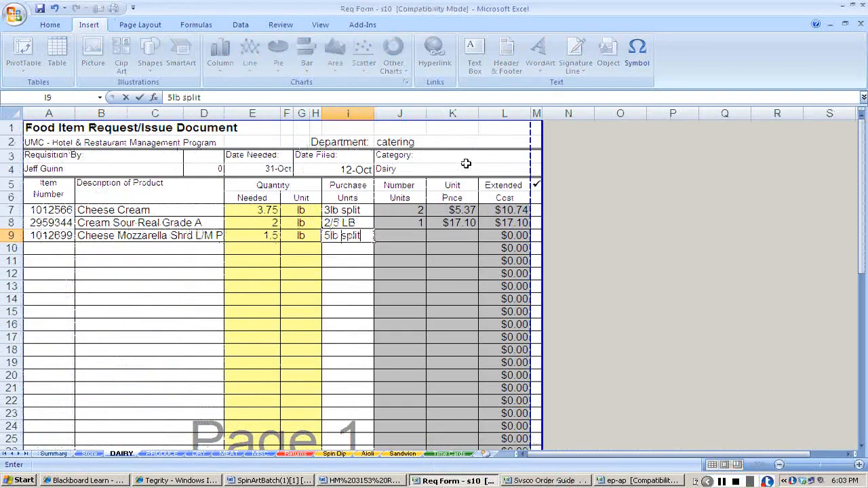
key("Tab")
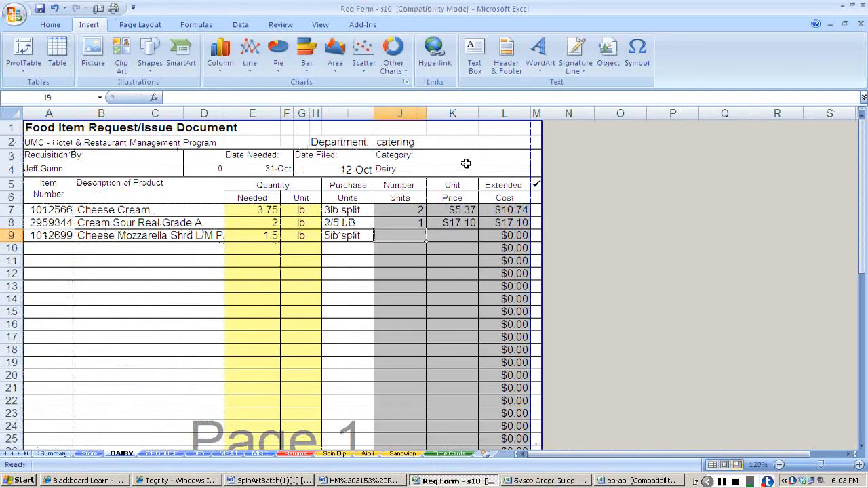
type("1")
key("Tab")
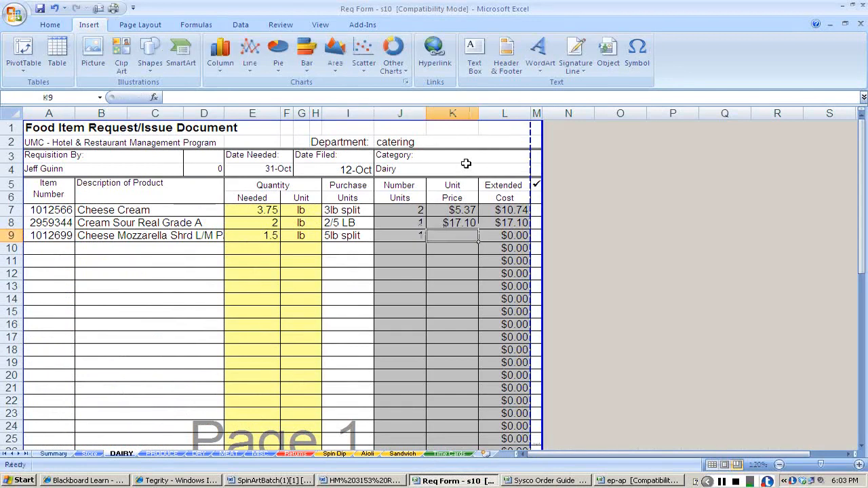
Look up the mozzarella split price in the order guide and enter 11.35 as its unit price on the DAIRY sheet.
key("alt+Tab")
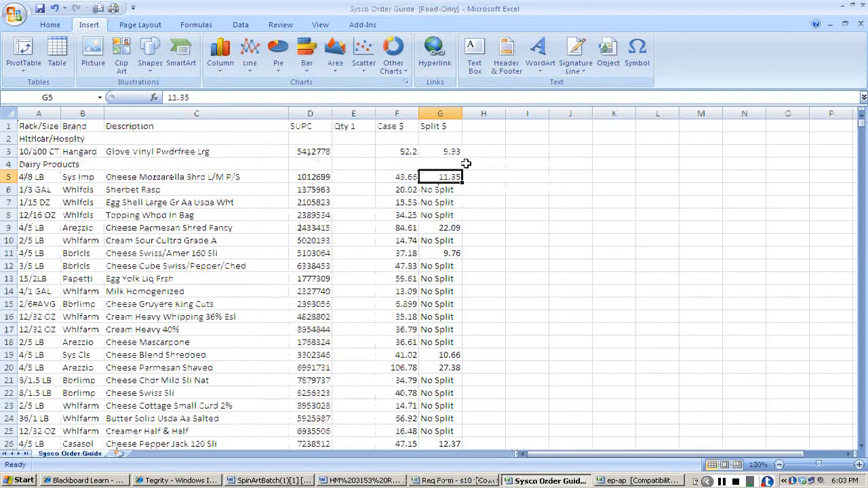
key("alt+Tab")
type("11.35")
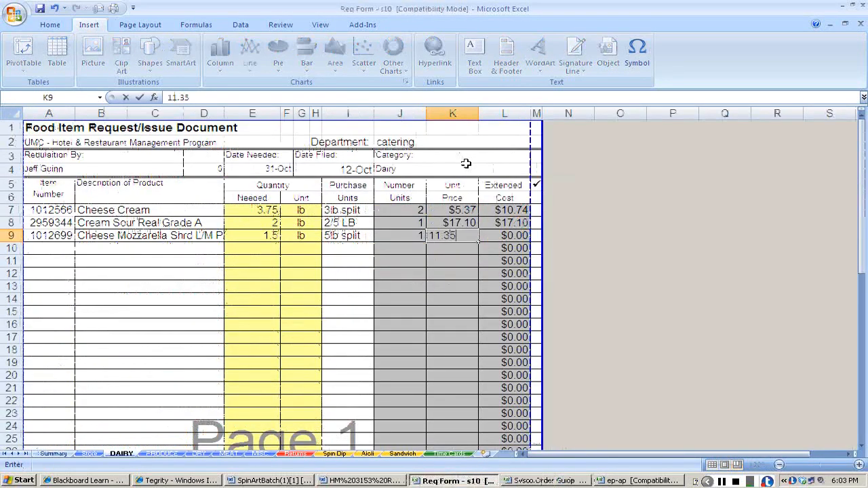
key("Return")
key("Left")
key("Left")
key("Left")
key("Left")
key("Left")
key("Left")
key("Left")
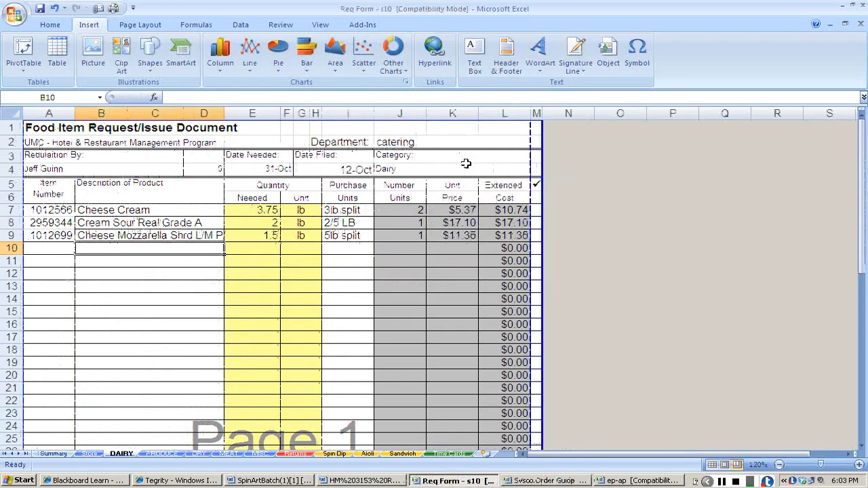
Check the fresh basil amount in the SpinArtBatch recipe and enter 3T beside basil in the ep-ap workbook.
key("alt+Tab")
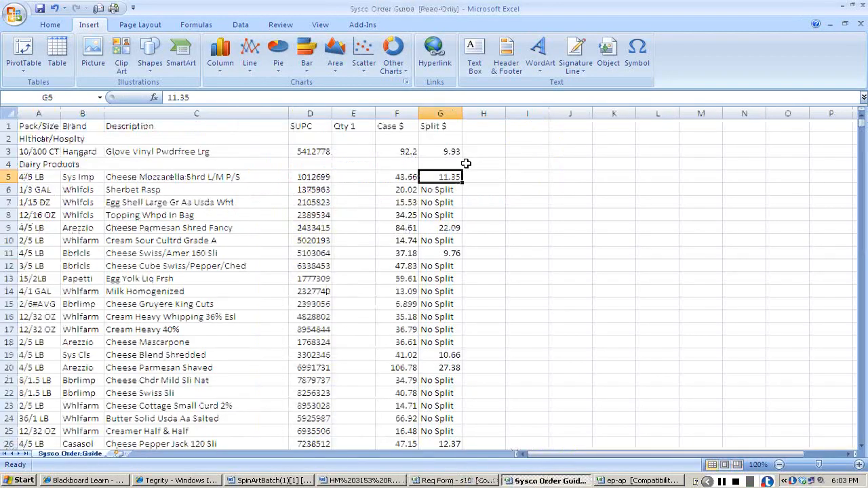
key("alt+Tab")
key("alt+Tab")
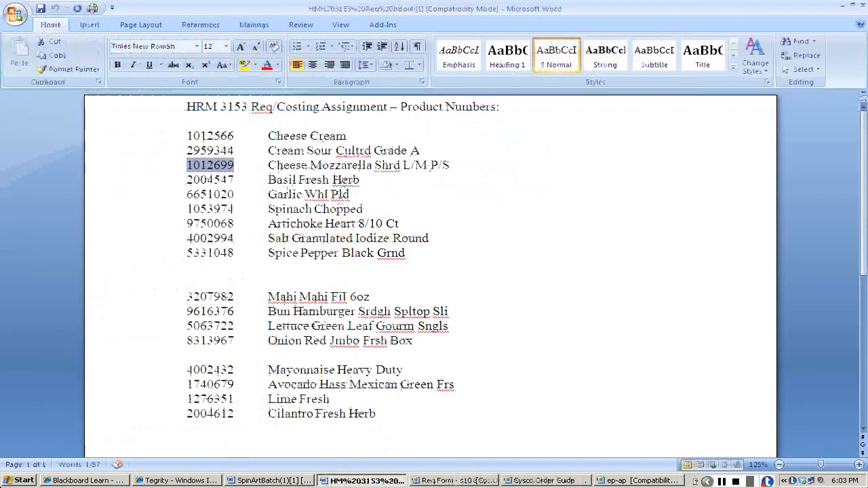
key("alt+Tab")
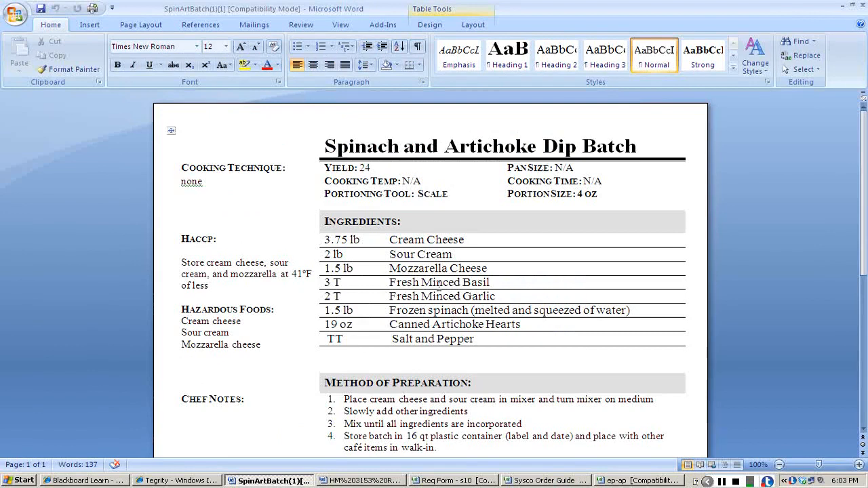
key("alt+Tab")
key("alt+Tab")
key("alt+Tab")
key("alt+Tab")
key("alt+Tab")
key("alt+Tab")
key("alt+Tab")
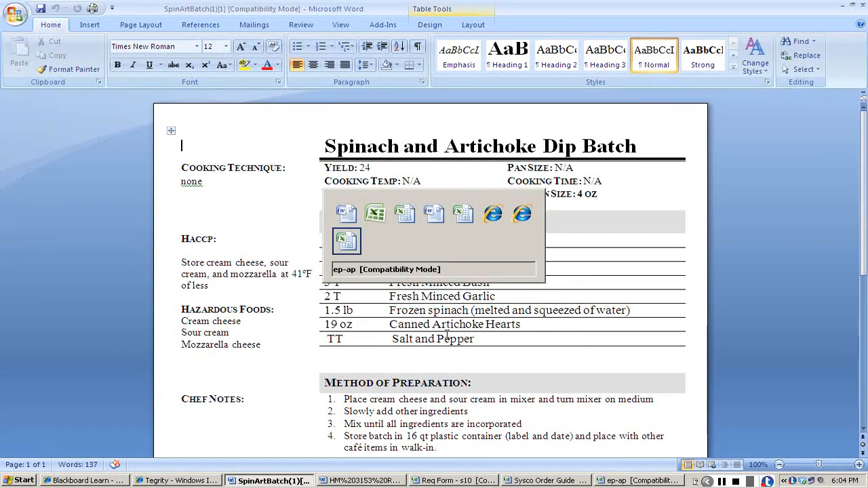
key("alt+Tab")
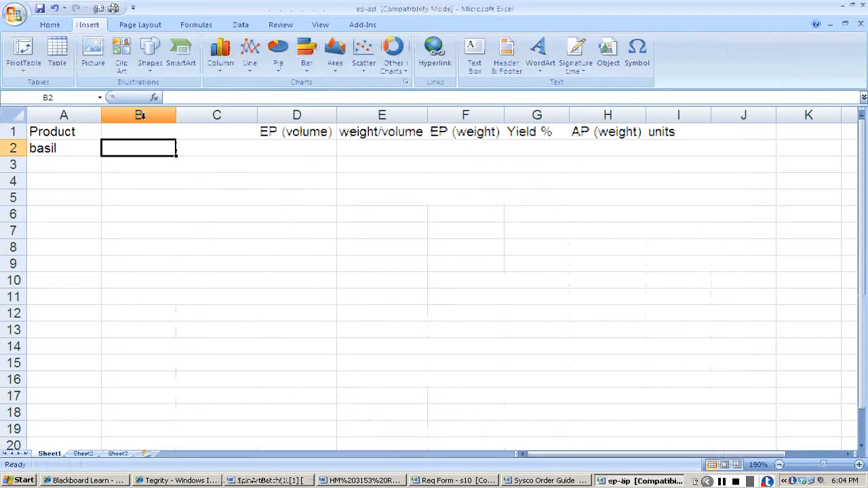
type("3T")
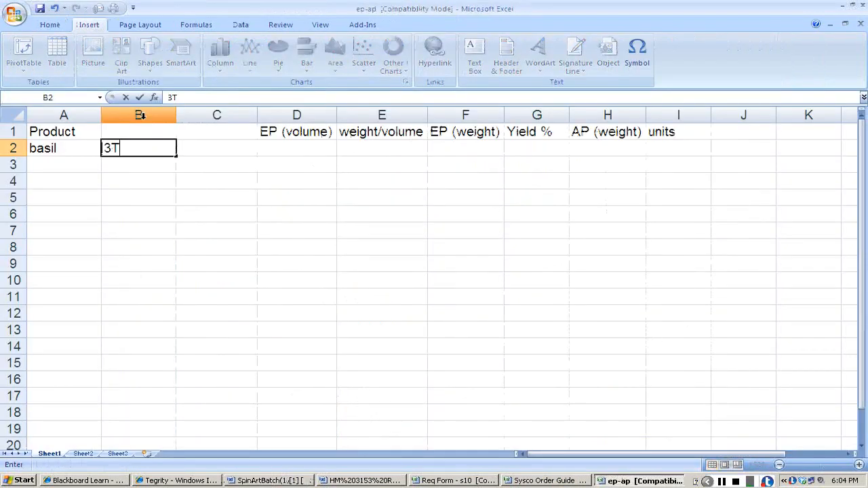
key("Tab")
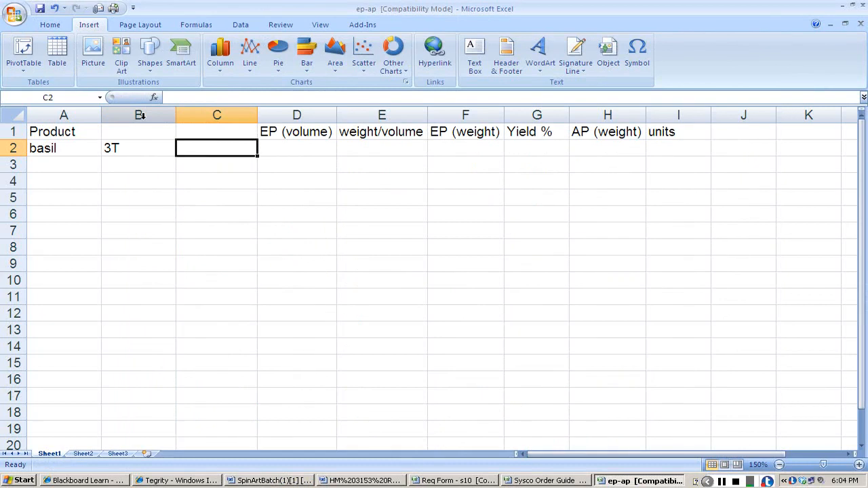
Copy the fresh basil item number 2004547 from the HRM 3153 product number list.
key("alt+Tab")
Switch to the Sysco order guide and search for the basil item number 2004547.
key("alt+Tab")
key("alt+Tab")
key("alt+Tab")
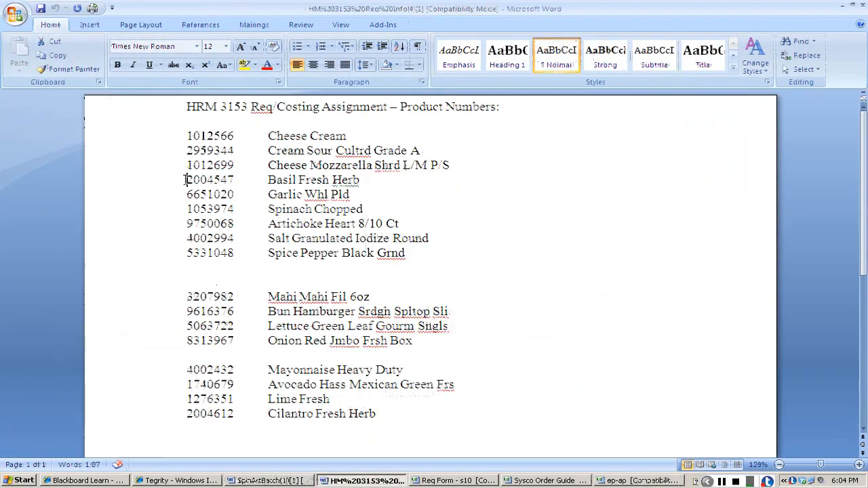
left_click_drag(187, 180, 235, 181)
key("alt+Tab")
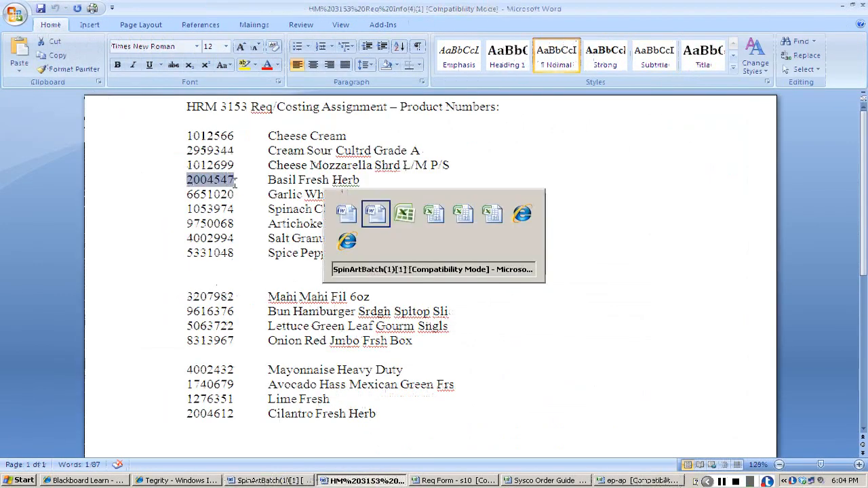
key("alt+Tab")
key("alt+Tab")
key("alt+Tab")
key("alt+Tab")
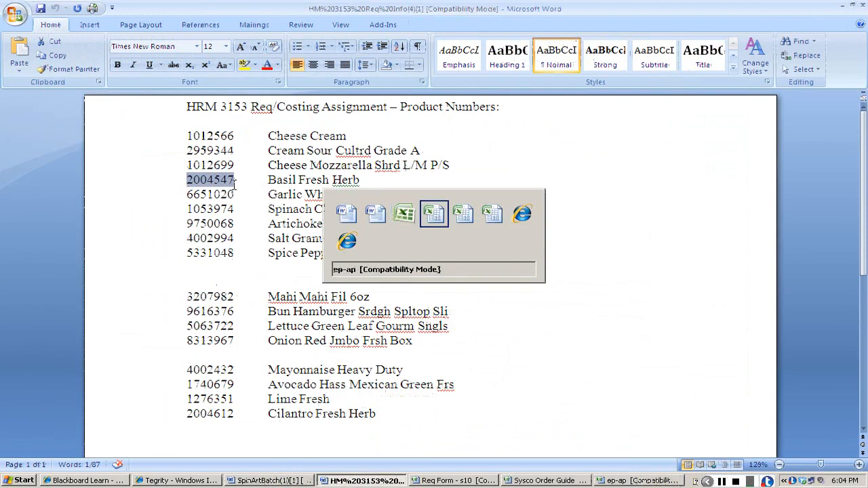
key("alt+Tab")
key("alt+Tab")
key("alt+Tab")
key("alt+Tab")
key("alt+Tab")
key("alt+Tab")
key("alt+Tab")
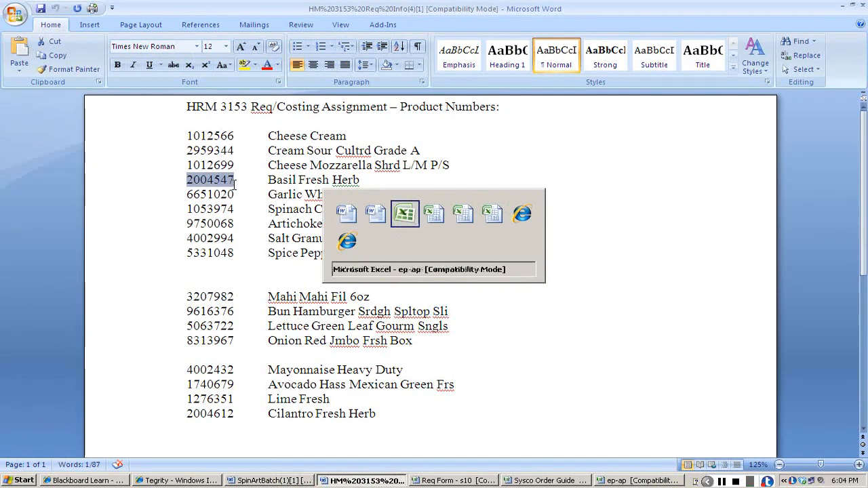
key("alt+Tab")
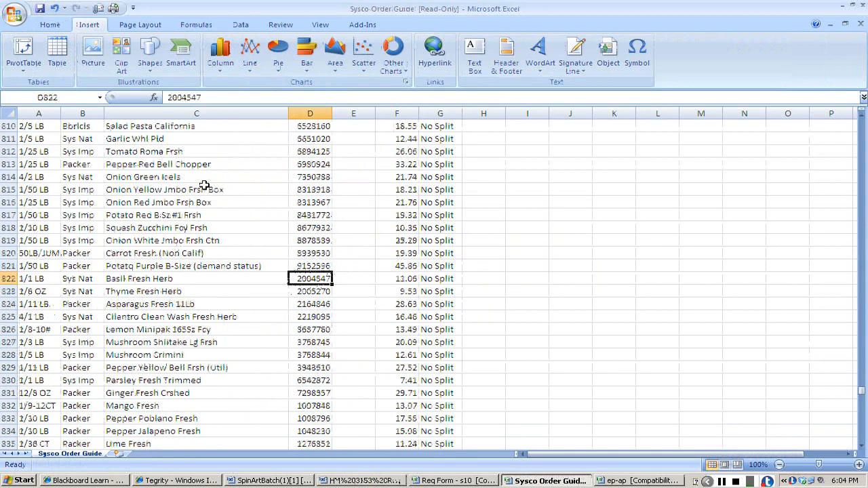
Copy basil's item number 2004547 from the order guide into the first item row of the requisition's PRODUCE sheet.
key("ctrl+c")
key("alt+Tab")
key("alt+Tab")
key("alt+Tab")
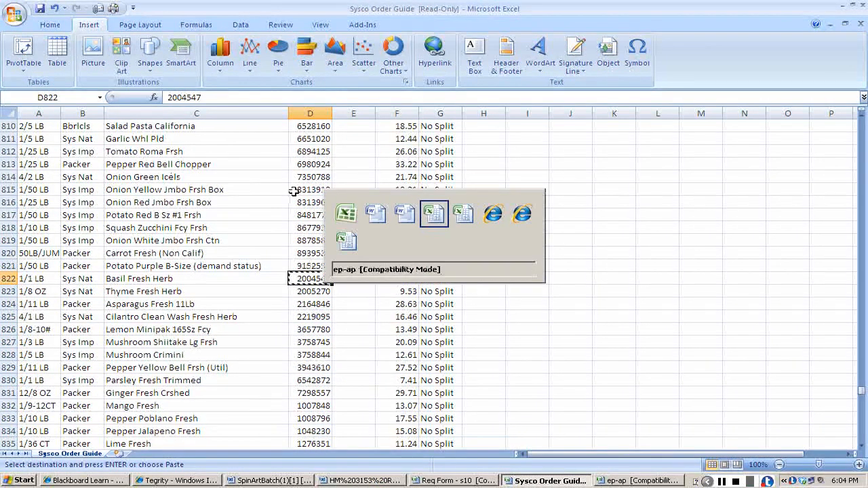
key("alt+Tab")
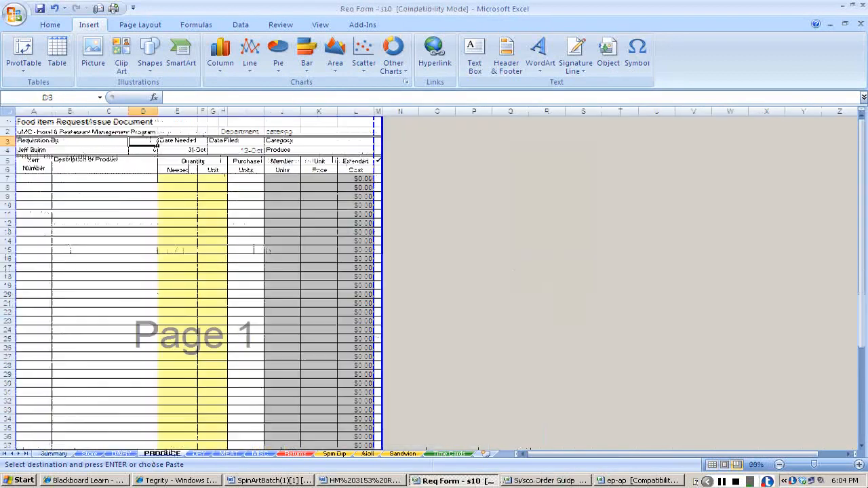
left_click(858, 465)
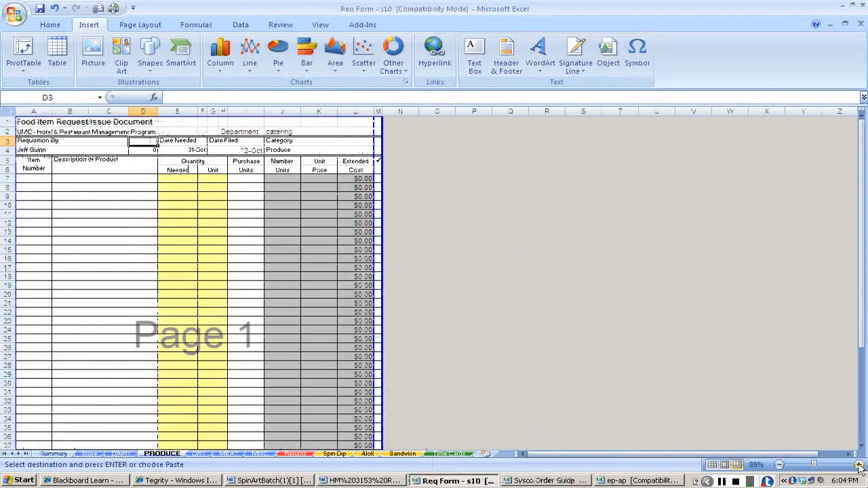
scroll(53, 183, "up", 7, "ctrl")
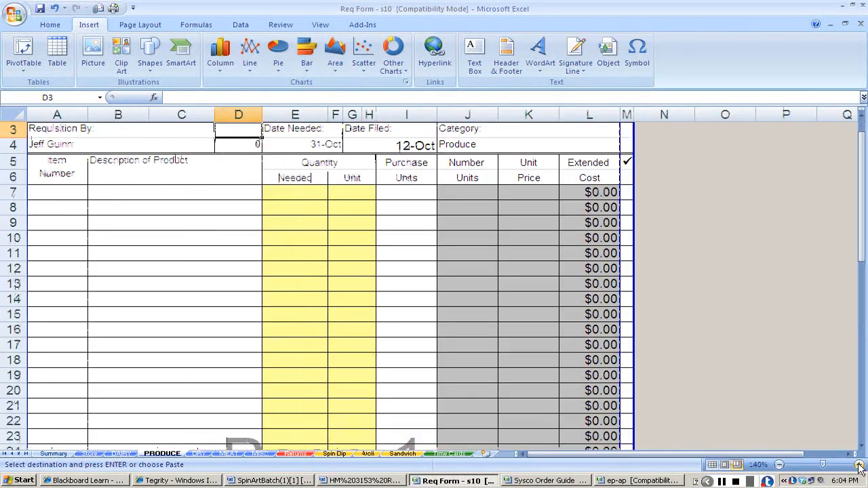
left_click(57, 228)
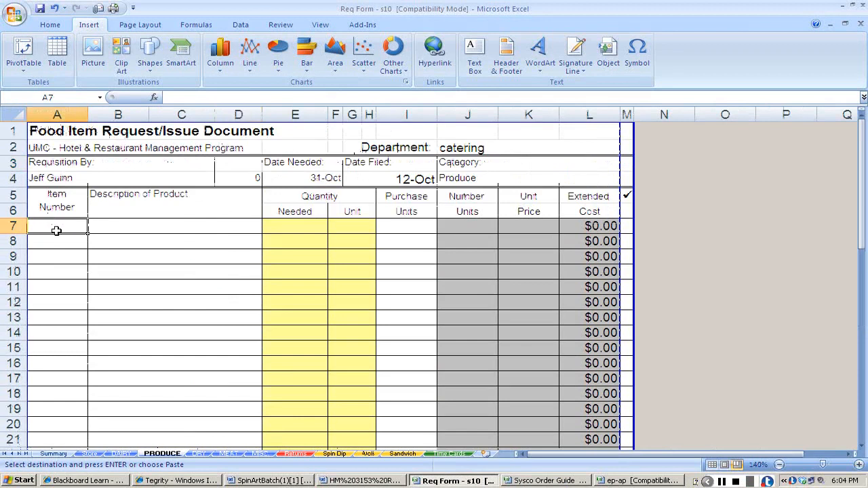
key("ctrl+v")
Copy the description Basil Fresh Herb from the order guide into the basil row of the PRODUCE sheet.
key("alt+Tab")
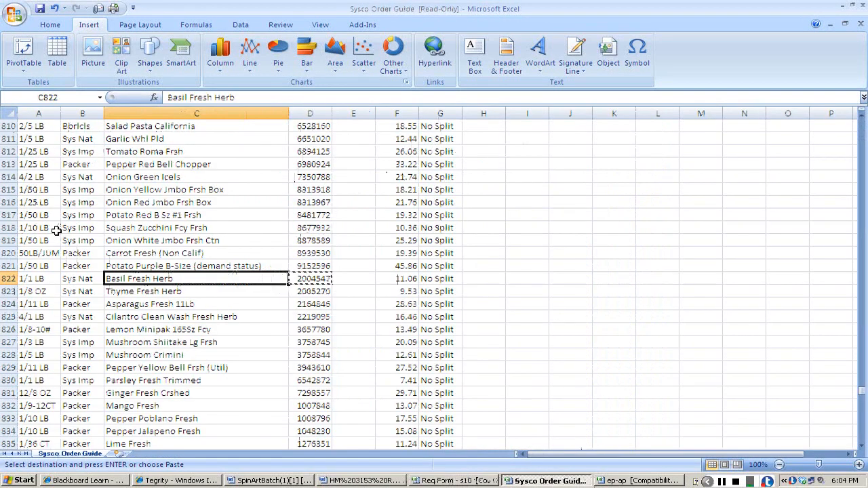
key("ctrl+c")
key("alt+Tab")
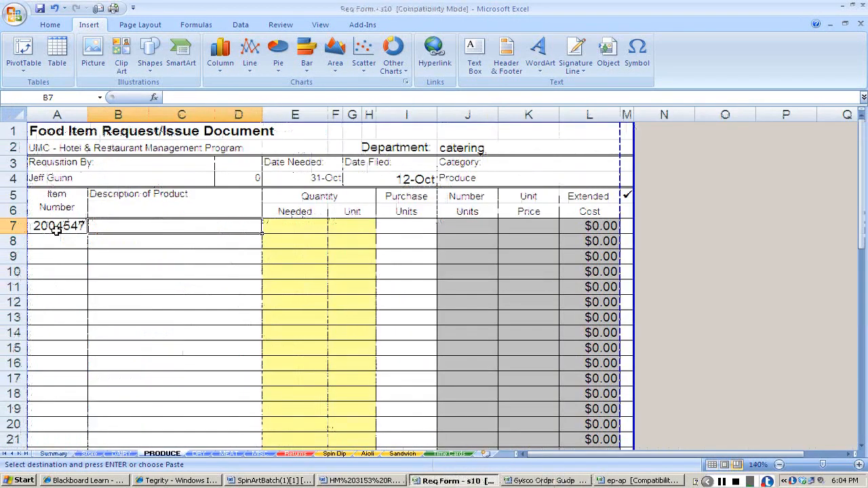
key("ctrl+v")
Copy the 1/1 LB pack size from the order guide into basil's purchase units on the PRODUCE sheet.
key("alt+Tab")
key("Left")
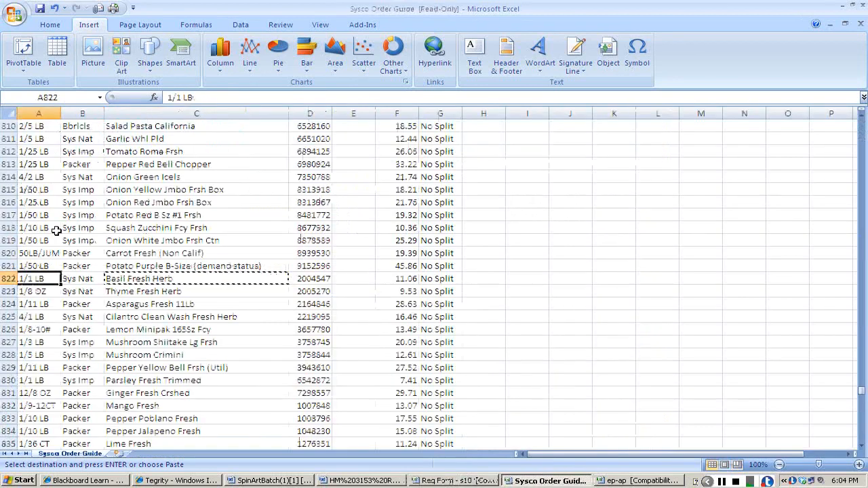
key("alt+Tab")
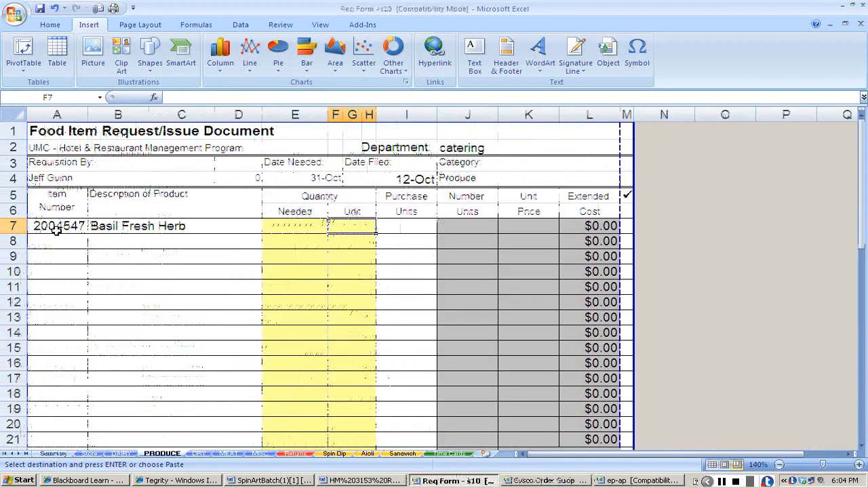
key("Right")
key("ctrl+v")
key("Right")
key("Right")
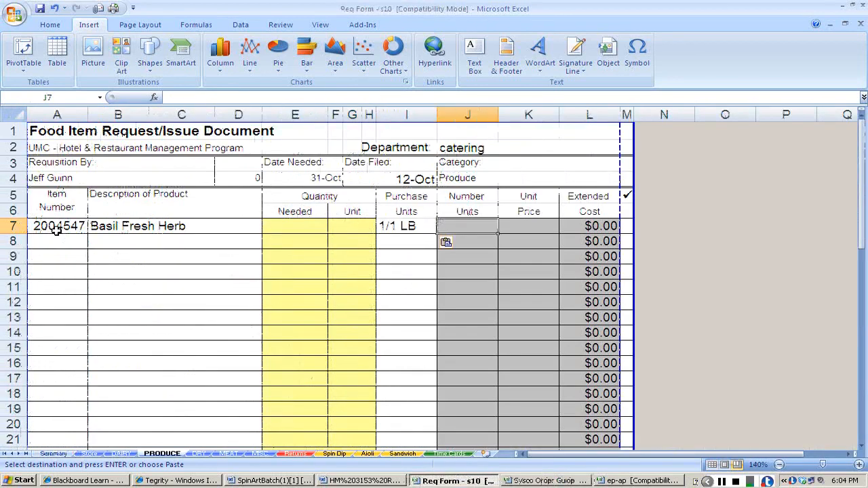
Look up the basil price in the order guide and enter 11.06 as its unit price on the PRODUCE sheet.
key("alt+Tab")
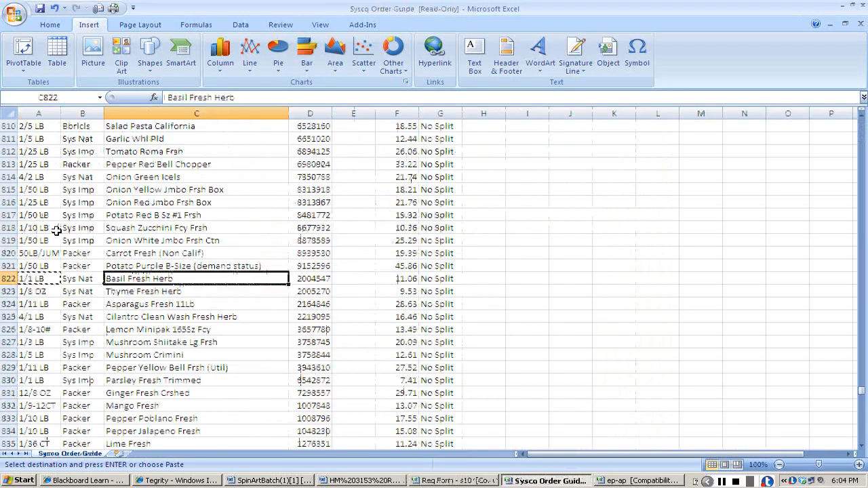
key("Right")
key("Right")
key("Right")
key("alt+Tab")
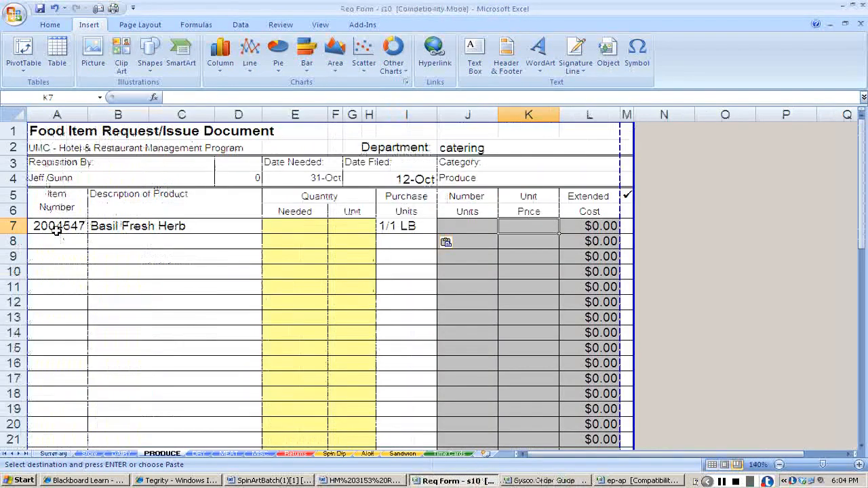
type("11.06")
key("Return")
key("Up")
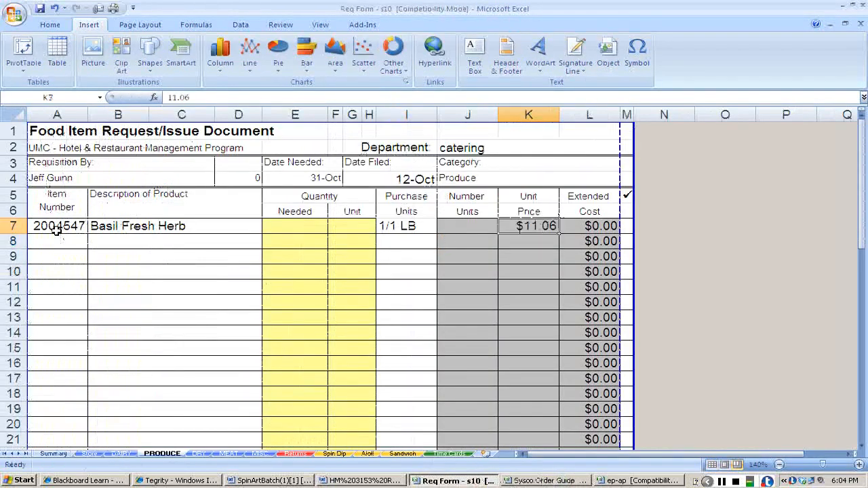
Select basil's quantity needed cell on the PRODUCE sheet, and switch to the ep-ap workbook.
key("Left")
key("Left")
key("Left")
key("Right")
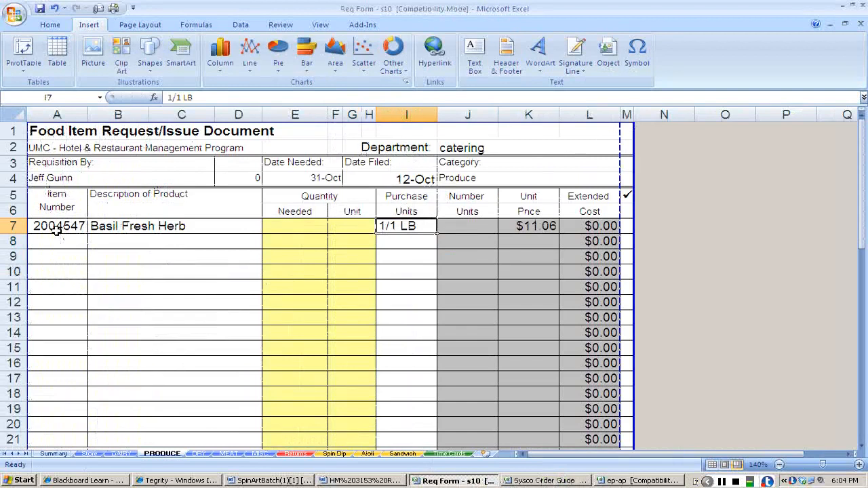
key("Left")
key("Left")
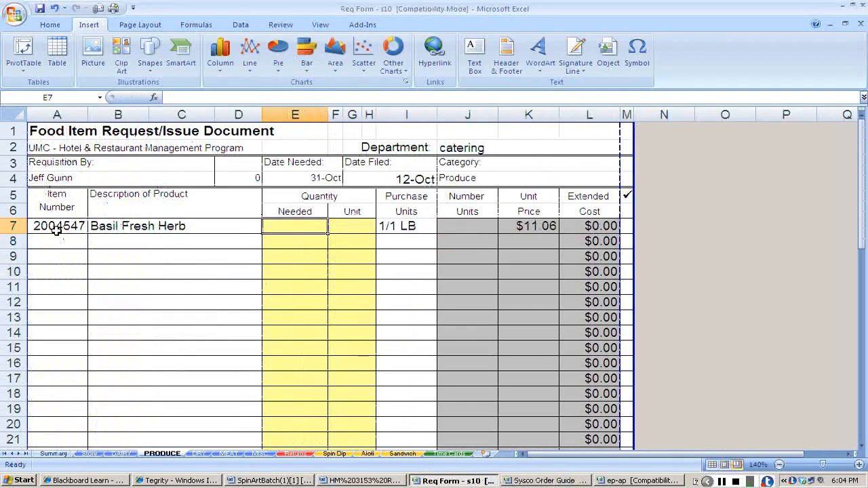
key("alt+Tab")
key("alt+Tab")
key("alt+Tab")
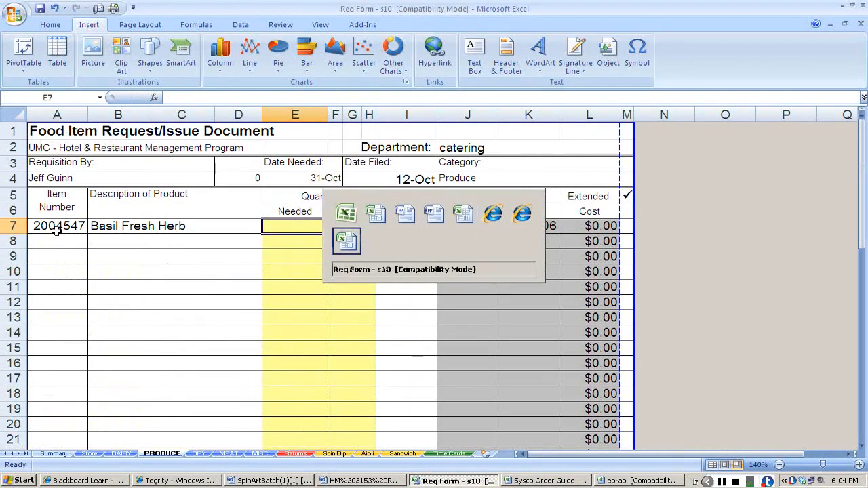
key("alt+Tab")
key("alt+Tab")
key("alt+Tab")
key("alt+Tab")
key("alt+Tab")
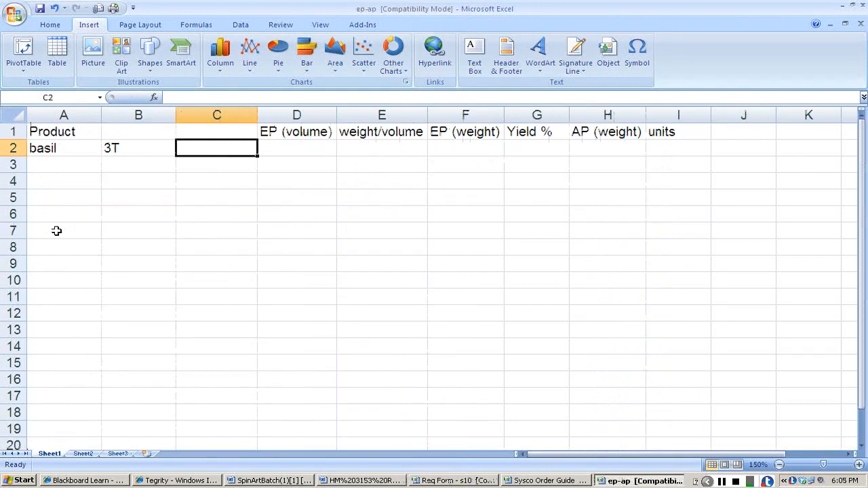
Check basil's weight per cup and yield in the Blackboard assignment, and return to the ep-ap workbook.
key("alt+Tab")
key("alt+Tab")
key("alt+Tab")
key("alt+Tab")
key("alt+Tab")
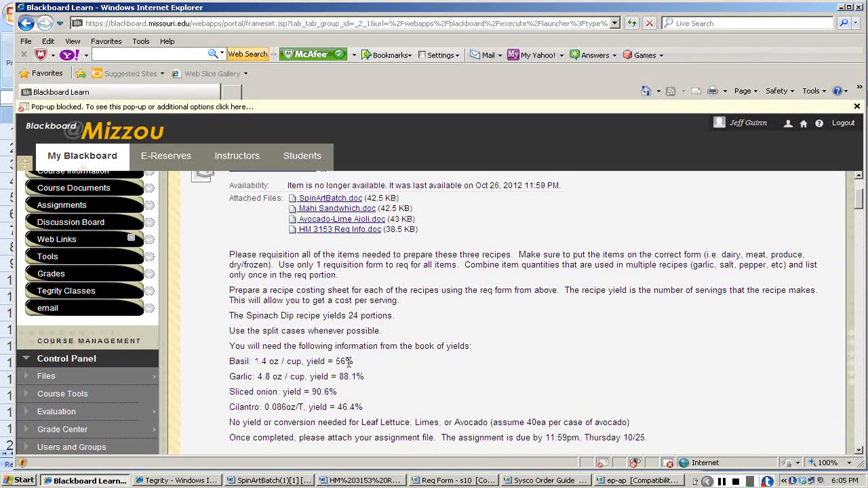
key("alt+Tab")
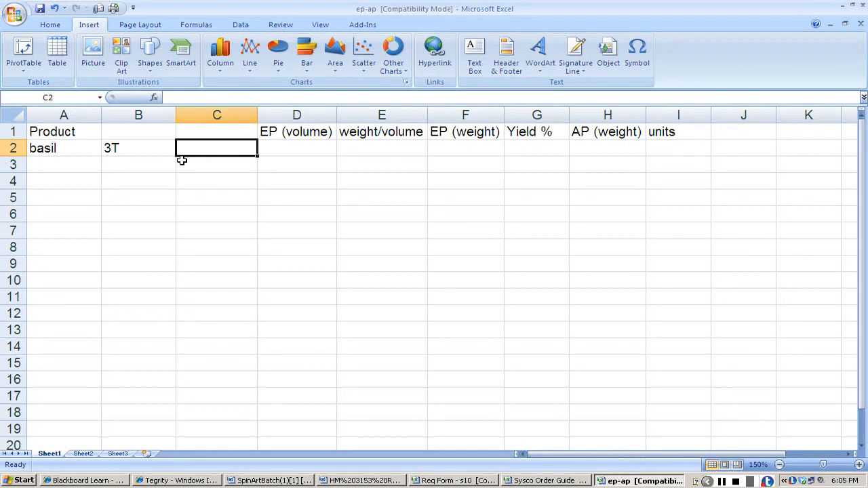
Calculate basil's EP volume in cups in cell D2 with the formula +3/16.
key("Tab")
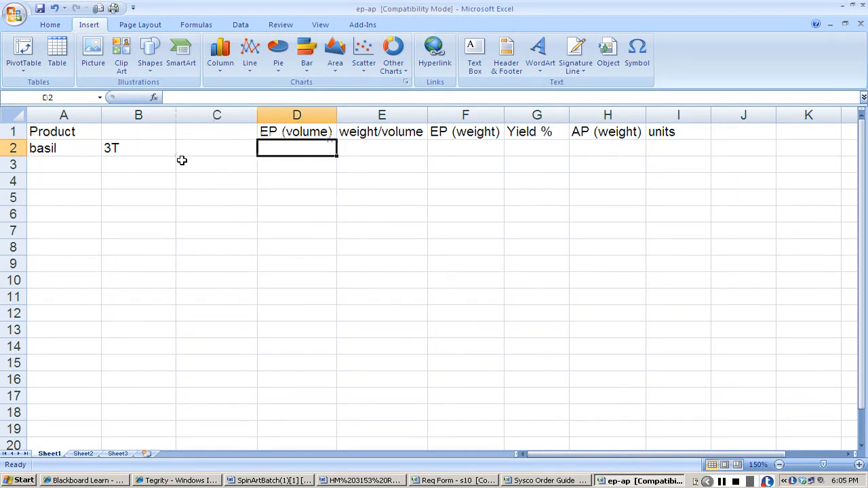
type("+3")
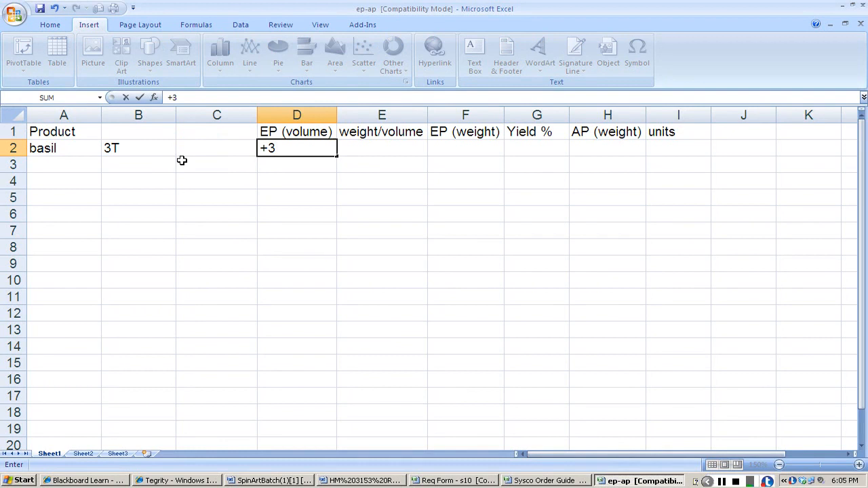
type("/16")
key("Return")
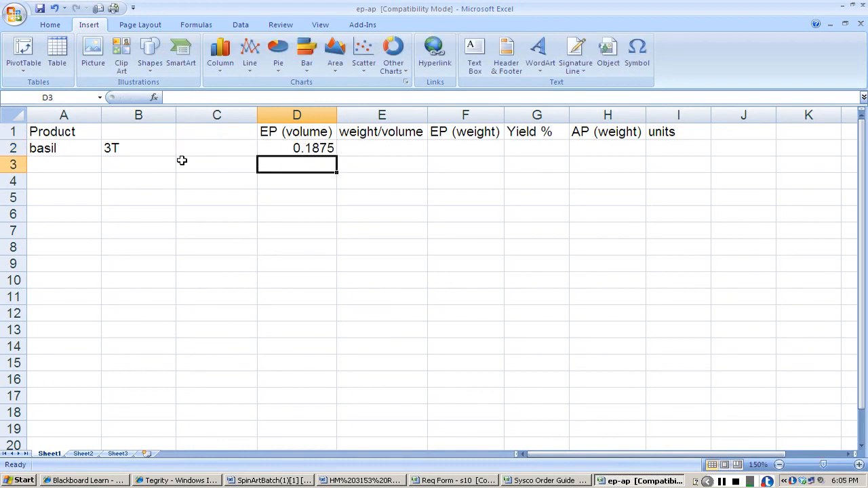
Recheck basil's ounces per cup in the Blackboard assignment and enter 1.4 as its weight/volume in the ep-ap workbook.
key("Up")
key("Right")
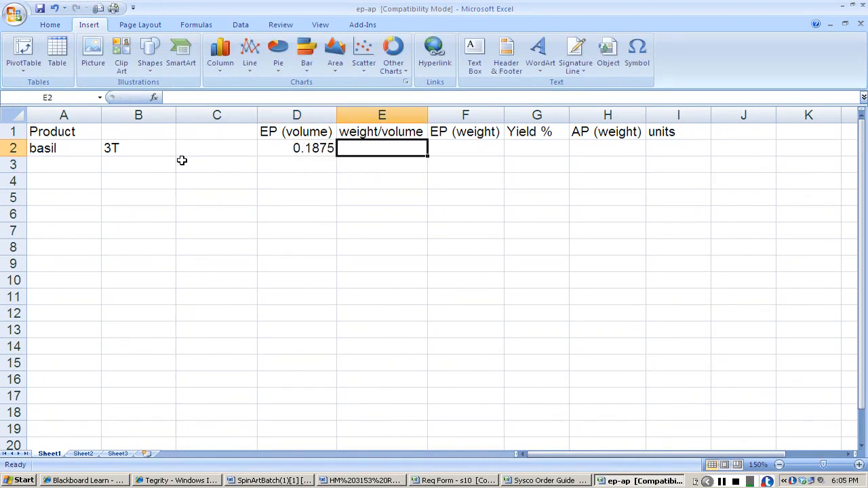
key("alt+Tab")
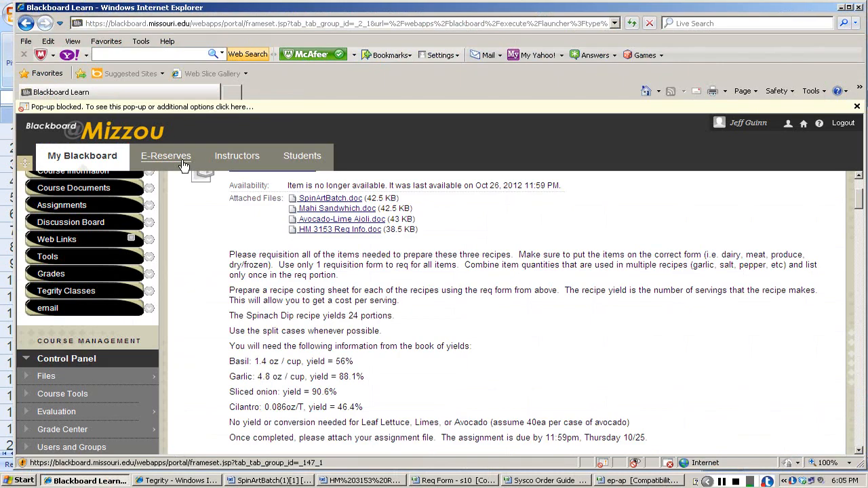
key("alt+Tab")
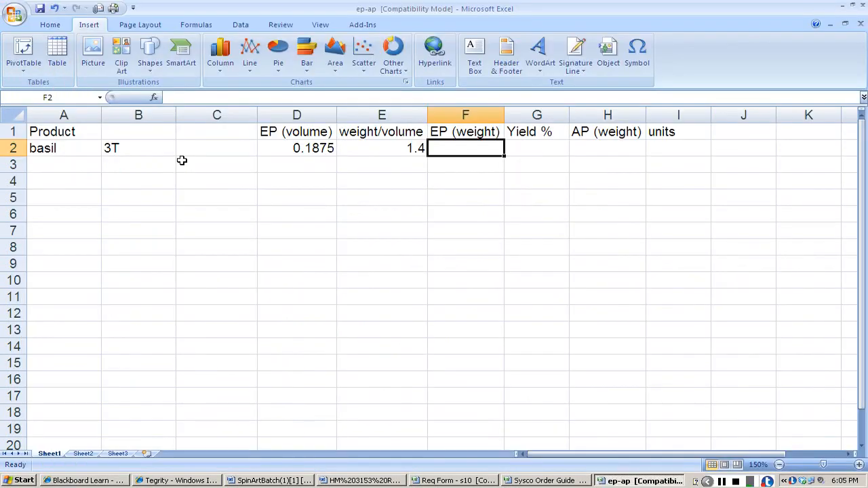
key("Left")
key("Right")
Calculate basil's EP weight in cell F2 by multiplying EP volume by weight/volume with the formula +D2*E2.
type("+")
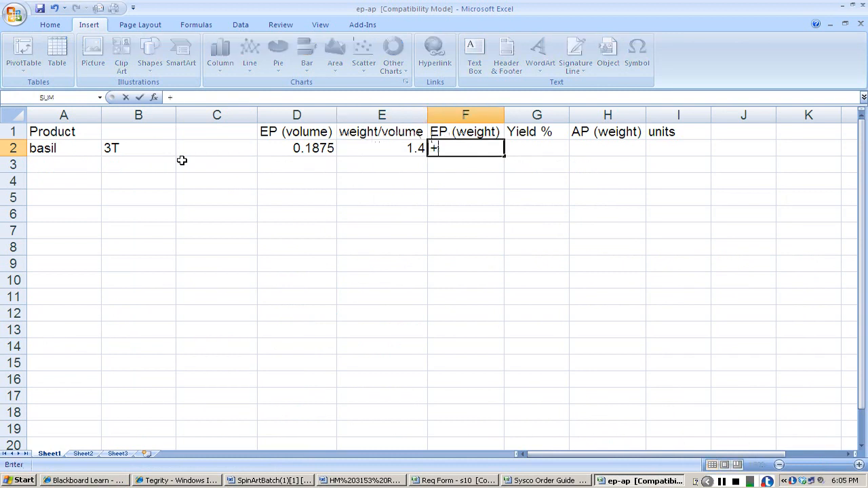
left_click(282, 154)
type("*")
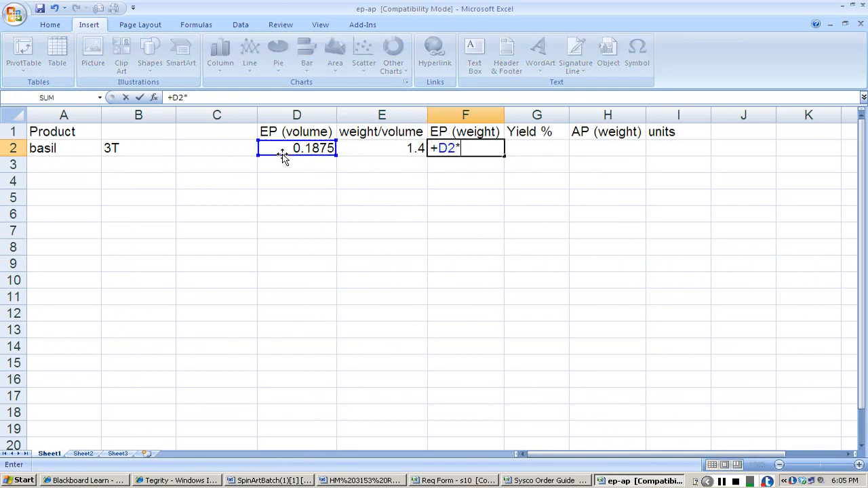
left_click(350, 147)
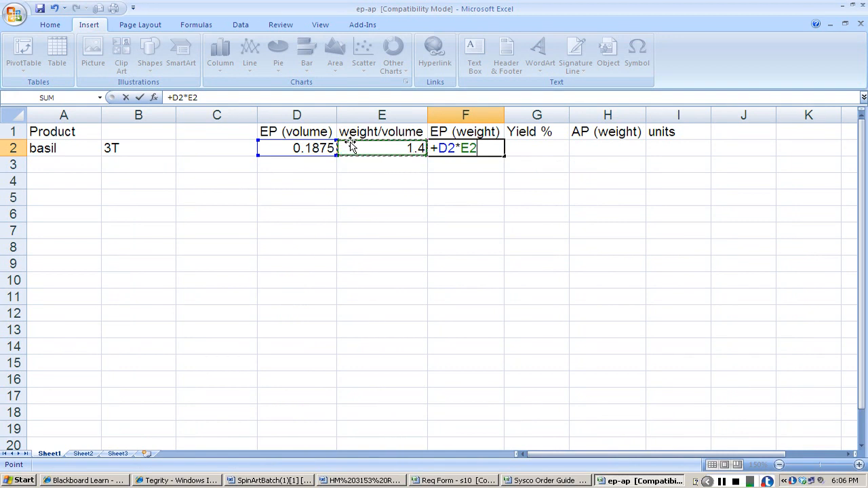
key("Return")
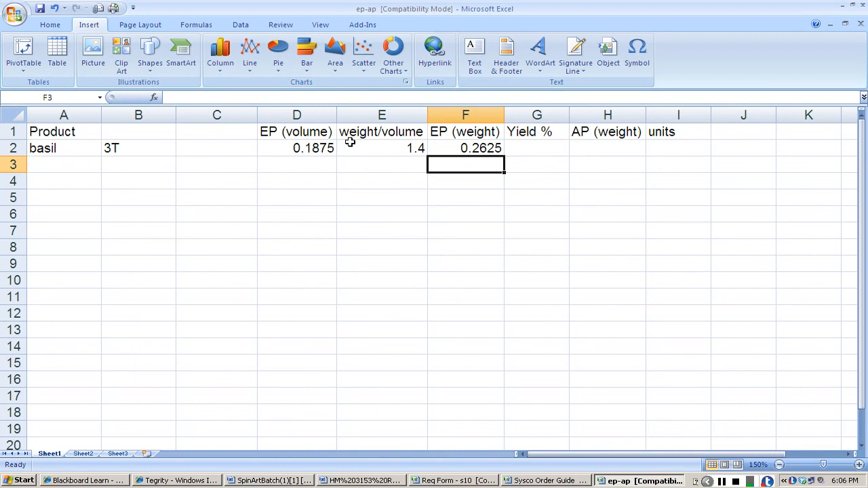
Enter .56 as basil's yield percentage in cell G2.
key("Up")
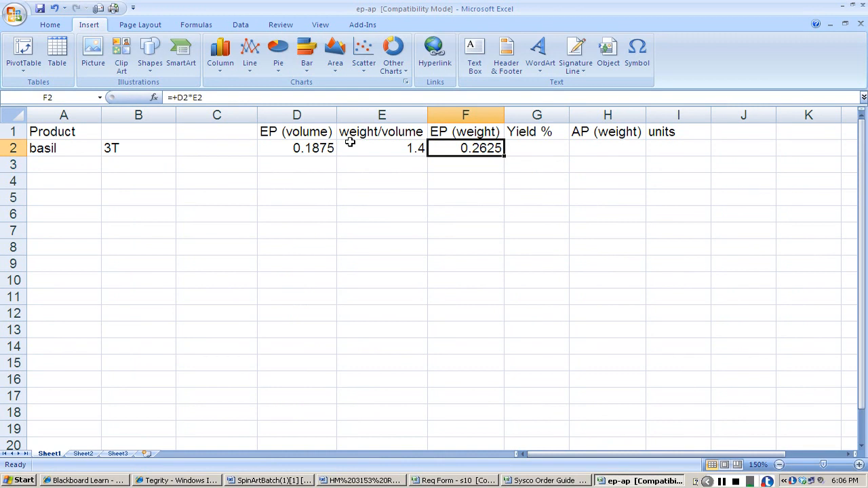
key("Right")
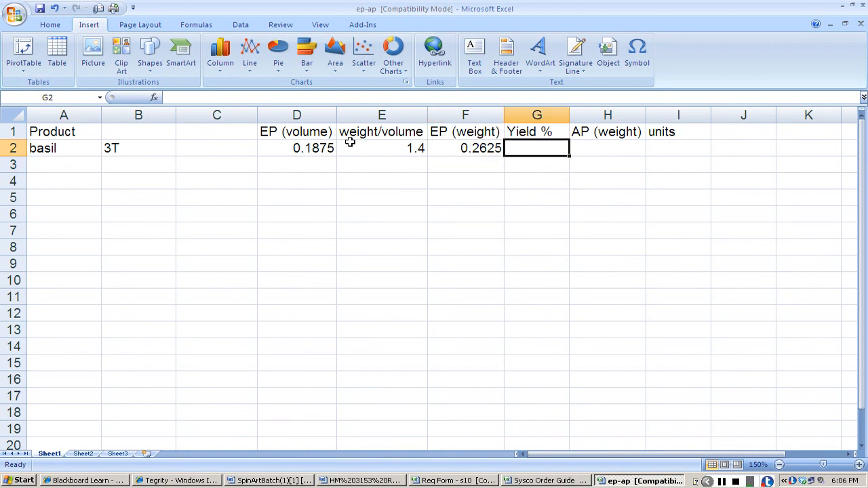
type(".56")
key("Return")
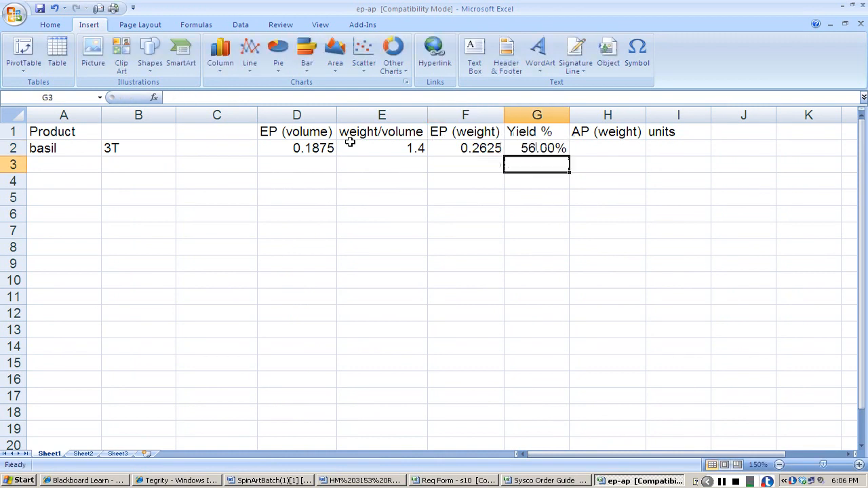
Calculate basil's AP weight in cell H2 with the formula +F2/G2 and enter oz as its unit.
key("Up")
key("Right")
type("+")
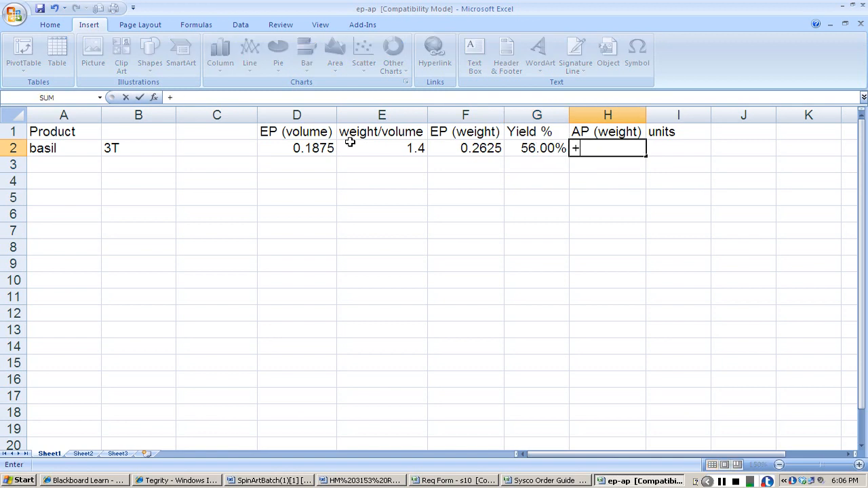
left_click(482, 142)
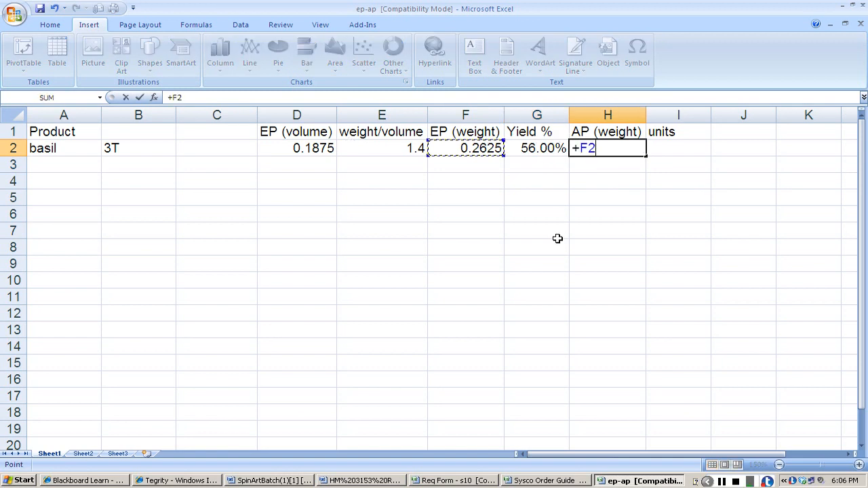
type("/")
left_click(526, 151)
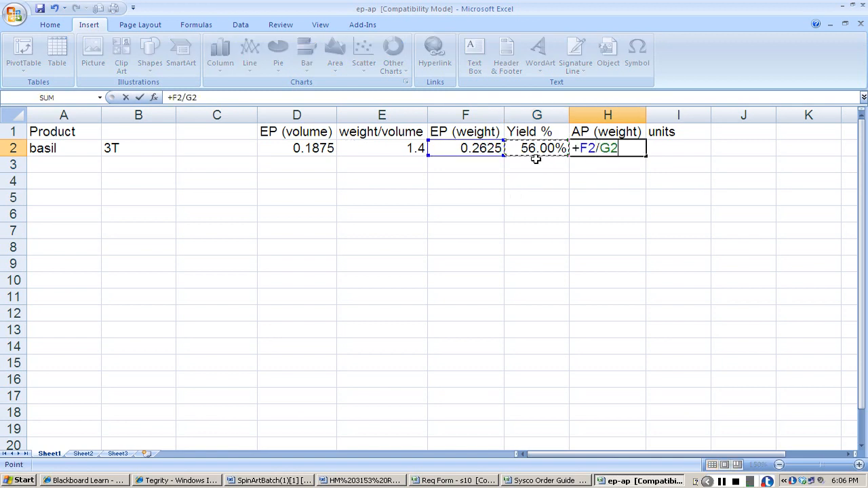
key("Return")
key("Up")
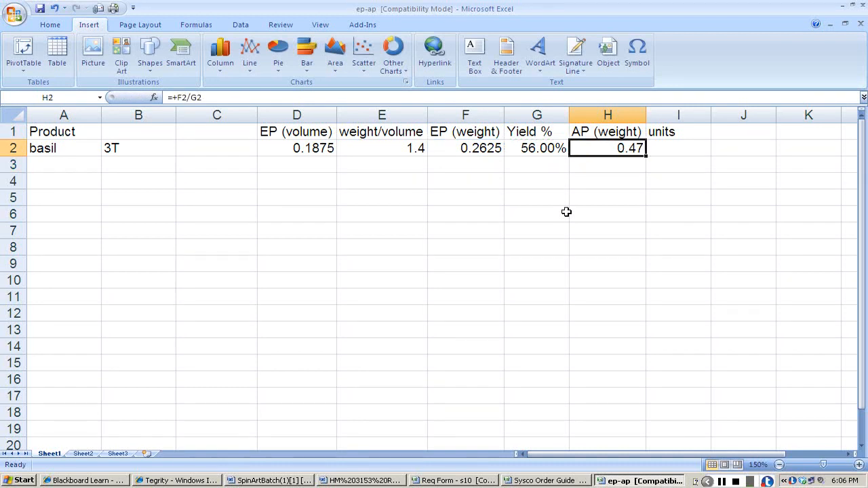
key("Right")
type("oz")
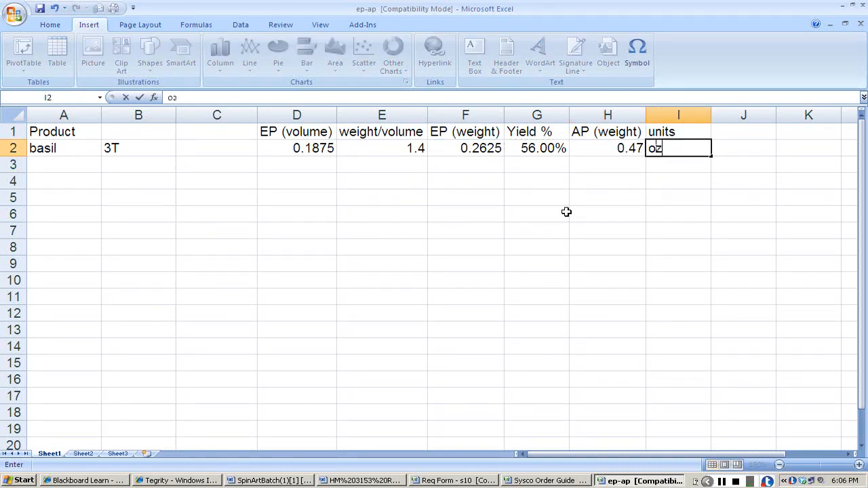
key("Tab")
Convert basil's AP weight to pounds in cell J2 with the formula +H2/16 and label it lb in K2.
type("+")
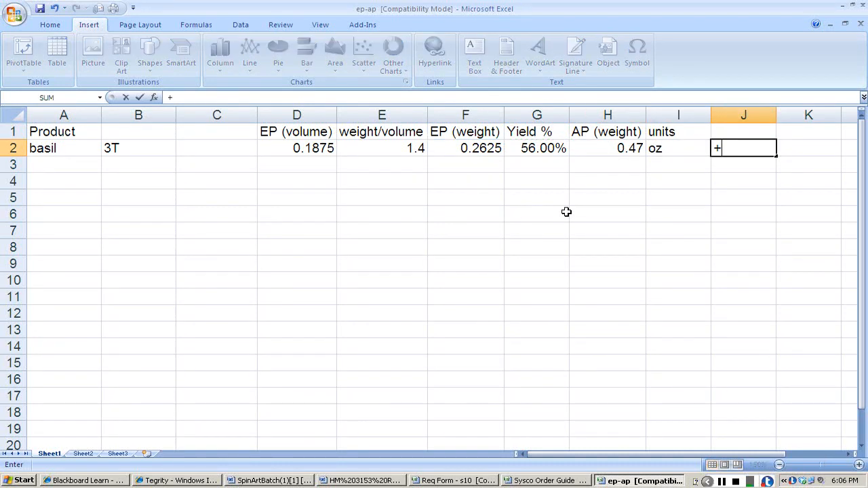
type("H2/16")
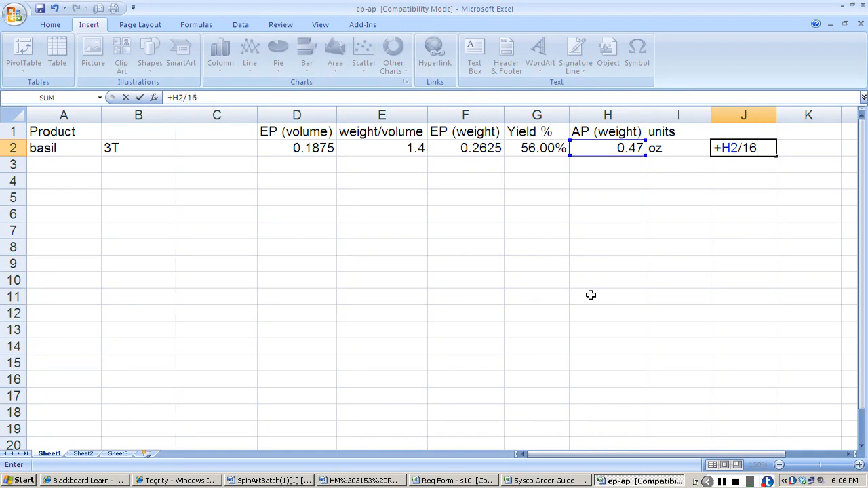
key("Return")
key("Up")
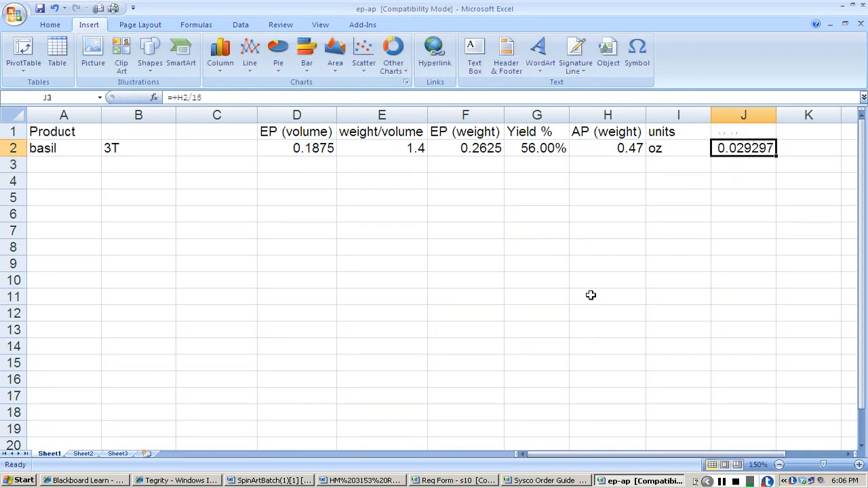
key("Right")
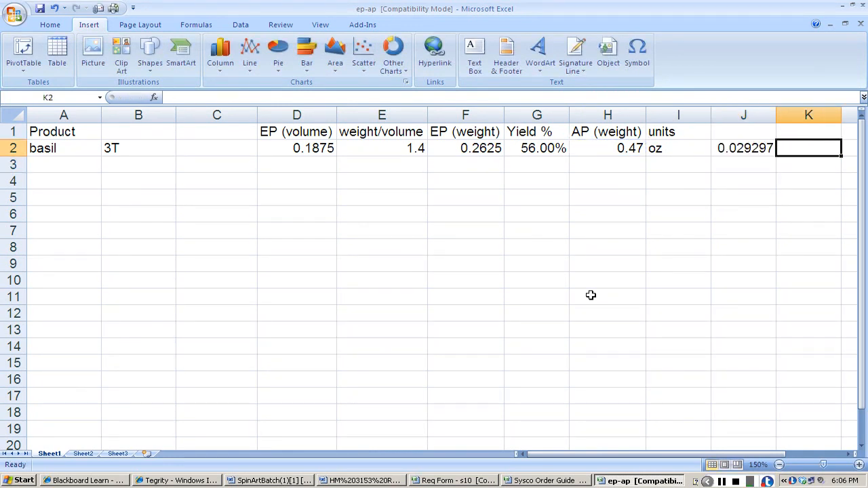
type("lb")
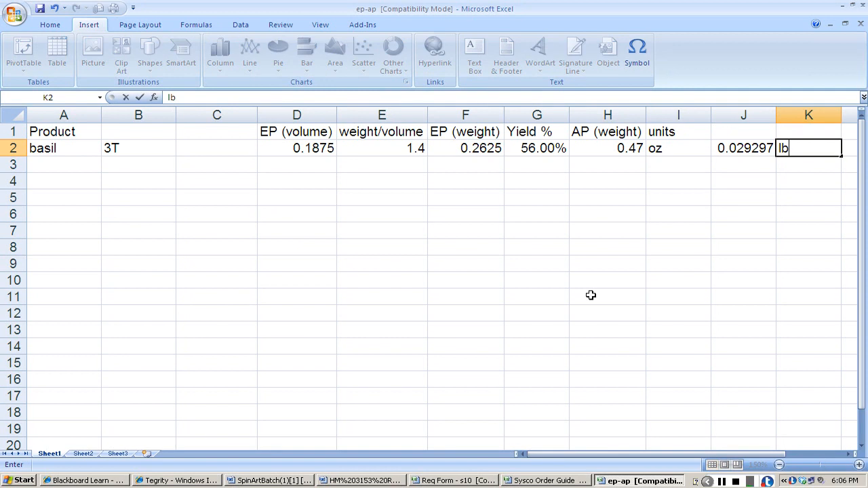
key("Return")
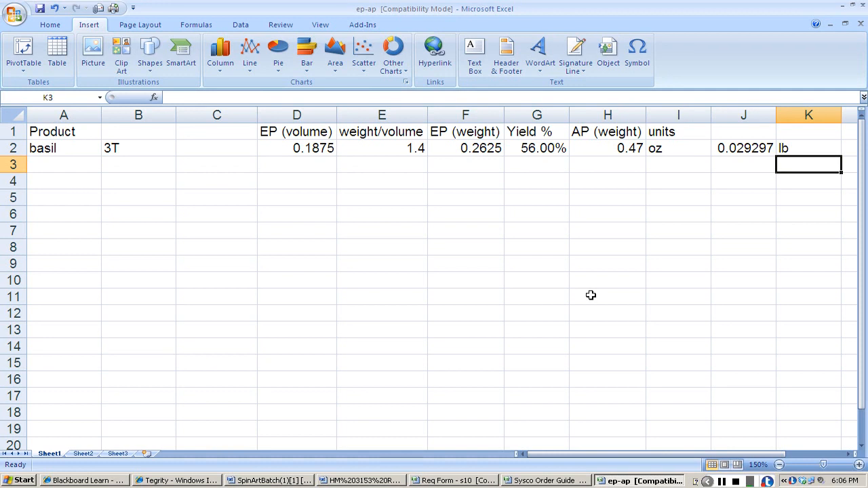
Switch to the Req Form workbook and enter 1 as basil's number of units on the PRODUCE sheet.
key("alt+Tab")
type("1")
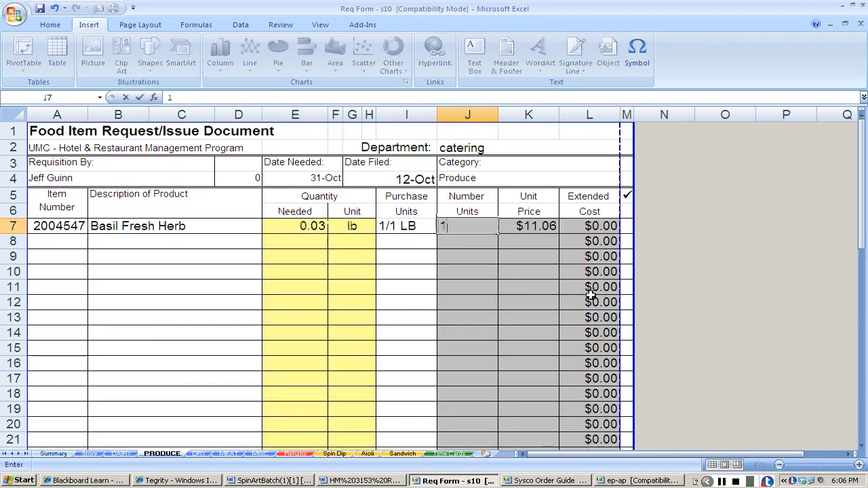
key("Return")
key("Left")
key("Left")
key("Left")
key("Left")
key("Left")
key("Left")
key("Left")
key("Left")
key("Left")
Select garlic's item number 6651020 in the HRM 3153 product numbers document.
key("alt+Tab")
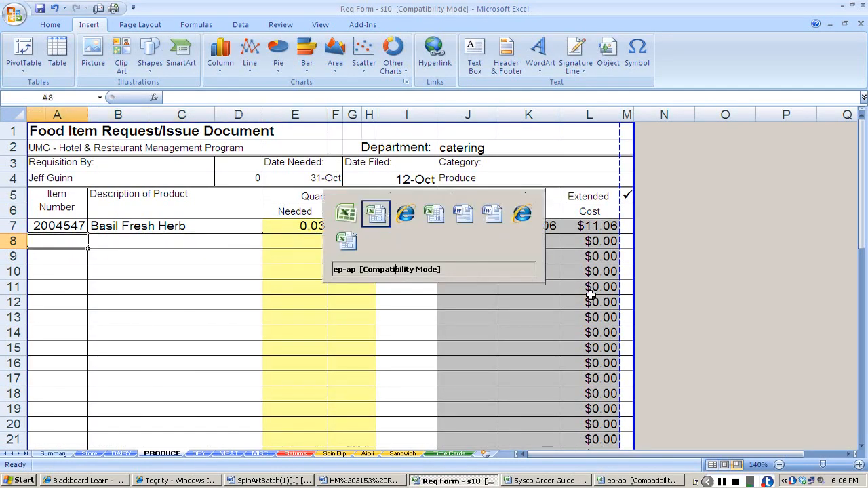
key("alt+Tab")
key("alt+Tab")
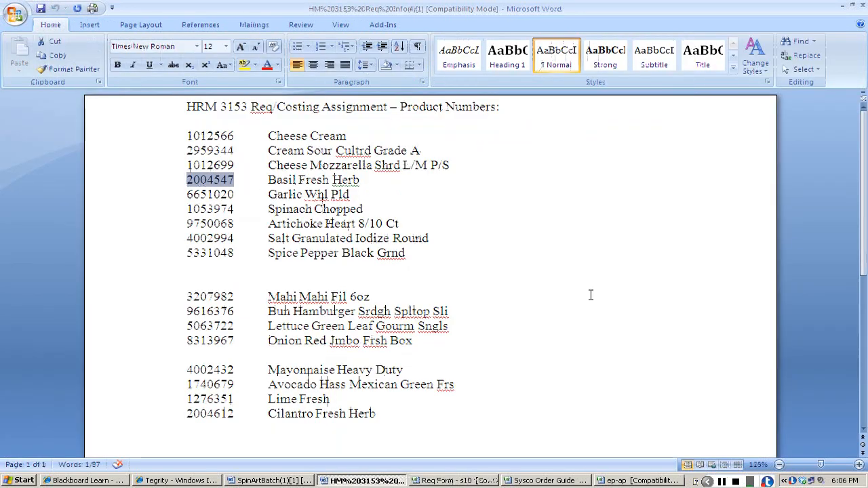
key("Down")
key("Home")
key("shift+Right")
key("shift+Right")
key("shift+Right")
key("shift+Right")
key("shift+Right")
key("shift+Right")
key("shift+Right")
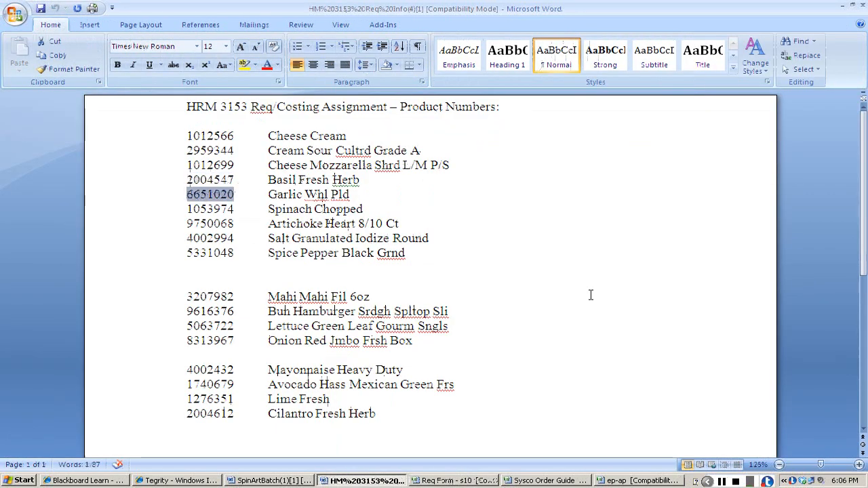
Search the Sysco Order Guide for item number 6651020.
key("alt+Tab")
key("alt+Tab")
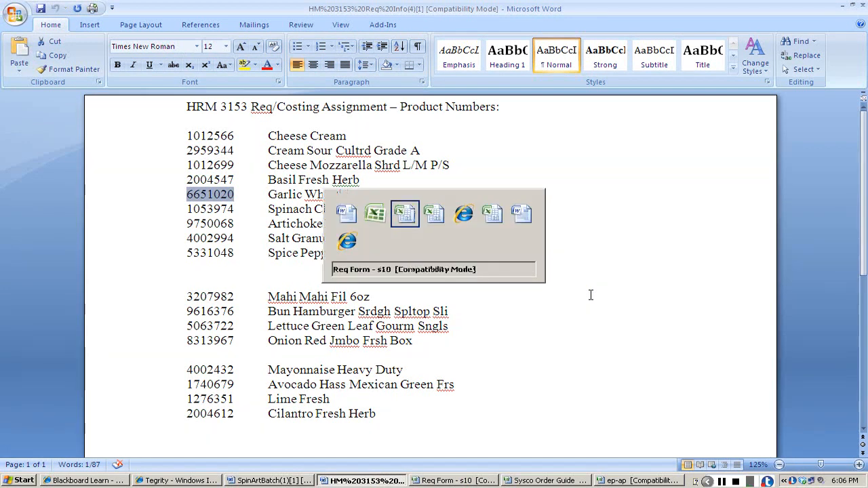
key("alt+Tab")
key("alt+Tab")
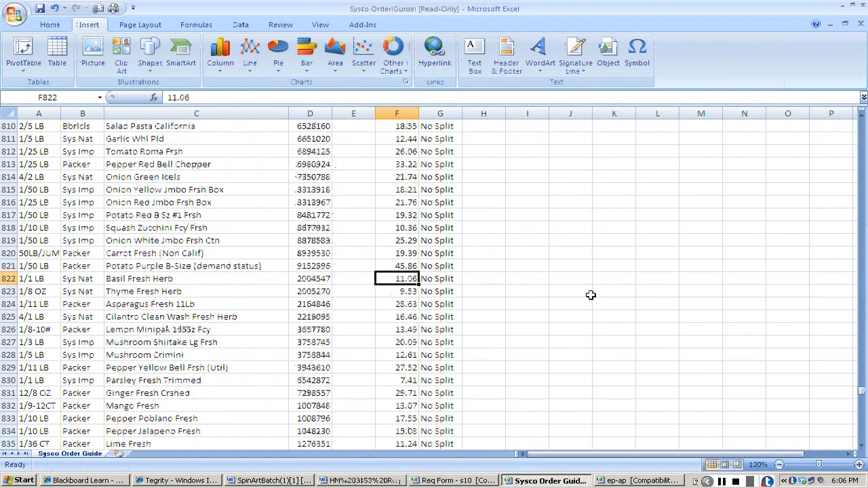
key("ctrl+f")
type("6651020")
key("Return")
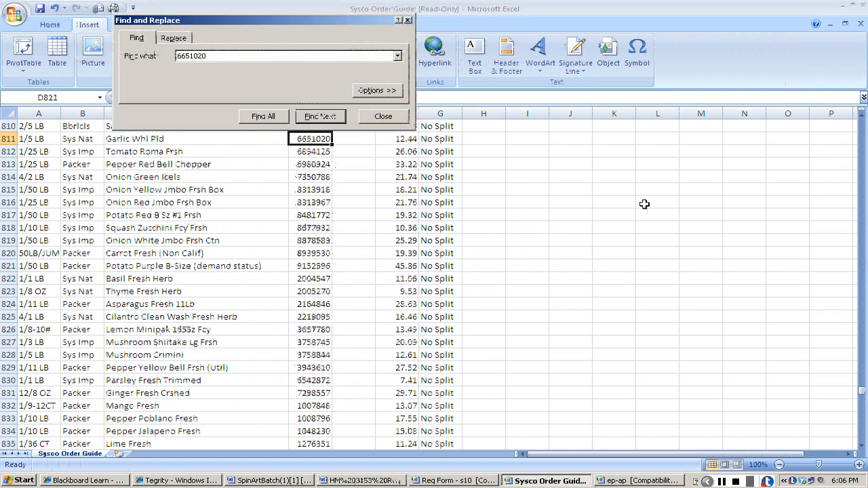
left_click(382, 117)
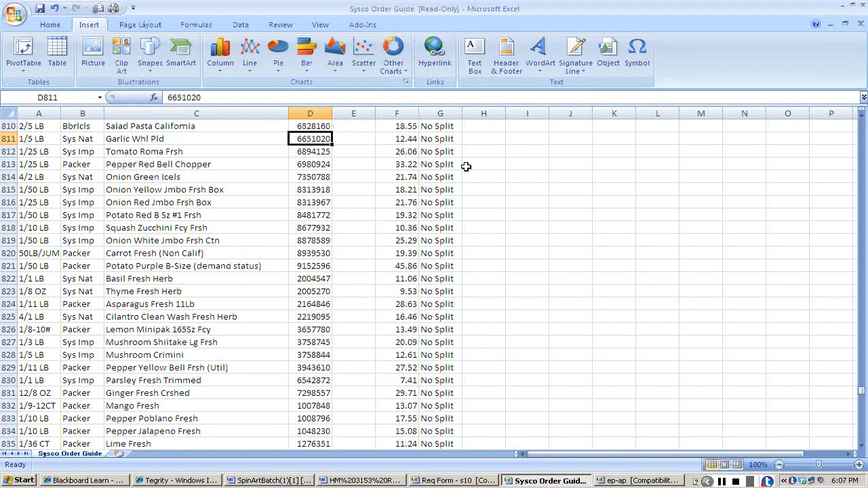
Copy garlic's item number 6651020 from the Sysco Order Guide into cell A8 of the Req Form PRODUCE sheet.
key("ctrl+c")
key("alt+Tab")
key("alt+Tab")
key("alt+Tab")
key("alt+Tab")
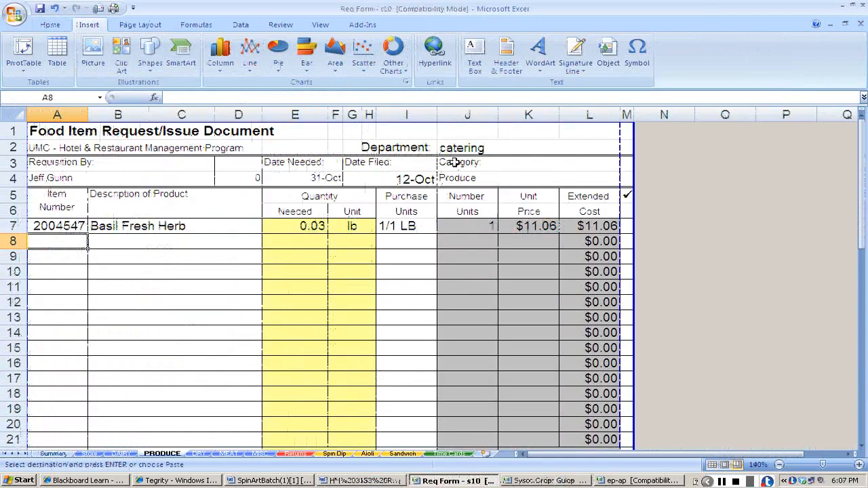
type("6651020")
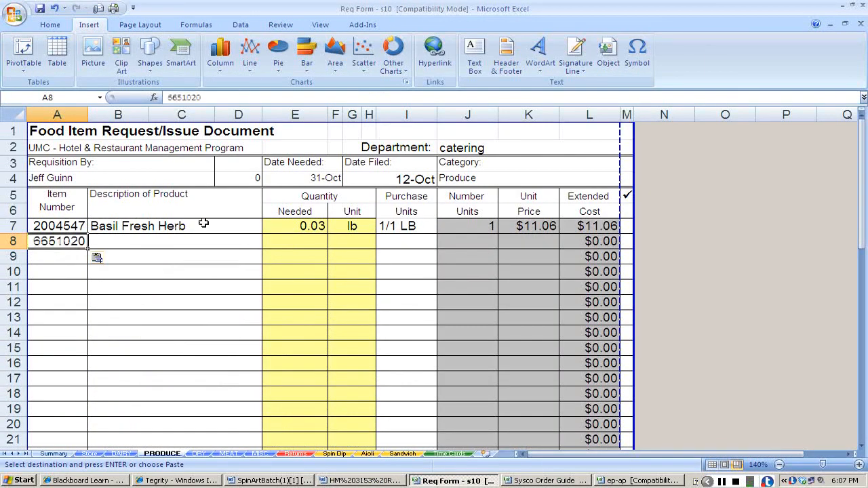
key("Tab")
key("ctrl+v")
Copy the description Garlic Whl Pld from the Sysco Order Guide into row 8 of the PRODUCE sheet.
key("alt+Tab")
key("Left")
key("ctrl+c")
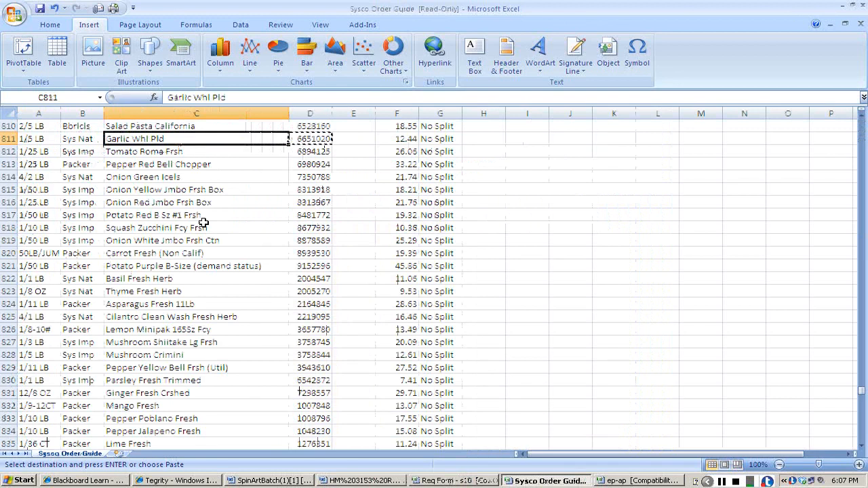
key("alt+Tab")
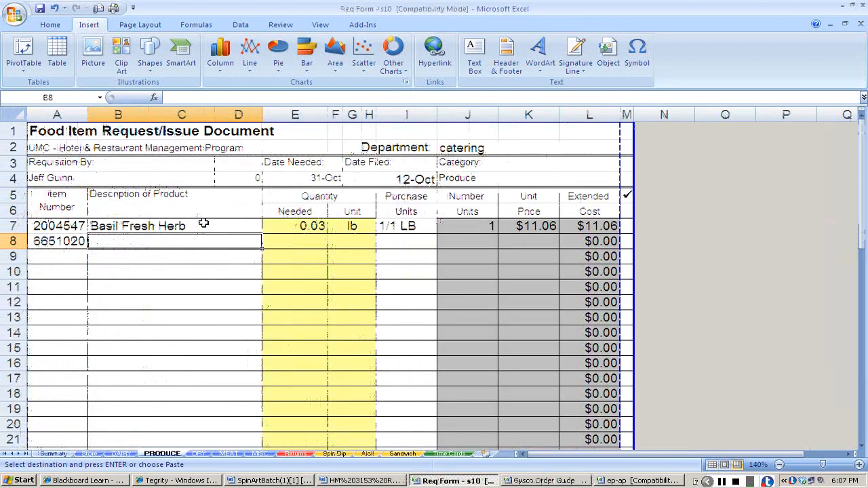
key("ctrl+v")
Copy garlic's 1/5 LB pack size from the Sysco Order Guide into its purchase units on the PRODUCE sheet.
key("Tab")
key("Tab")
key("Tab")
key("Tab")
key("Tab")
key("alt+Tab")
key("Left")
key("Left")
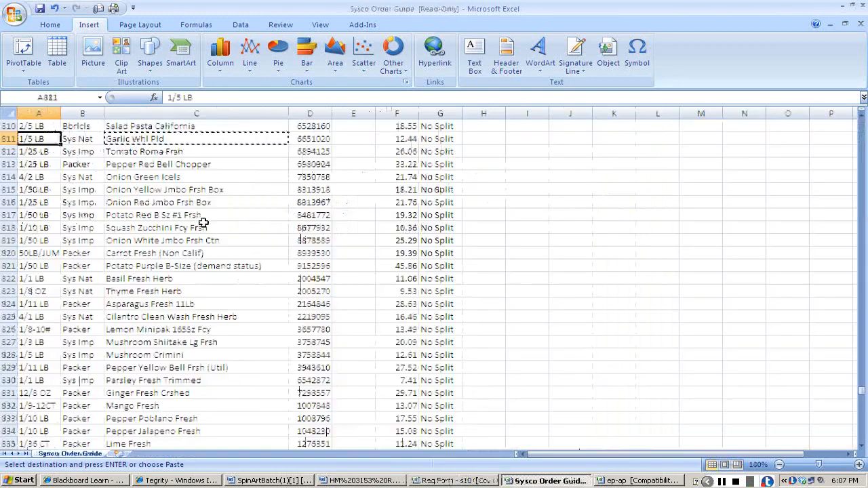
key("ctrl+c")
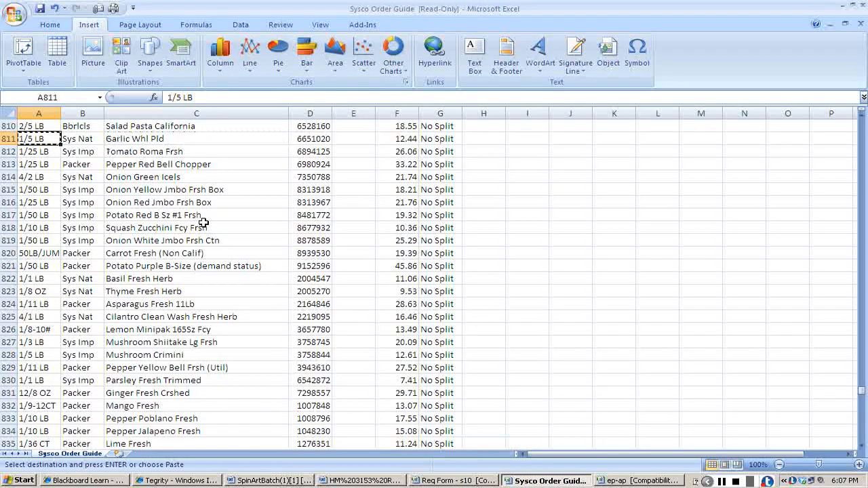
key("alt+Tab")
key("ctrl+v")
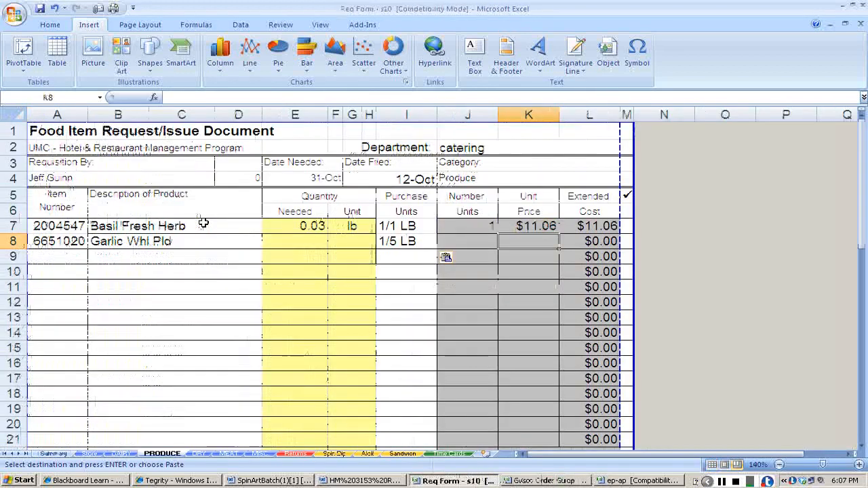
Look up garlic's price in the Sysco Order Guide and enter 12.44 as its unit price on the PRODUCE sheet.
key("Tab")
key("Tab")
key("alt+Tab")
key("Right")
key("Right")
key("Right")
key("Right")
key("Right")
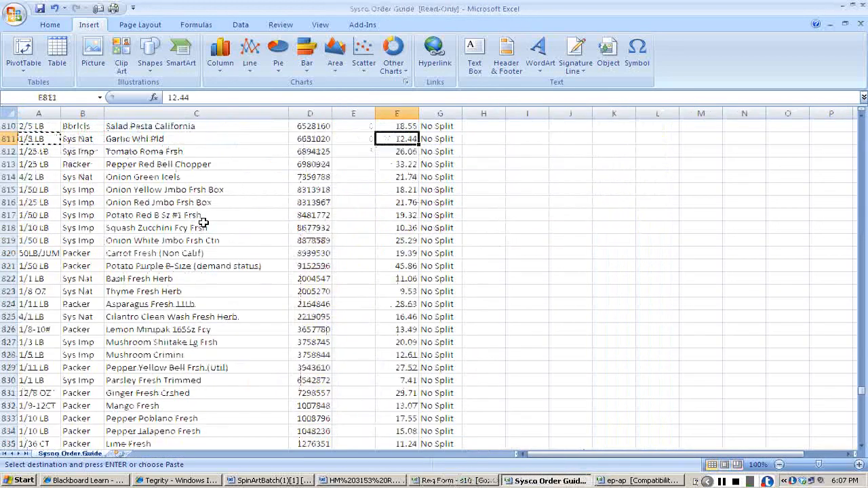
key("alt+Tab")
type("12.4")
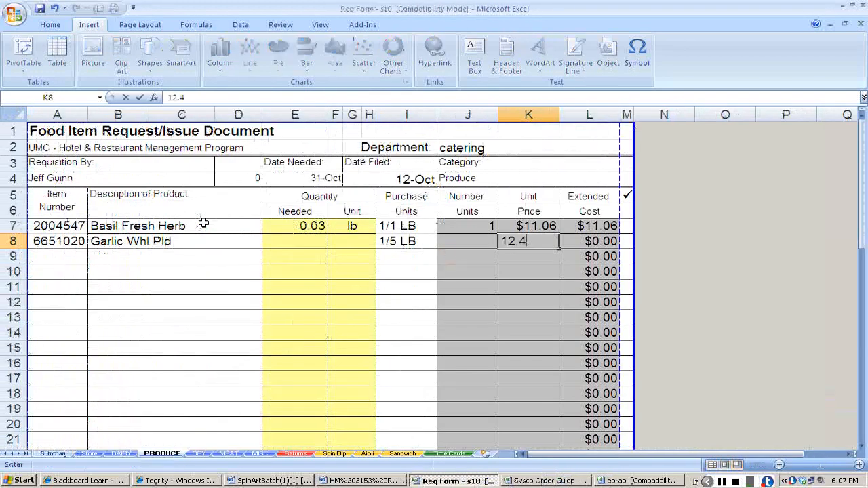
type("4")
key("Left")
key("Left")
key("Left")
key("Left")
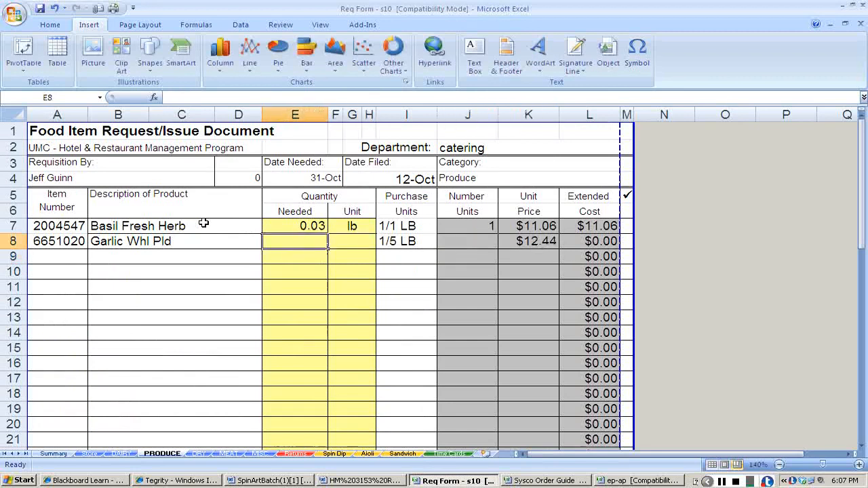
Check garlic's amount in the Spinach and Artichoke Dip Batch recipe and enter garlic with 2T in row 3 of the ep-ap workbook.
key("alt+Tab")
key("alt+Tab")
key("alt+Tab")
key("alt+Tab")
key("alt+Tab")
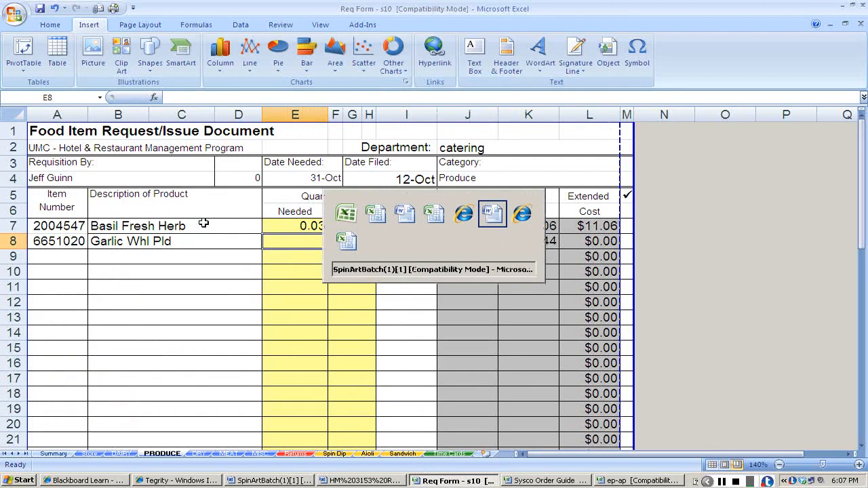
key("alt+Tab")
key("Tab")
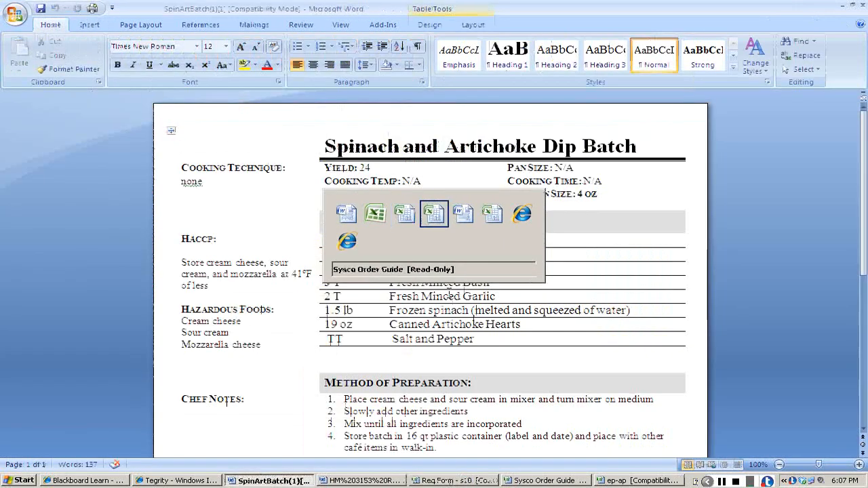
key("Tab")
key("Tab")
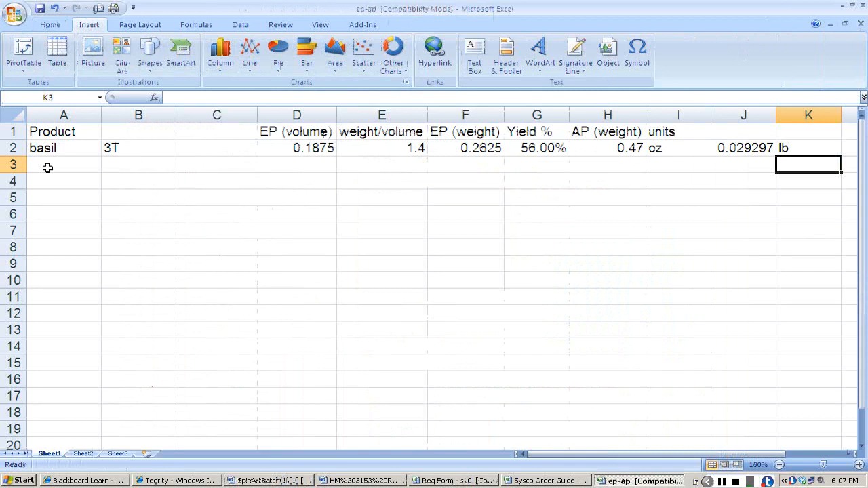
left_click(47, 168)
type("garlic")
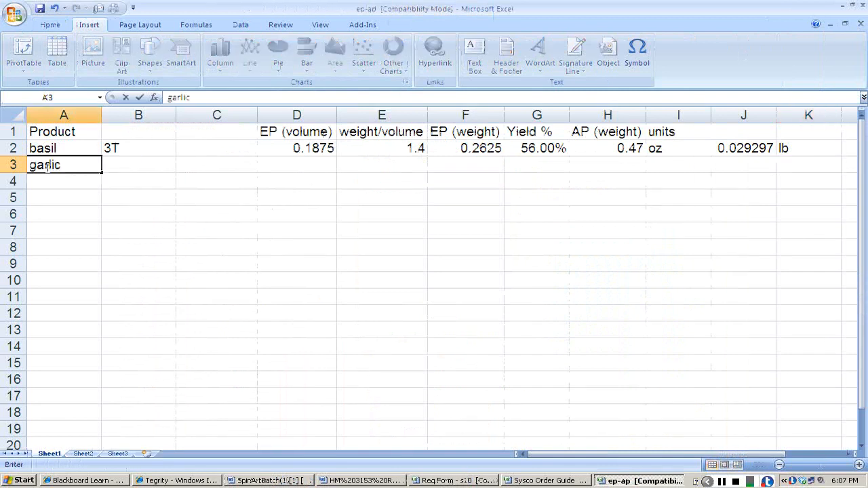
key("Tab")
type("2T")
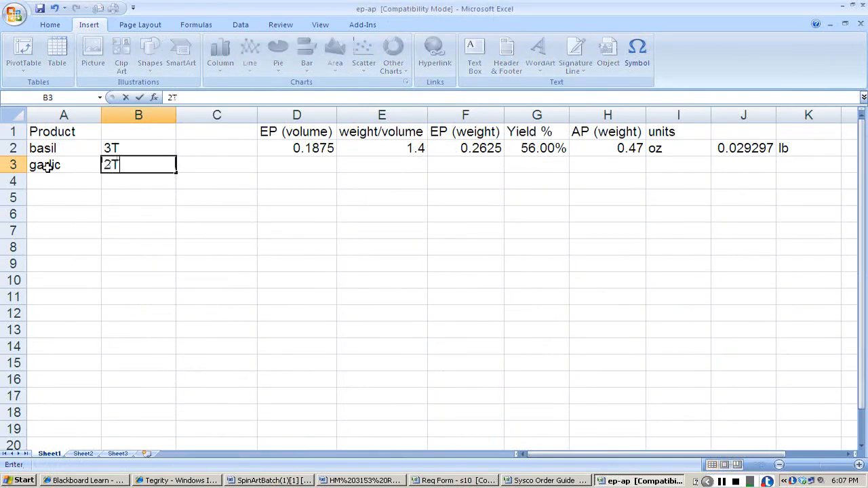
key("Tab")
key("Tab")
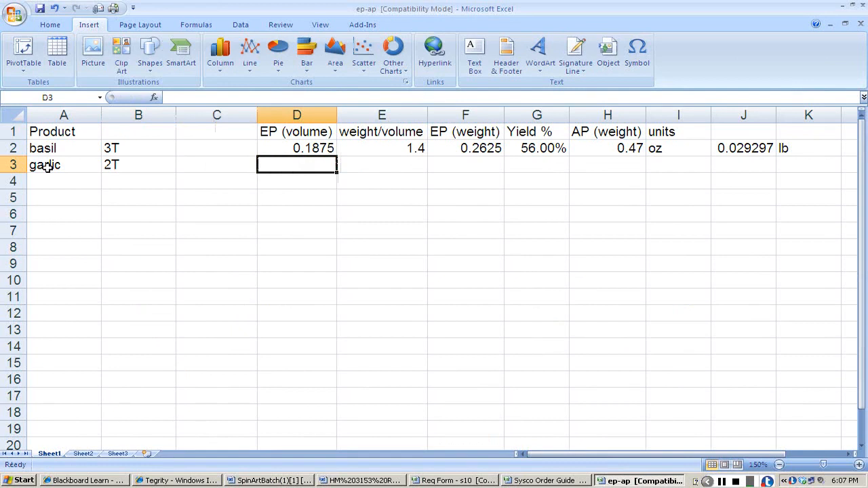
Look up garlic's conversion in the Blackboard assignment and enter 4.8 weight/volume and 88.1% yield in row 3 of the ep-ap workbook.
key("alt+Tab")
key("alt+Tab")
key("alt+Tab")
key("alt+Tab")
key("alt+Tab")
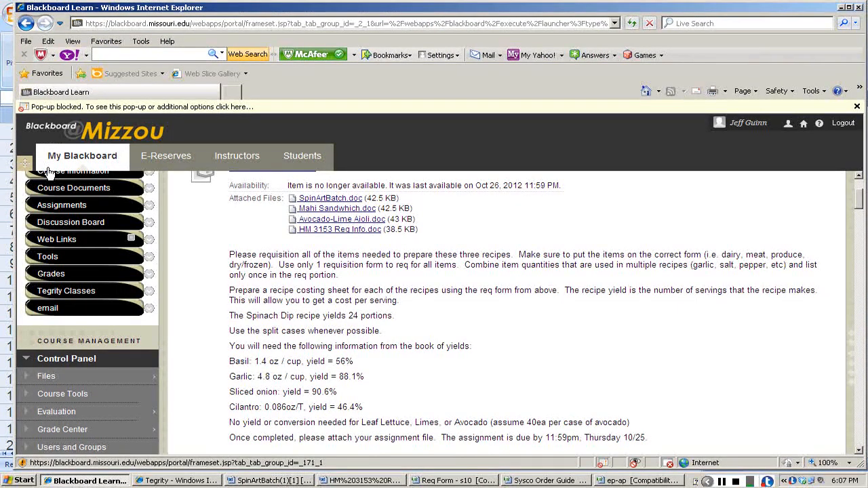
key("alt+Tab")
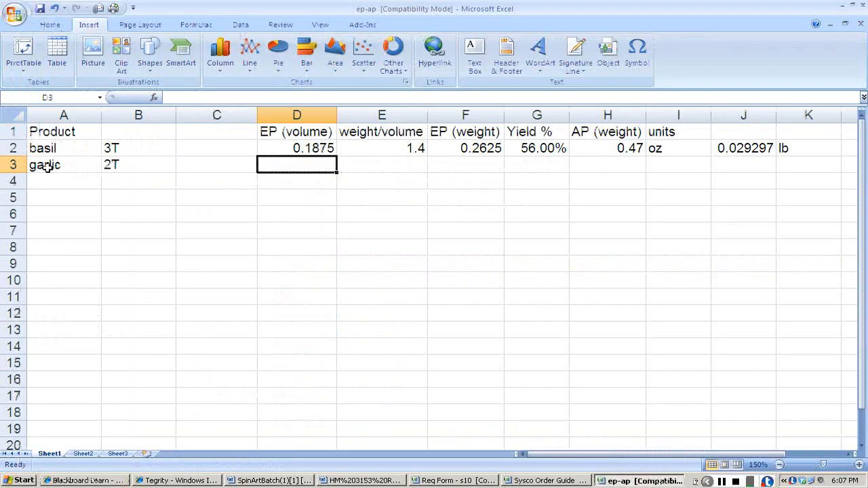
key("Tab")
type("4.8")
key("Tab")
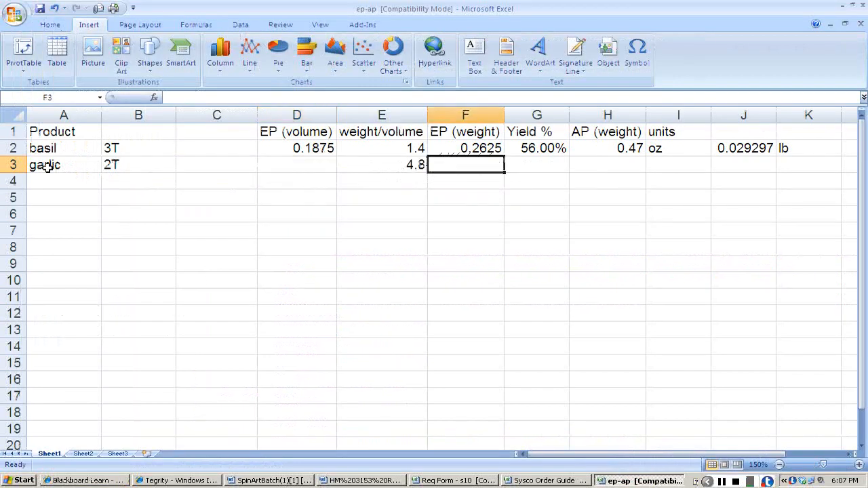
key("Tab")
type("88.1")
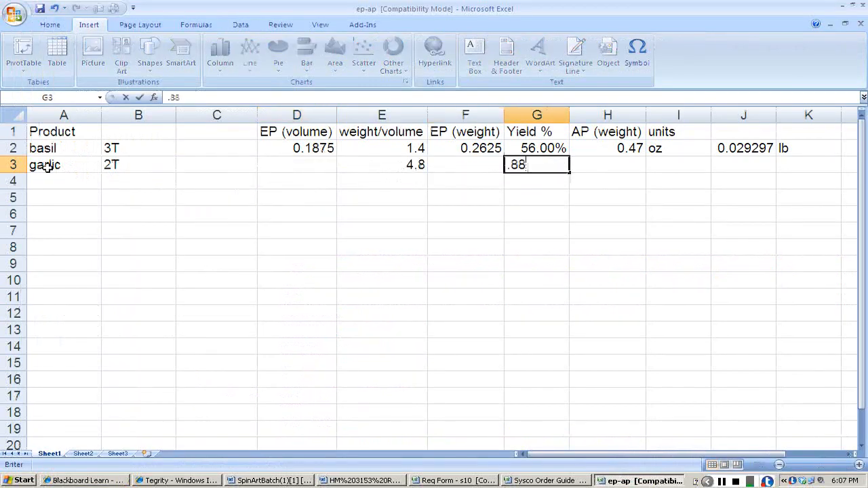
key("Return")
Calculate garlic's EP volume in cell D3 of the ep-ap sheet with the formula +2/16.
key("Up")
key("Left")
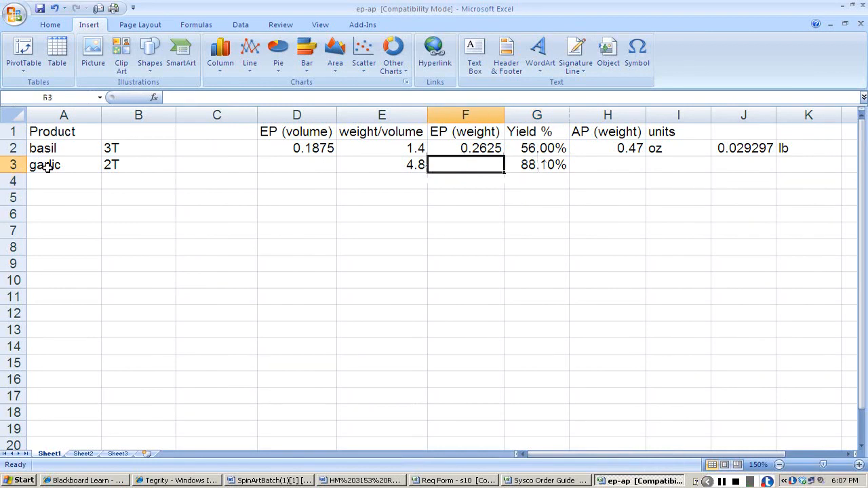
key("Left")
key("Left")
key("Left")
key("Right")
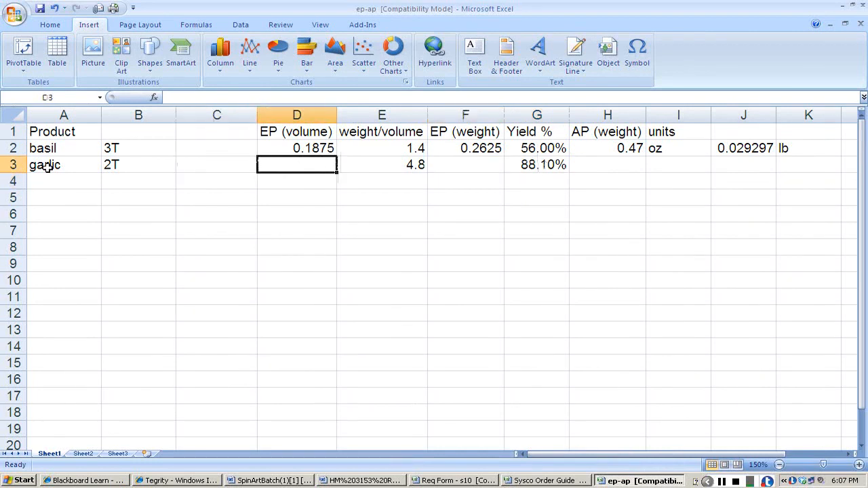
key("Right")
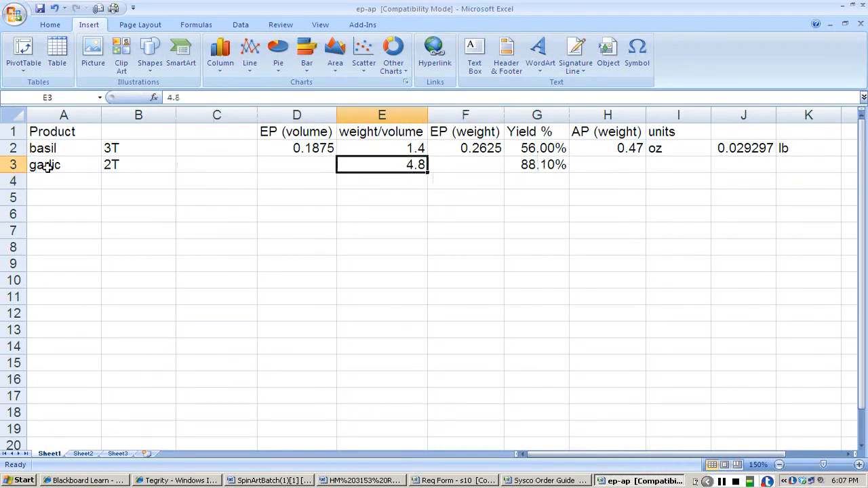
key("Left")
key("Left")
key("Left")
key("Left")
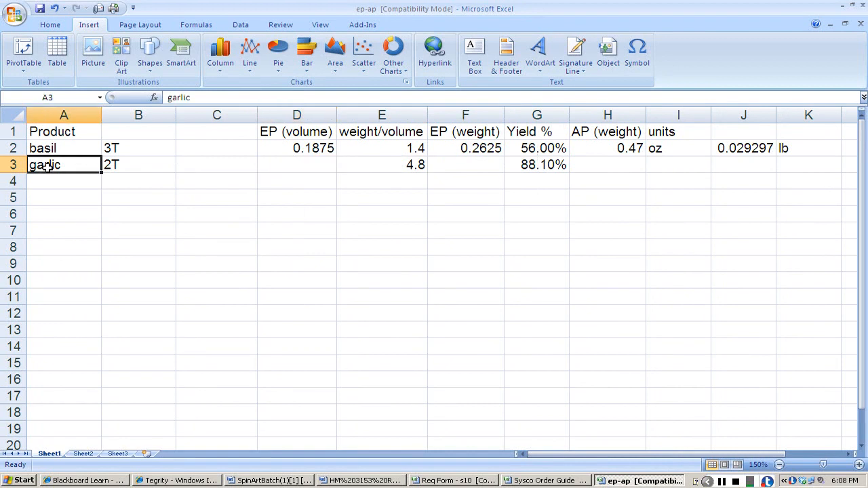
key("Right")
key("Right")
key("Right")
type("+2/16")
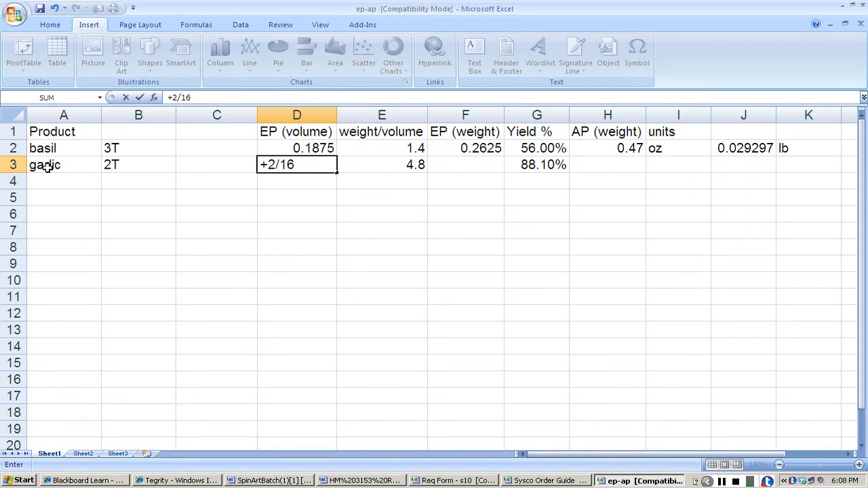
key("Tab")
key("Tab")
Calculate garlic's EP weight in cell F3 by multiplying its EP volume by its weight/volume, +D3*E3.
type("+")
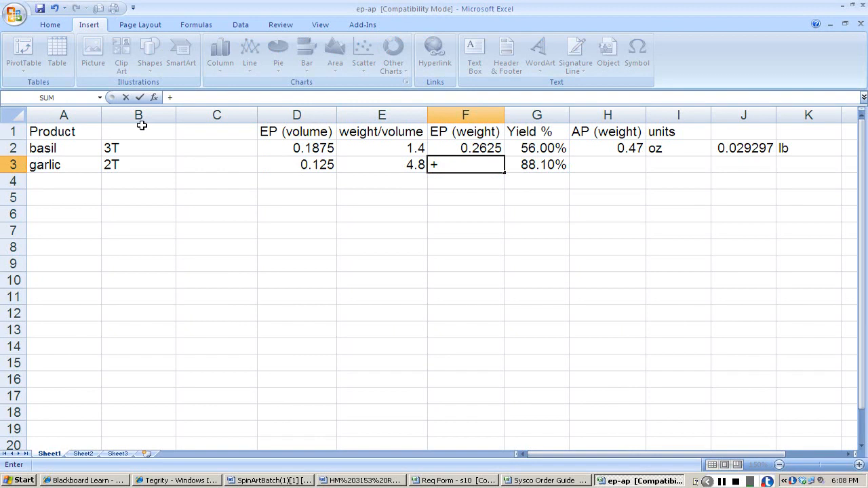
left_click(275, 164)
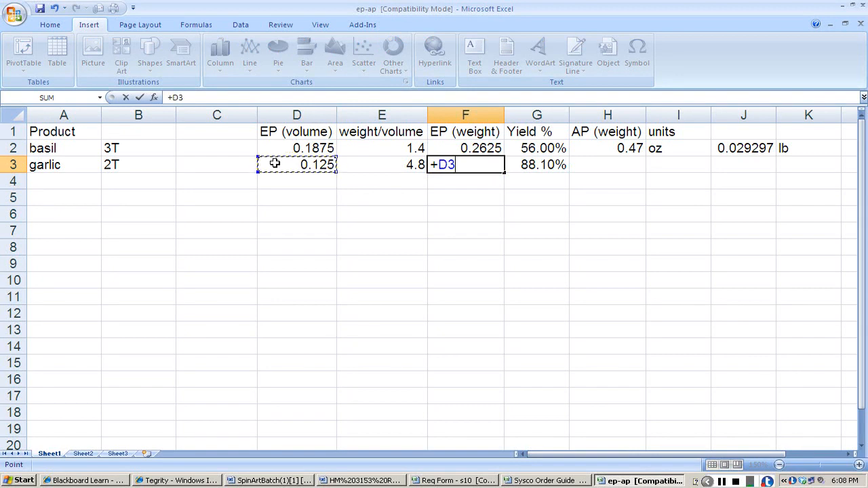
type("*")
left_click(385, 163)
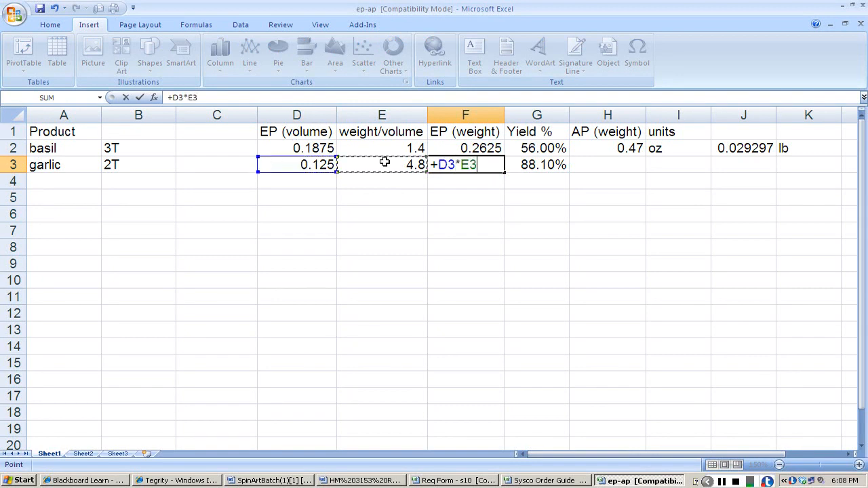
key("Return")
Calculate garlic's AP weight in cell H3 with +F3/G3 and set its unit to oz.
key("Up")
key("Right")
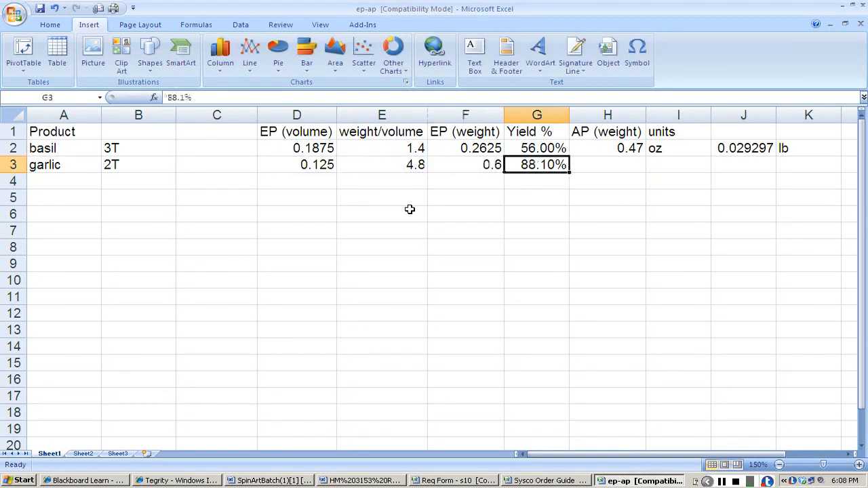
key("Right")
type("+")
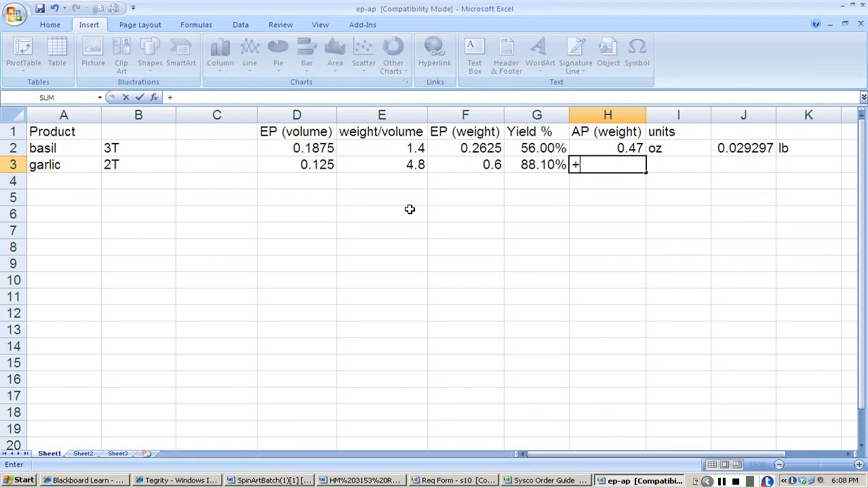
left_click(482, 165)
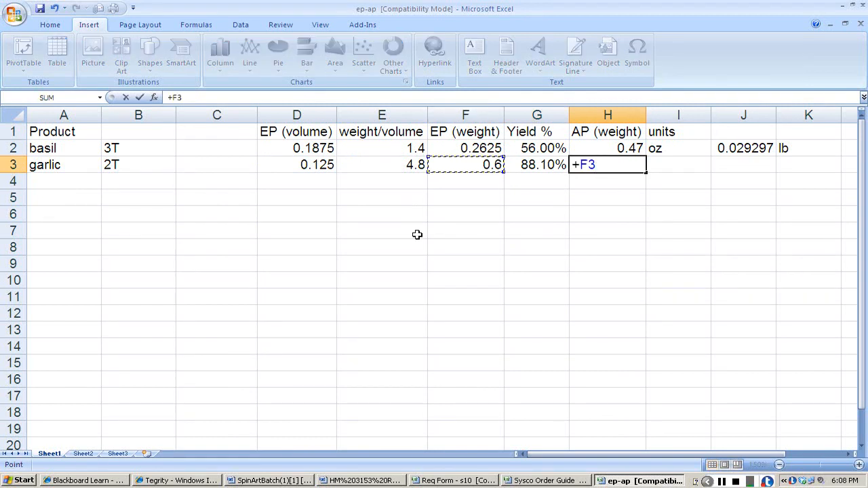
type("/")
left_click(555, 169)
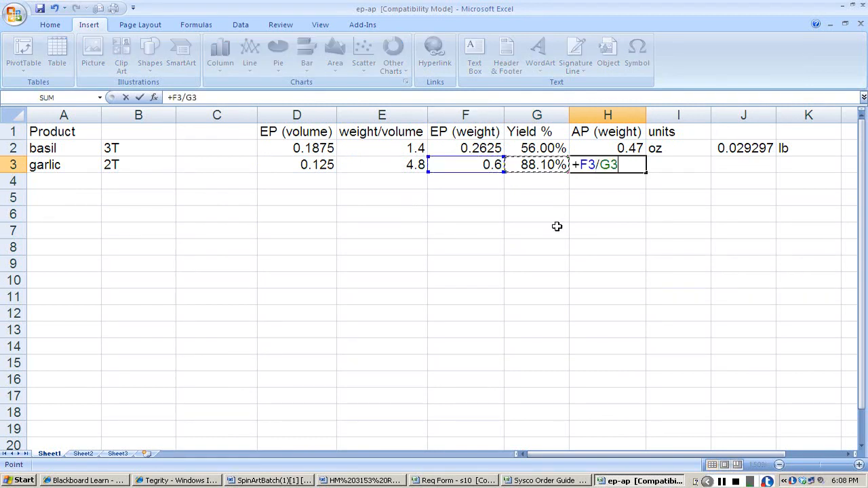
key("Return")
key("Up")
key("Right")
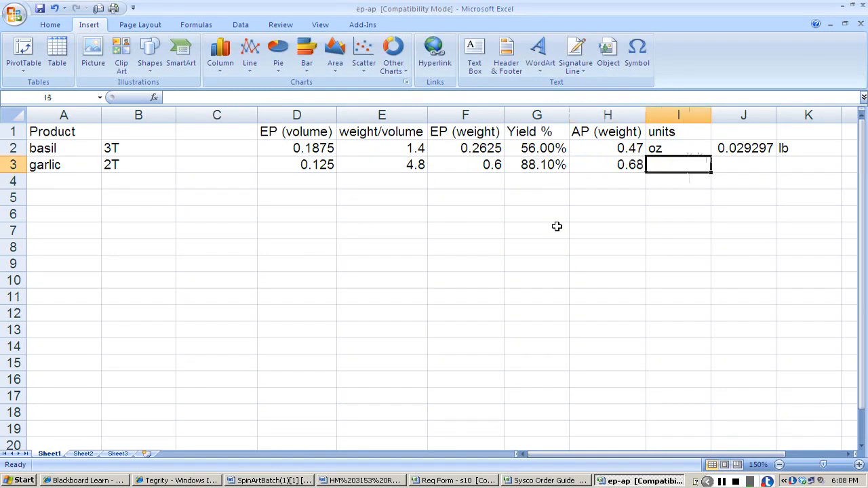
type("oz")
key("Tab")
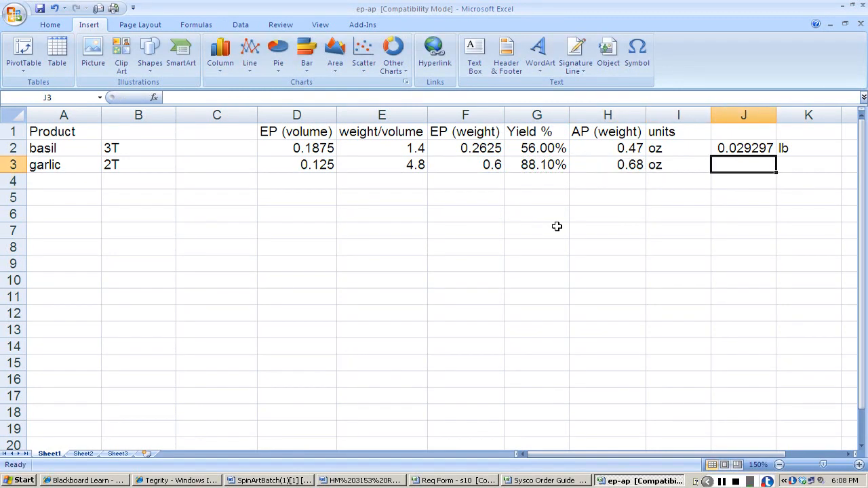
Convert garlic's AP weight to pounds in cell J3 with +H3/16 and label it lb.
type("+H3/16")
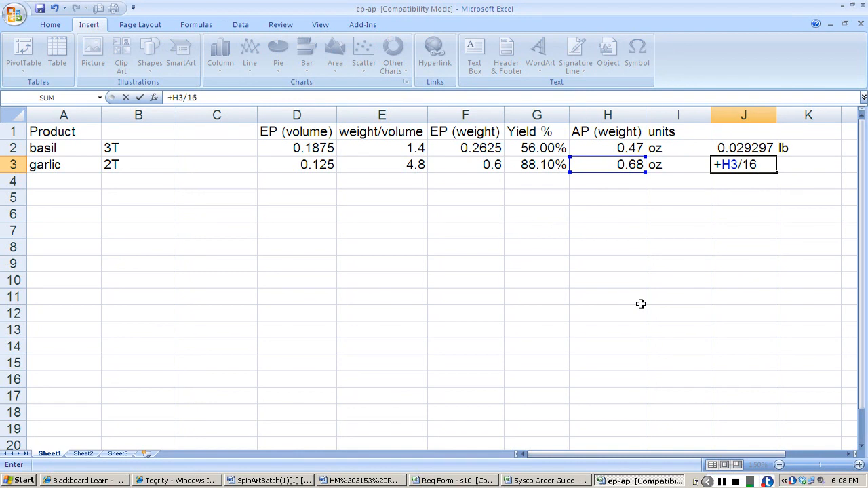
key("Return")
key("Up")
key("Right")
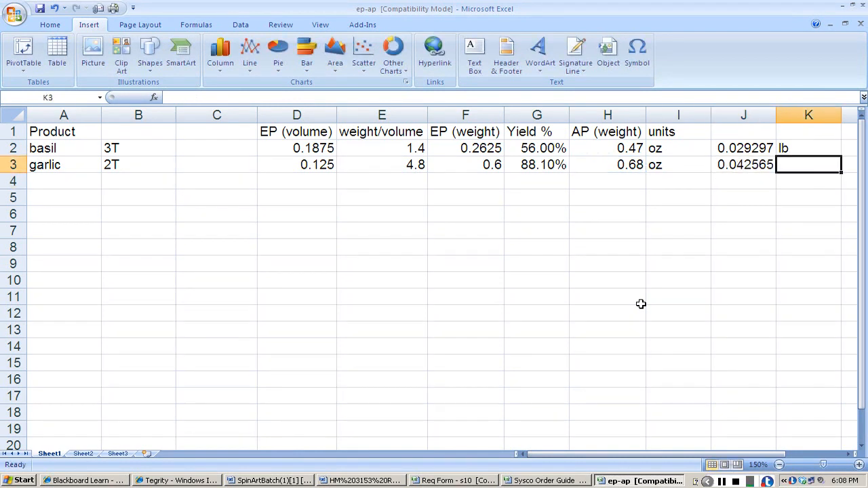
type("lb")
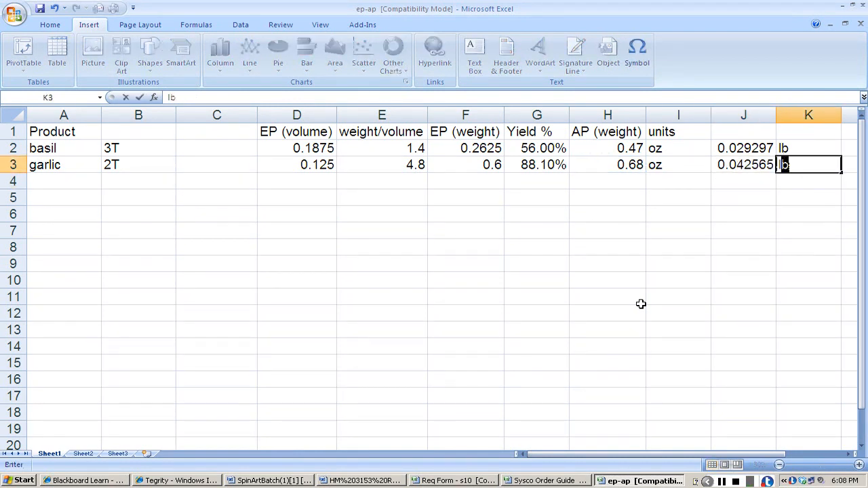
key("Return")
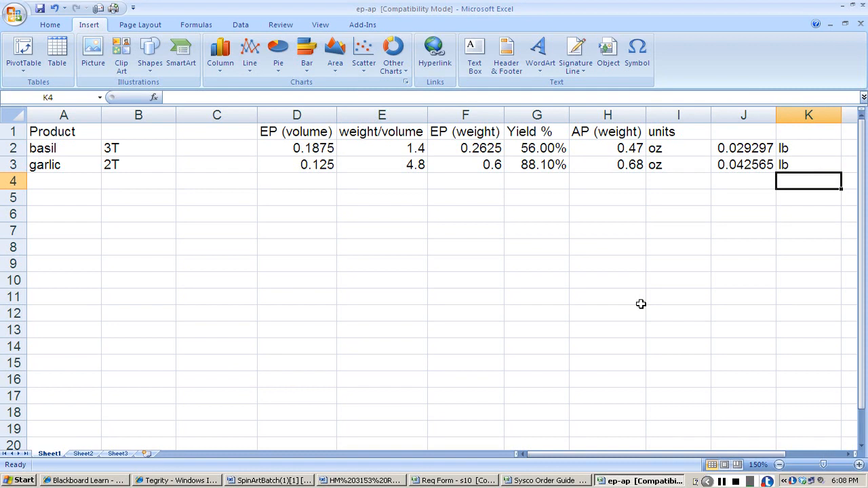
Enter garlic's quantity needed as .04 lb and its number of units as 1 in row 8 of the PRODUCE sheet.
key("alt+Tab")
type(".04")
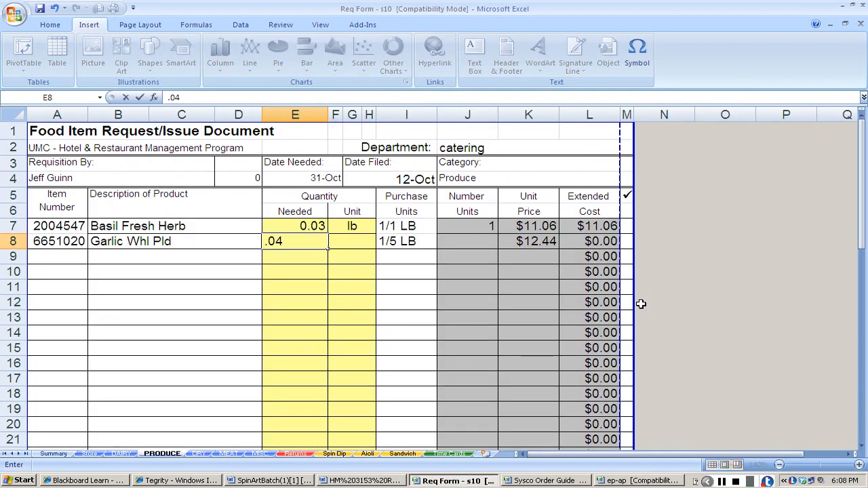
key("Tab")
type("lb")
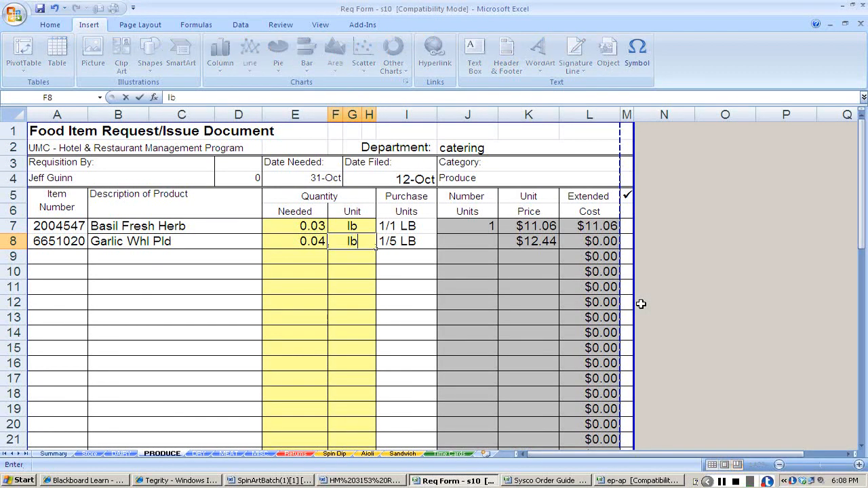
key("Tab")
type("1")
key("Return")
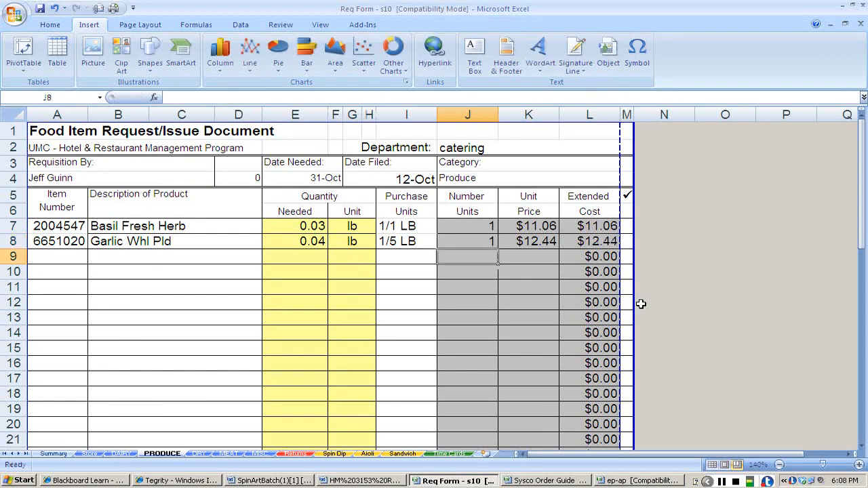
Check the dip recipe for the next ingredient and copy Spinach Chopped's product number 1053974 from the Req Info document.
key("Home")
key("alt+Tab")
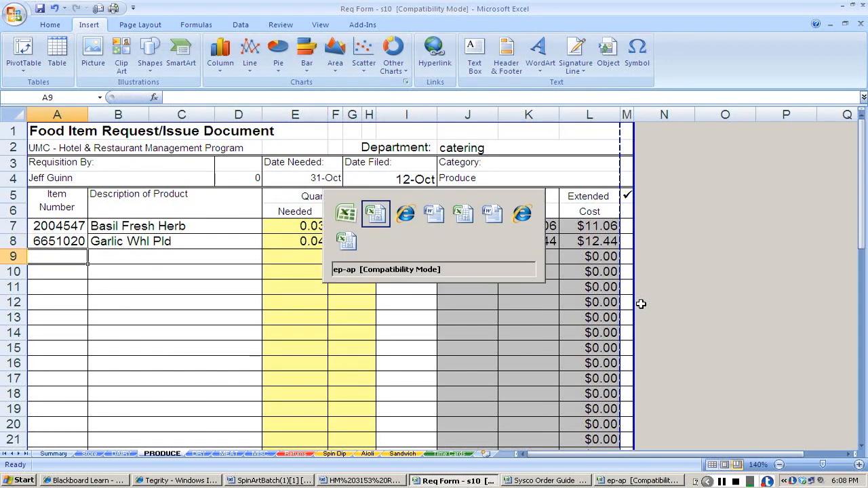
key("alt+Tab")
key("alt+Tab")
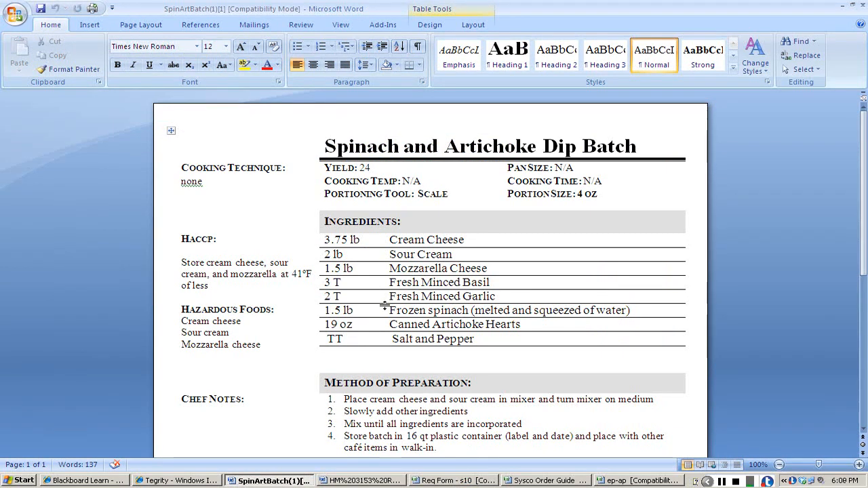
key("alt+Tab")
key("alt+Tab")
key("alt+Tab")
key("alt+Tab")
key("alt+Tab")
key("alt+Tab")
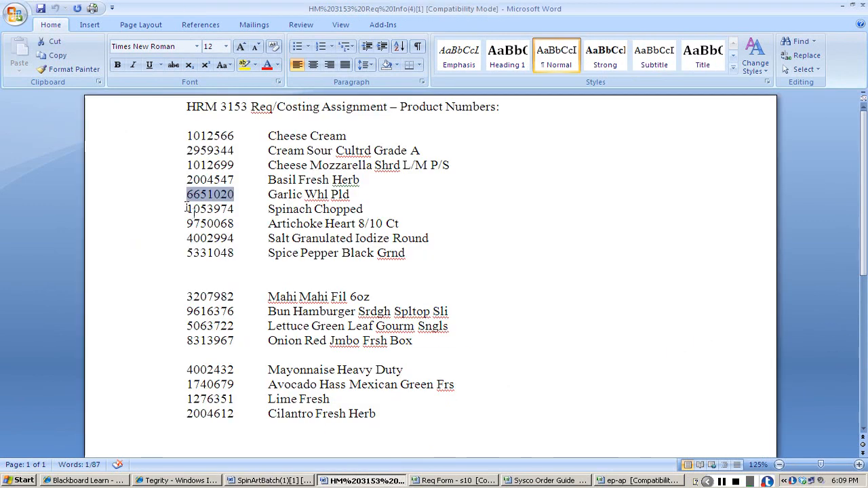
left_click_drag(188, 209, 238, 209)
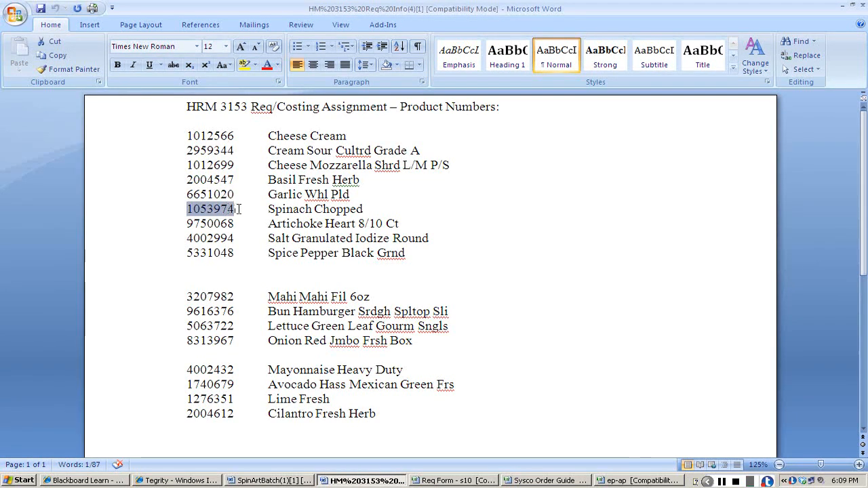
key("ctrl+c")
Search the Sysco Order Guide for Spinach Chopped by its product number 1053974.
key("alt+Tab")
key("alt+Tab")
key("alt+Tab")
key("alt+Tab")
key("alt+Tab")
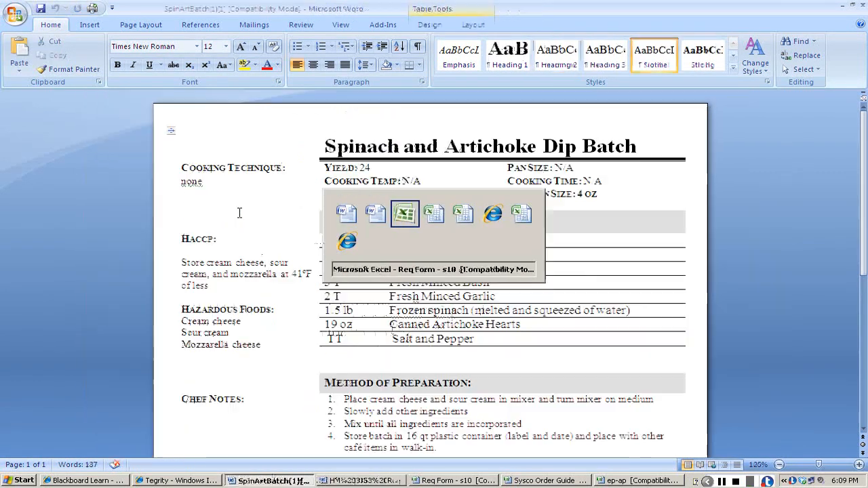
key("alt+Tab")
key("alt+Tab")
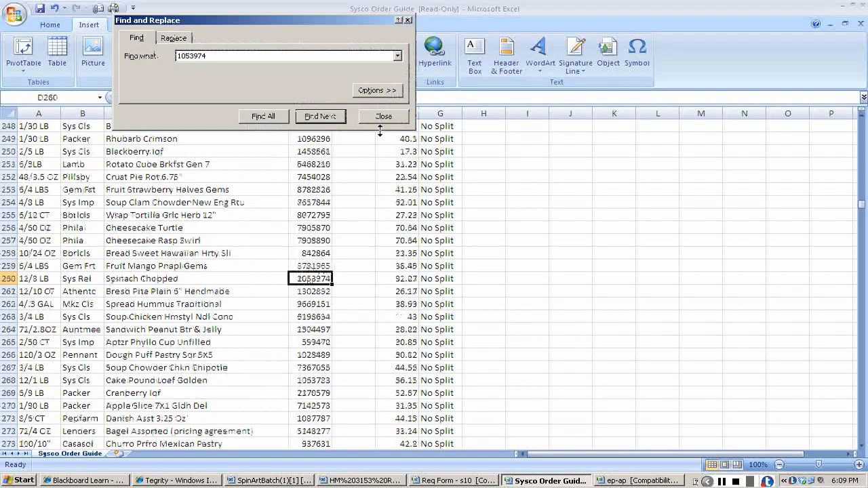
left_click(381, 119)
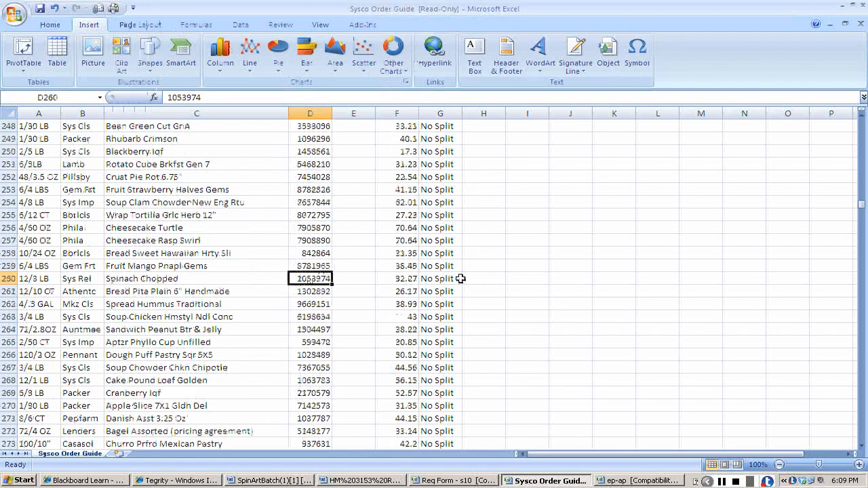
Copy Spinach Chopped's item number from the Sysco Order Guide and switch to the Req Form workbook.
key("ctrl+c")
key("alt+Tab")
key("alt+Tab")
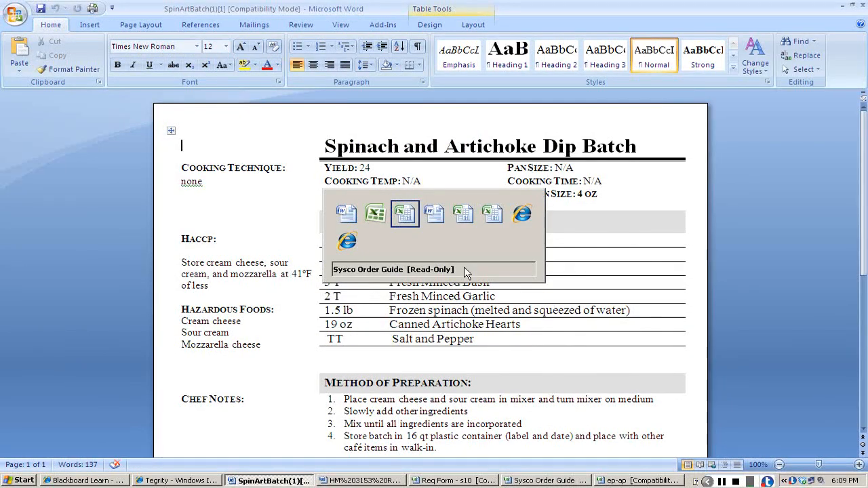
key("alt+Tab")
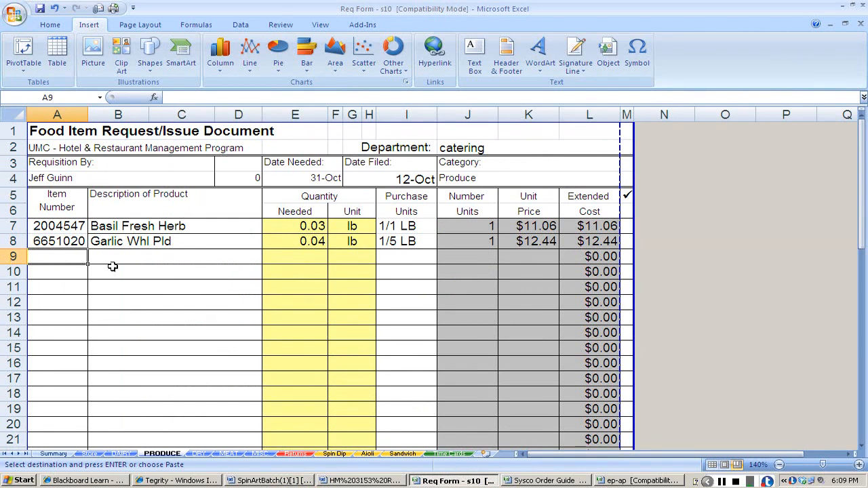
Paste item number 1053974 into row 9 of the PRODUCE sheet and transfer the description Spinach Chopped from the Sysco Order Guide.
type("1053974")
key("Tab")
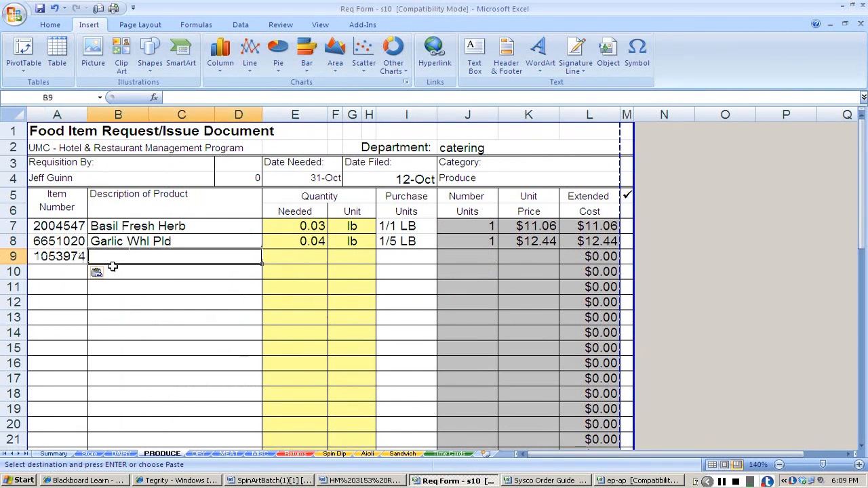
key("alt+Tab")
key("alt+Tab")
key("alt+Tab")
key("alt+Tab")
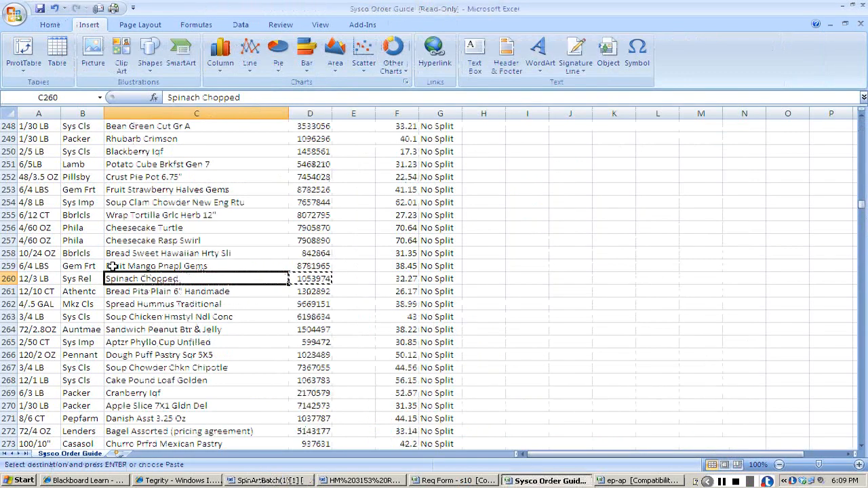
key("alt+Tab")
type("Spinach Chopped")
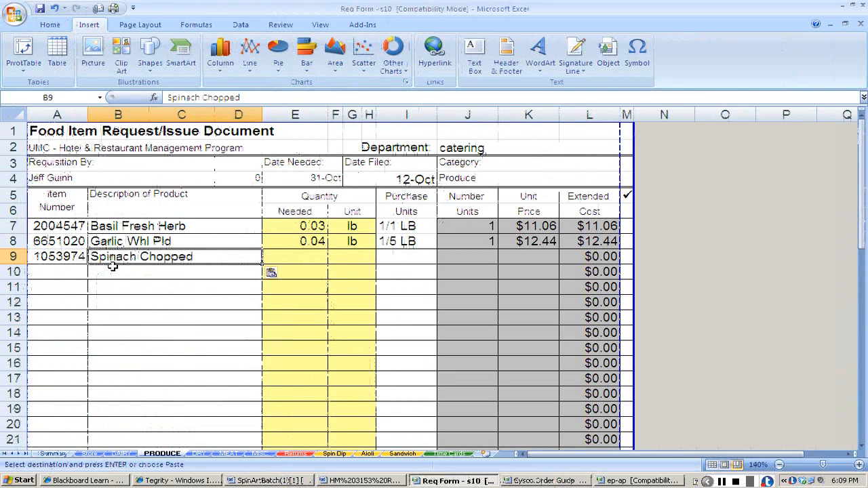
Enter Spinach Chopped's quantity needed as 1.5 lb in row 9.
key("Right")
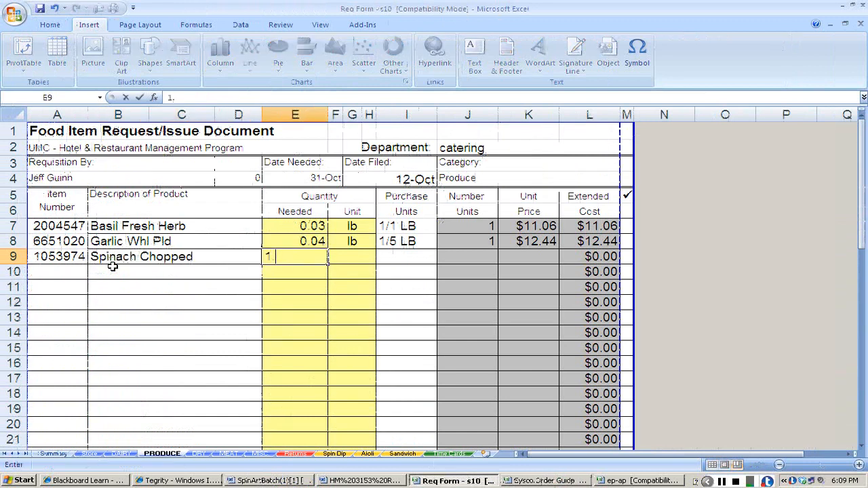
type("1.5")
key("Tab")
type("lb")
key("Tab")
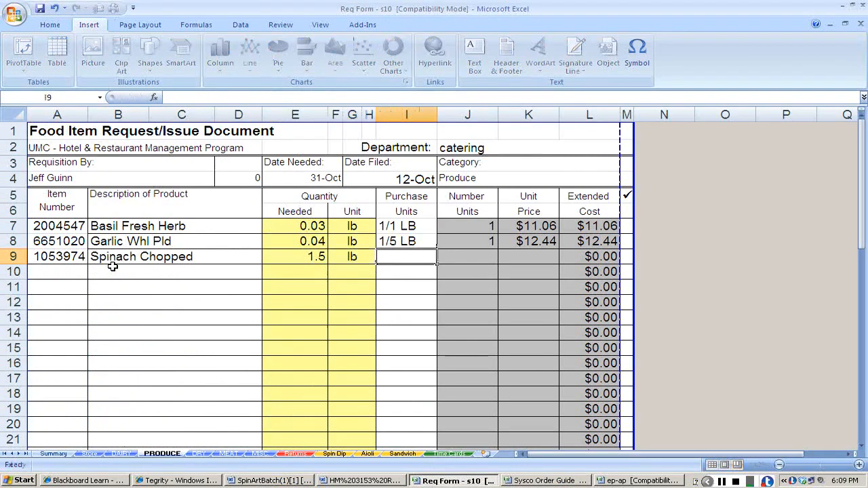
Copy Spinach Chopped's purchase unit 12/3 LB from the Sysco Order Guide into row 9 of the PRODUCE sheet.
key("alt+Tab")
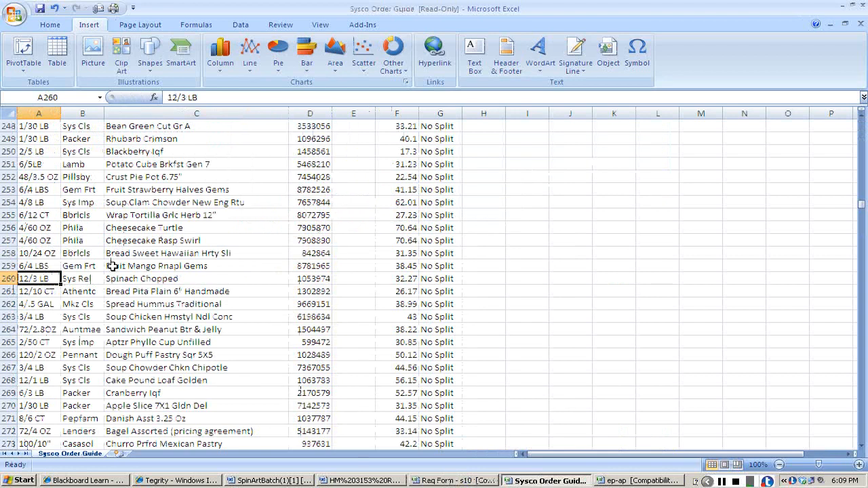
key("ctrl+c")
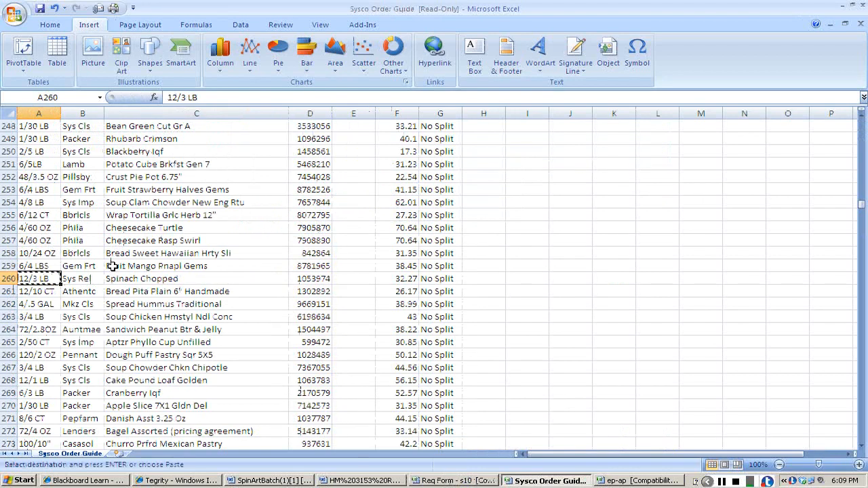
key("alt+Tab")
key("ctrl+v")
key("Tab")
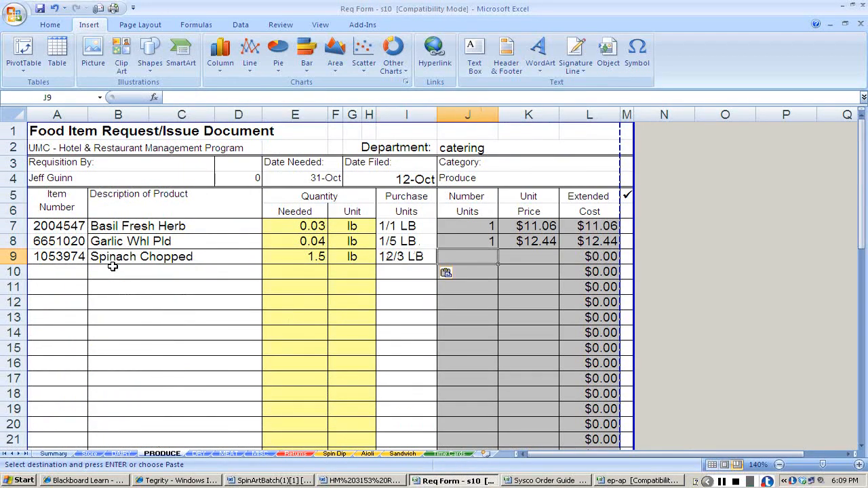
Enter 1 as Spinach Chopped's number of units and the Sysco Order Guide price 32.27 as its unit price in row 9.
type("1")
key("Tab")
key("alt+Tab")
key("Right")
key("Right")
key("Right")
key("Right")
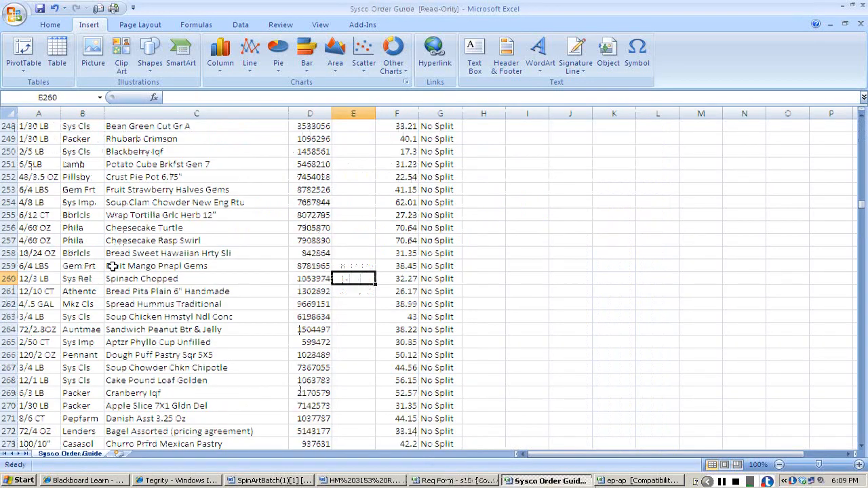
key("alt+Tab")
type("32.27")
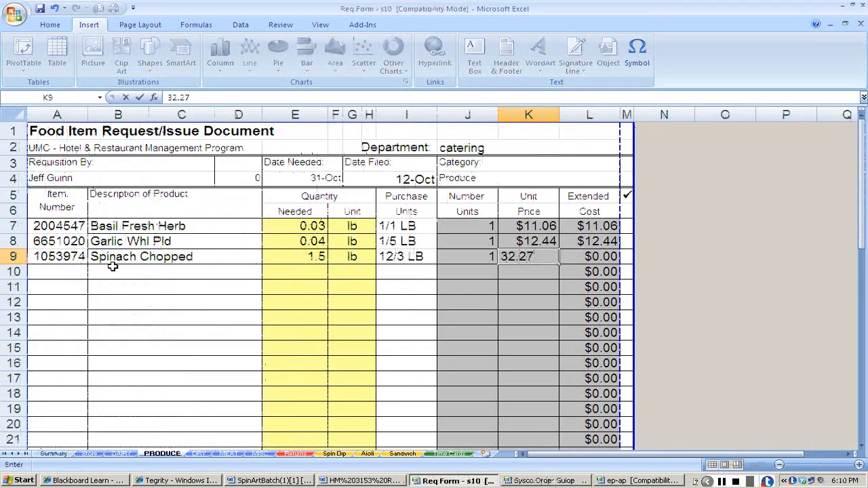
key("Return")
key("alt+Tab")
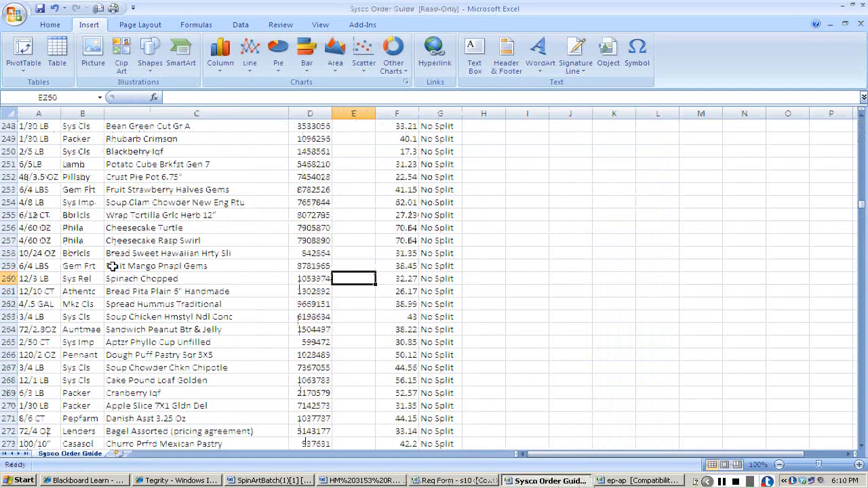
key("alt+Tab")
key("Home")
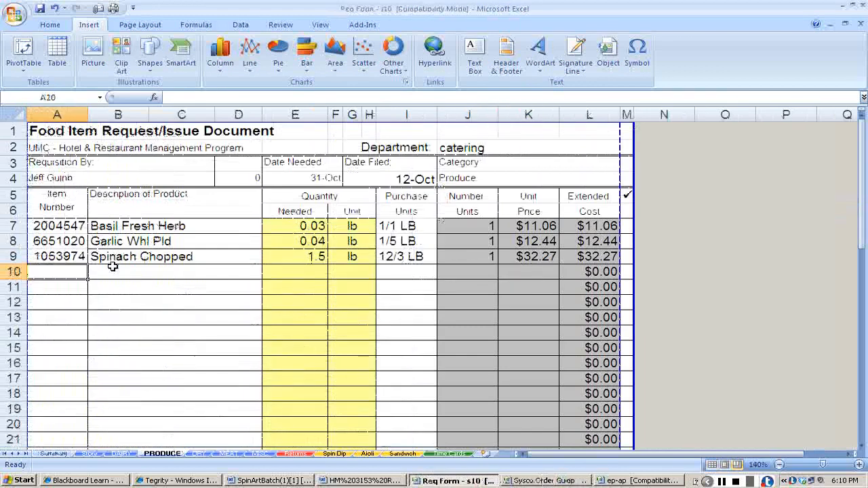
Check the dip recipe for the next ingredient, and open the DRY sheet at 180% zoom with cell A7 selected.
key("alt+Tab")
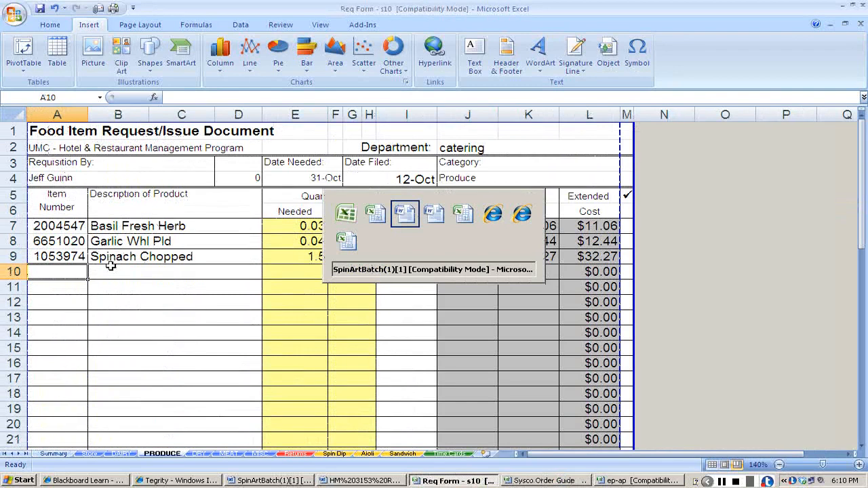
left_click(205, 455)
left_click(763, 465)
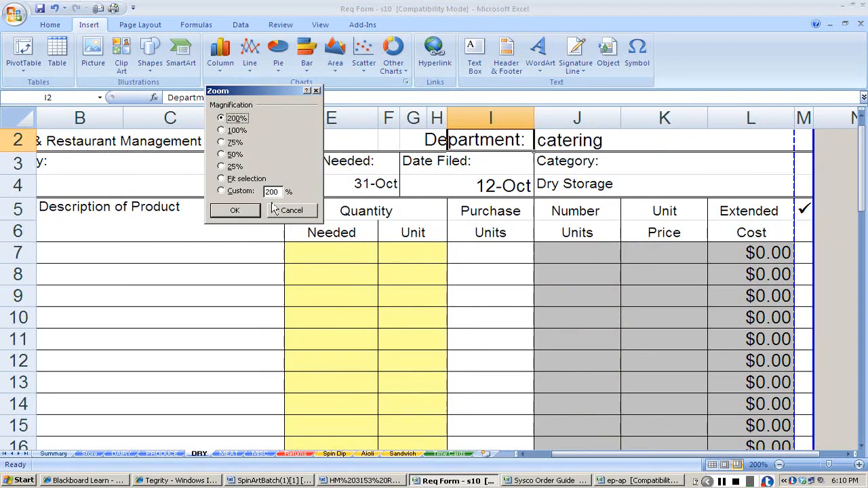
left_click(292, 210)
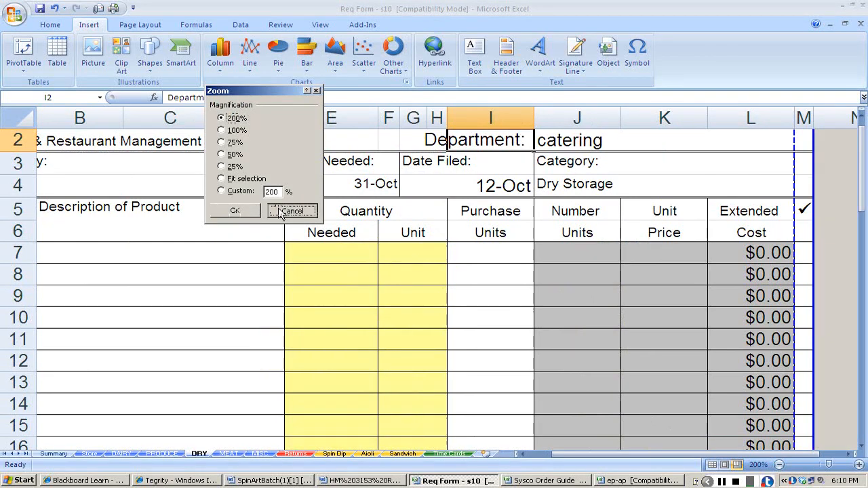
left_click(779, 465)
left_click(779, 466)
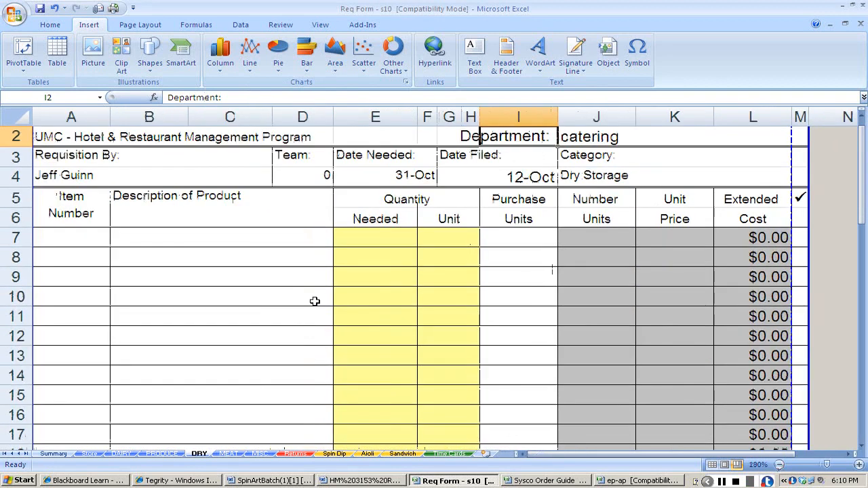
scroll(314, 300, "up", 1)
left_click(78, 255)
Copy the artichoke hearts' product number 9750068 from the Req Info document and try pasting it directly into A7 of the DRY sheet.
key("alt+Tab")
key("alt+Tab")
key("alt+Tab")
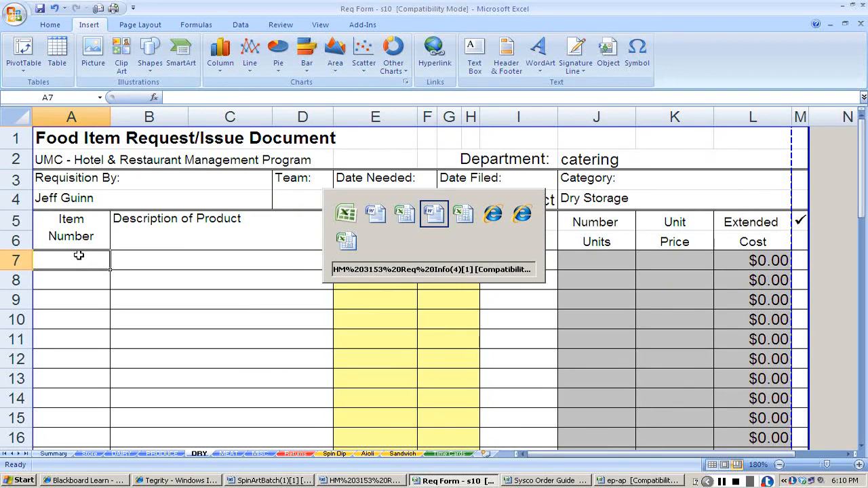
key("Escape")
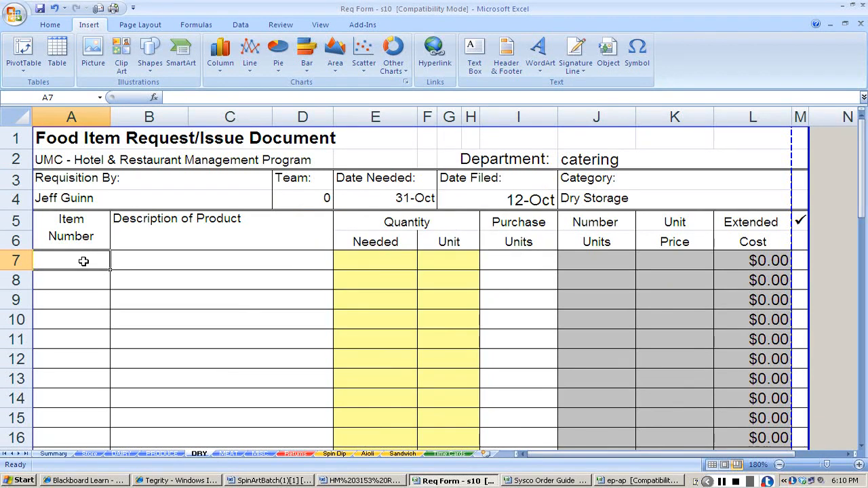
key("ctrl+v")
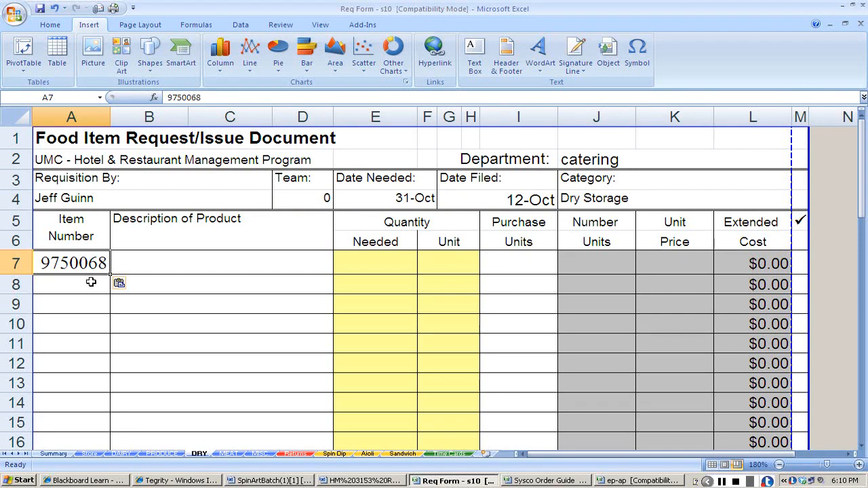
key("ctrl+z")
Search the Sysco Order Guide for the artichoke hearts by product number 9750068.
key("alt+Tab")
key("Tab")
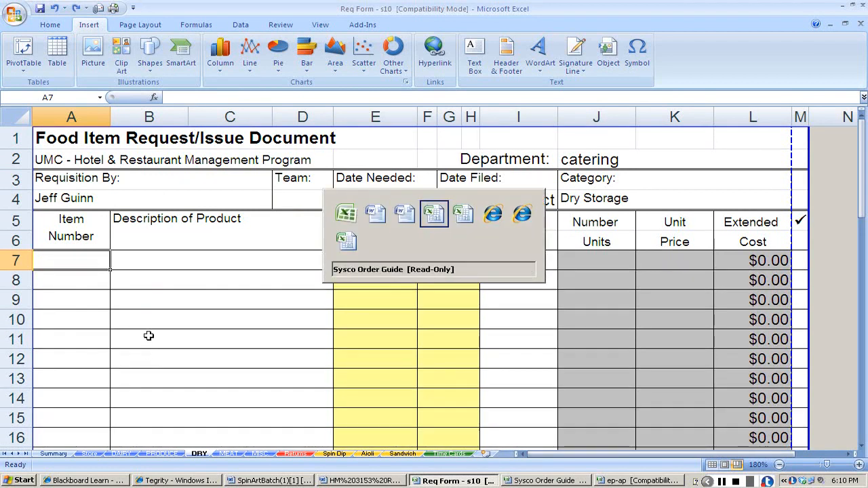
key("ctrl+f")
key("ctrl+v")
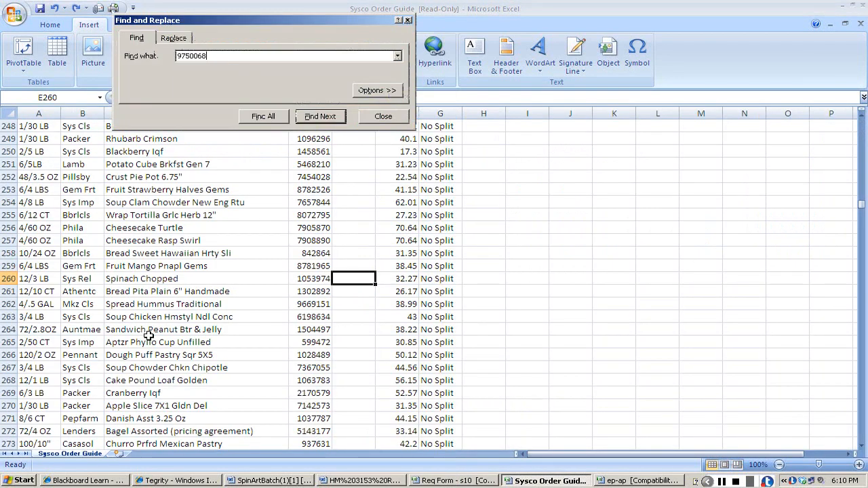
key("Return")
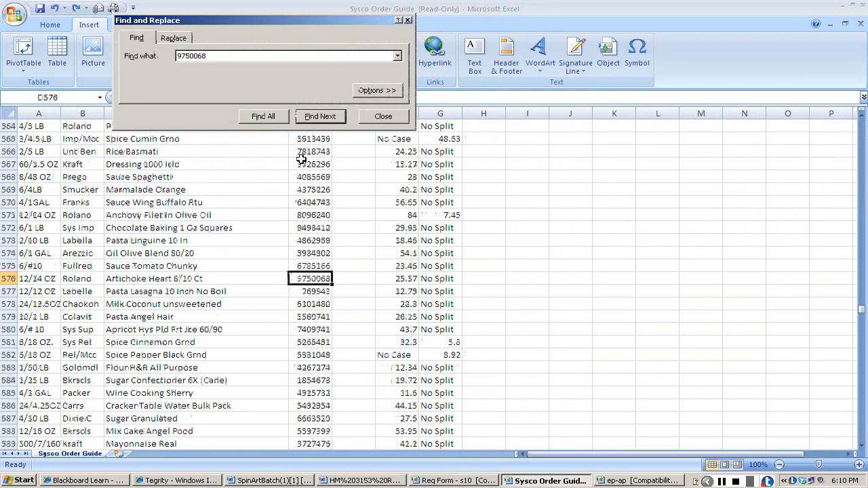
left_click(383, 116)
Copy item number 9750068 and the description Artichoke Heart 8/10 Ct from the Sysco Order Guide into row 7 of the DRY sheet.
key("ctrl+c")
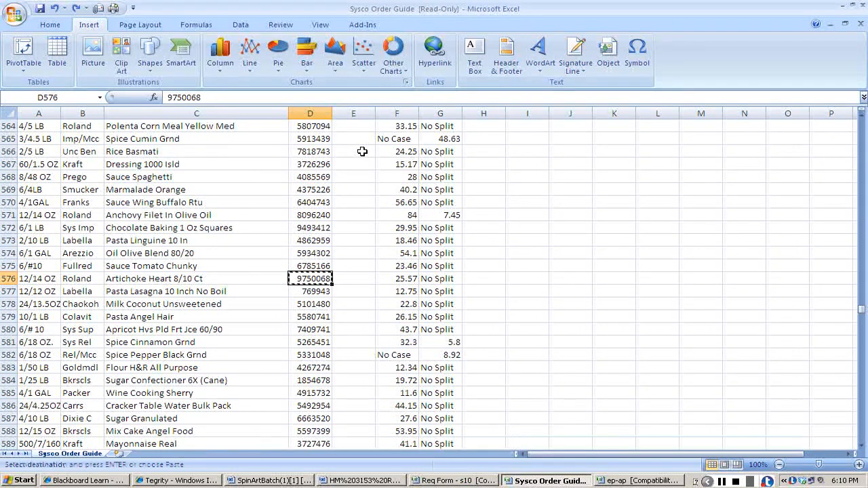
key("alt+Tab")
key("ctrl+v")
key("alt+Tab")
key("Left")
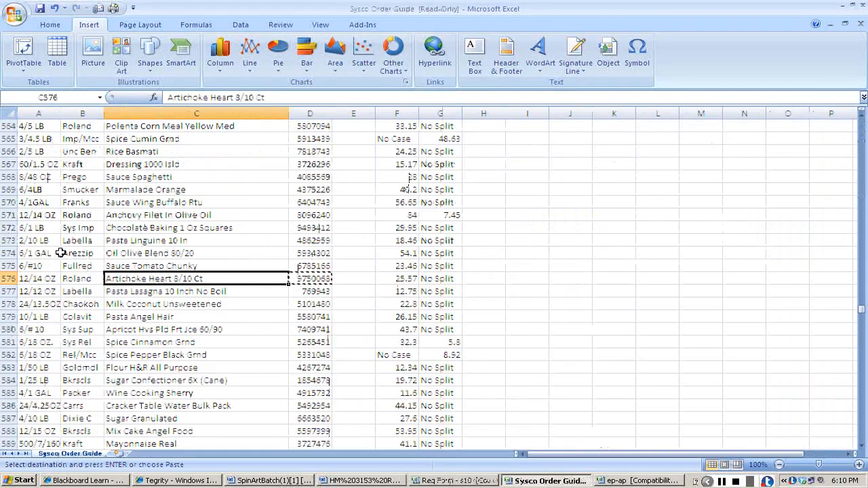
key("ctrl+c")
key("alt+Tab")
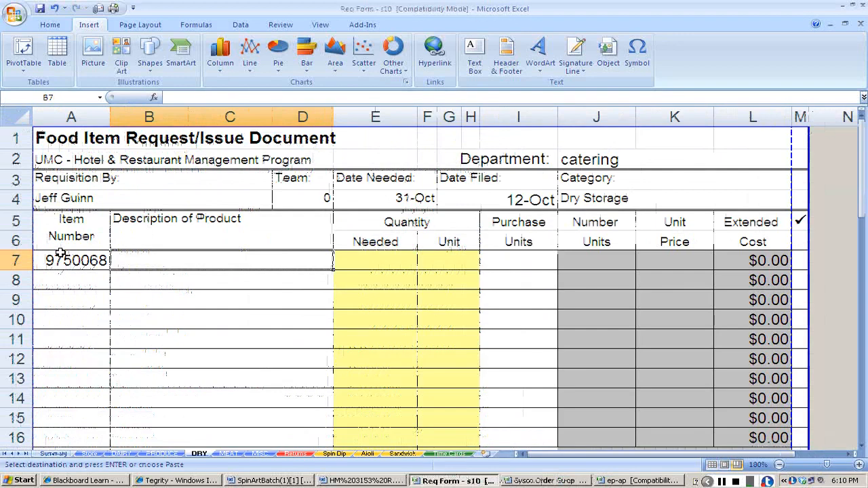
key("ctrl+v")
key("Tab")
Check the artichoke amount in the dip recipe and copy the artichoke hearts' purchase unit 12/14 OZ from the Sysco Order Guide into row 7.
key("alt+Tab")
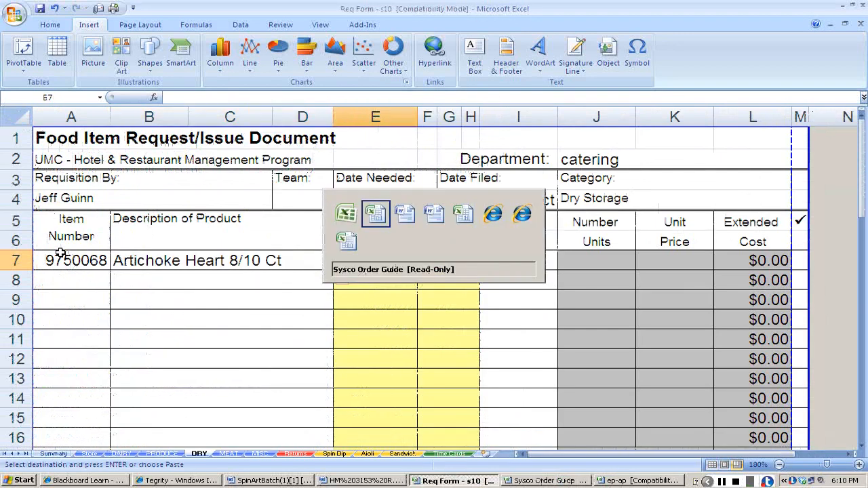
key("alt+Tab")
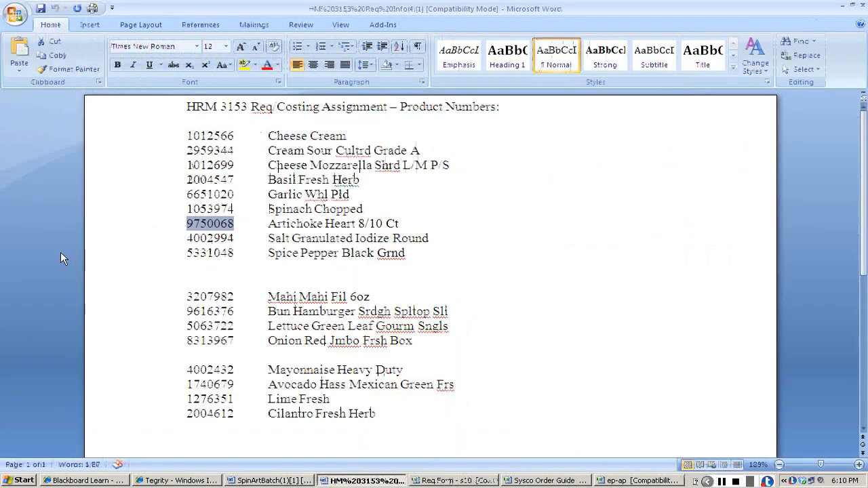
key("alt+Tab")
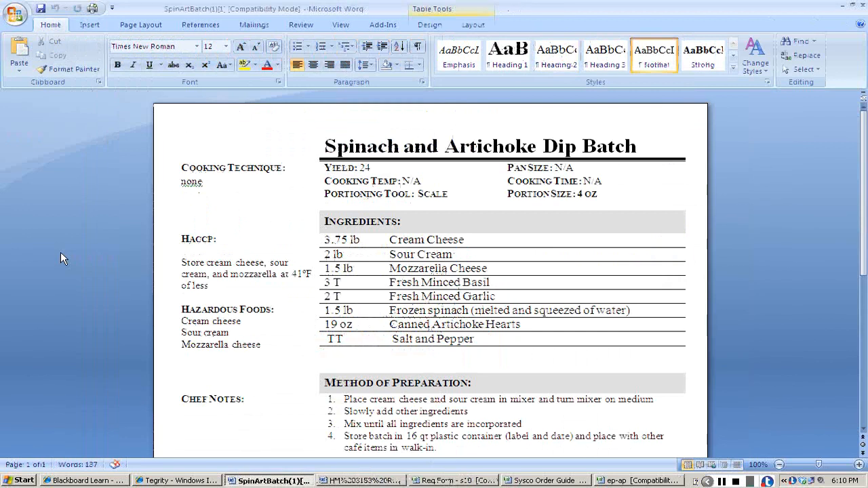
key("alt+Tab")
key("alt+Tab")
key("alt+Tab")
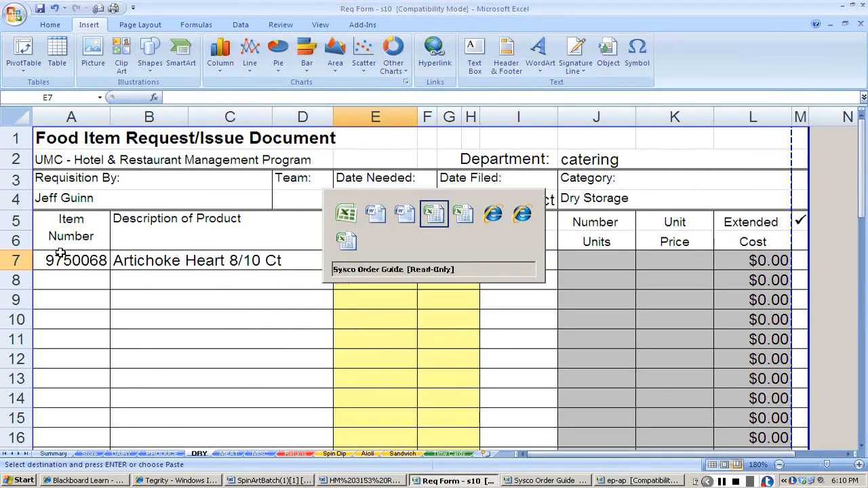
key("Left")
key("Left")
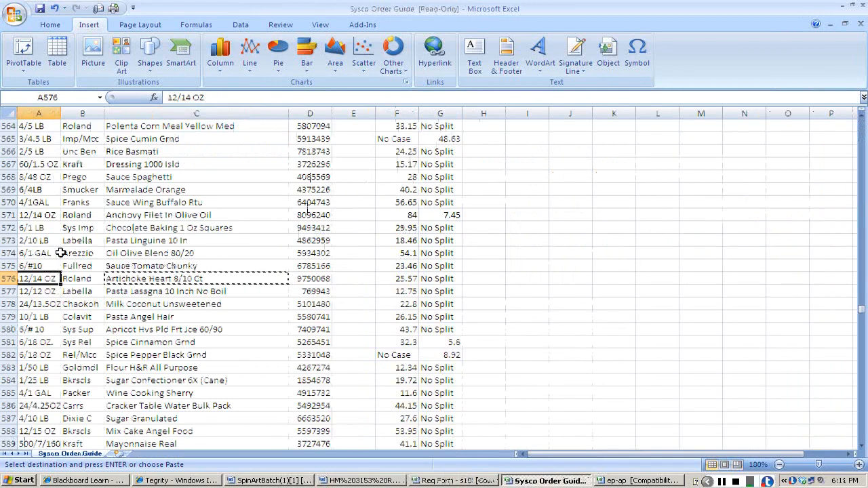
key("ctrl+c")
key("alt+Tab")
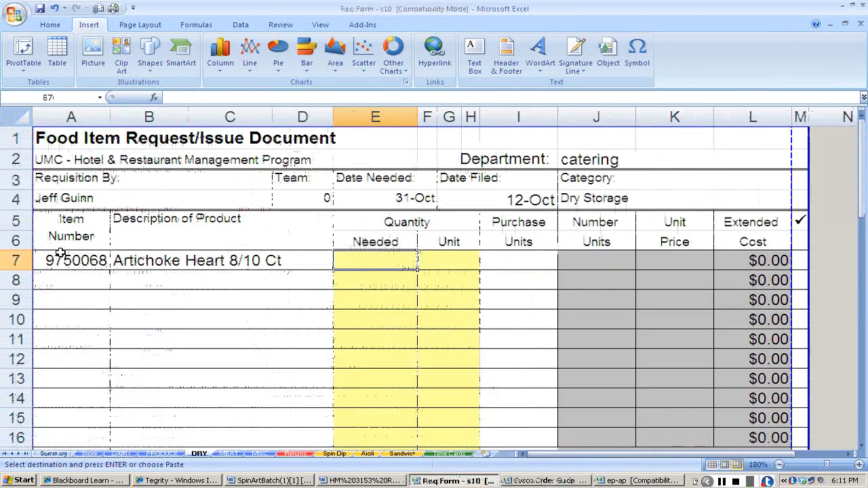
key("Right")
key("Right")
key("Right")
key("Right")
key("ctrl+v")
Enter the artichoke hearts' quantity needed as 19 oz in row 7 of the DRY sheet.
key("Left")
key("Left")
key("Left")
key("Left")
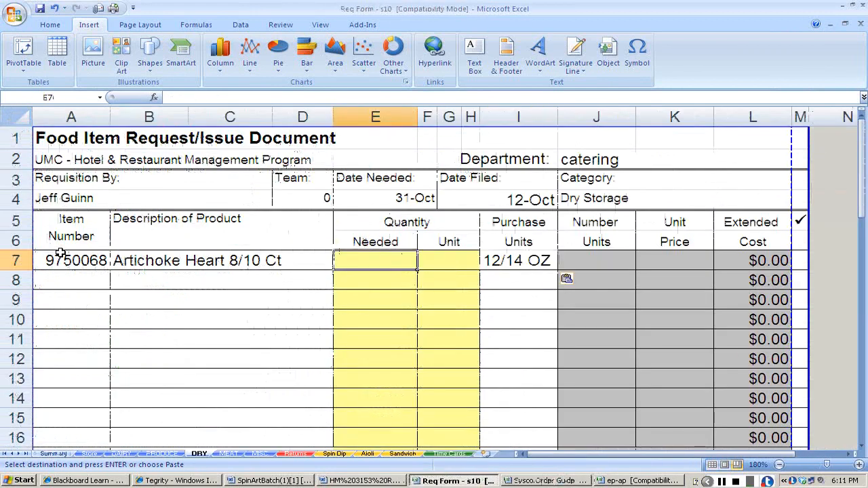
type("19")
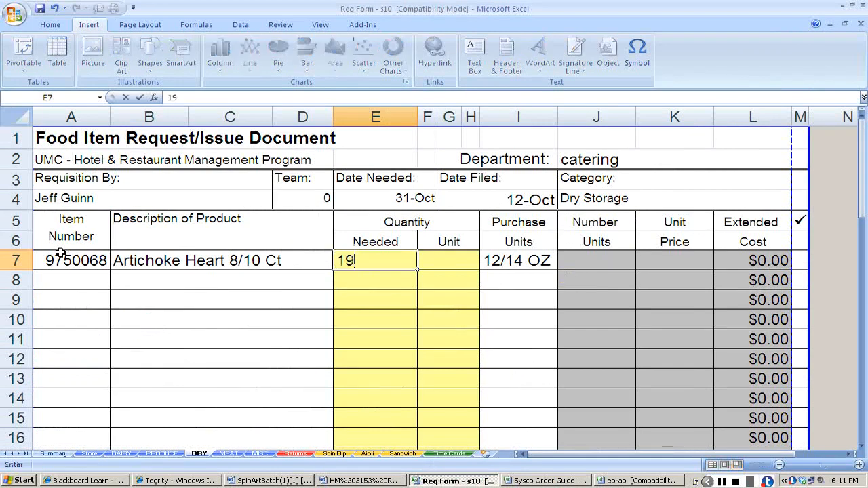
key("Right")
type("oz")
key("Right")
key("Left")
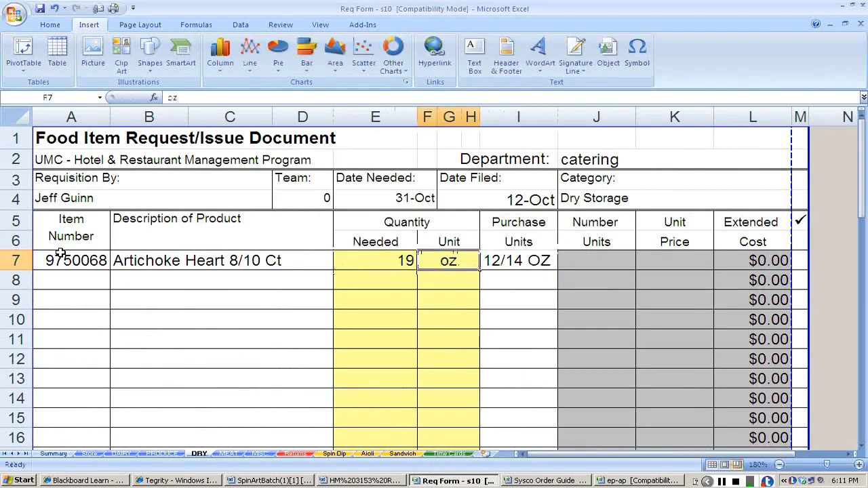
key("Right")
key("Right")
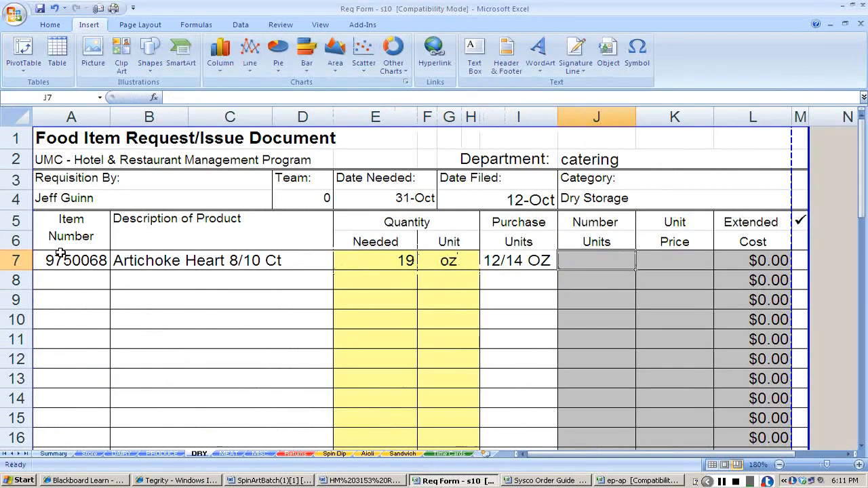
Enter 1 as the artichoke hearts' number of units and the Sysco Order Guide price 25.57 as their unit price in row 7.
key("alt+Tab")
key("Right")
key("Right")
key("Right")
key("Right")
key("Right")
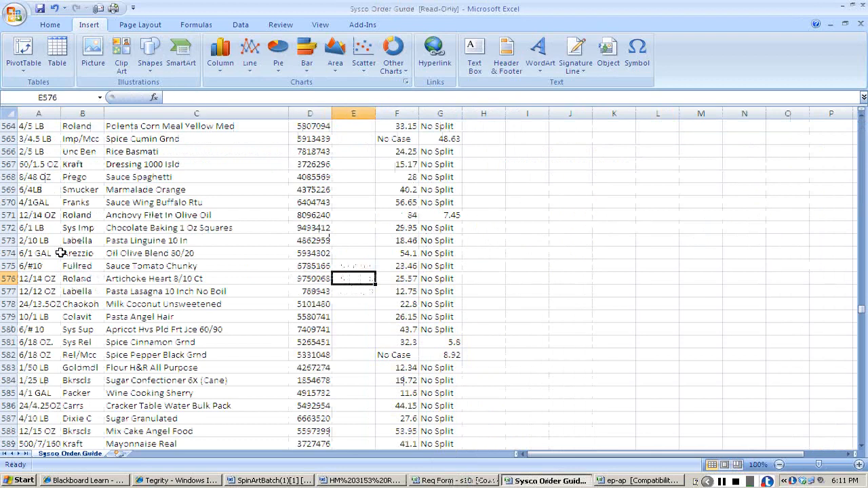
key("alt+Tab")
key("Right")
type("25.57")
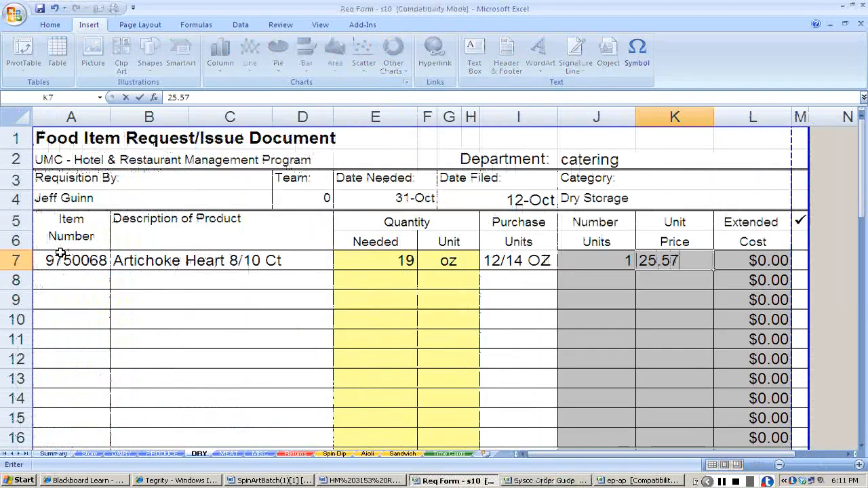
key("Return")
Review the artichoke hearts' pack size, brand and description in the Sysco Order Guide against the requisition entry.
key("alt+Tab")
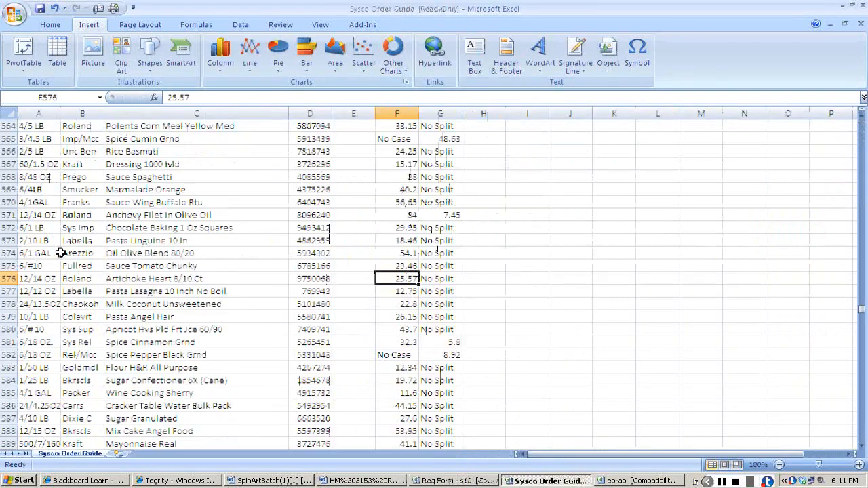
key("Left")
key("Left")
key("Left")
key("Left")
key("Left")
key("Right")
key("Right")
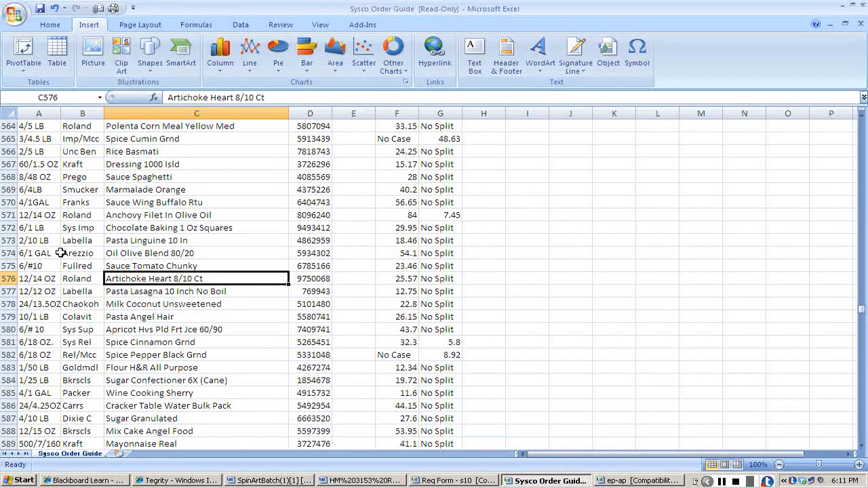
key("Left")
key("Left")
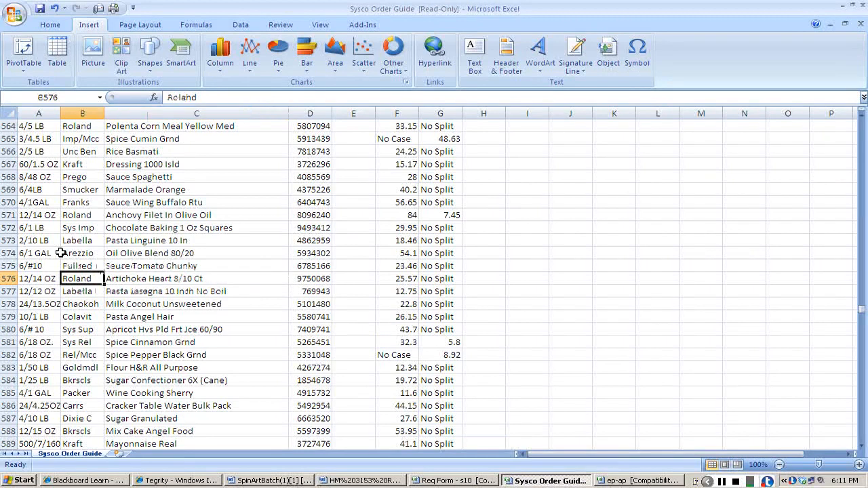
key("alt+Tab")
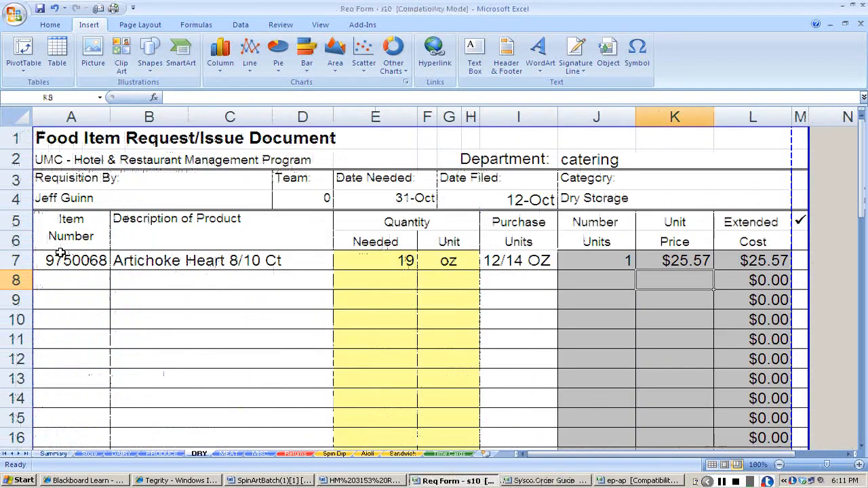
Select the item number cell in row 8 of the DRY sheet and copy the salt's product number 4002994 from the product number list.
key("Left")
key("Left")
key("Left")
key("Left")
key("Left")
key("Left")
key("Left")
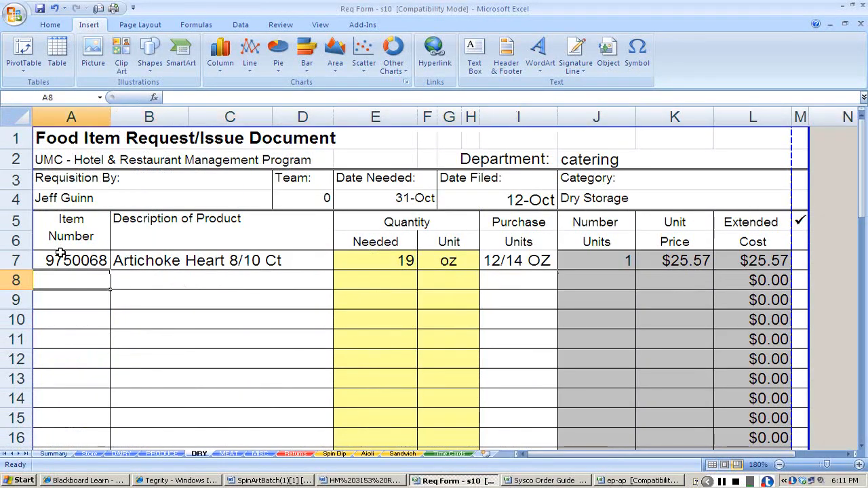
key("alt+Tab")
key("alt+Tab")
key("alt+Tab")
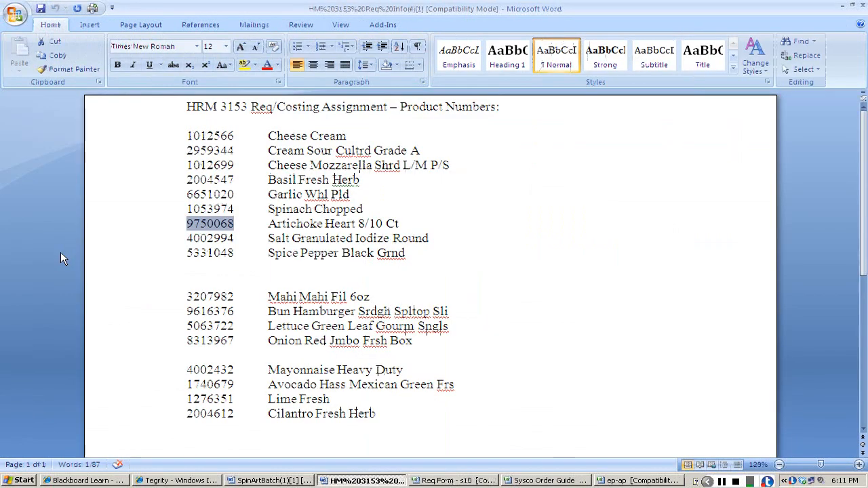
double_click(230, 239)
key("ctrl+c")
Search the Sysco Order Guide for the granulated salt by product number 4002994.
key("alt+Tab")
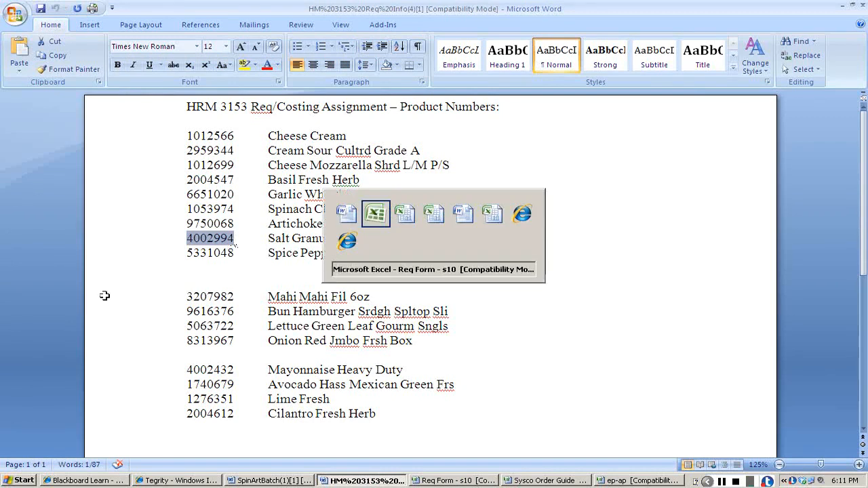
key("alt+Tab")
key("alt+Tab")
key("alt+Tab")
key("alt+Tab")
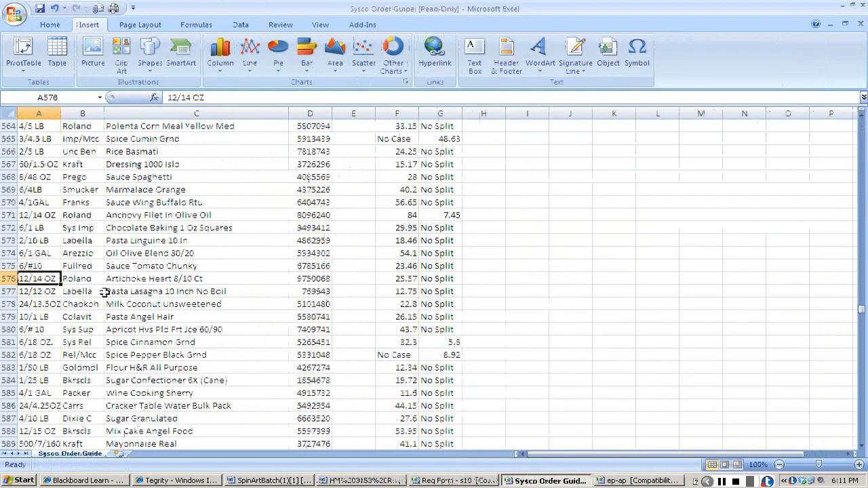
key("ctrl+f")
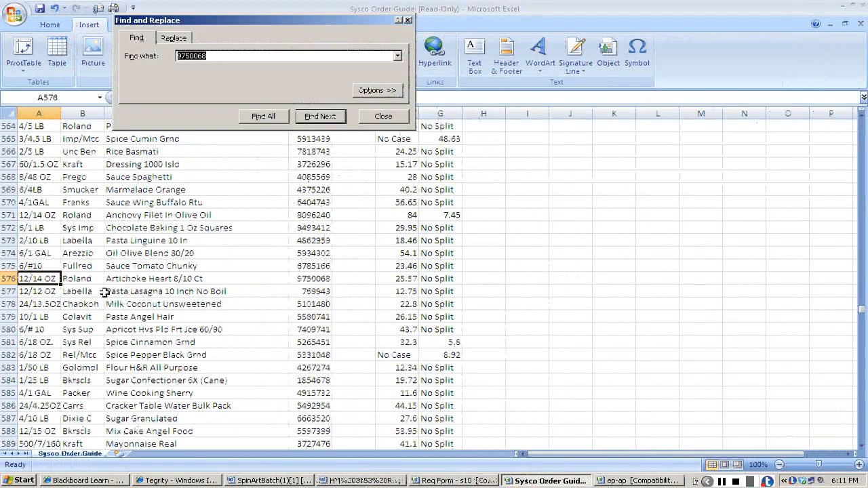
key("ctrl+v")
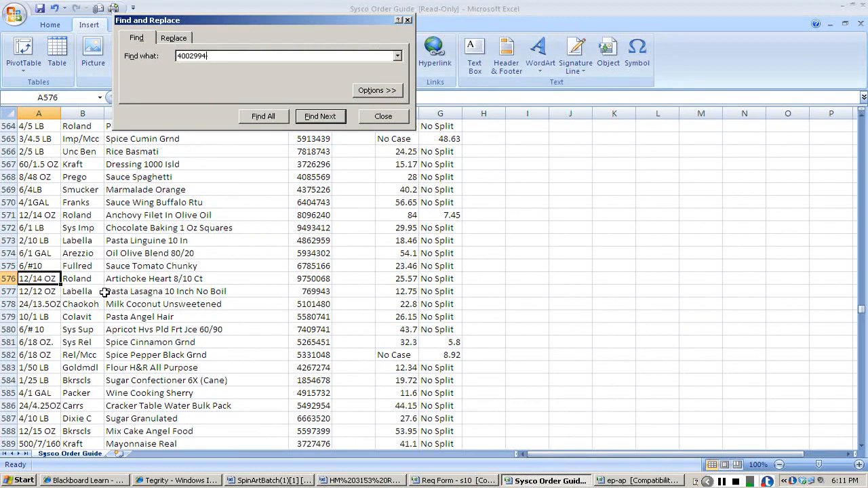
key("Return")
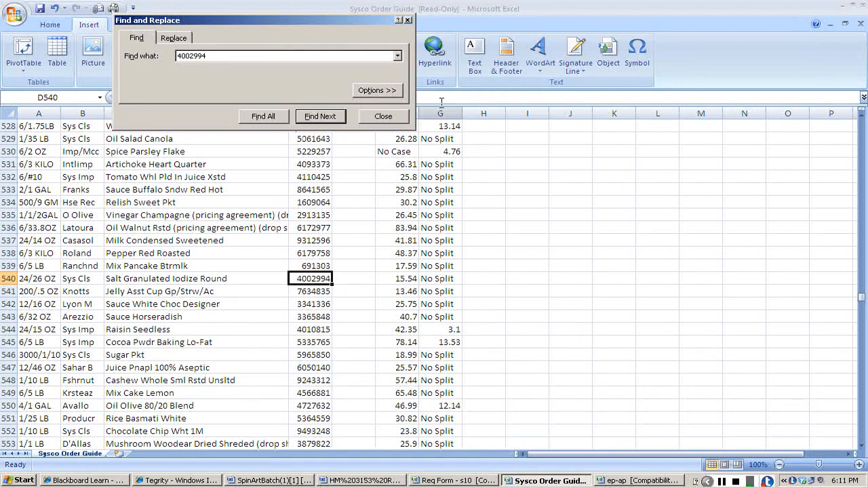
left_click(383, 117)
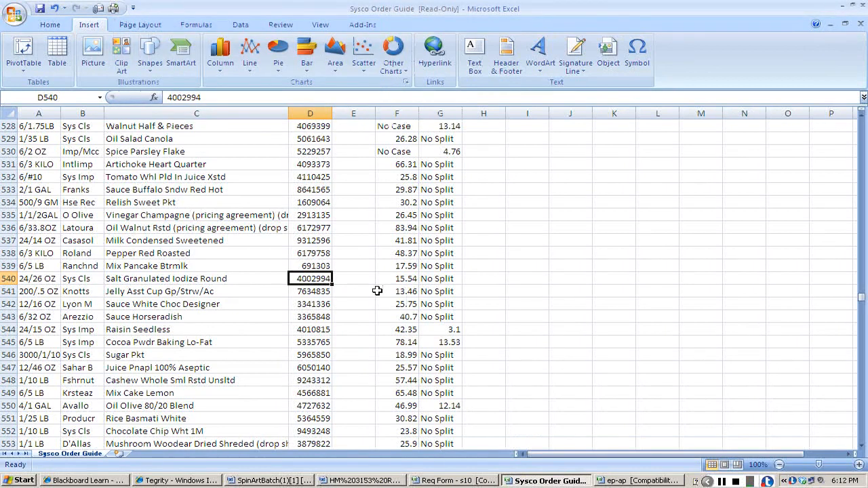
Copy item number 4002994 and the description Salt Granulated Iodize Round from the Sysco Order Guide into row 8 of the DRY sheet.
key("ctrl+c")
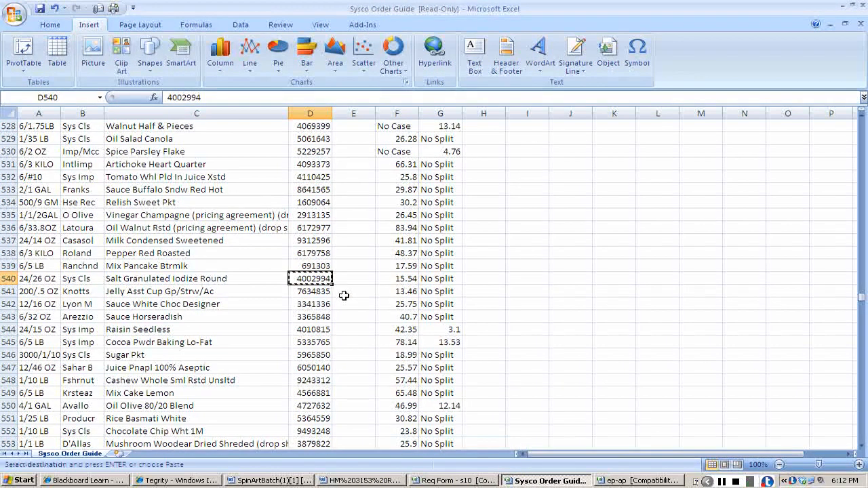
key("alt+Tab")
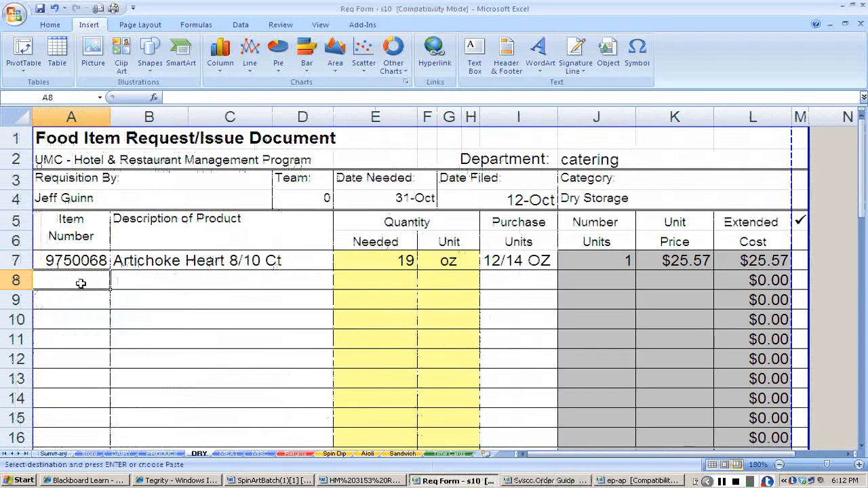
key("ctrl+v")
key("alt+Tab")
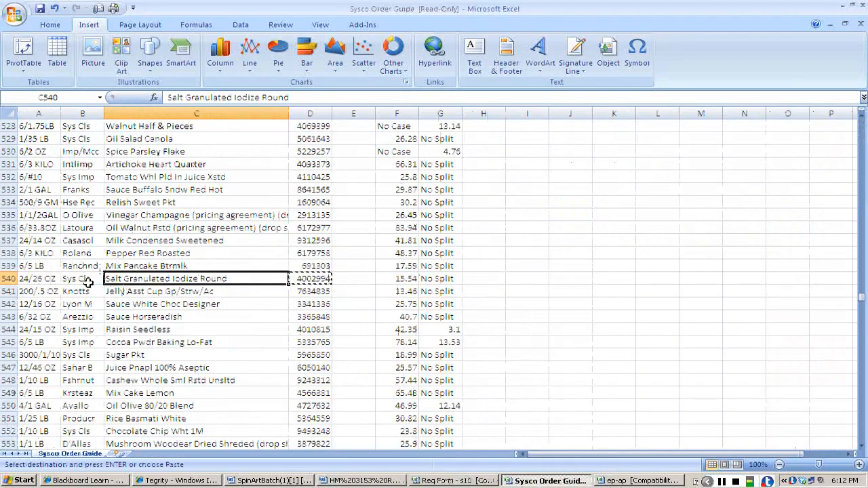
key("ctrl+c")
key("alt+Tab")
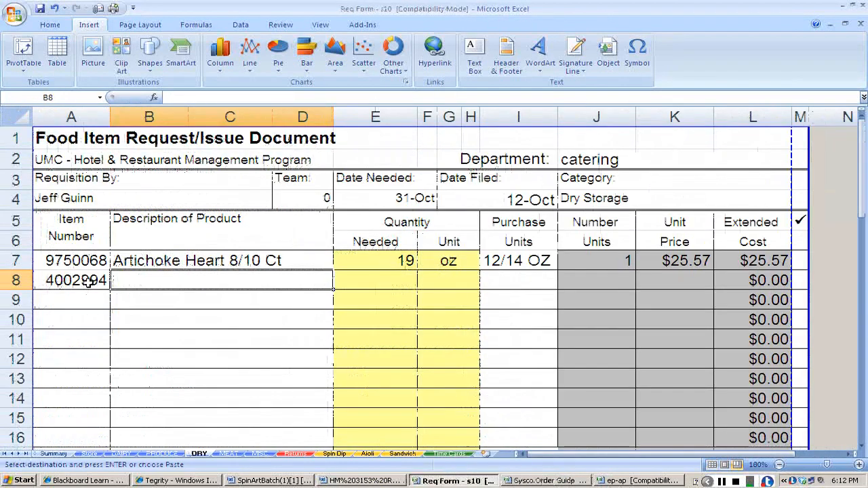
key("ctrl+v")
Copy the salt's purchase unit 24/26 OZ from the Sysco Order Guide into row 8 of the DRY sheet.
key("Tab")
key("Tab")
key("Tab")
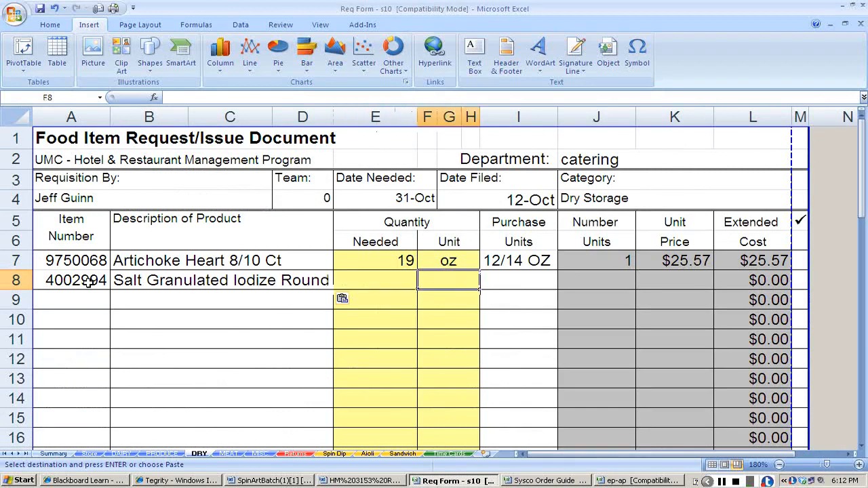
key("alt+Tab")
key("Left")
key("Left")
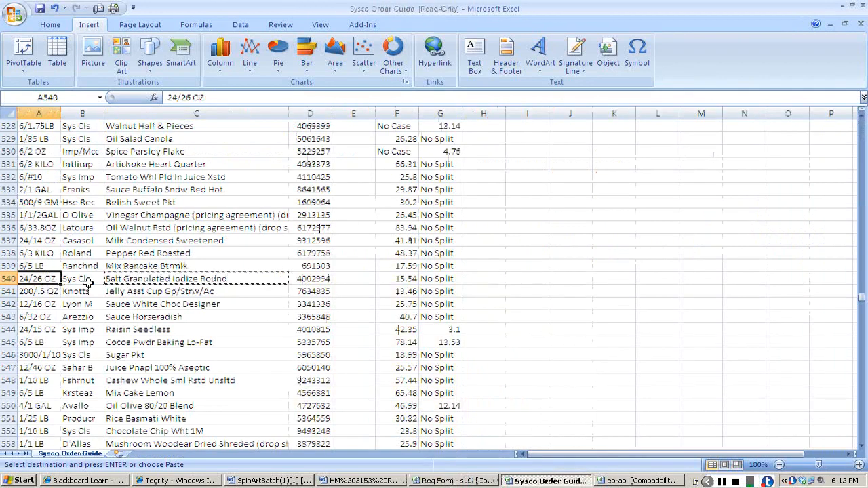
key("ctrl+c")
key("alt+Tab")
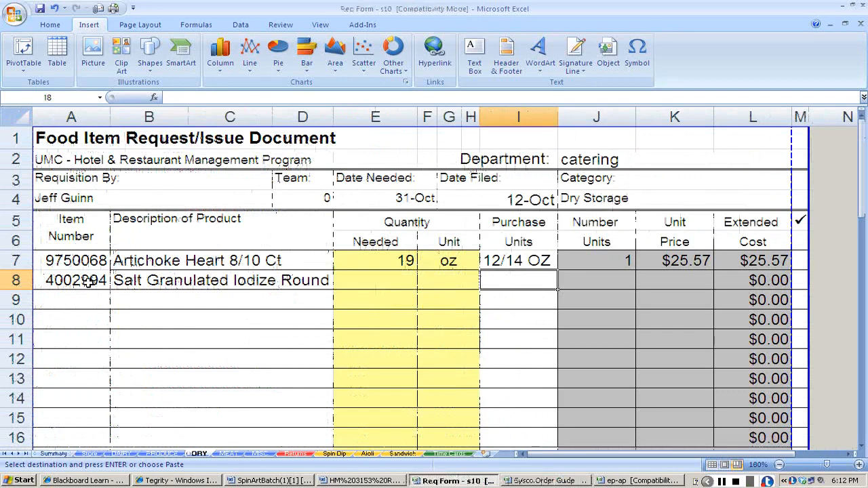
key("ctrl+v")
Check the salt amount in the dip recipe and enter 0.5 oz as the salt's quantity needed in row 8.
key("Left")
key("Left")
key("alt+Tab")
key("alt+Tab")
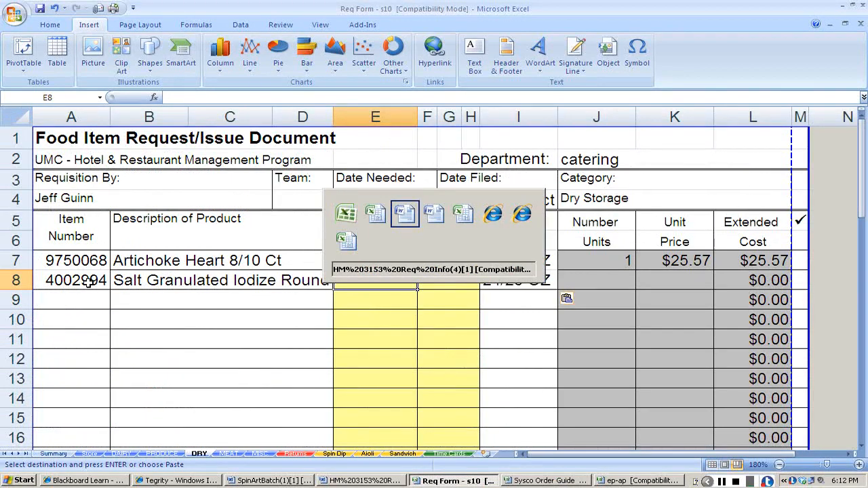
key("alt+Tab")
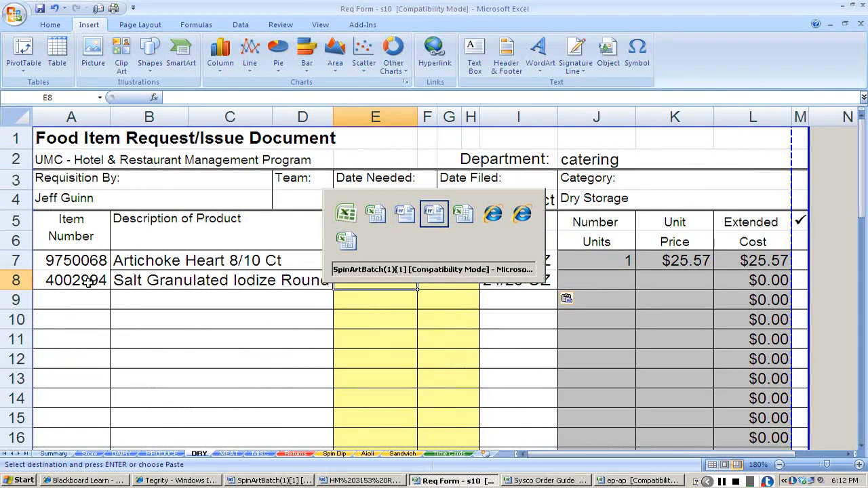
key("Escape")
type("0.5")
key("Tab")
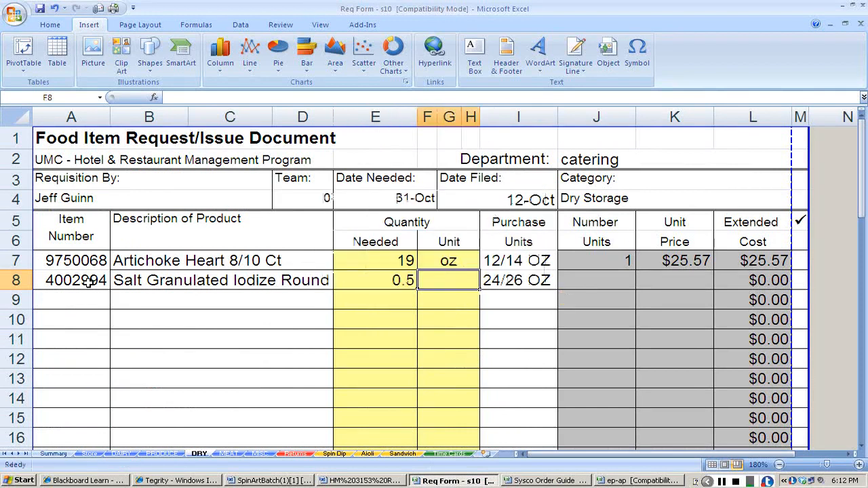
type("oz")
key("Tab")
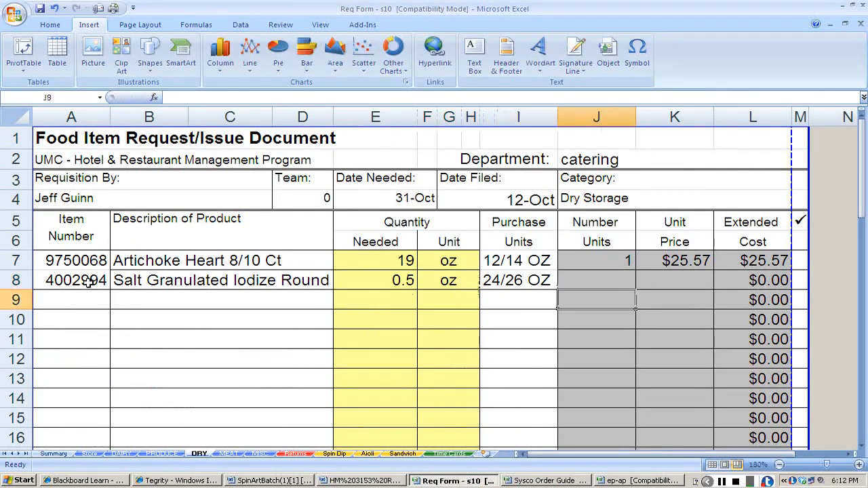
Enter 1 as the salt's number of units and the Sysco Order Guide price 15.54 as its unit price in row 8.
type("1")
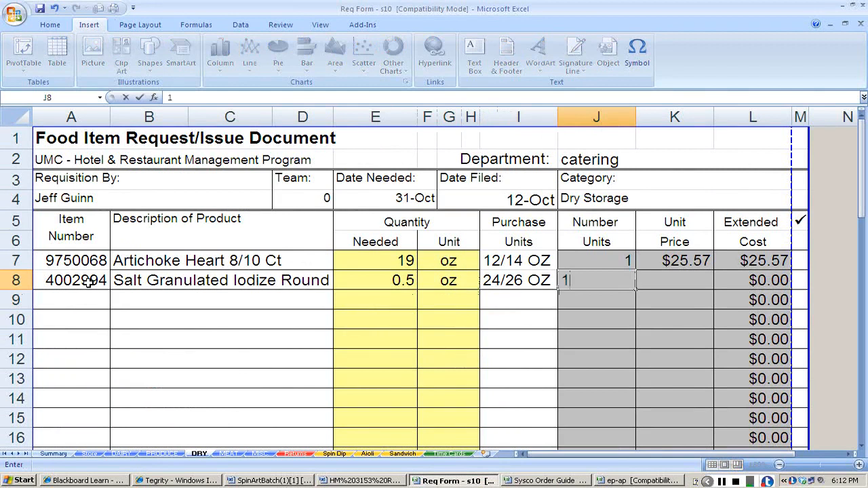
key("Tab")
key("alt+Tab")
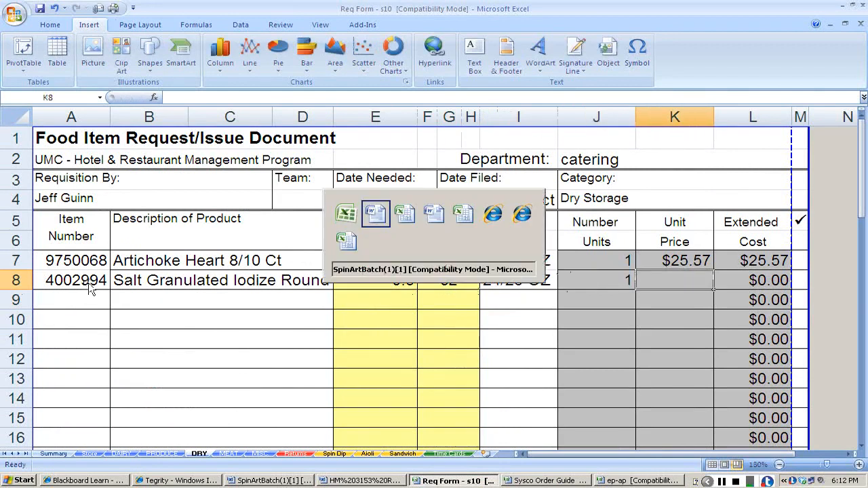
key("alt+Tab")
key("alt+Tab")
key("alt+Tab")
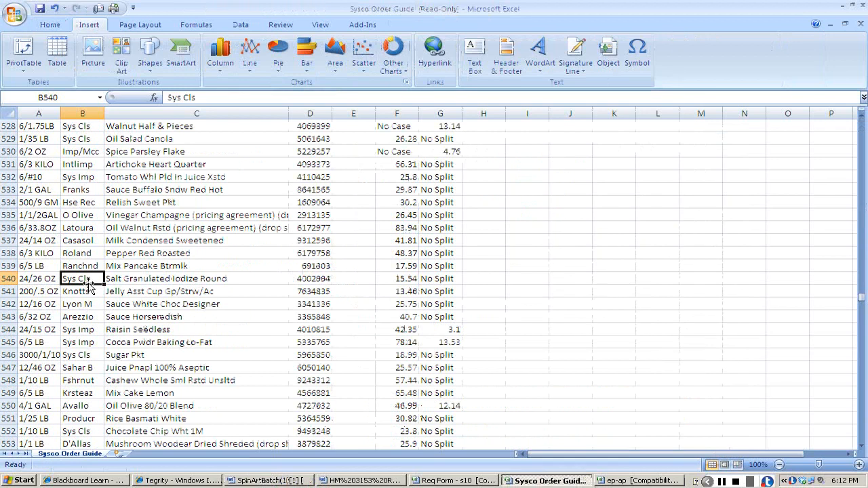
key("alt+Tab")
type("15.54")
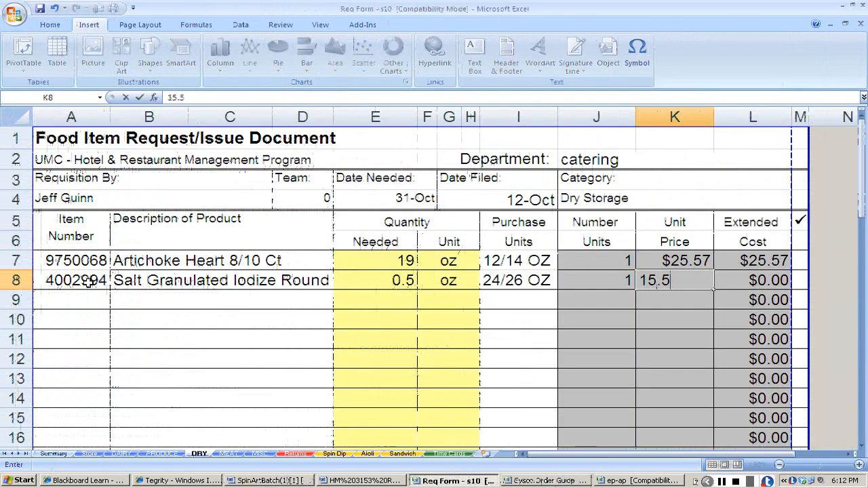
key("Return")
Select the item number cell in row 9 and copy the black pepper's product number 5331048 from the product number list.
key("Left")
key("Left")
key("Left")
key("Left")
key("Left")
key("Left")
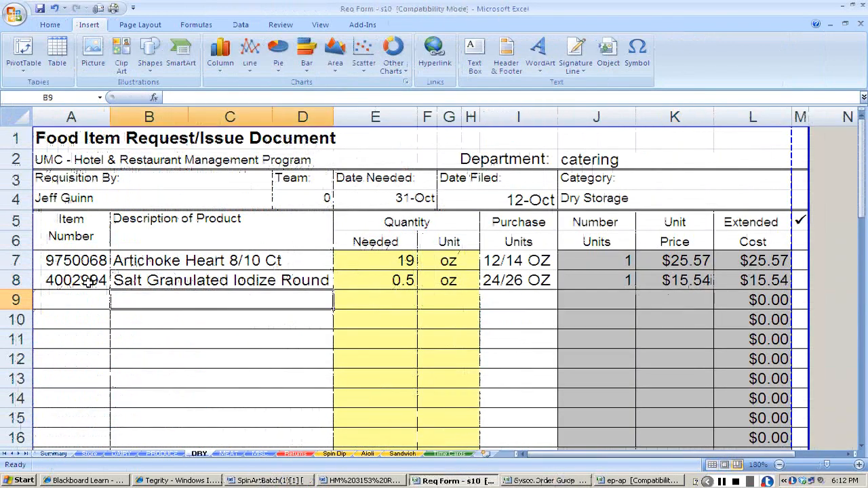
key("alt+Tab")
key("alt+Tab")
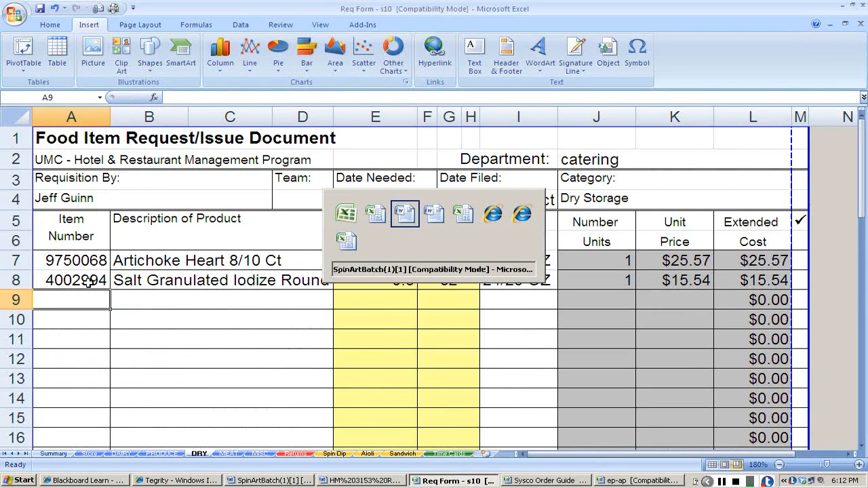
key("alt+Tab")
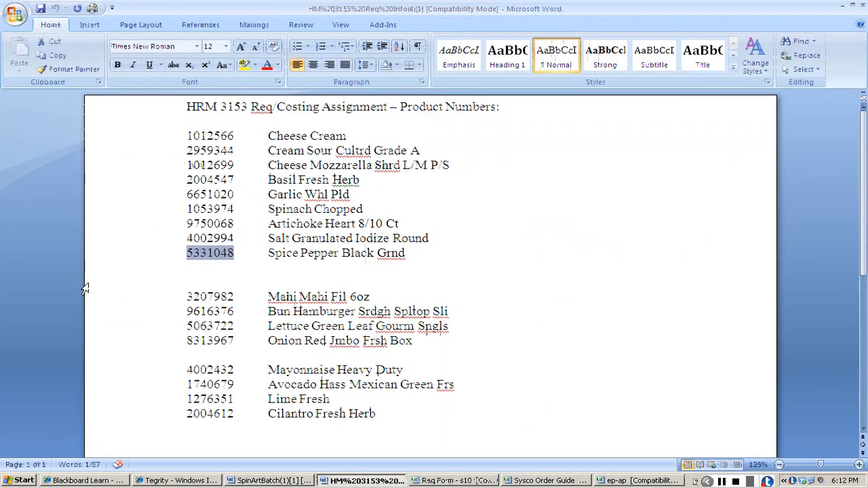
Search the Sysco Order Guide for the ground black pepper by product number 5331048.
key("alt+Tab")
key("alt+Tab")
key("alt+Tab")
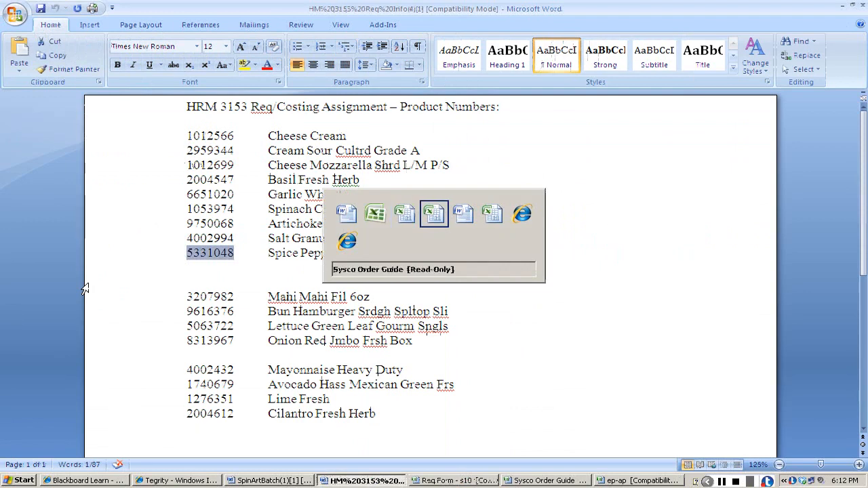
key("ctrl+f")
key("ctrl+v")
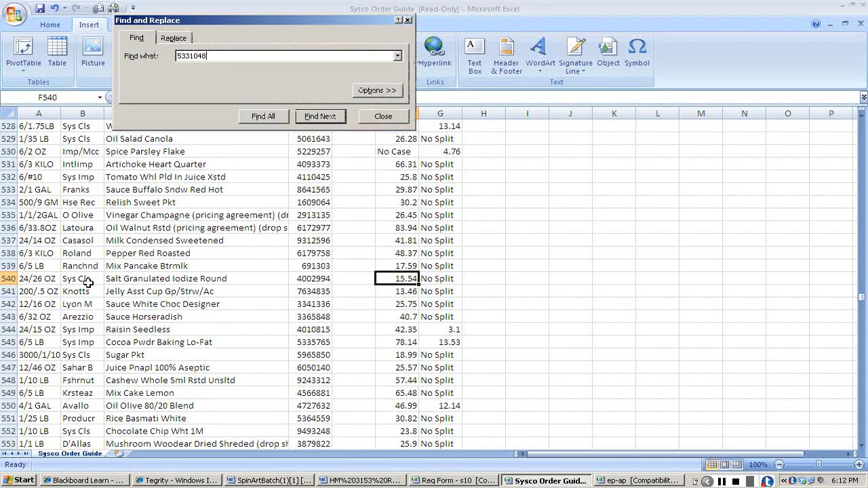
key("Return")
key("Escape")
key("Right")
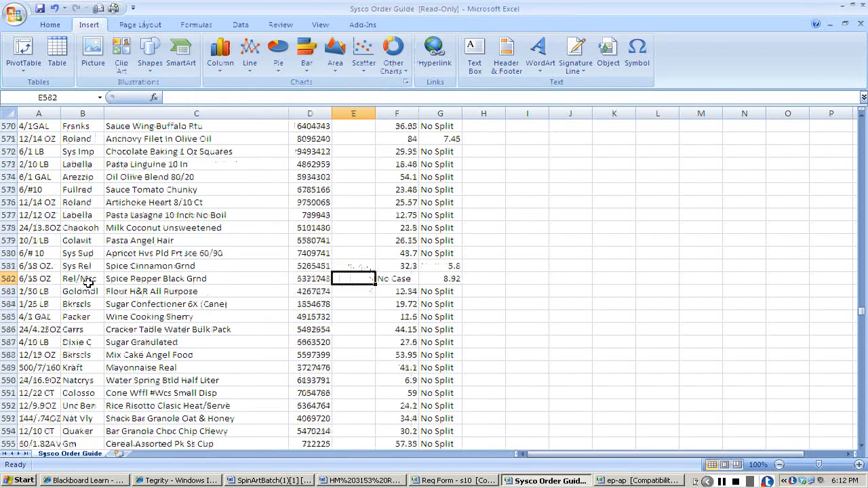
Copy the ground black pepper's product number 5331048 from the Sysco Order Guide into the Dry sheet's item number cell in row 9.
key("Left")
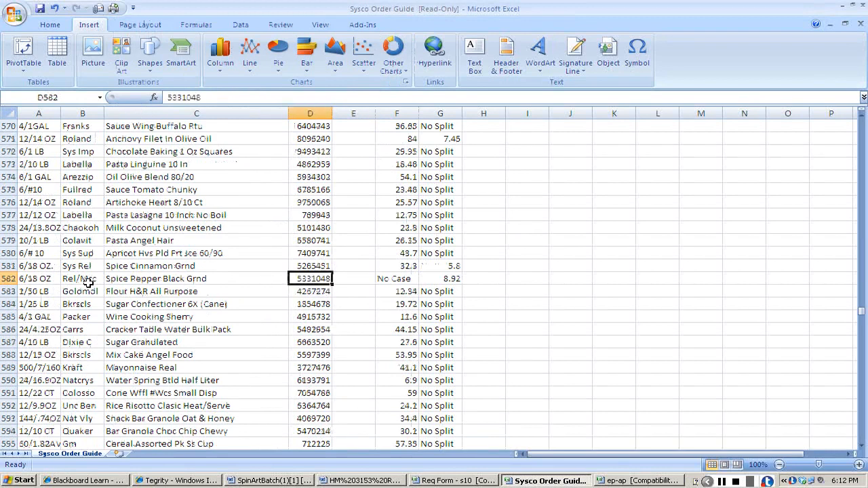
key("ctrl+c")
key("alt+Tab")
key("alt+Tab")
key("alt+Tab")
key("alt+Tab")
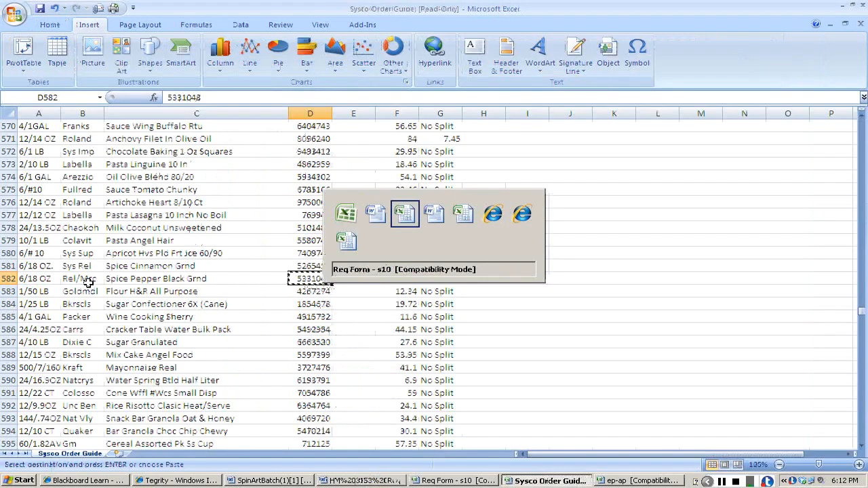
key("ctrl+v")
key("Tab")
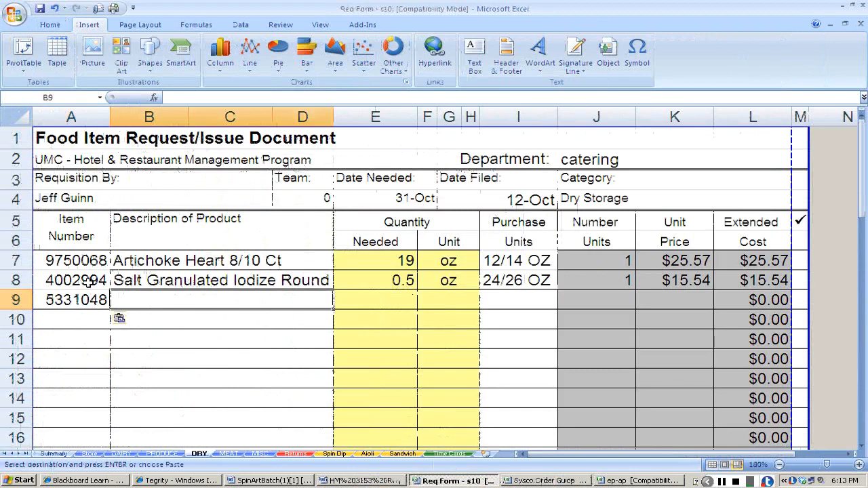
Copy the description Spice Pepper Black Grnd from the Sysco Order Guide into row 9 of the Dry sheet.
key("alt+Tab")
key("Left")
key("ctrl+c")
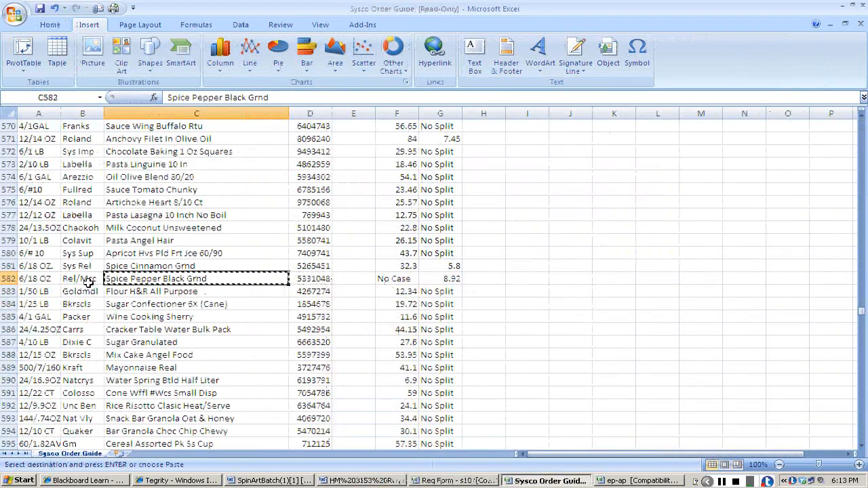
key("alt+Tab")
key("ctrl+v")
key("Tab")
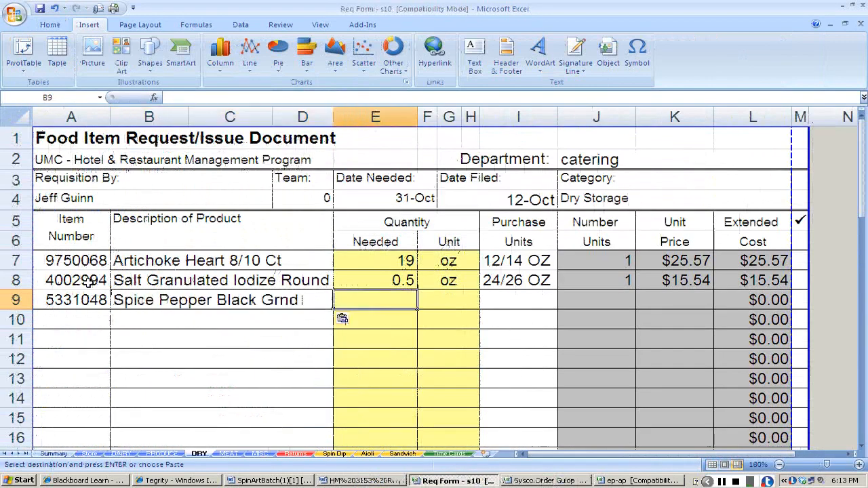
Enter 0.5 oz as the black pepper's quantity needed in row 9.
type(".5")
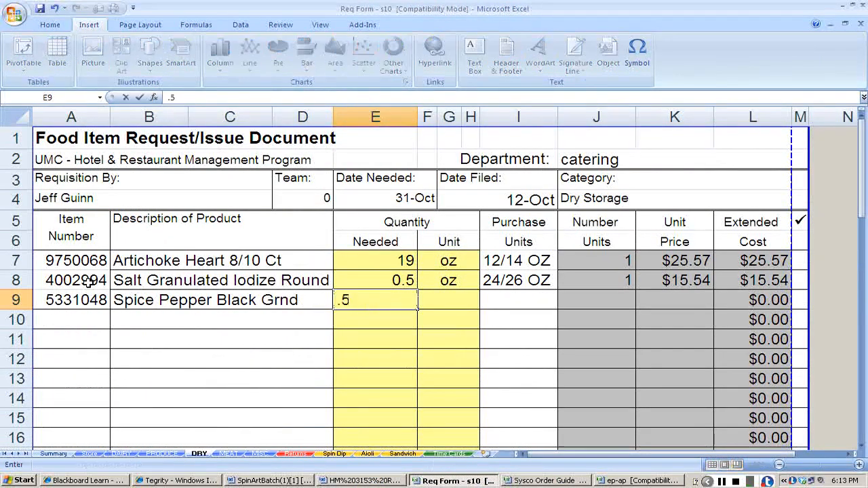
key("Tab")
type("oz")
key("Tab")
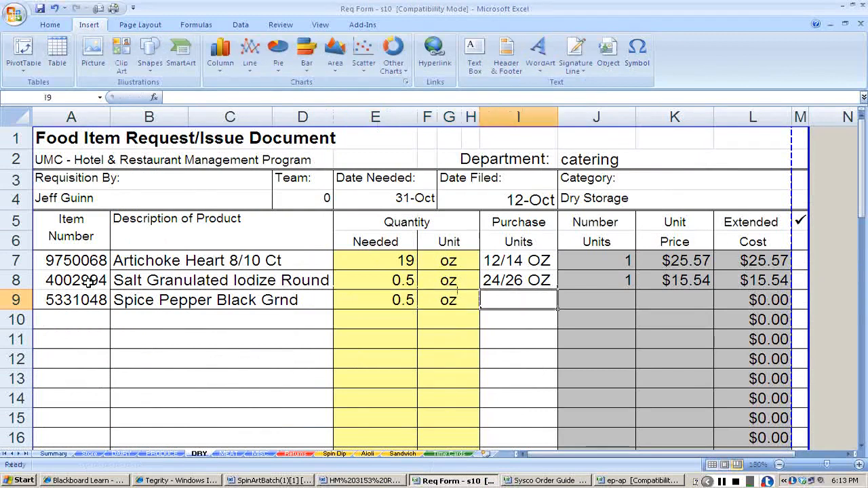
Check the pepper's pack size in the Sysco Order Guide and enter 18oz as its purchase unit and 1 as its number of units.
key("alt+Tab")
key("Left")
key("Left")
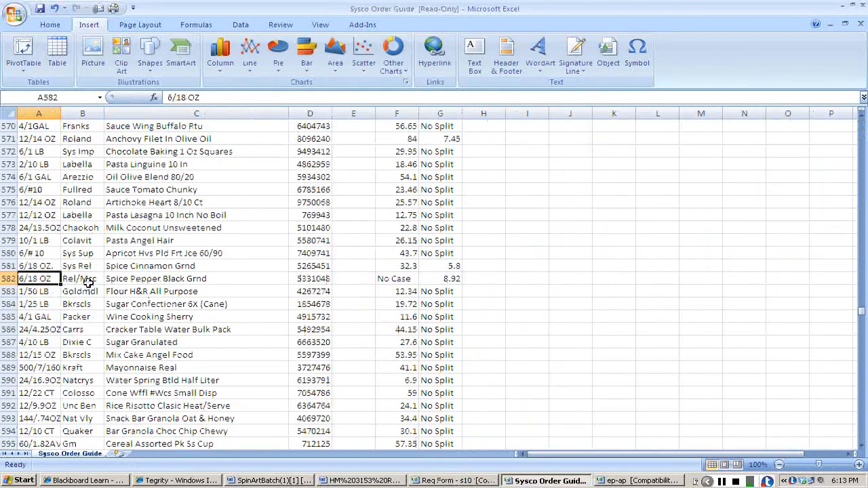
key("alt+Tab")
type("18oz")
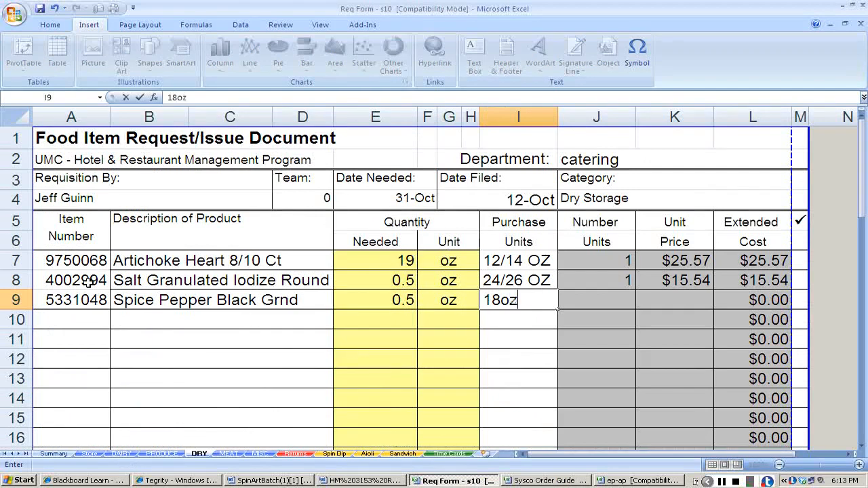
key("Tab")
type("1")
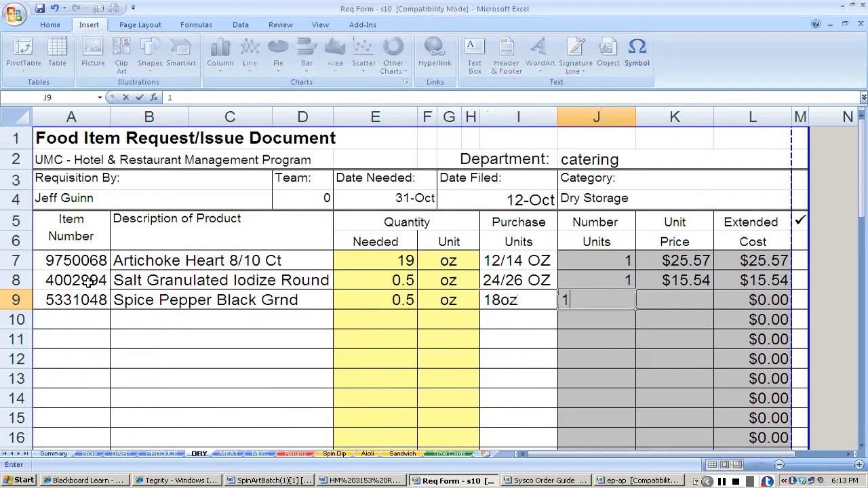
Look up the pepper's split price in the Sysco Order Guide and enter 8.92 as its unit price in row 9.
key("alt+Tab")
key("Right")
key("Right")
key("Right")
key("Right")
key("Right")
key("Right")
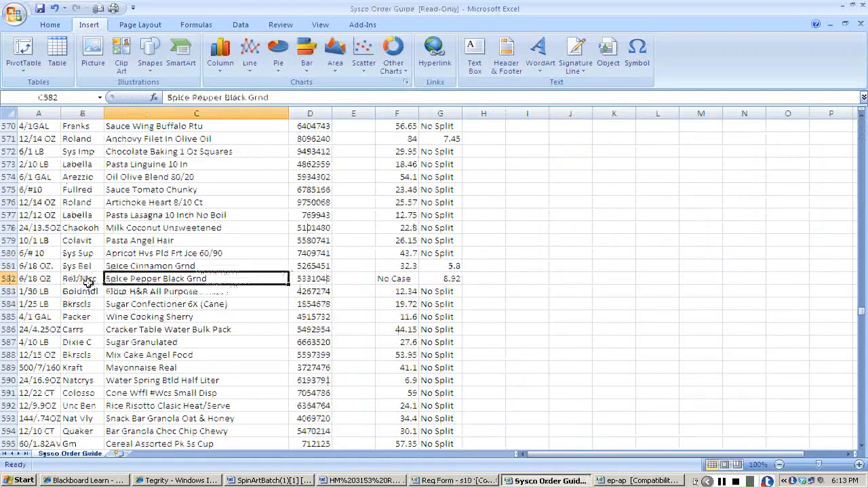
key("alt+Tab")
type("8.92")
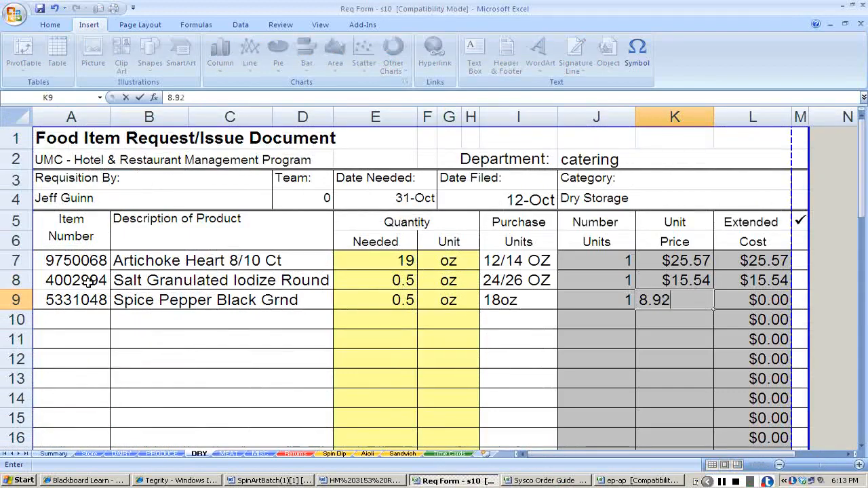
key("Return")
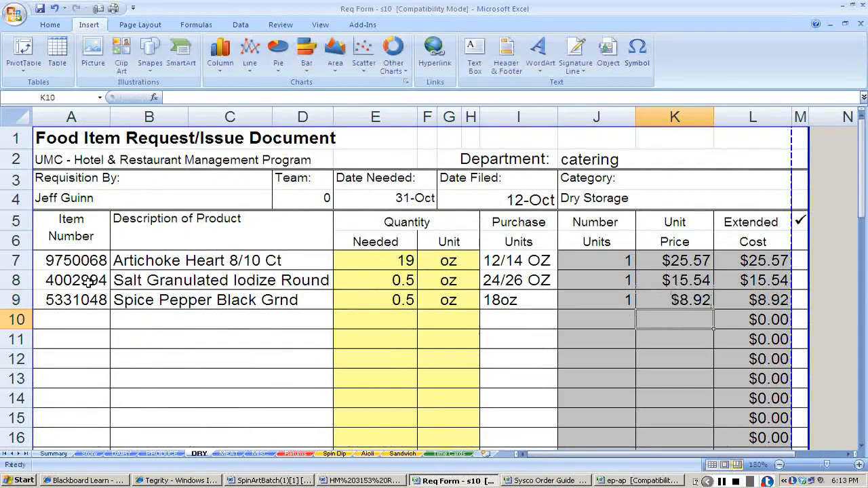
Select the item number cell in row 10 and check the product number list for remaining dip ingredients.
key("Left")
key("Home")
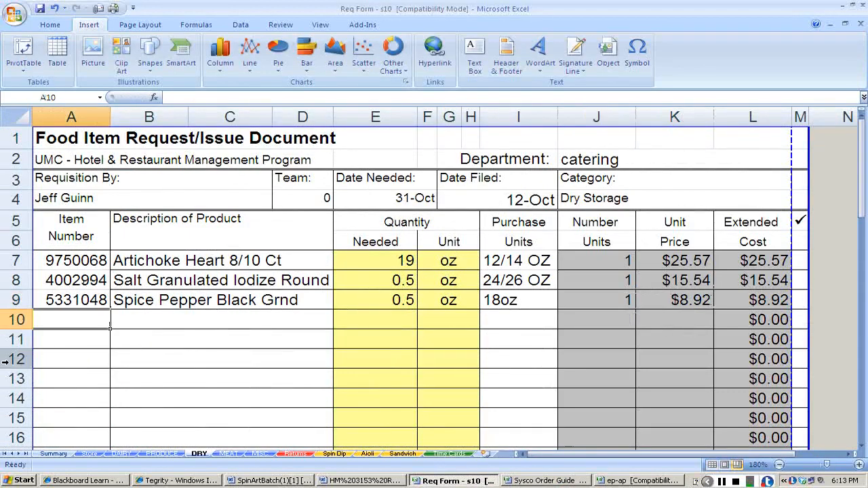
key("alt+Tab")
key("alt+Tab")
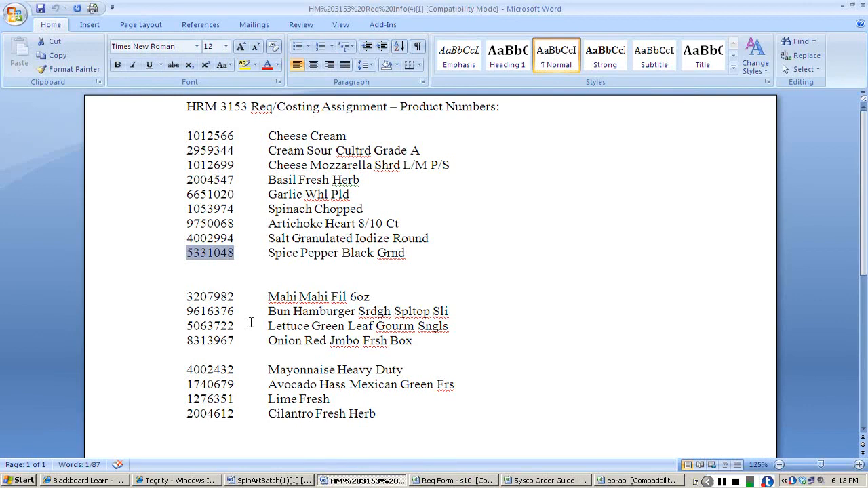
Copy the sour cream and mozzarella item numbers and descriptions from the Dairy sheet into rows 9 and 10 of the Spin Dip sheet.
key("alt+Tab")
left_click(858, 465)
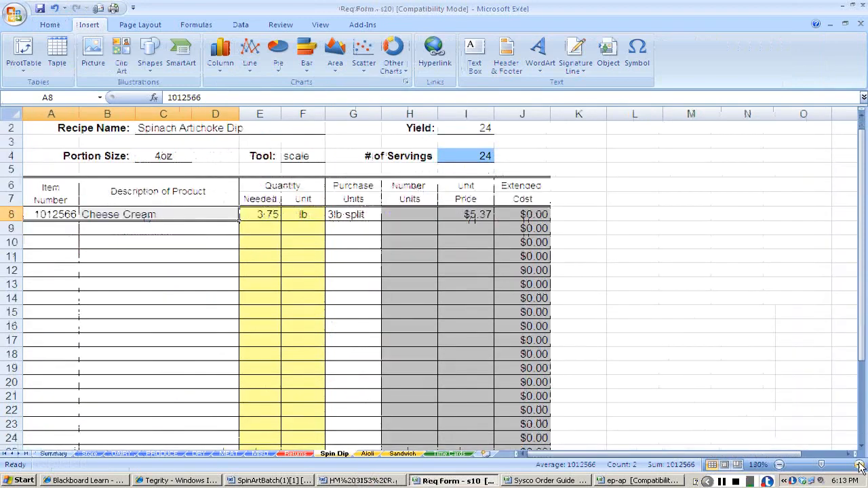
left_click(858, 465)
left_click(858, 465)
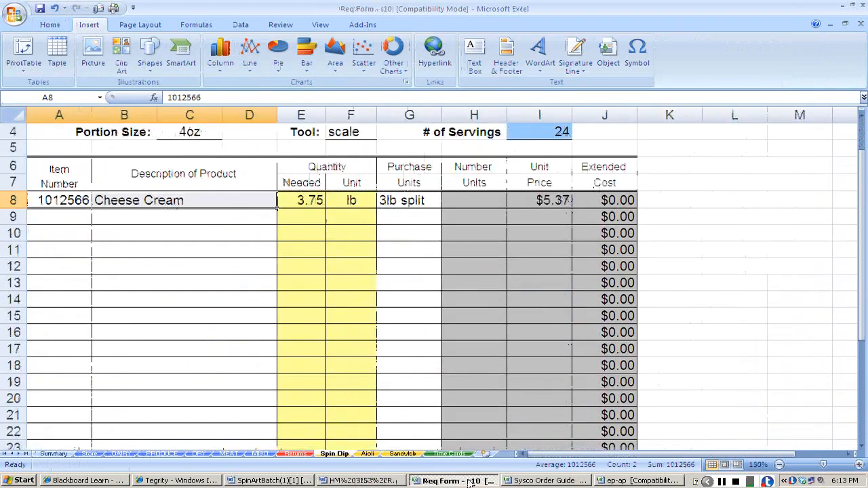
left_click(116, 455)
left_click_drag(43, 223, 126, 236)
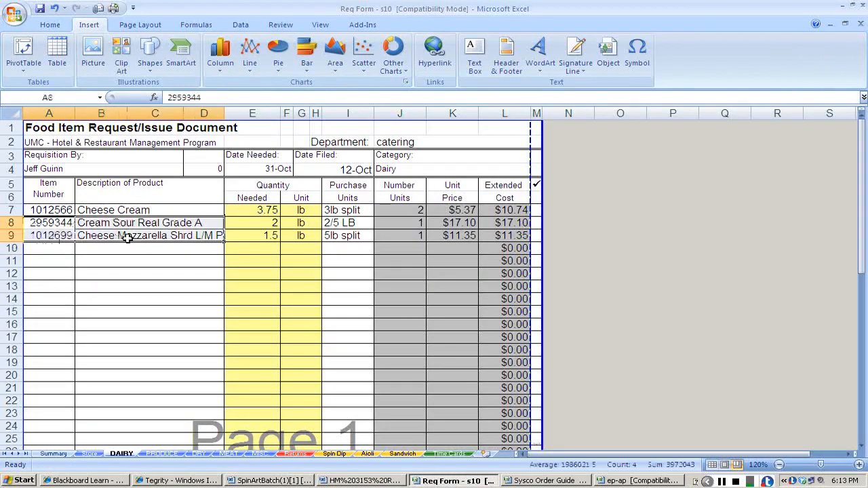
key("ctrl+c")
key("alt+Tab")
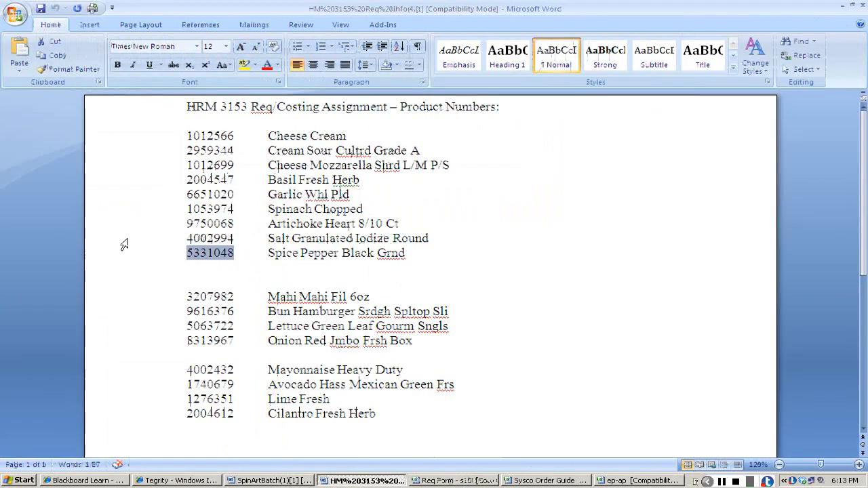
key("alt+Tab")
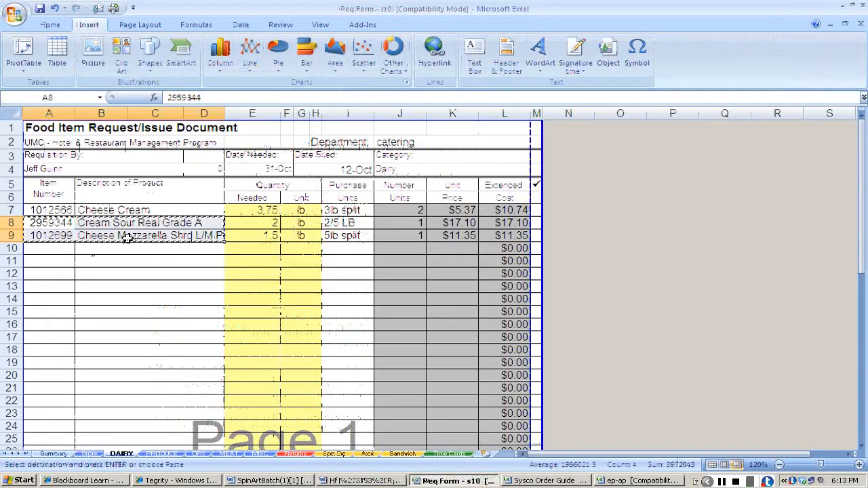
left_click(332, 454)
left_click(59, 217)
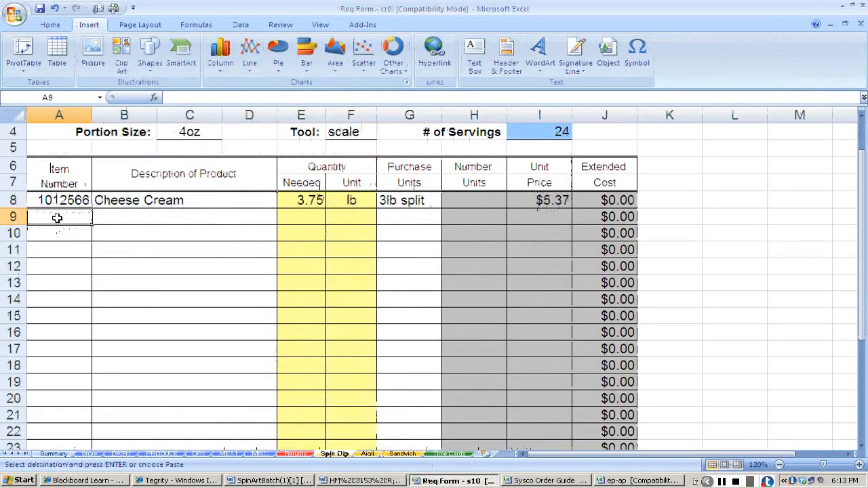
key("ctrl+v")
Check the sour cream quantity on the Dairy sheet and enter 2 lb as its quantity needed in row 9 of the Spin Dip sheet.
left_click(303, 217)
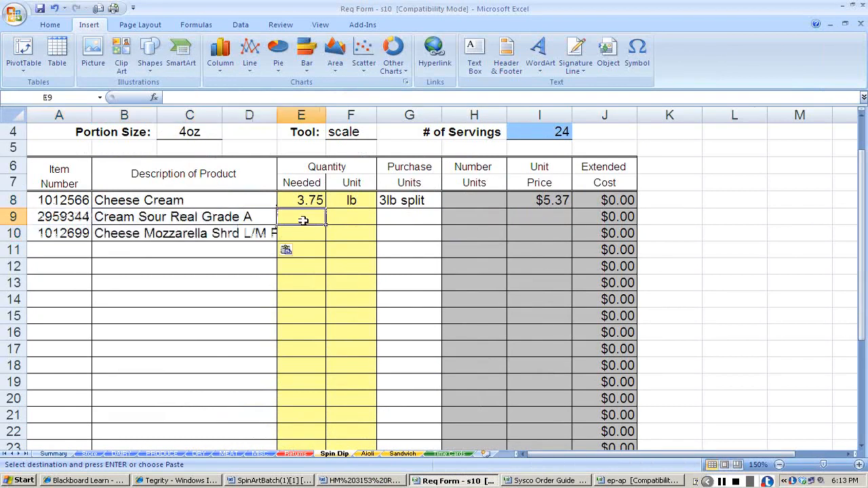
left_click(121, 454)
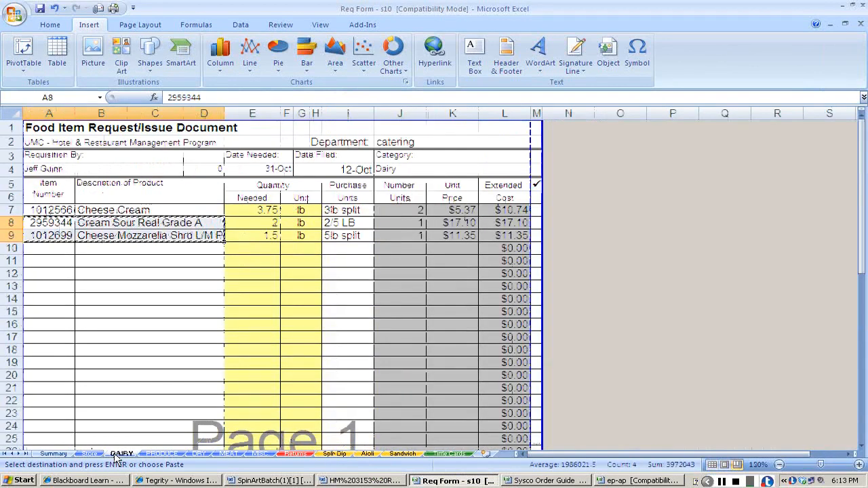
left_click(333, 455)
type("2")
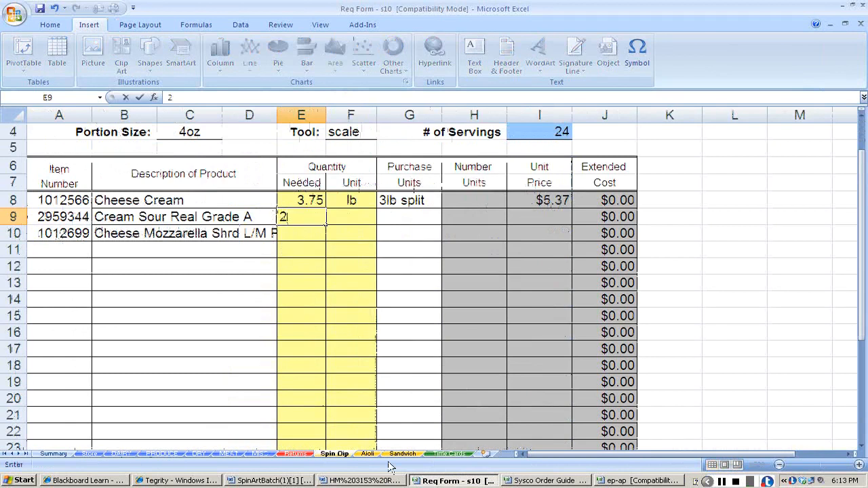
key("Tab")
type("lb")
key("Return")
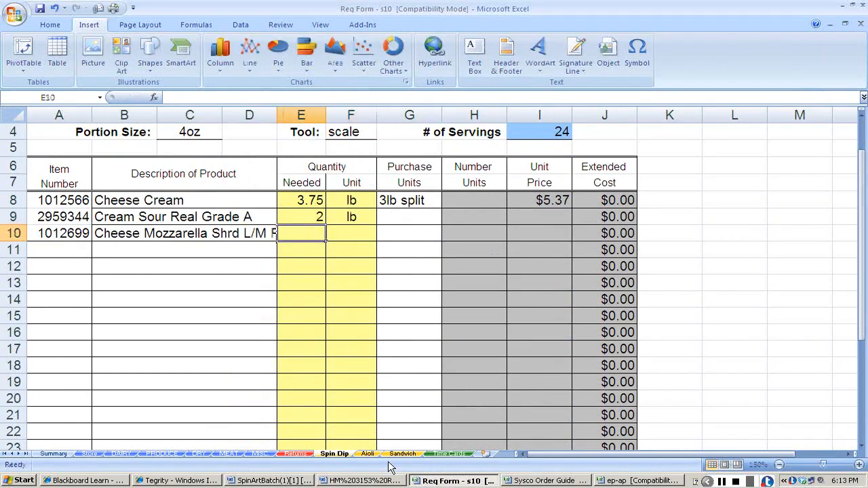
Enter 1.5 lb as the mozzarella's quantity needed in row 10 of the Spin Dip sheet.
type("1.5")
key("Tab")
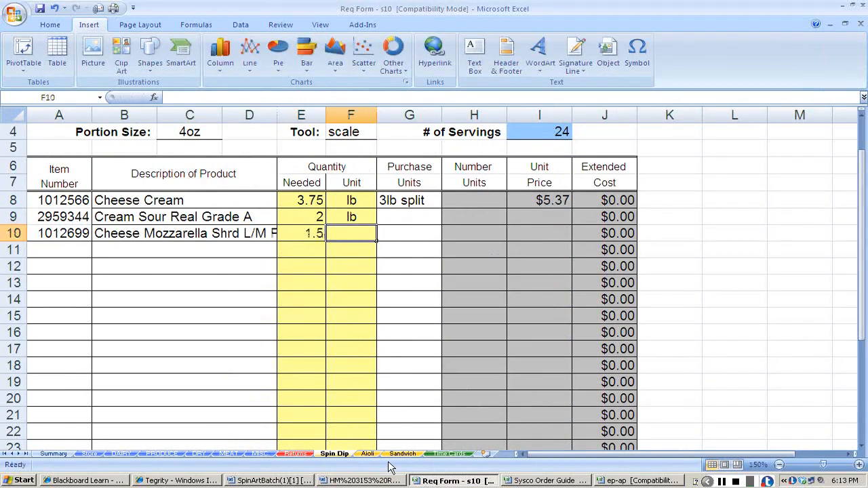
type("lb")
key("Tab")
Copy the purchase units 3lb split, 2/5 LB and 5lb split from the Dairy sheet into rows 8 to 10 of the Spin Dip sheet.
key("Up")
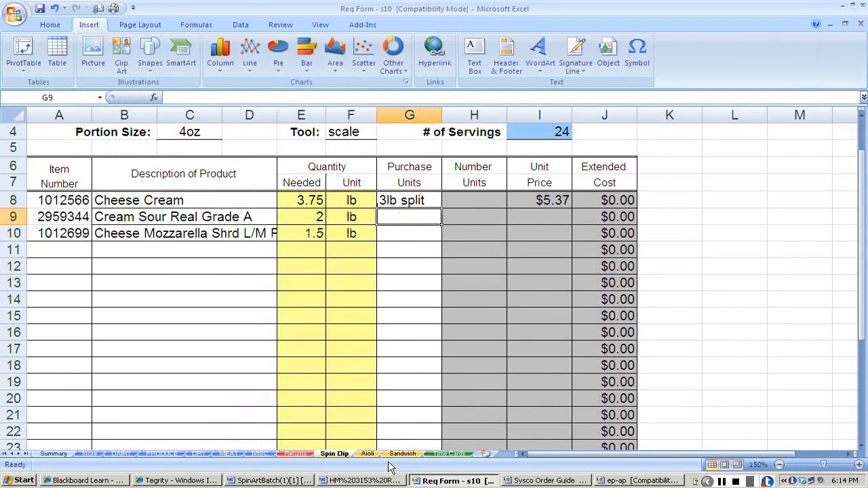
left_click(122, 454)
left_click_drag(346, 210, 344, 236)
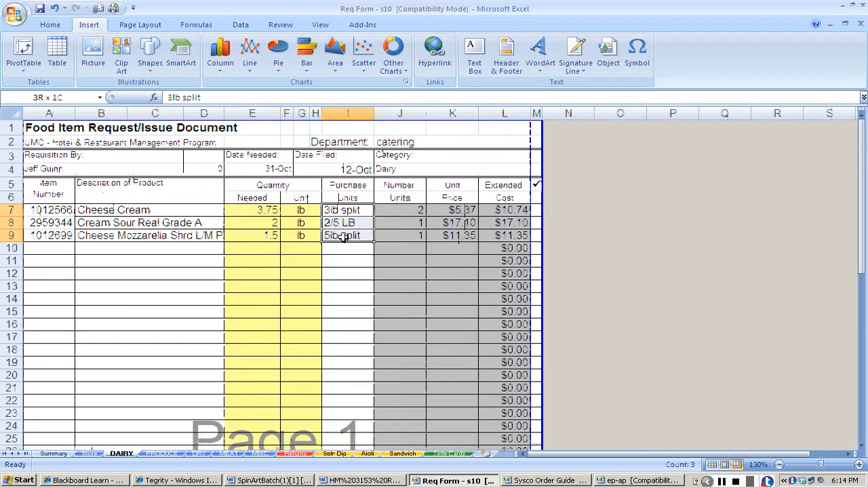
left_click(335, 453)
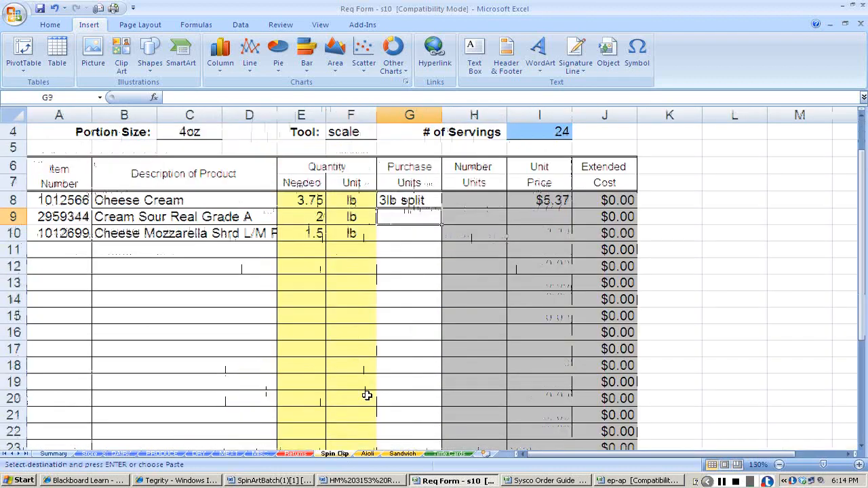
left_click(407, 199)
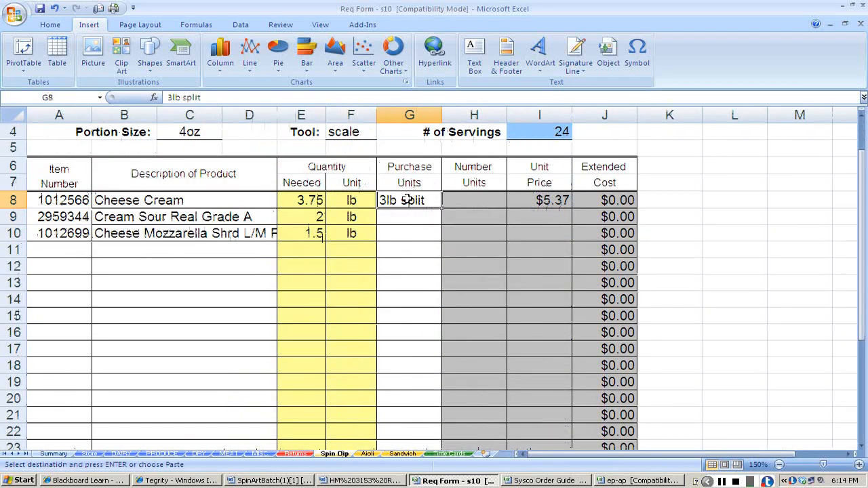
key("ctrl+v")
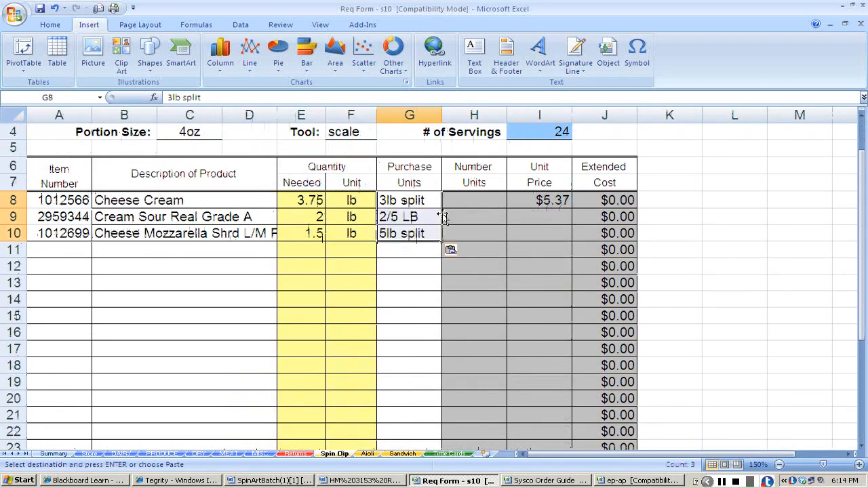
Copy the unit prices 5.37, 17.10 and 11.35 from the Dairy sheet into Spin Dip rows 8 to 10 and select row 11's item number cell.
left_click(122, 454)
left_click_drag(459, 209, 450, 235)
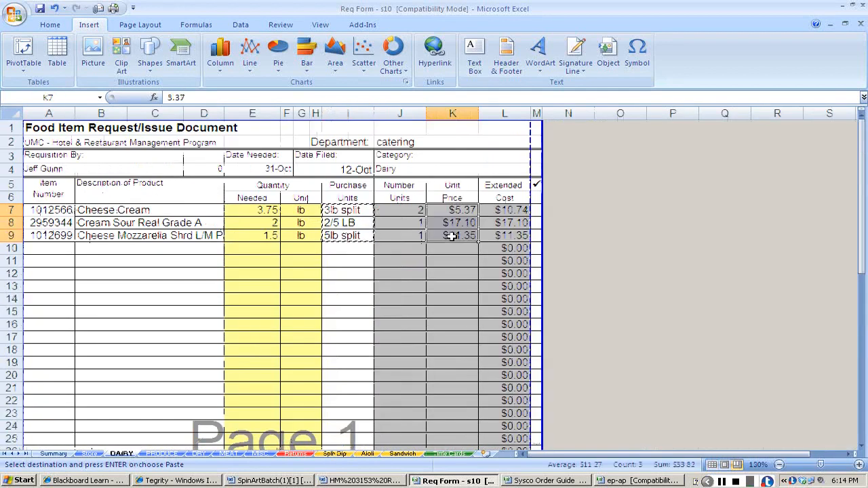
left_click(335, 454)
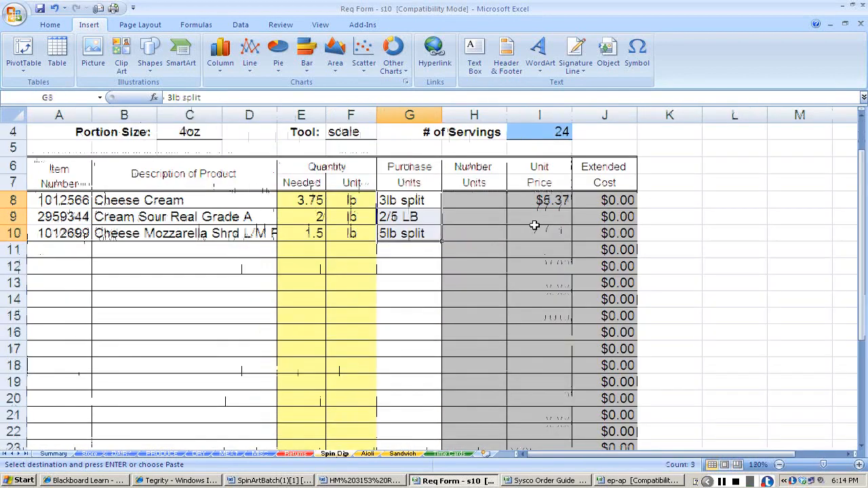
left_click(556, 198)
key("ctrl+v")
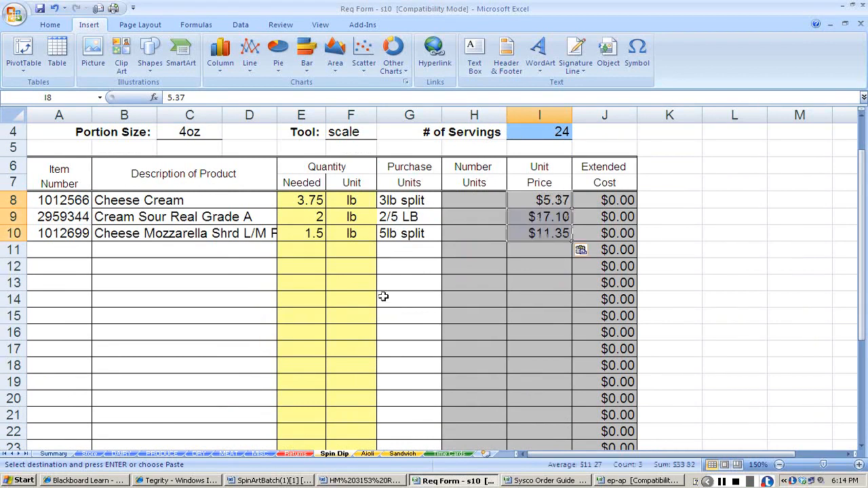
left_click(64, 248)
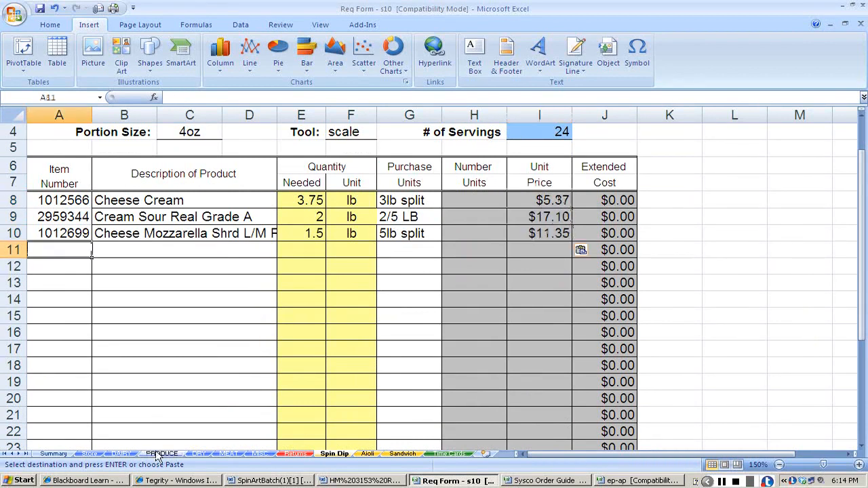
key("alt+Tab")
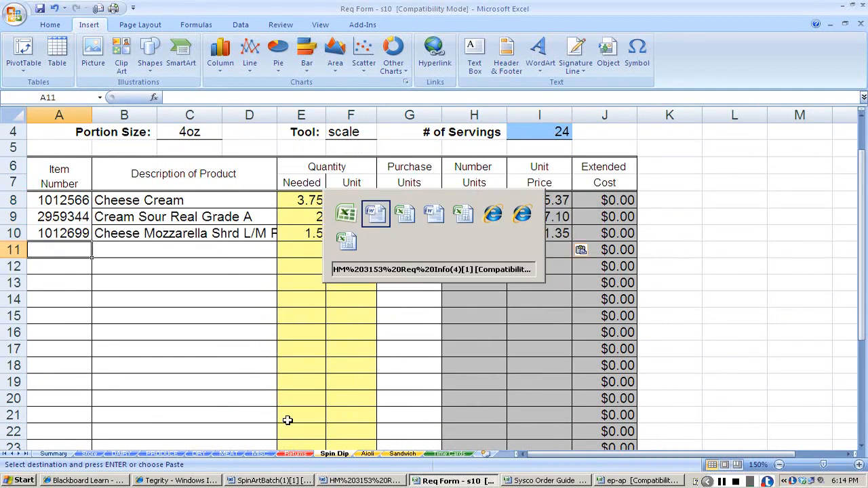
key("alt+Tab")
key("alt+Tab")
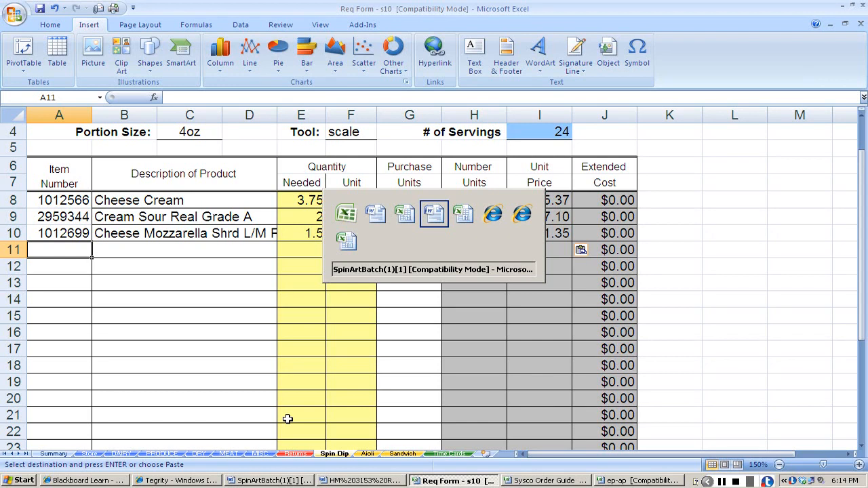
Copy the item numbers and descriptions of basil, garlic and spinach from the Produce sheet into rows 11 to 13 of the Spin Dip sheet.
left_click(162, 453)
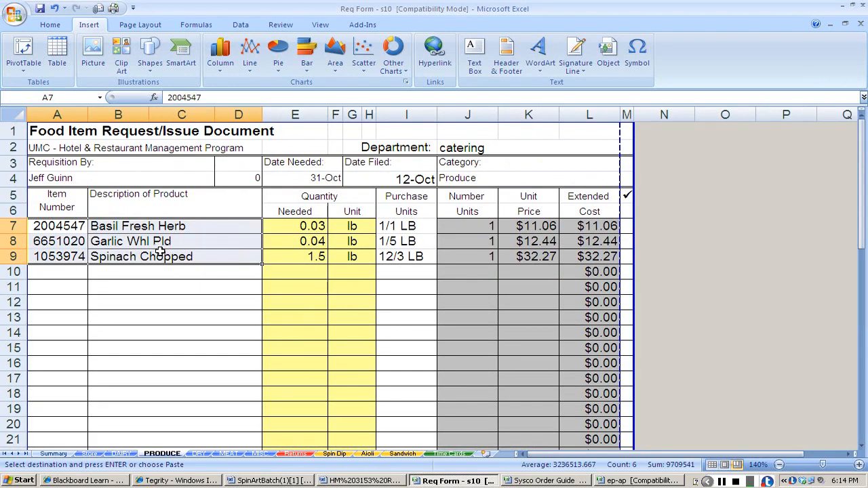
left_click(334, 453)
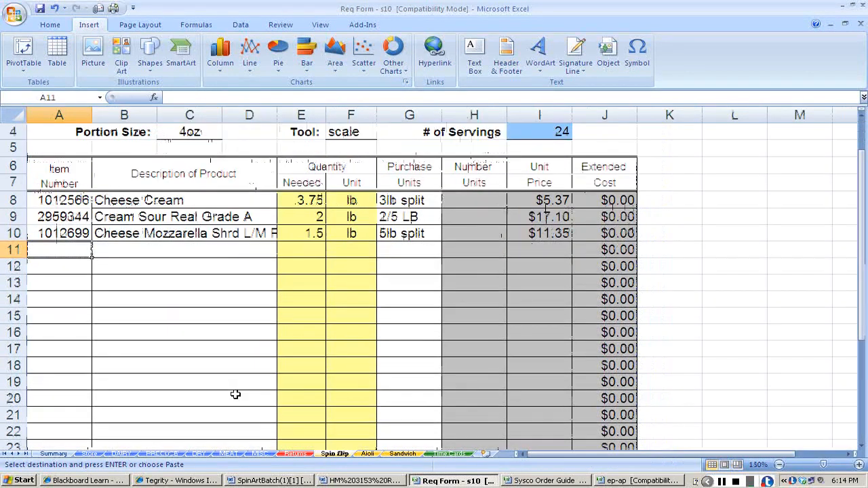
type("2004547\tBasil Fresh Herb 6651020\tGarlic Whl Pld 1053974\tSpinach Chopped")
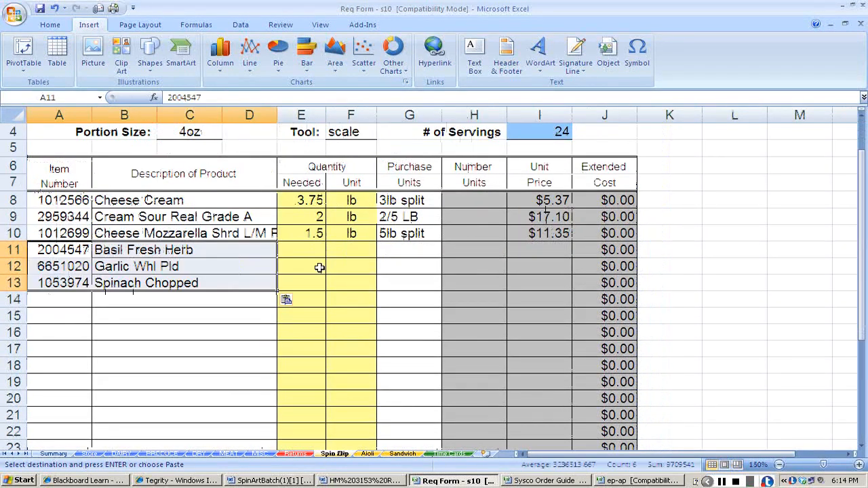
Copy the purchase units 1/1 LB, 1/5 LB and 12/3 LB from the Produce sheet into rows 11 to 13 of the Spin Dip sheet.
left_click(409, 250)
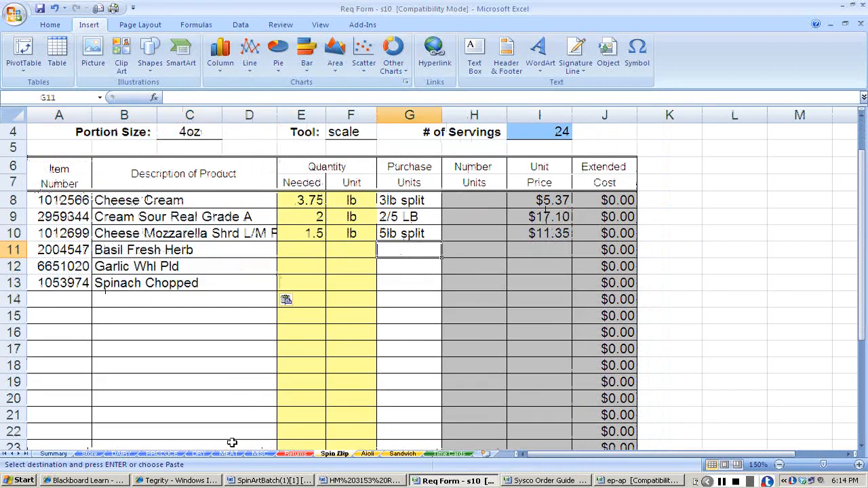
left_click(161, 454)
left_click_drag(382, 227, 396, 259)
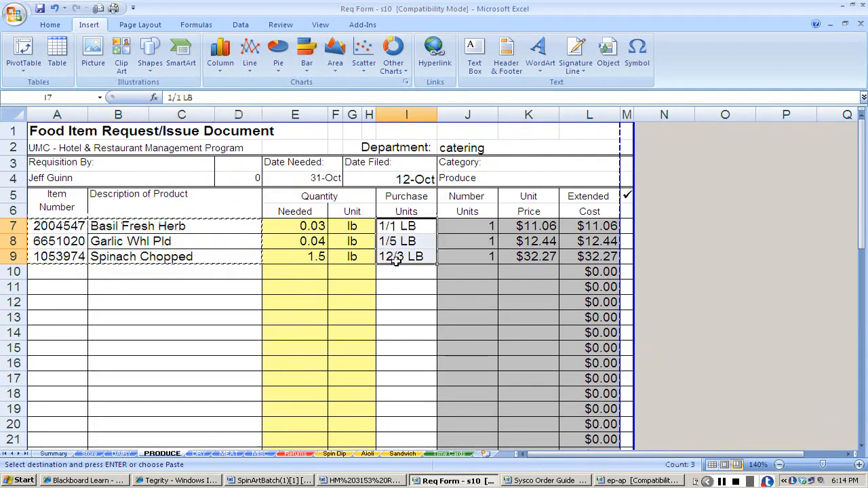
key("ctrl+c")
left_click(334, 453)
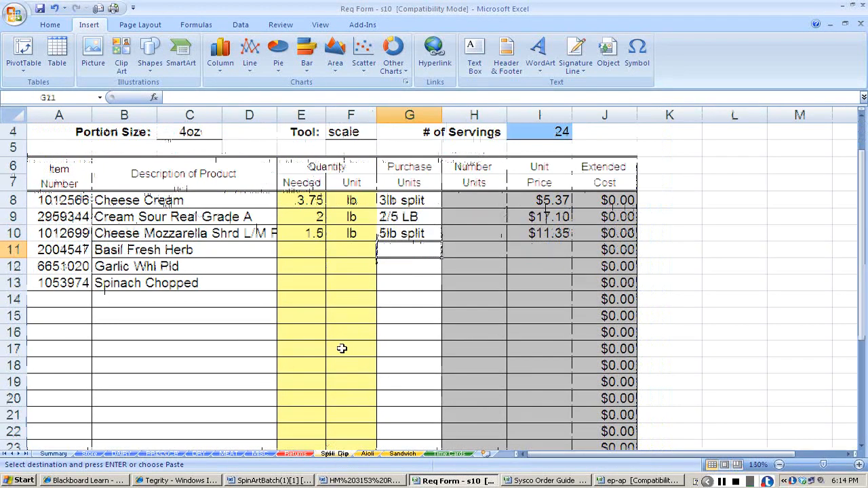
key("ctrl+v")
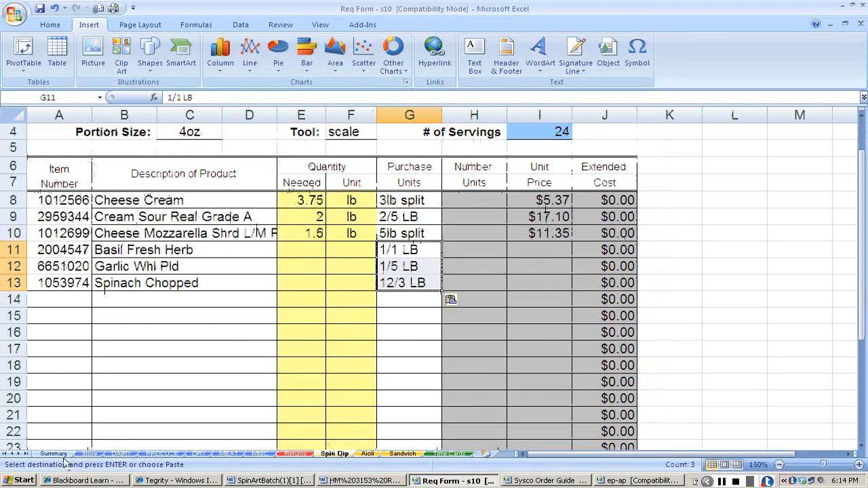
Copy the unit prices 11.06, 12.44 and 32.27 from the Produce sheet into rows 11 to 13 of the Spin Dip sheet.
left_click(144, 455)
left_click_drag(529, 226, 535, 255)
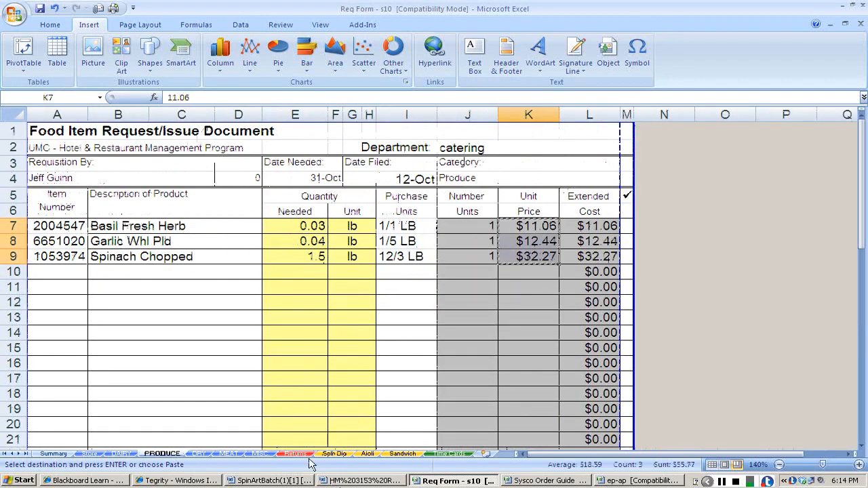
left_click(334, 453)
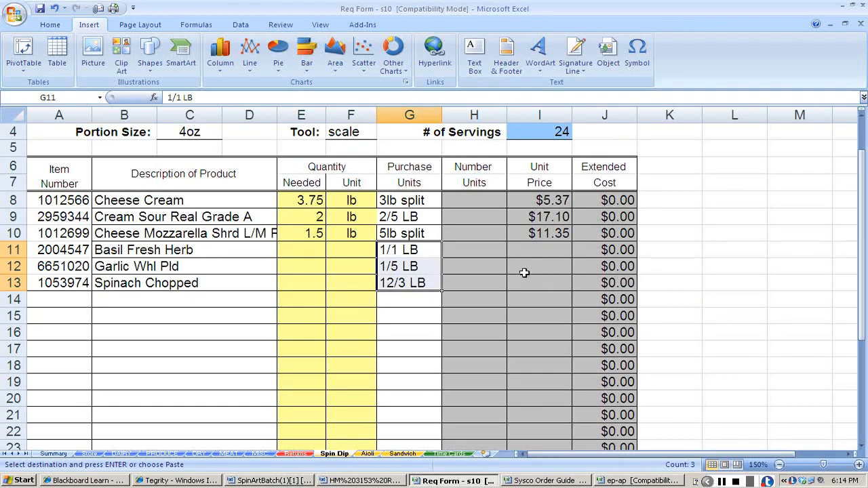
left_click(529, 250)
key("ctrl+v")
Check the produce quantities on the Produce sheet and enter 0.03 lb as the basil's quantity needed in row 11 of the Spin Dip sheet.
left_click(305, 248)
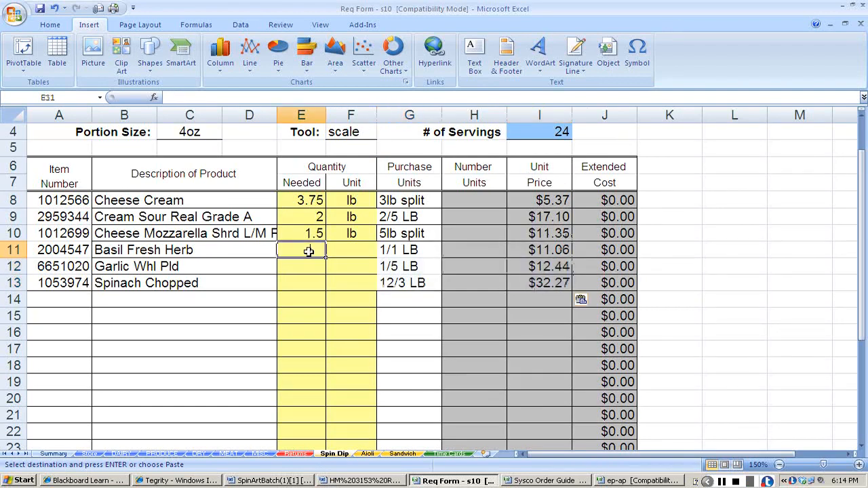
left_click(174, 454)
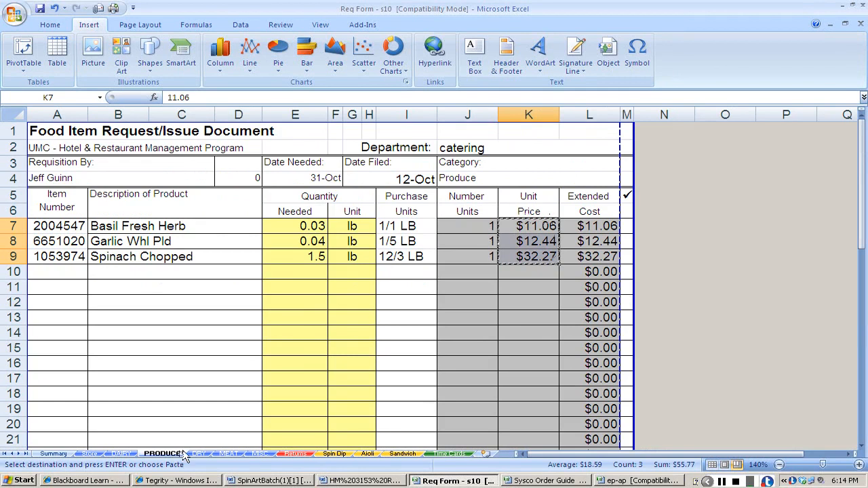
left_click(334, 454)
type(".03")
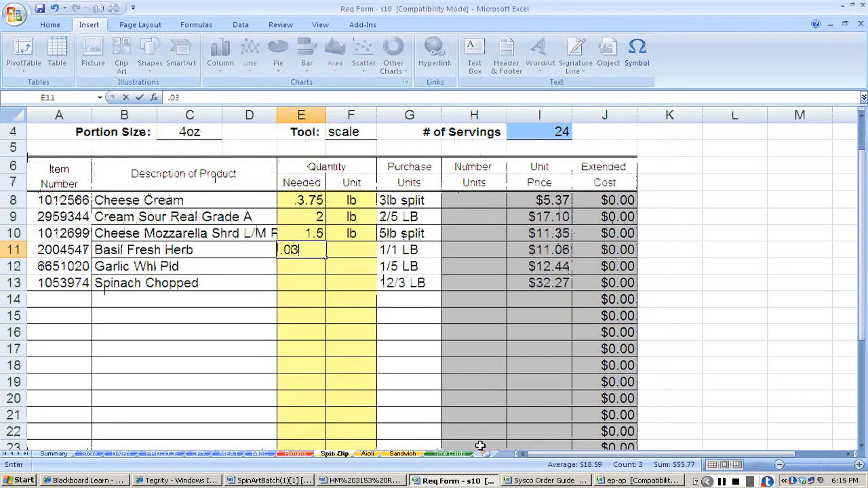
key("Tab")
type("l")
key("Return")
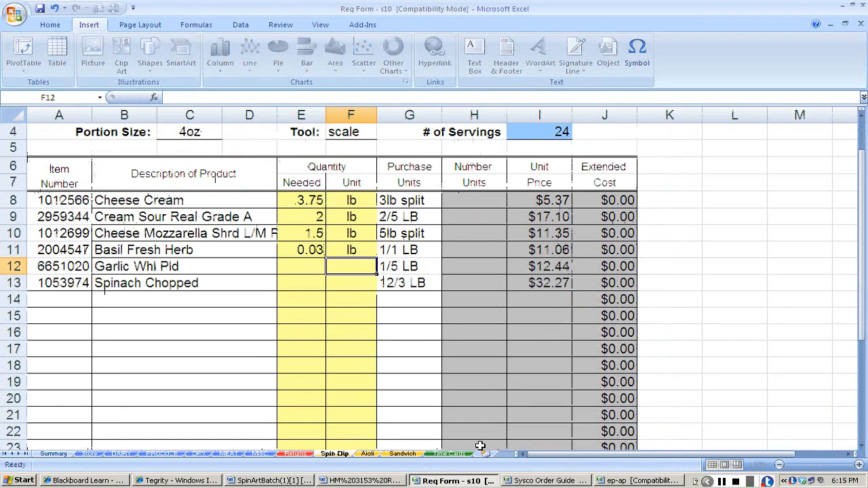
Enter the quantities needed for garlic as 0.04 lb and chopped spinach as 1.5 lb in rows 12 and 13.
type(".04")
key("Tab")
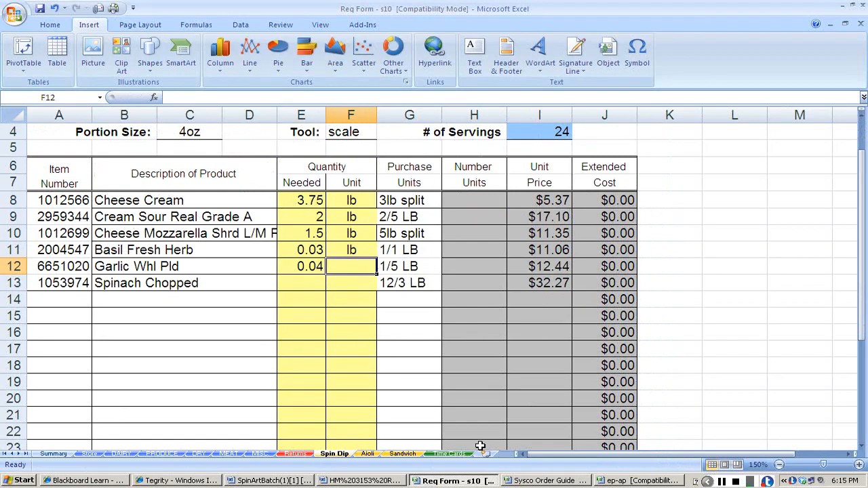
type("lb")
key("Return")
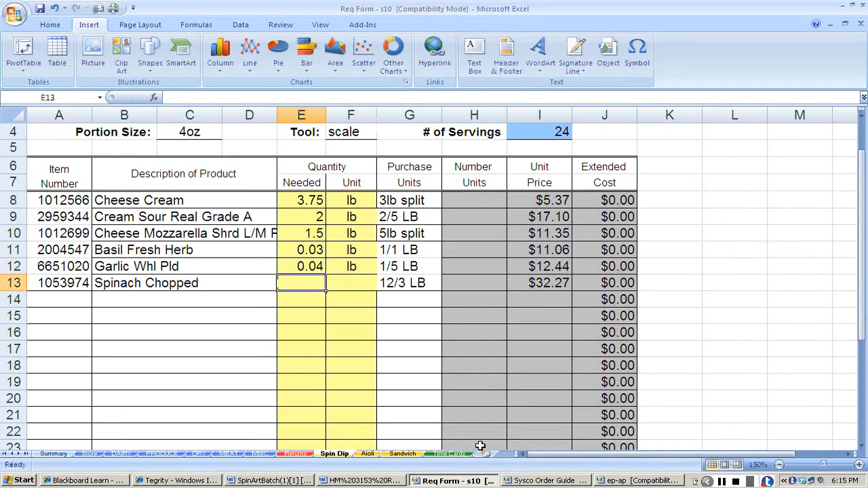
type("1.5")
key("Tab")
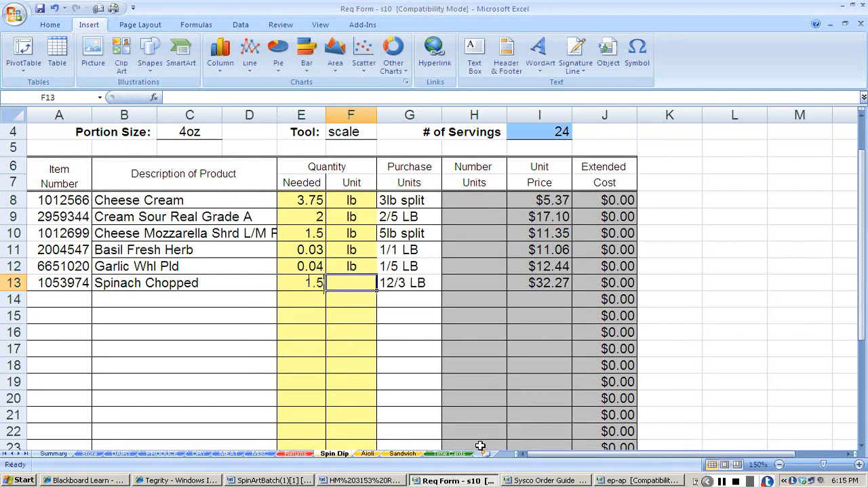
type("lb")
key("Return")
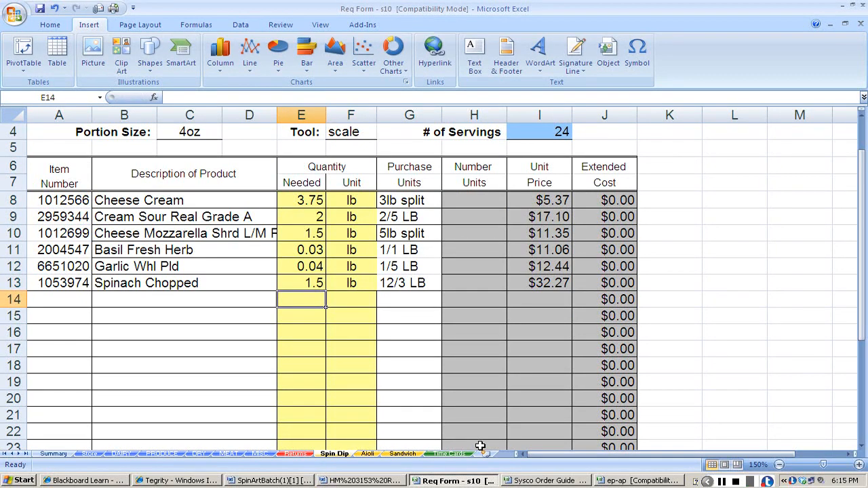
Copy the item numbers and descriptions of artichoke heart, salt and black pepper from the Dry sheet into rows 14 to 16 of the Spin Dip sheet.
left_click(199, 453)
left_click_drag(72, 258, 211, 293)
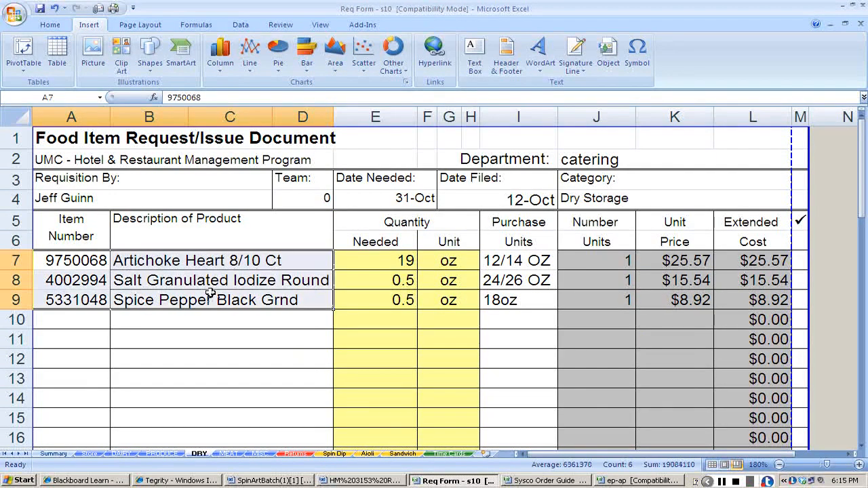
key("ctrl+c")
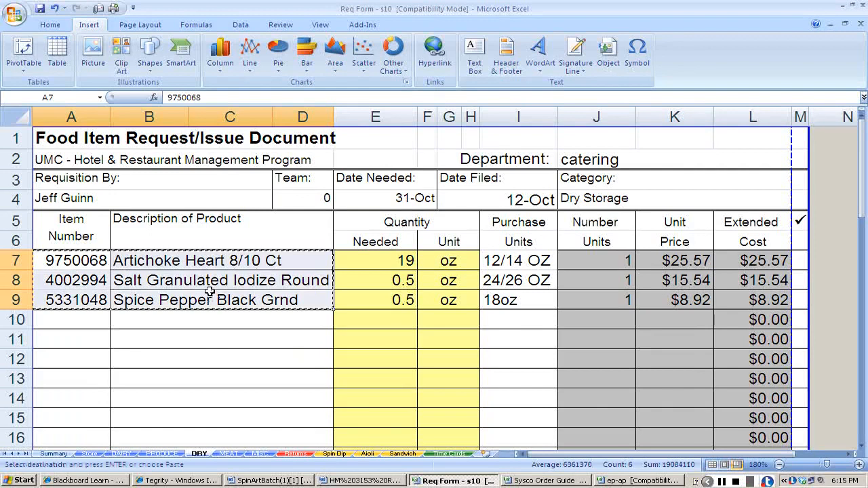
left_click(334, 453)
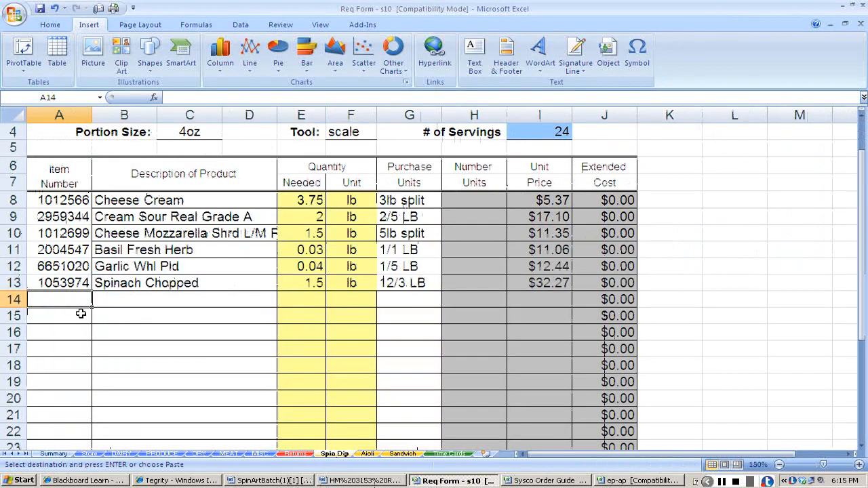
key("ctrl+v")
Copy purchase units 12/14 OZ, 24/26 OZ and 18oz and unit prices 25.57, 15.54 and 8.92 from the Dry sheet into Spin Dip rows 14 to 16.
left_click(403, 299)
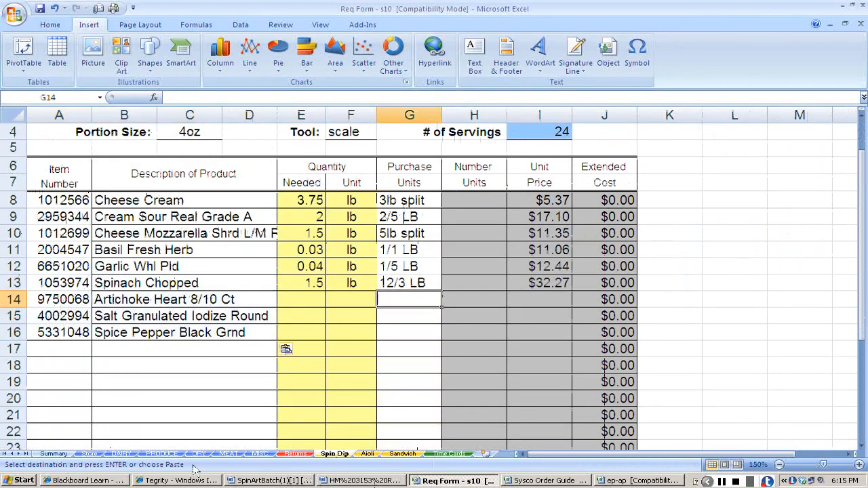
left_click(199, 453)
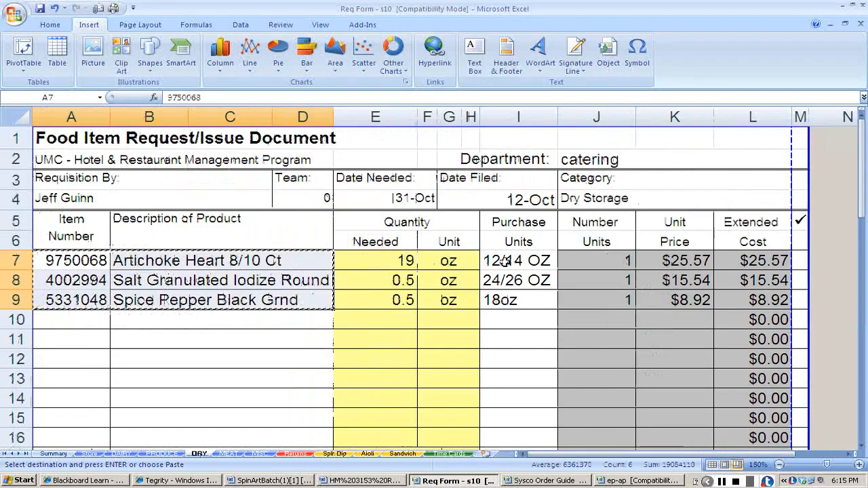
left_click_drag(504, 263, 506, 297)
key("ctrl+c")
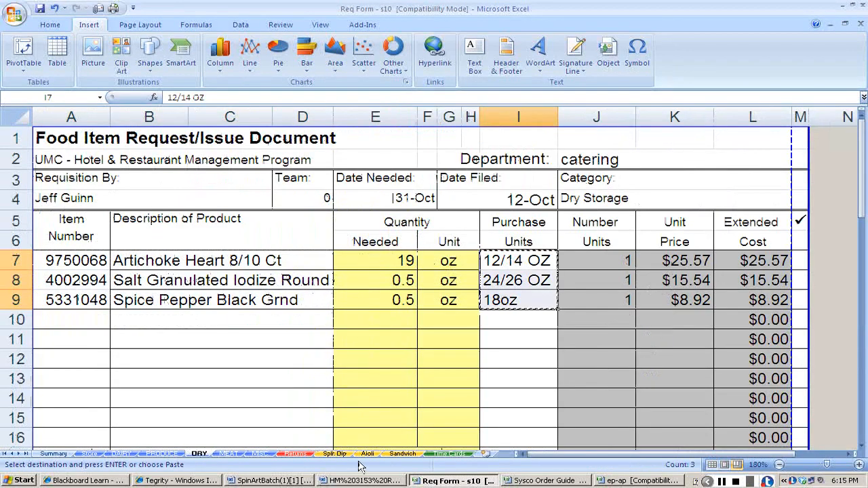
left_click(334, 453)
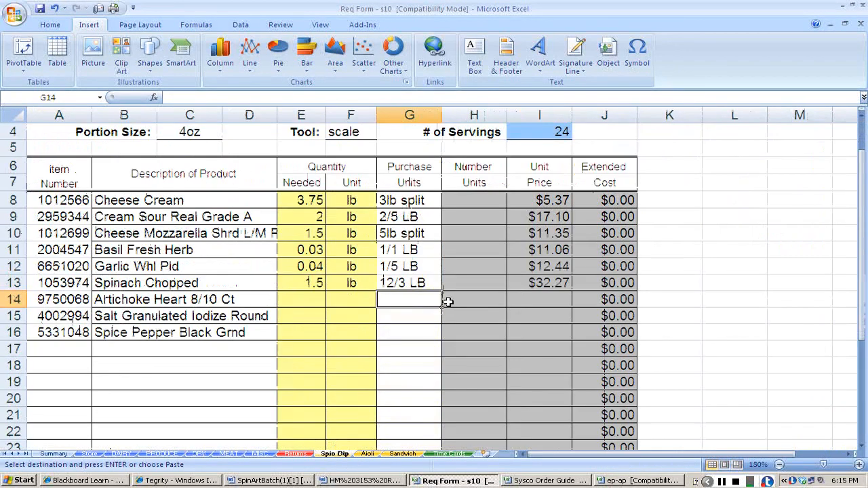
key("ctrl+v")
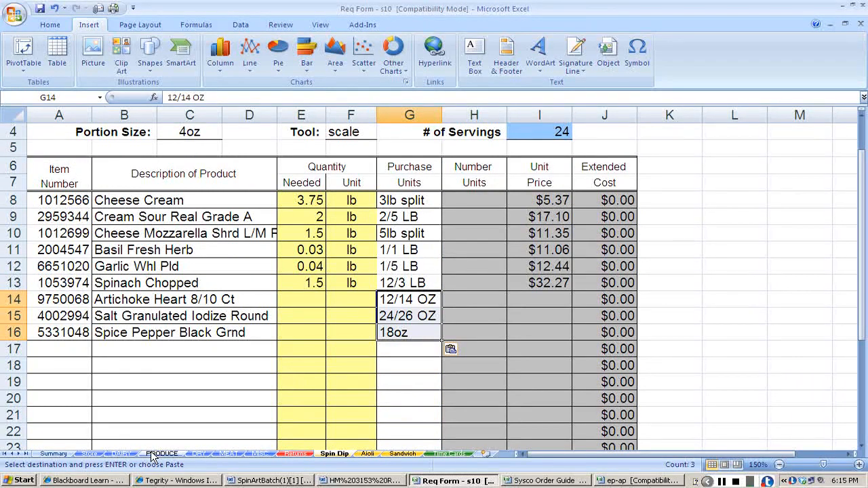
left_click(552, 297)
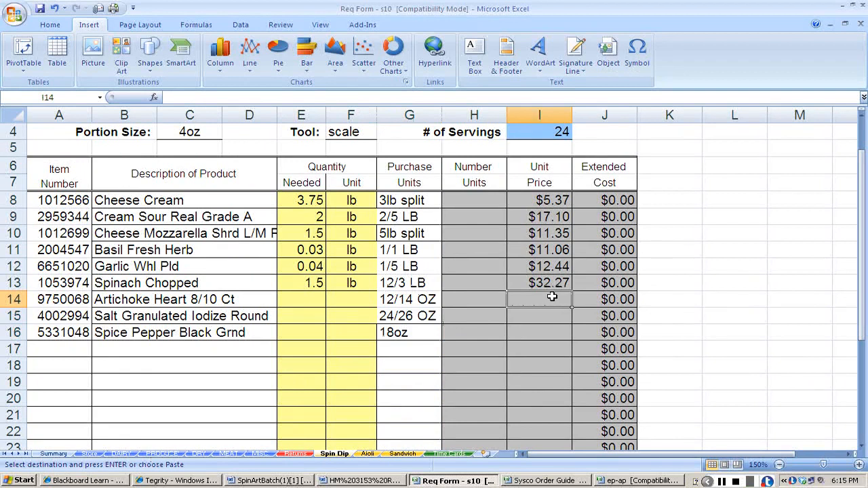
key("ctrl+v")
Enter 19 oz as the artichoke heart's quantity needed in row 14 of the Spin Dip sheet.
left_click(317, 300)
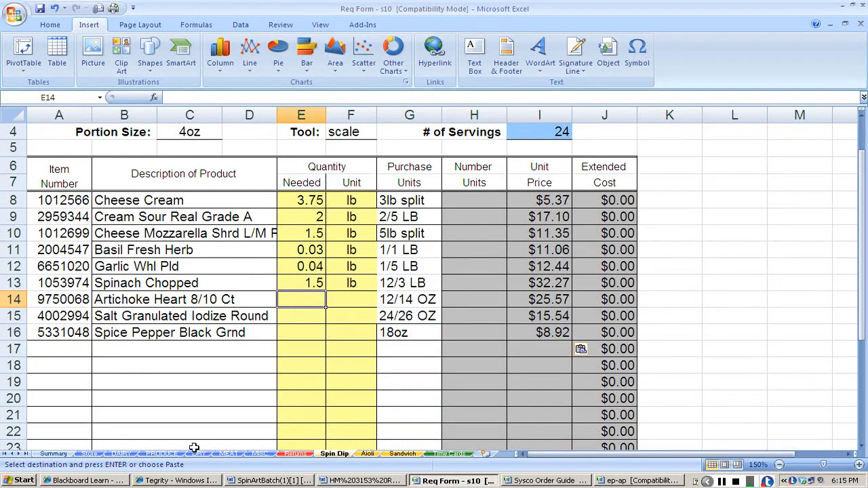
type("19")
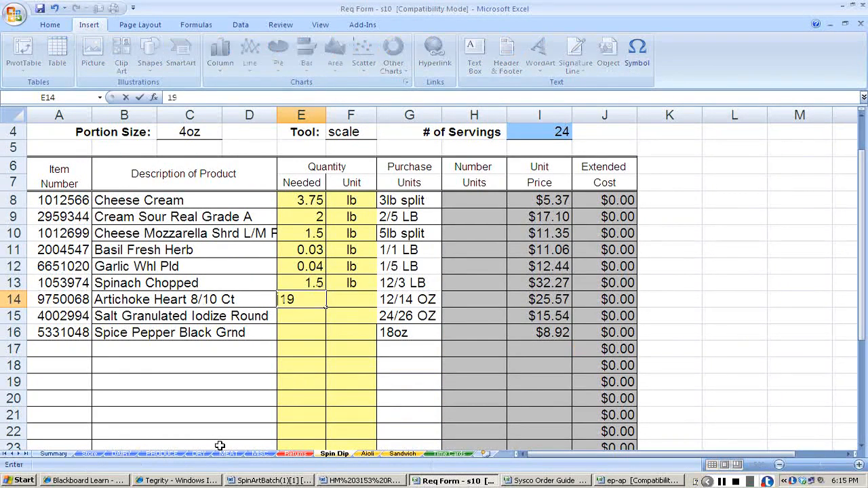
key("Tab")
type("oz")
key("Return")
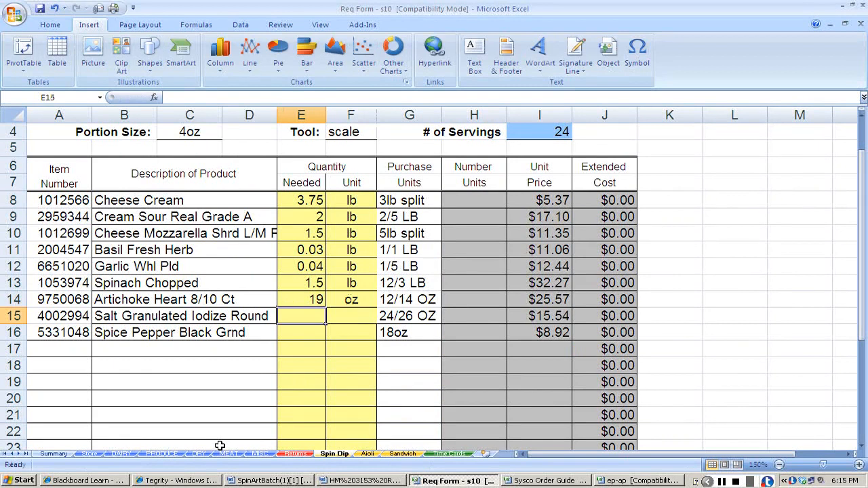
Enter 0.5 oz as the quantity needed for both salt and black pepper in rows 15 and 16, and select row 16's number of units cell.
type(".5")
key("Tab")
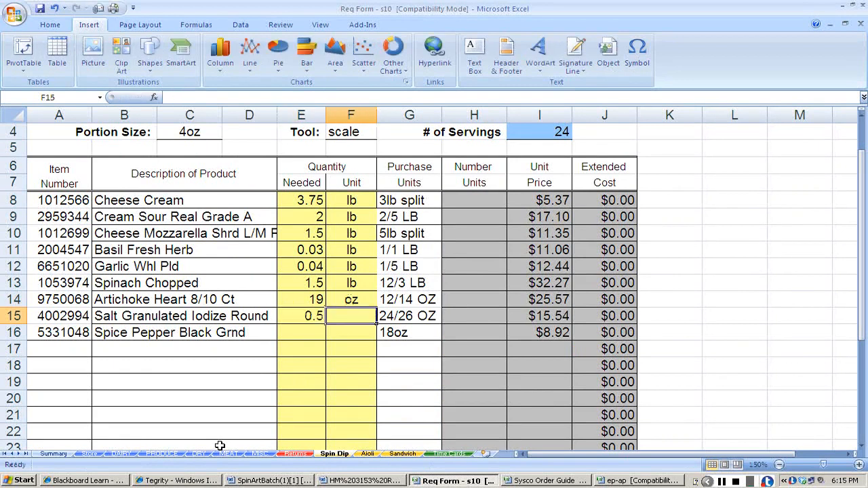
type("oz")
key("Return")
type(".5")
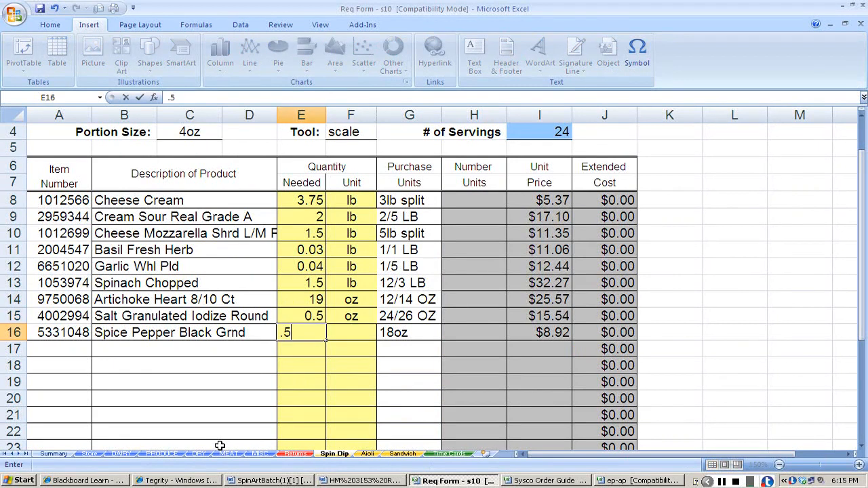
key("Tab")
type("o")
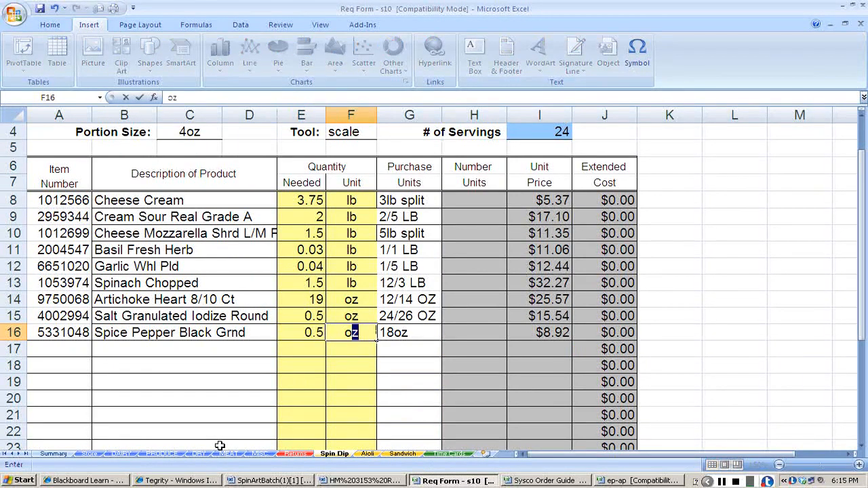
key("Tab")
key("Tab")
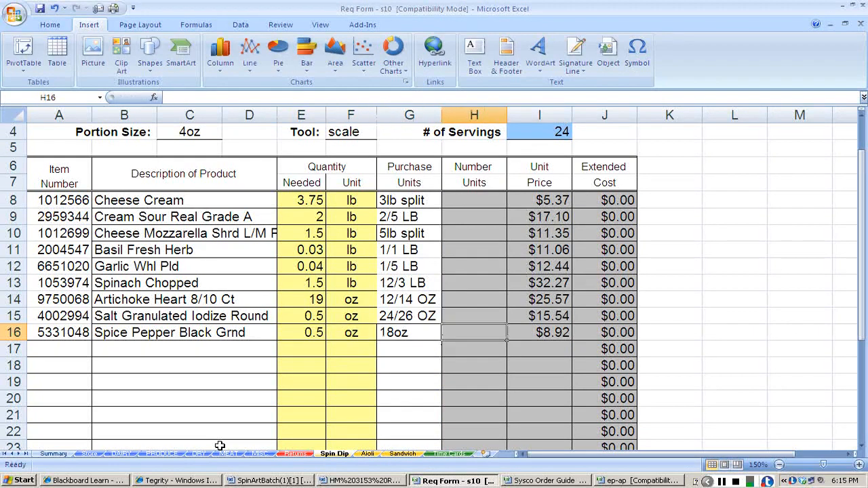
Calculate cream cheese's number of units in row 8 of the Spin Dip sheet as +3.75/3.
key("Right")
key("Up")
key("Up")
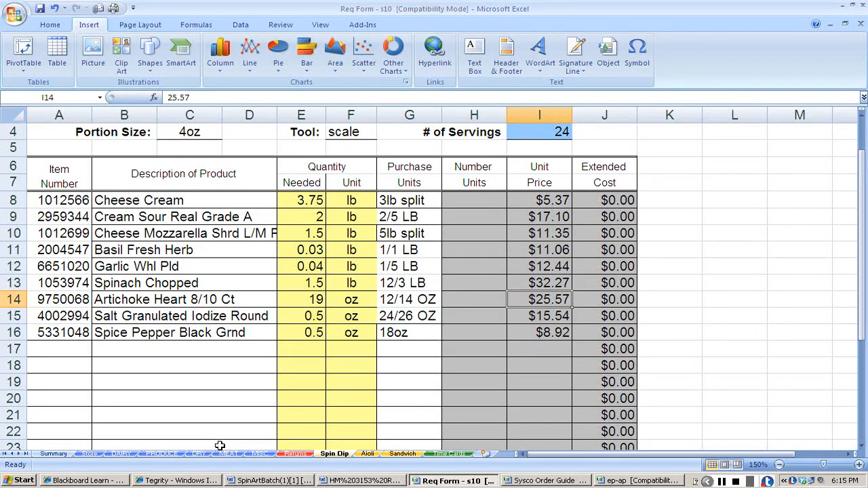
key("Up")
key("Up")
key("Up")
key("Up")
key("Up")
key("Up")
key("Left")
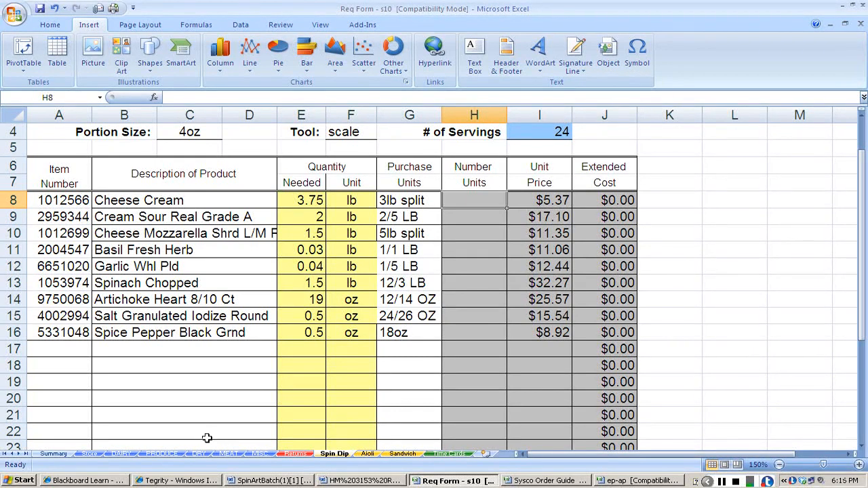
type("+")
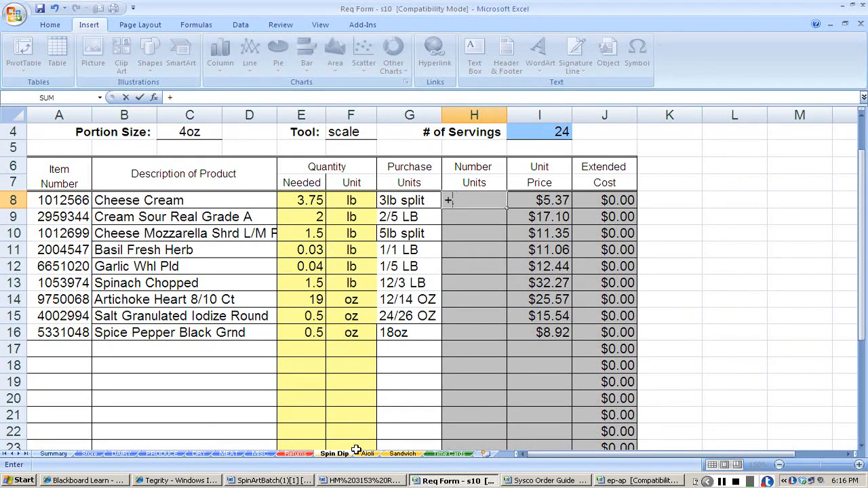
type(".3.75/3")
key("Return")
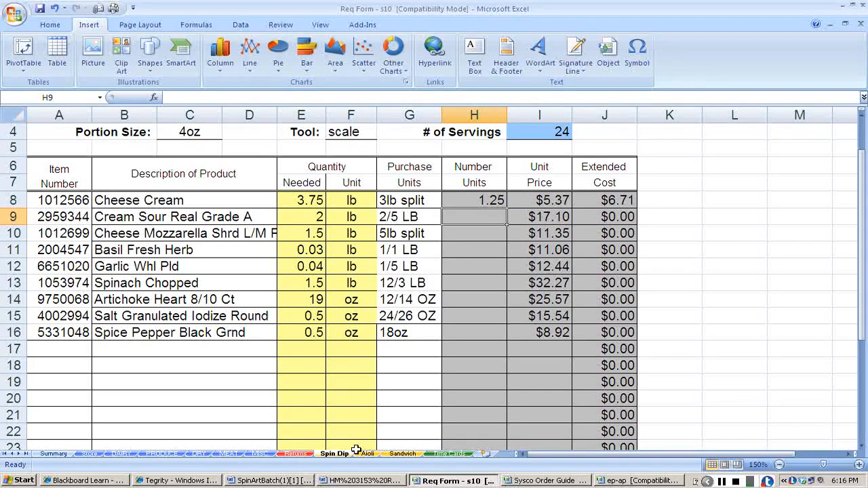
Calculate the number of units for sour cream as +2/10 and for mozzarella as +1.5/5 in rows 9 and 10.
type("+2/10")
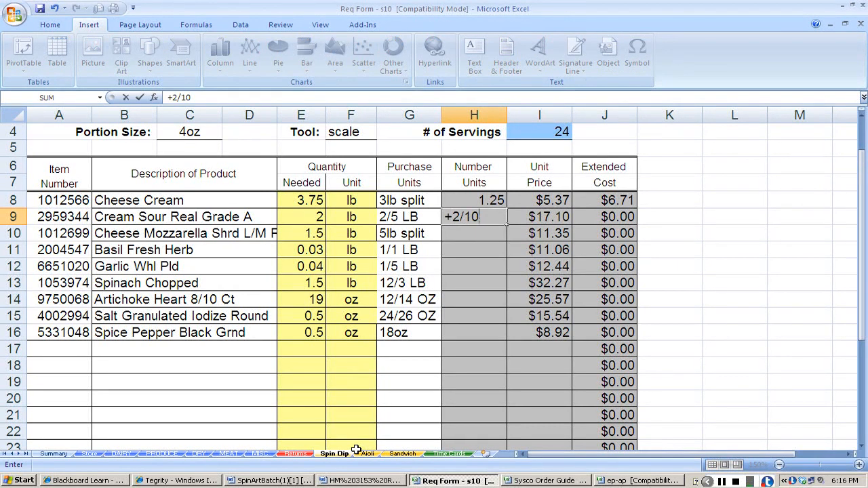
key("Return")
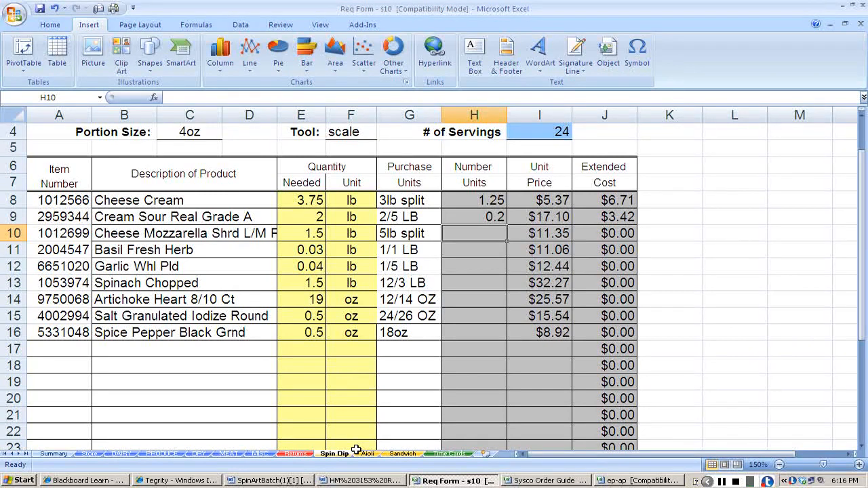
type("+1.5/5")
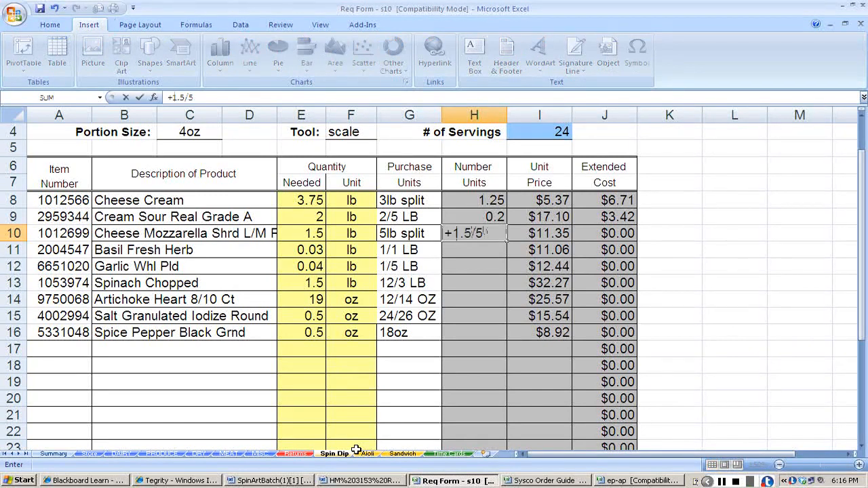
key("Return")
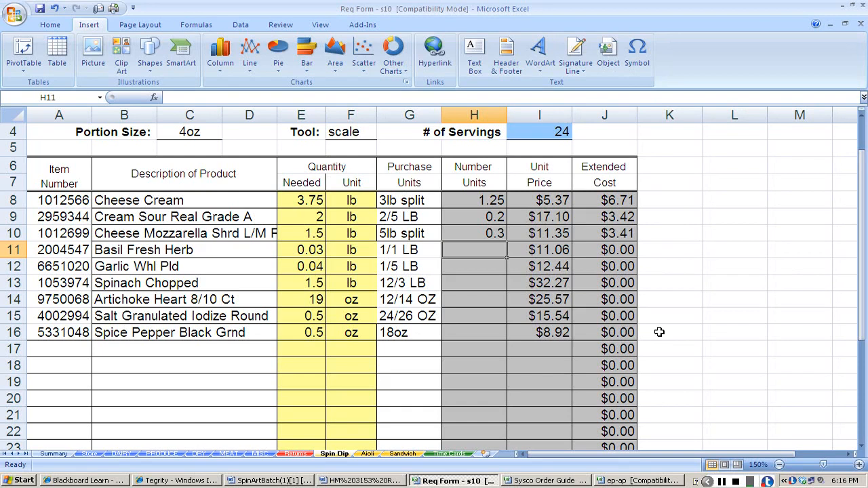
Calculate the number of units for basil as +.03/1 and for garlic as +.04/1 in rows 11 and 12.
type("=.03/1")
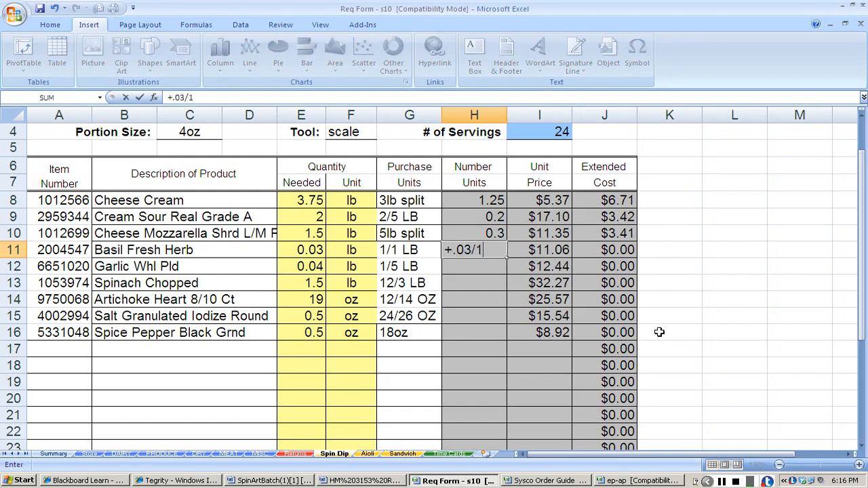
key("Return")
type("+")
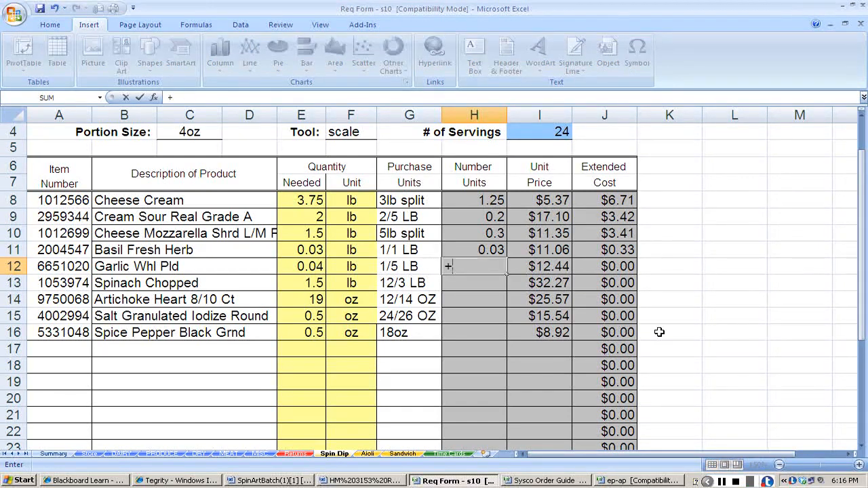
type(".04/1")
key("Return")
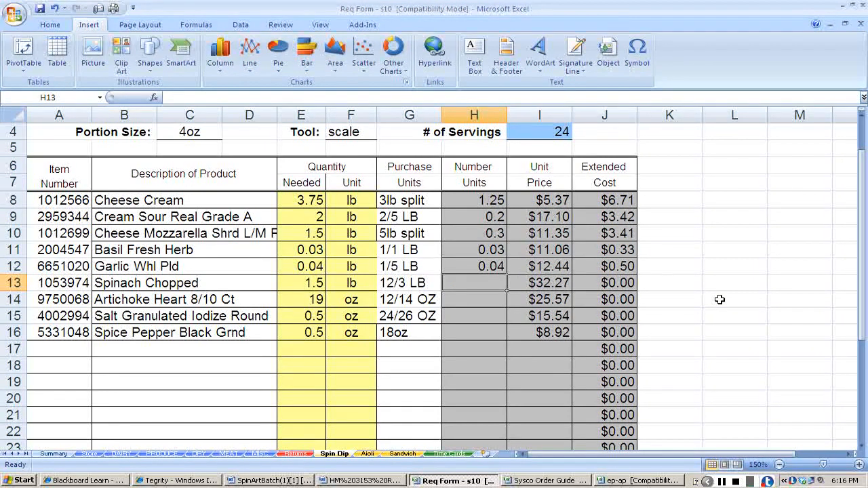
Calculate chopped spinach's number of units in row 13 with the formula +1.5/36.
type("1.5/36")
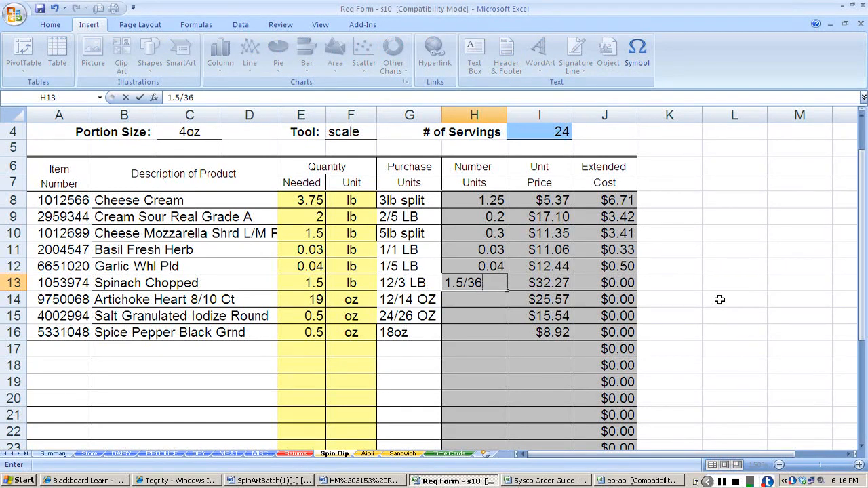
key("ctrl+Return")
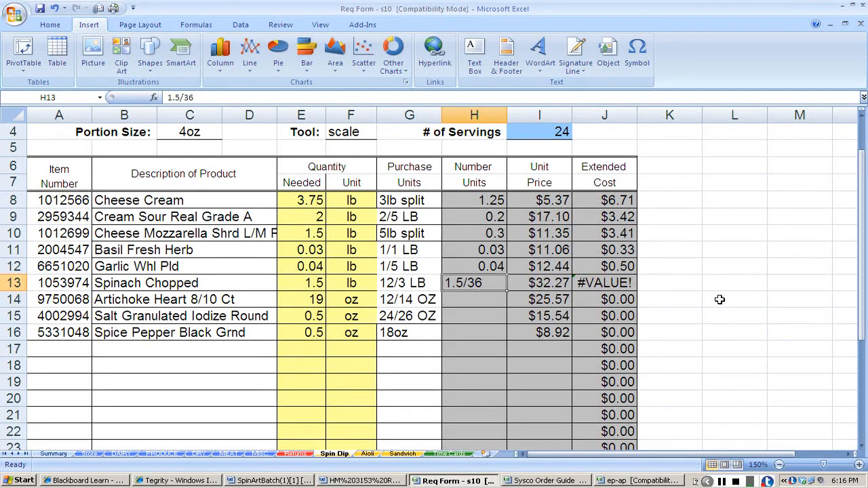
type("+1.5/36")
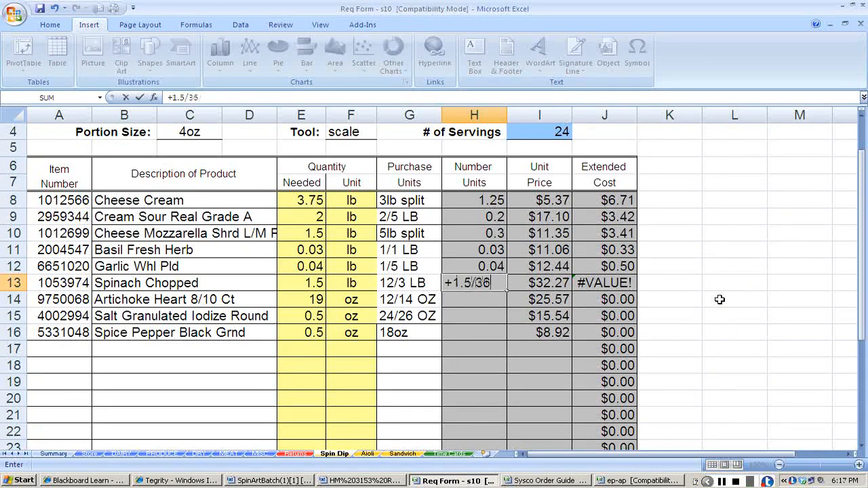
key("Return")
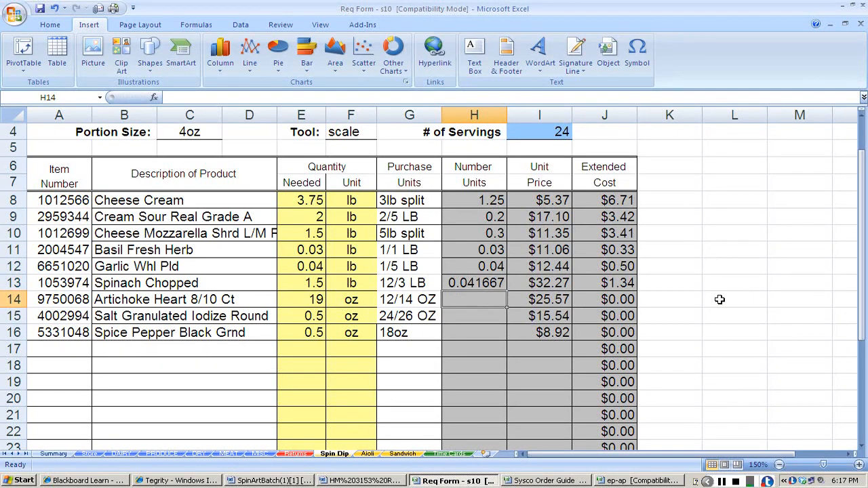
Calculate artichoke heart's number of units in row 14 with the formula +19/(12*14).
type("+19")
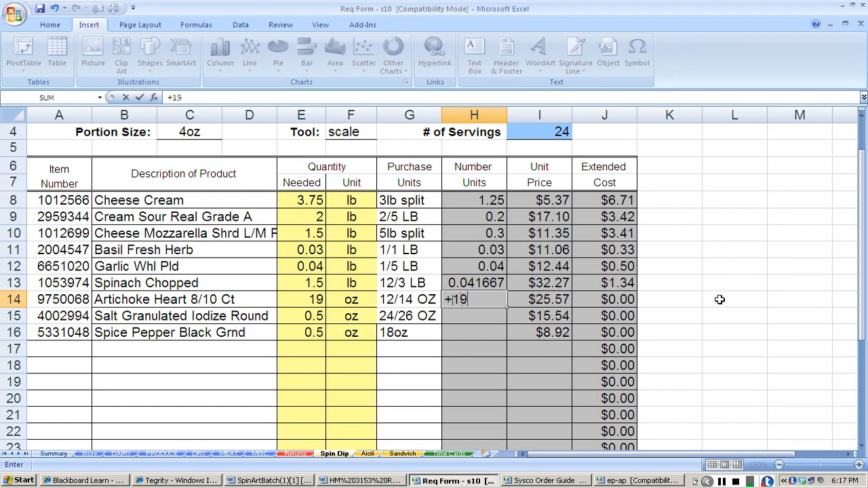
type("/(12*14")
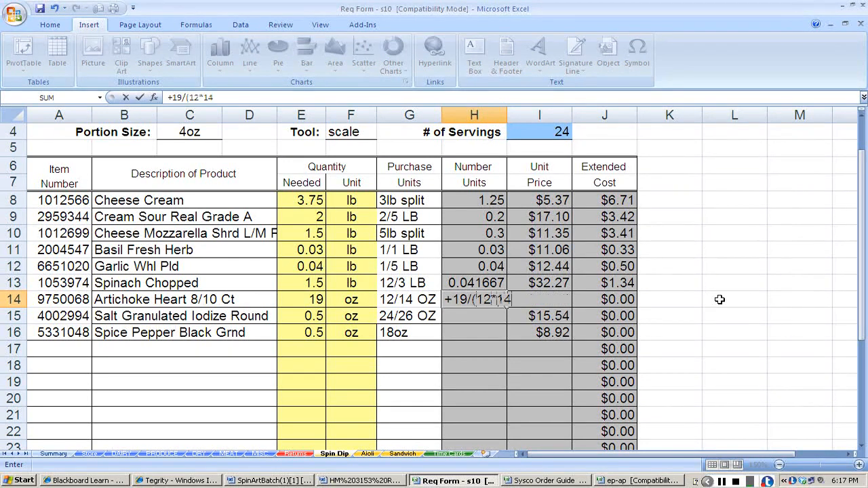
type(")")
key("Return")
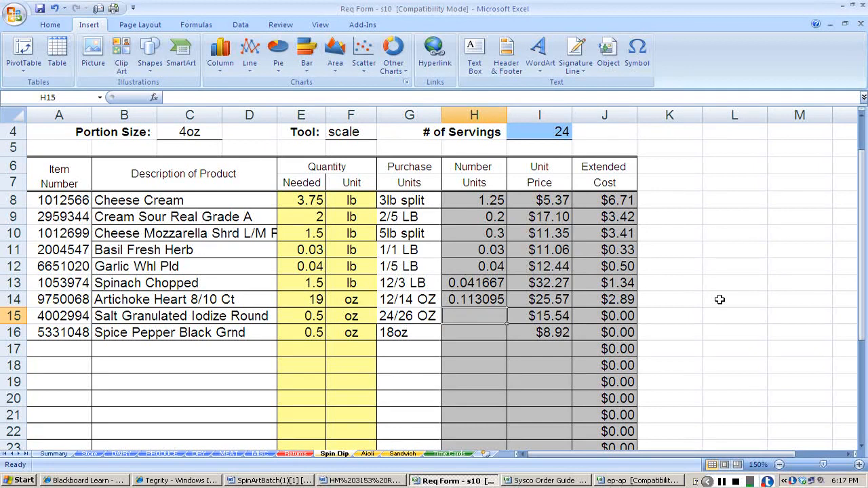
Calculate the number of units for salt as +.5/(24*26) and for black pepper as +.5/18 in rows 15 and 16.
type("+.5/(")
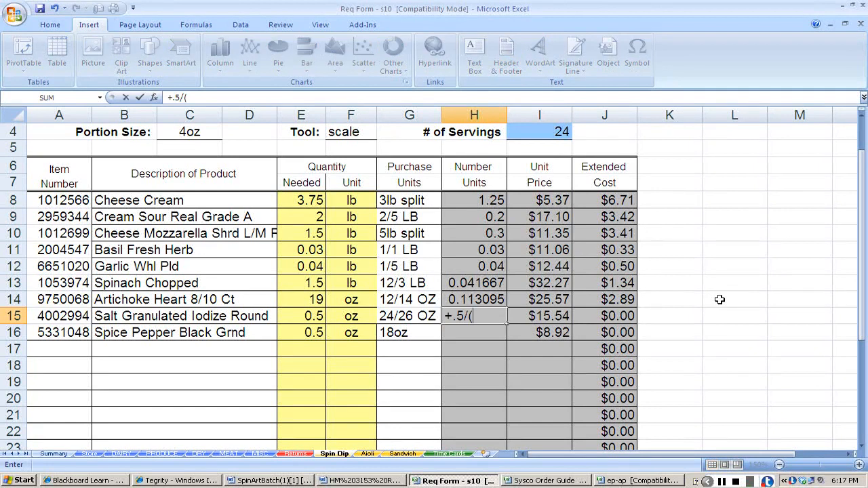
type("24*26")
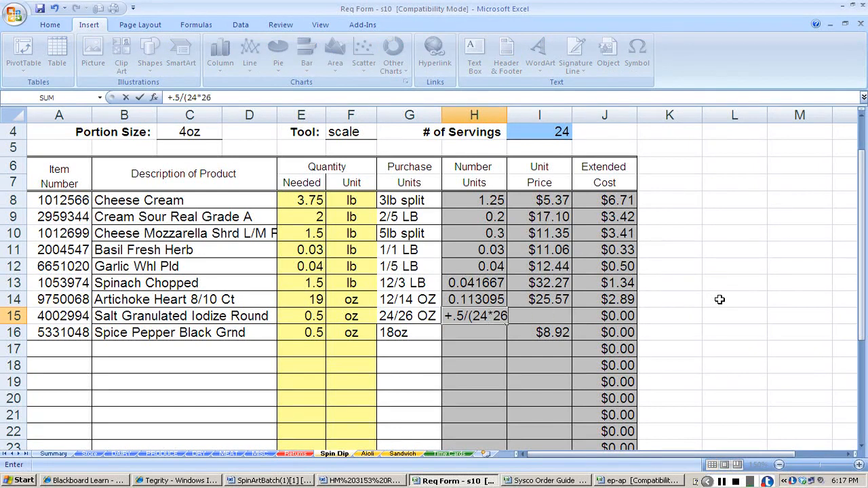
type(")")
key("Return")
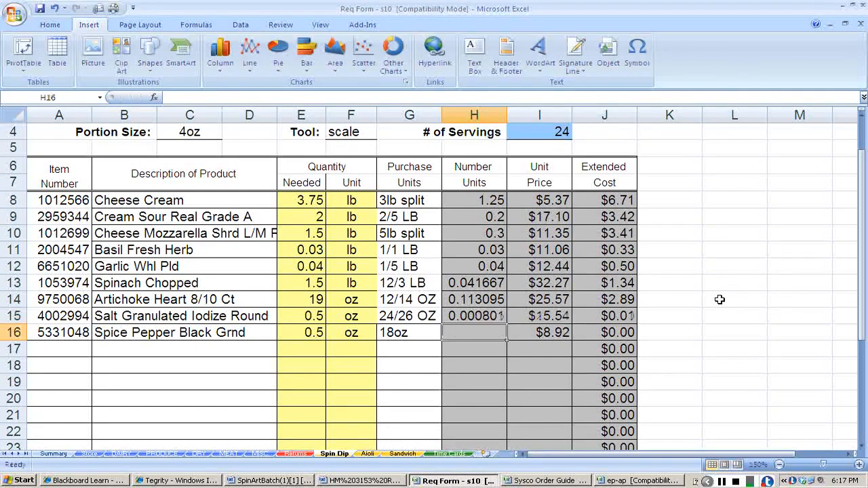
type("+.5/18")
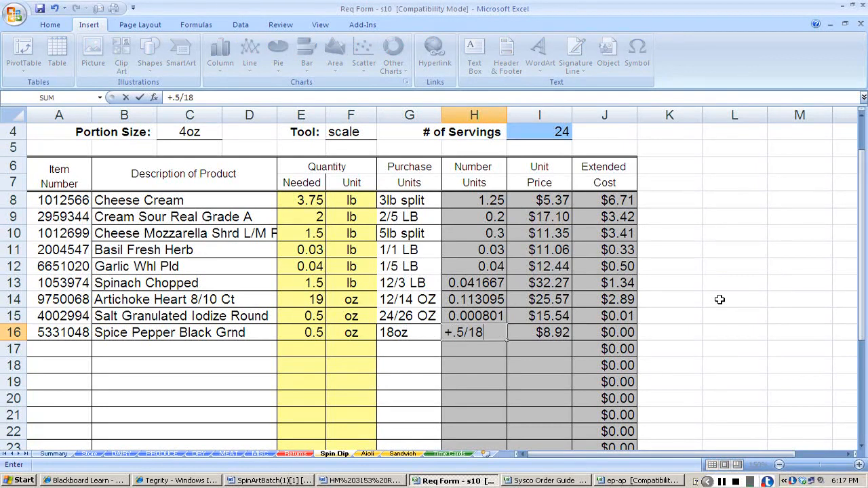
key("Return")
scroll(720, 299, "down", 4)
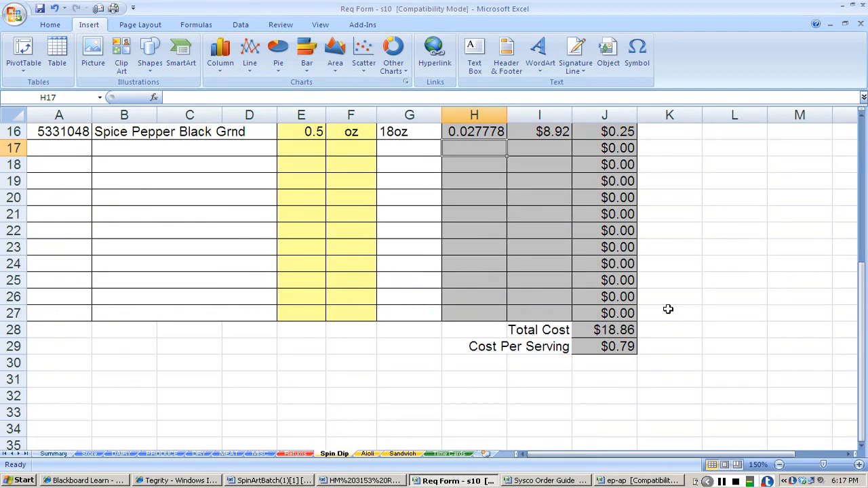
scroll(668, 310, "up", 4)
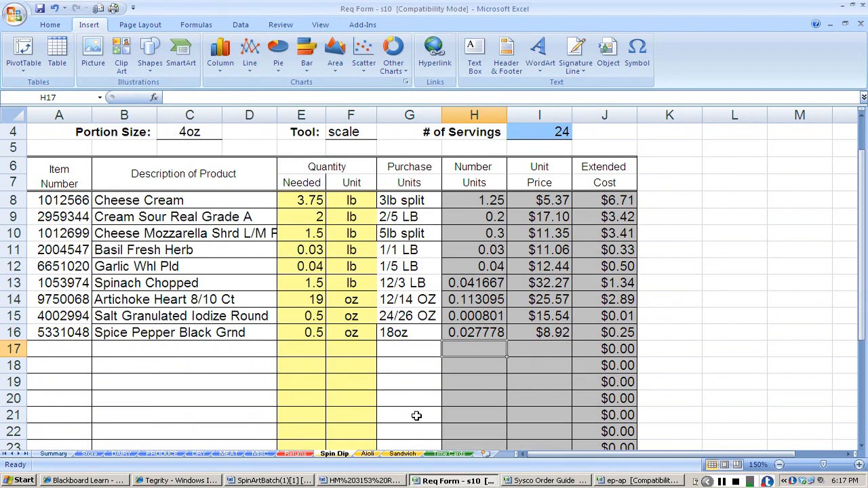
Open the Aioli sheet's blank recipe costing form and enlarge it for reading.
left_click(367, 454)
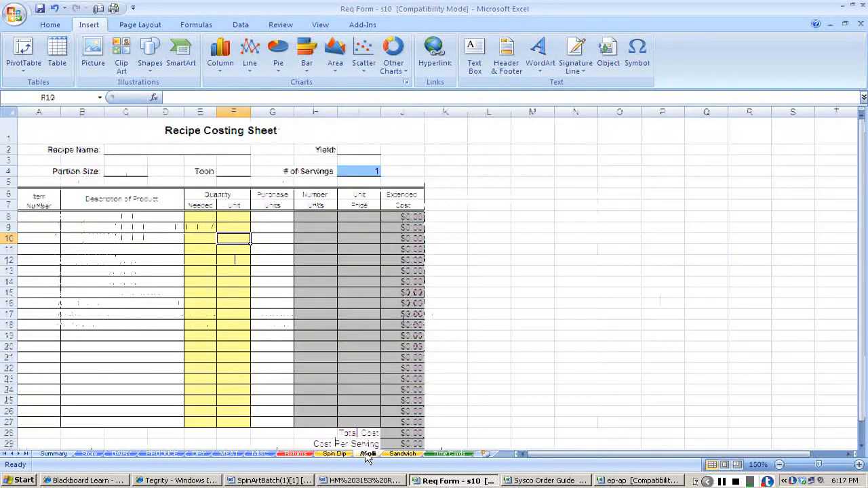
left_click(859, 466)
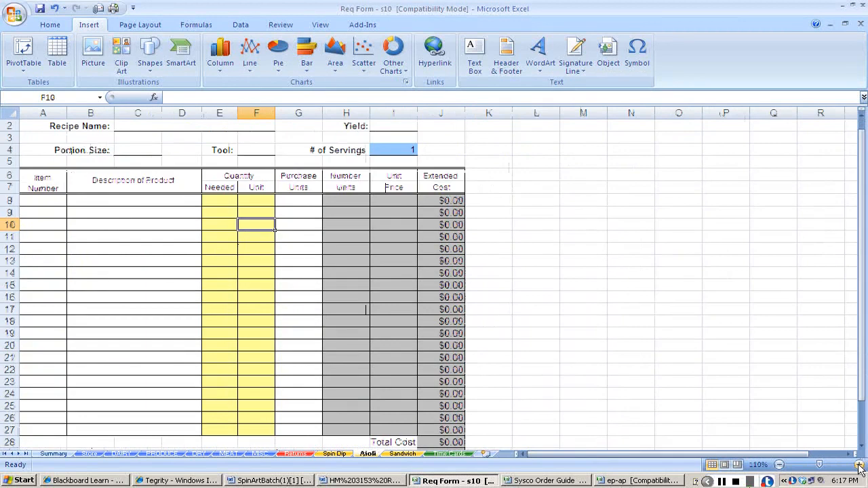
left_click(859, 466)
left_click(859, 466)
Switch to Blackboard in Internet Explorer and open the Avocado-Lime Aioli recipe document.
key("alt+Tab")
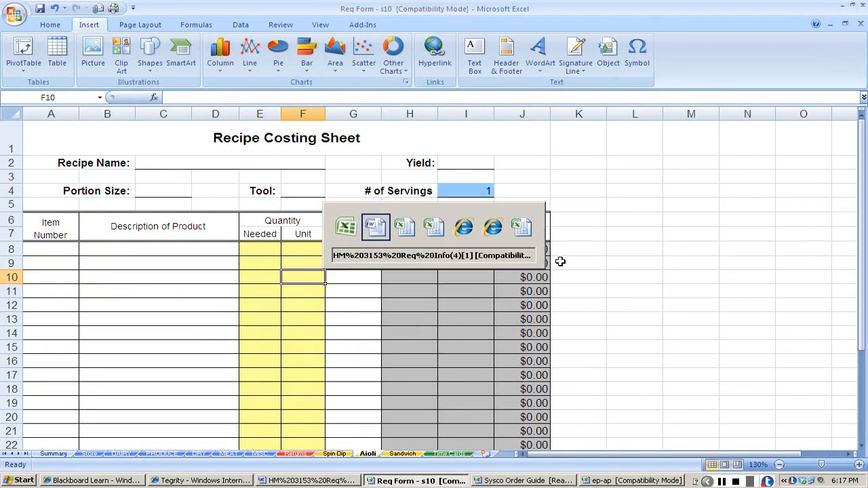
key("alt+Tab")
key("alt+Tab")
key("alt+Tab")
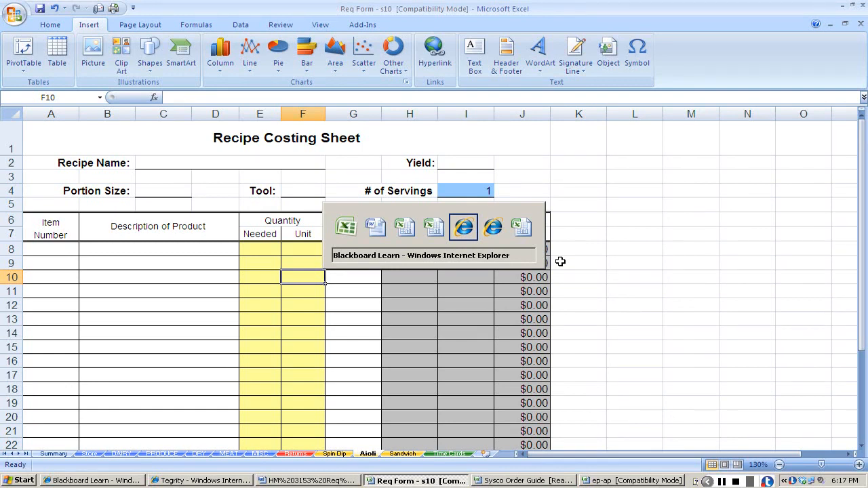
key("alt+Tab")
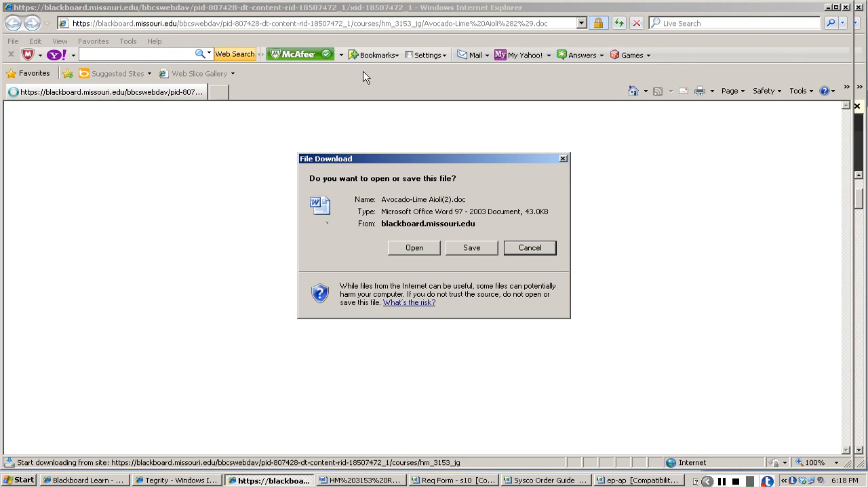
left_click(406, 253)
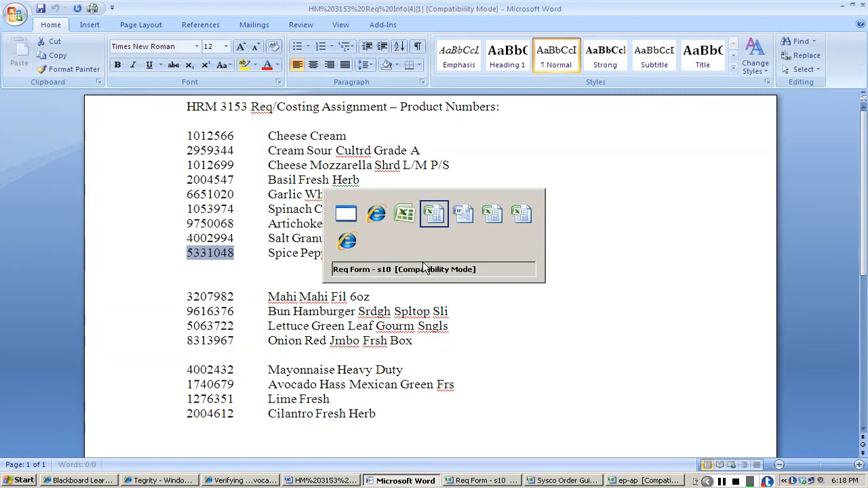
Copy Mayonnaise Heavy Duty's item number 4002432 from the product numbers document in Word.
key("alt+Tab")
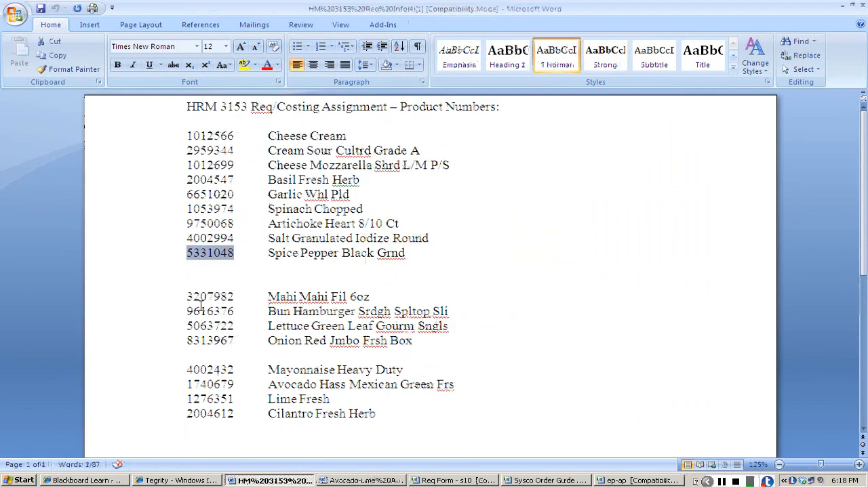
scroll(202, 306, "down", 3)
left_click_drag(188, 255, 235, 255)
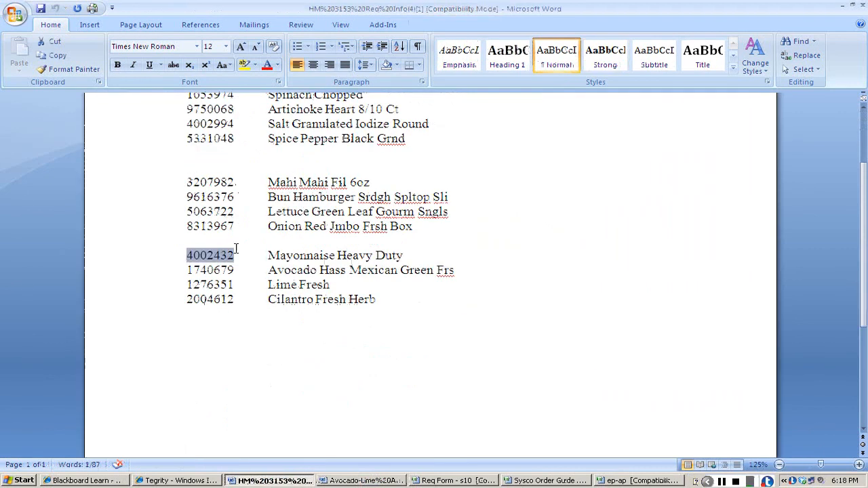
key("ctrl+c")
Switch to the Sysco Order Guide and find item number 4002432, Mayonnaise Heavy Duty.
key("alt+Tab")
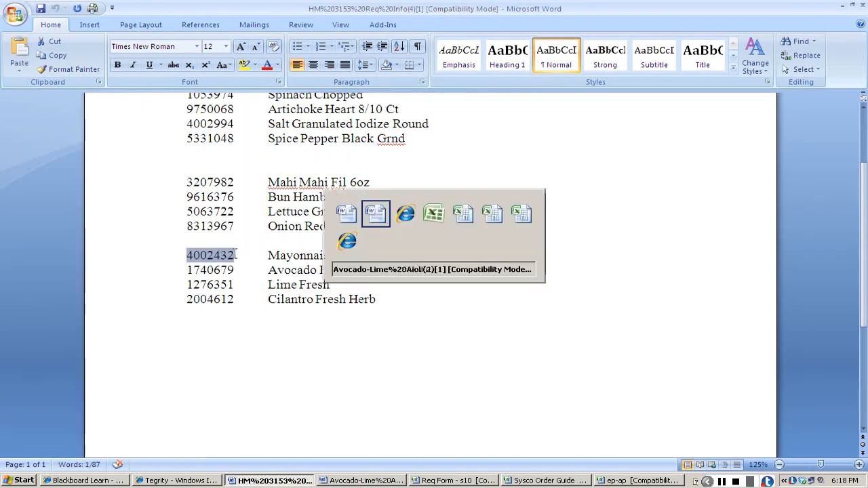
key("alt+Tab")
key("alt+Tab")
key("alt+Tab")
key("alt+Tab")
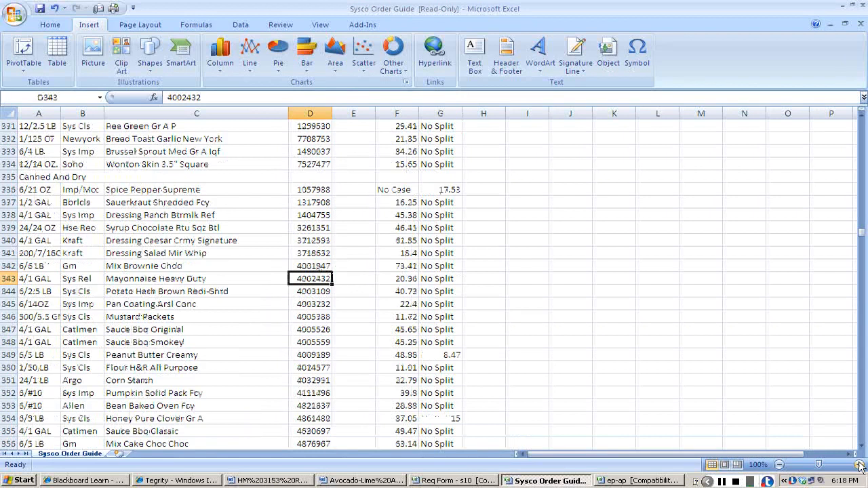
left_click(860, 464)
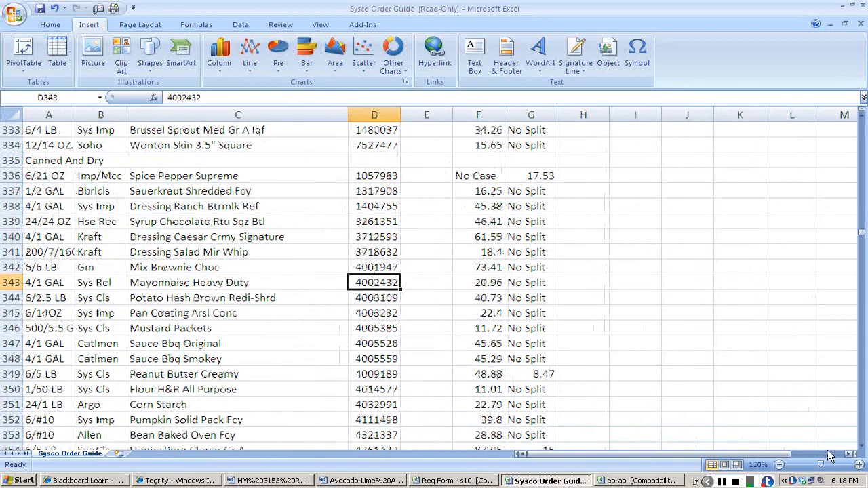
Copy Mayonnaise Heavy Duty's item number 4002432 from the Sysco Order Guide into cell A10 of the requisition form's DRY sheet.
key("ctrl+c")
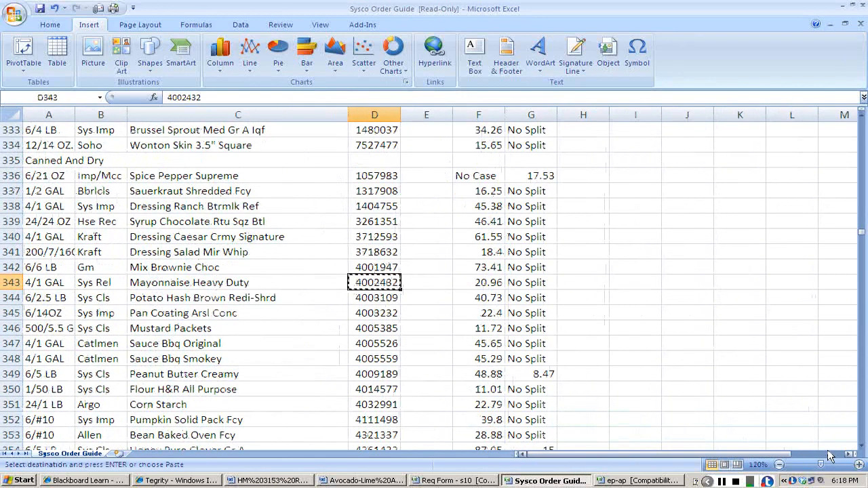
key("alt+Tab")
key("alt+Tab")
key("alt+Tab")
key("alt+Tab")
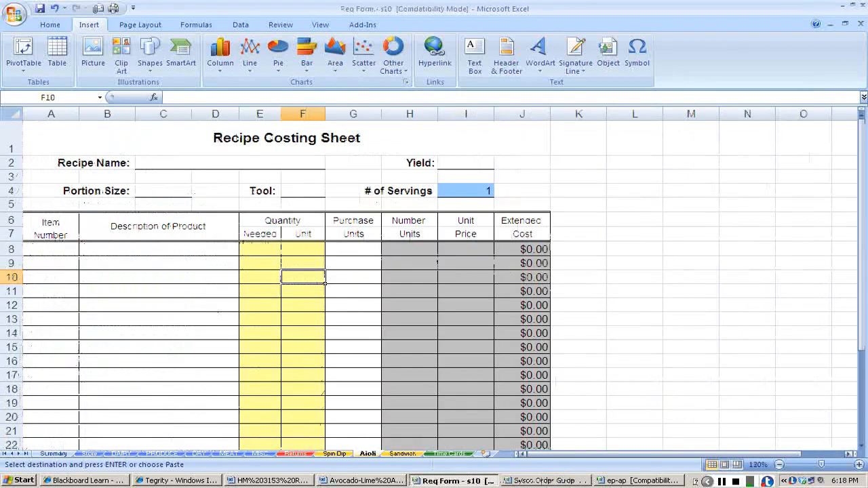
left_click(204, 456)
left_click(74, 324)
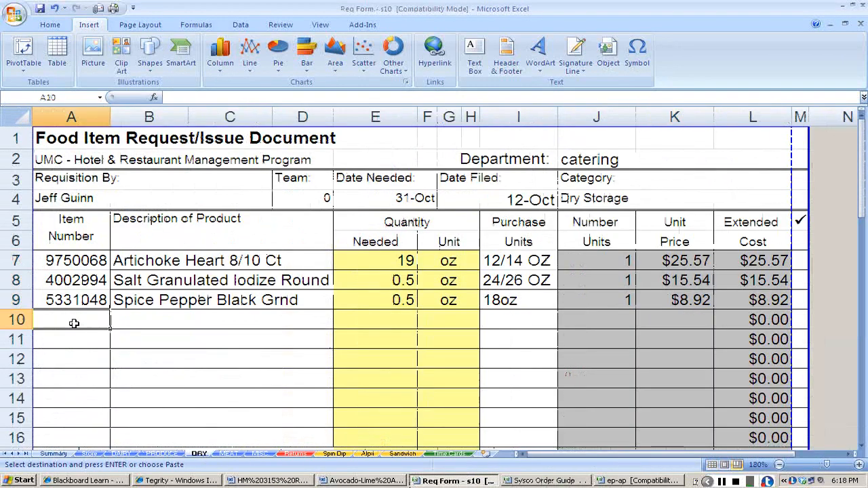
key("ctrl+v")
Copy the description Mayonnaise Heavy Duty from the order guide into row 10 of the DRY sheet.
left_click(166, 321)
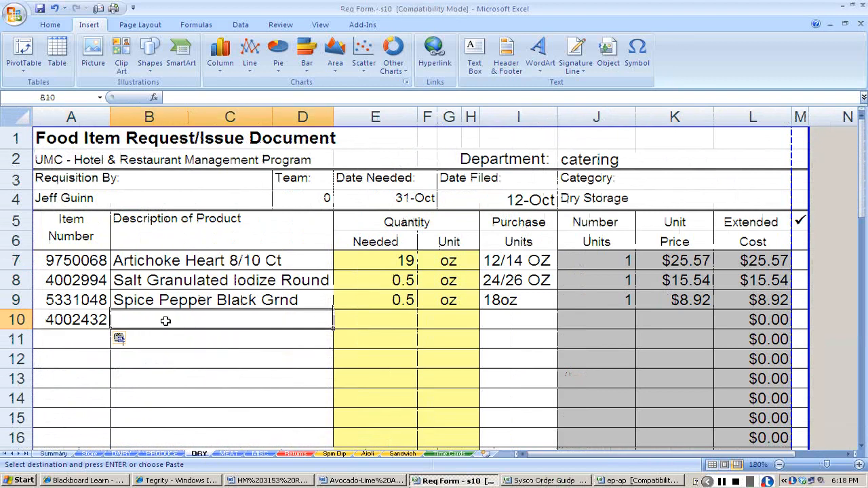
key("alt+Tab")
key("Left")
key("ctrl+c")
key("alt+Tab")
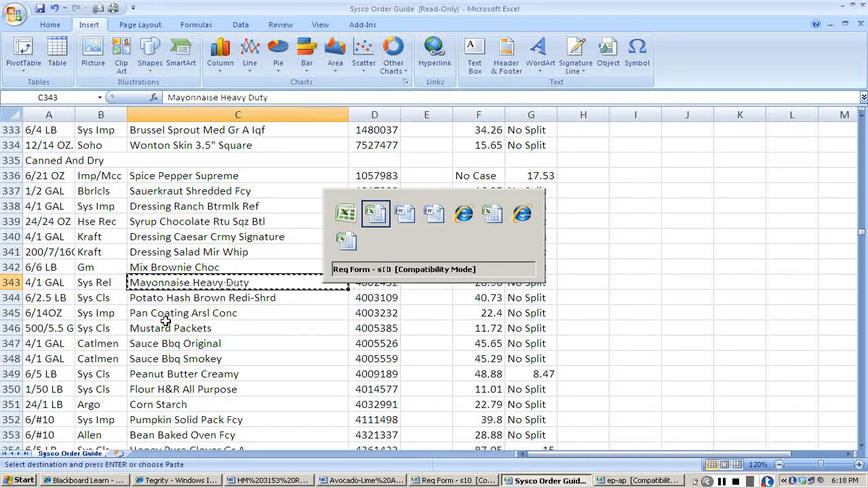
key("ctrl+v")
key("Tab")
key("Tab")
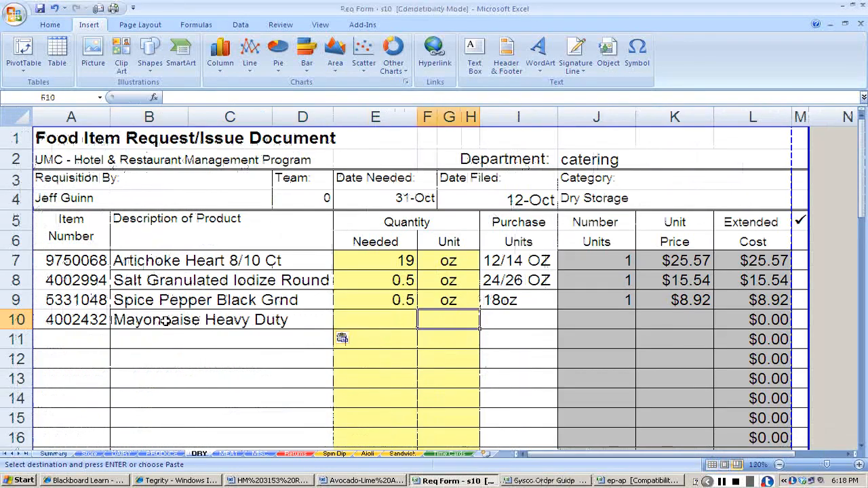
Copy the mayonnaise's pack size 4/1 GAL from the order guide into its Purchase Units cell on the DRY sheet.
key("alt+Tab")
key("Left")
key("Left")
key("ctrl+c")
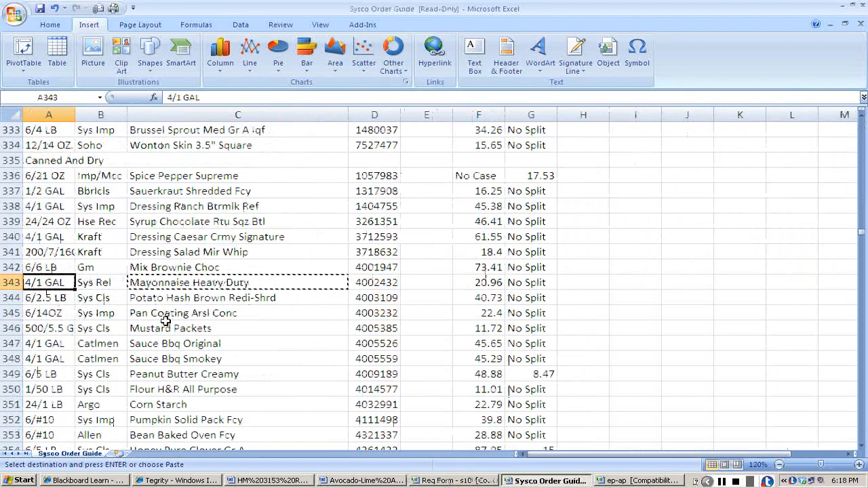
key("alt+Tab")
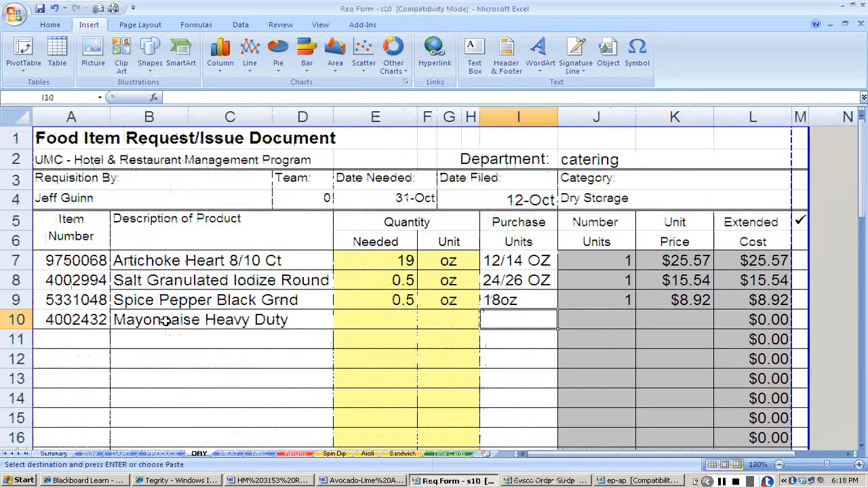
key("ctrl+v")
key("Tab")
key("Tab")
Enter the order guide's 20.96 as the mayonnaise's unit price and select its needed-quantity cell E10.
key("alt+Tab")
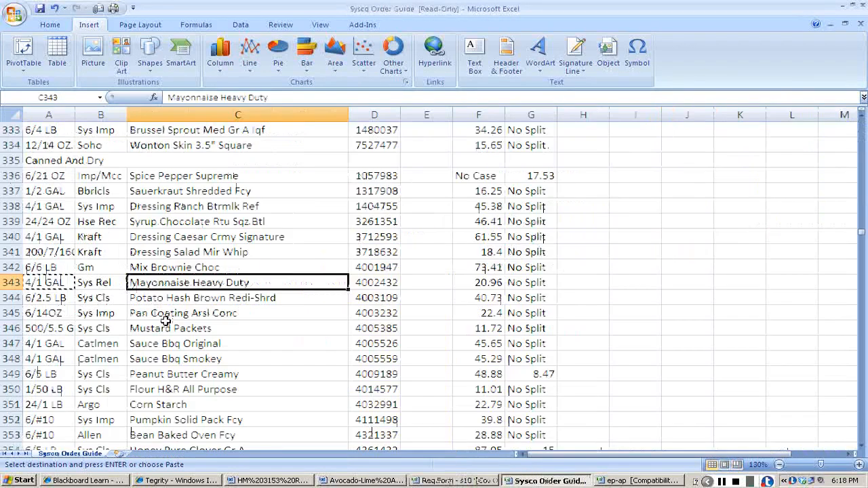
key("Right")
key("Right")
key("Right")
key("alt+Tab")
type("20.96")
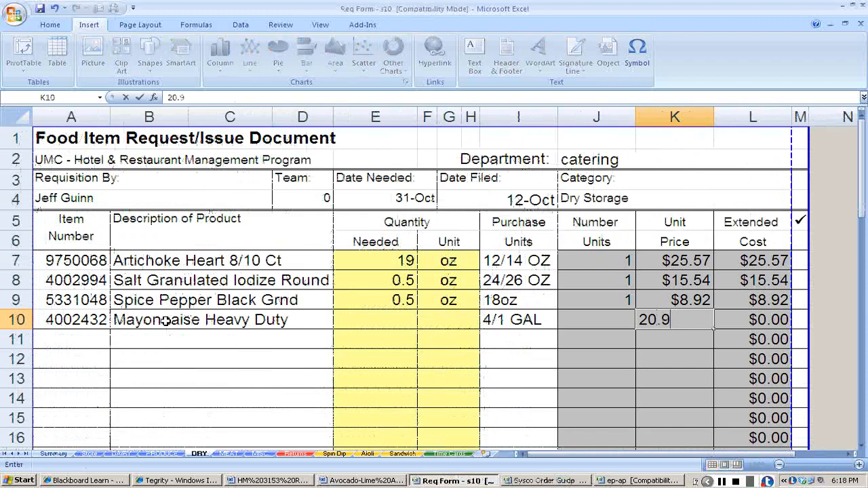
key("Return")
key("Left")
key("Left")
key("Left")
key("Left")
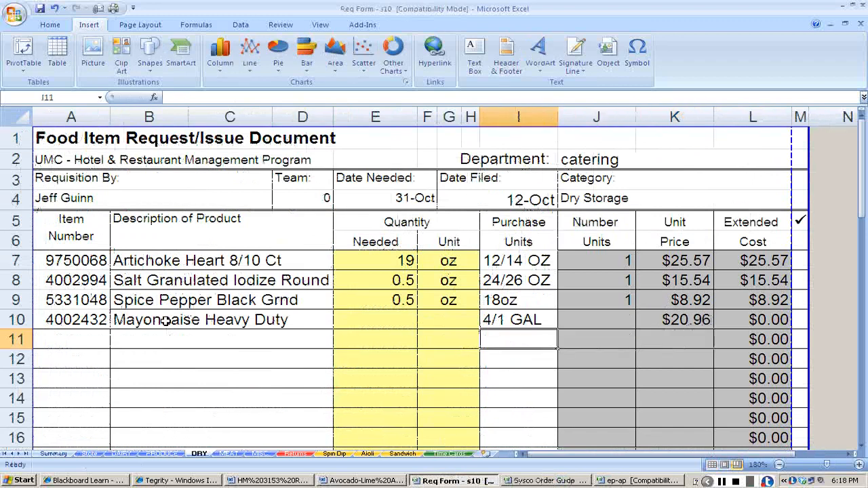
key("Up")
key("alt+Tab")
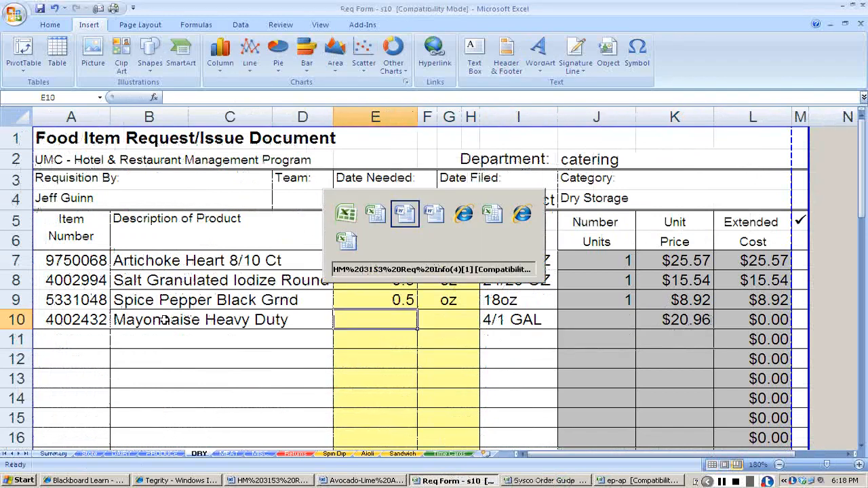
key("alt+Tab")
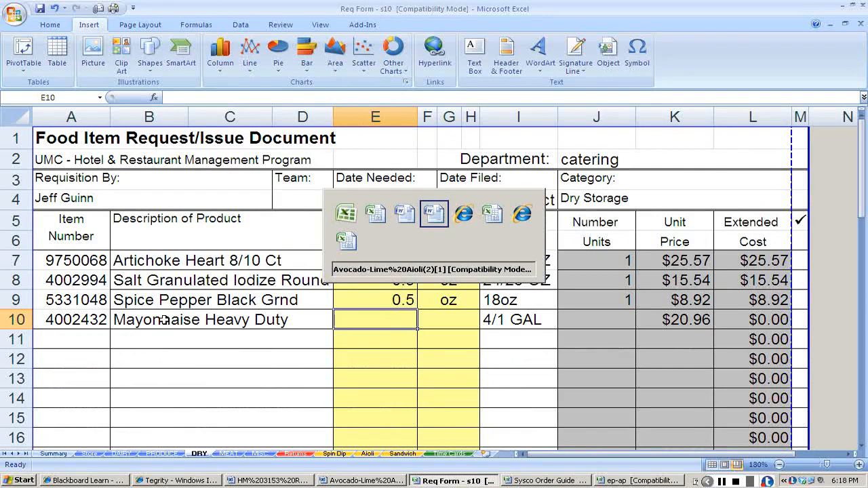
key("Escape")
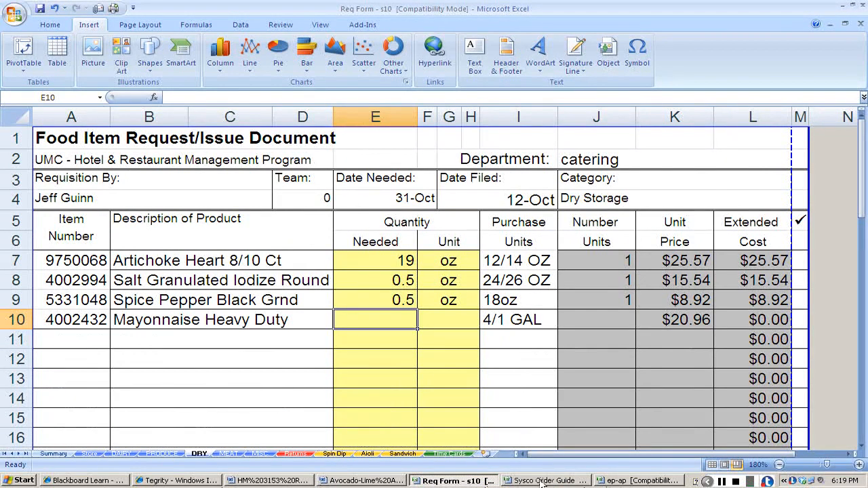
Switch to the ep-ap workbook and enter mayo with a quantity of 2 cups in row 5.
left_click(654, 483)
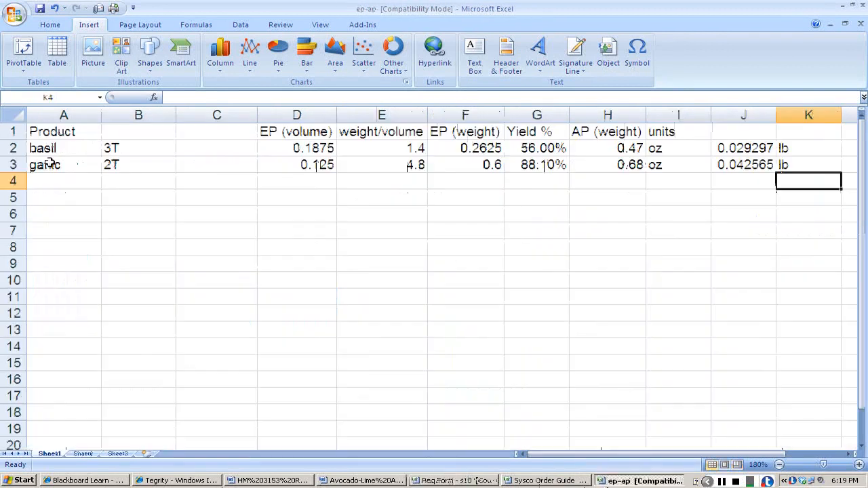
left_click(50, 202)
type("m")
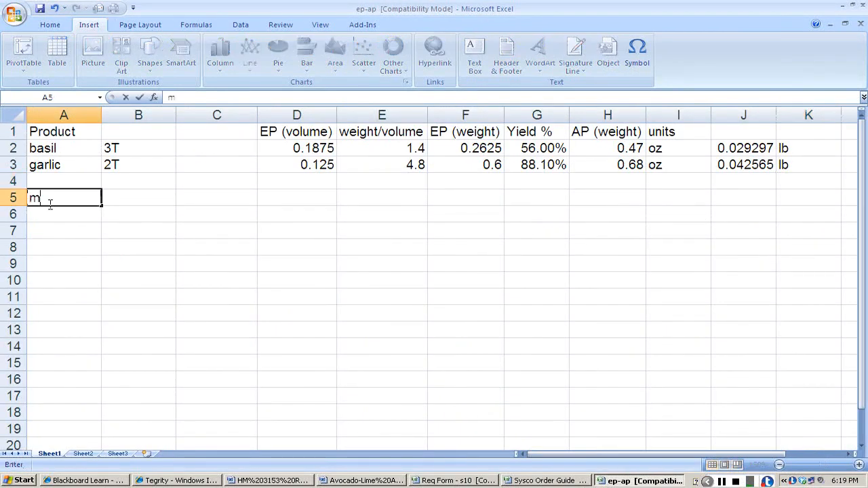
type("ayo")
key("Tab")
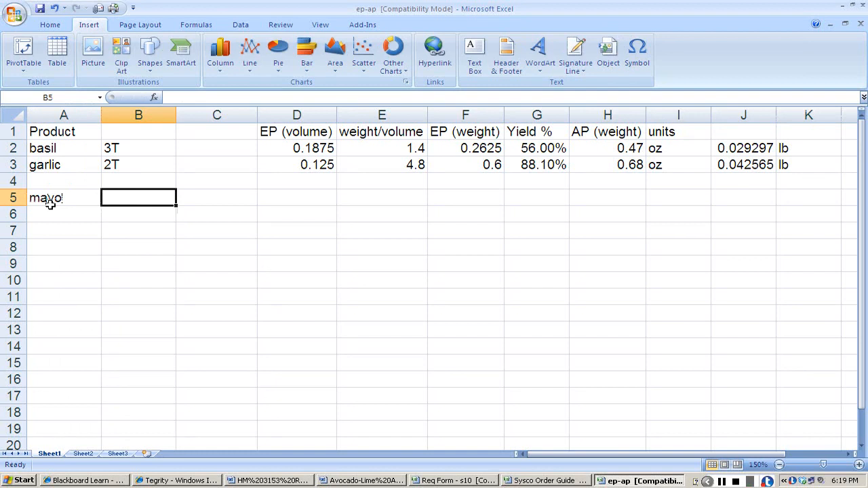
type("2 cups")
key("Tab")
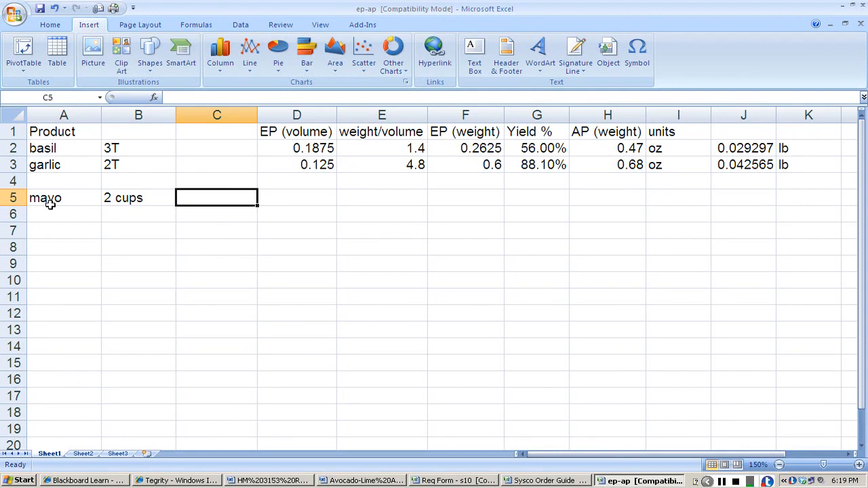
Note the volume conversions 8oz/cup in C5 and 128oz/gal in C6 beside the mayo entry.
key("Down")
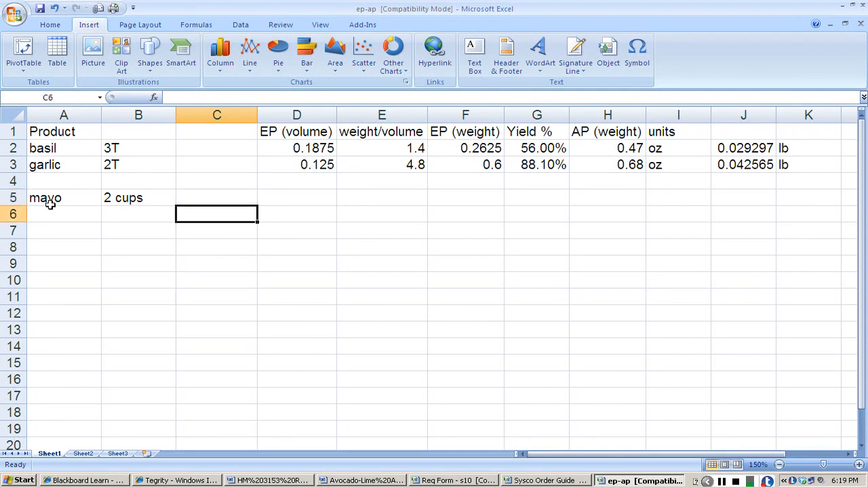
key("Up")
type("8")
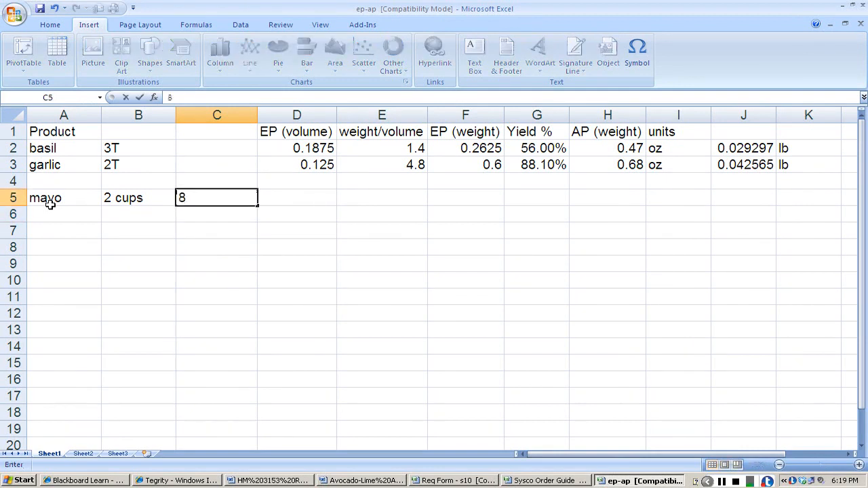
type("oz/cup")
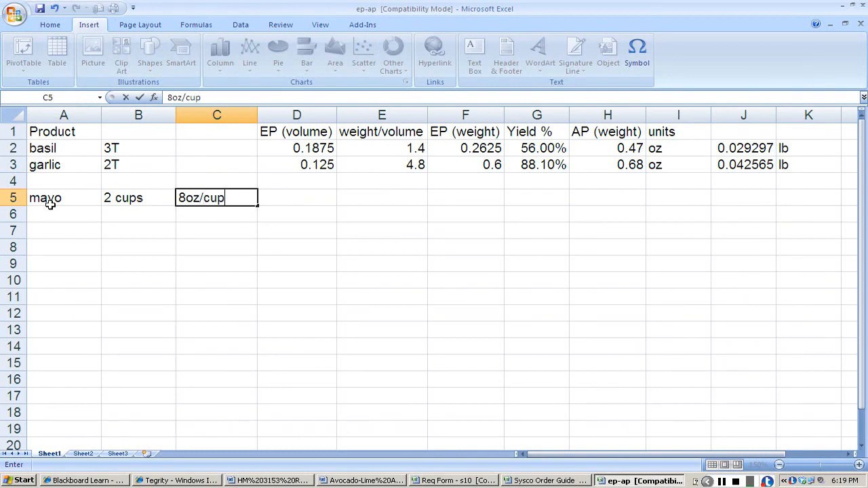
key("Return")
type("128oz/")
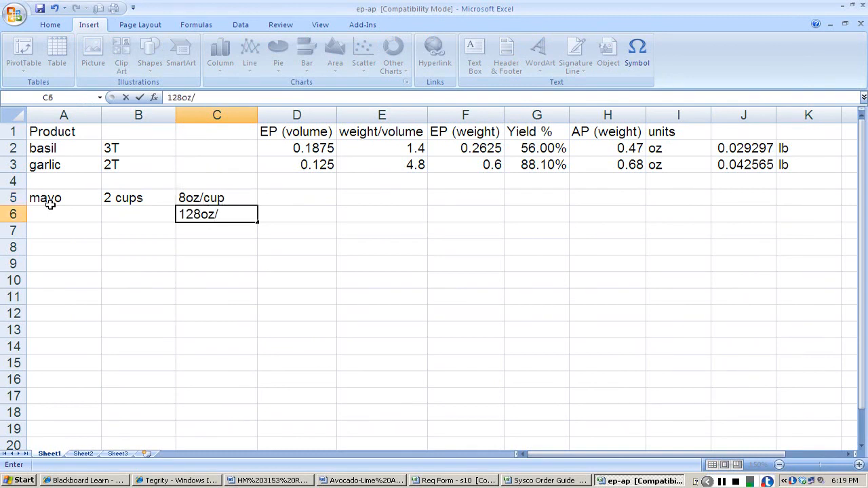
type("gal")
key("Return")
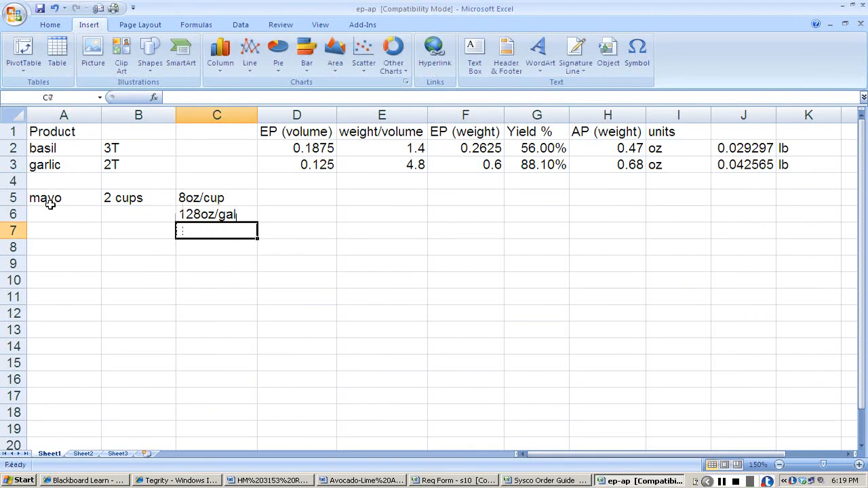
Calculate the cups-to-gallon ratio in C7, first as +8/128 and then replaced with +128/8.
type("+8/128")
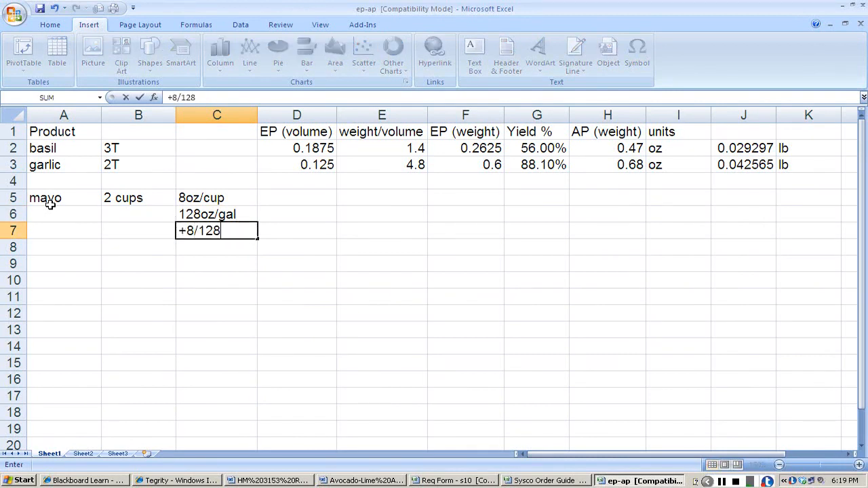
key("Return")
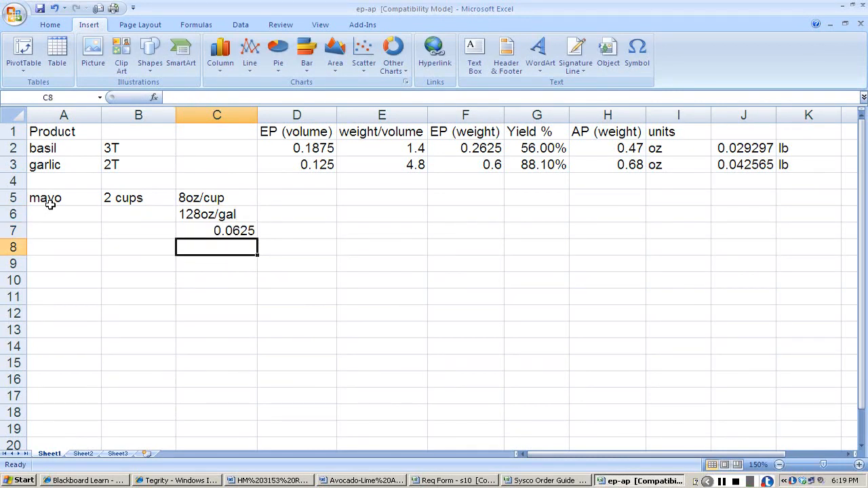
key("Up")
type("+128/8")
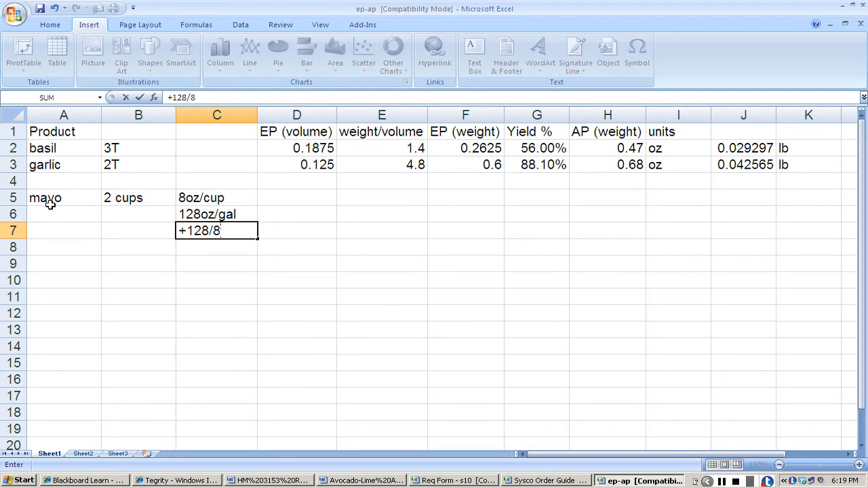
key("Return")
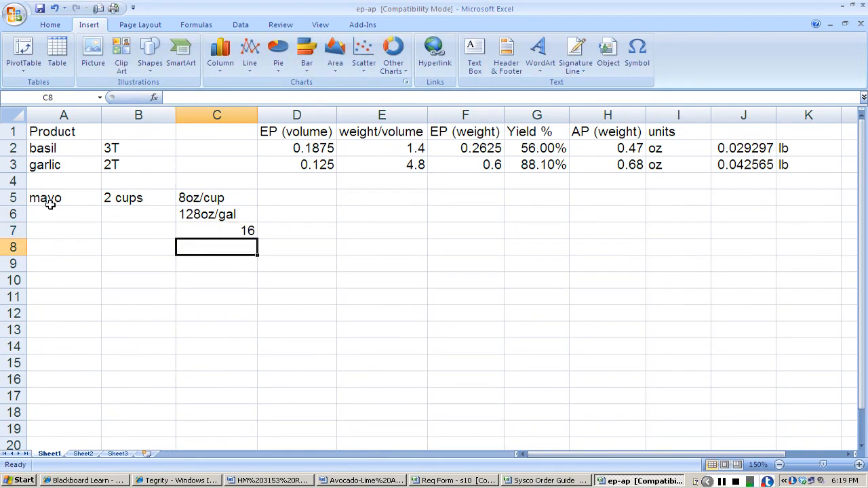
Clear the conversion notes in C5 to C7 and enter 16cups/gal in C5.
key("Up")
key("Up")
key("Up")
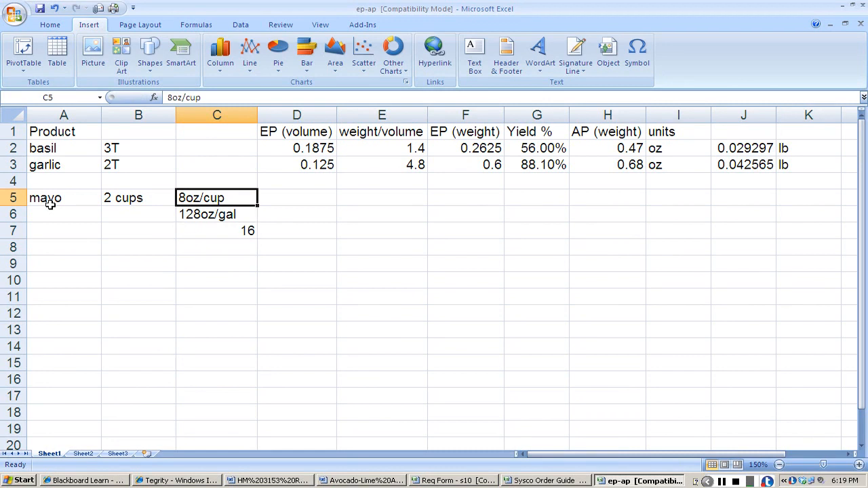
key("Delete")
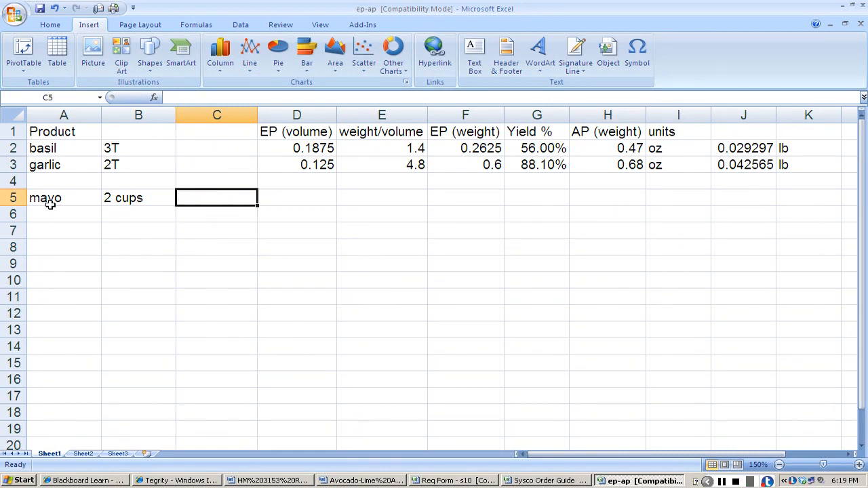
type("16")
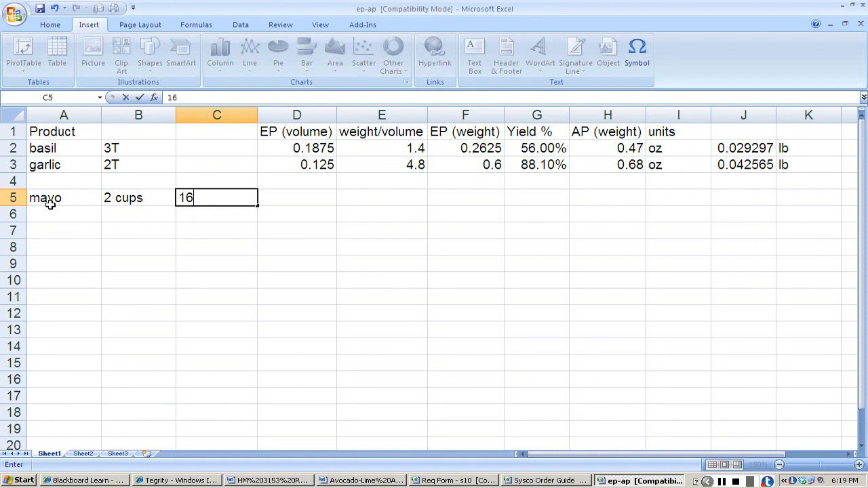
type("cups/gal")
key("Return")
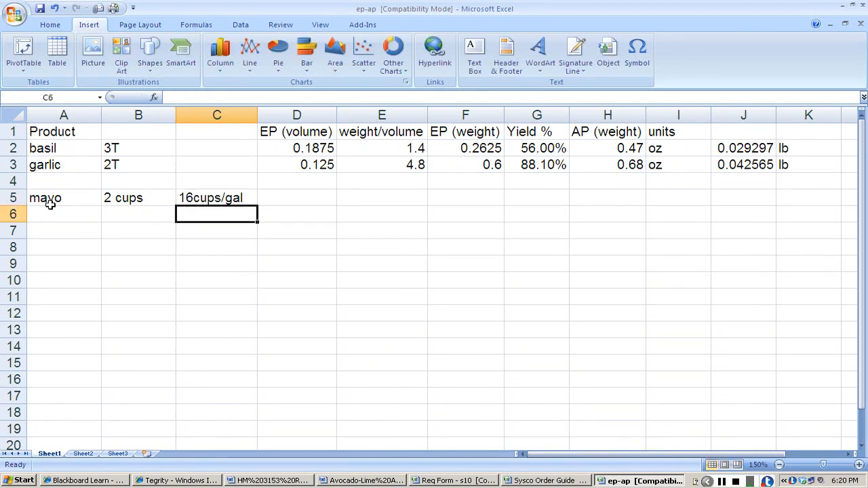
Calculate the mayo's EP volume in gallons in D5 with the formula +2/16.
key("Up")
key("Right")
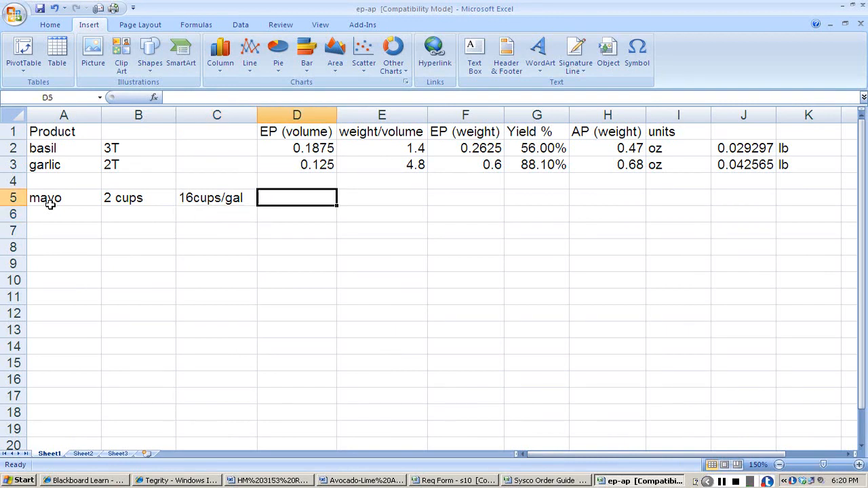
type("+")
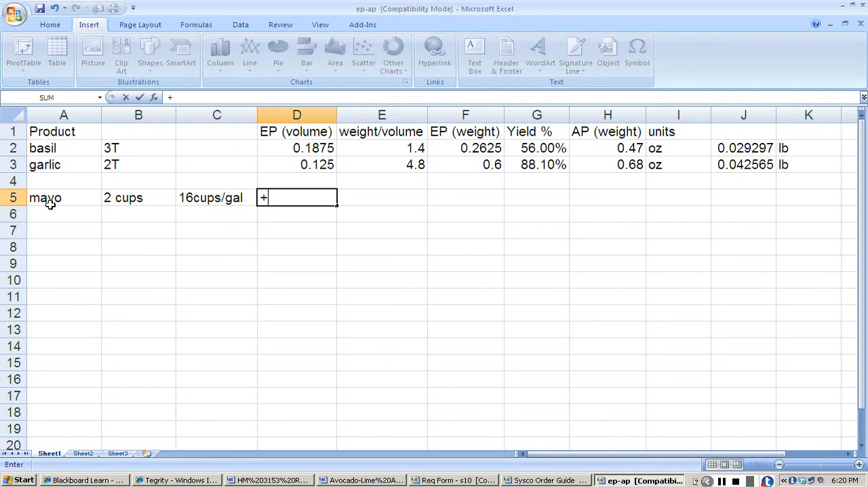
type("2/16")
key("Return")
key("Up")
key("Right")
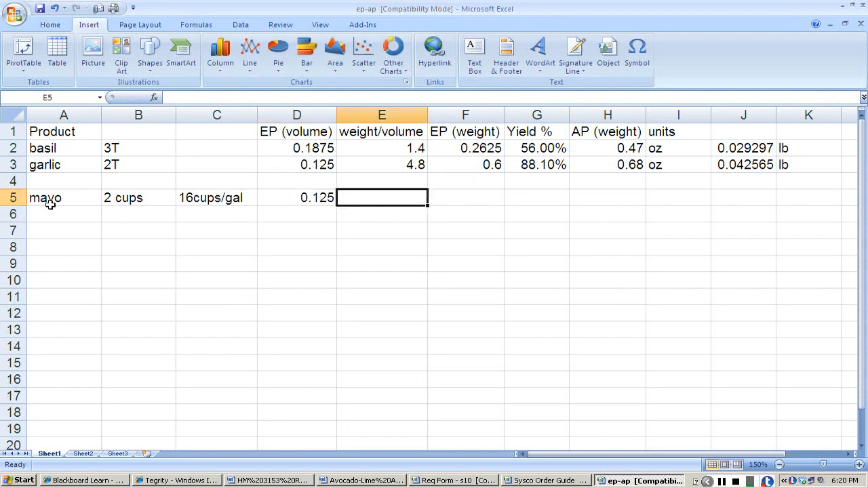
key("Left")
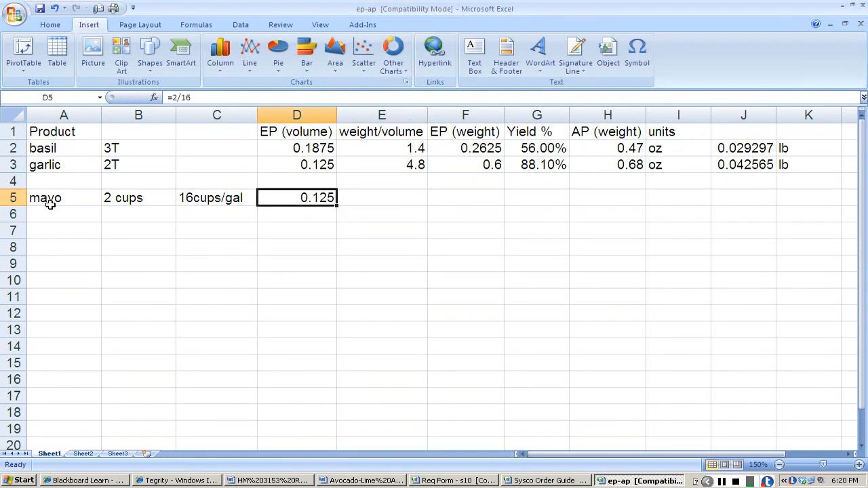
Switch to the requisition form's DRY sheet and enter 0.125 gal needed and 1 unit for Mayonnaise Heavy Duty.
key("alt+Tab")
key("alt+Tab")
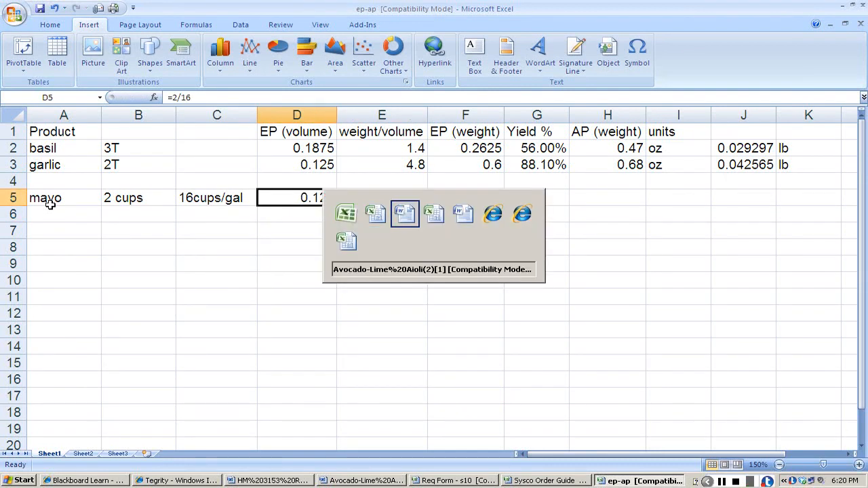
key("alt+Tab")
key("alt+Tab")
key("alt+Tab")
key("alt+Tab")
key("alt+Tab")
key("alt+Tab")
key("alt+Tab")
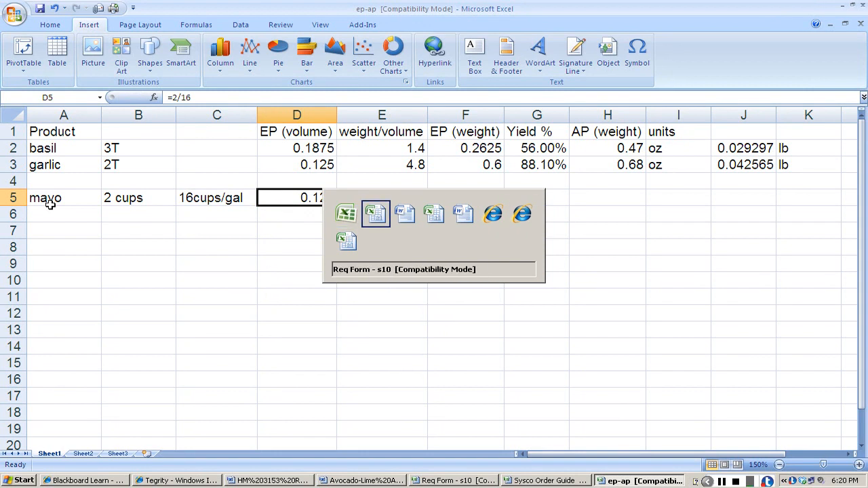
type(".125")
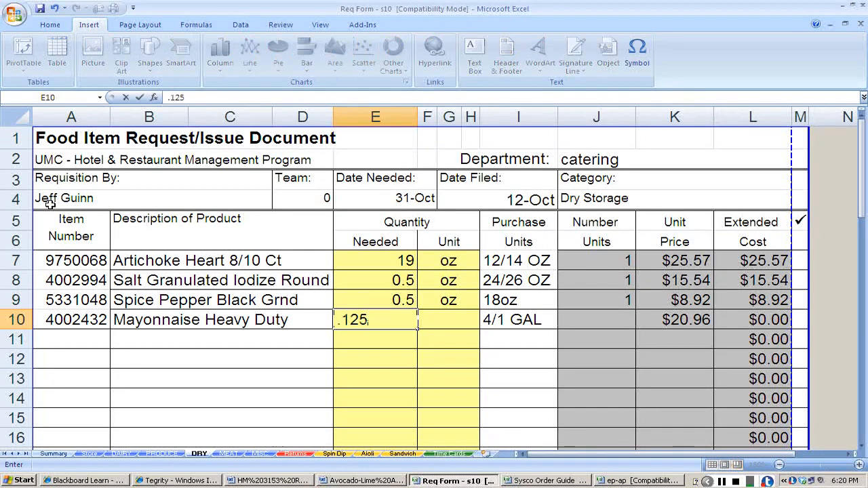
key("Tab")
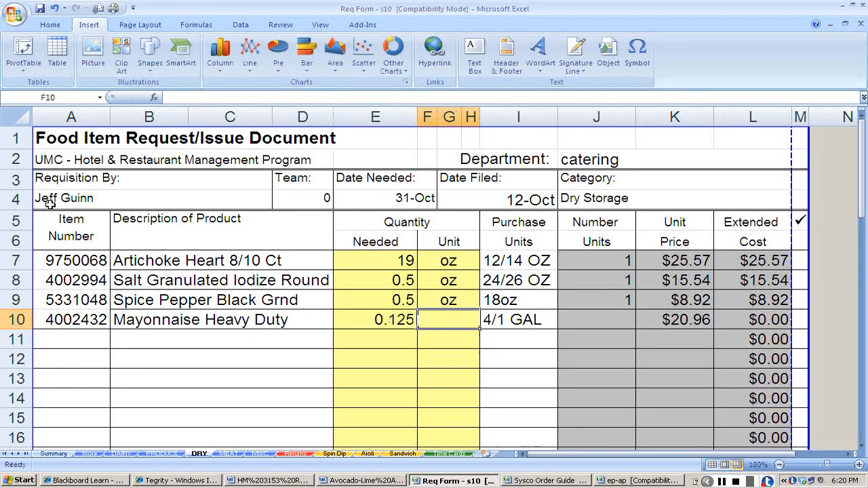
type("gal")
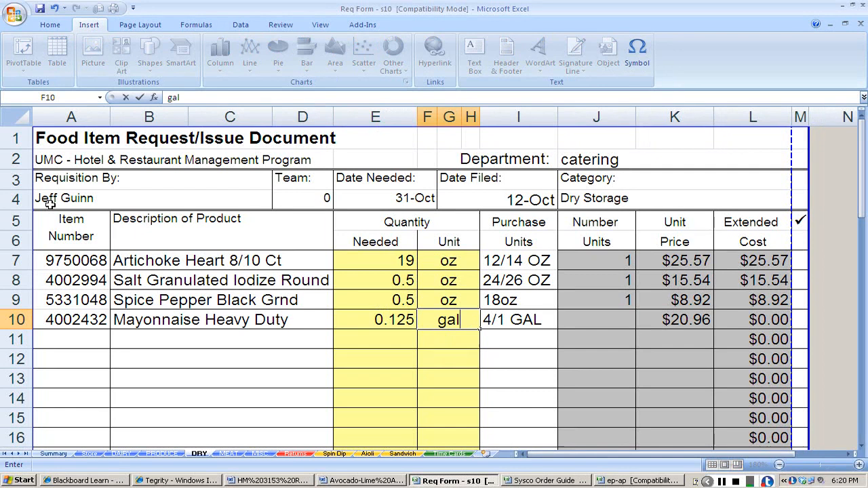
key("Tab")
key("Tab")
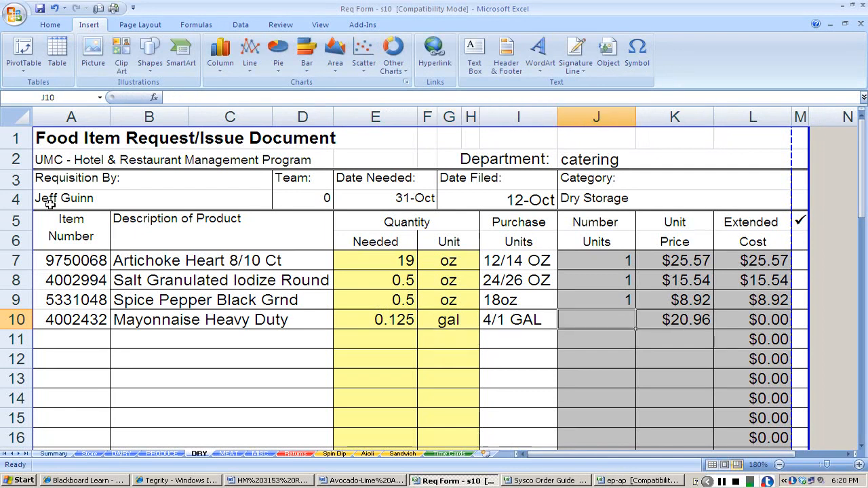
type("1")
key("Return")
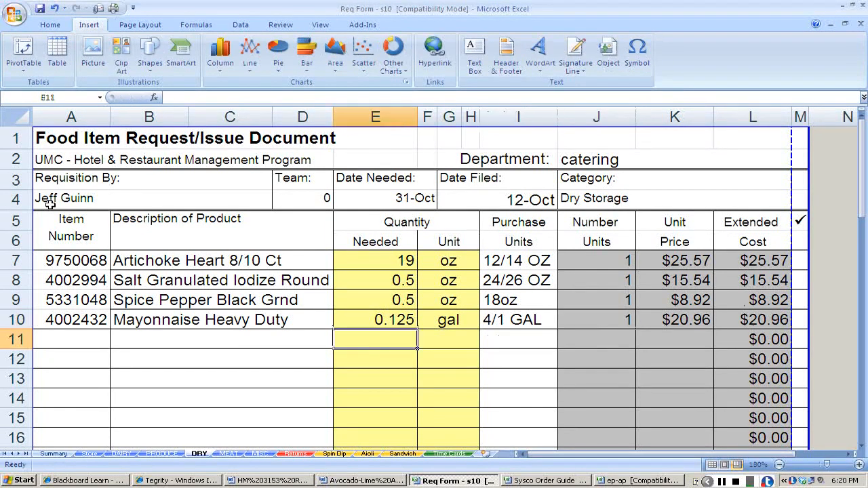
Check the Avocado-Lime Aioli recipe and copy the avocado's item number 1740679 from the HM 3153 Req Info document.
key("alt+Tab")
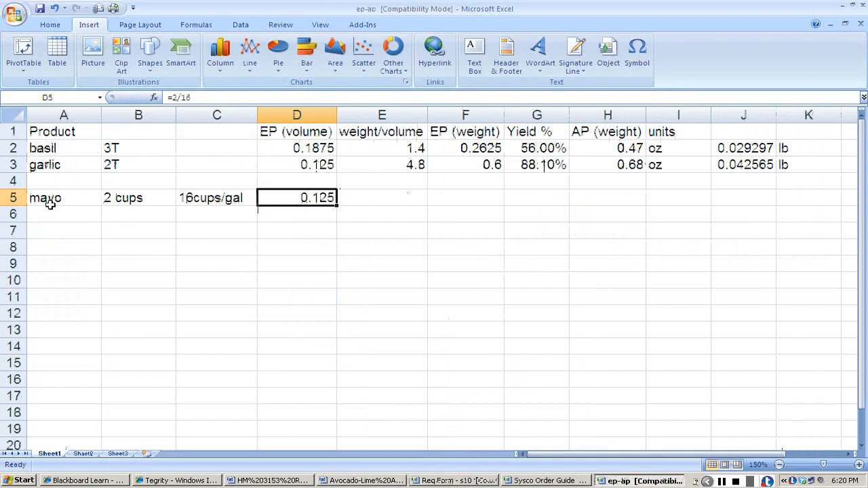
key("alt+Tab")
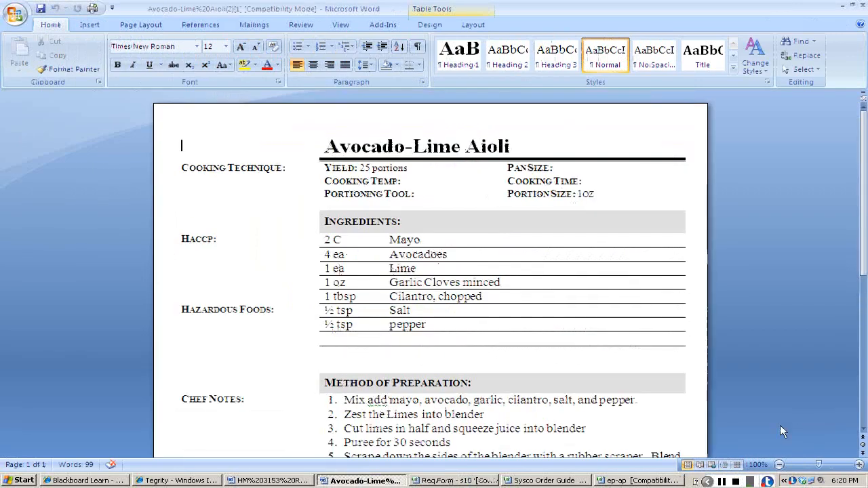
key("alt+Tab")
key("alt+Tab")
key("alt+Tab")
key("alt+Tab")
key("alt+Tab")
key("alt+Tab")
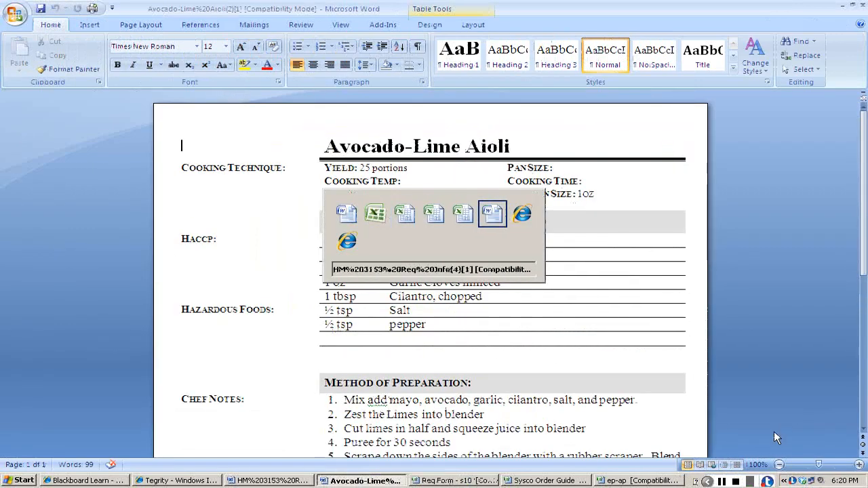
key("alt+Tab")
key("alt+Tab")
key("alt+Tab")
key("alt+Tab")
key("alt+Tab")
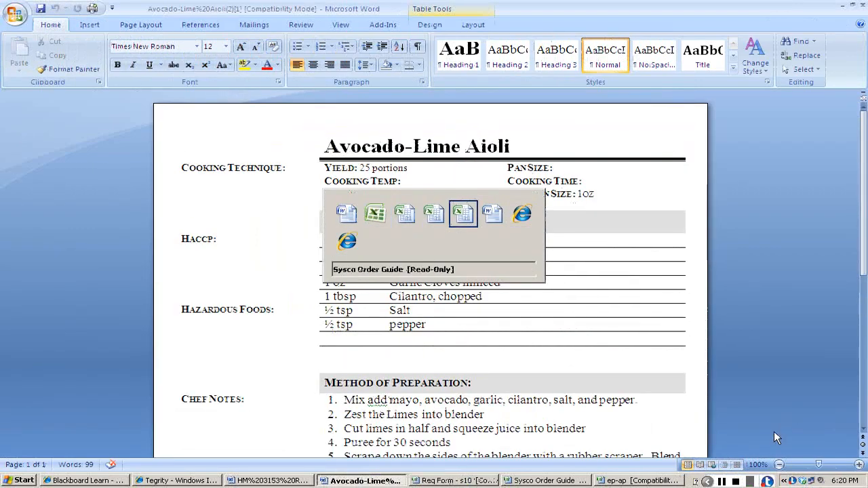
key("alt+Tab")
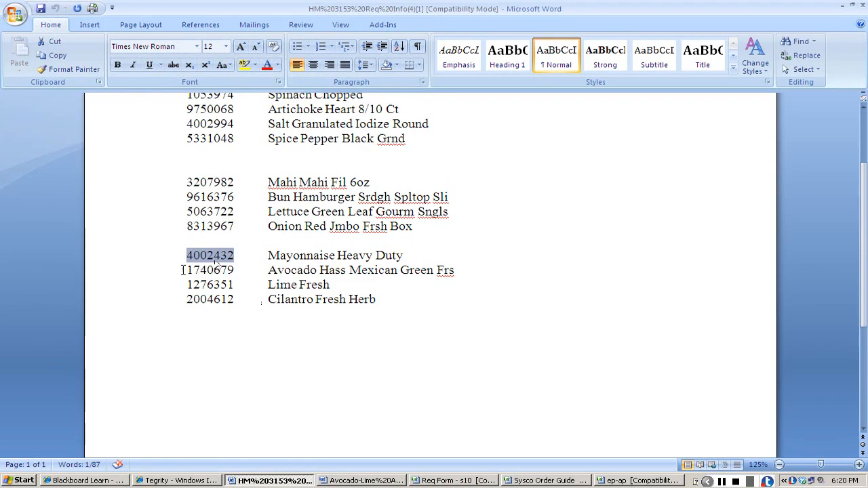
left_click_drag(184, 270, 239, 273)
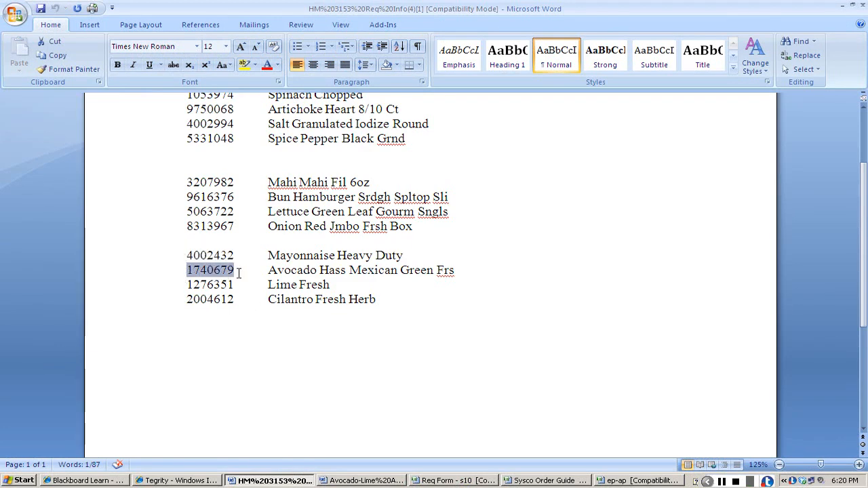
key("ctrl+c")
Find item 1740679 in the Sysco Order Guide and copy its item number cell.
key("alt+Tab")
key("alt+Tab")
key("alt+Tab")
key("alt+Tab")
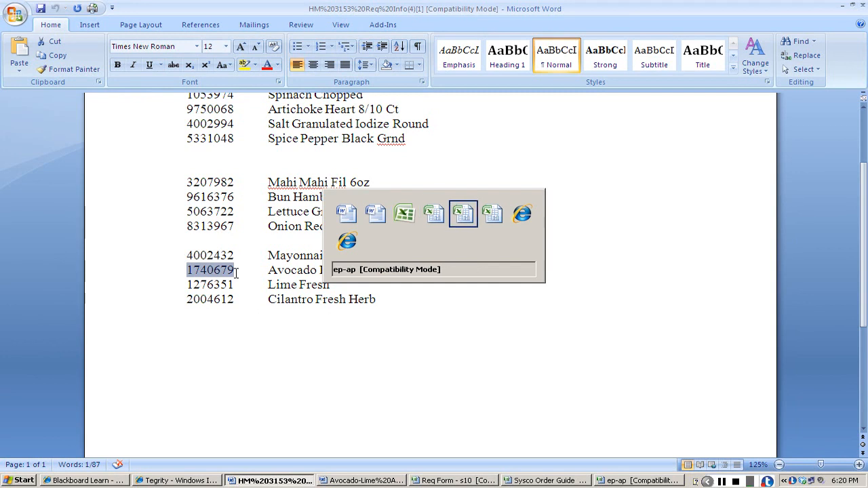
key("alt+Tab")
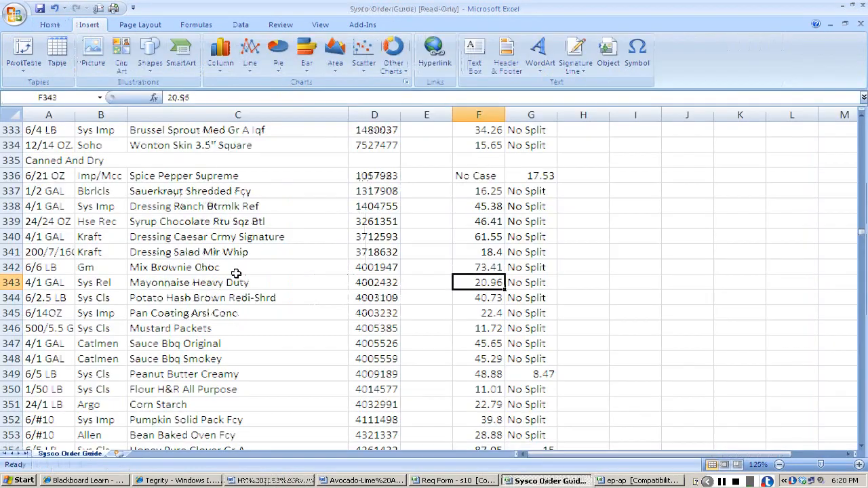
key("ctrl+f")
key("ctrl+v")
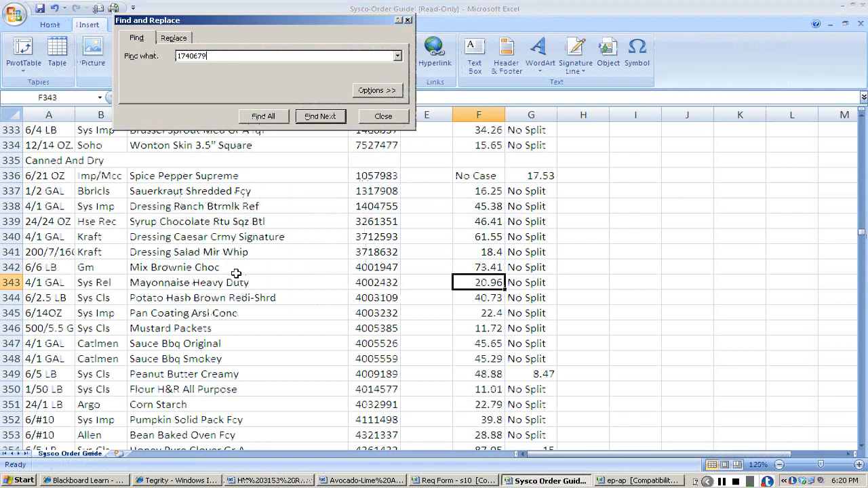
key("Return")
key("Escape")
key("ctrl+c")
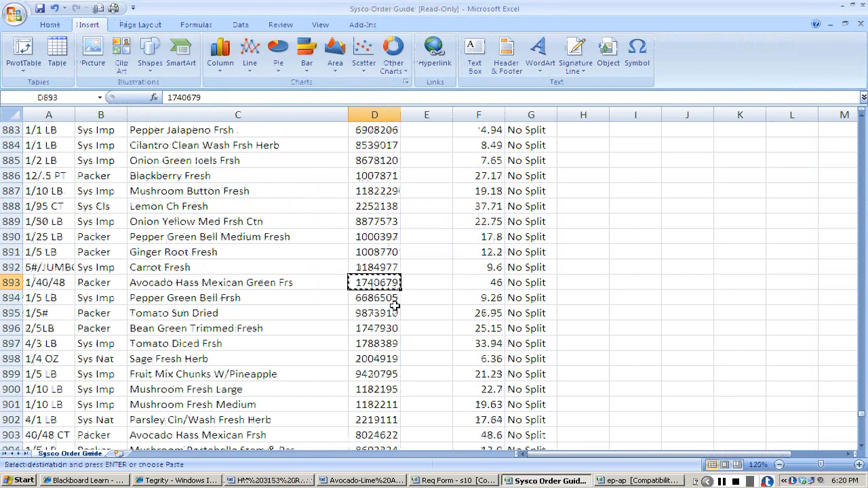
Paste the avocado's item number into A10 of the requisition form's PRODUCE sheet.
key("alt+Tab")
key("alt+Tab")
key("alt+Tab")
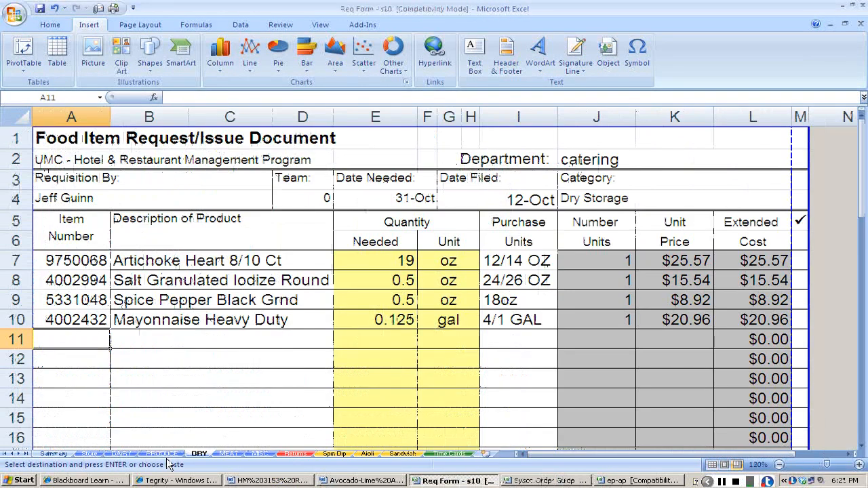
left_click(163, 454)
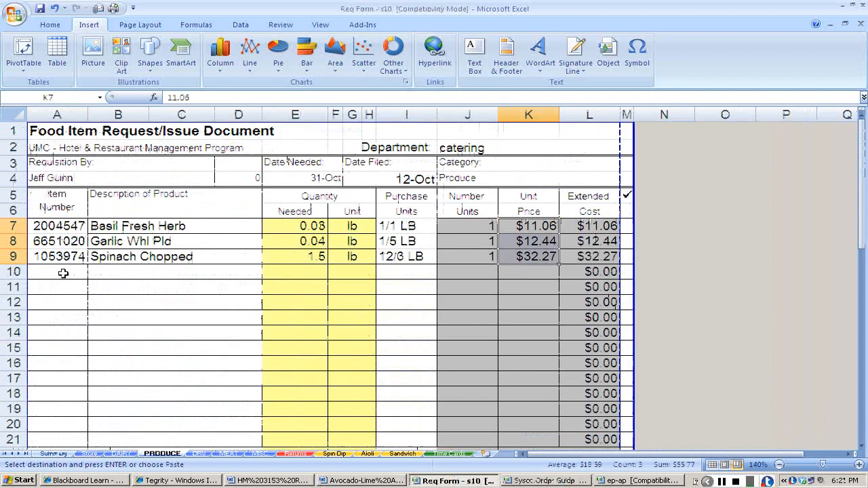
left_click(63, 273)
key("ctrl+v")
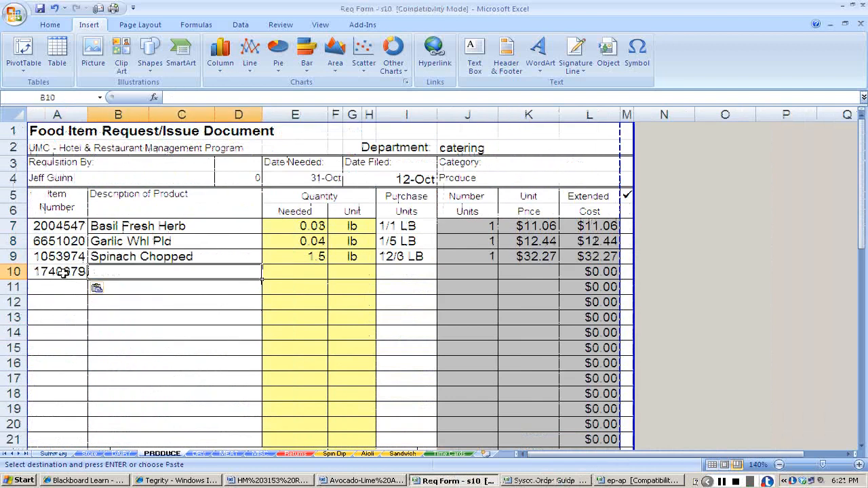
Copy the description Avocado Hass Mexican Green Frs from the order guide into the avocado's row on the PRODUCE sheet.
key("alt+Tab")
key("Left")
key("ctrl+c")
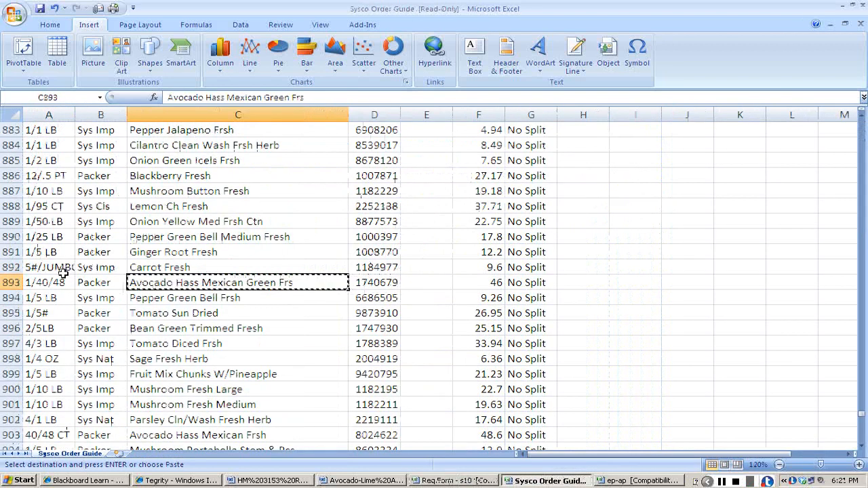
key("alt+Tab")
key("ctrl+v")
key("Tab")
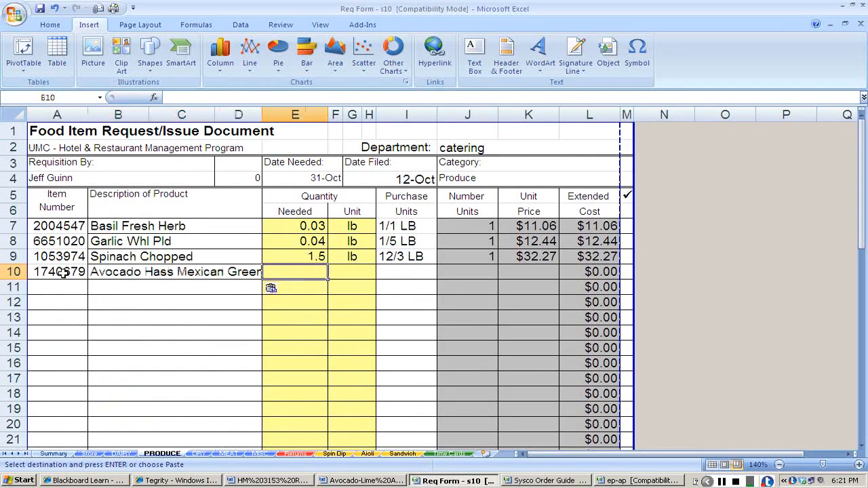
Enter a needed quantity of 4 ea for the avocado.
type("4")
key("Tab")
type("ea")
key("Tab")
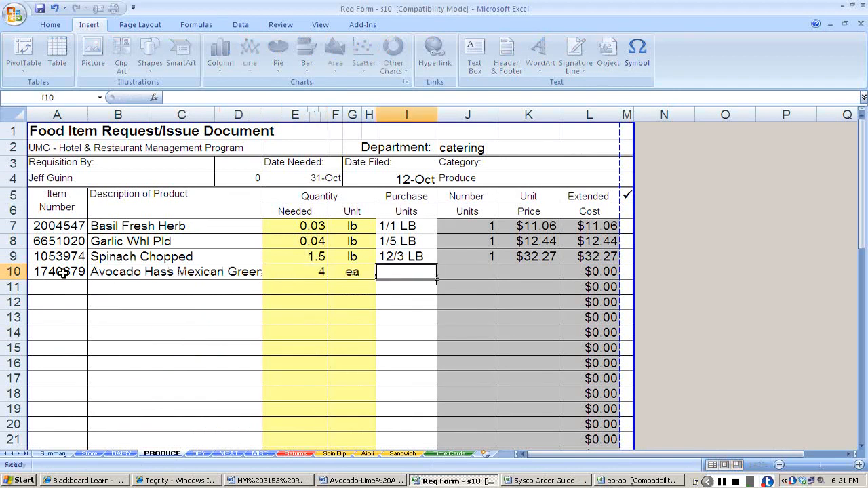
Copy the avocado's pack size 1/40/48 from the order guide into its Purchase Units cell on the PRODUCE sheet.
key("alt+Tab")
left_click(61, 281)
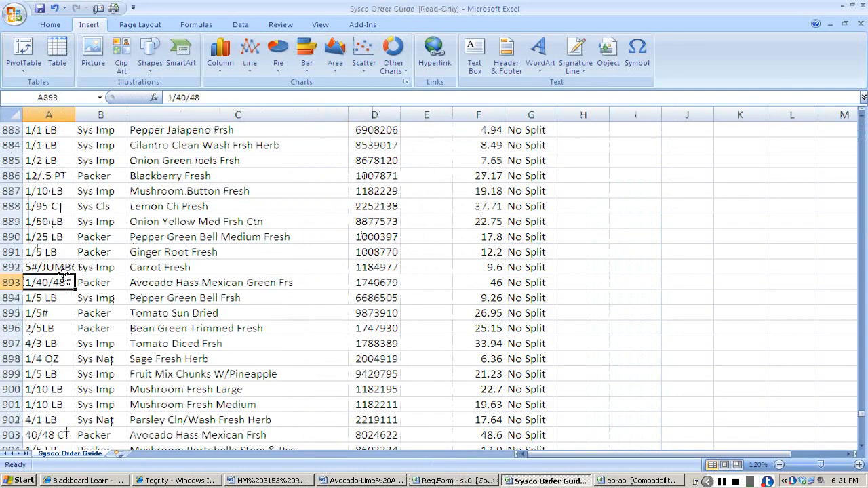
key("alt+Tab")
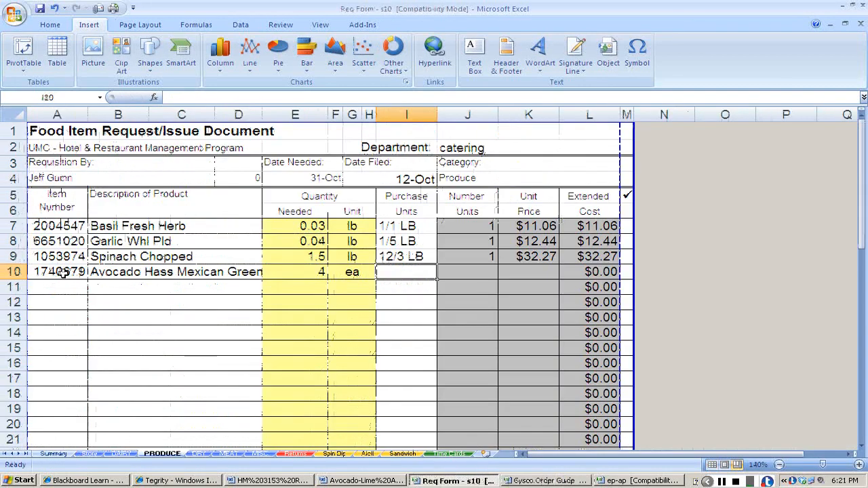
key("alt+Tab")
key("ctrl+c")
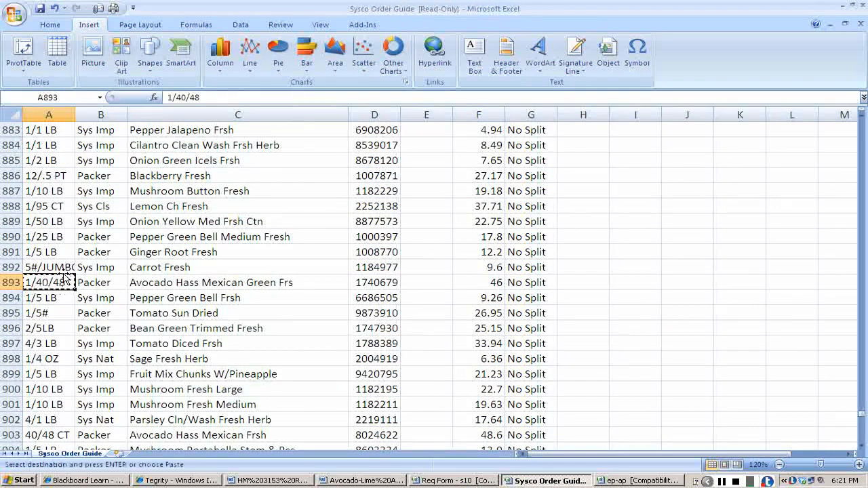
key("alt+Tab")
key("ctrl+v")
Check the avocado case assumption in the Blackboard assignment, and set its purchase units to 1/40ea with 1 as the number of units.
key("alt+Tab")
key("Tab")
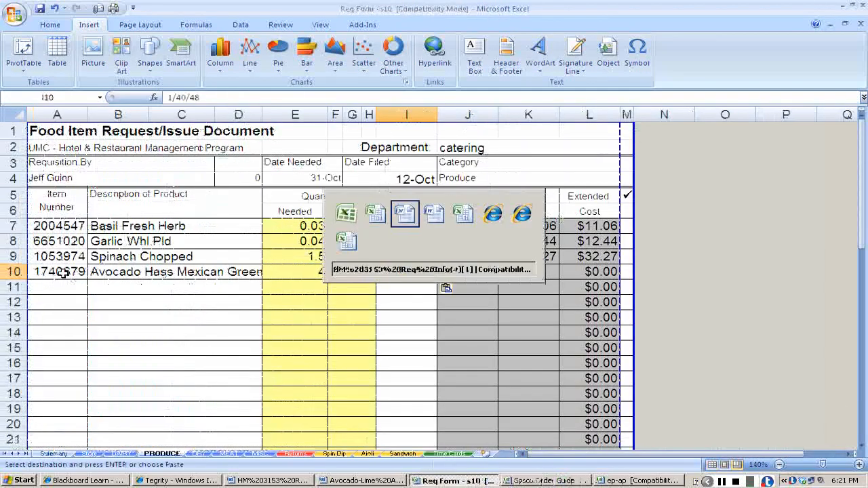
key("Tab")
key("Tab")
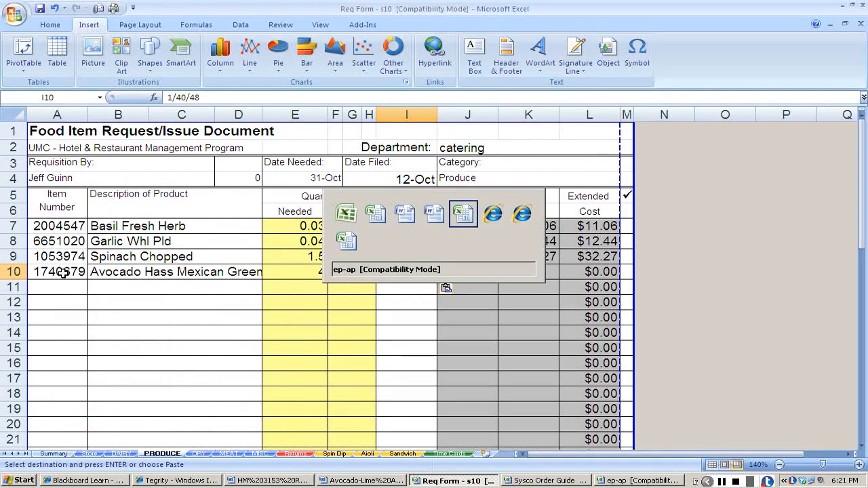
key("Tab")
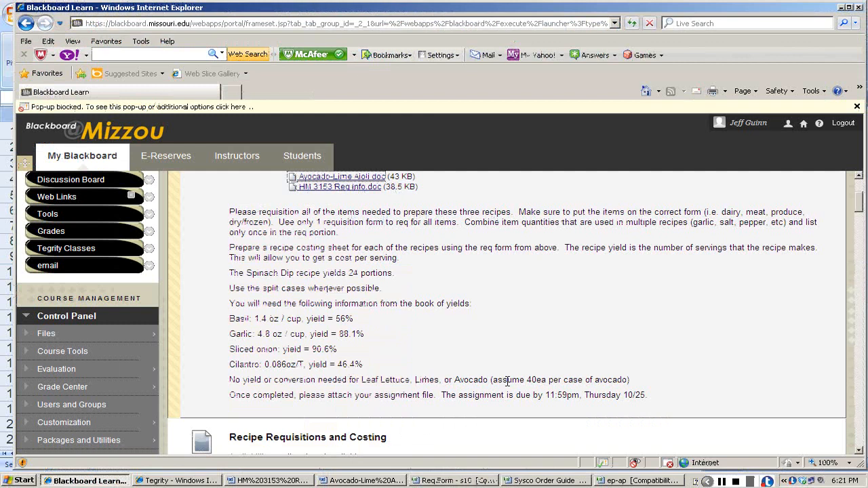
key("alt+Tab")
type("ea")
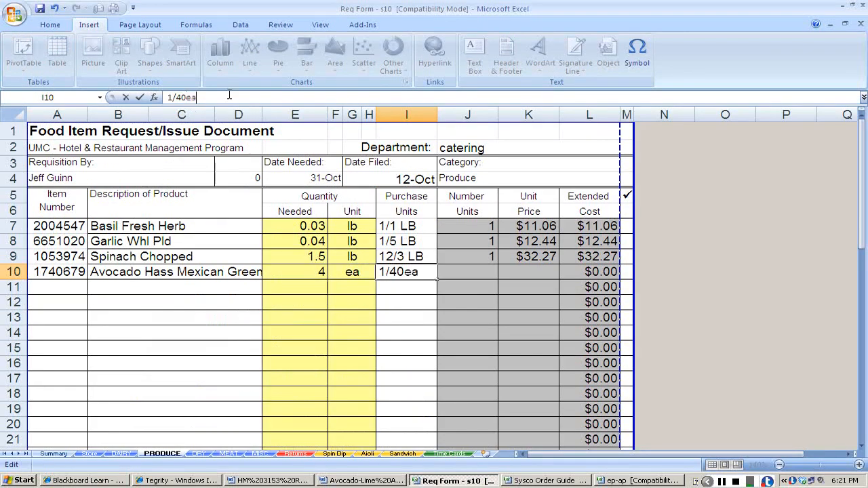
key("Return")
key("Right")
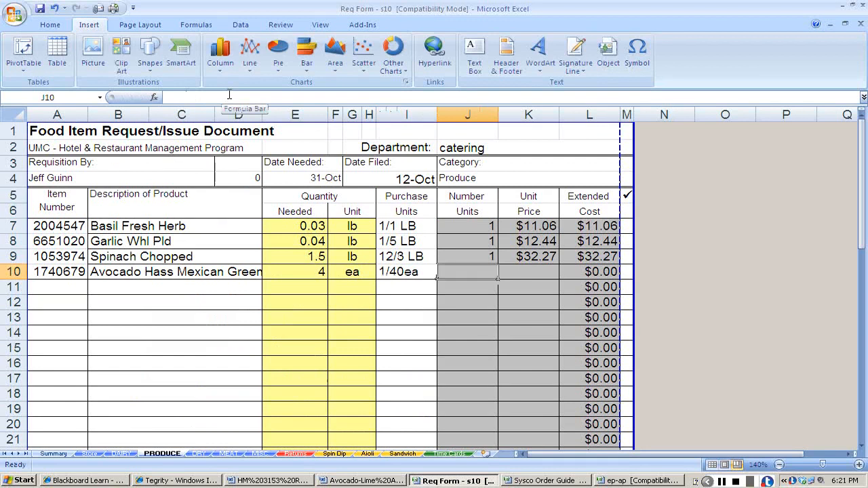
type("1")
key("Tab")
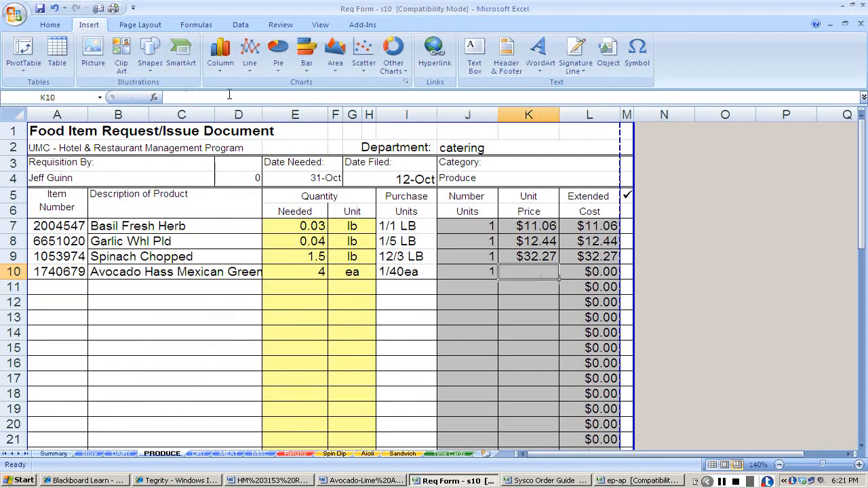
Look up the avocado's price in the Sysco order guide and enter 46 as its unit price on the PRODUCE sheet.
key("alt+Tab")
key("Tab")
key("Tab")
key("Tab")
key("Tab")
key("Tab")
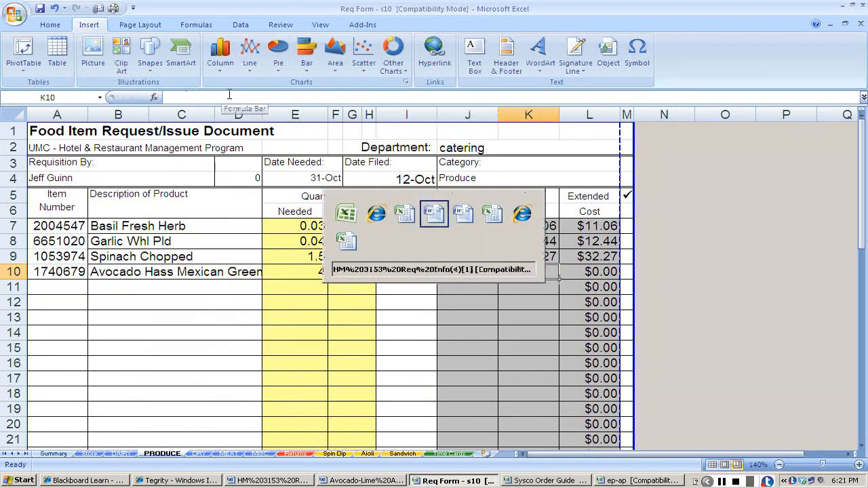
key("Tab")
key("Tab")
key("Tab")
key("Tab")
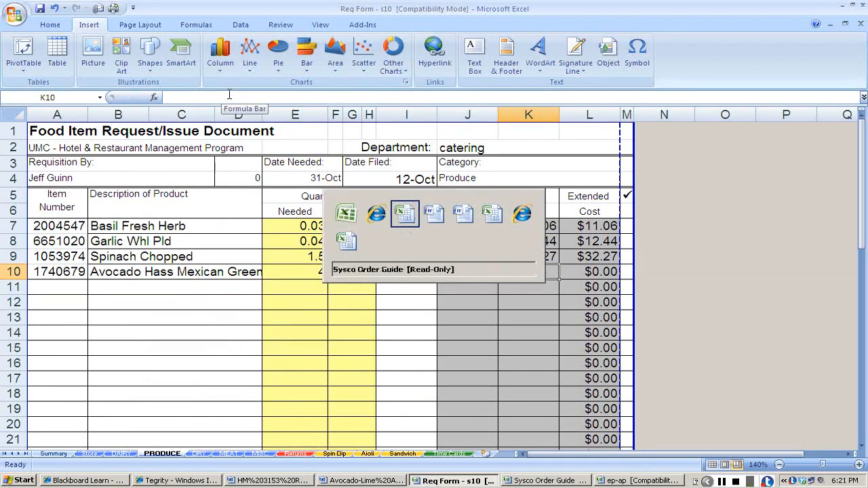
key("Right")
key("Right")
key("Right")
key("Right")
key("Right")
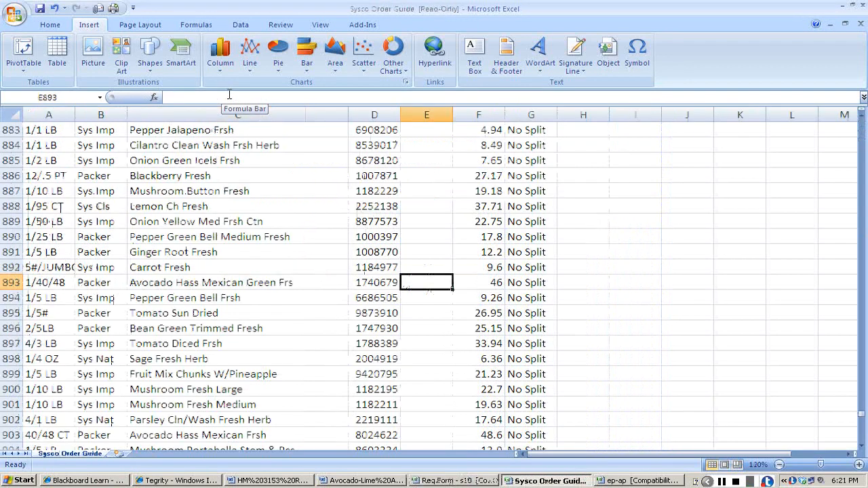
key("alt+Tab")
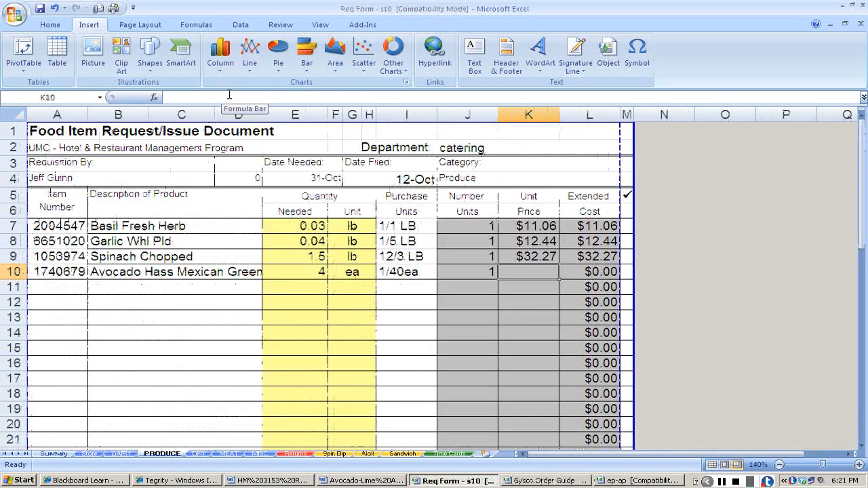
type("46.")
key("Return")
key("Left")
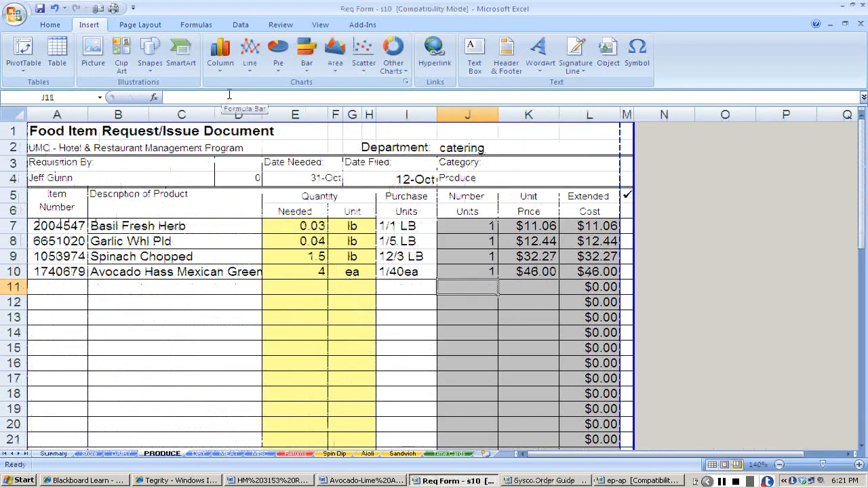
Paste the lime's item number 1276351 into the next empty row of the PRODUCE sheet.
key("Home")
key("alt+Tab")
key("alt+Tab")
key("alt+Tab")
key("alt+Tab")
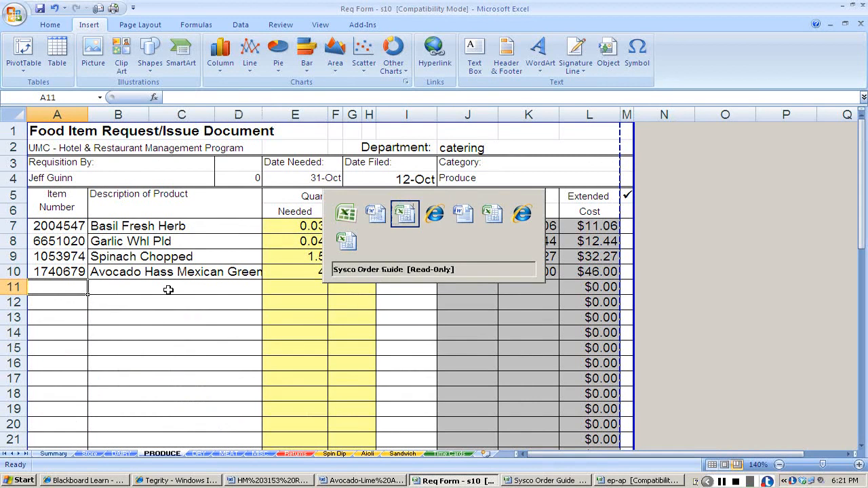
key("Escape")
key("ctrl+v")
Copy the lime's item number and search the Sysco order guide for it.
key("ctrl+c")
key("alt+Tab")
key("alt+Tab")
key("alt+Tab")
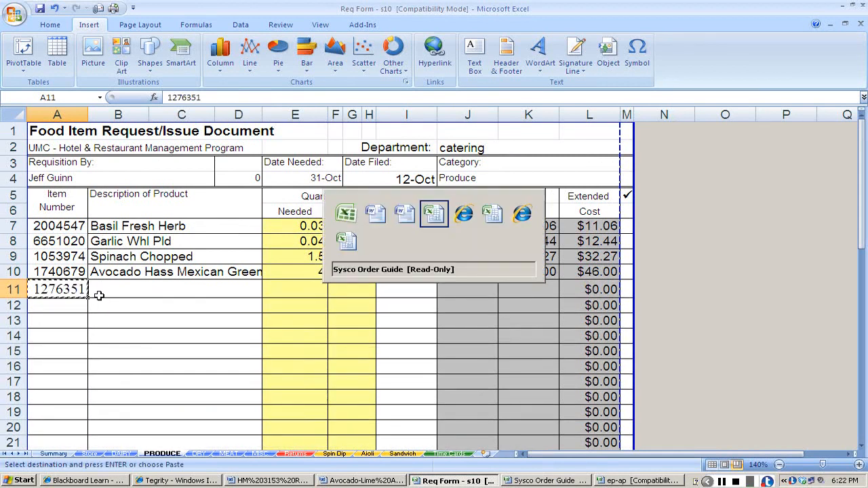
key("ctrl+f")
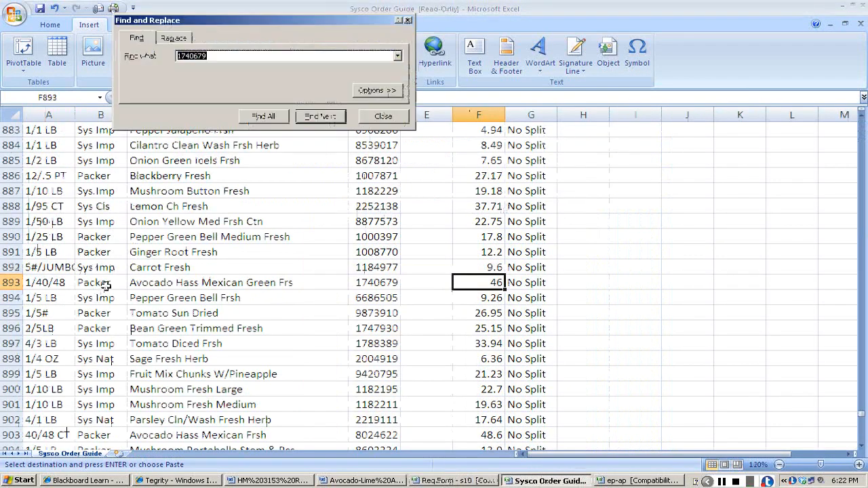
key("ctrl+v")
key("Return")
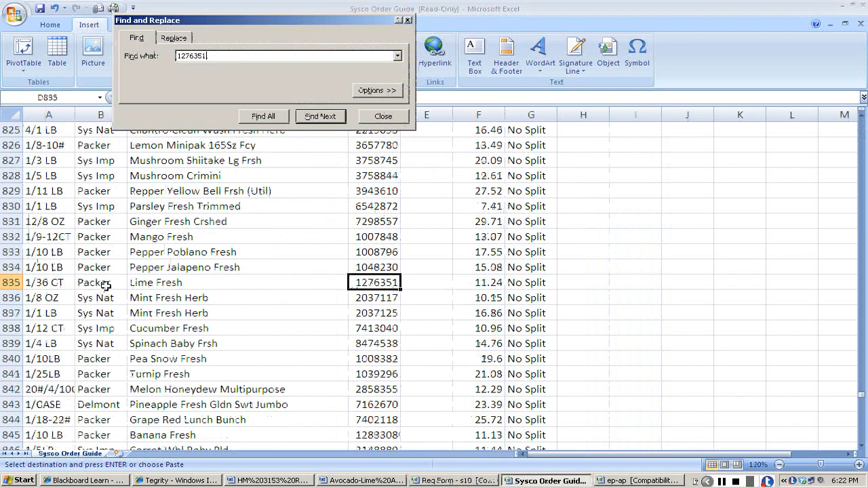
key("Escape")
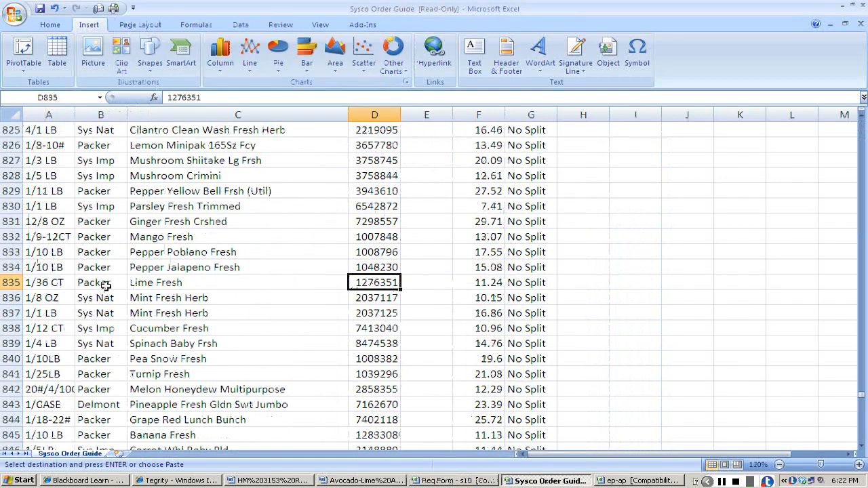
Copy the description Lime Fresh from the order guide into the lime's row on the PRODUCE sheet.
left_click(166, 283)
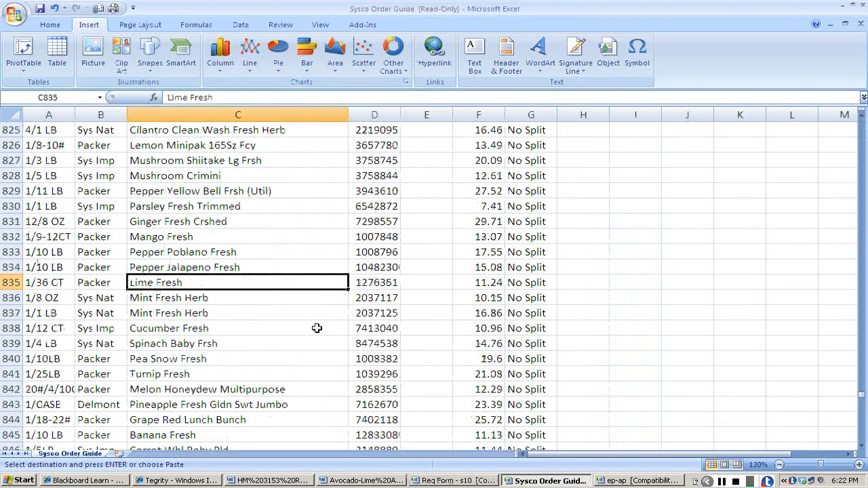
key("alt+Tab")
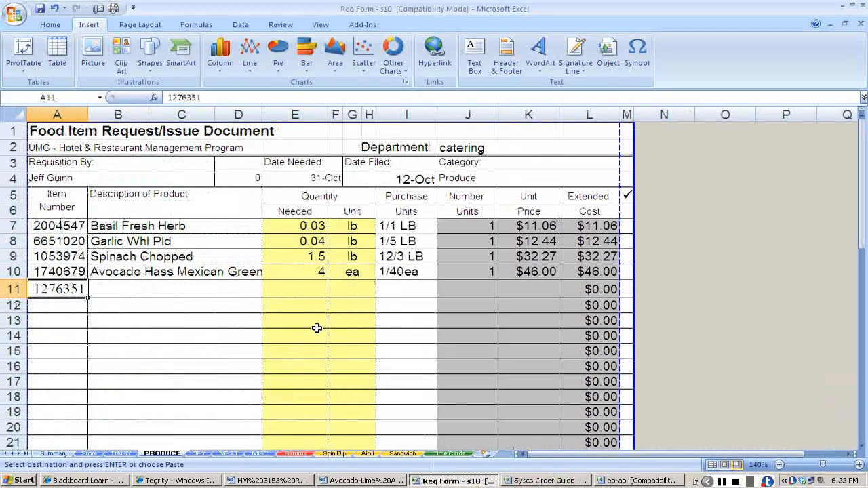
key("Tab")
key("ctrl+v")
key("Left")
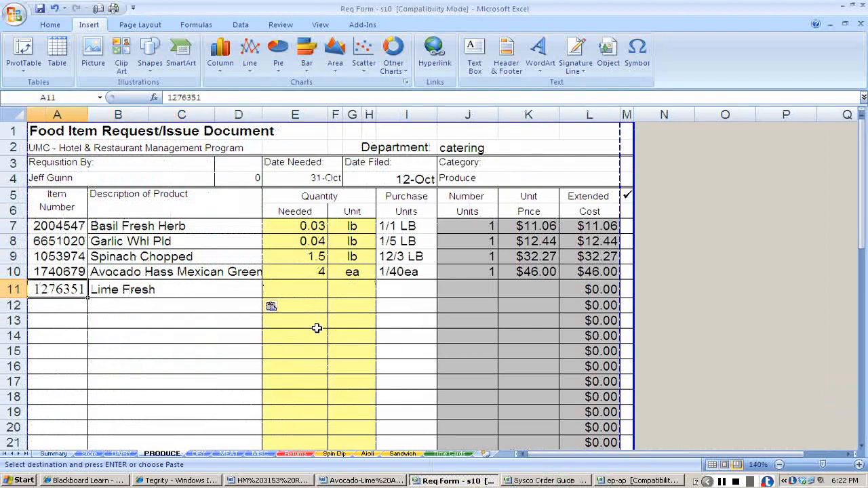
Copy item number 1276351 from the order guide over the lime's existing item number on the PRODUCE sheet.
key("alt+Tab")
key("Right")
key("ctrl+c")
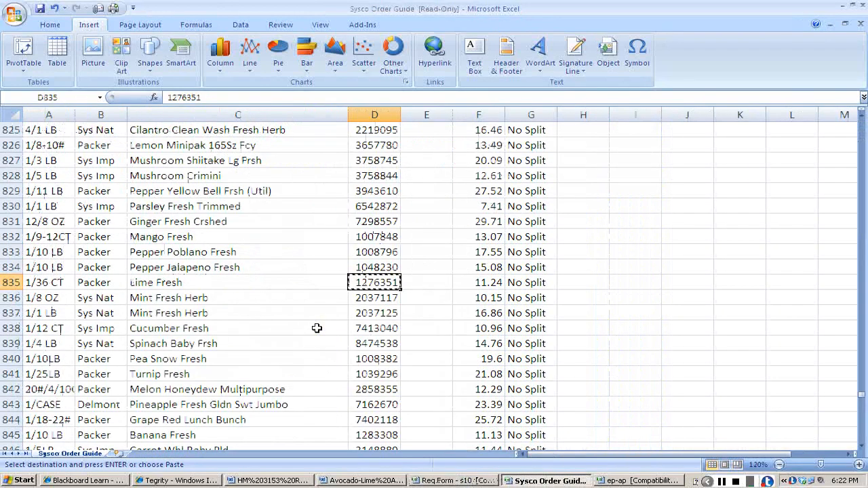
key("alt+Tab")
Enter a needed quantity of 1 ea for the lime.
key("Right")
key("Right")
type("1")
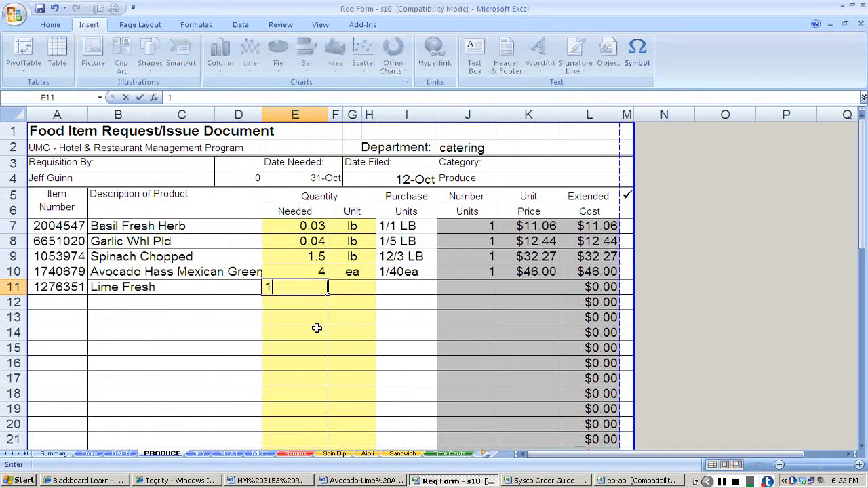
key("Right")
type("ea")
Copy the lime's pack size 1/36 CT from the order guide into its Purchase Units cell, and enter 1 as the number of units.
key("alt+Tab")
key("Left")
key("Left")
key("Left")
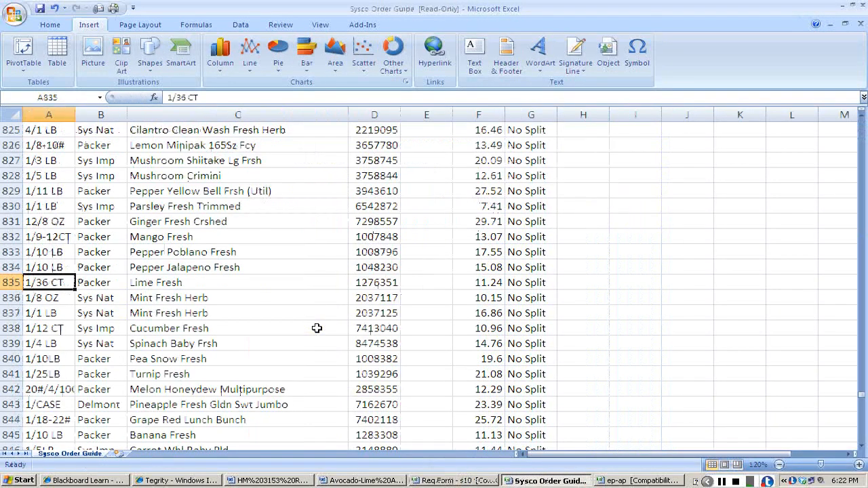
key("ctrl+c")
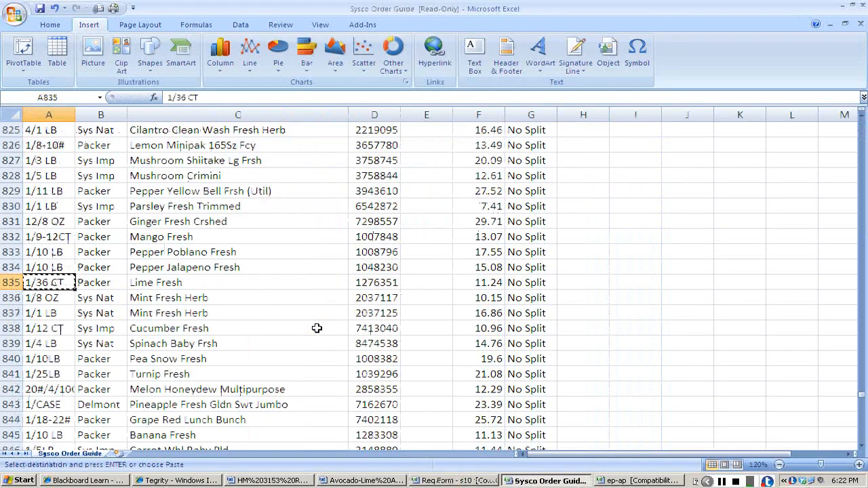
key("alt+Tab")
key("Right")
key("ctrl+v")
key("Right")
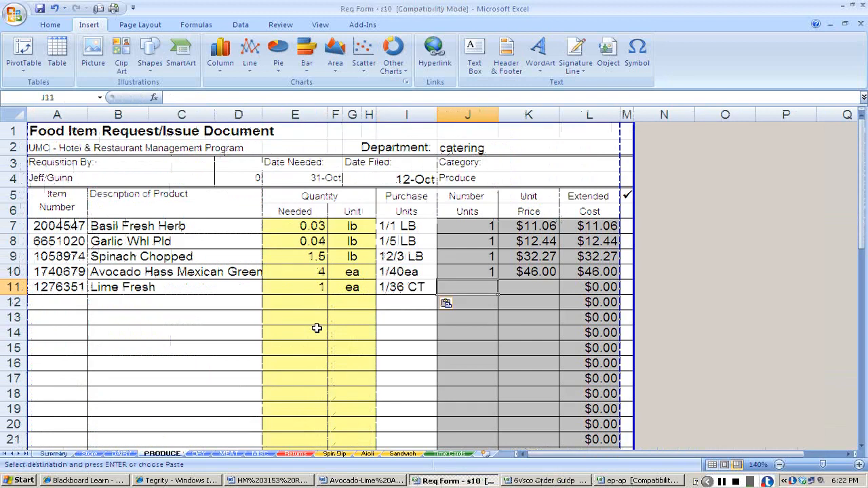
key("Right")
Look up the lime's price in the order guide and enter 11.24 as its unit price on the PRODUCE sheet.
key("Right")
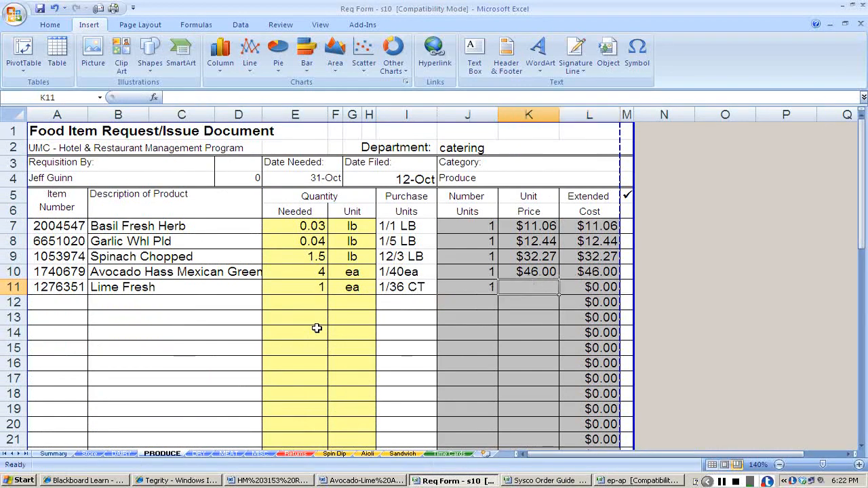
key("alt+Tab")
key("Right")
key("Right")
key("Right")
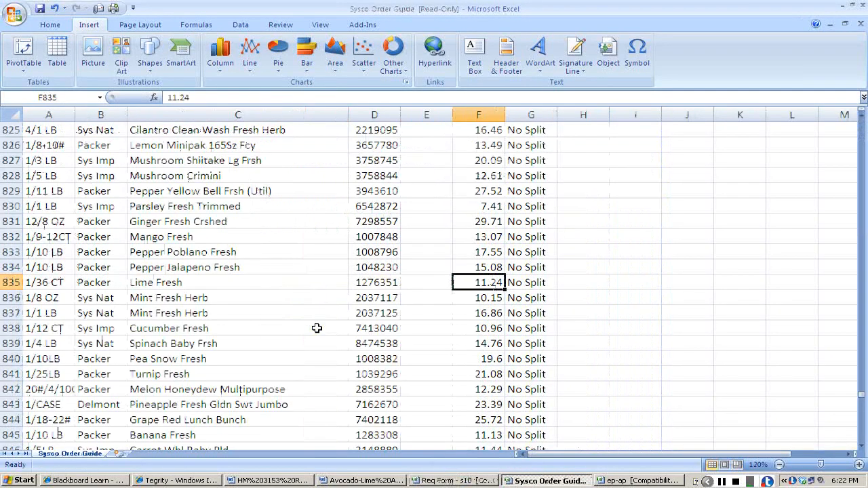
key("alt+Tab")
type("11.24")
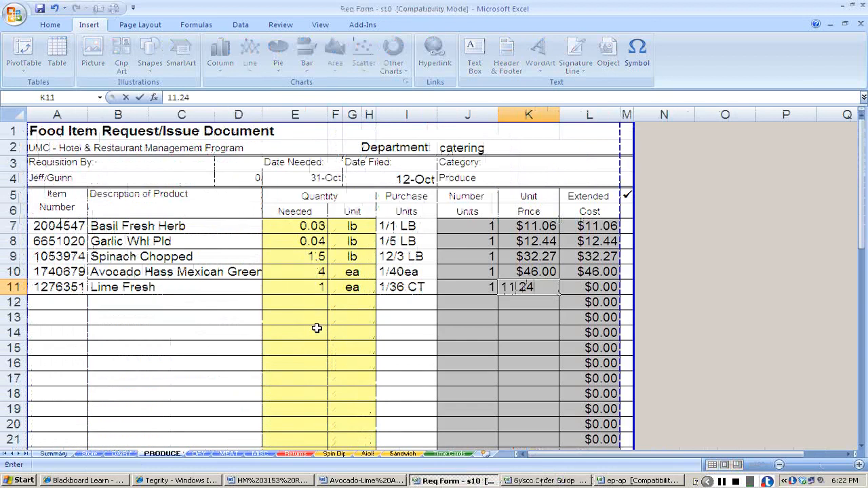
key("Return")
key("Left")
key("Home")
Check the Avocado-Lime Aioli recipe in Word for the remaining produce ingredients and their amounts.
key("alt+Tab")
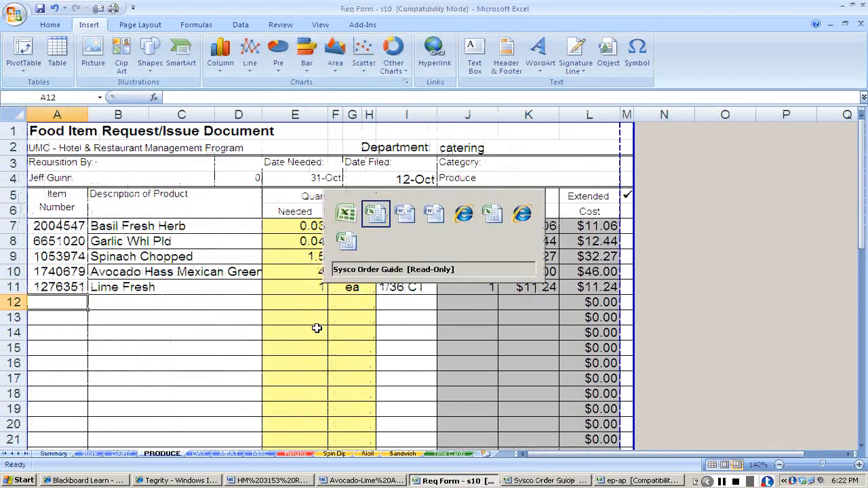
key("alt+Tab")
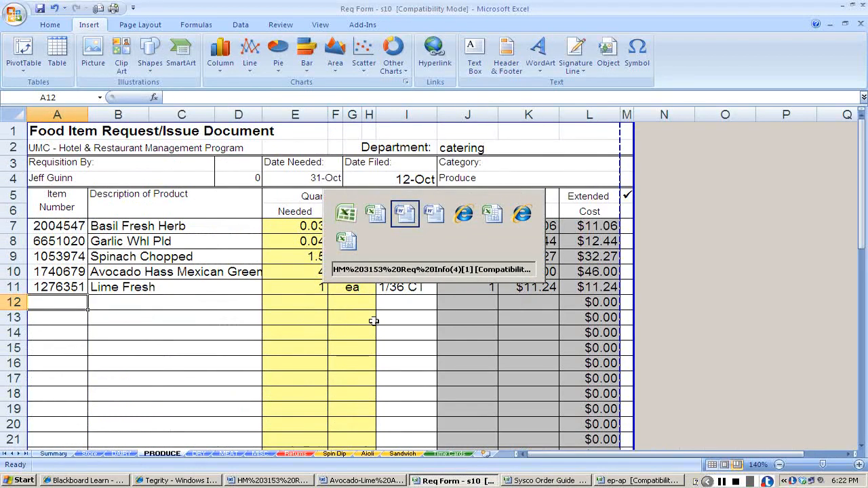
key("alt+Tab")
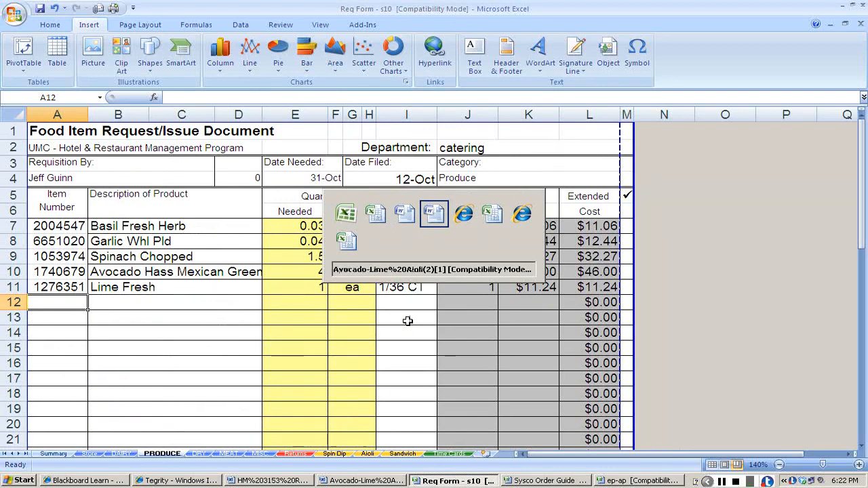
Switch to the ep-ap workbook and add a garlic entry of 1 oz in row 7, below the mayo.
key("alt+Tab")
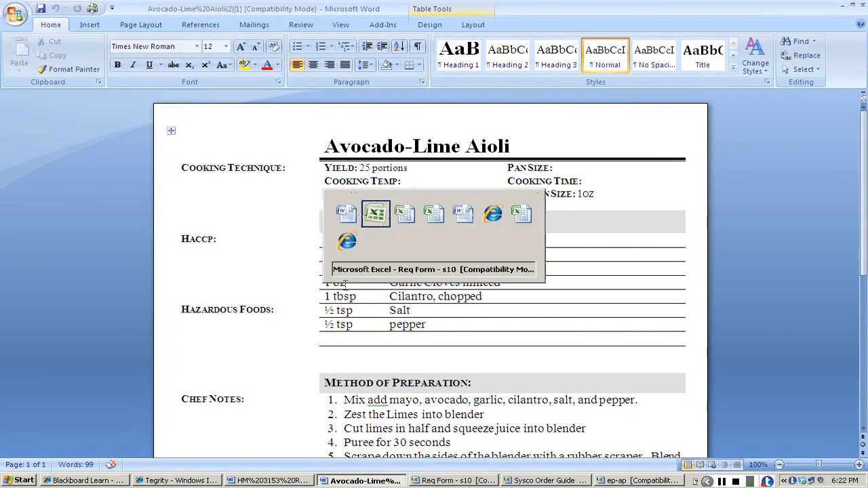
key("alt+Tab")
key("alt+Tab")
key("alt+Tab")
key("alt+Tab")
key("alt+Tab")
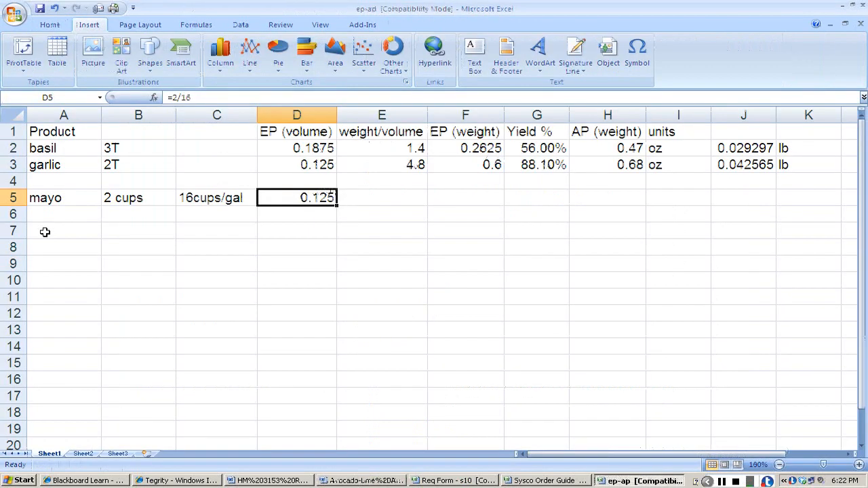
left_click(45, 231)
type("garlic")
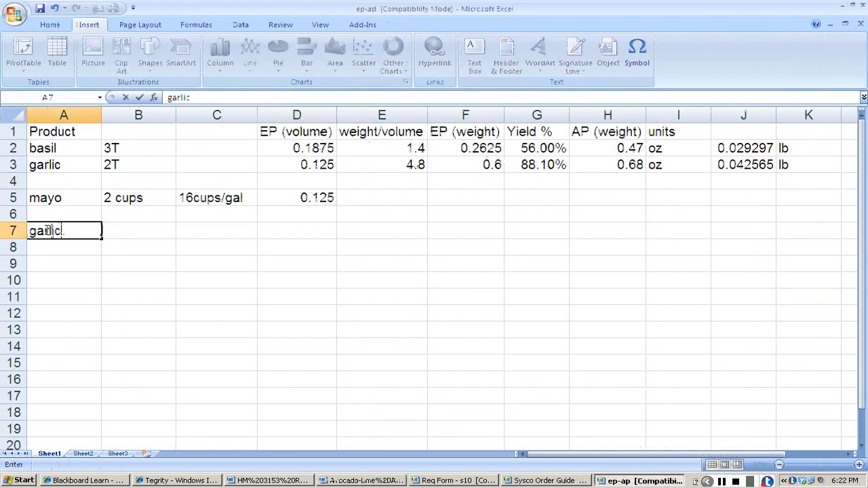
key("Tab")
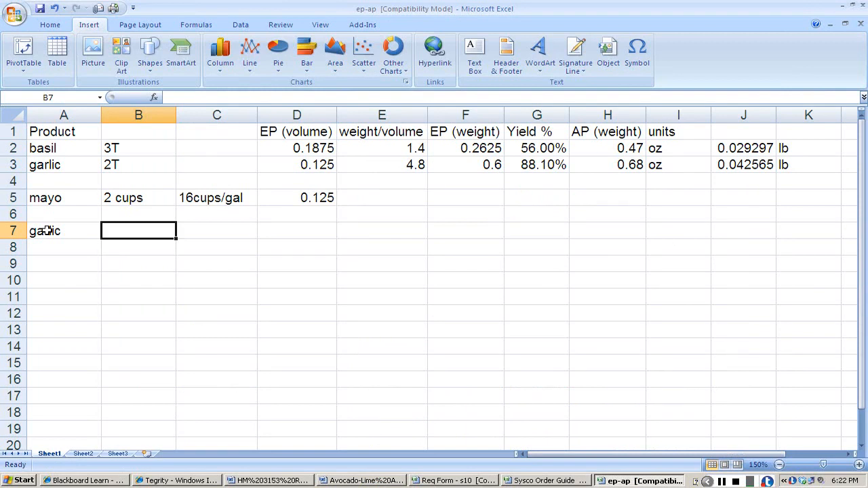
type("1 oz")
key("Tab")
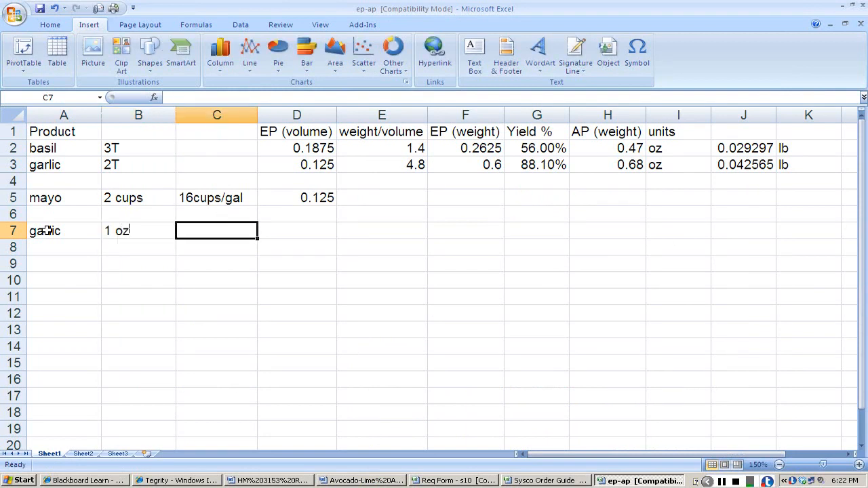
Enter 1oz as the EP weight in the new garlic row.
key("Right")
key("Right")
key("Right")
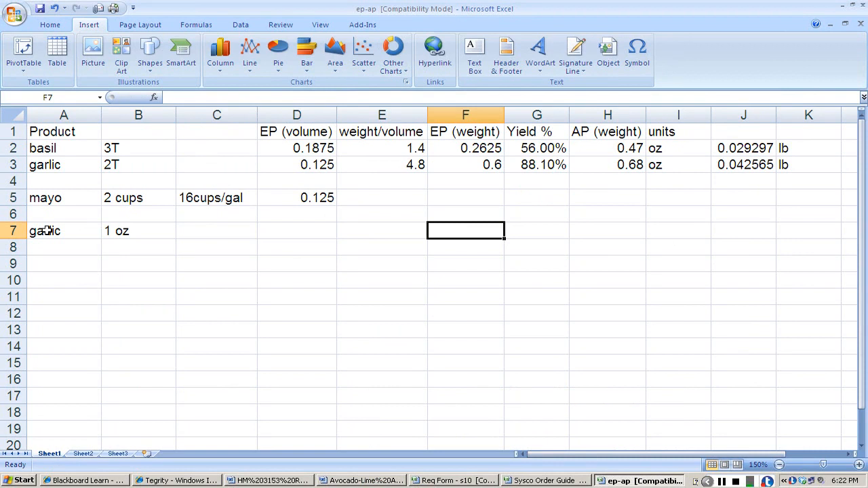
type("1oz")
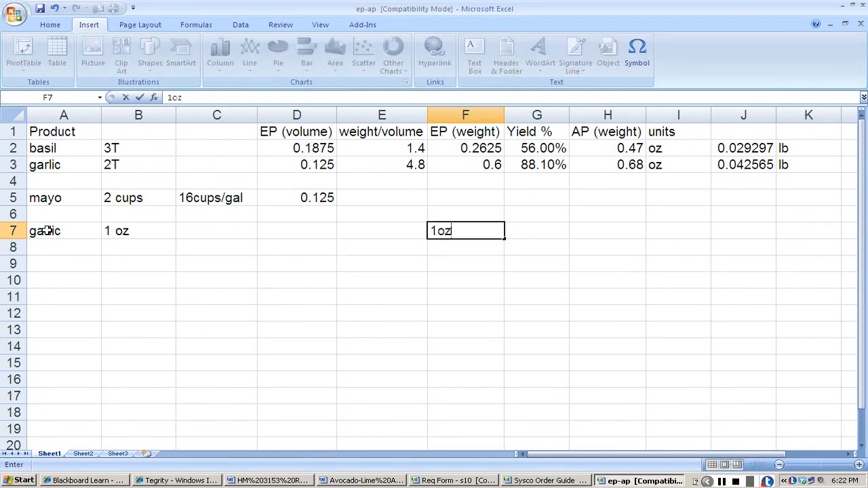
key("Tab")
Enter a yield of 88.1% in the new garlic row and set its EP weight to the plain number 1.
key("alt+Tab")
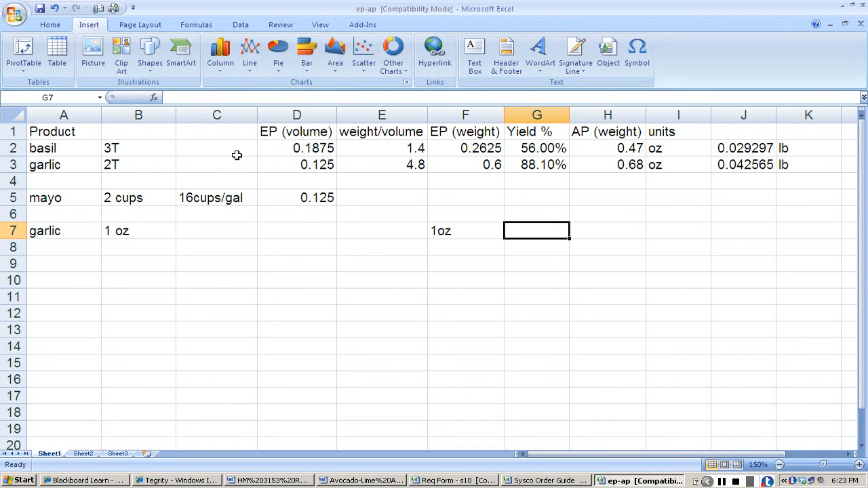
type("88.1")
key("Return")
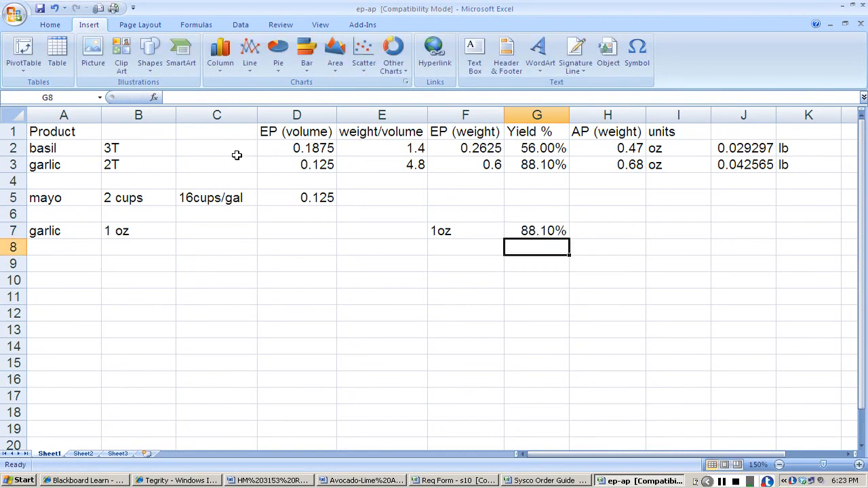
key("Up")
key("Left")
type("1")
key("Right")
key("Right")
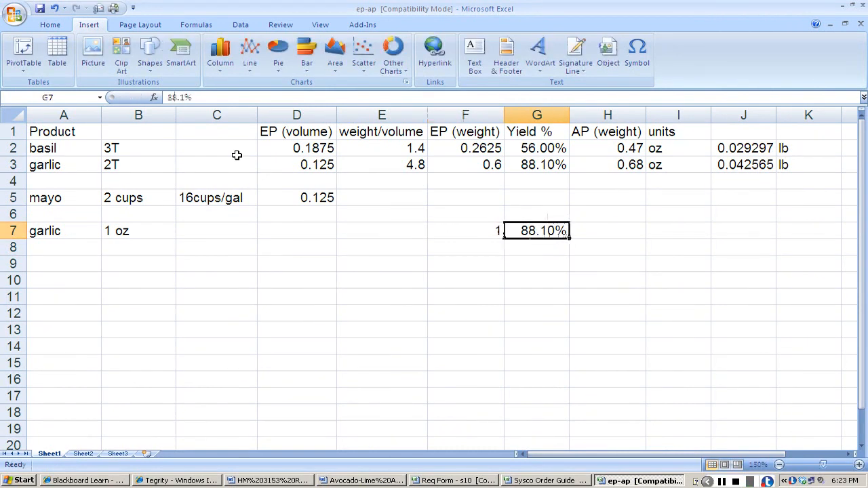
Calculate the AP weight in the row 7 garlic entry as EP weight divided by yield (+F7/G7) and set its unit to oz.
type("+")
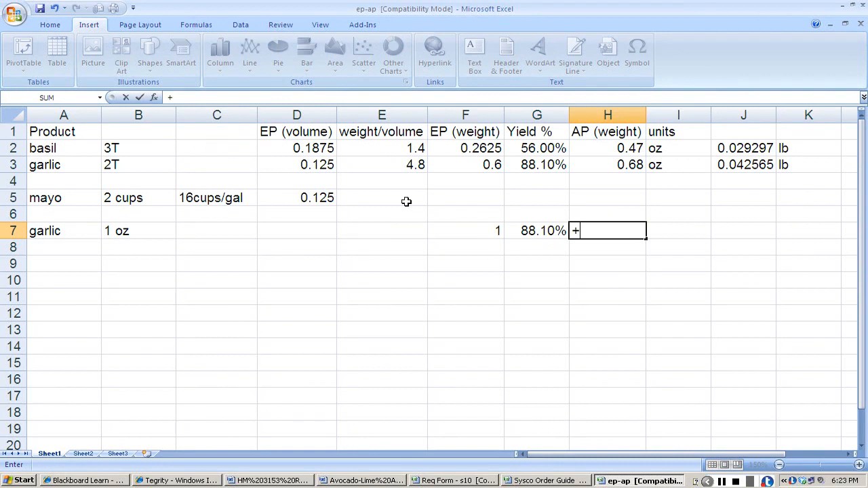
left_click(464, 231)
type("/")
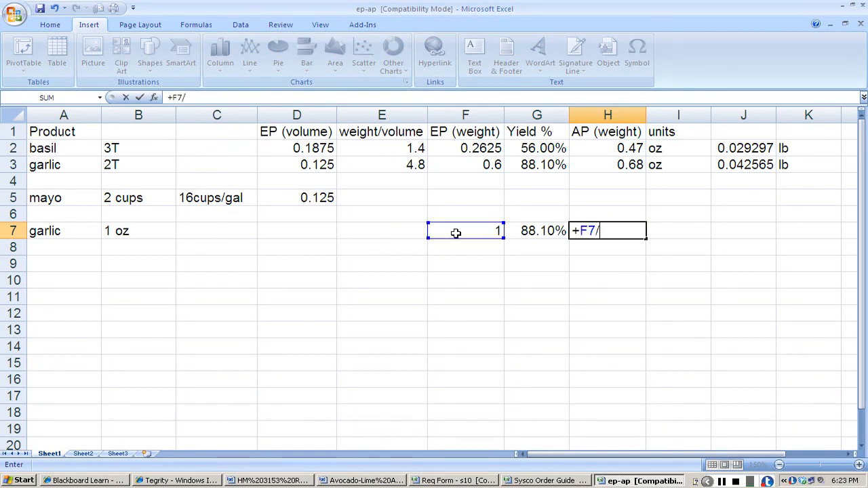
left_click(535, 229)
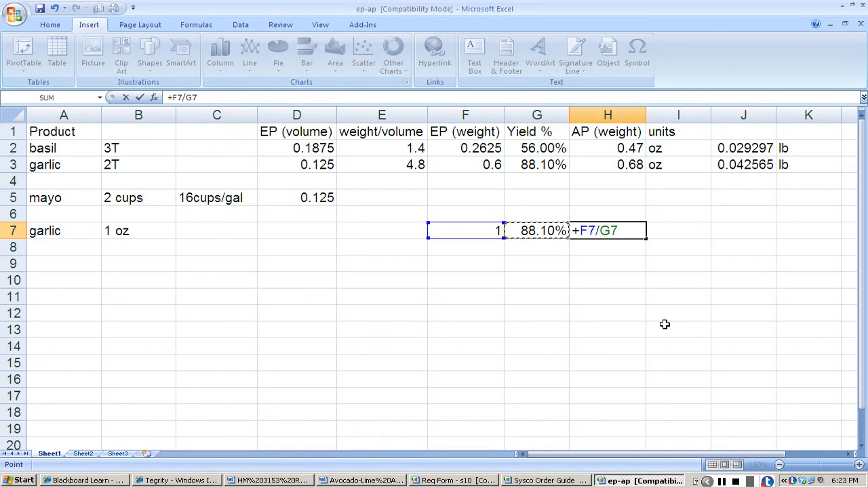
key("Return")
key("Up")
key("Right")
type("oz")
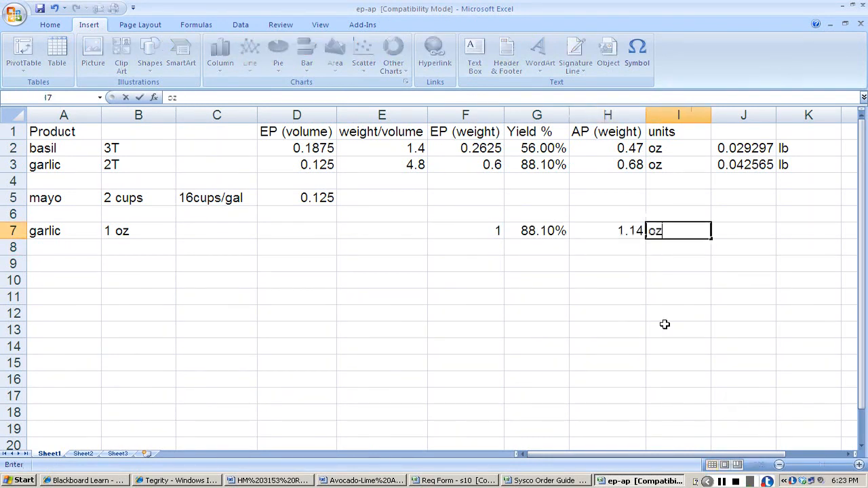
key("Right")
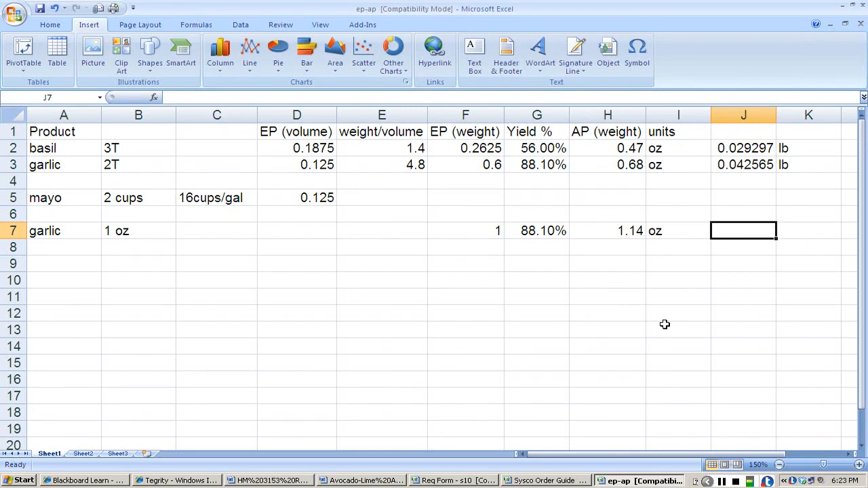
Convert the row 7 garlic AP weight to pounds in J7 with +H7/16 and label the result lb.
type("+")
left_click(606, 232)
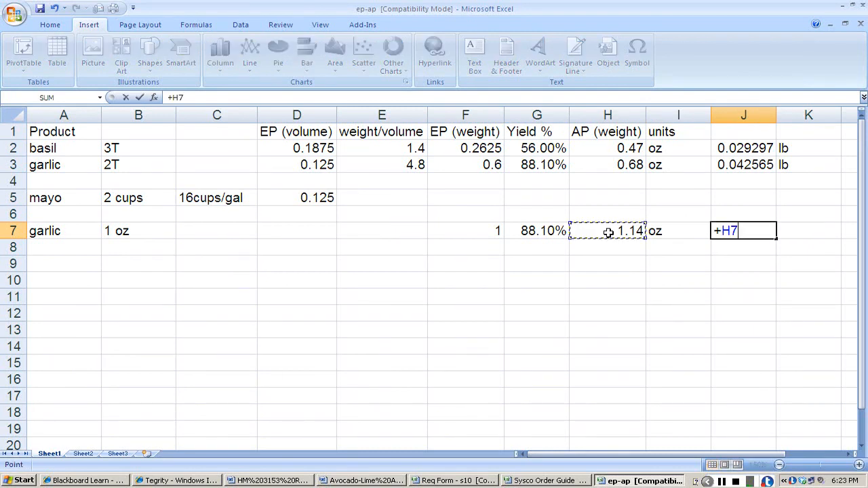
type("/16")
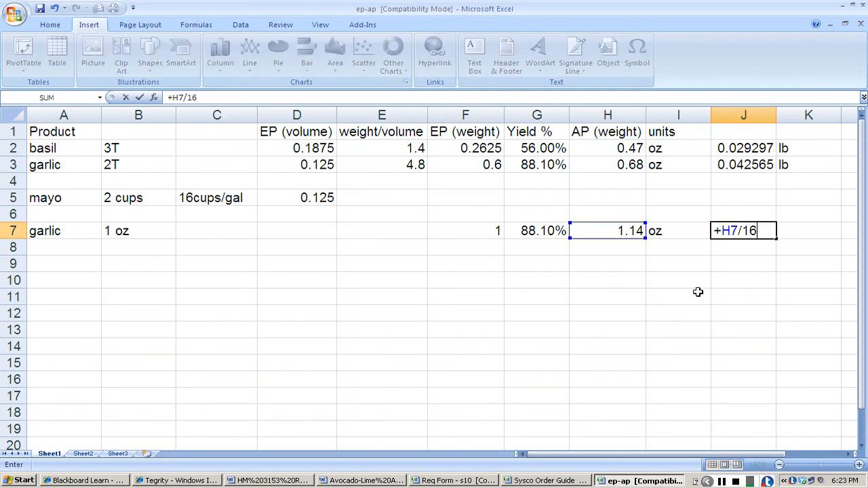
key("Right")
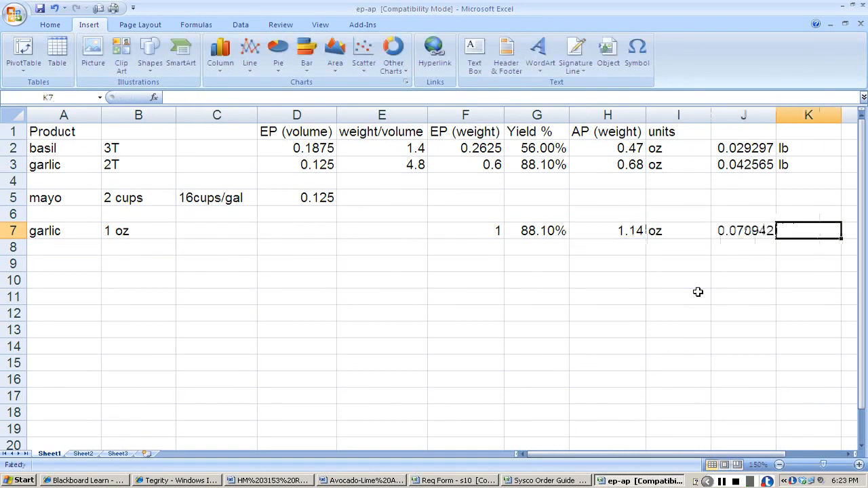
type("lb")
key("Return")
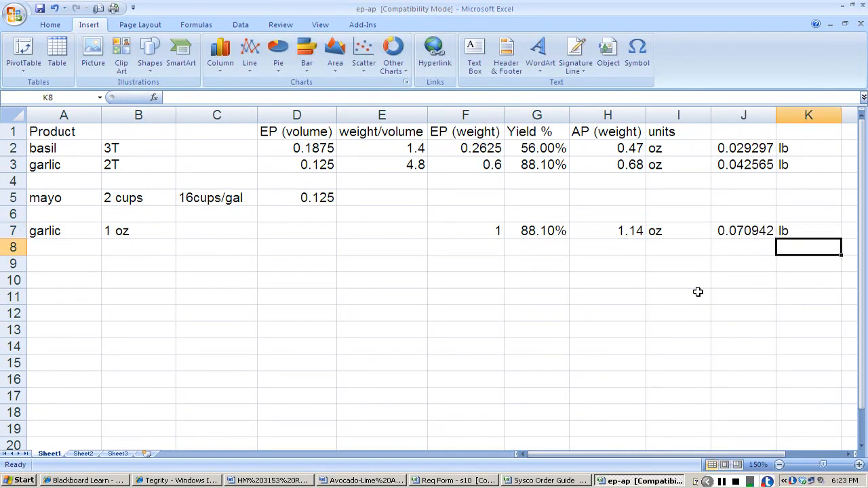
Switch to the Req Form - s10 workbook.
key("alt+Tab")
key("alt+Tab")
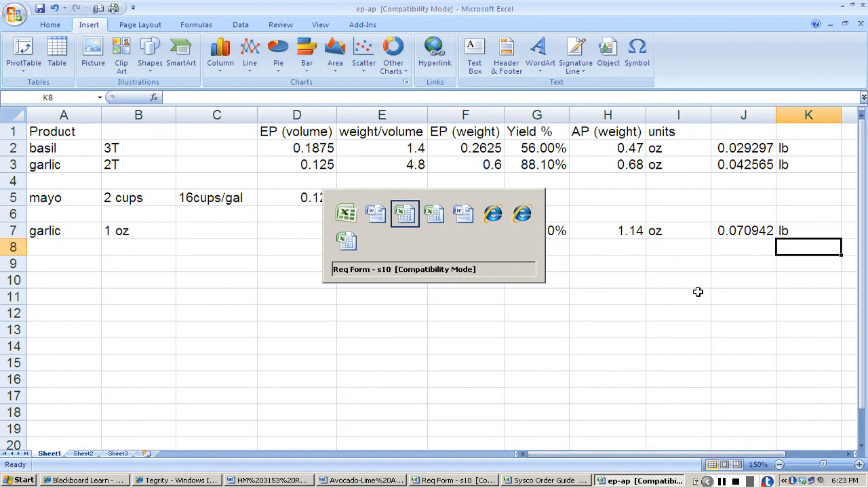
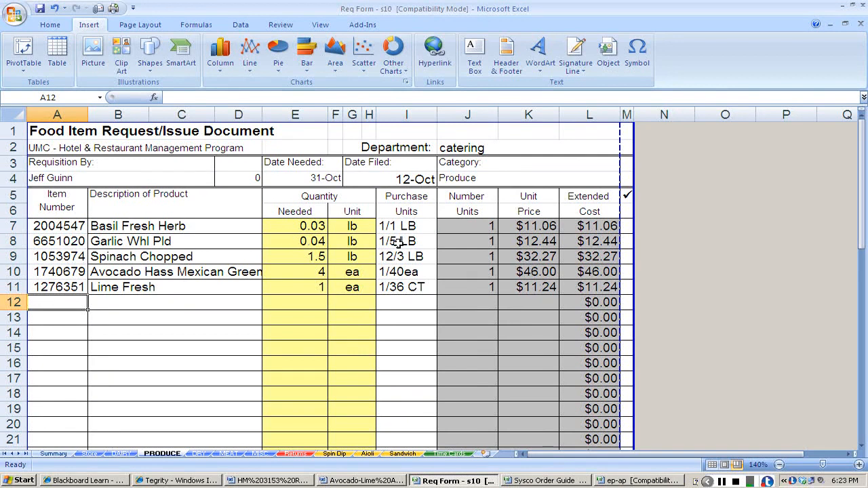
Check the row 7 garlic weight in the ep-ap workbook and set the Produce sheet's garlic quantity needed to +0.04+.07.
left_click(287, 242)
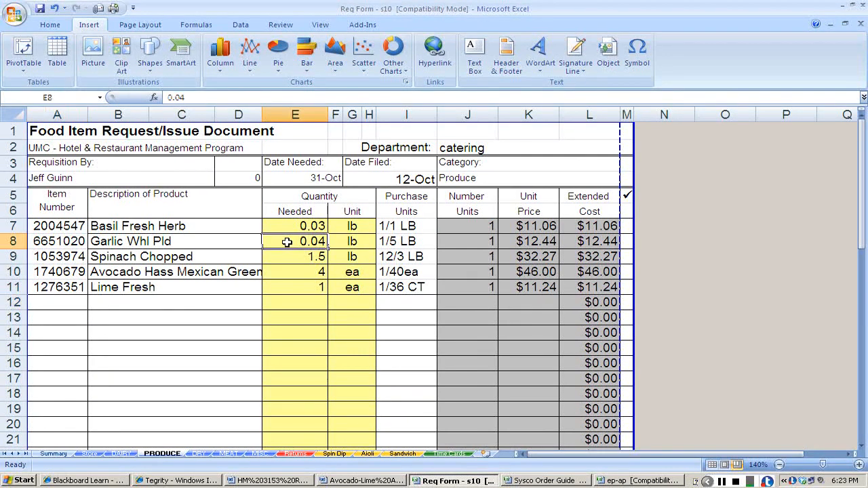
key("alt+Tab")
key("alt+Tab")
key("alt+Tab")
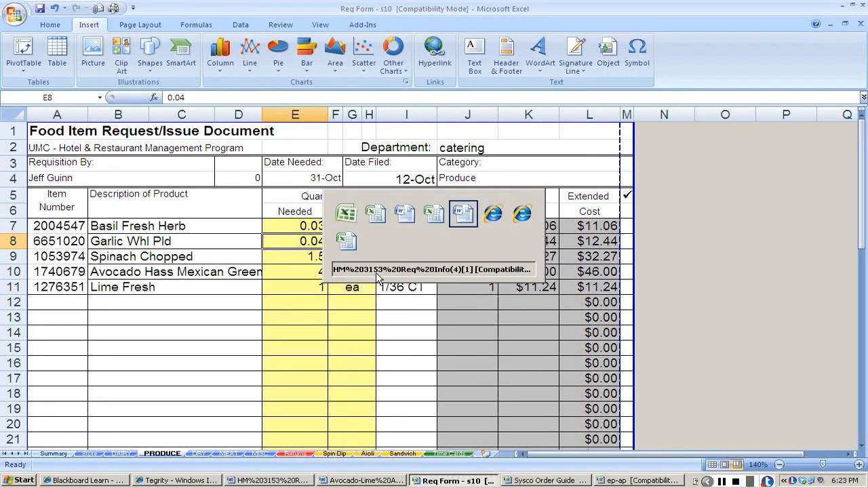
key("alt+Tab")
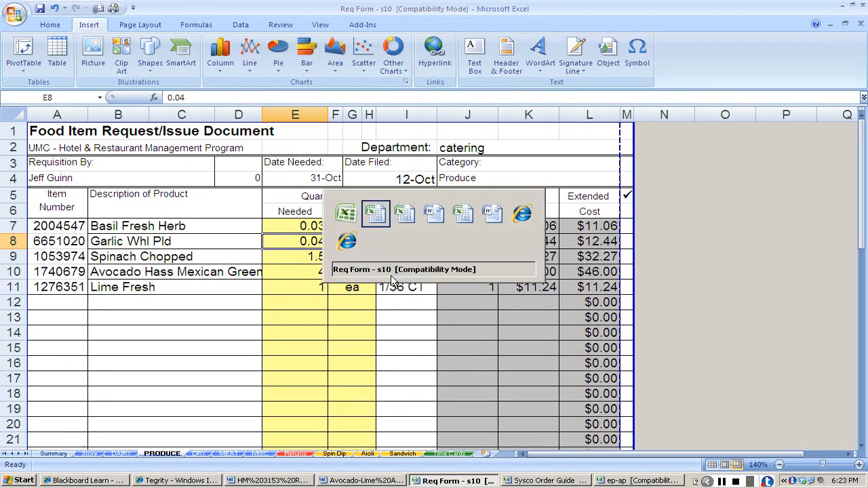
key("alt+Tab")
left_click(721, 235)
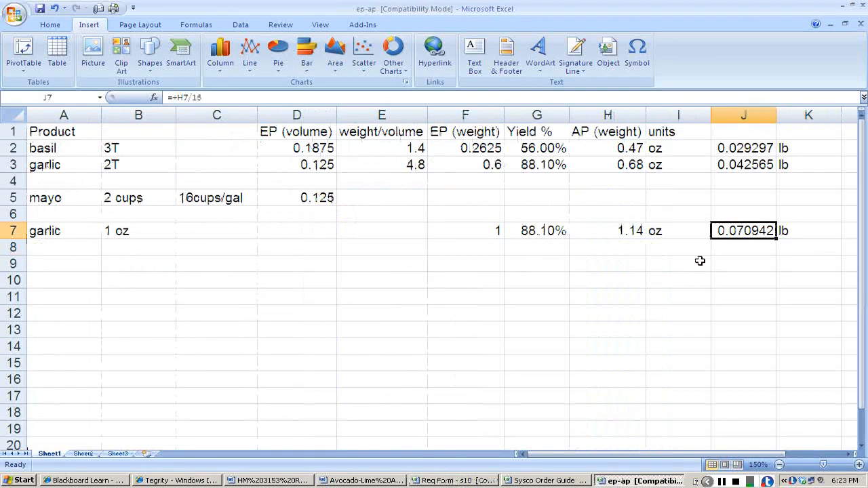
key("alt+Tab")
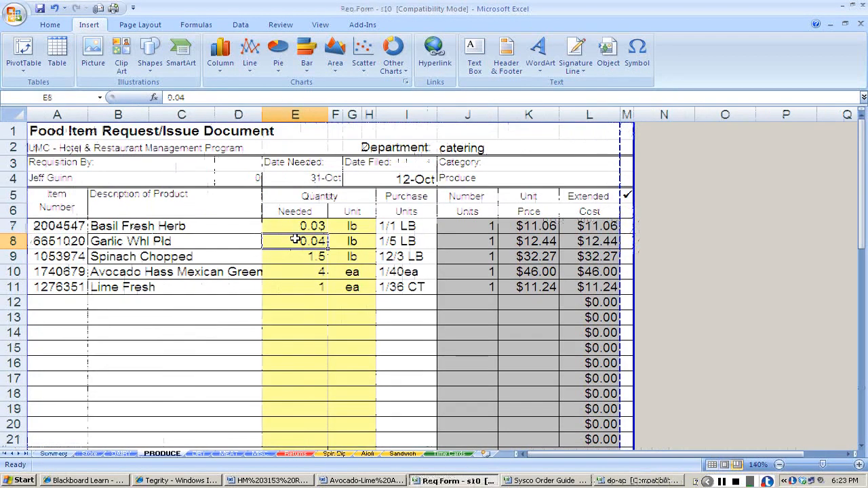
left_click(167, 99)
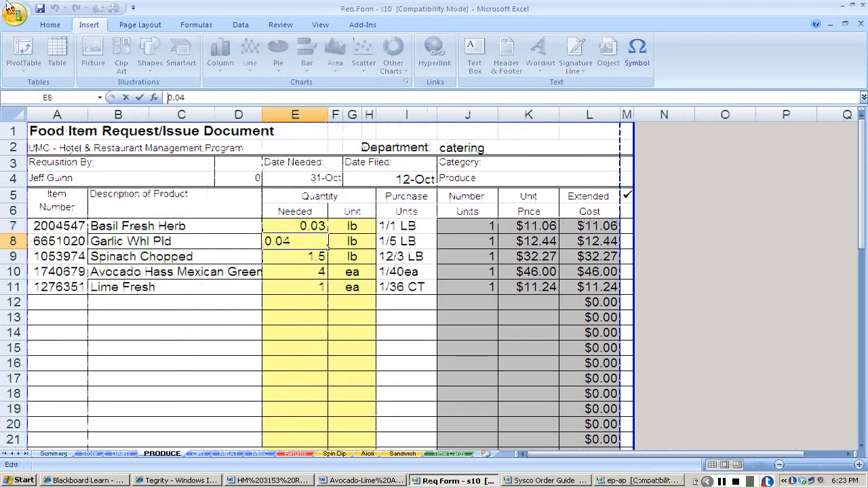
type("+0.04")
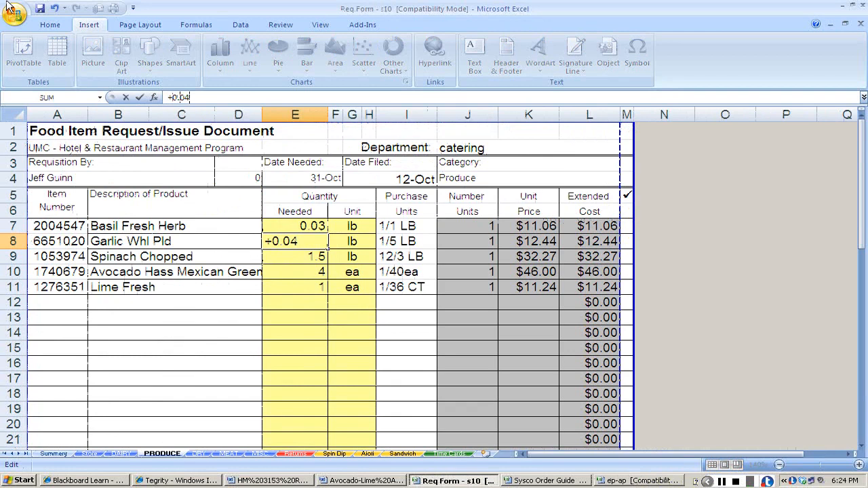
type("+.07")
key("Return")
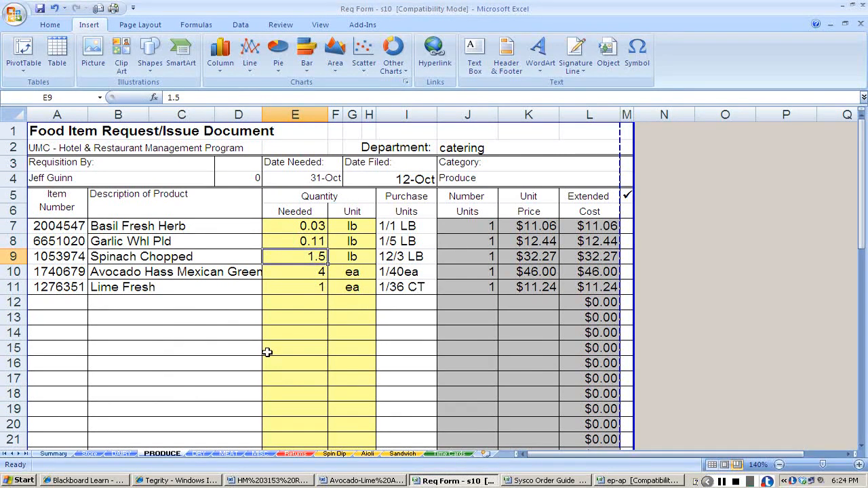
Switch to the ep-ap workbook and add a cilantro entry in row 8 with 1T, taken from the Avocado-Lime Aioli recipe.
key("alt+Tab")
key("alt+Tab")
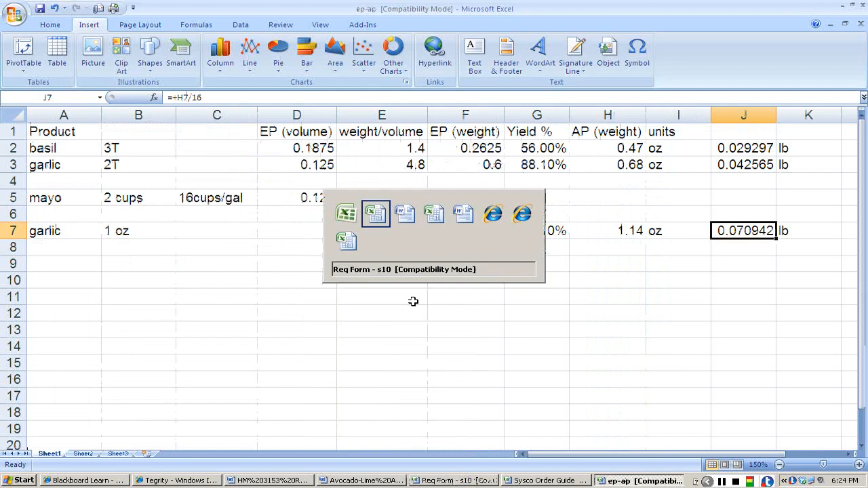
key("alt+Tab")
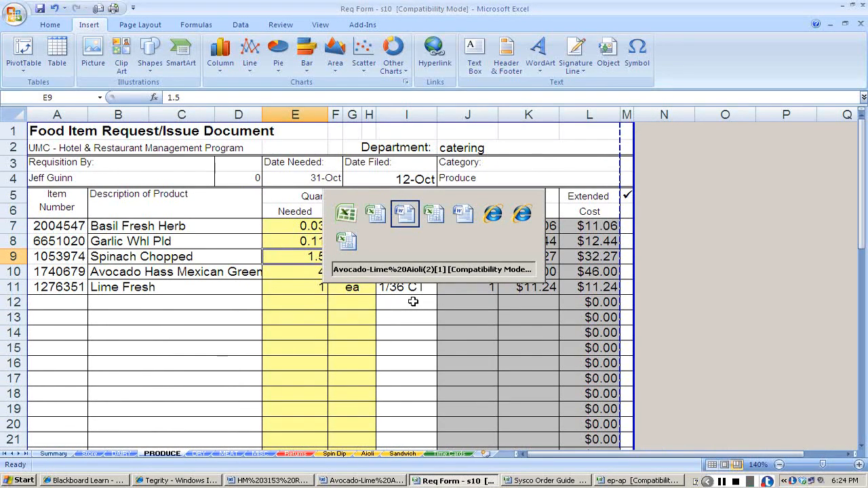
key("alt+Tab")
key("alt+Tab")
key("alt+Tab")
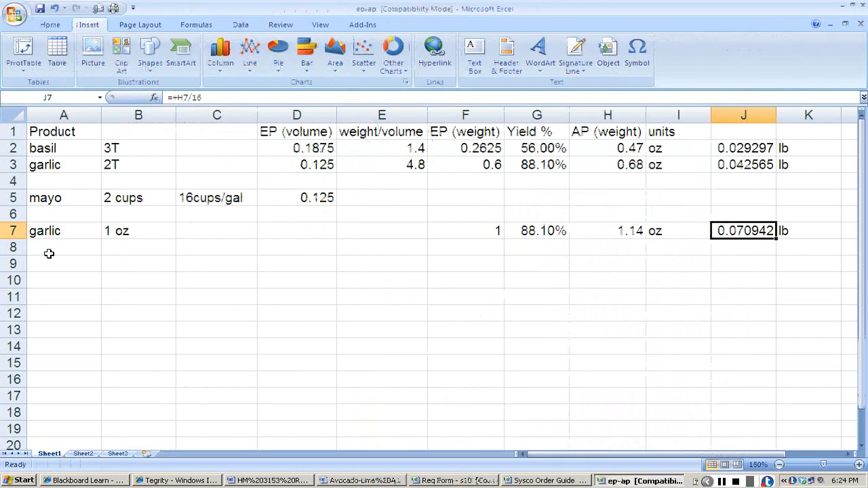
left_click(49, 254)
type("cilantro")
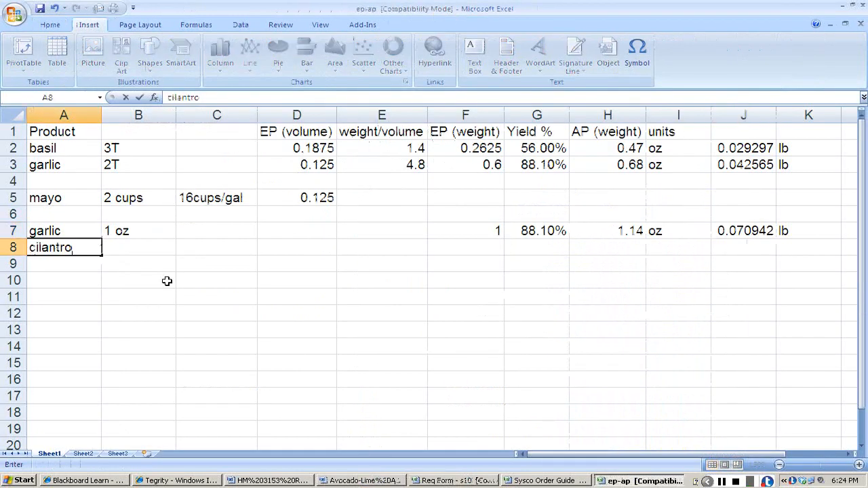
key("Tab")
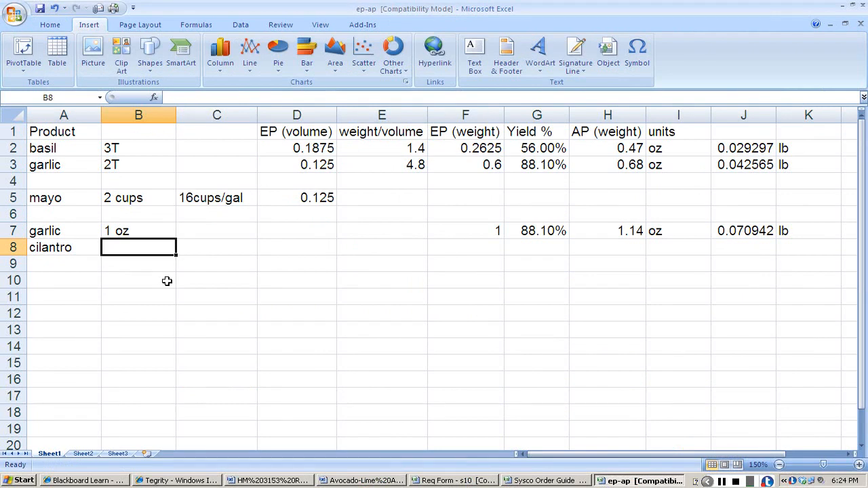
key("alt+Tab")
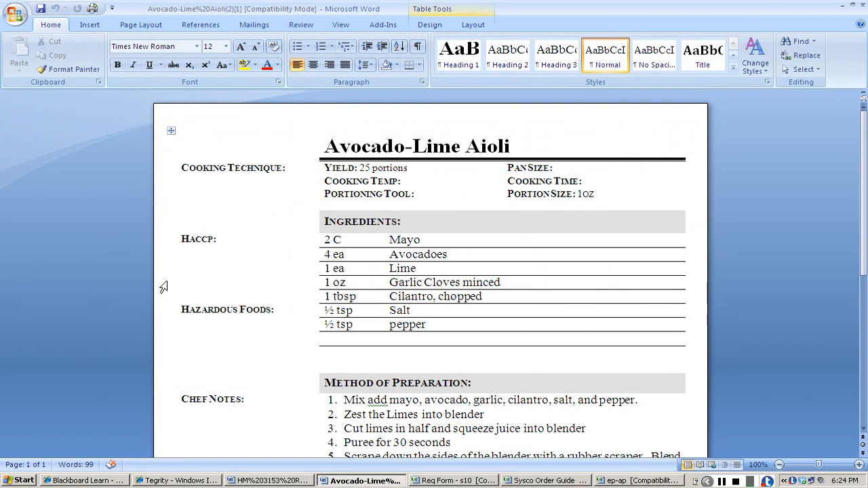
key("alt+Tab")
Look up cilantro's conversion on the Blackboard page and enter a weight/volume of .086 and an EP volume of 1 in row 8.
key("alt+Tab")
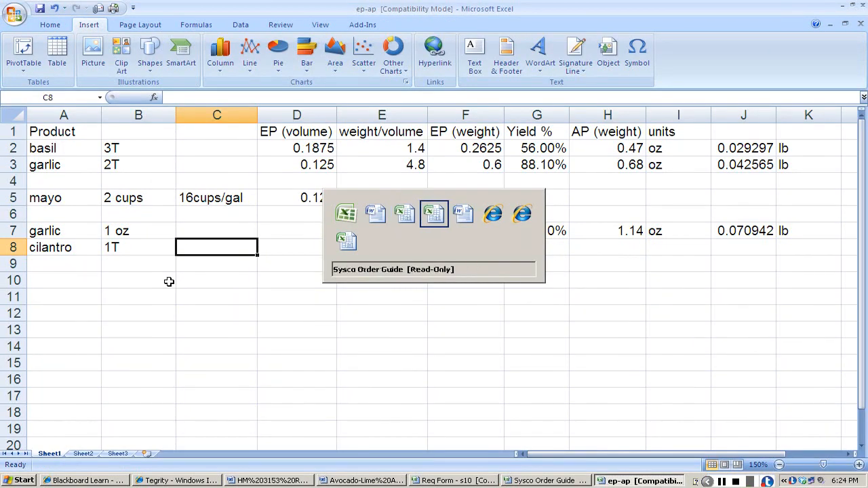
key("alt+Tab")
key("alt+Tab")
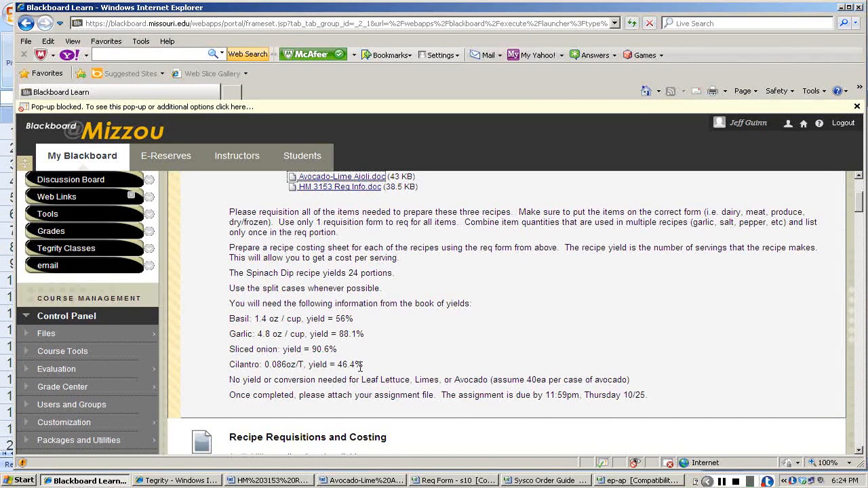
key("alt+Tab")
left_click(359, 246)
type(".086")
key("Left")
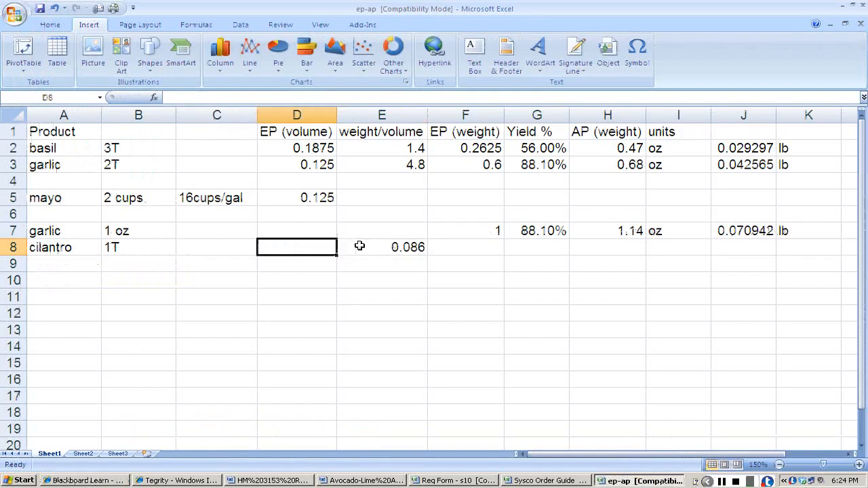
type("1")
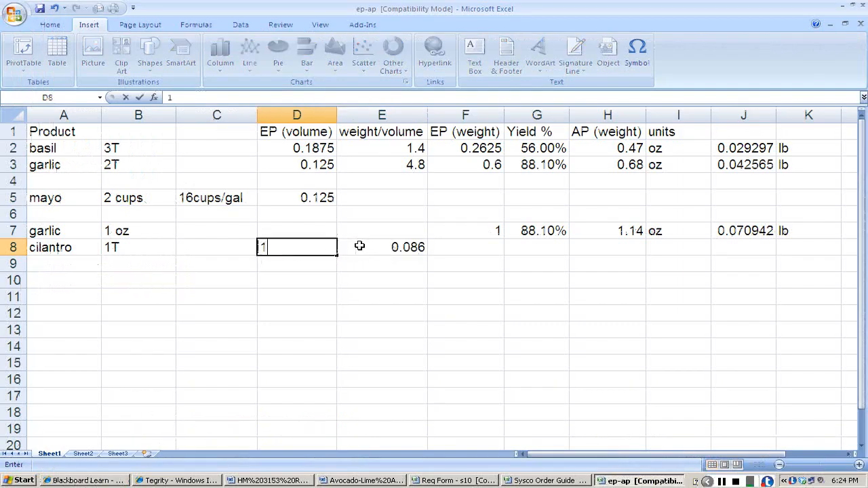
key("Right")
key("Right")
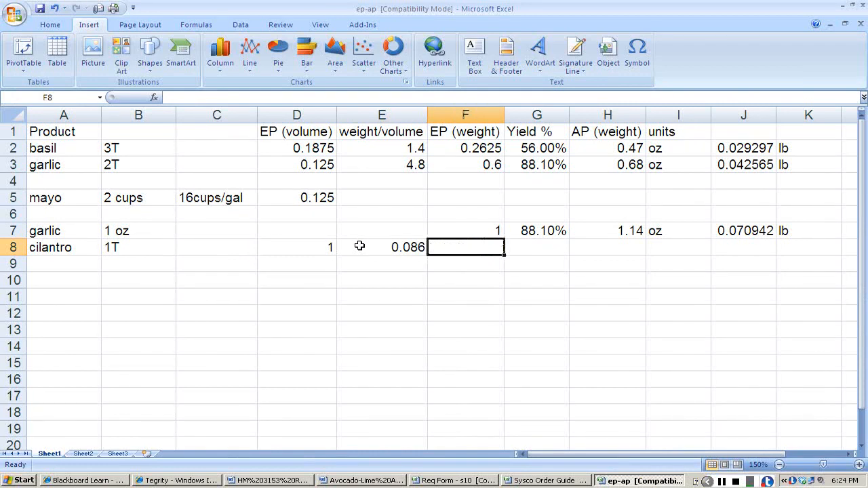
Calculate cilantro's EP weight in F8 as +D8*E8 and enter a yield of 46.4%.
type("+")
left_click(330, 255)
type("*")
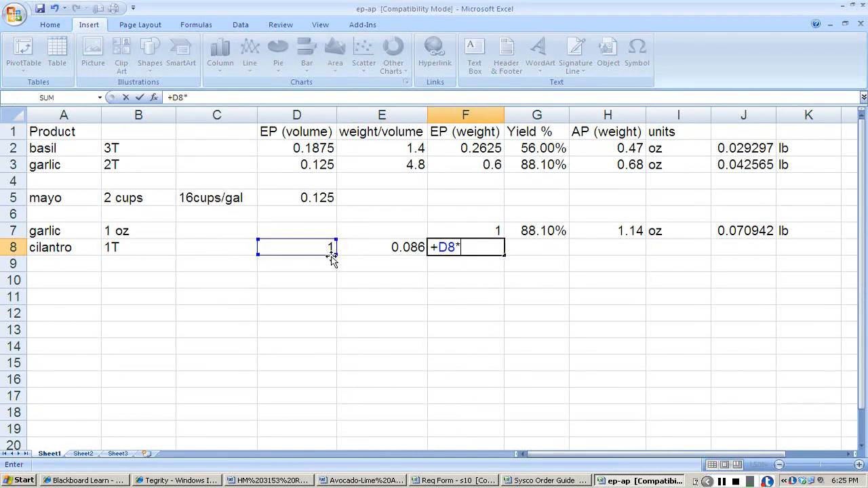
left_click(382, 250)
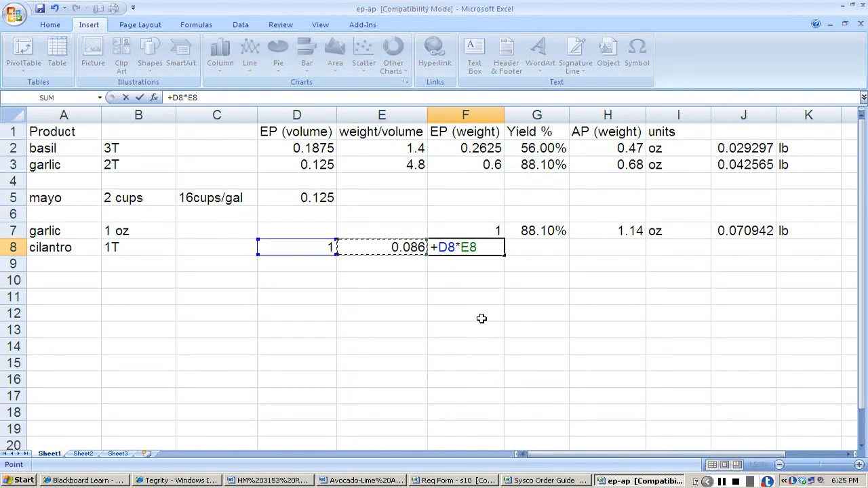
key("Return")
key("Up")
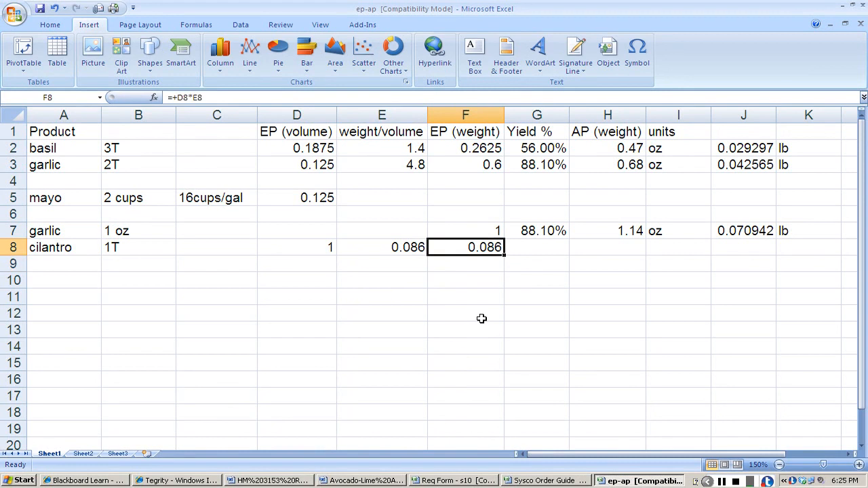
key("Right")
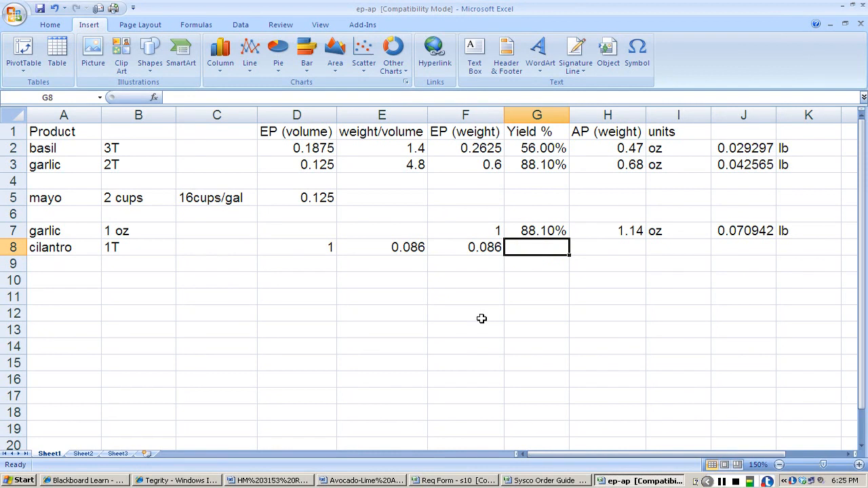
type("46.4%")
key("Right")
Calculate cilantro's AP weight in H8 as EP weight divided by yield (+F8/G8) and set its unit to oz.
type("+")
left_click(494, 247)
type("/")
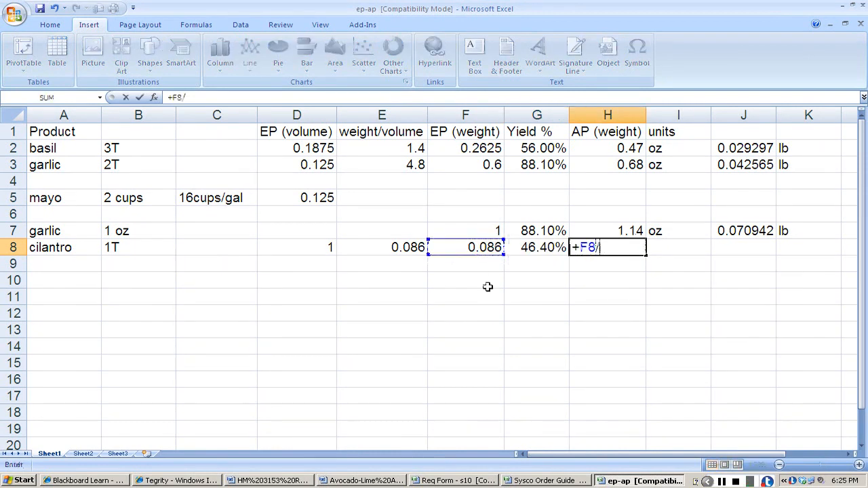
left_click(534, 244)
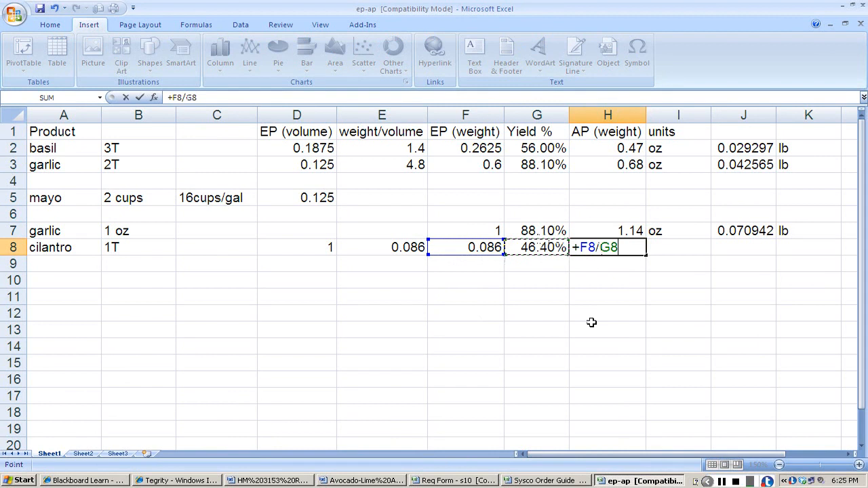
key("Return")
key("Up")
key("Right")
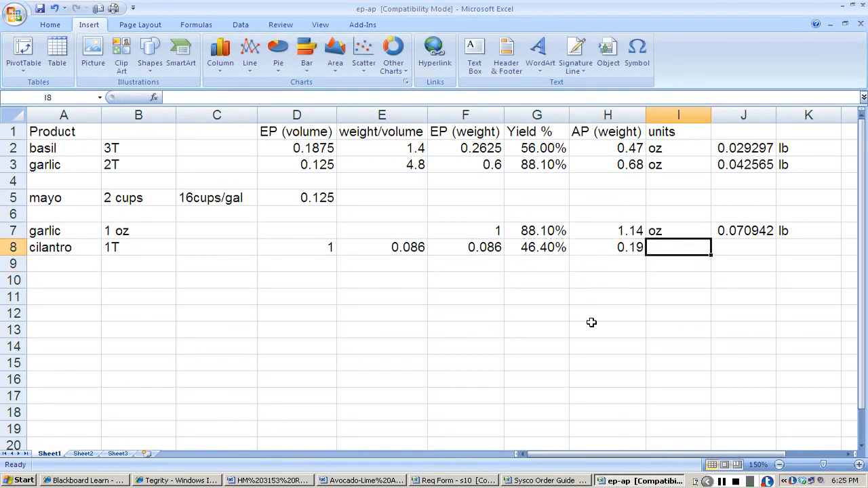
type("oz")
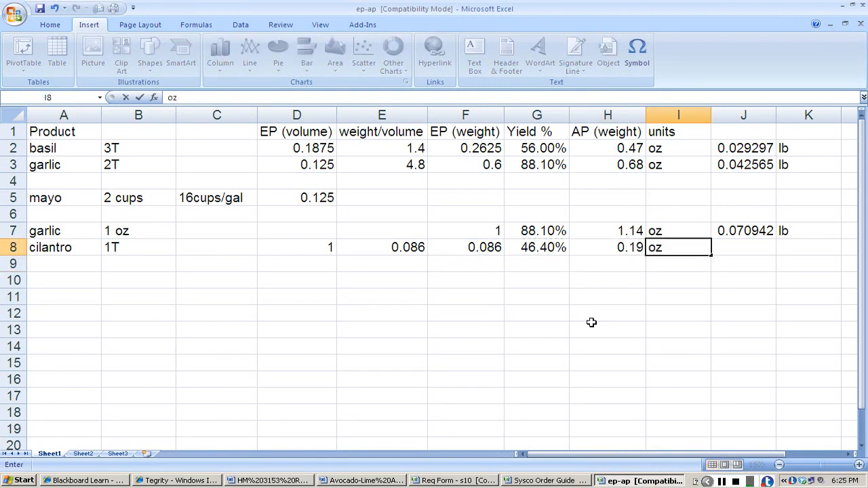
key("Return")
Get cilantro's item number 2004612 from the Req Info document, find it in the Sysco Order Guide and compare its pack unit with the ep-ap entry.
key("alt+Tab")
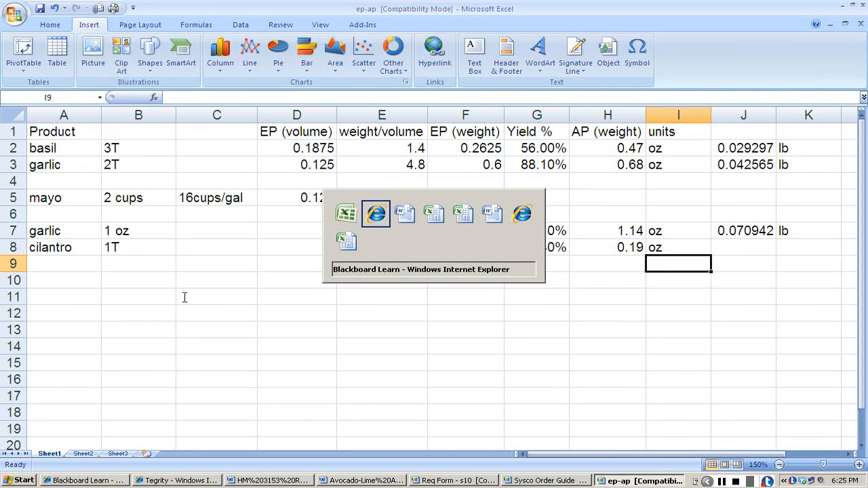
left_click_drag(184, 297, 234, 299)
key("alt+Tab")
key("alt+Tab")
key("alt+Tab")
key("alt+Tab")
key("alt+Tab")
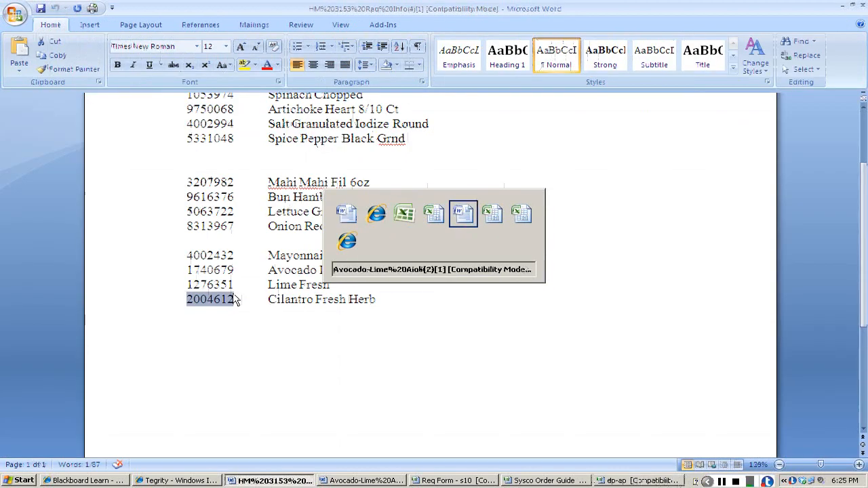
key("alt+Tab")
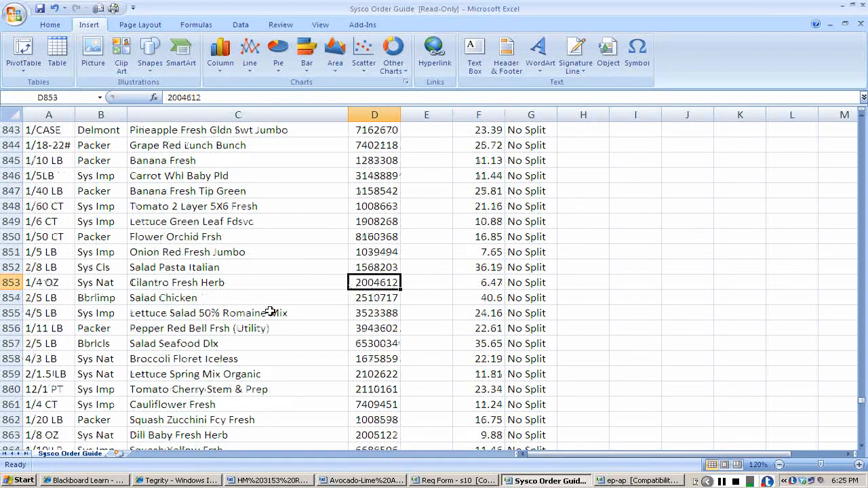
key("alt+Tab")
key("alt+Tab")
key("alt+Tab")
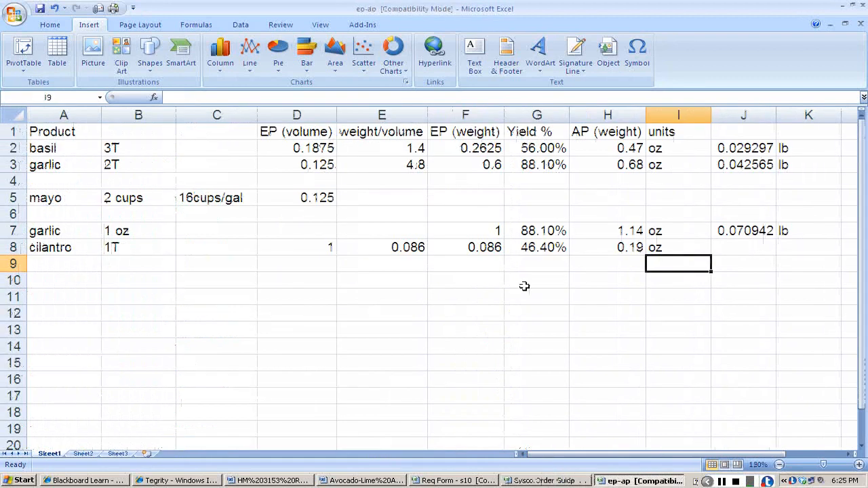
key("alt+Tab")
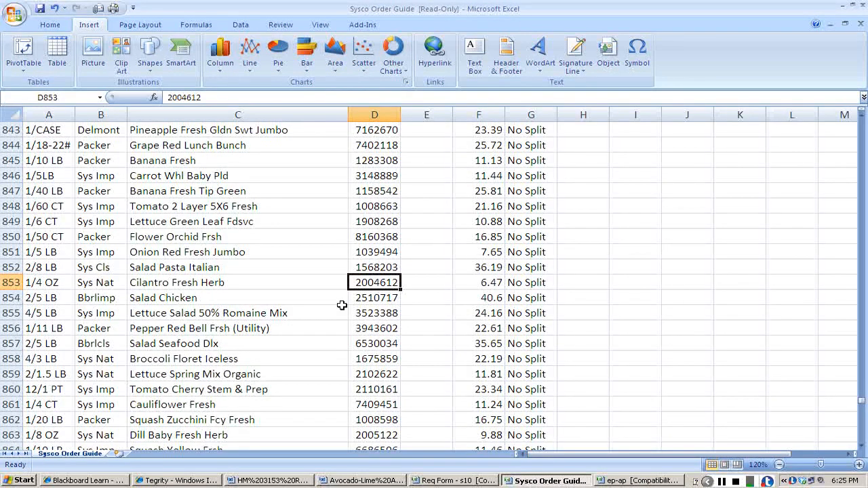
Copy cilantro's item number 2004612 from the Sysco Order Guide into A12 of the Req Form's PRODUCE sheet.
key("ctrl+c")
key("alt+Tab")
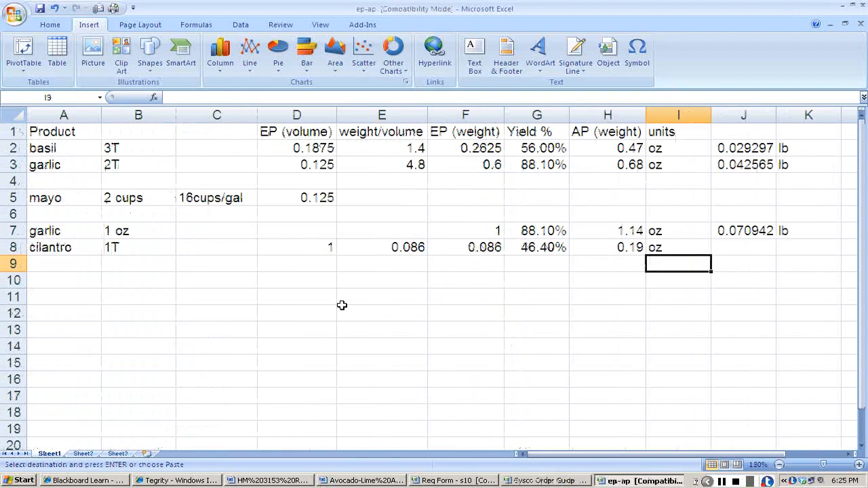
key("alt+Tab")
key("alt+Tab")
key("alt+Tab")
key("alt+Tab")
key("alt+Tab")
key("alt+Tab")
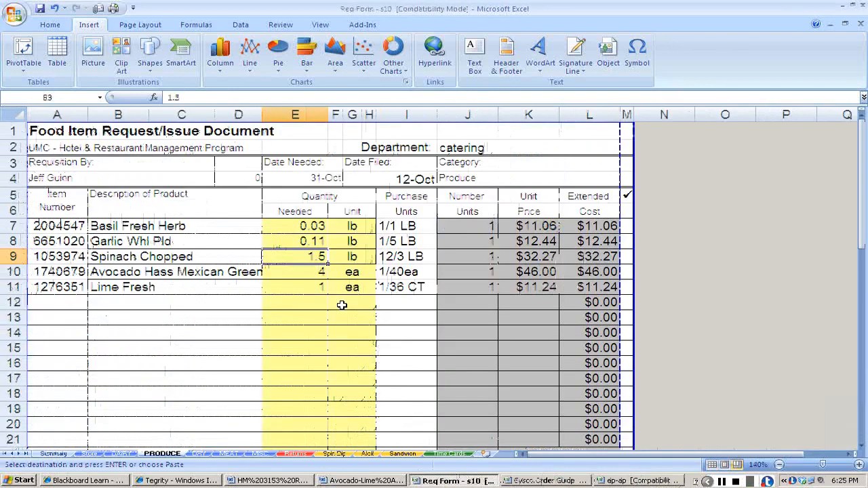
left_click(47, 305)
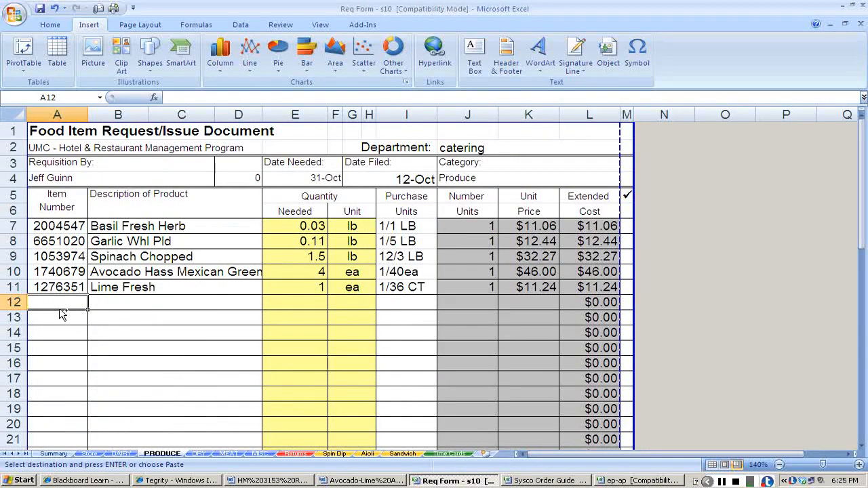
key("ctrl+v")
key("Tab")
Copy the description Cilantro Fresh Herb from the Sysco Order Guide into row 12 of the PRODUCE sheet.
key("alt+Tab")
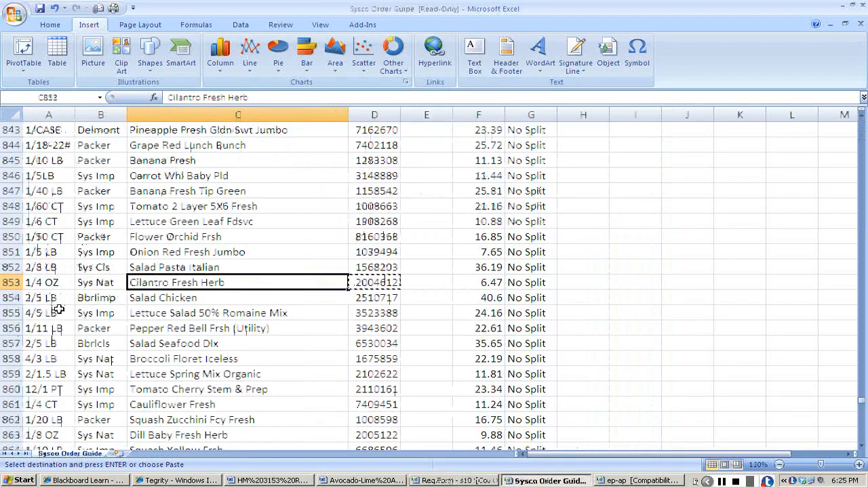
key("alt+Tab")
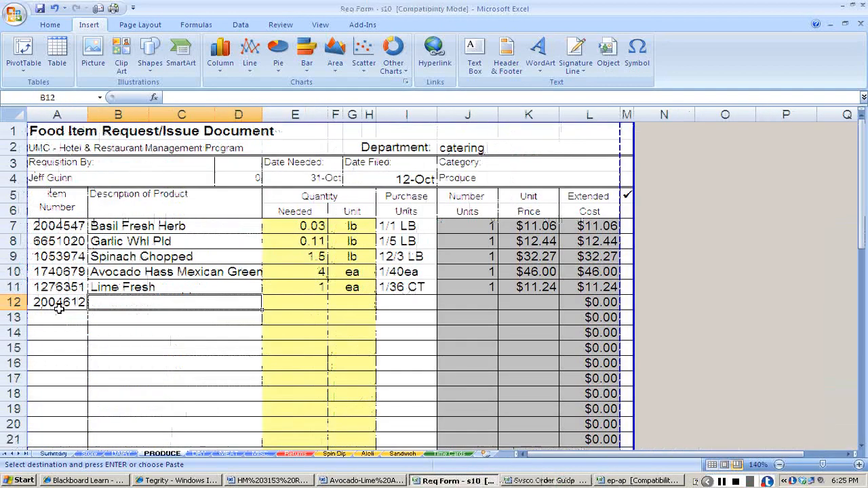
key("ctrl+v")
key("Tab")
Enter cilantro's needed quantity of .19 with the unit oz in row 12 of the PRODUCE sheet.
key("alt+Tab")
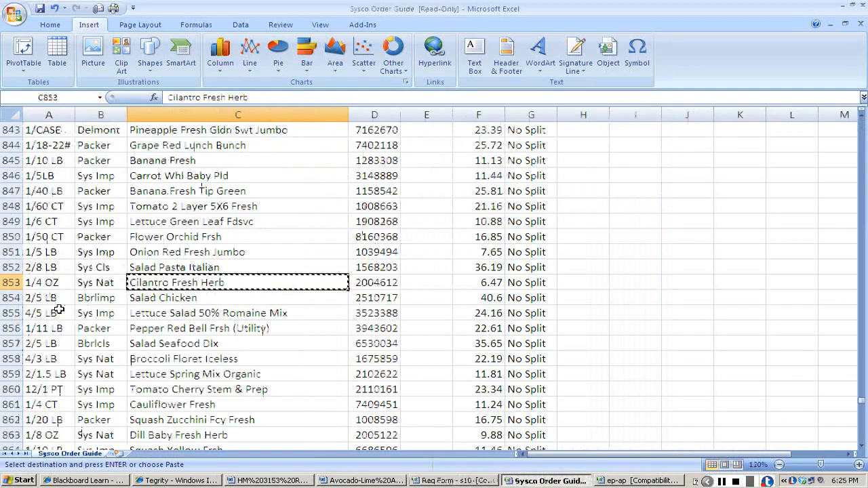
key("alt+Tab")
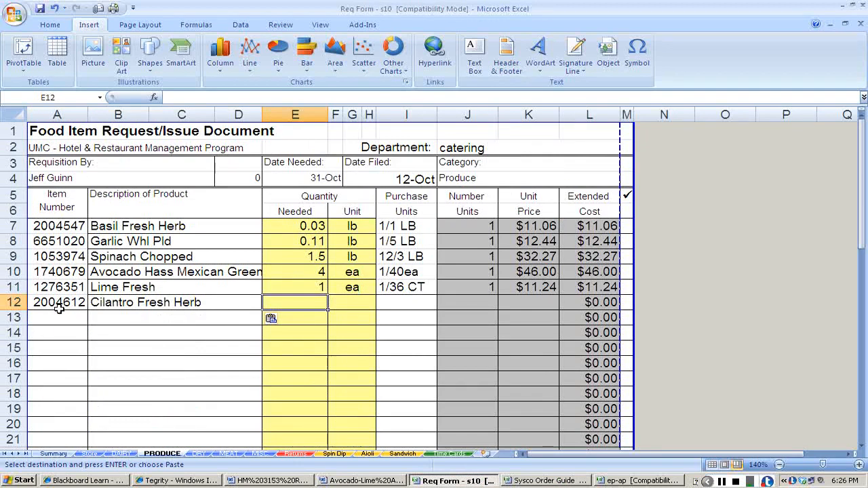
key("alt+Tab")
key("Tab")
key("alt+Tab")
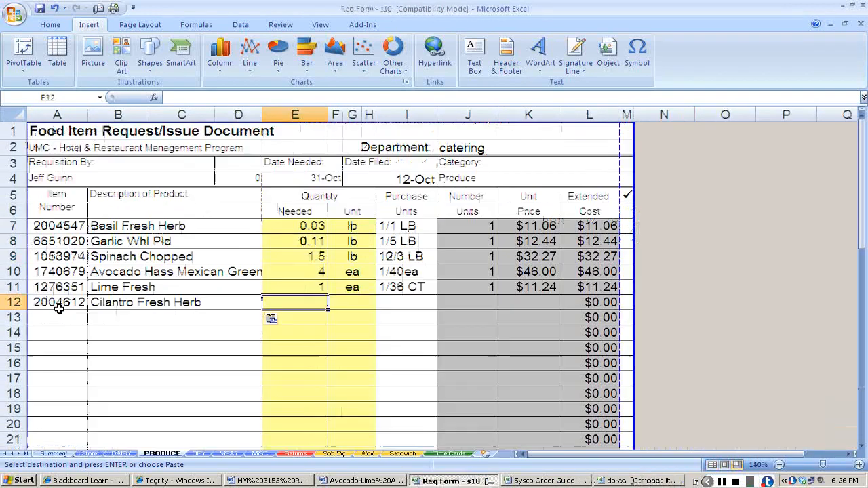
type(".19d")
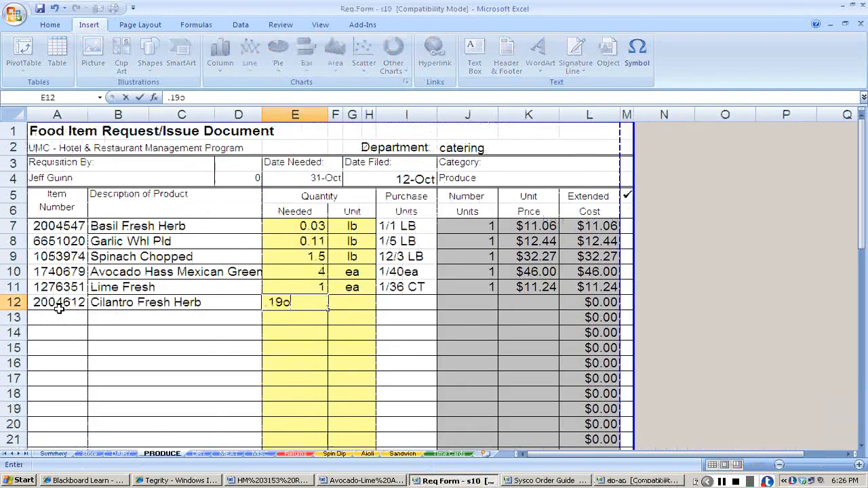
key("BackSpace")
key("Tab")
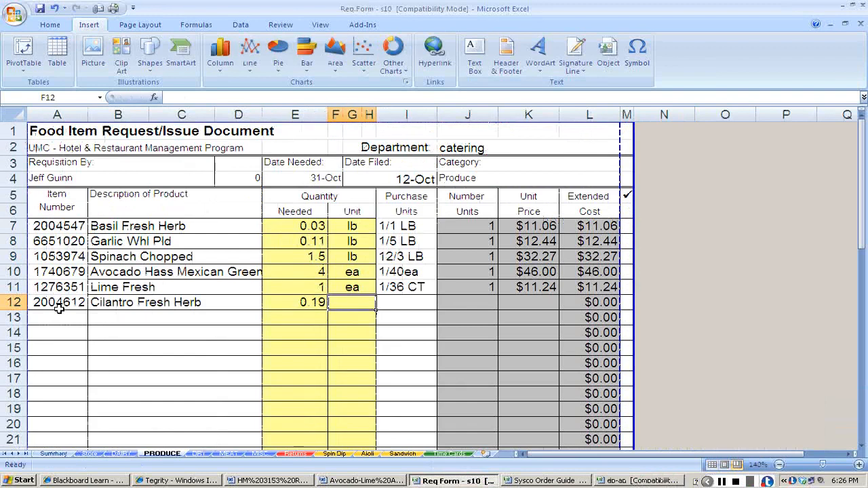
key("alt+Tab")
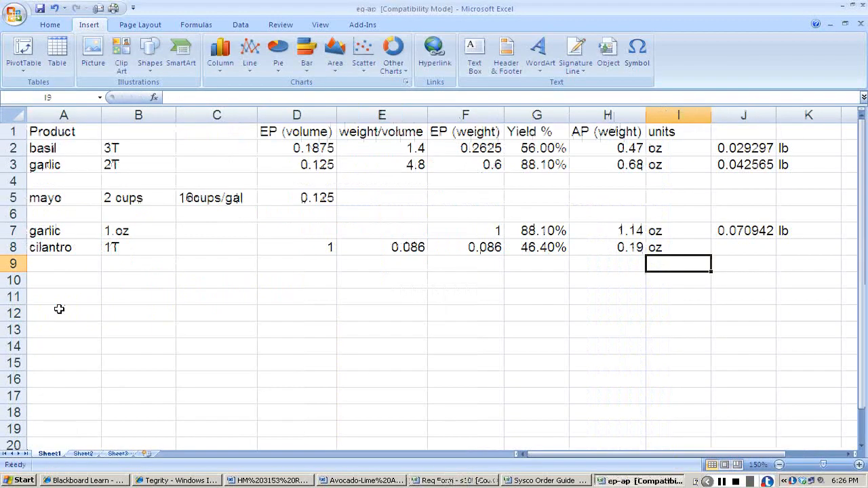
key("alt+Tab")
key("Tab")
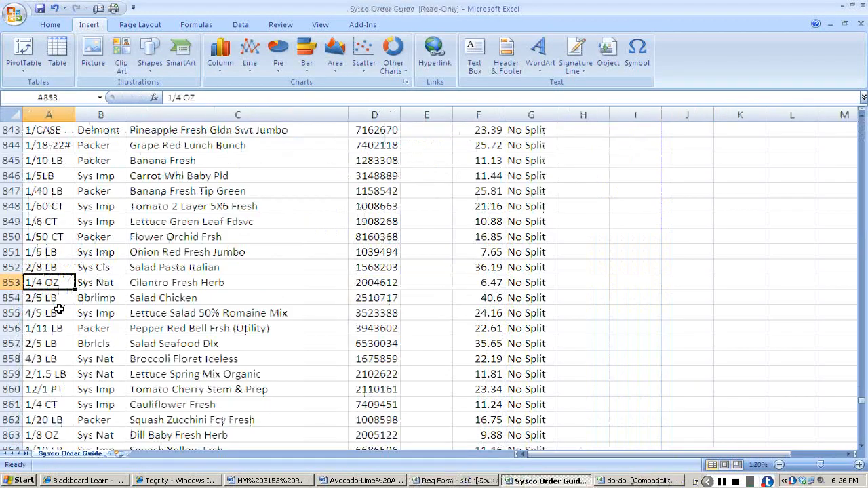
Copy the 1/4 OZ pack size into cilantro's purchase units and enter 1 as the number of units.
key("ctrl+c")
key("alt+Tab")
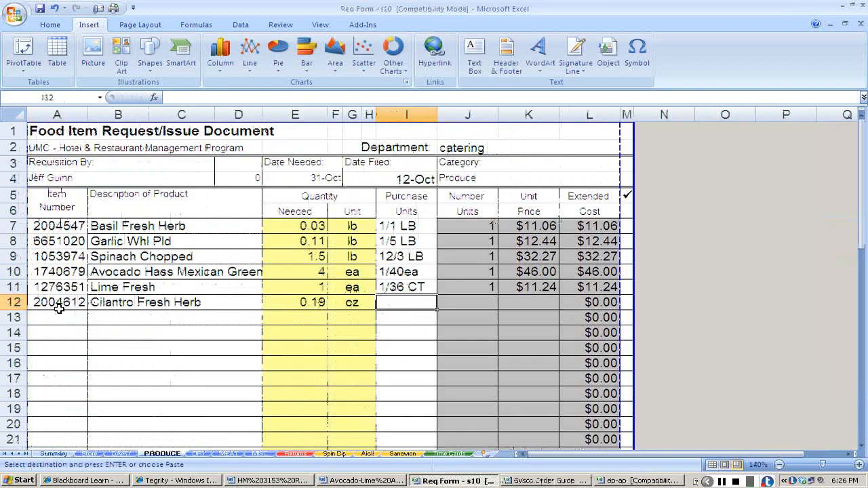
key("ctrl+v")
key("Tab")
type("1")
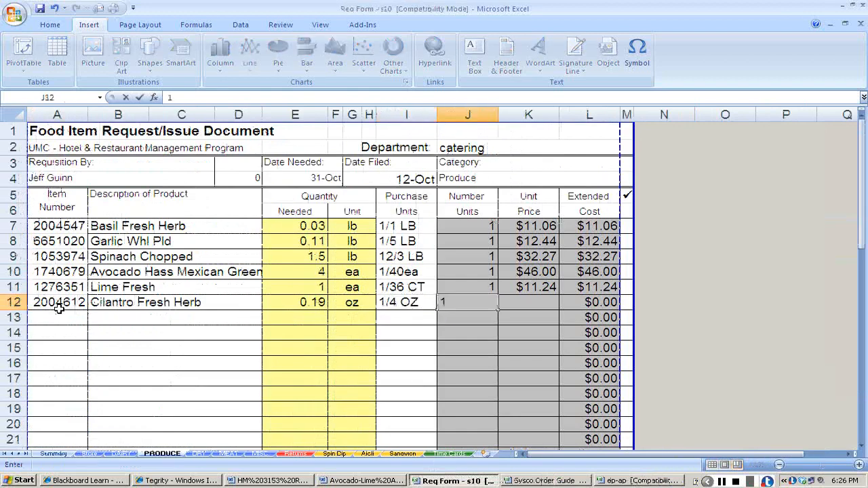
key("Tab")
Look up cilantro's price in the Sysco Order Guide and enter 6.47 as its unit price in row 12.
key("alt+Tab")
key("Right")
key("Right")
key("Right")
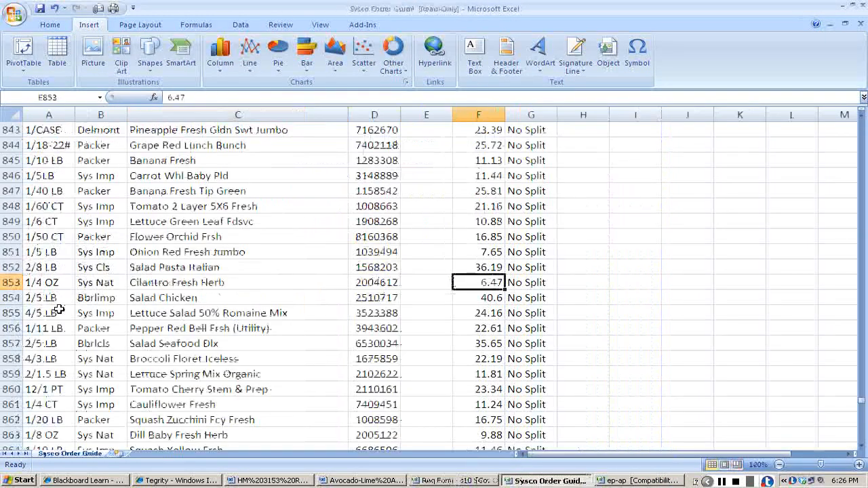
key("alt+Tab")
type("6.47")
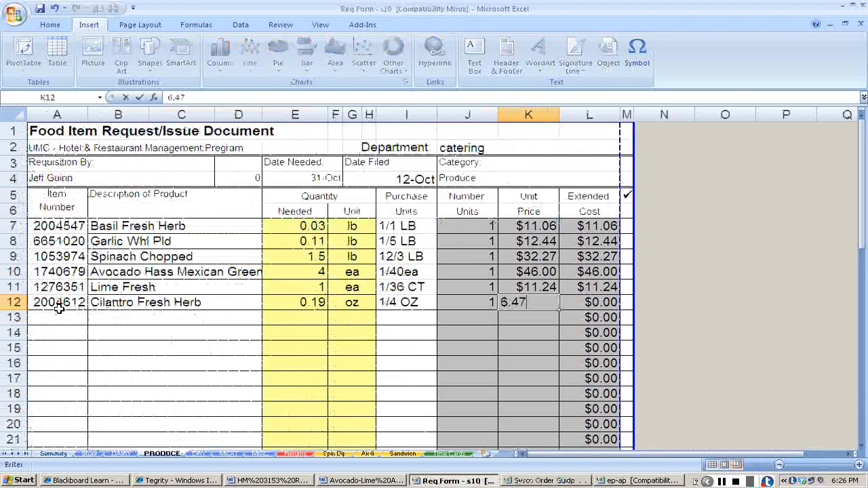
key("Return")
Check the salt and pepper in the aioli recipe and set both needed quantities on the DRY sheet to .75.
key("alt+Tab")
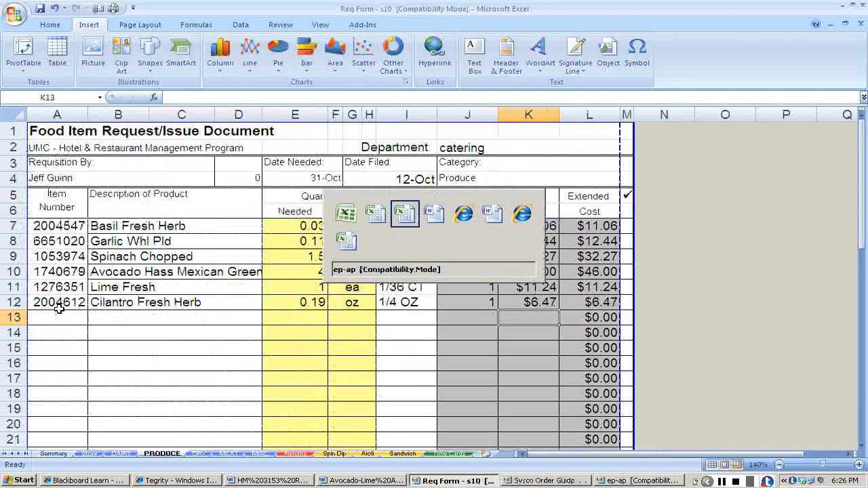
key("alt+Tab")
key("alt+Tab")
key("alt+Tab")
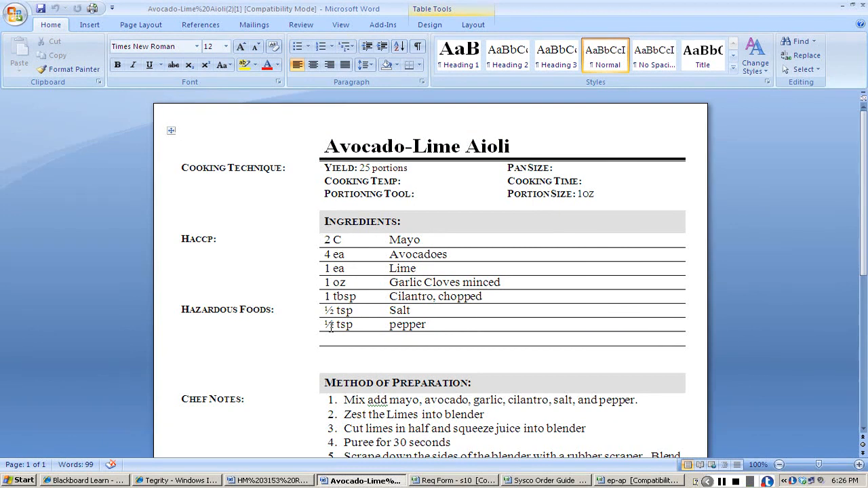
key("alt+Tab")
key("alt+Tab")
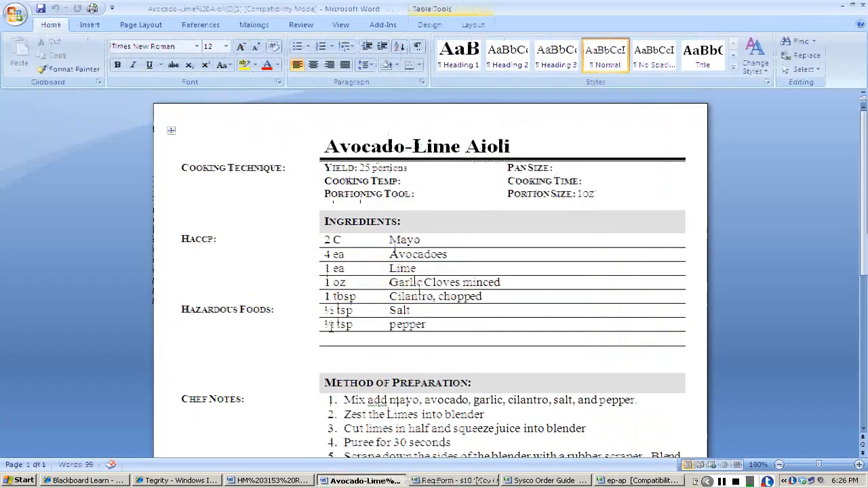
key("alt+Tab")
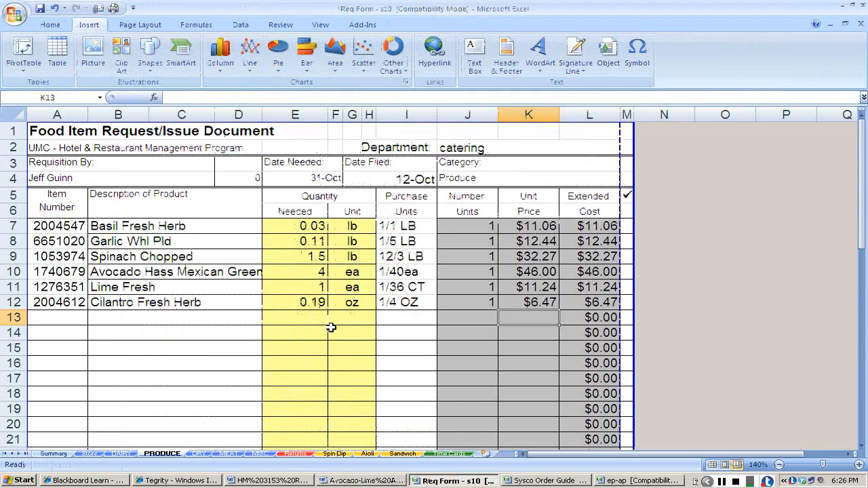
left_click(199, 455)
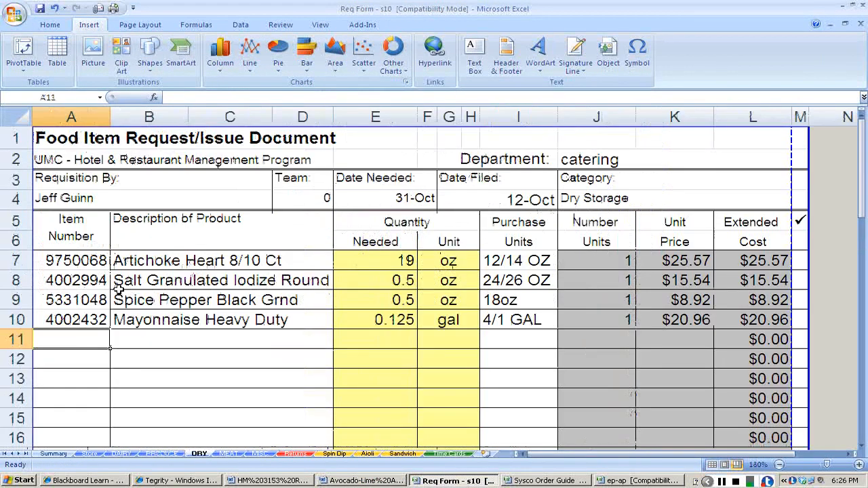
left_click(370, 280)
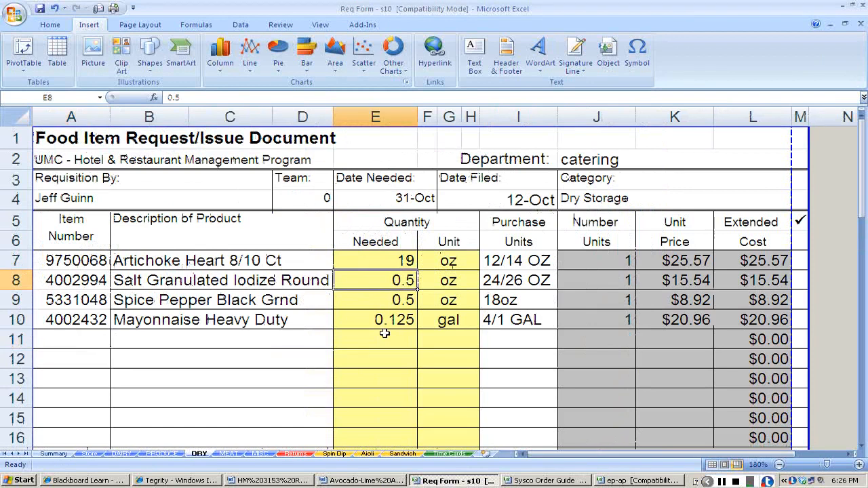
type(".75")
key("Return")
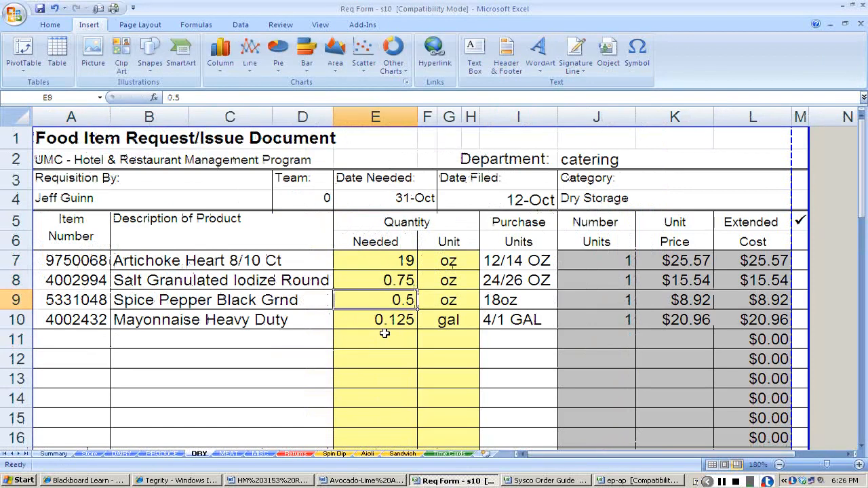
type(".75")
key("Return")
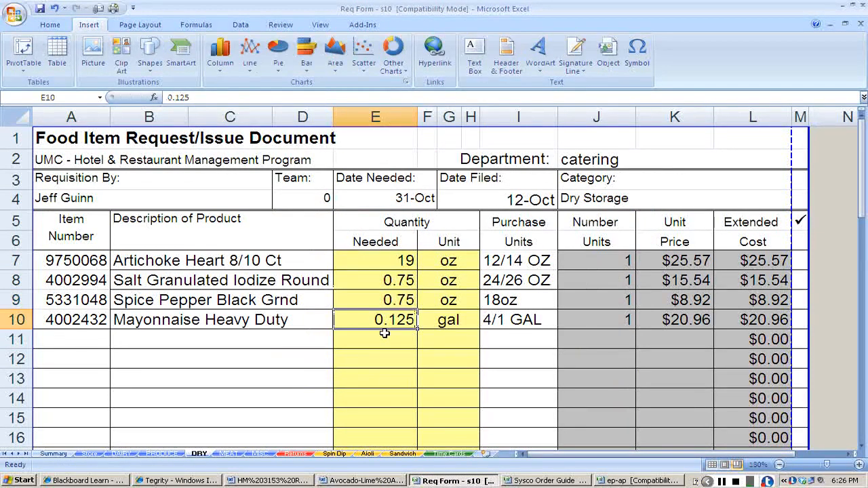
On the Aioli costing sheet, enter the recipe name Avocado-Lime Aioli and a yield of 25.
left_click(372, 454)
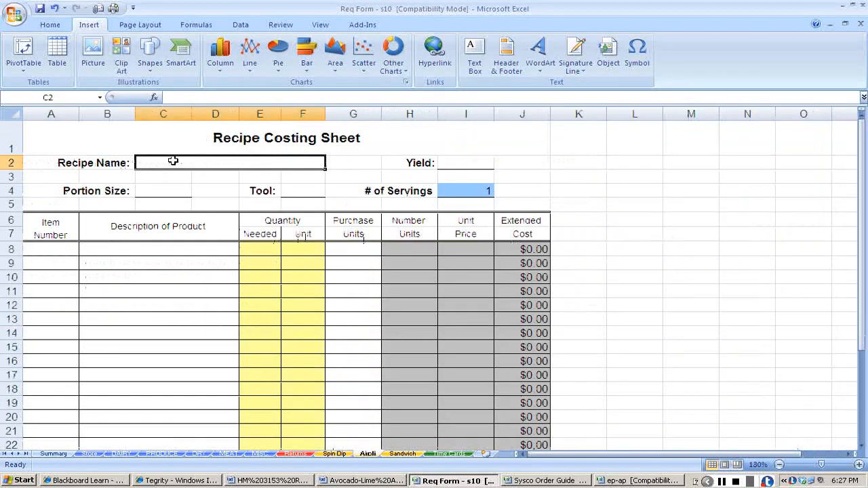
type("Avocs")
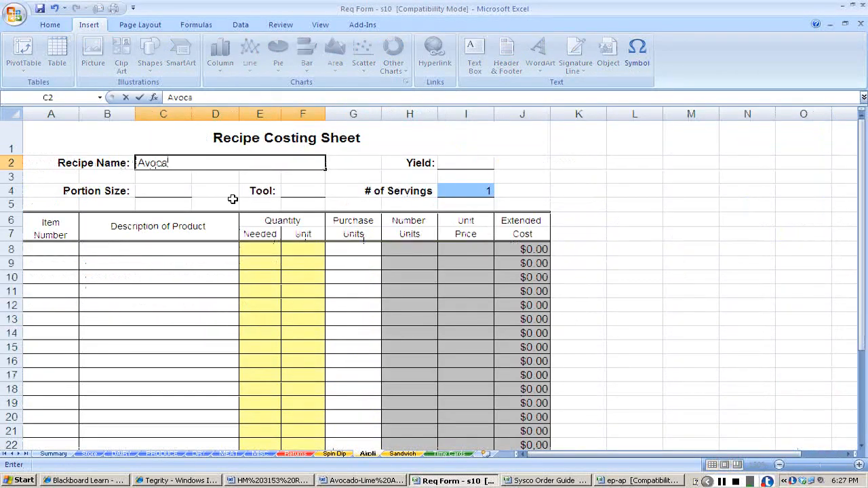
type("do-Lime Aio")
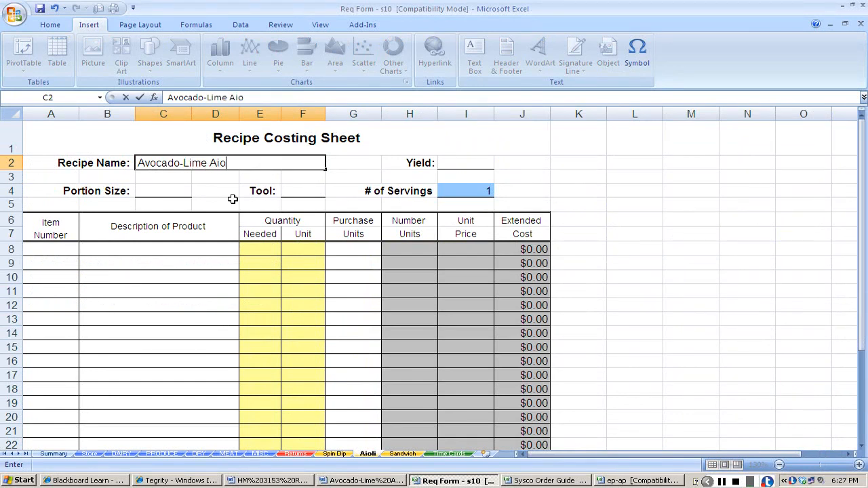
type("li")
key("Tab")
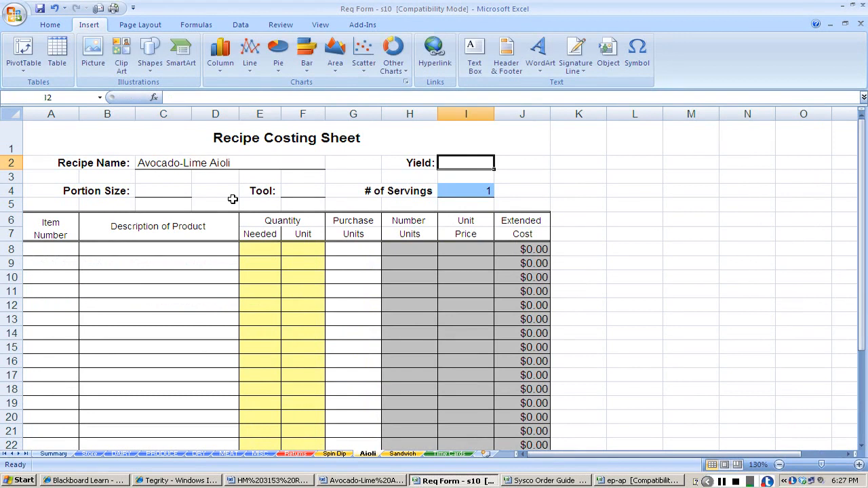
type("25")
key("Down")
key("Down")
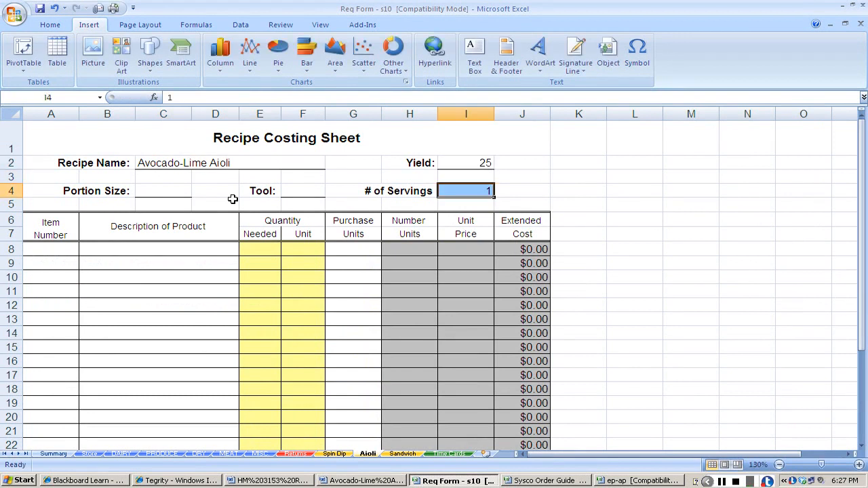
Look up the portion size in the aioli recipe and enter a portion size of 1oz and the tool 1oz ladle.
key("Left")
key("Left")
key("Left")
key("Left")
key("Left")
key("Left")
key("alt+Tab")
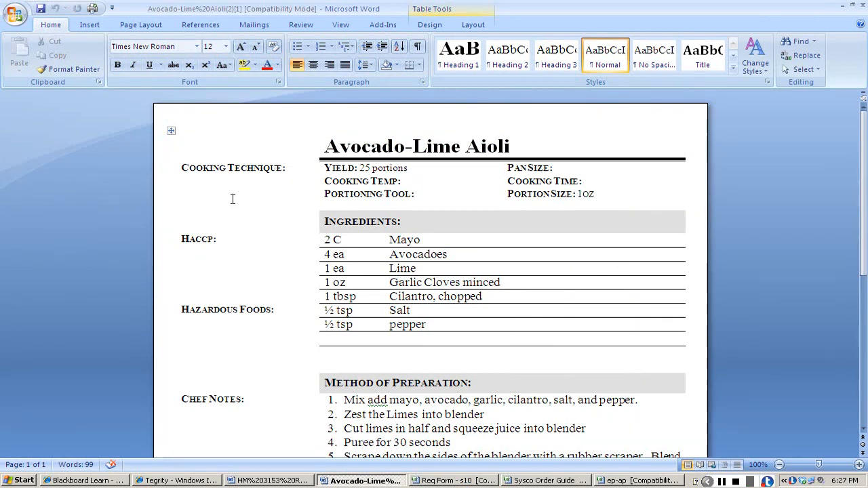
key("alt+Tab")
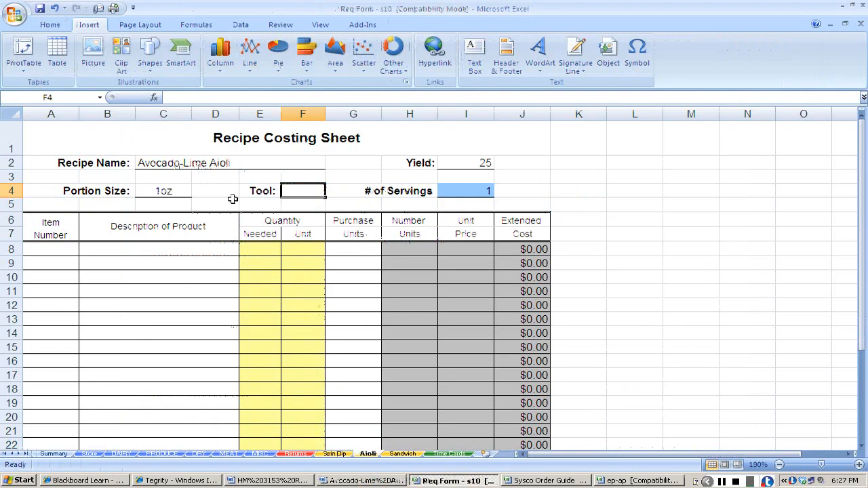
type("1oz l")
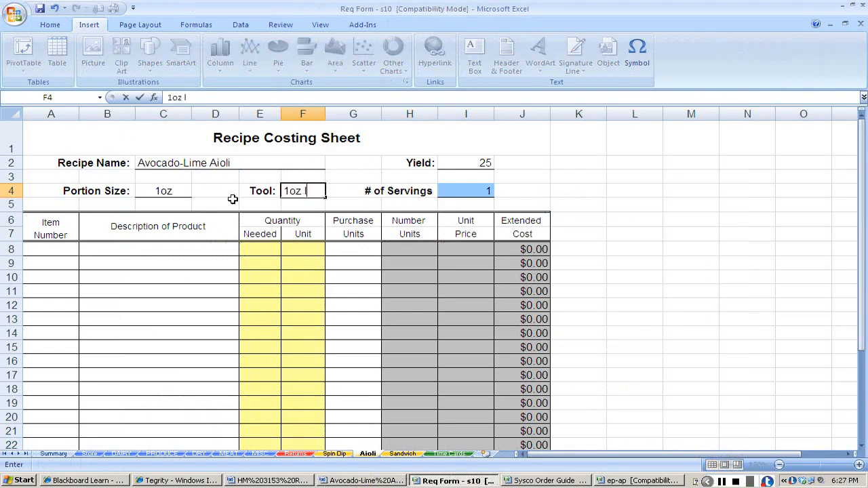
type("adle")
key("Tab")
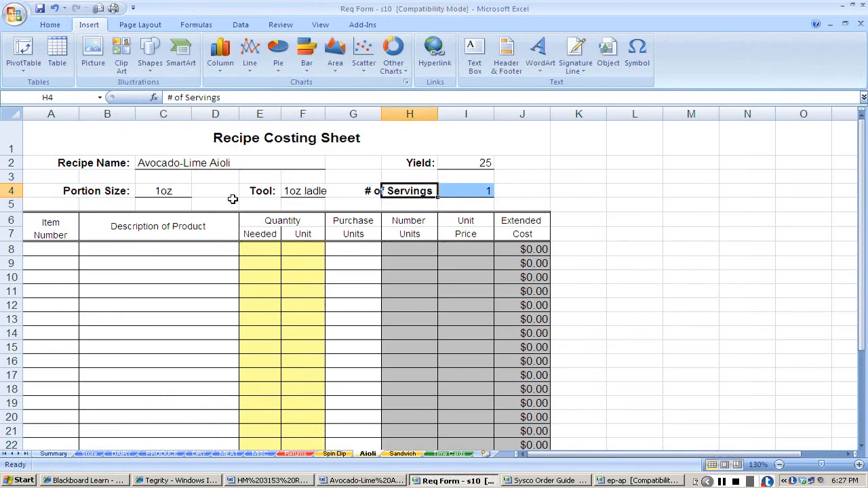
Set the number of servings on the Aioli costing sheet to 25.
key("Tab")
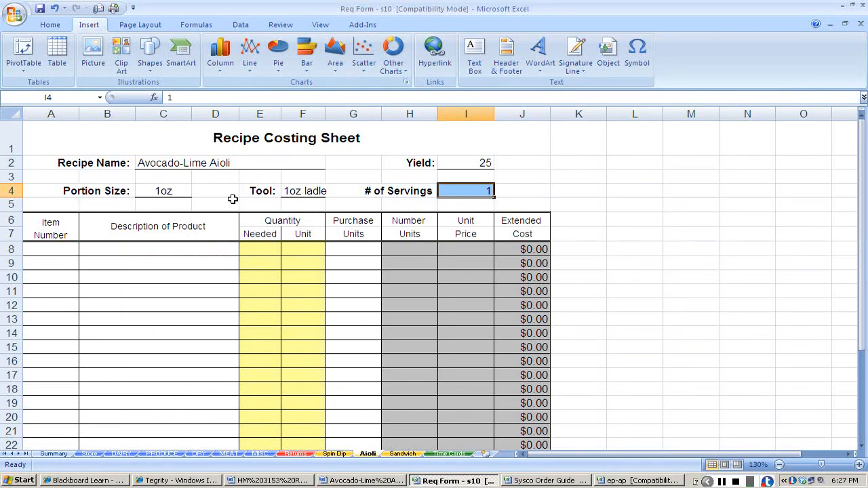
type("25")
key("Return")
key("Return")
key("Return")
key("Return")
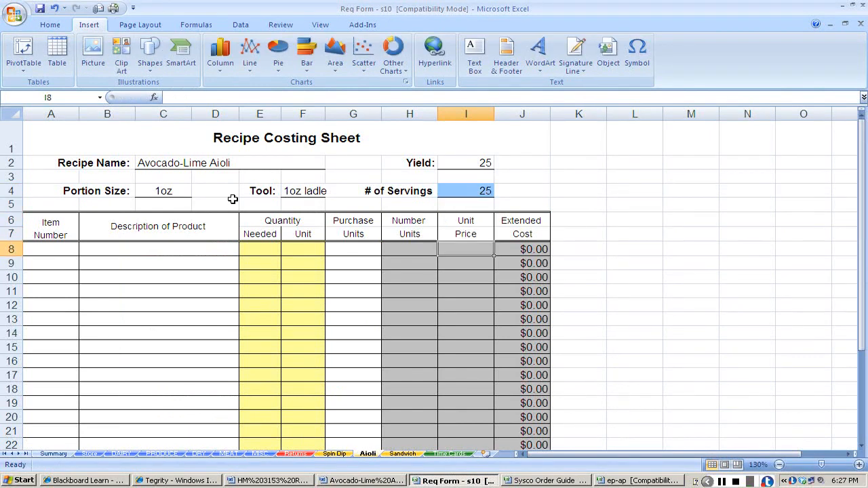
Copy the Mayonnaise Heavy Duty item number and description from the DRY sheet into row 8 of the Aioli costing sheet.
key("Left")
key("Home")
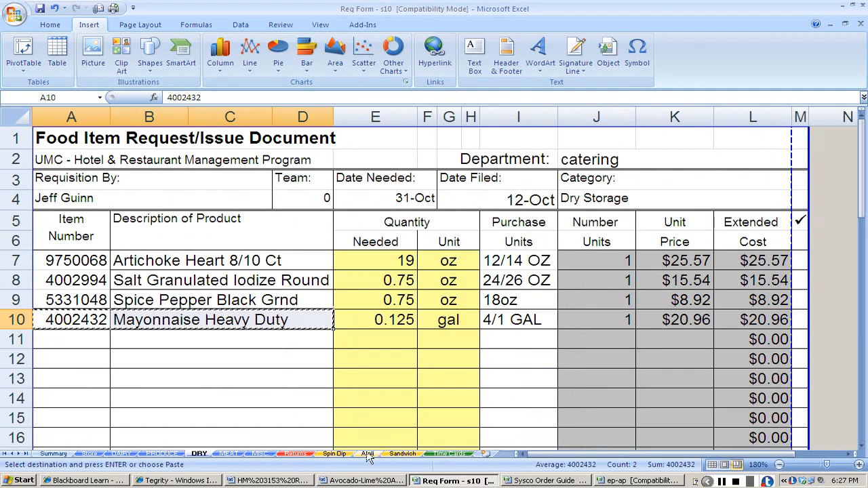
left_click(366, 454)
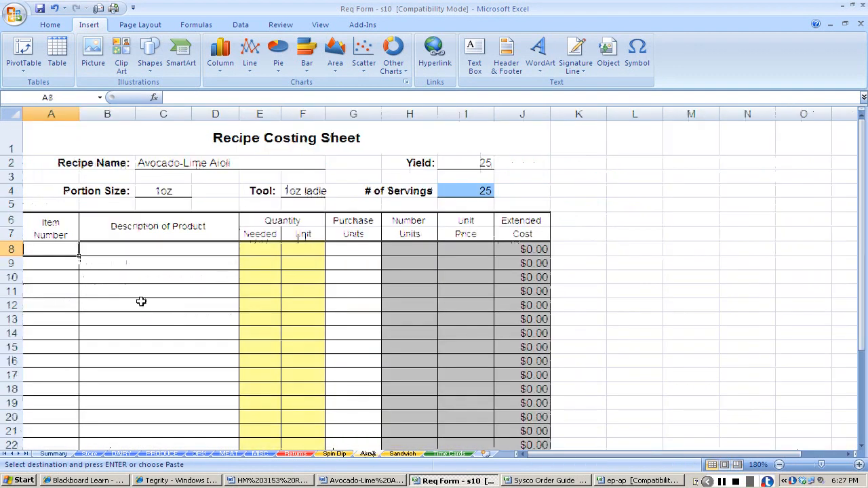
type("4002432\tMayonnaise Heavy Duty")
key("Tab")
key("Tab")
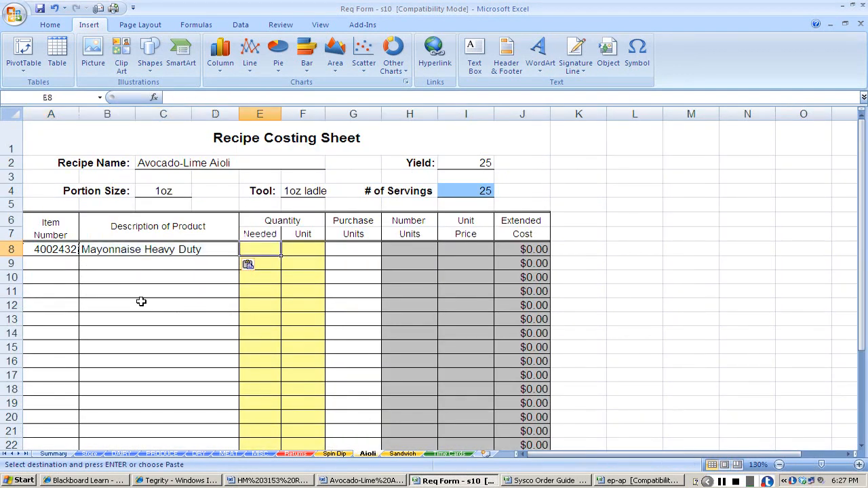
Copy the mayonnaise's purchase unit 4/1 GAL from the DRY sheet into its row on the Aioli costing sheet.
left_click(199, 453)
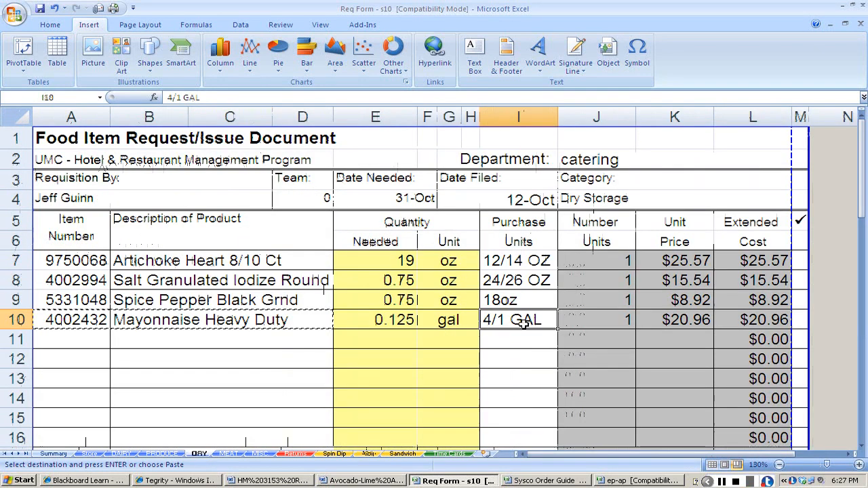
key("ctrl+c")
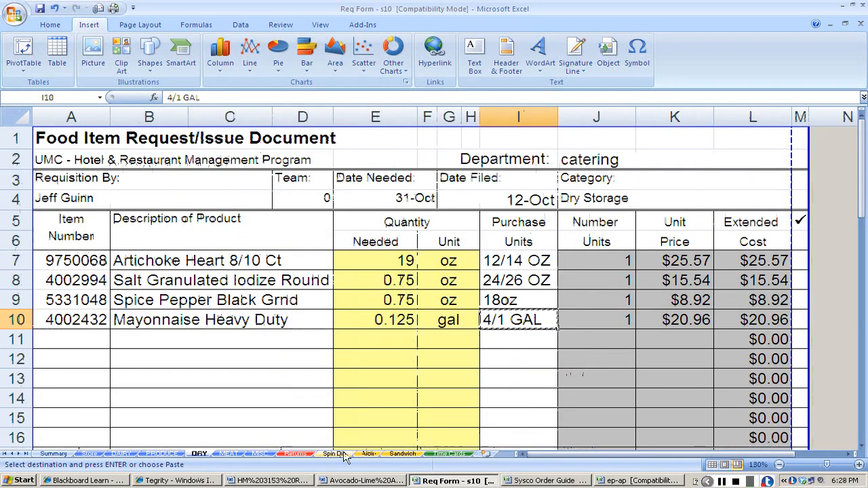
left_click(375, 455)
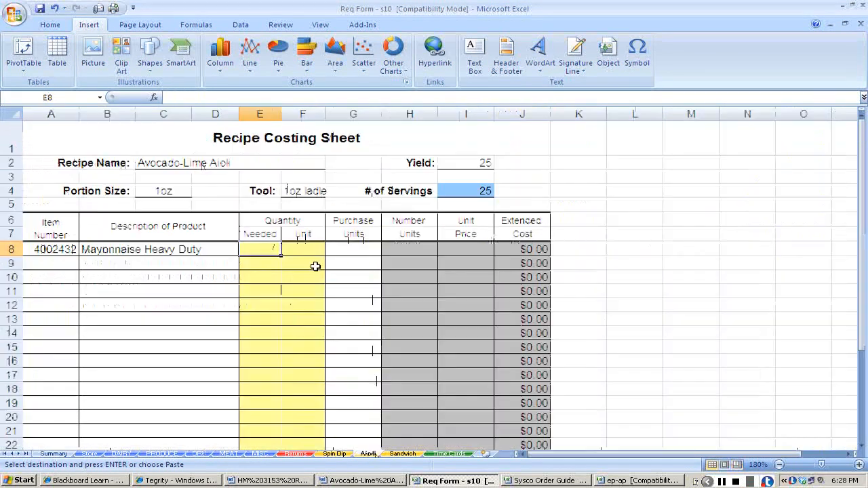
left_click(347, 249)
key("ctrl+v")
Set the mayonnaise's needed quantity to .125 and its unit to gal on the Aioli costing sheet.
key("Left")
key("Left")
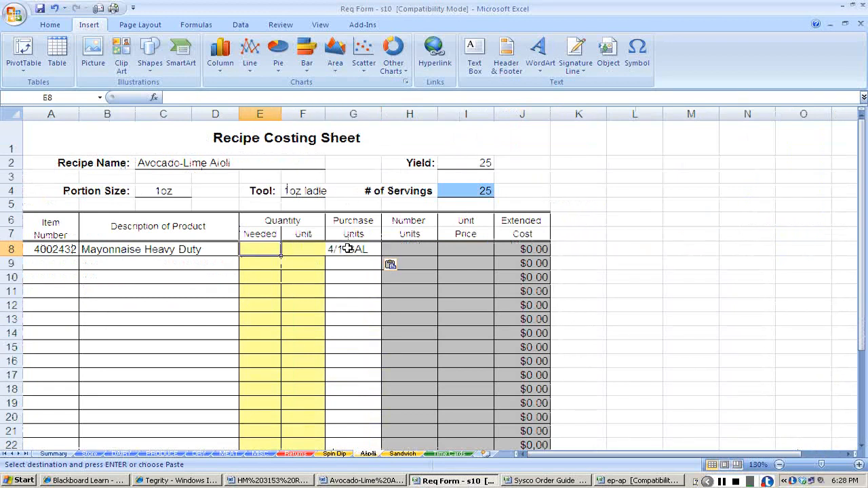
type(".125")
key("Tab")
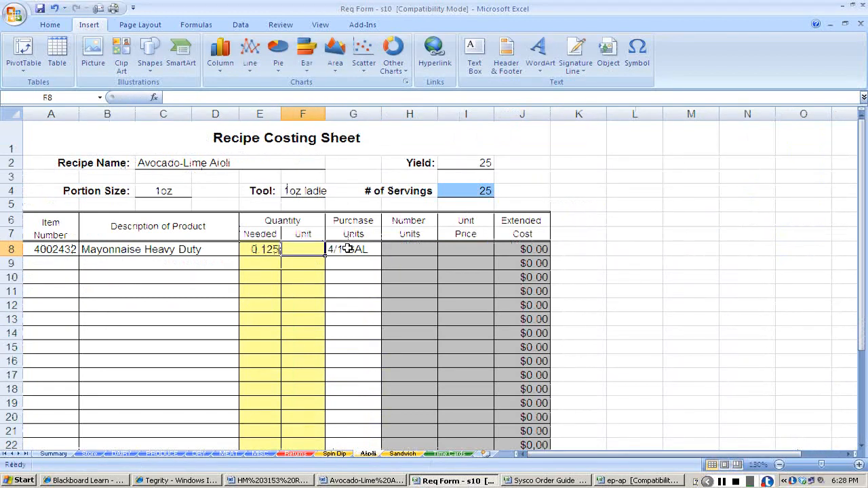
type("gal")
key("Tab")
key("Tab")
key("Tab")
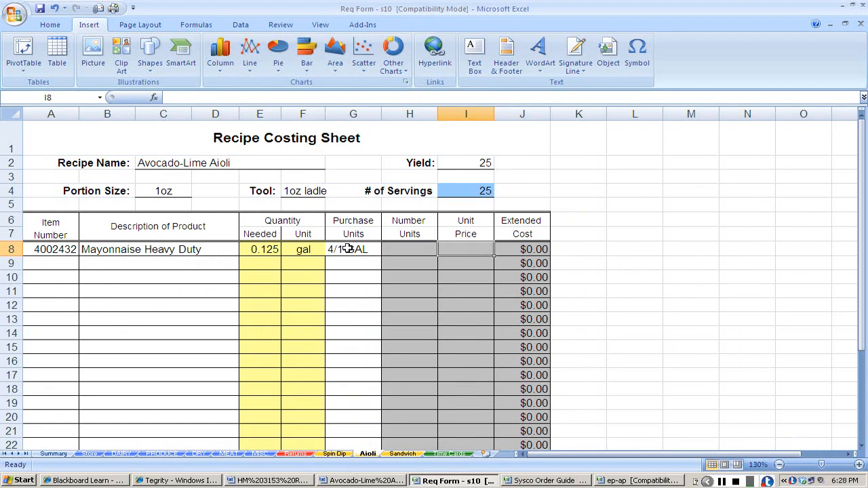
Copy the mayonnaise's unit price of $20.96 from the DRY sheet into its row on the Aioli costing sheet.
key("ctrl+Page_Up")
key("ctrl+Page_Up")
key("ctrl+Page_Up")
key("ctrl+Page_Up")
key("ctrl+Page_Up")
key("Right")
key("Right")
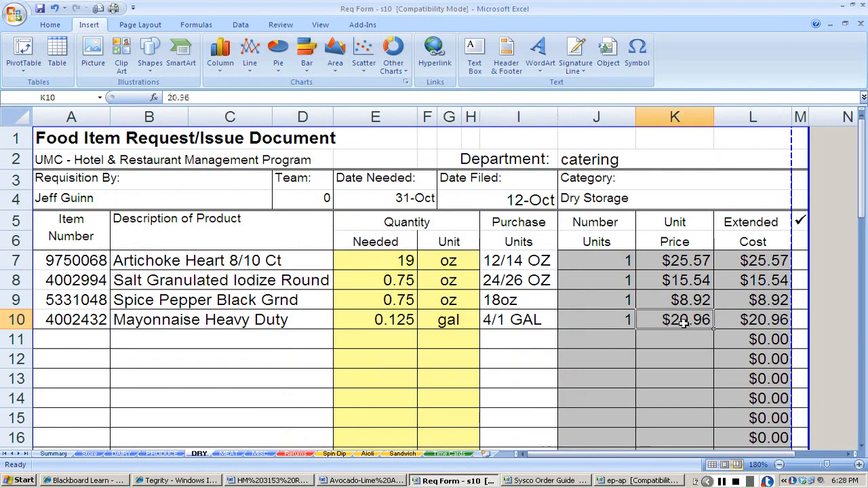
key("ctrl+c")
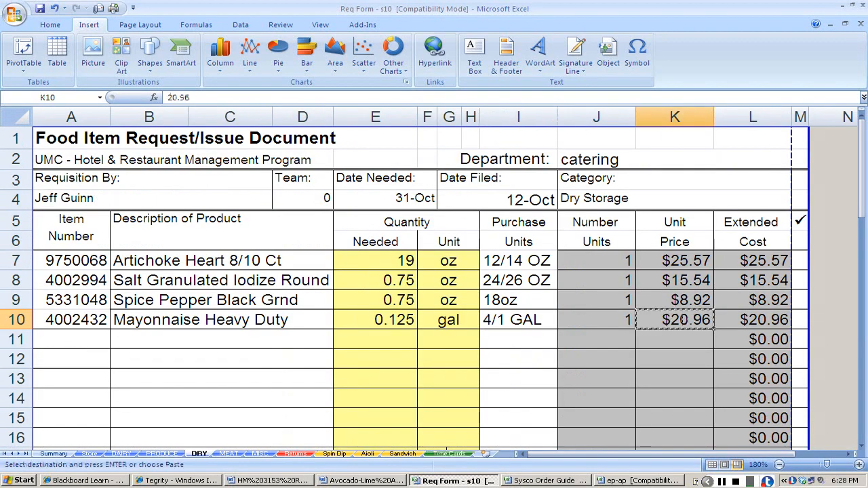
left_click(367, 453)
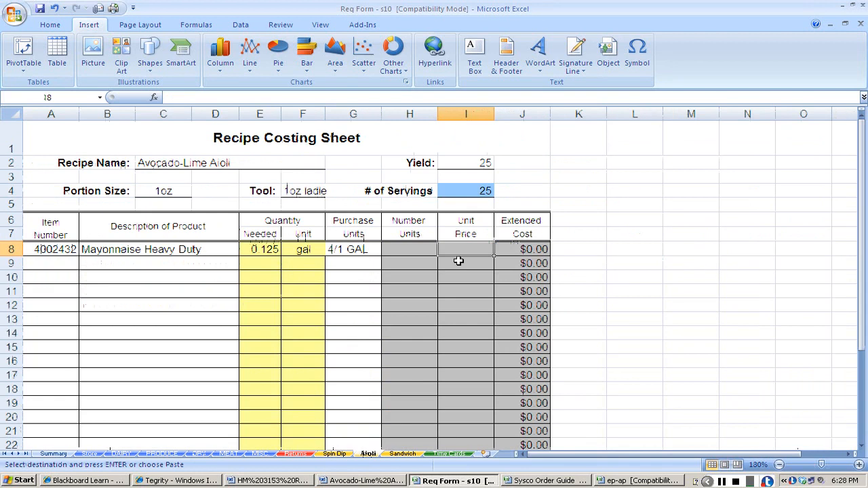
key("ctrl+v")
Copy the avocado and lime item numbers, descriptions and purchase units from the PRODUCE sheet into rows 9 and 10 of the Aioli sheet.
left_click(40, 266)
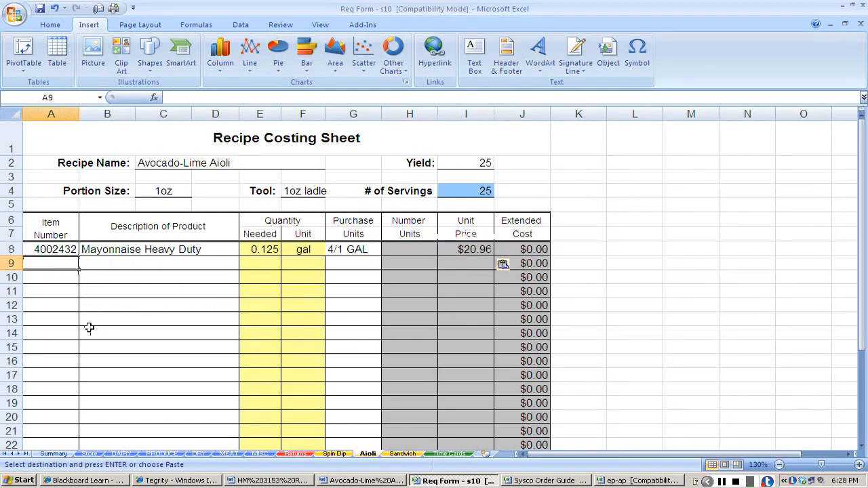
key("alt+Tab")
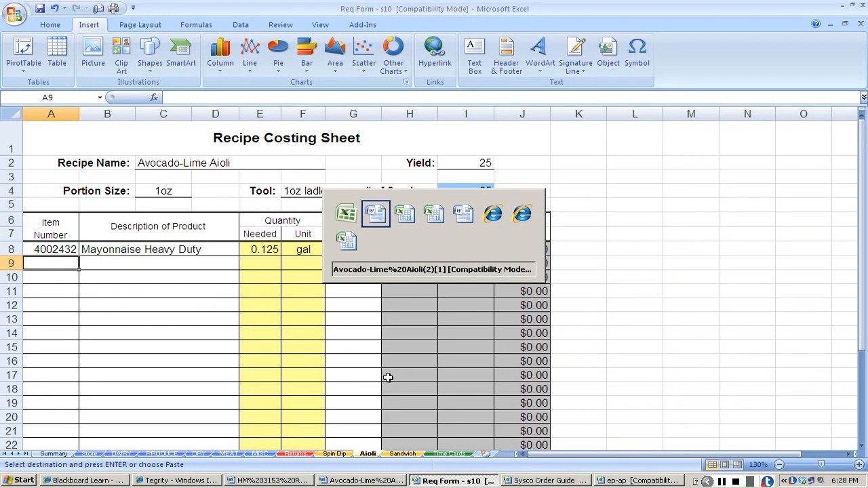
key("Escape")
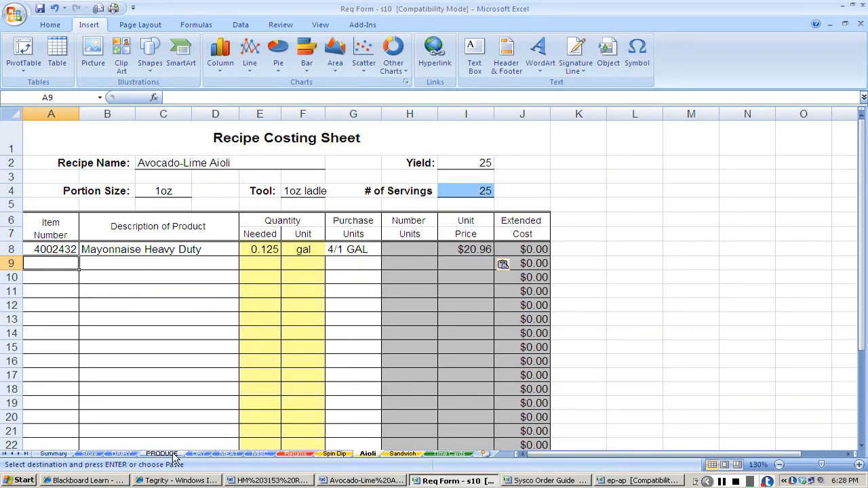
left_click(171, 454)
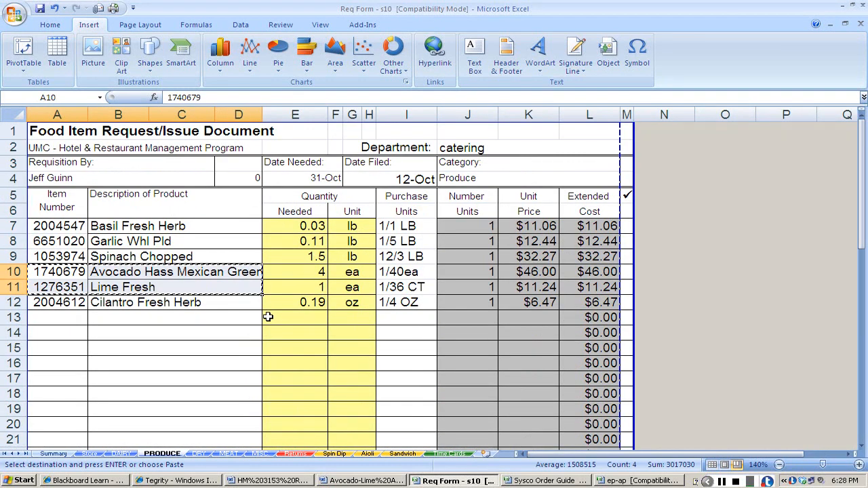
left_click(367, 453)
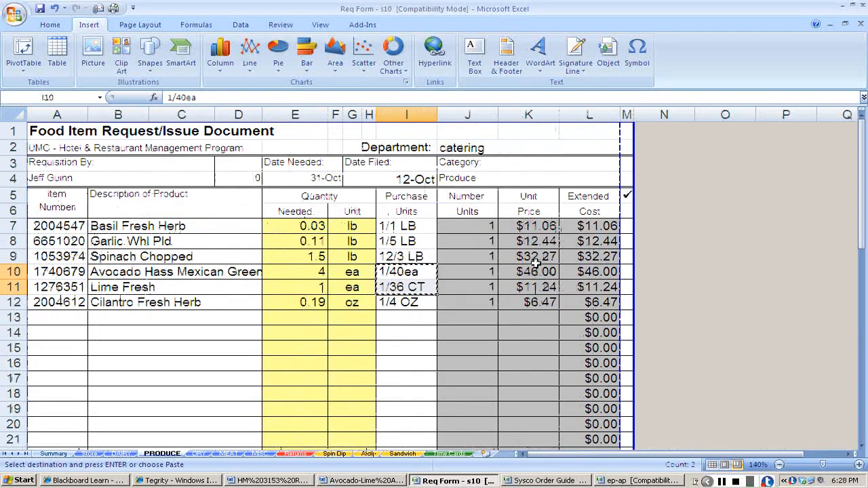
Copy the avocado and lime unit prices, $46.00 and $11.24, from the PRODUCE sheet to the Aioli costing sheet.
mouse_move(528, 271)
left_mouse_down()
mouse_move(528, 286)
mouse_move(528, 278)
left_mouse_up()
key("ctrl+c")
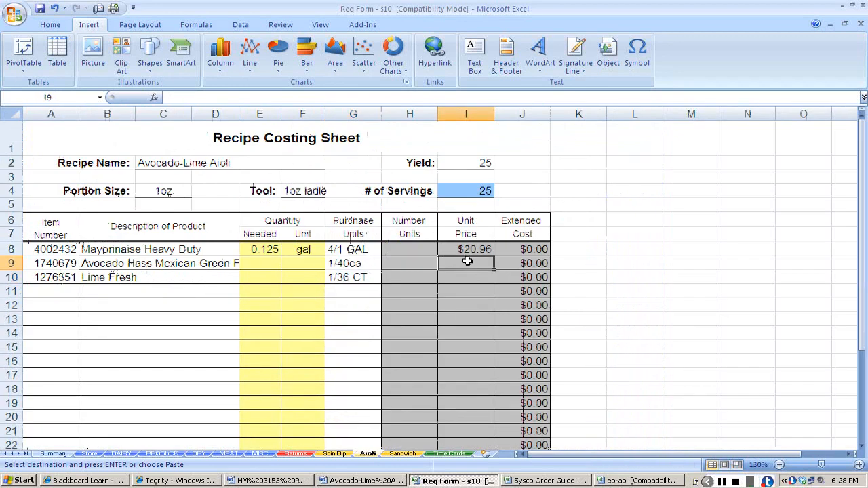
key("ctrl+v")
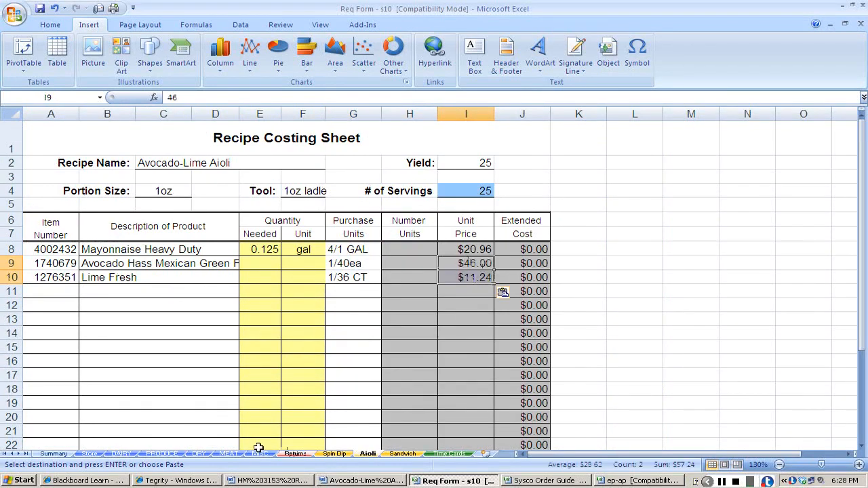
Check the PRODUCE quantities and enter 4 ea for the avocado and 1 ea for the lime on the Aioli costing sheet.
left_click(169, 456)
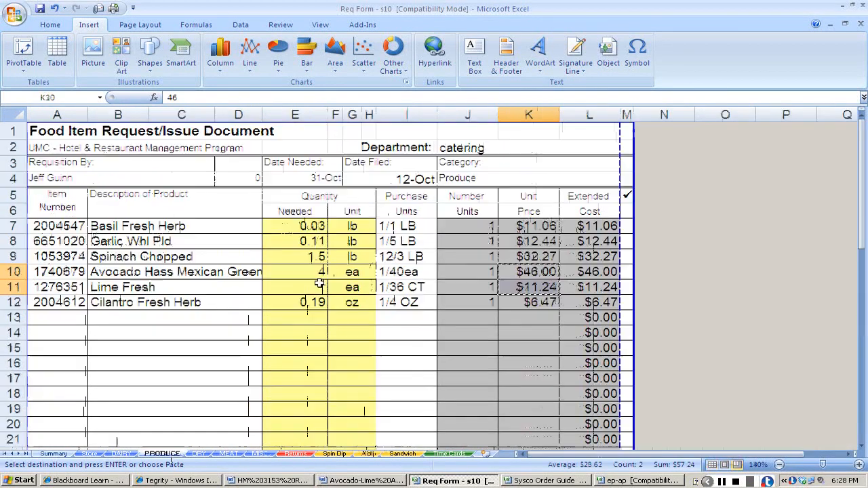
left_click(367, 453)
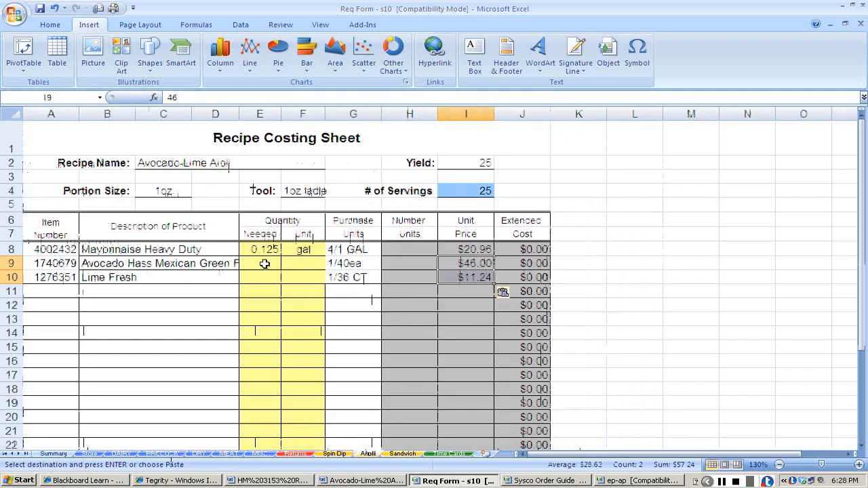
left_click(268, 264)
type("4")
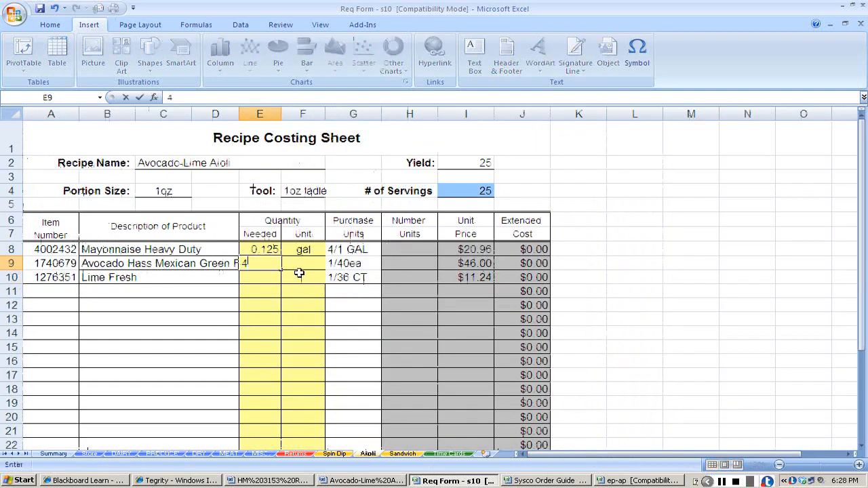
key("Tab")
type("ea")
key("Return")
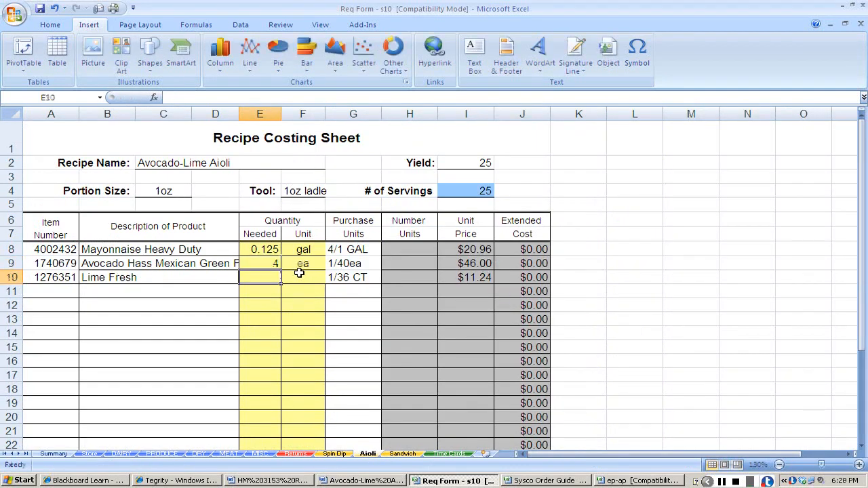
type("1")
key("Tab")
type("ea")
key("Tab")
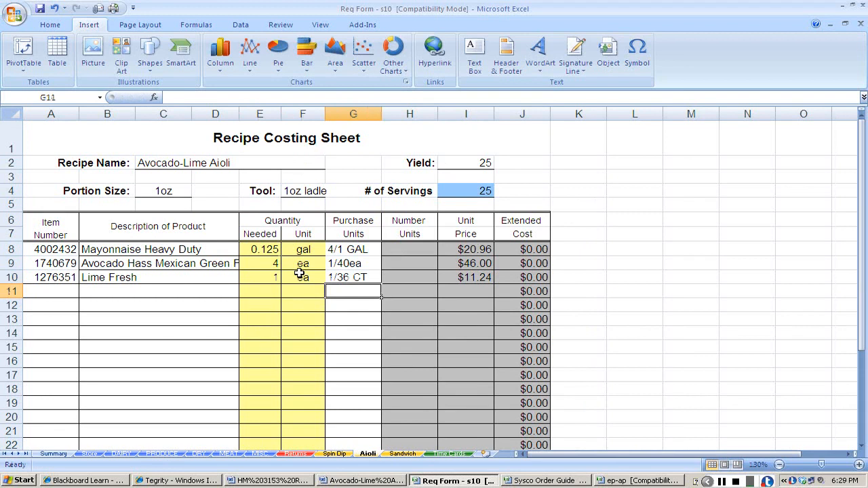
Copy the Garlic Whl Pld item number and description from the PRODUCE sheet into row 11 of the Aioli costing sheet.
key("Return")
key("Home")
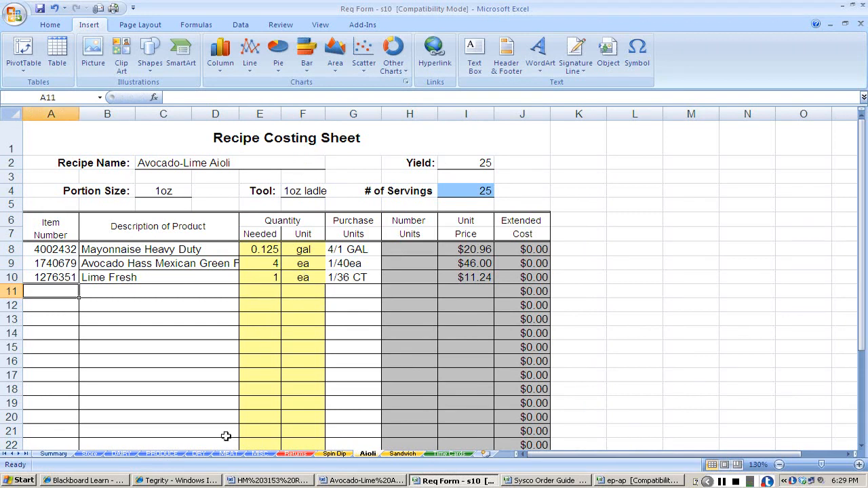
left_click(153, 447)
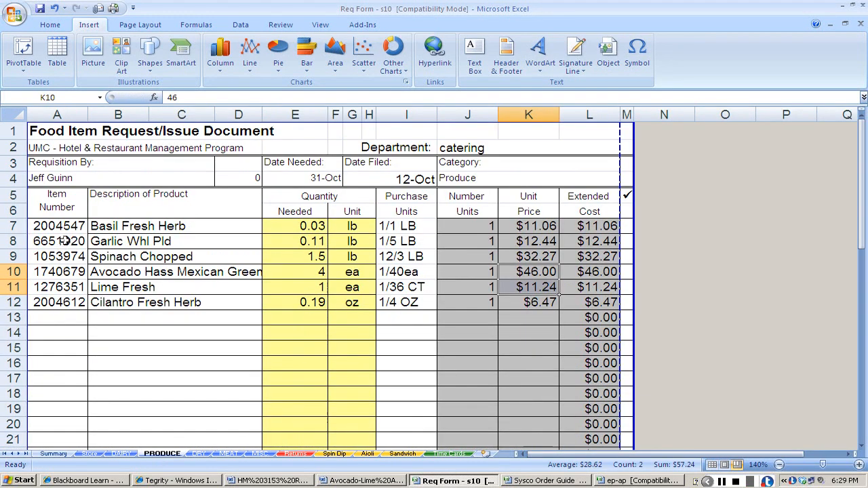
left_click_drag(65, 241, 116, 242)
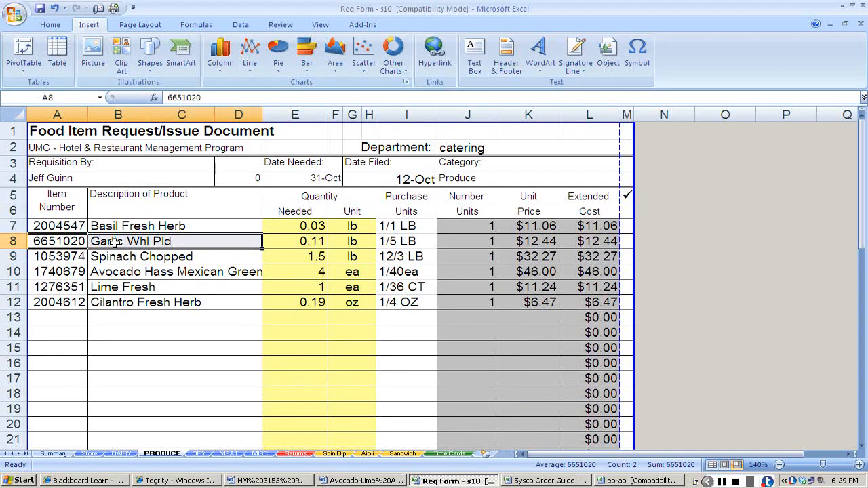
key("ctrl+c")
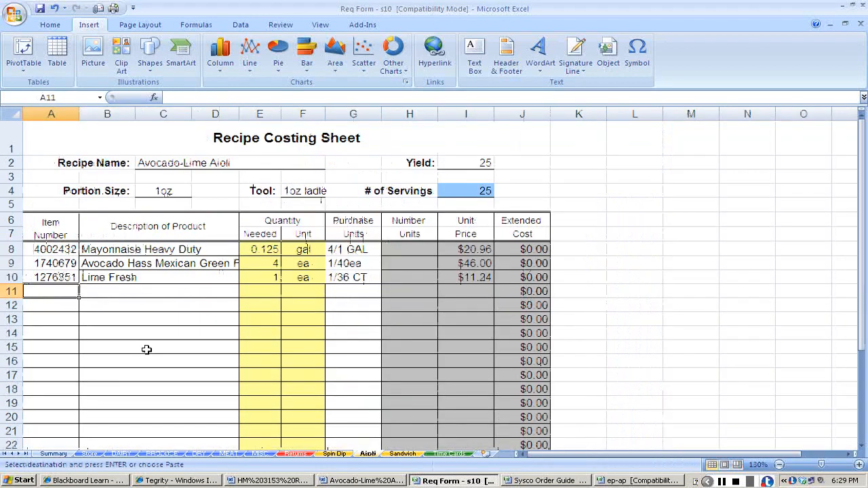
key("ctrl+v")
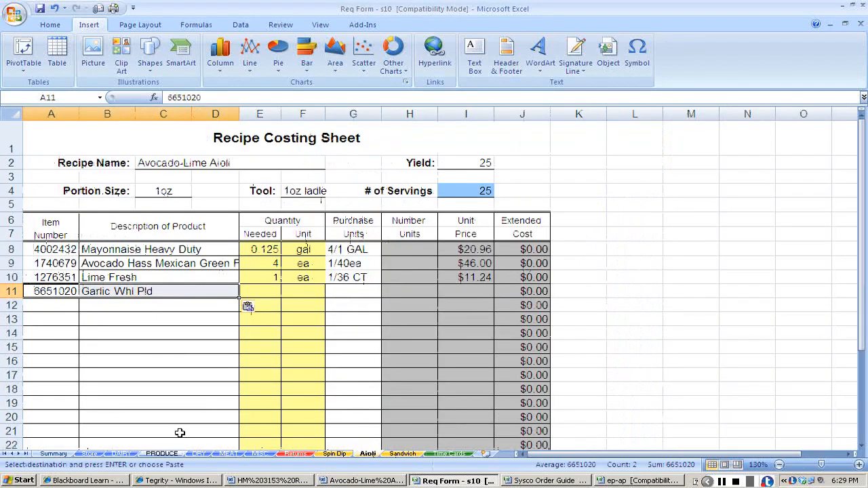
Copy the garlic's purchase unit 1/5 LB from the PRODUCE sheet into its row on the Aioli costing sheet.
left_click(163, 453)
left_click(395, 243)
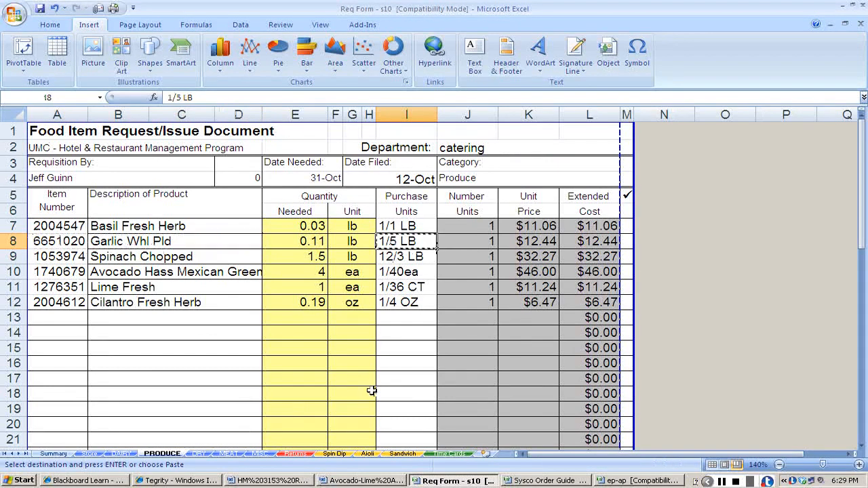
key("ctrl+c")
left_click(353, 448)
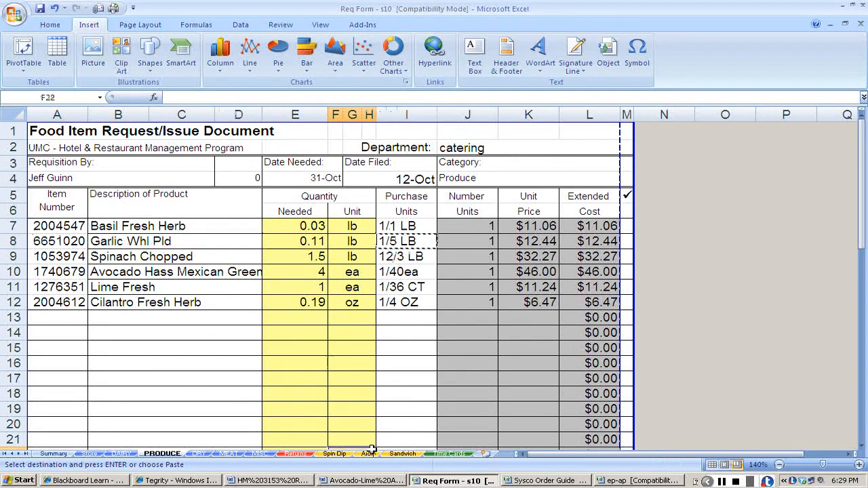
left_click(372, 454)
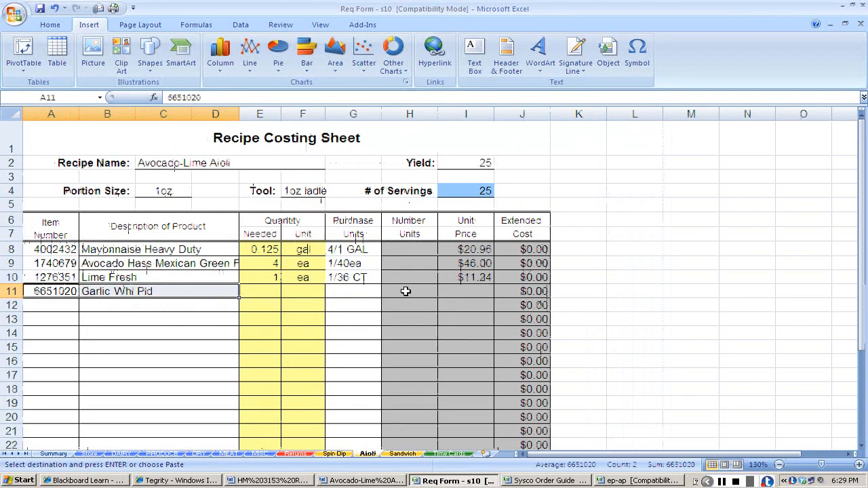
left_click(344, 296)
key("ctrl+v")
Set the garlic's unit price to 12.44 on the Aioli costing sheet.
key("Right")
key("Right")
key("Right")
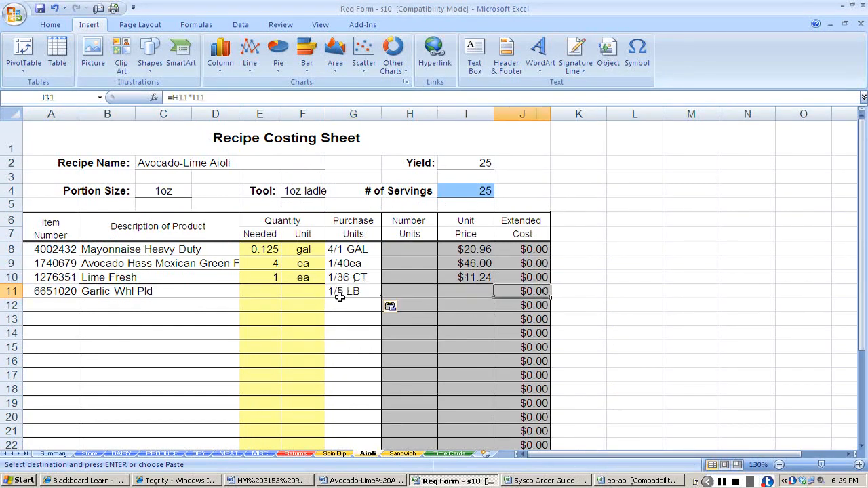
key("Left")
type("12.")
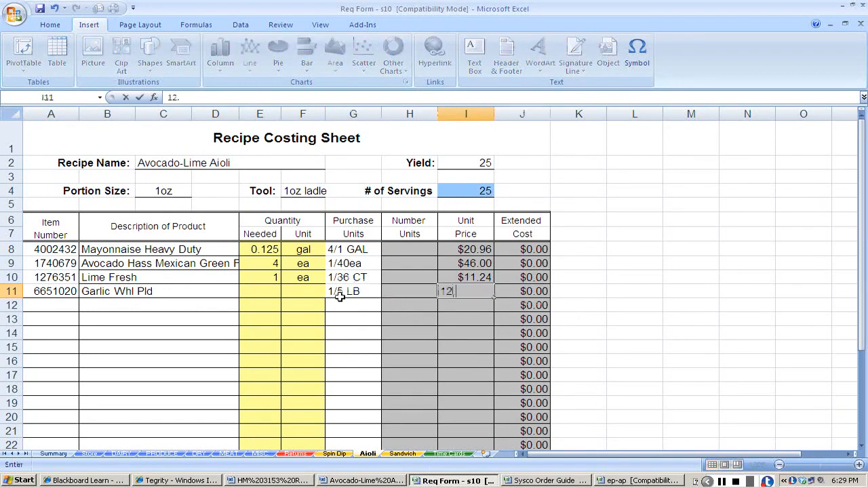
type("44")
key("Return")
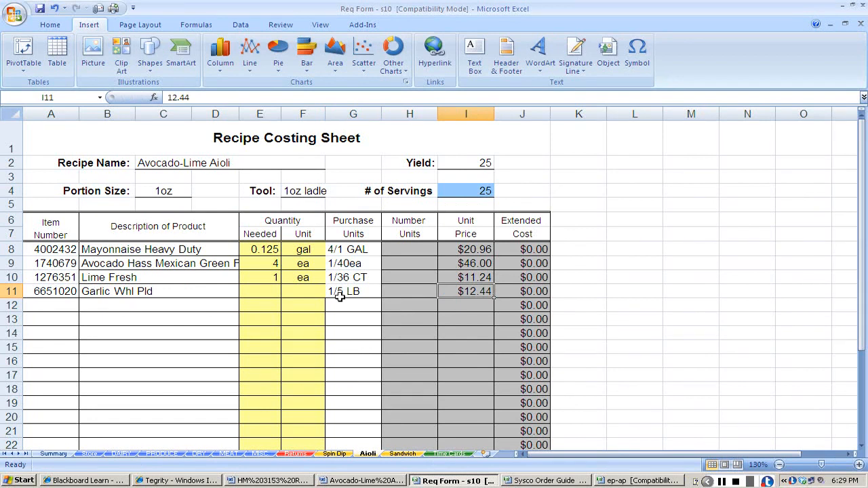
Check the garlic's AP weight in the ep-ap workbook and enter 0.07 lb as its quantity on the Aioli costing sheet.
key("Left")
key("Left")
key("Left")
key("Left")
key("alt+Tab")
key("alt+Tab")
key("alt+Tab")
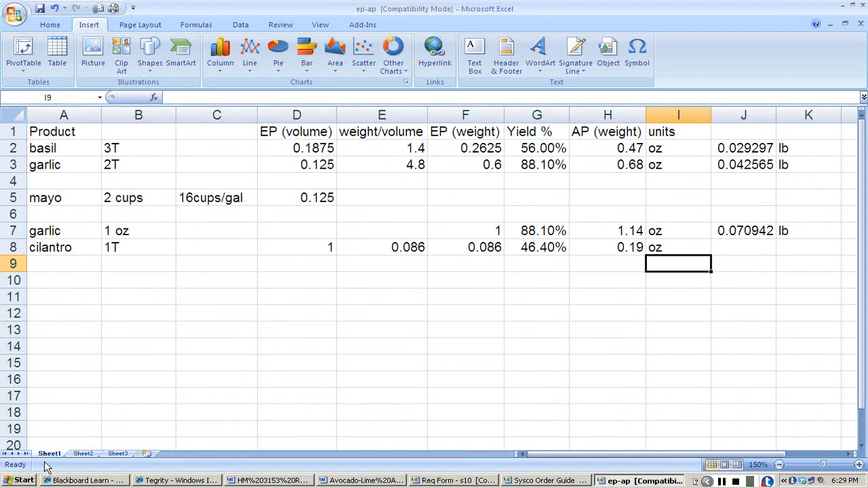
key("alt+Tab")
type("0.07")
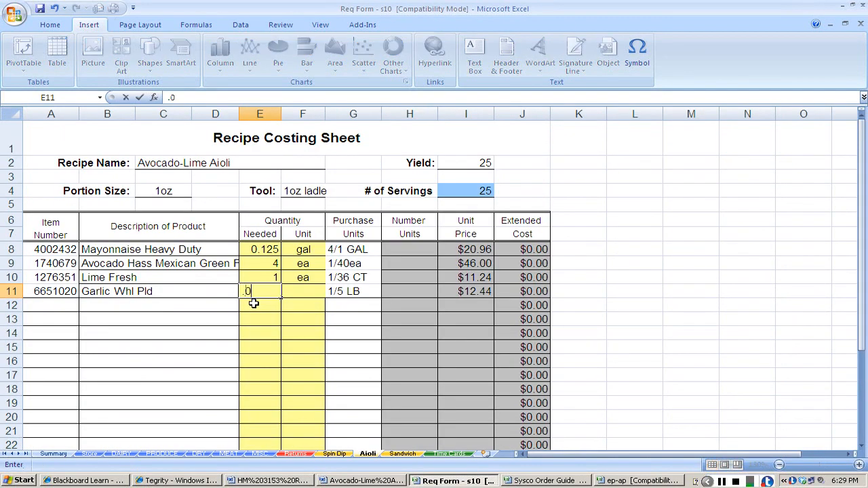
key("Tab")
type("l")
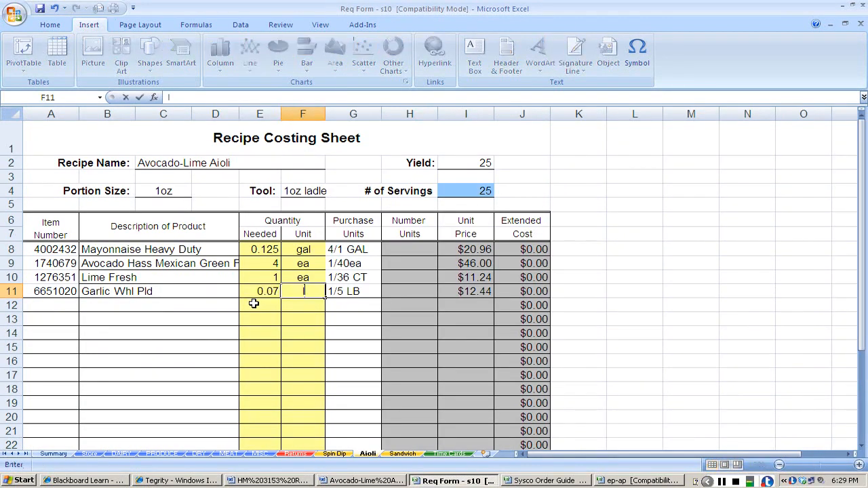
type("b")
key("Return")
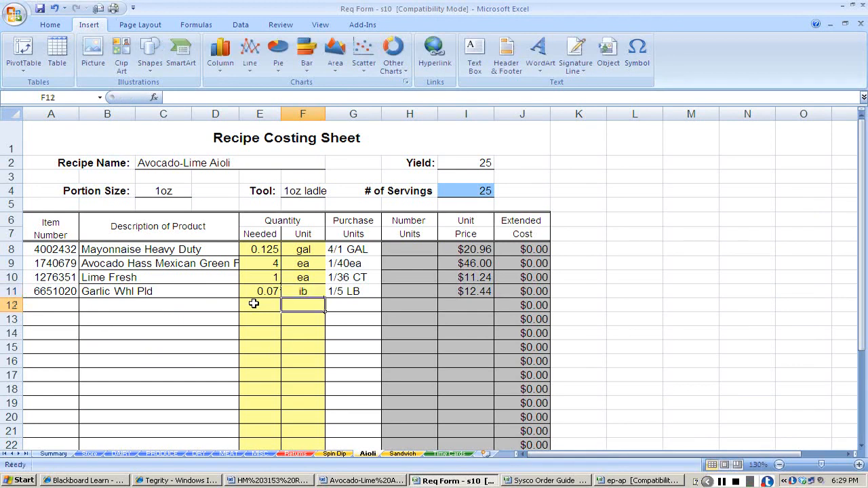
Copy the Cilantro Fresh Herb item number and description from the PRODUCE sheet into row 12 of the Aioli costing sheet.
key("Left")
key("Left")
key("Left")
key("Left")
key("Left")
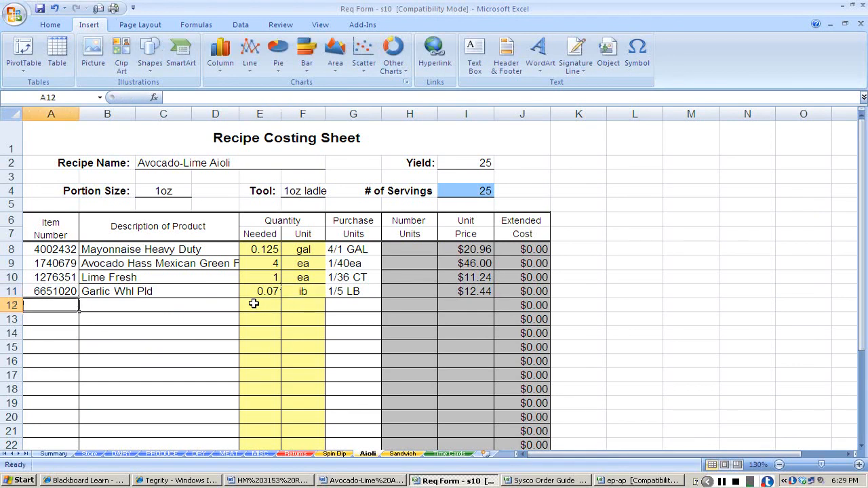
key("alt+Tab")
key("Tab")
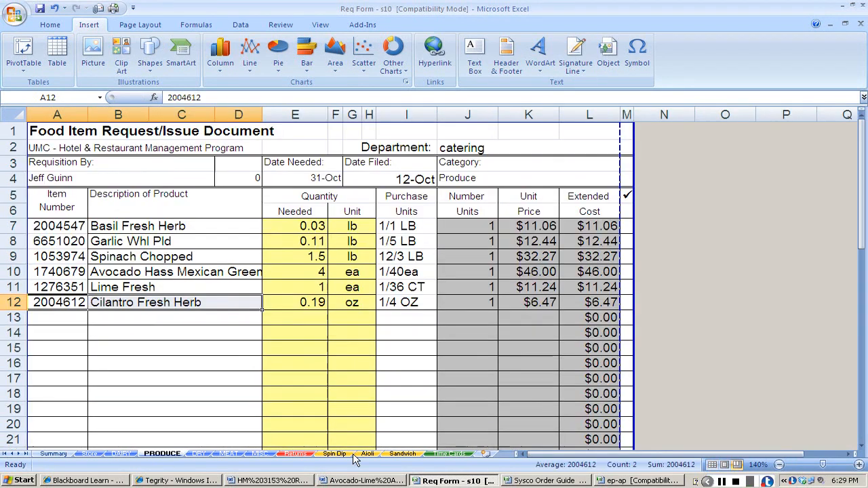
key("ctrl+c")
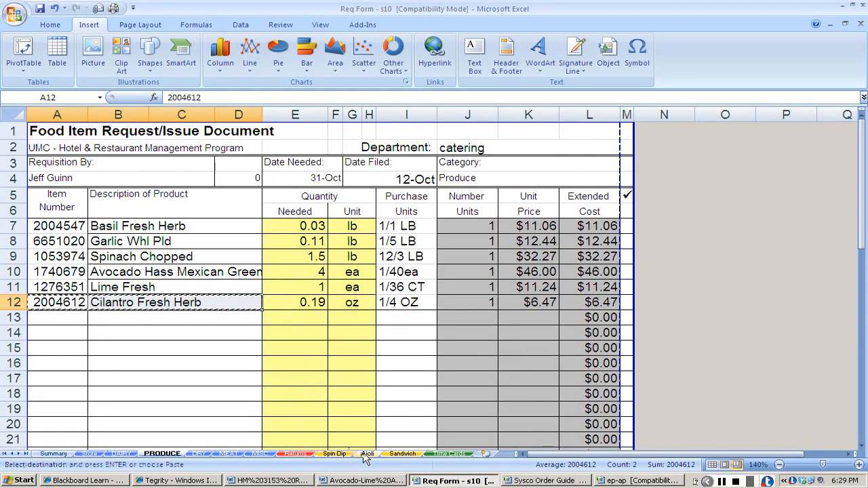
left_click(366, 454)
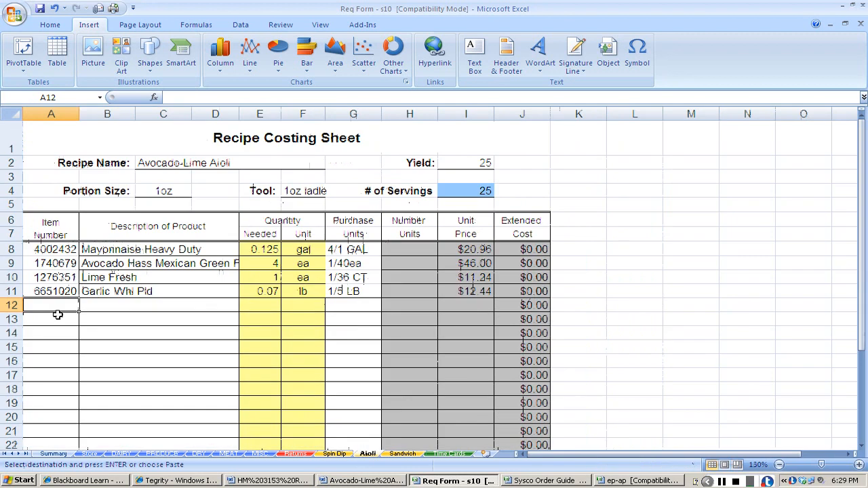
key("ctrl+v")
Enter 0.19 oz as the cilantro's needed quantity and unit.
key("Tab")
key("Tab")
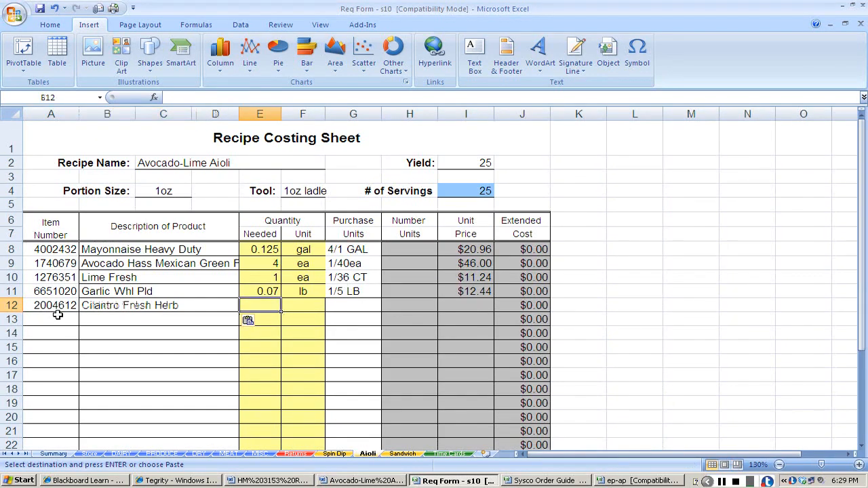
type(".15")
key("Tab")
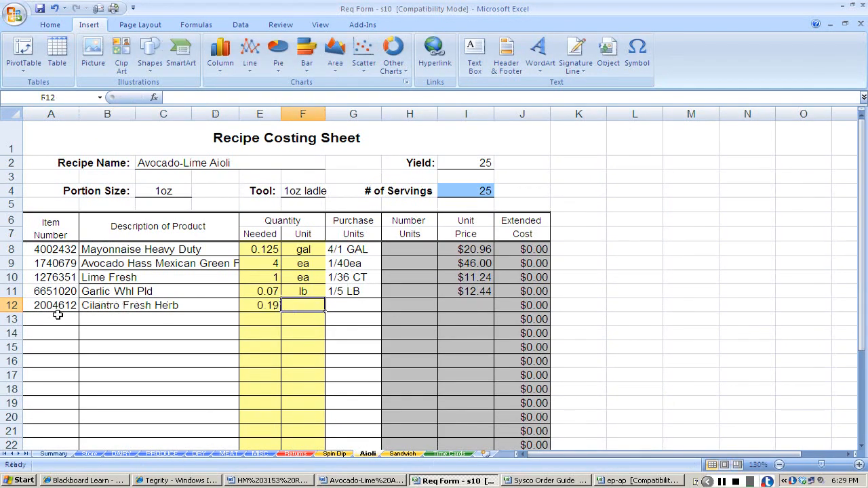
type("oz")
key("Tab")
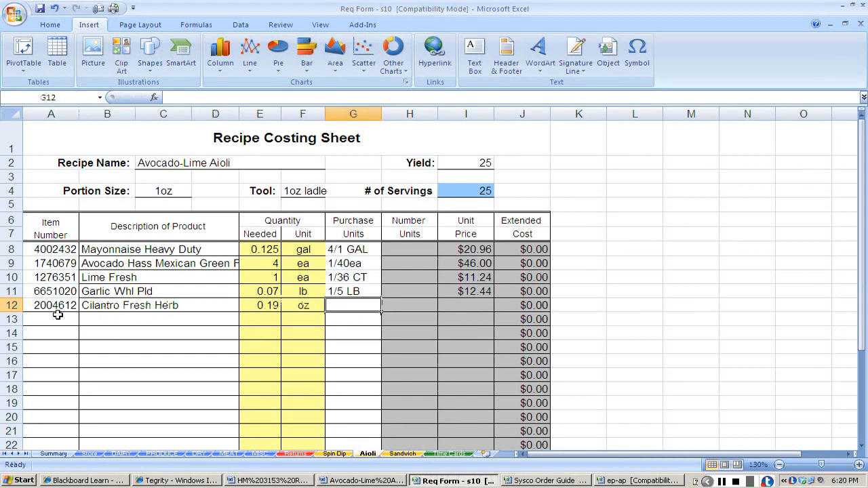
Copy the cilantro's purchase unit 1/4 OZ from the PRODUCE sheet into its row on the Aioli costing sheet.
left_click(151, 456)
left_click(406, 303)
key("ctrl+c")
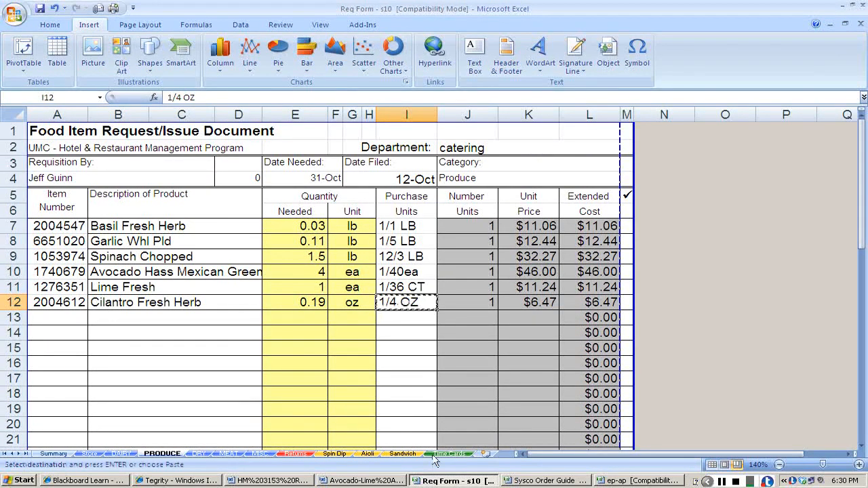
left_click(368, 454)
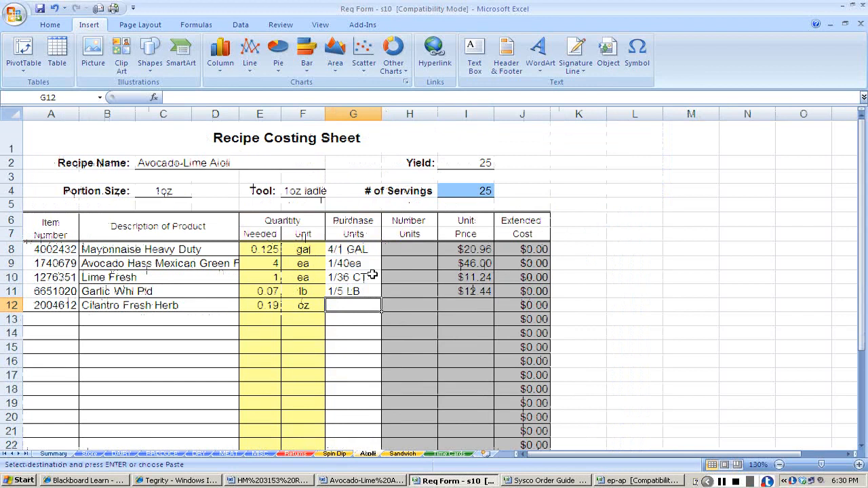
key("ctrl+v")
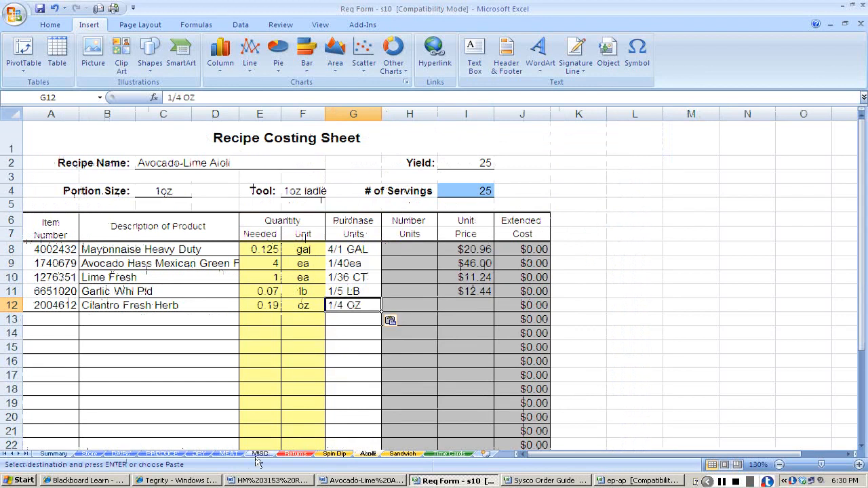
Copy the cilantro's unit price of $6.47 from the PRODUCE sheet into its row on the Aioli costing sheet.
left_click(160, 454)
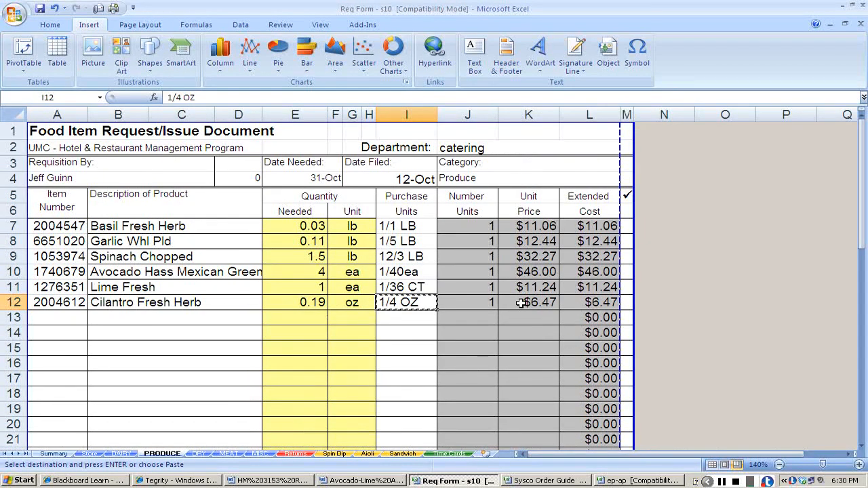
left_click(367, 454)
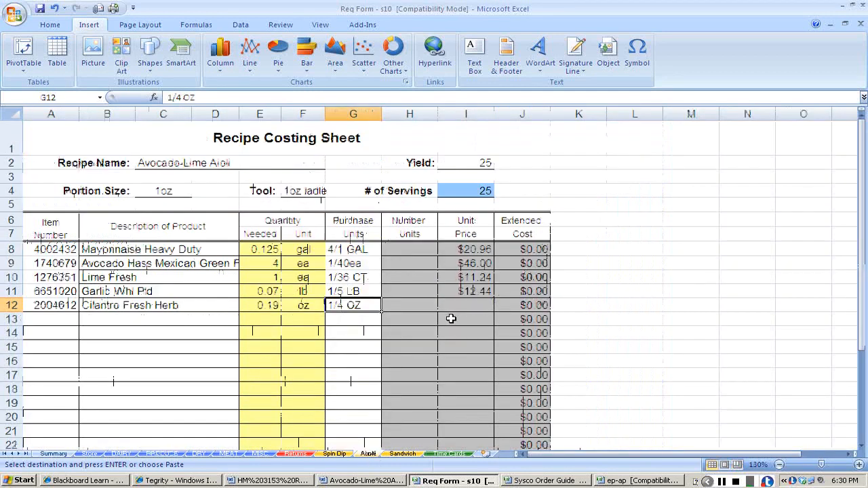
left_click(458, 307)
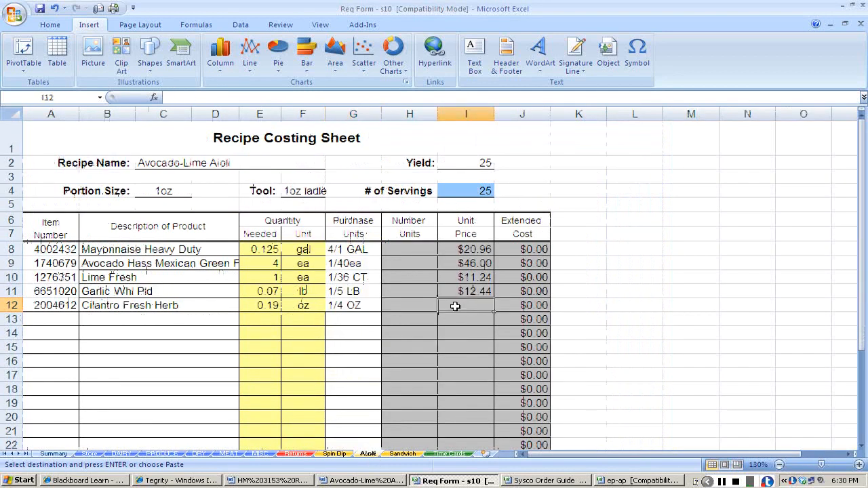
key("ctrl+v")
Copy the salt and black pepper item numbers and descriptions from the DRY sheet into rows 13 and 14 of the Aioli sheet.
left_click(42, 318)
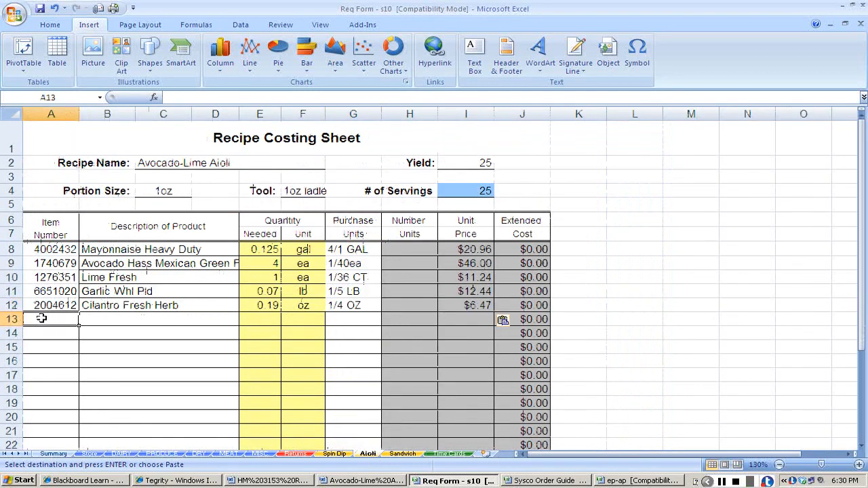
key("alt+Tab")
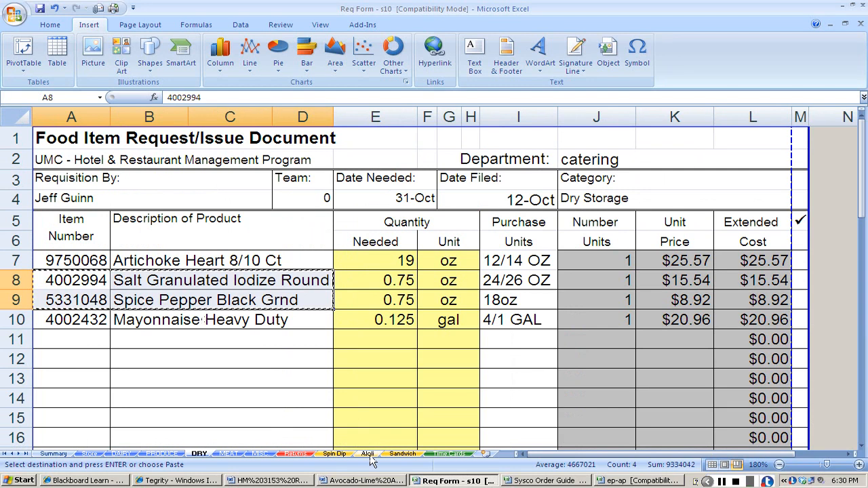
left_click(369, 455)
key("ctrl+v")
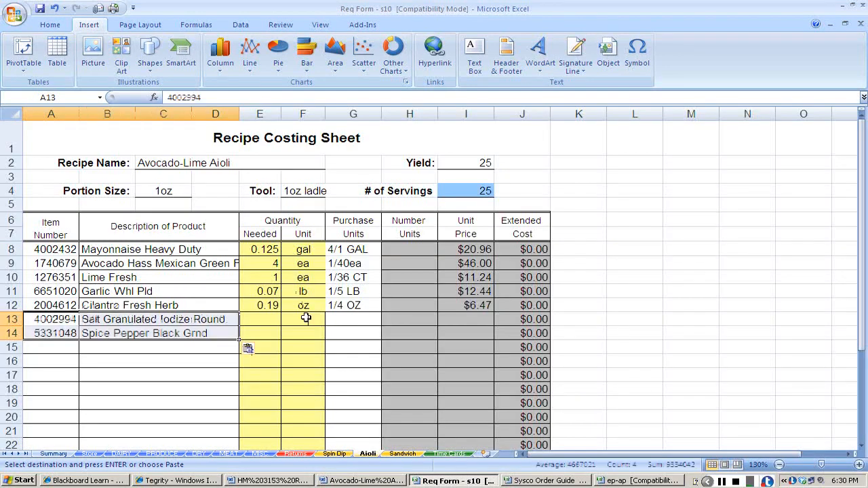
Copy the salt and pepper purchase units, 24/26 OZ and 18oz, from the DRY sheet into their Aioli rows.
left_click(338, 319)
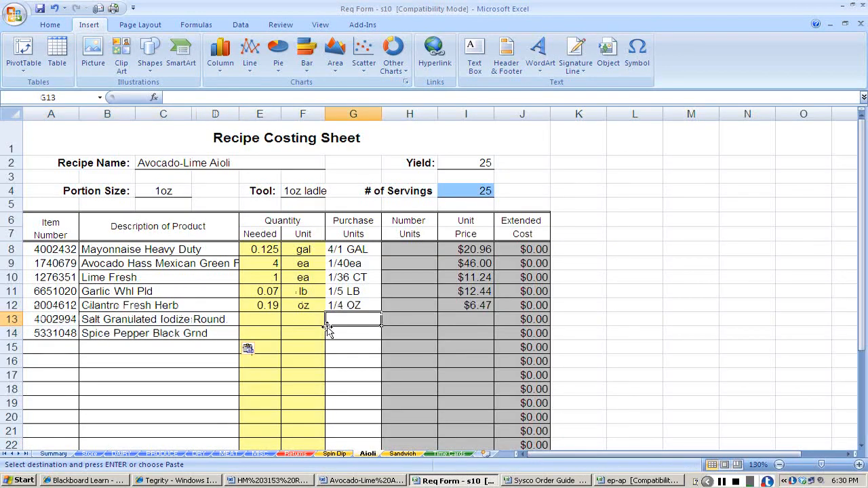
left_click(199, 453)
left_click_drag(515, 280, 505, 298)
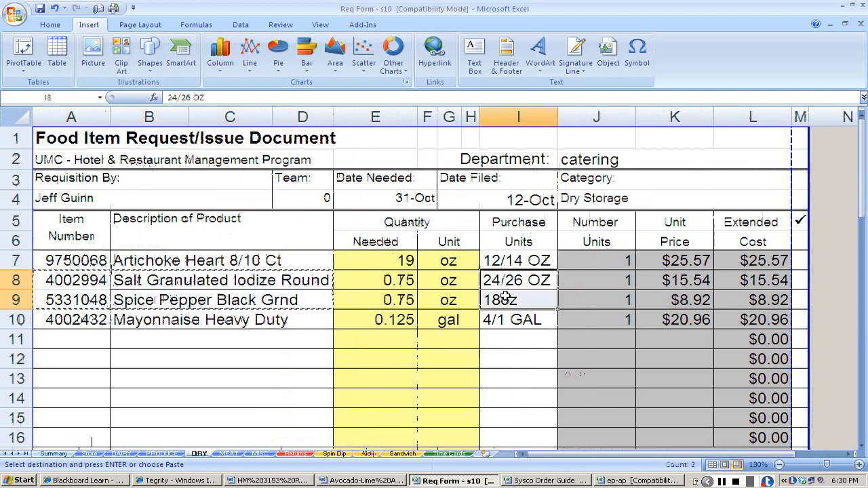
left_click(368, 454)
key("ctrl+v")
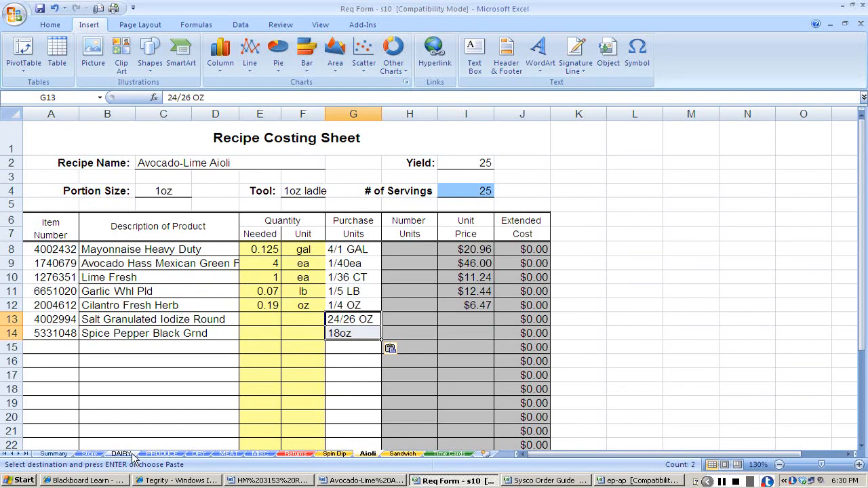
Copy the salt and pepper unit prices, $15.54 and $8.92, from the DRY sheet into their Aioli rows.
left_click(199, 453)
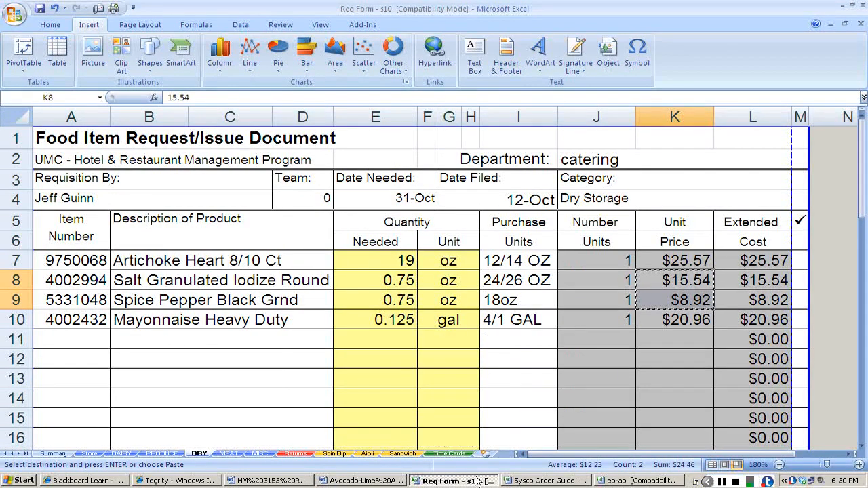
left_click(367, 454)
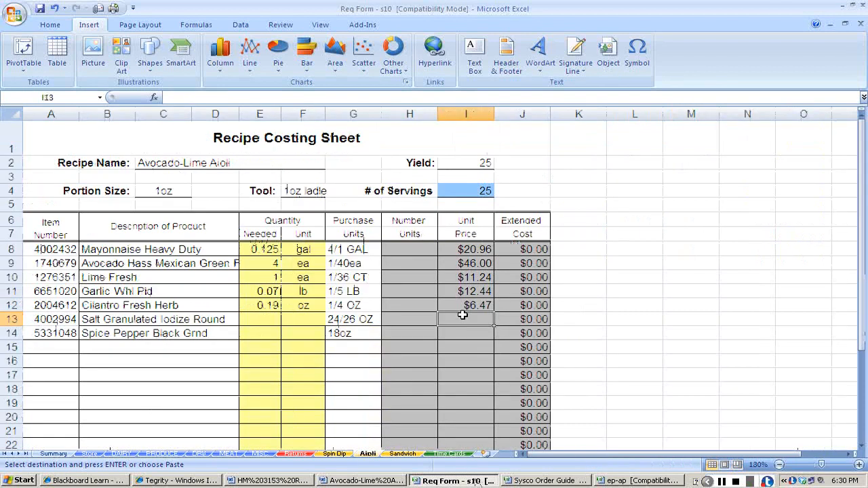
left_click(462, 319)
key("ctrl+v")
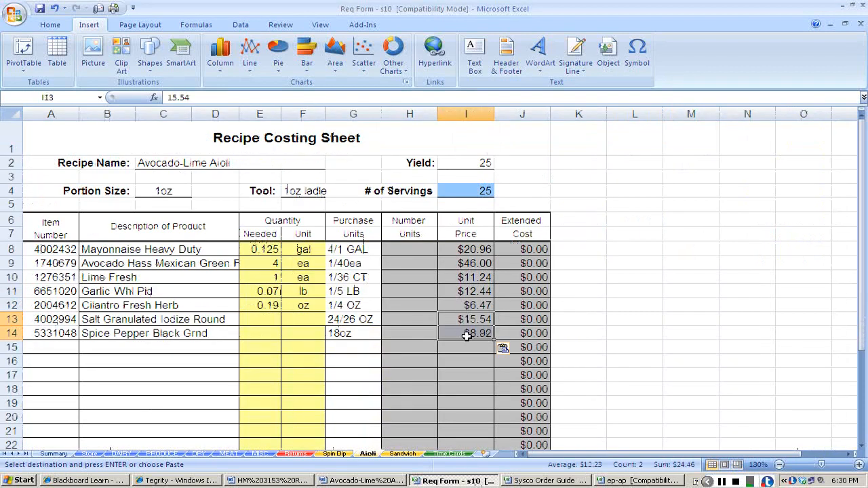
Enter 0.25 oz as the needed quantity for both the salt and the black pepper on the Aioli sheet.
left_click(254, 318)
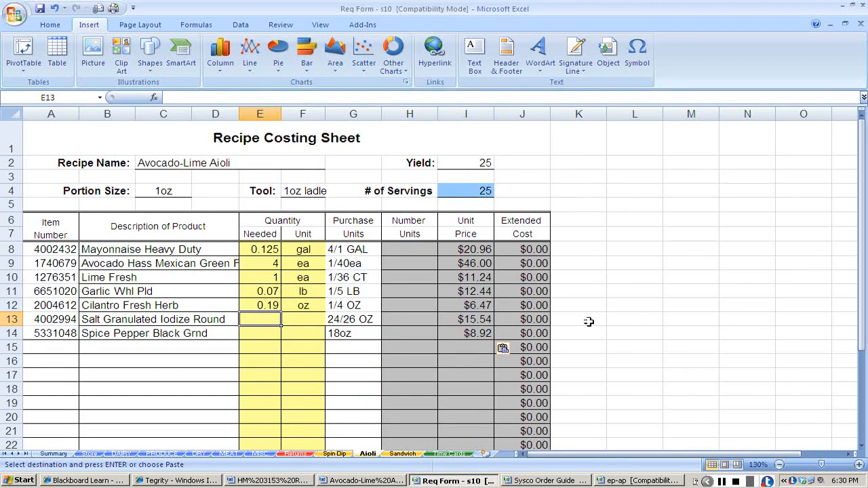
type(".25")
key("Tab")
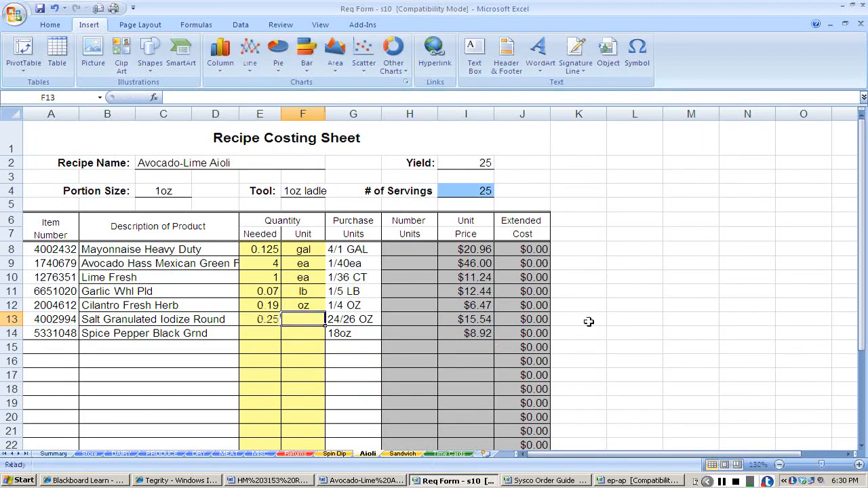
type("oz")
key("Return")
type(".25")
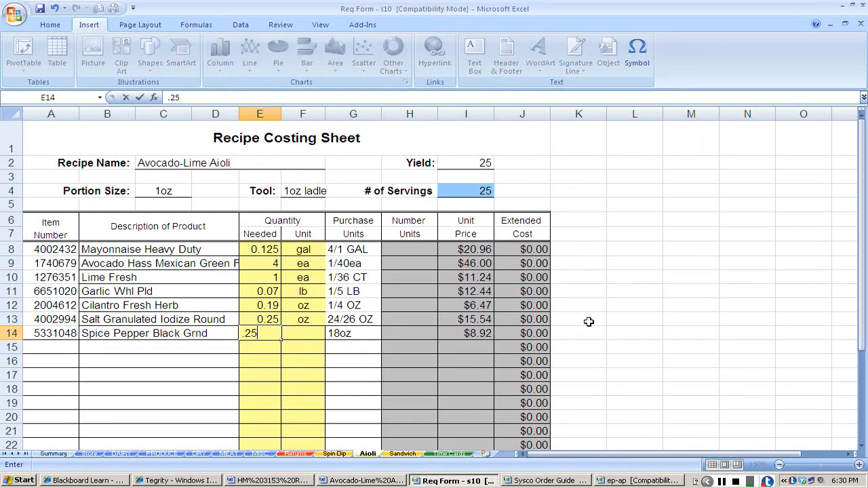
key("Tab")
type("oz")
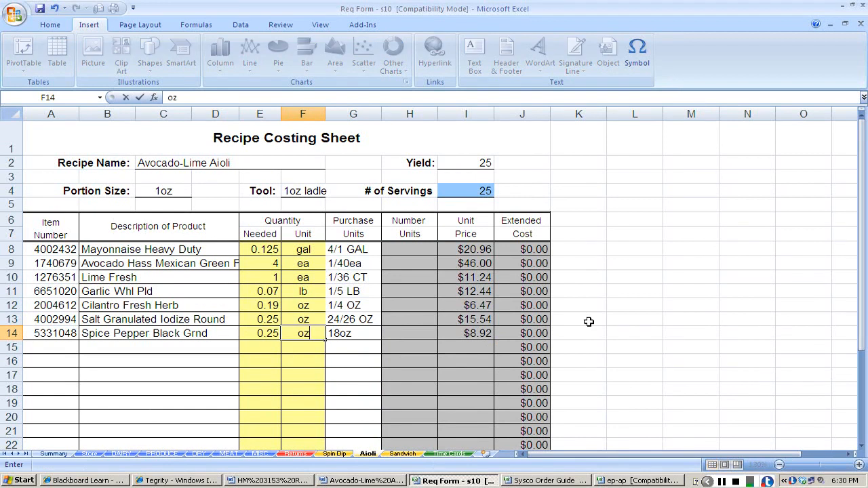
key("Down")
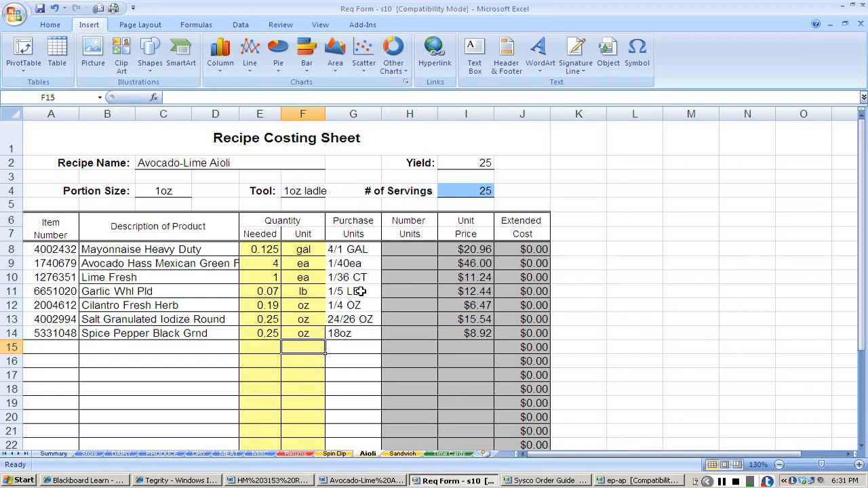
Delete the unused rows 16 through 26 from the Aioli costing sheet.
scroll(34, 305, "down", 1)
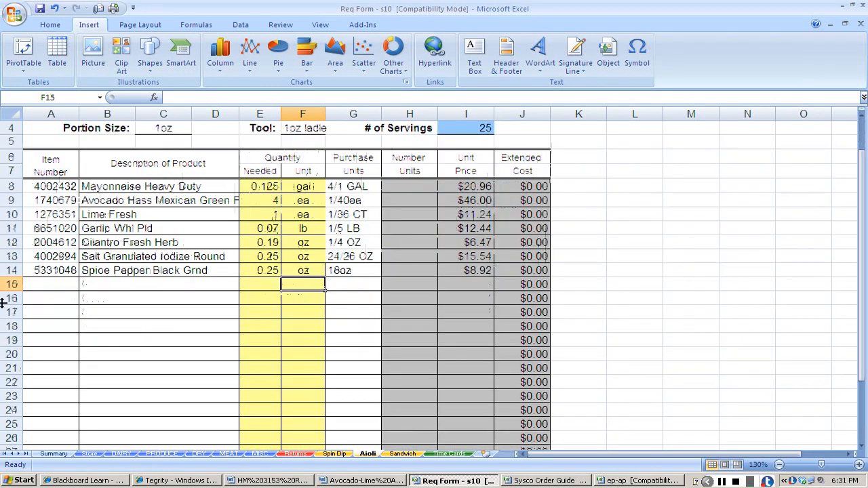
left_click_drag(3, 298, 17, 431)
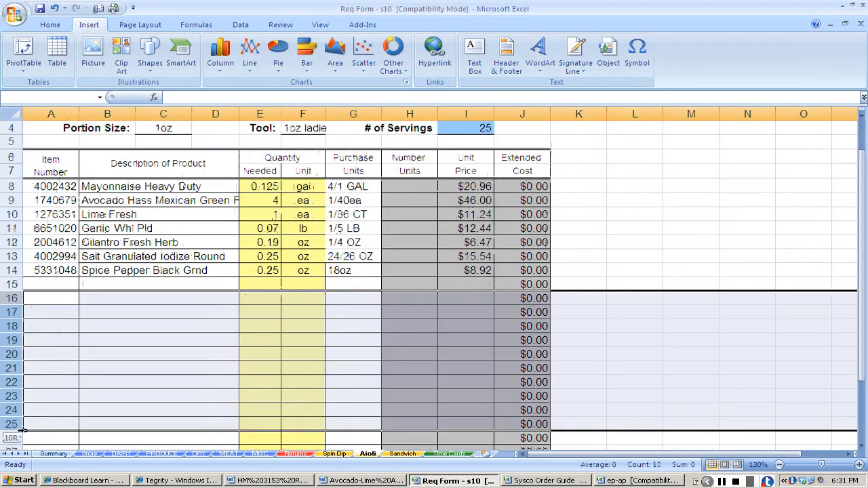
right_click(56, 391)
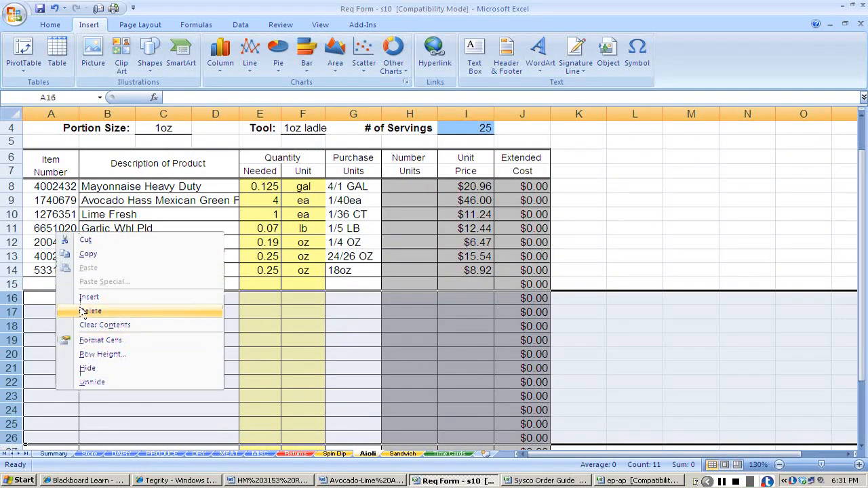
left_click(82, 312)
Calculate the number of units for the mayonnaise as +.125/4 and for the avocado as +4/40 on the Aioli sheet.
left_click(407, 189)
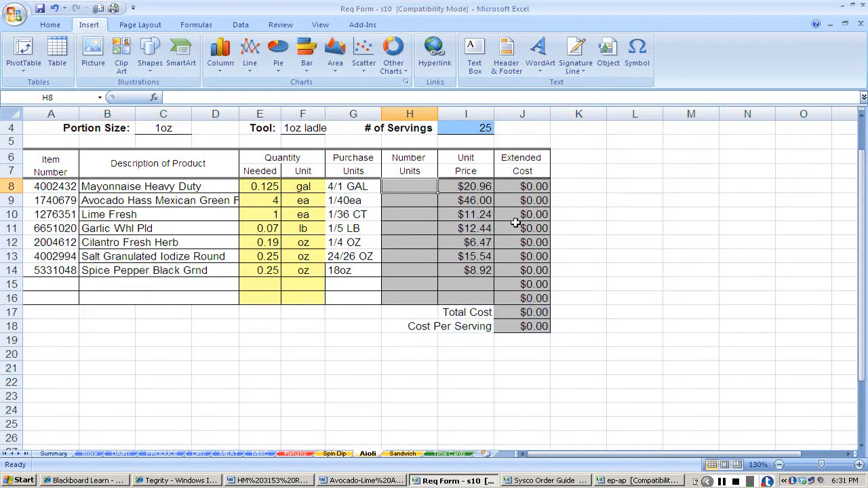
type("+.125/")
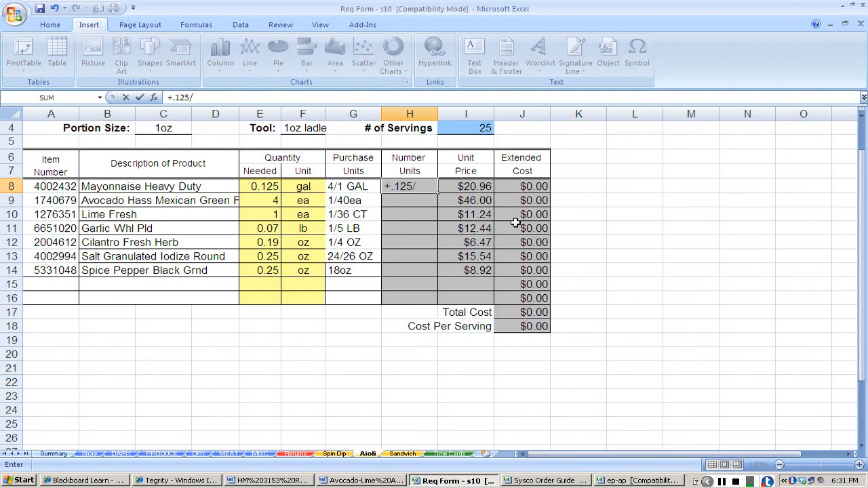
type("4")
key("Return")
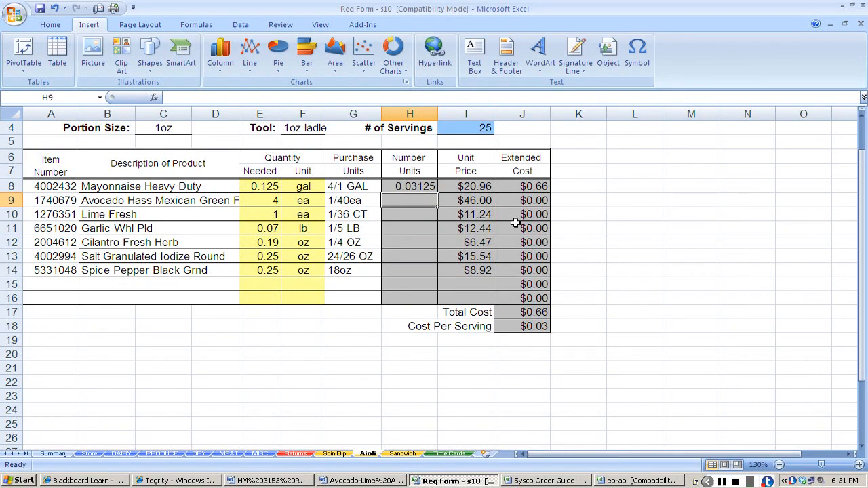
type("+4/")
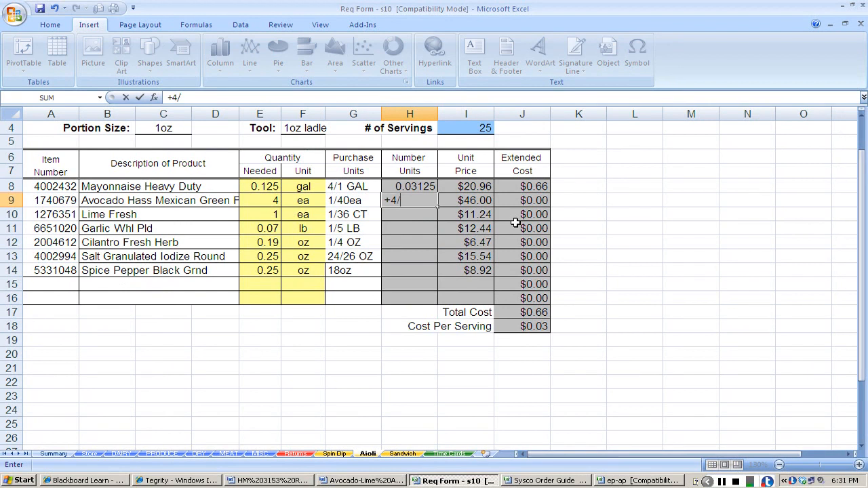
type("1")
type("40")
key("Return")
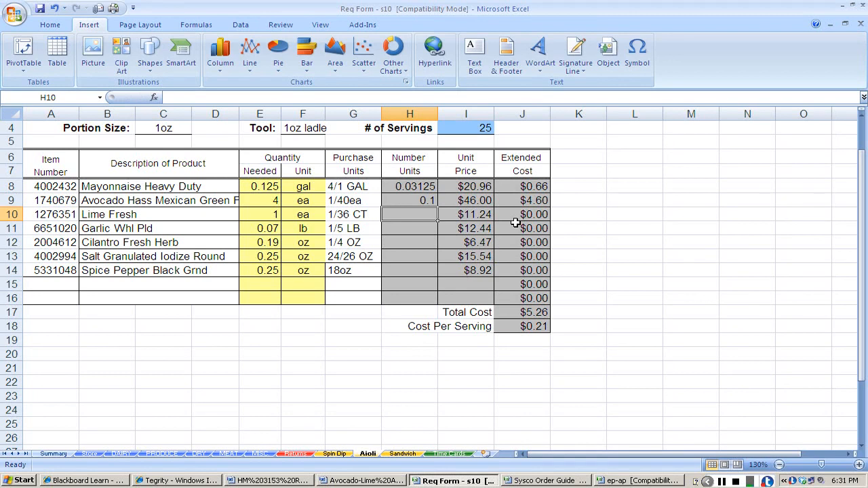
Calculate the number of units for the lime as +1/36 and for the garlic as +.07/5 on the Aioli sheet.
type("+1/")
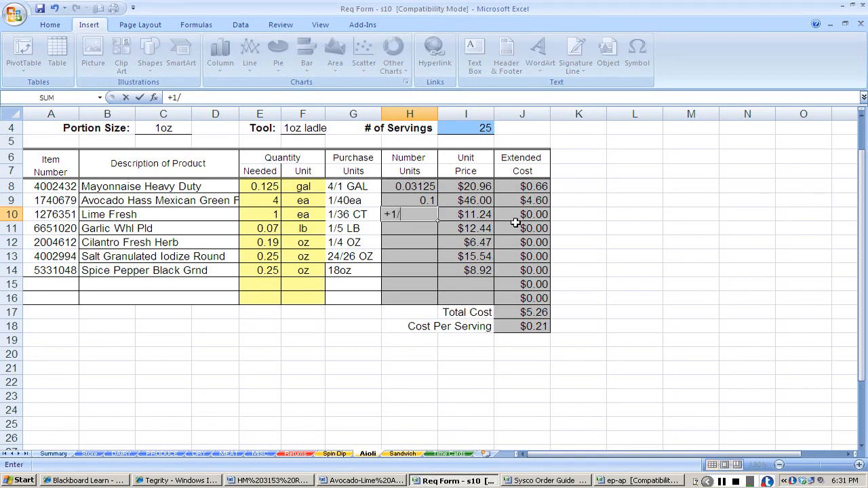
type("36")
key("Return")
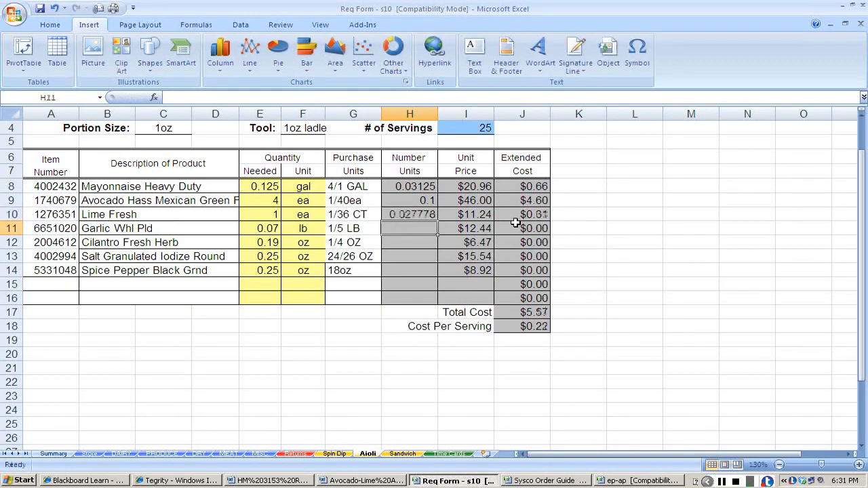
type("+.07")
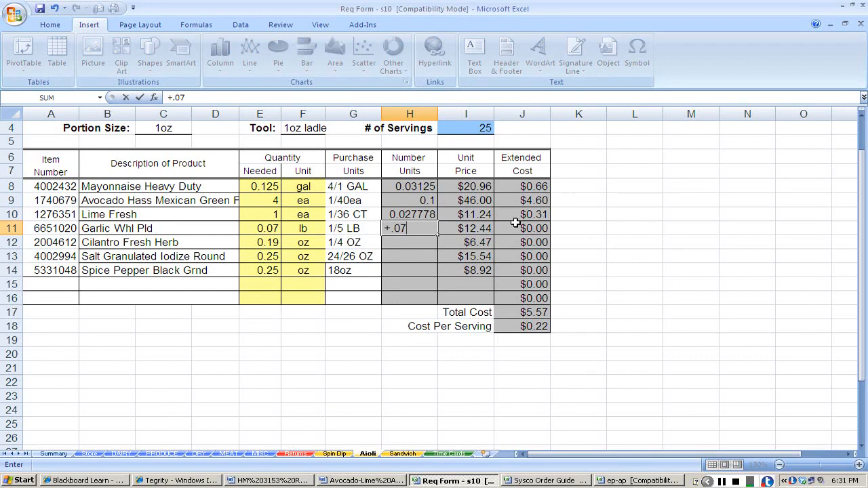
type("/5")
key("Return")
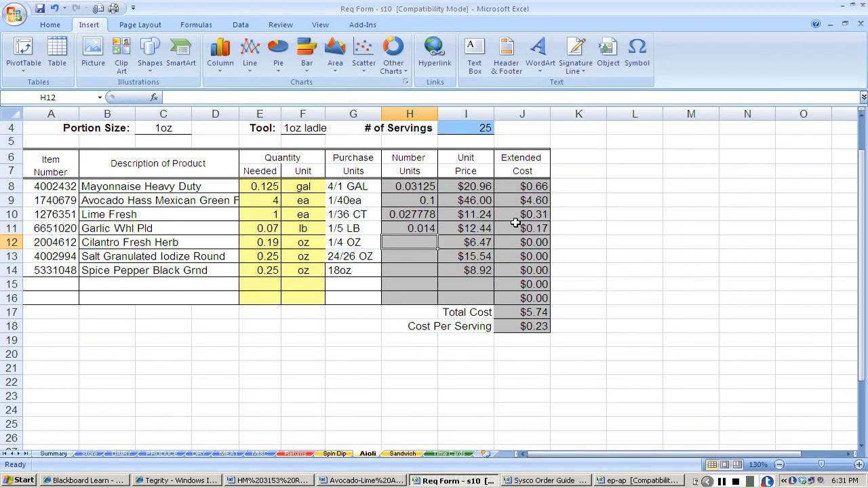
Calculate the number of units for the cilantro as +.19/4 and for the salt as +.25/(24*26) on the Aioli sheet.
type("+.19/4")
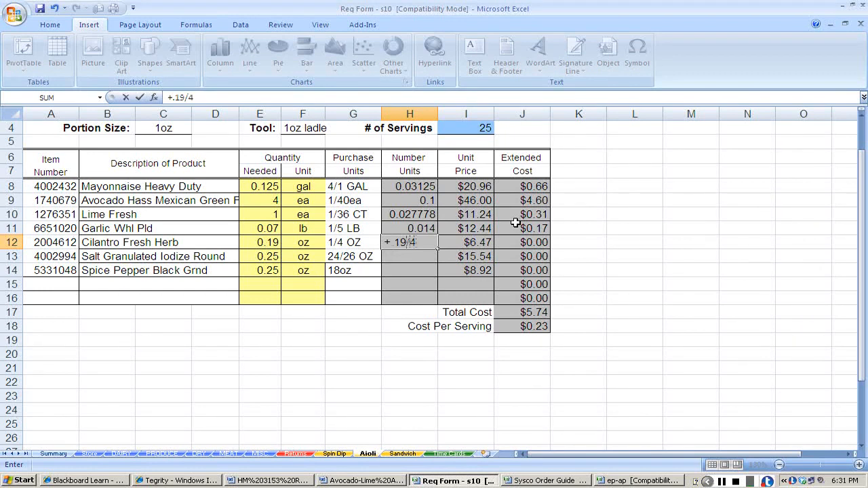
key("Return")
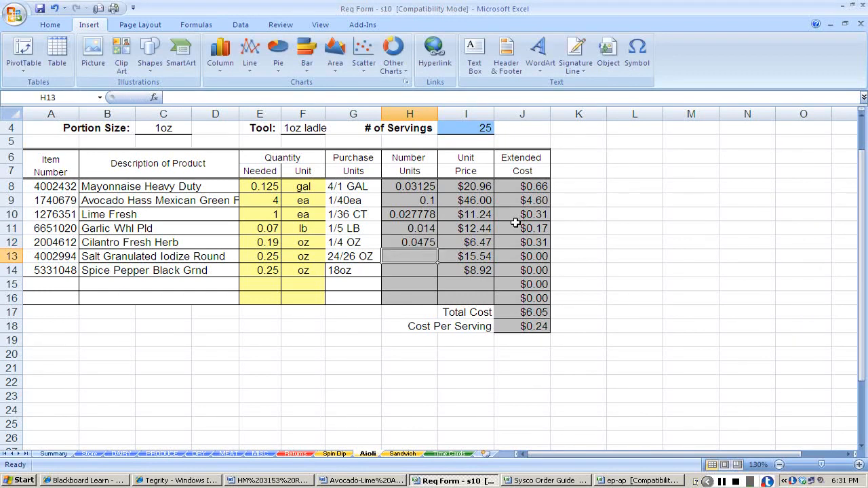
type("+.25")
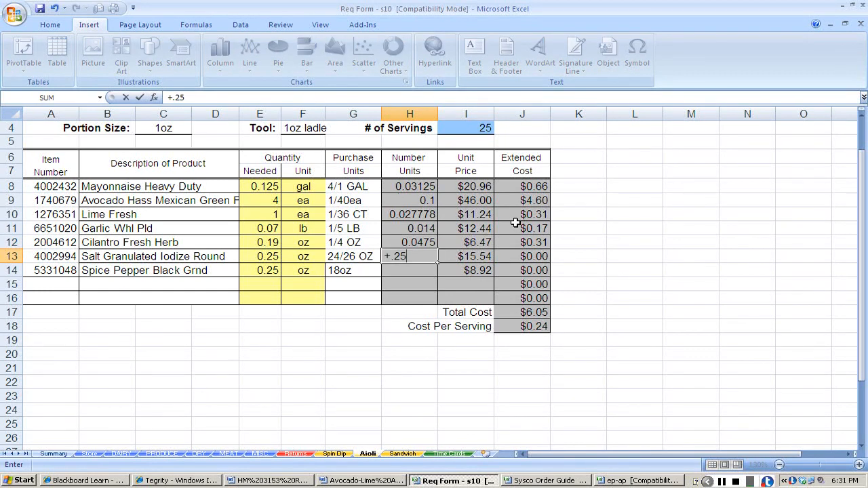
type("/(24*26)")
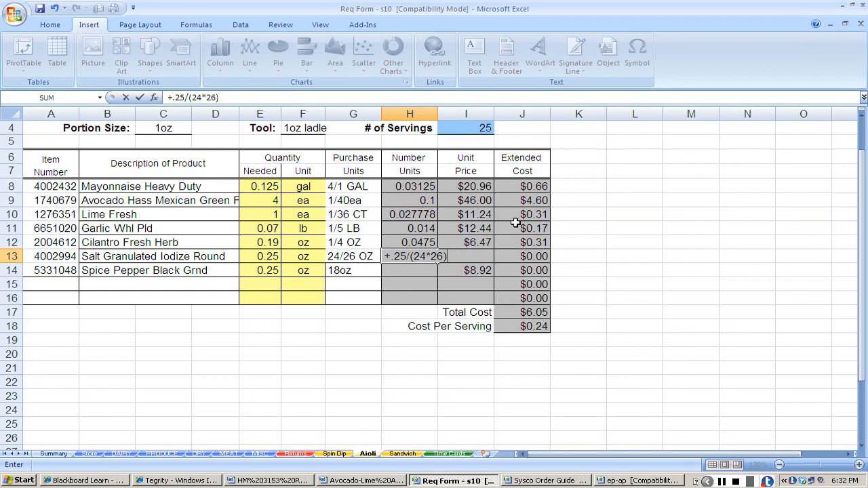
key("Return")
Calculate the number of units for the black pepper as +.25/18 on the Aioli sheet.
type("+.")
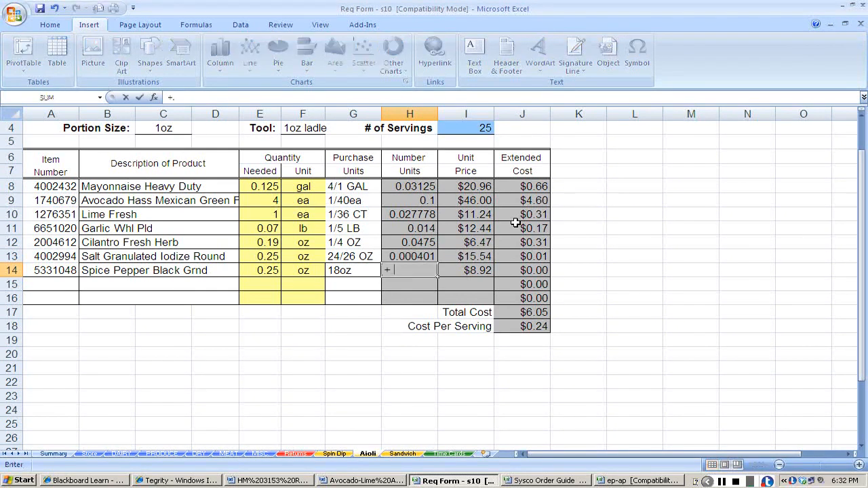
type("25/18")
key("Return")
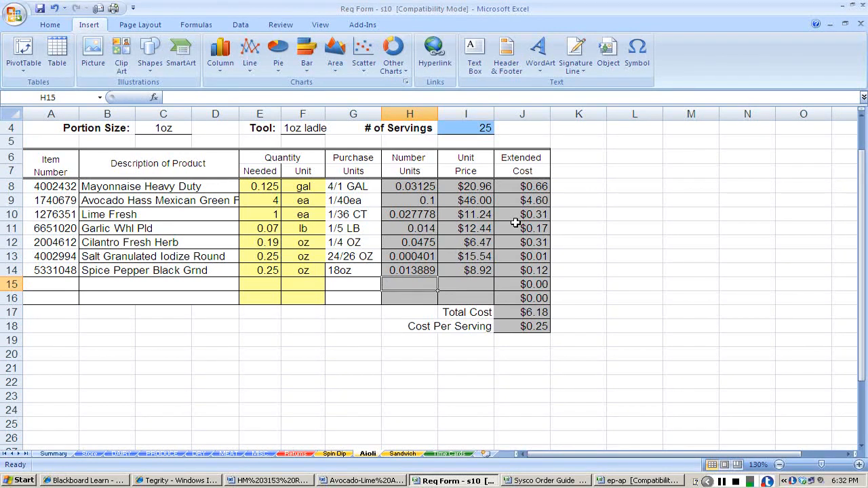
Close the Avocado-Lime Aioli recipe and open the Mahi Sandwich recipe document from Blackboard.
scroll(523, 196, "up", 1)
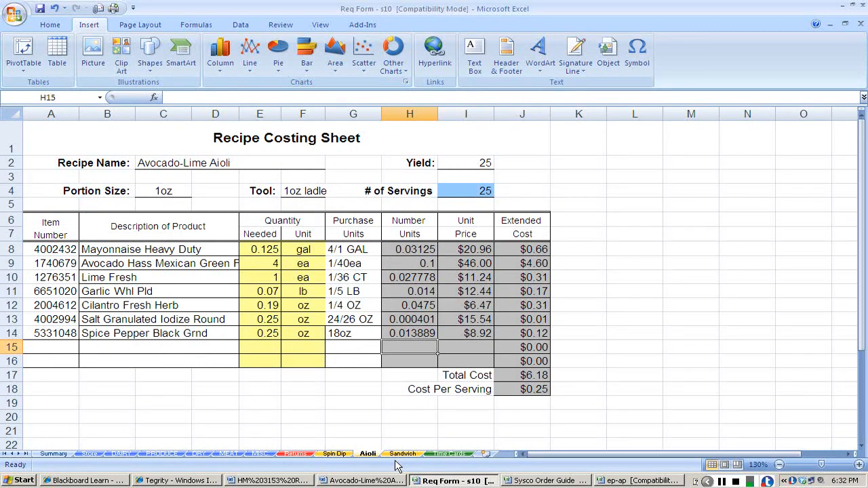
key("alt+Tab")
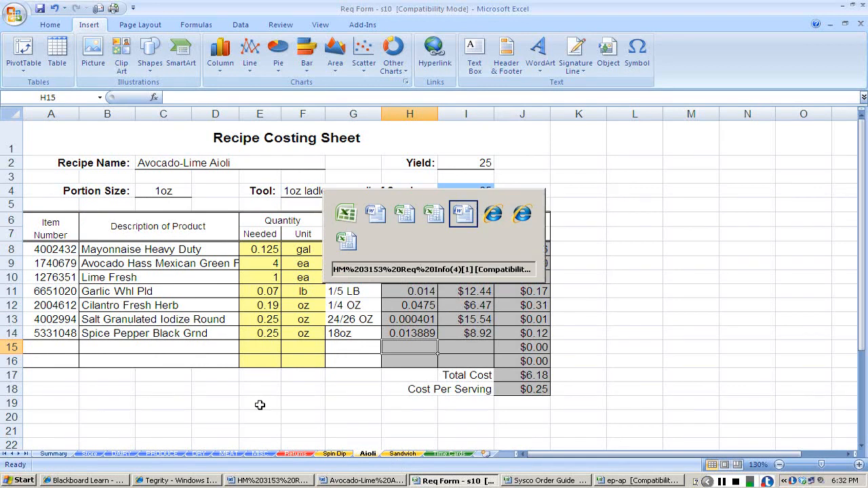
key("alt+Tab")
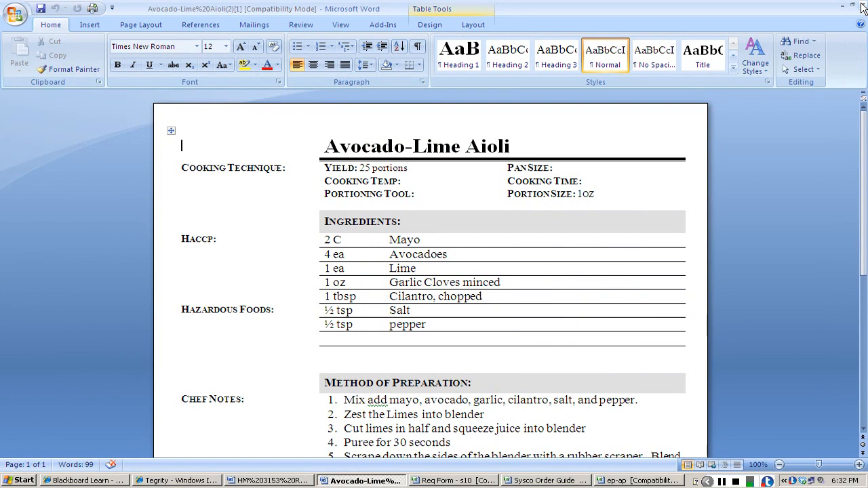
left_click(862, 6)
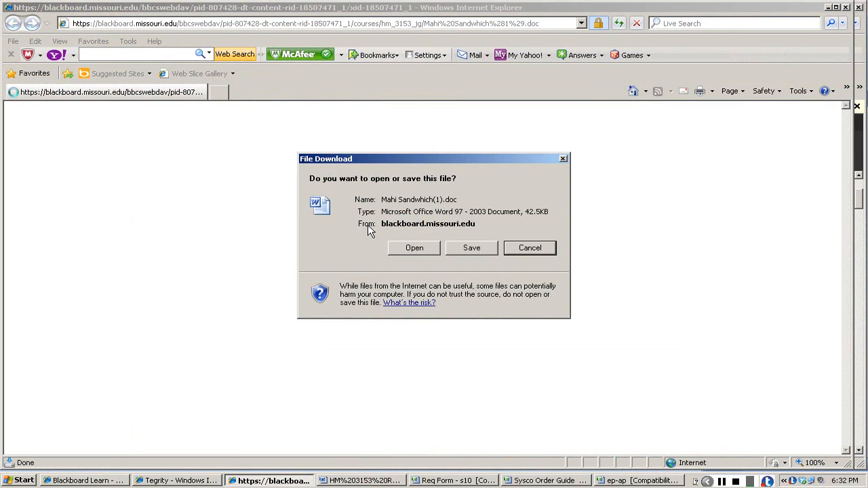
left_click(414, 247)
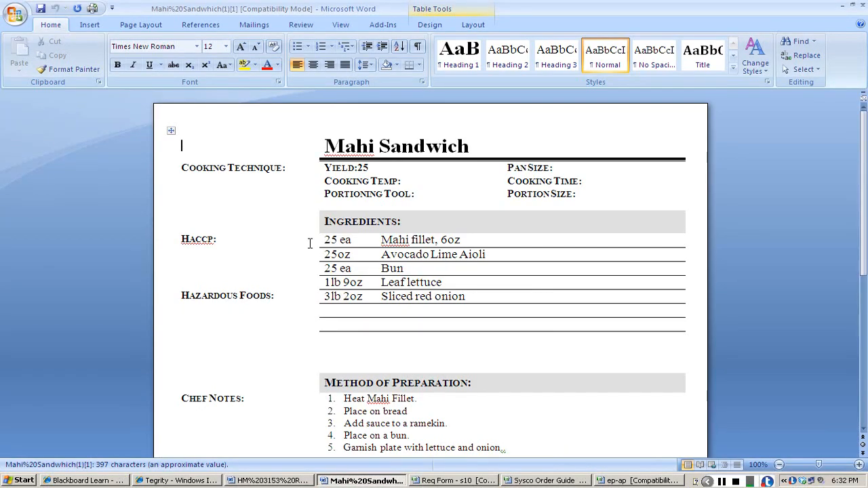
Copy the Mahi Mahi fillet's item number 3207982 from the requisition info document and find it in the Sysco Order Guide.
key("alt+Tab")
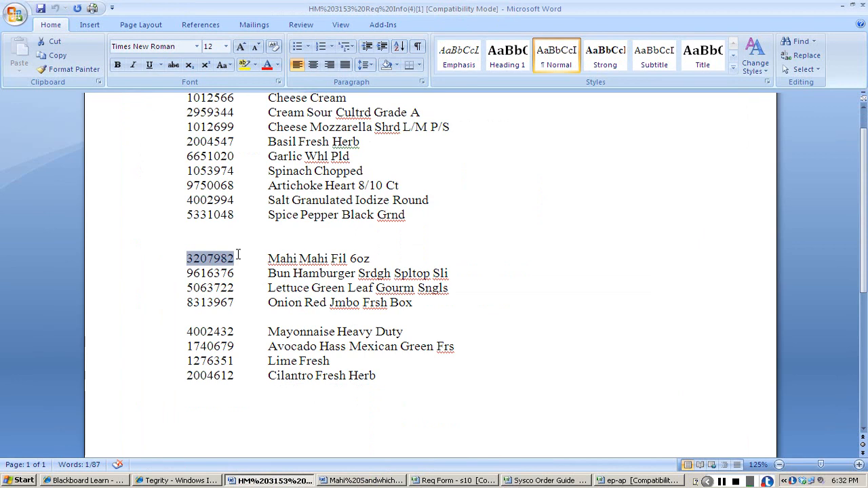
key("ctrl+c")
key("alt+Tab")
key("alt+Tab")
key("alt+Tab")
key("alt+Tab")
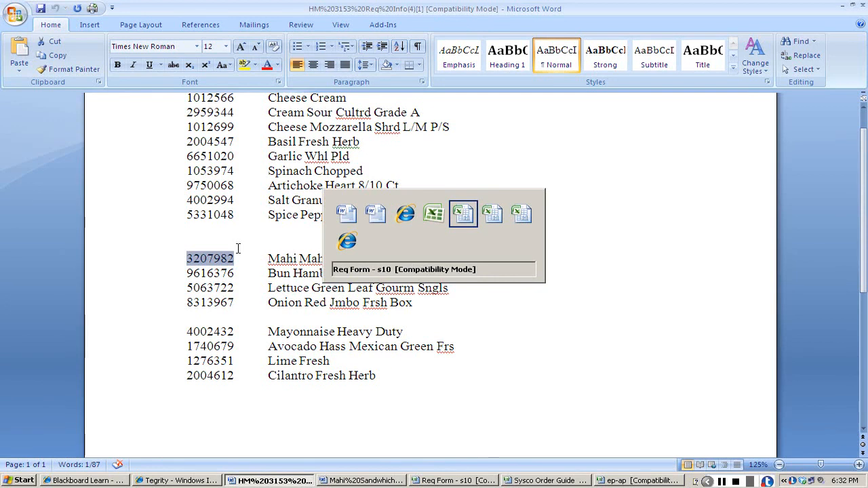
key("alt+Tab")
key("ctrl+f")
key("ctrl+v")
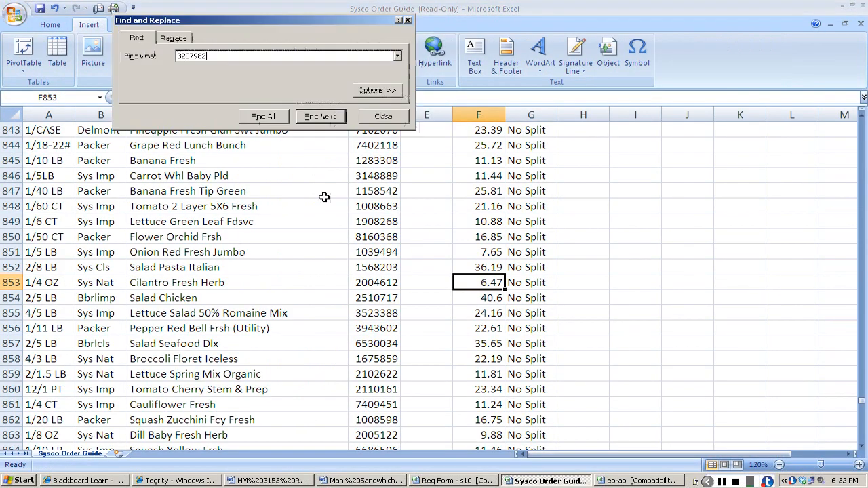
key("Return")
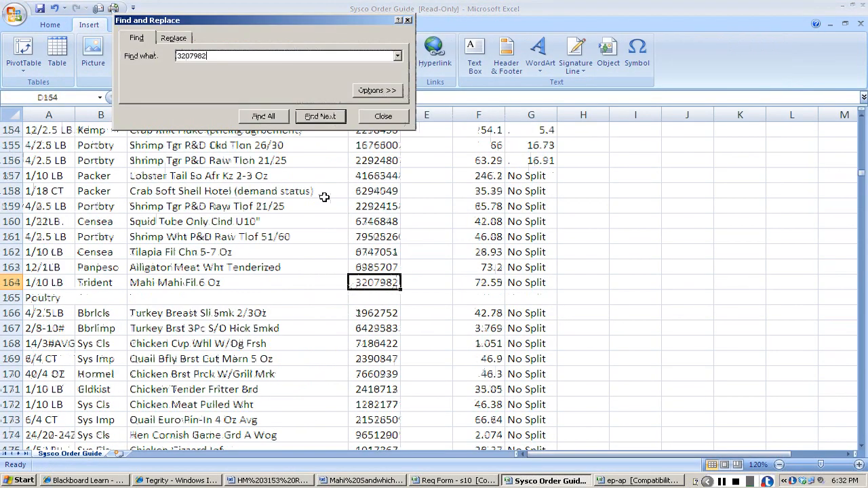
left_click(384, 118)
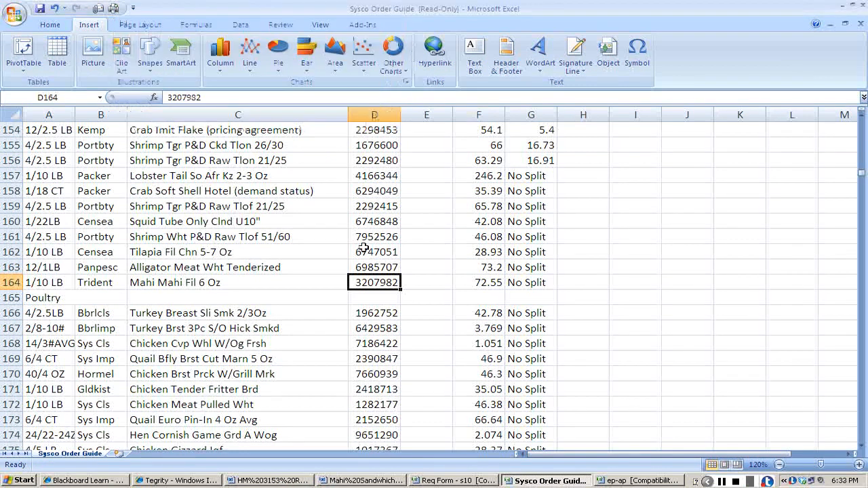
Copy item number 3207982 from the order guide into the first item row of the requisition's MEAT sheet.
key("ctrl+c")
key("alt+Tab")
key("Tab")
key("Tab")
key("Tab")
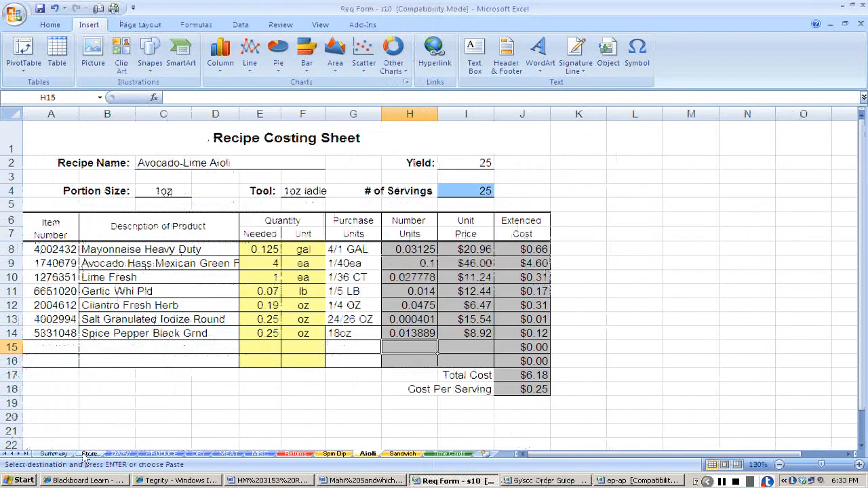
left_click(228, 454)
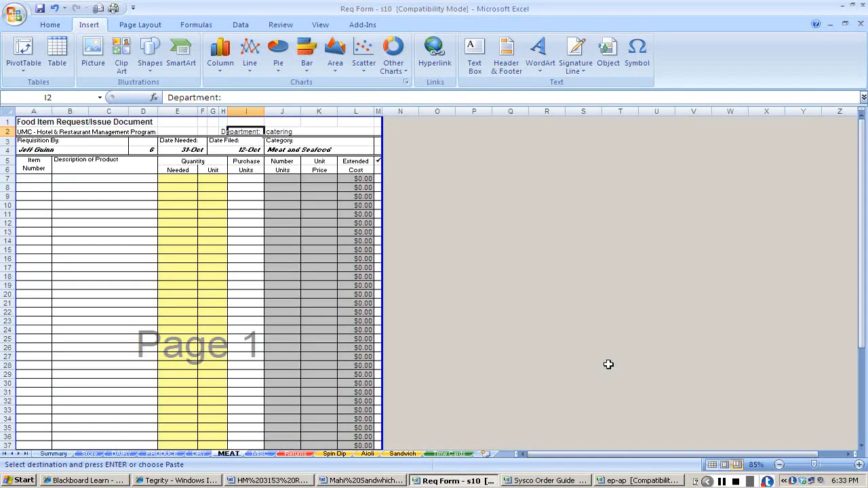
left_click(859, 466)
left_click(59, 221)
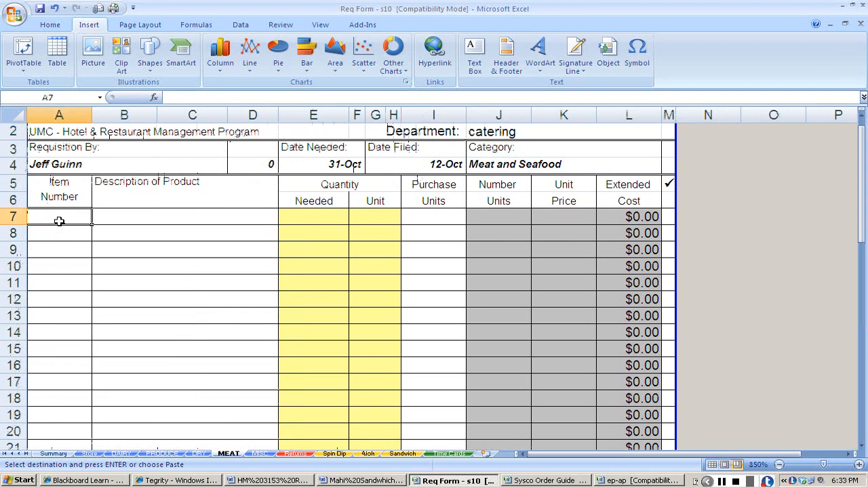
key("ctrl+v")
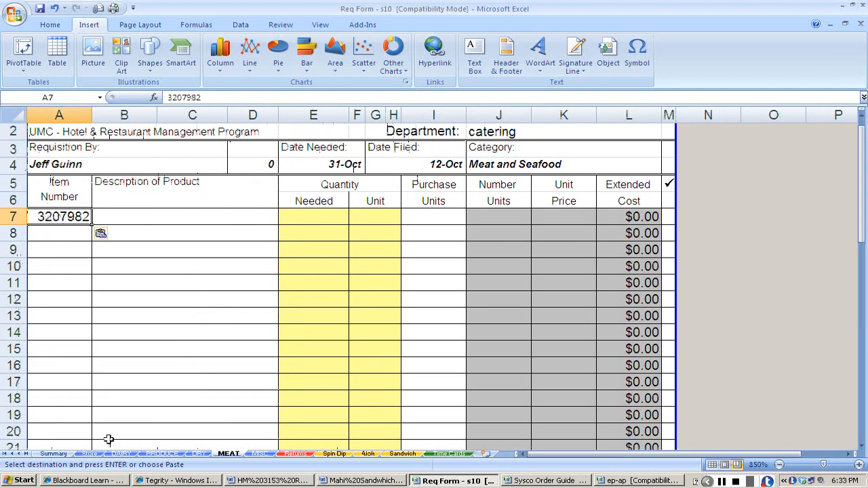
Copy the description Mahi Mahi Fil 6 Oz from the order guide into row 7 of the MEAT sheet.
key("alt+Tab")
left_click(160, 285)
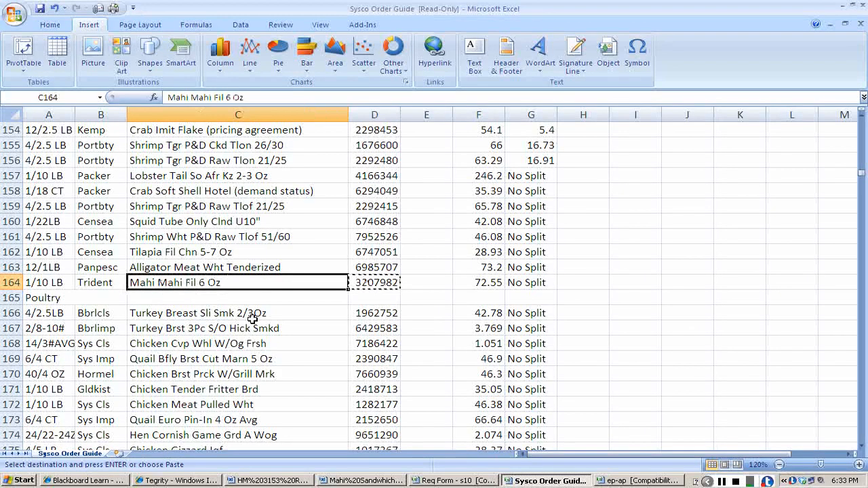
key("alt+Tab")
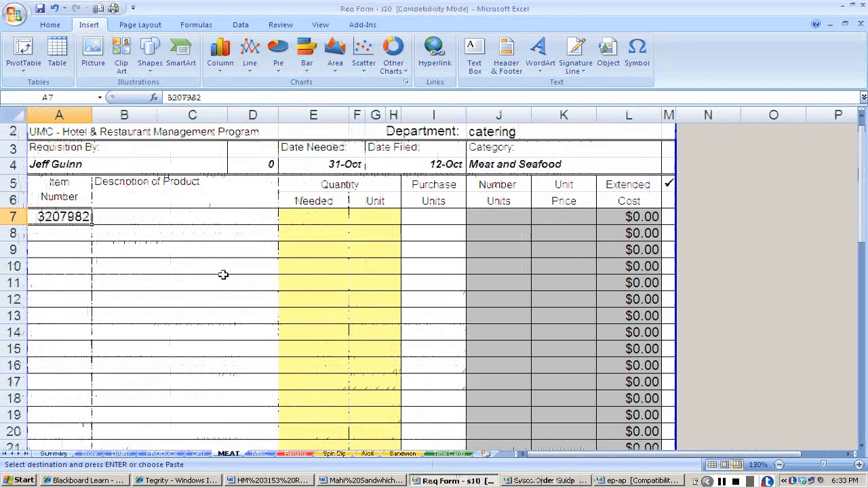
left_click(212, 215)
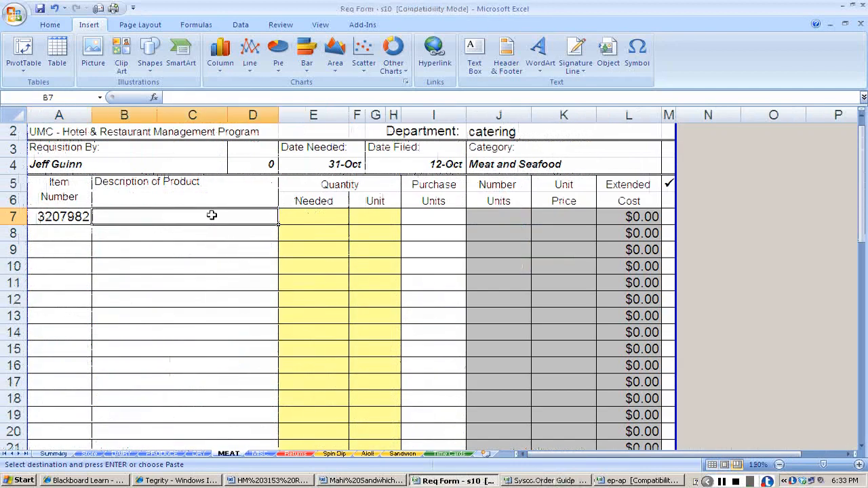
key("ctrl+v")
Copy the Mahi Mahi fillet's purchase unit, 1/10 LB, from the order guide into its MEAT sheet row.
key("Tab")
key("Tab")
key("Tab")
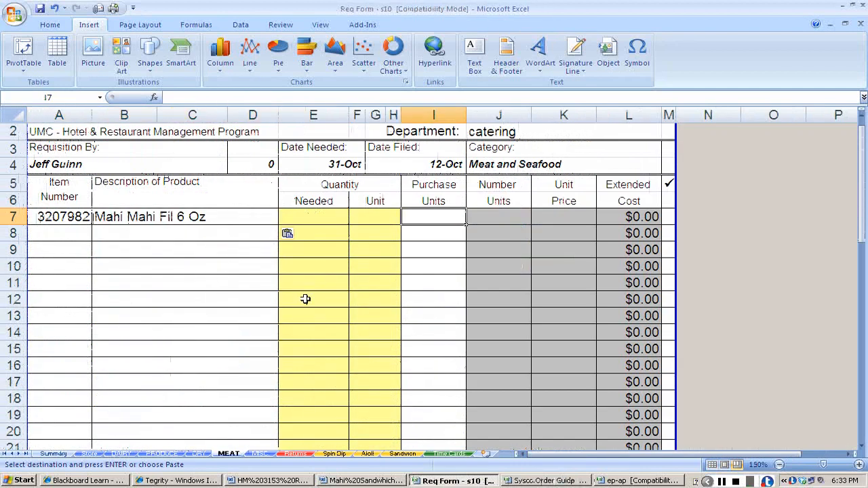
key("alt+Tab")
key("alt+Tab")
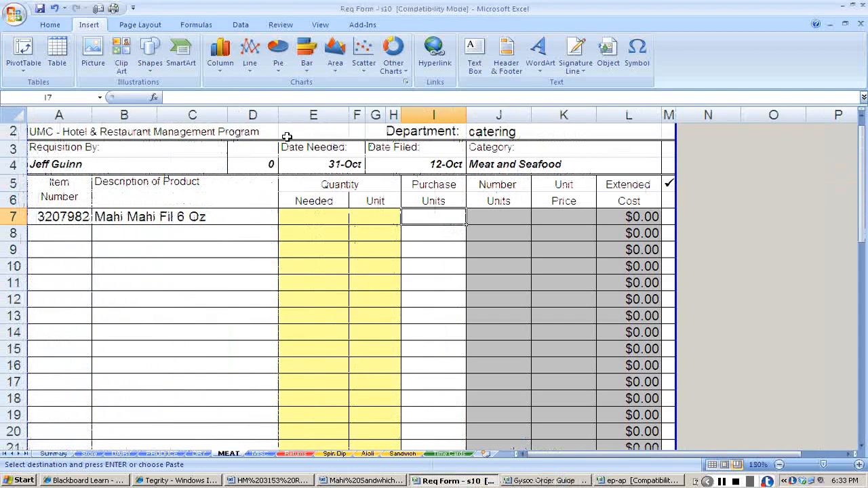
Look up the Mahi Mahi fillet's price in the Sysco Order Guide and enter 72.55 as its unit price on the MEAT sheet.
key("alt+Tab")
left_click(487, 283)
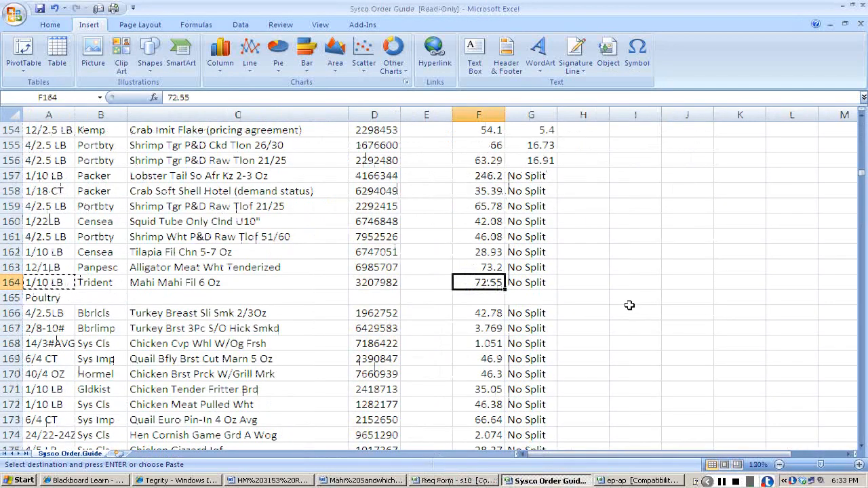
key("alt+Tab")
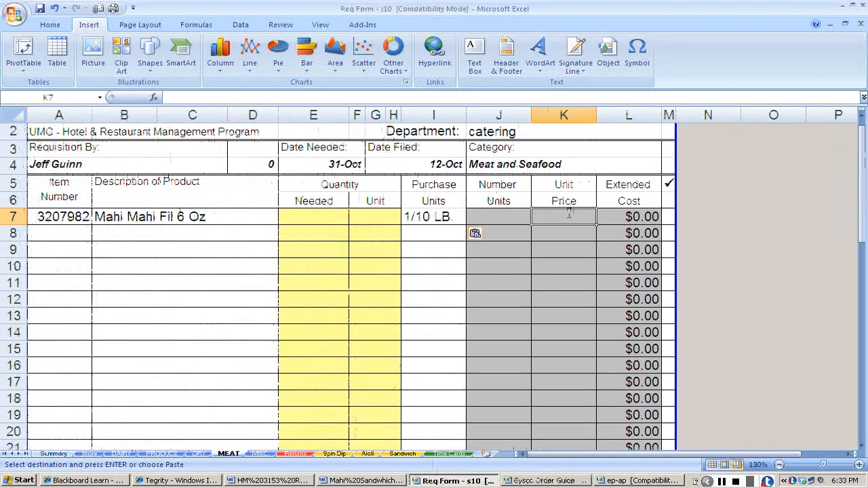
left_click(568, 215)
type("72.55")
key("Return")
key("Up")
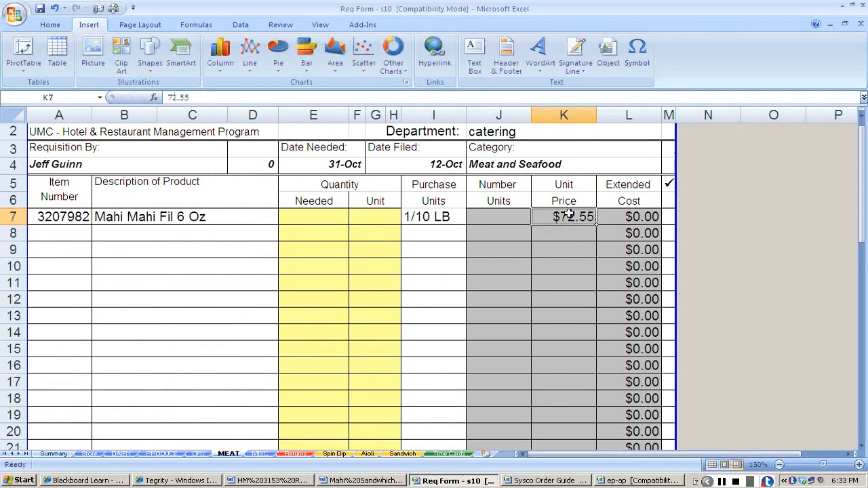
Check the Mahi Sandwich recipe for the fillet quantity needed in the MEAT sheet's Mahi row.
key("Left")
key("Left")
key("Left")
key("Left")
key("alt+Tab")
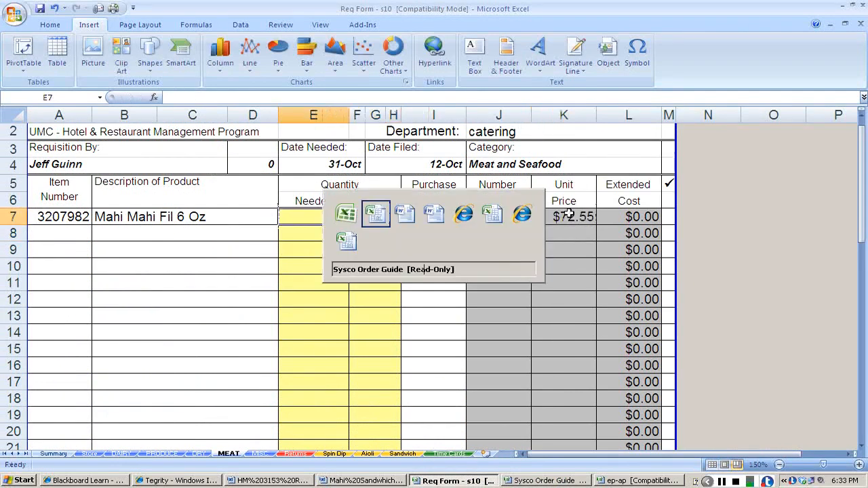
key("alt+Tab")
key("alt+Tab")
key("Tab")
key("alt+Tab")
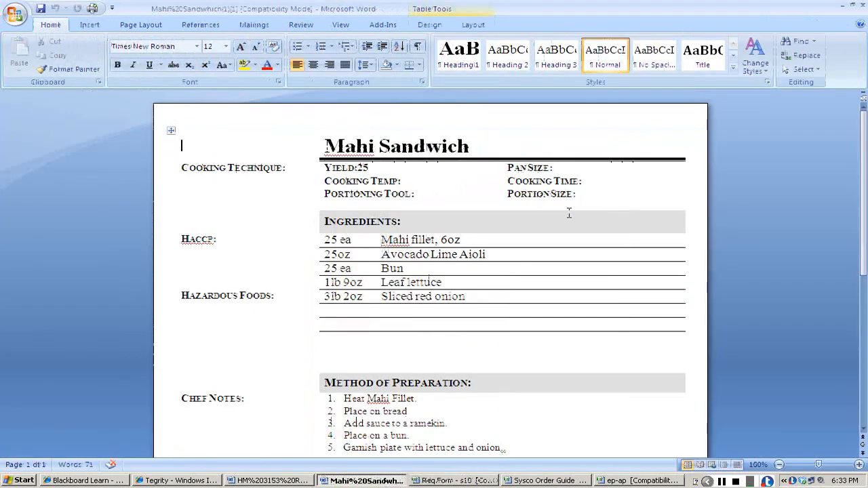
key("alt+Tab")
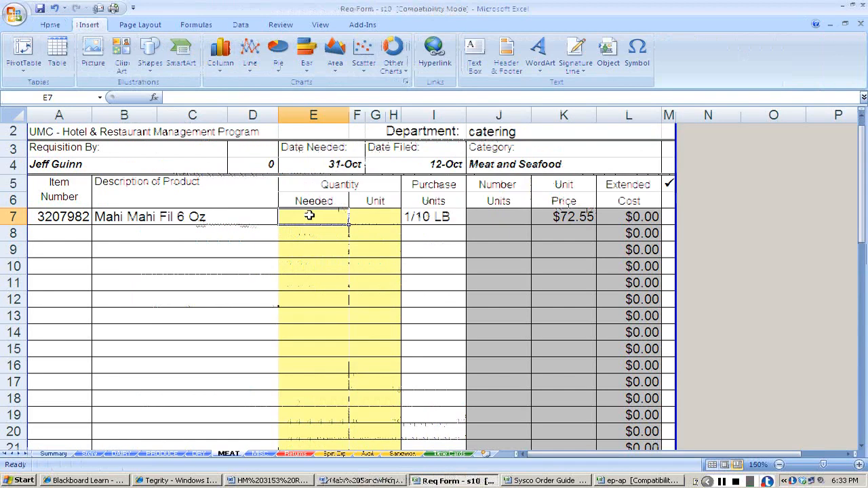
In row 10 of the ep-ap workbook, enter mahi with 25 portions and a portion size of 6.
key("alt+Tab")
key("alt+Tab")
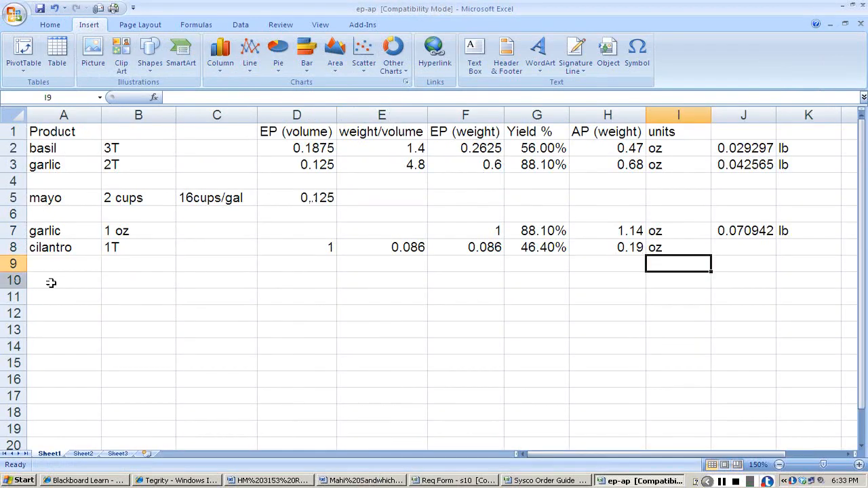
left_click(49, 280)
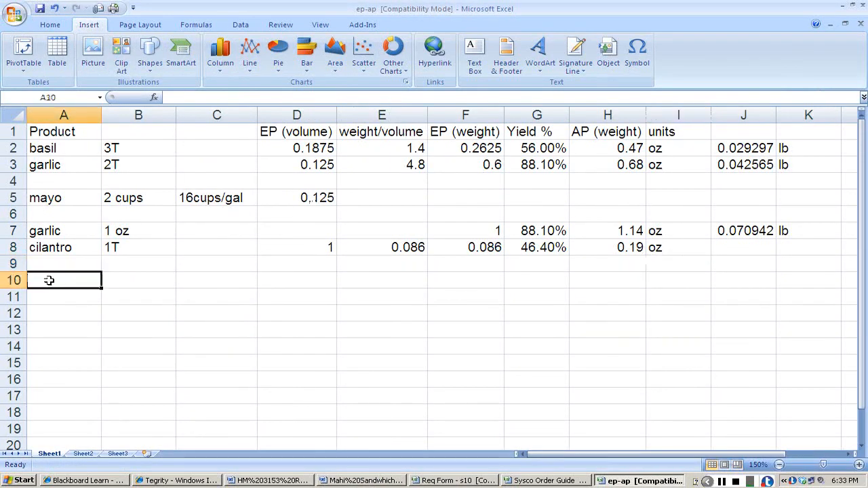
type("mahi")
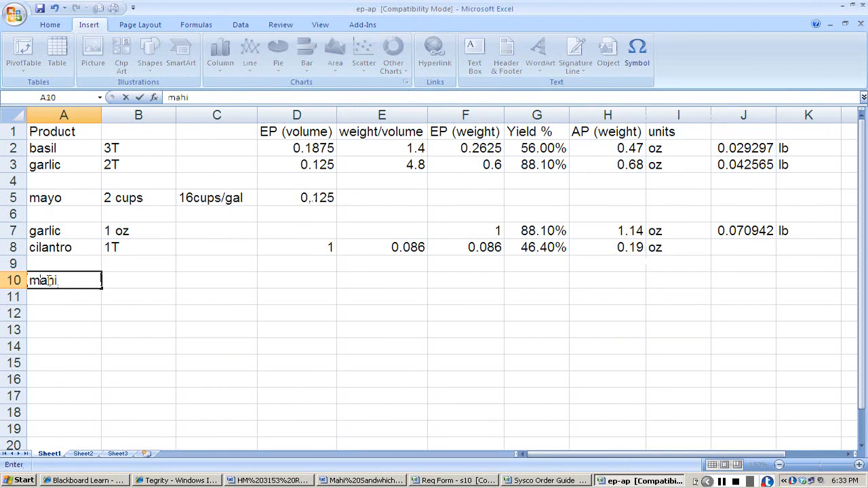
key("Tab")
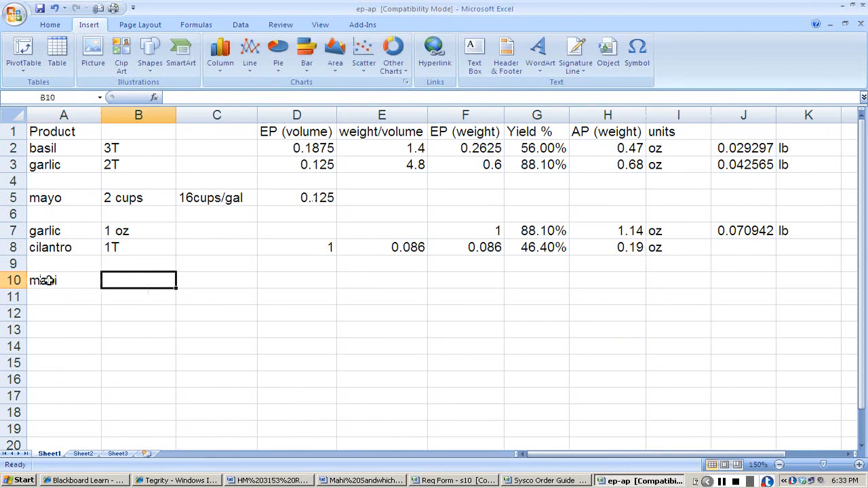
type("25")
key("Tab")
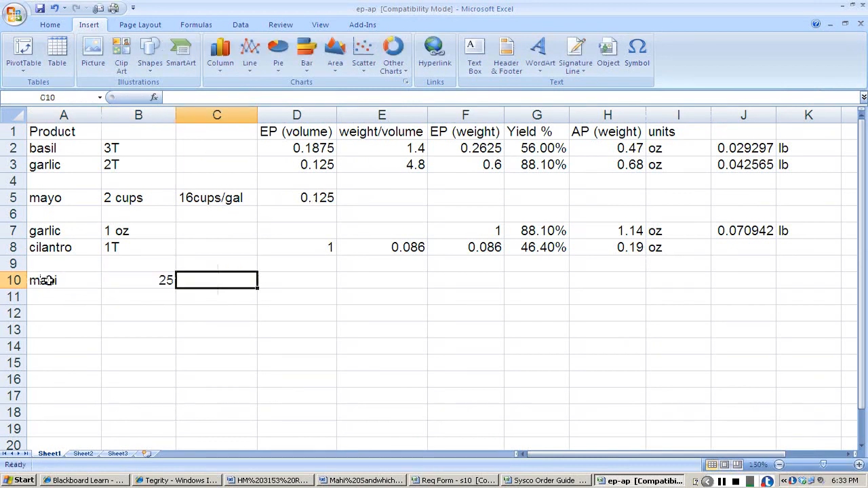
type("6")
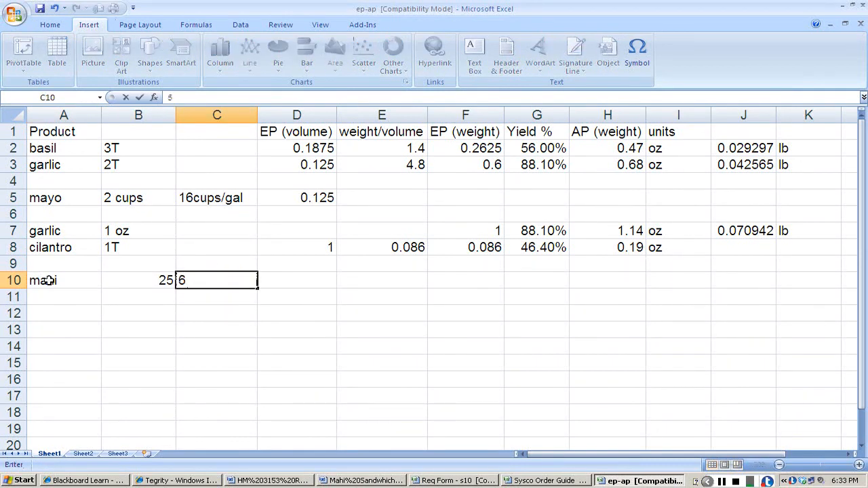
key("Tab")
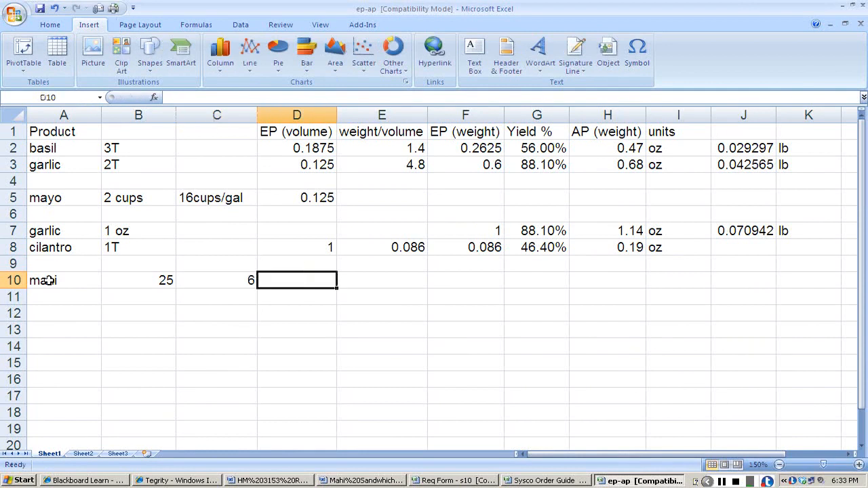
Calculate the mahi's total weight in D10 as B10*C10 and label it oz in E10.
type("+")
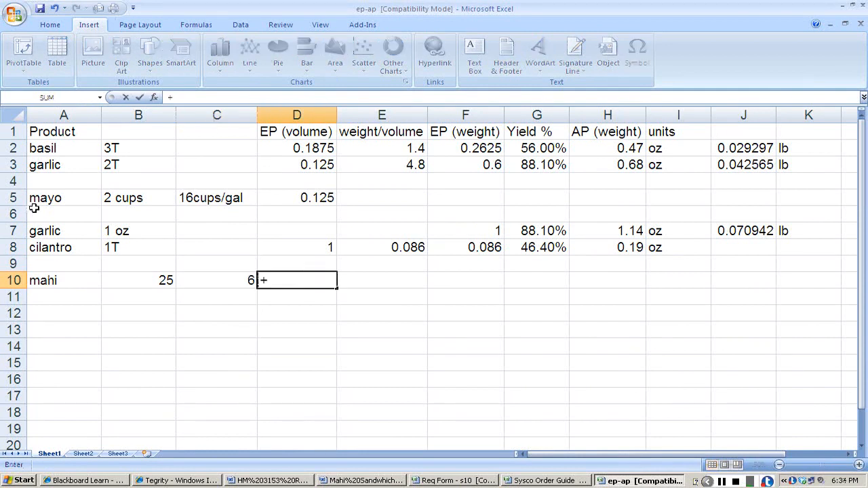
left_click(155, 281)
type("*")
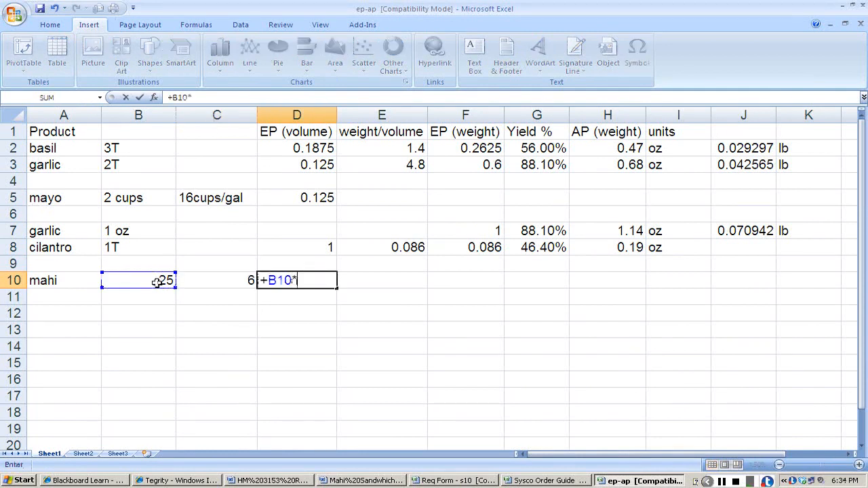
left_click(218, 281)
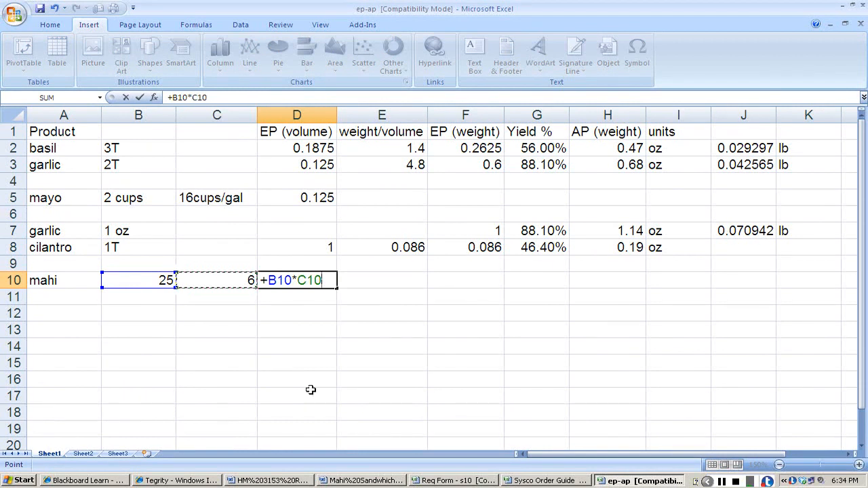
key("Return")
key("Up")
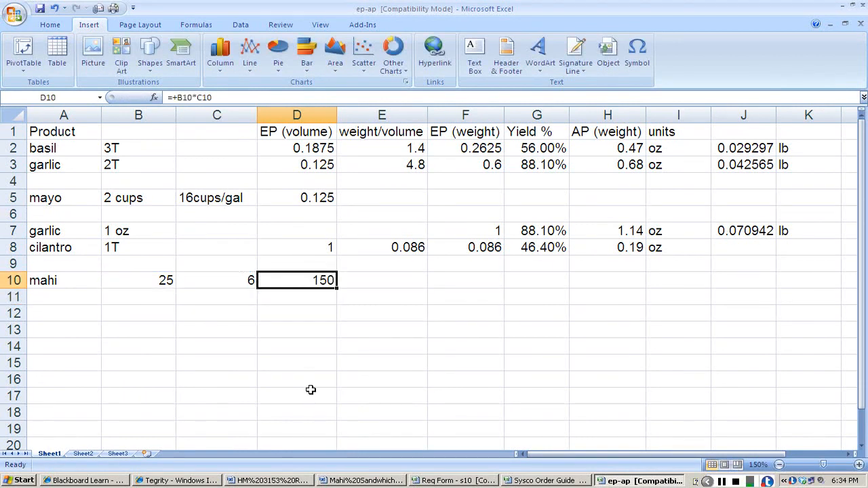
key("Right")
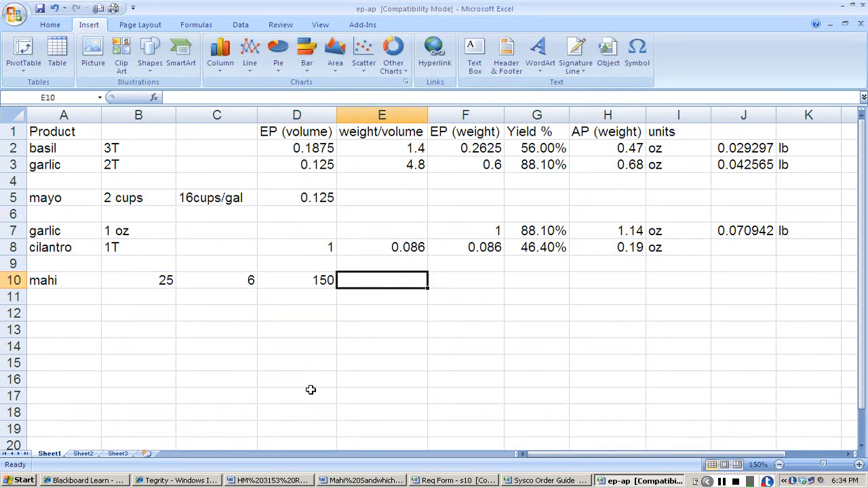
type("oz")
key("Tab")
Convert the mahi weight to pounds in F10 with 150/16 and label it lb in G10.
type("+")
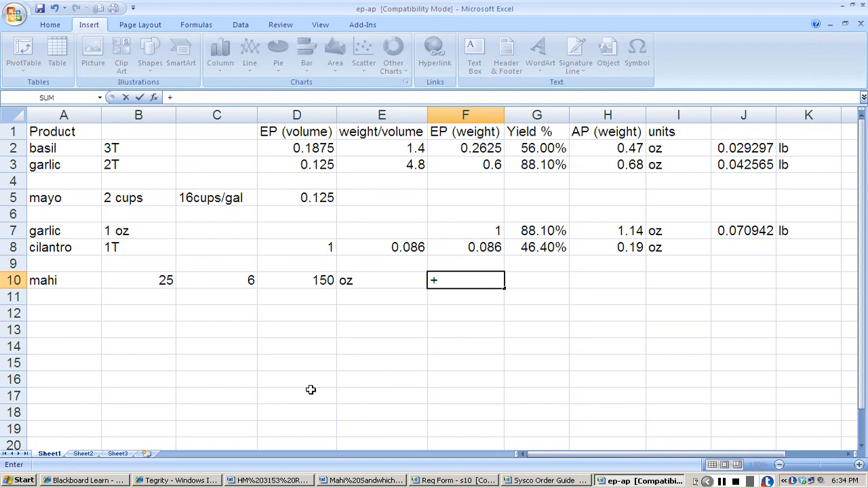
type("150/16")
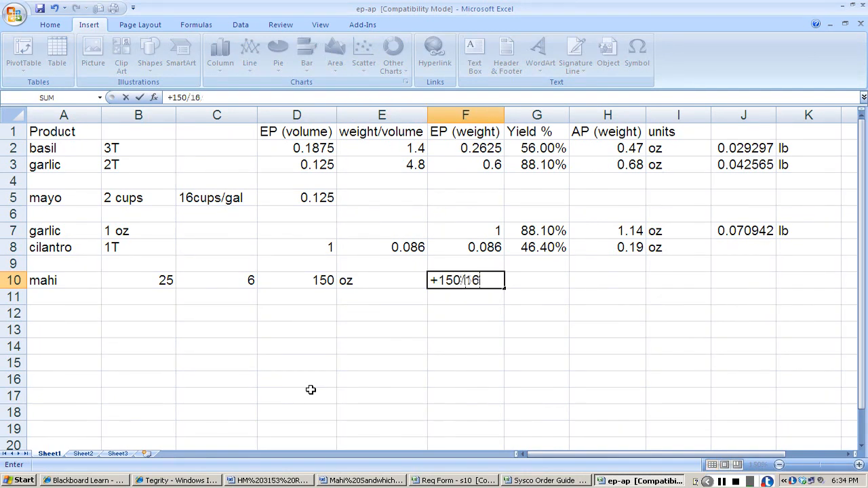
key("Return")
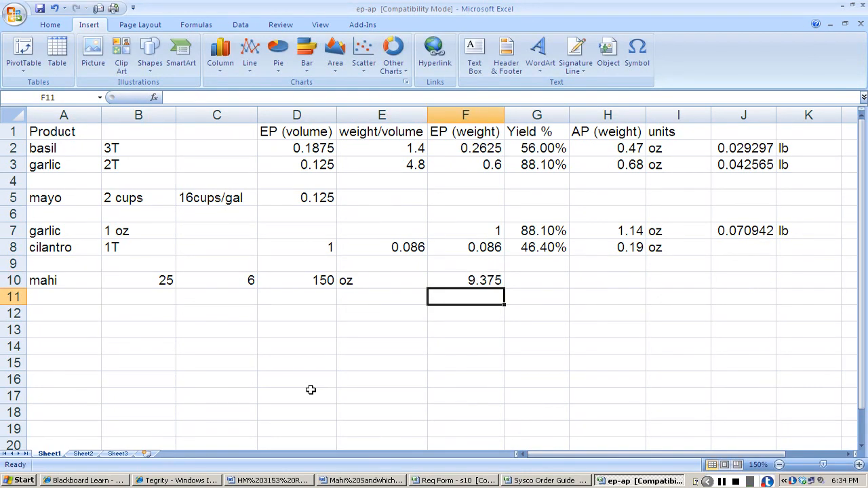
key("Up")
key("Right")
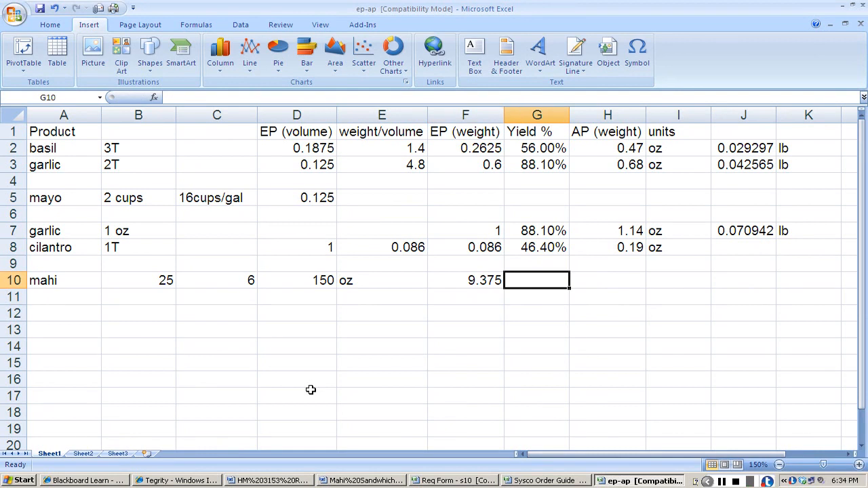
type("lb")
key("Return")
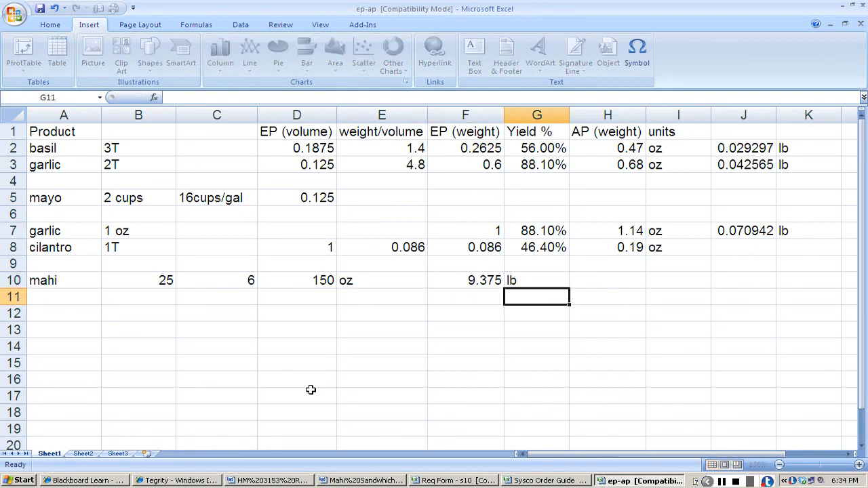
In the MEAT sheet's Mahi row, enter 9.375 lb as the quantity needed and 1 as the number of units.
key("alt+Tab")
type("9.375")
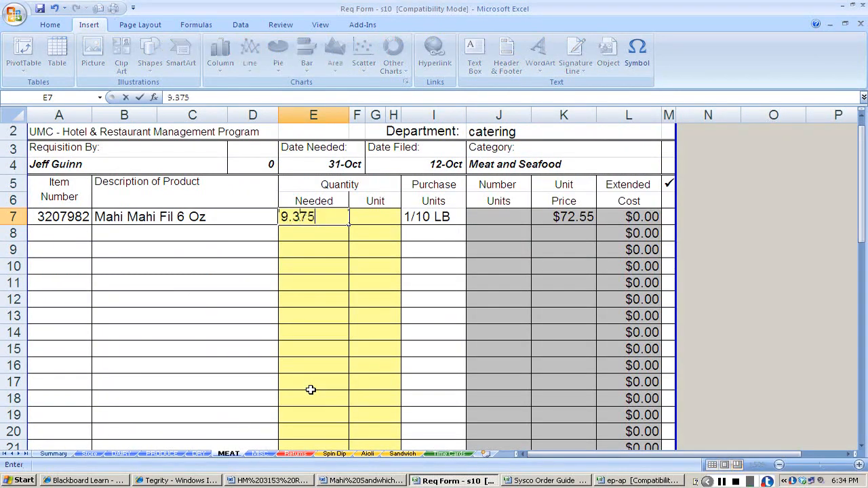
key("Tab")
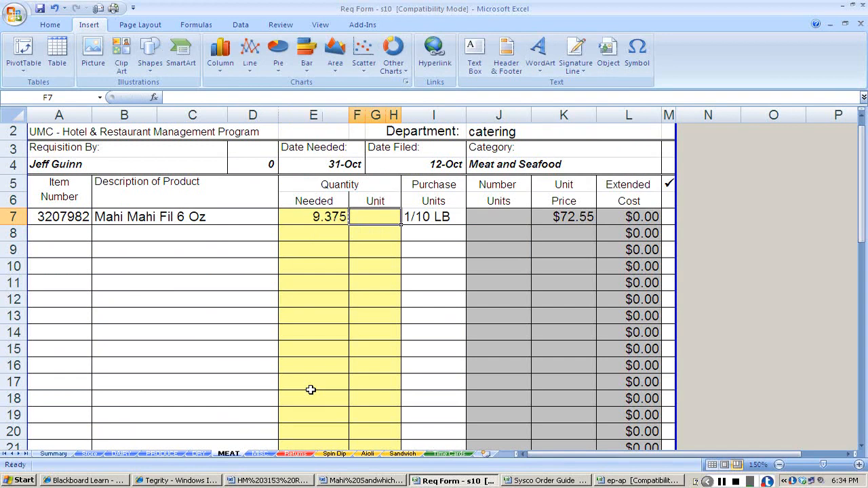
type("lb")
key("Tab")
type("1")
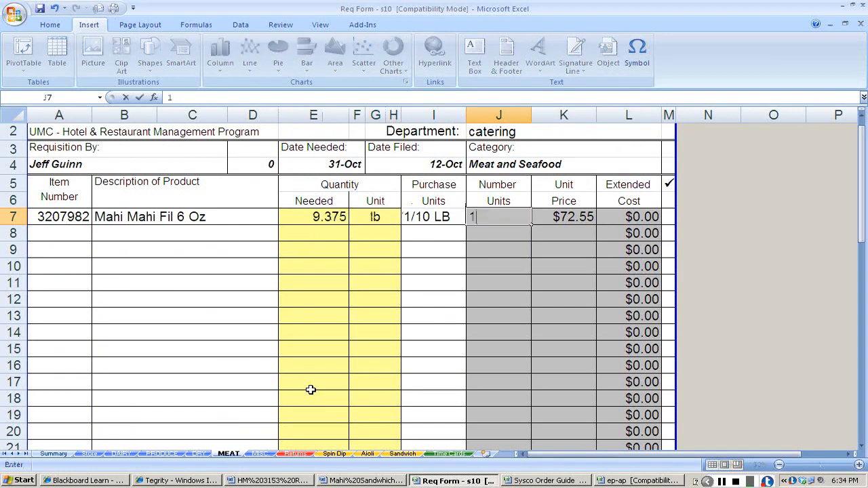
key("Return")
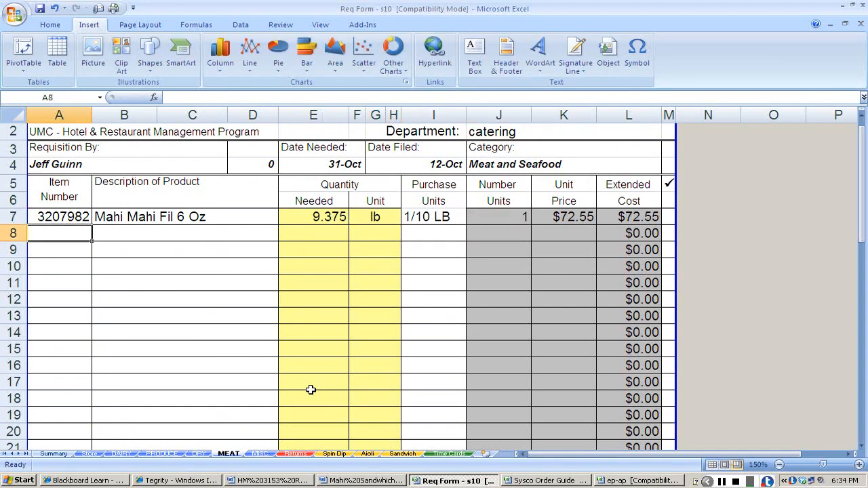
Copy the hamburger bun's item number 9616376 from the requisition info document and find it in the Sysco Order Guide.
key("alt+Tab")
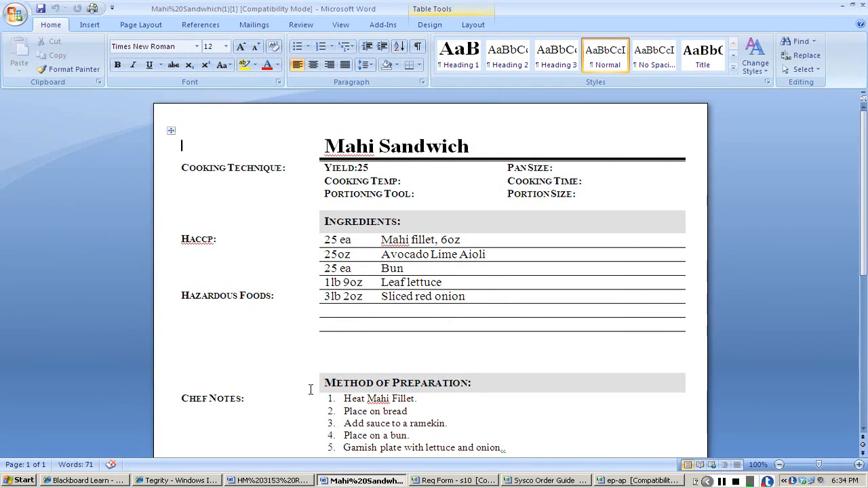
key("alt+Tab")
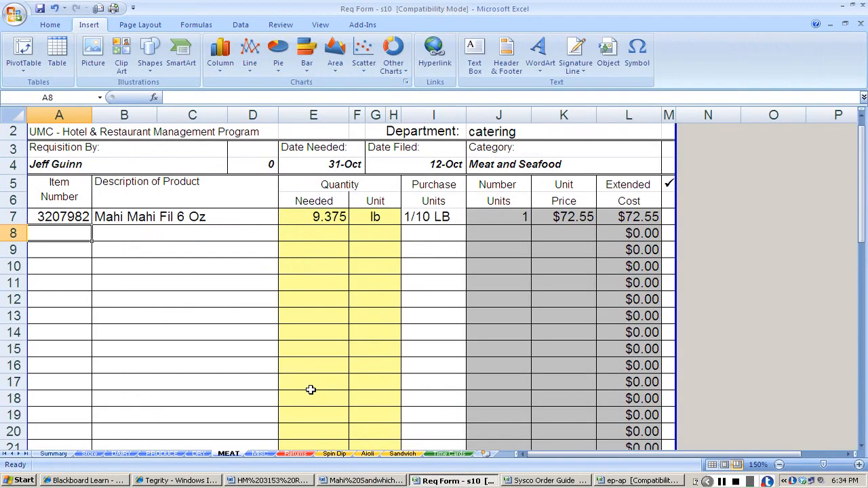
key("alt+Tab")
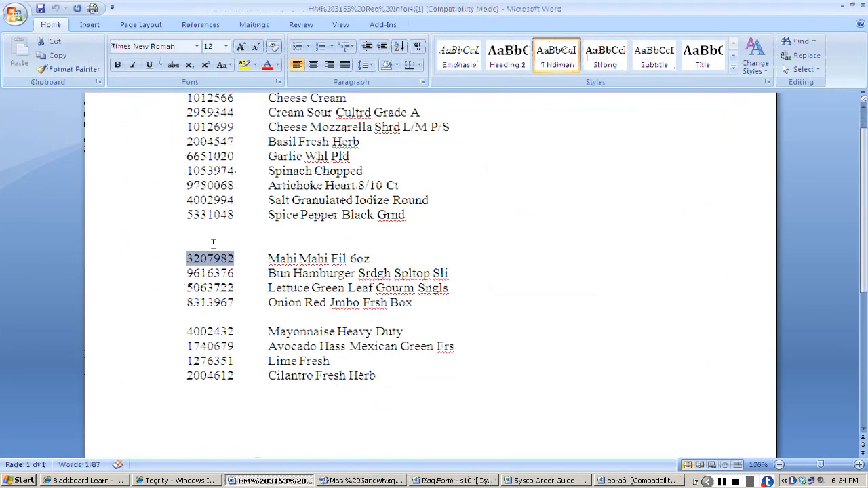
left_click_drag(186, 273, 236, 279)
key("ctrl+c")
key("alt+Tab")
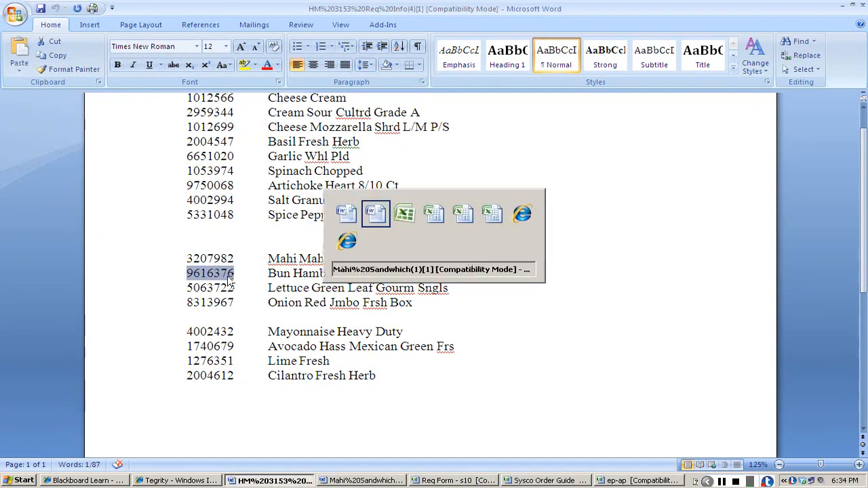
key("alt+Tab")
key("alt+Tab")
key("alt+Tab")
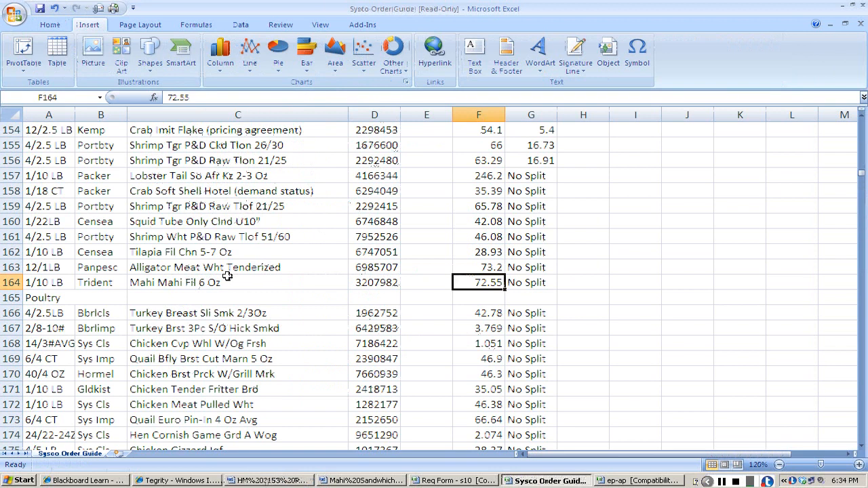
scroll(227, 276, "down", 20)
Copy item number 9616376 from the order guide into row 11 of the requisition's DRY sheet.
left_click(363, 276)
key("ctrl+c")
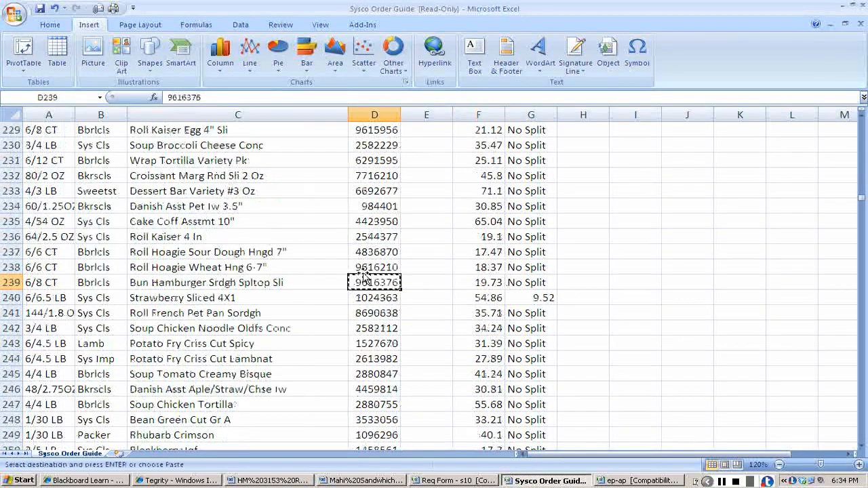
key("alt+Tab")
key("alt+Tab")
key("alt+Tab")
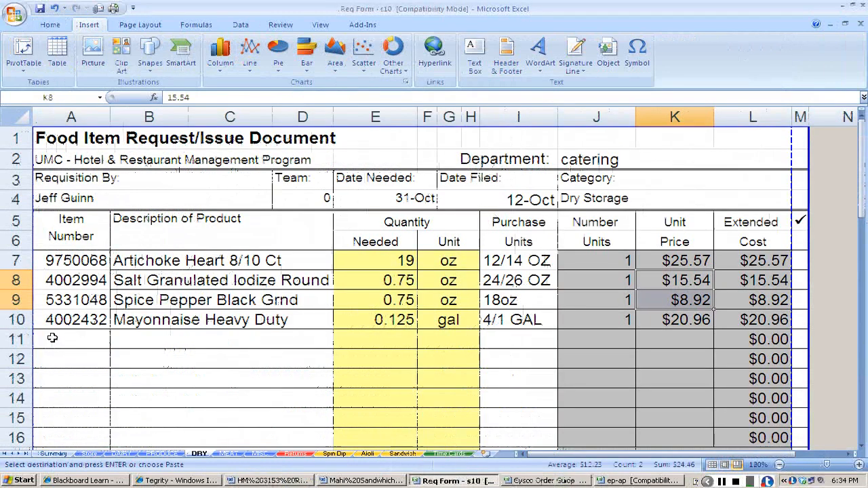
left_click(65, 339)
key("ctrl+v")
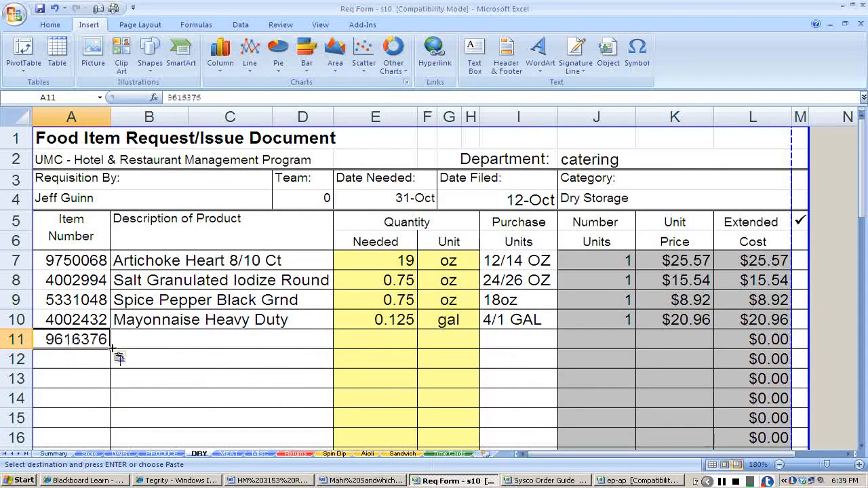
Copy the hamburger bun's description from the Sysco Order Guide into row 11 of the requisition's DRY sheet.
key("Tab")
key("alt+Tab")
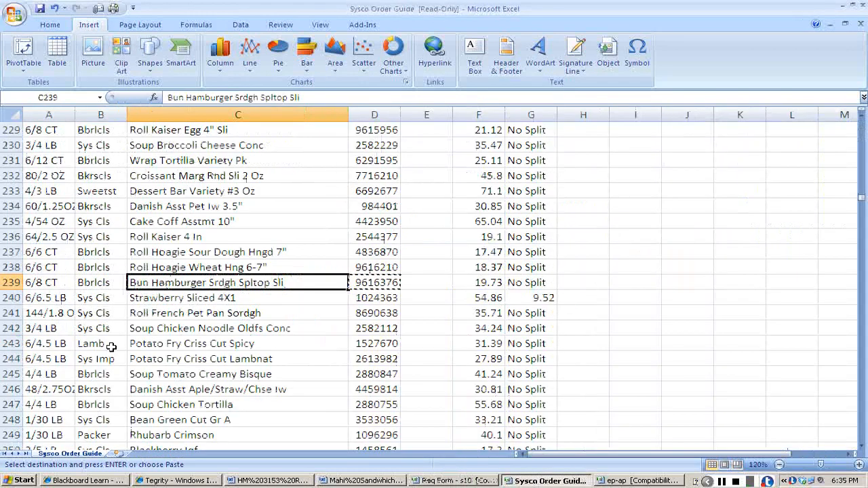
key("ctrl+c")
key("alt+Tab")
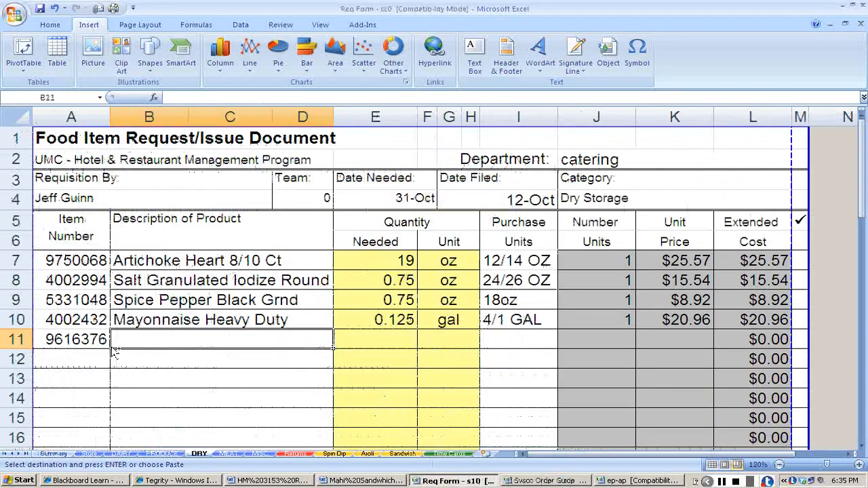
key("ctrl+v")
Copy the bun's 6/8 CT pack size from the order guide into the purchase units cell of DRY row 11.
key("alt+Tab")
key("Left")
key("Left")
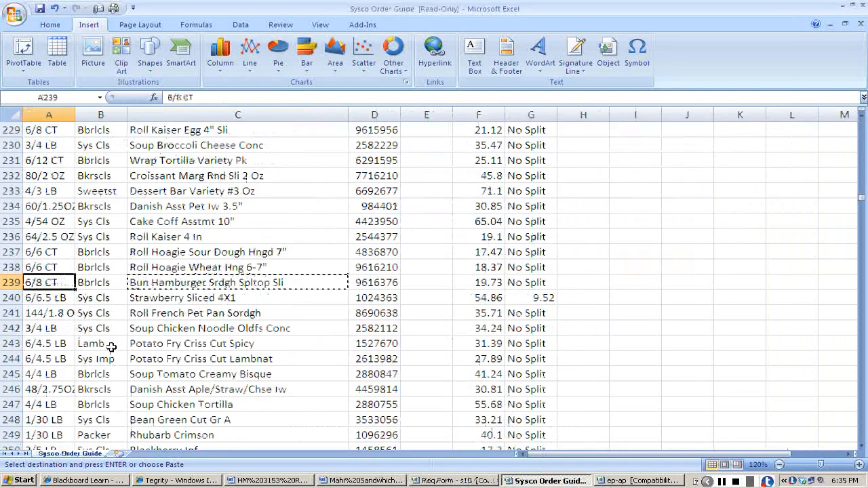
key("ctrl+c")
key("alt+Tab")
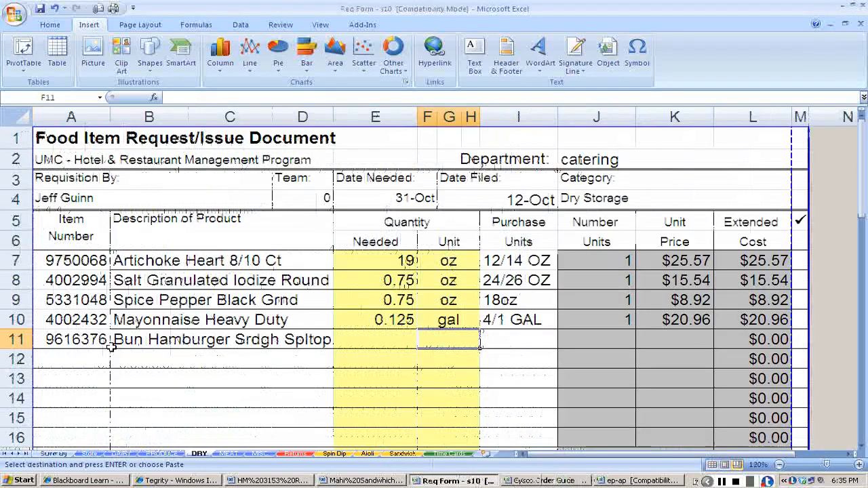
key("Right")
key("ctrl+v")
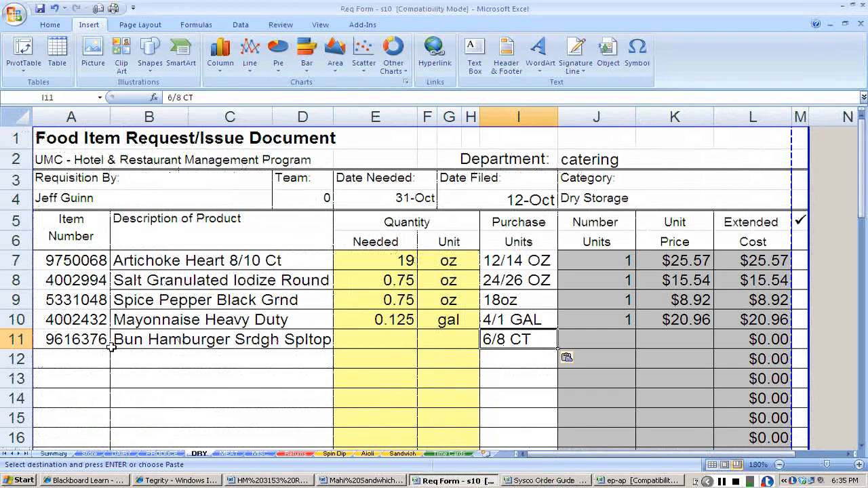
Using the Mahi Sandwich recipe, enter 25 ea as the bun quantity needed and 1 as the number of units.
key("Left")
key("Left")
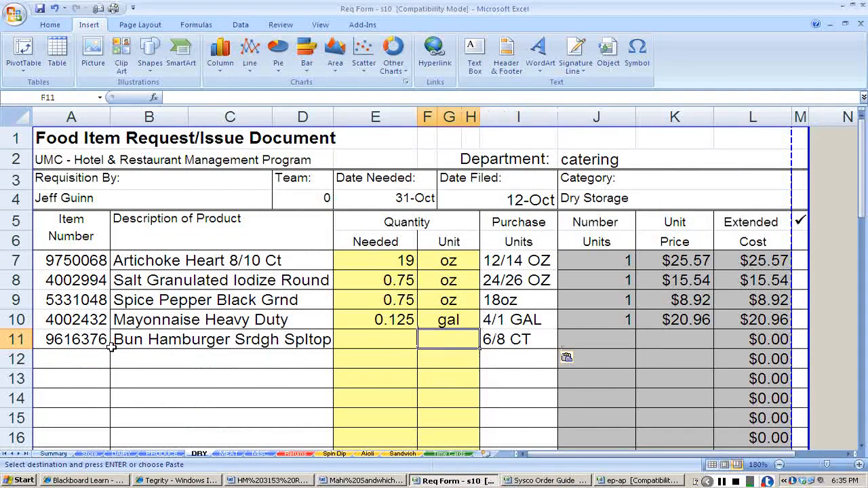
key("alt+Tab")
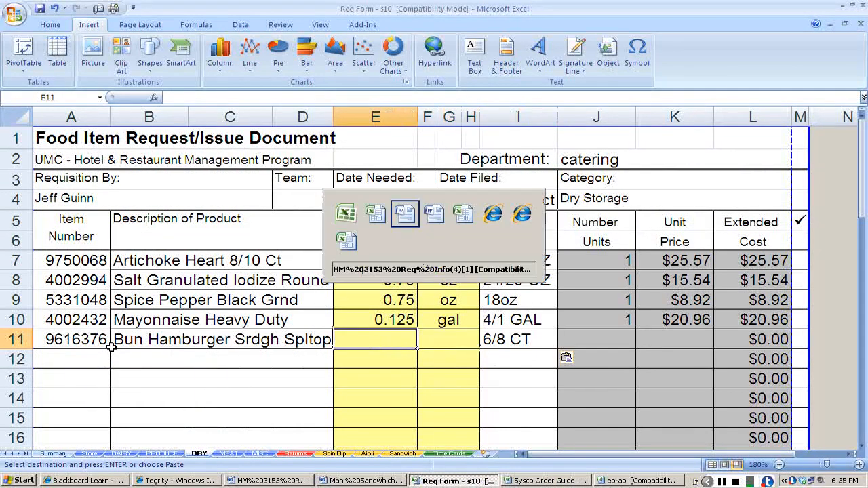
key("alt+Tab")
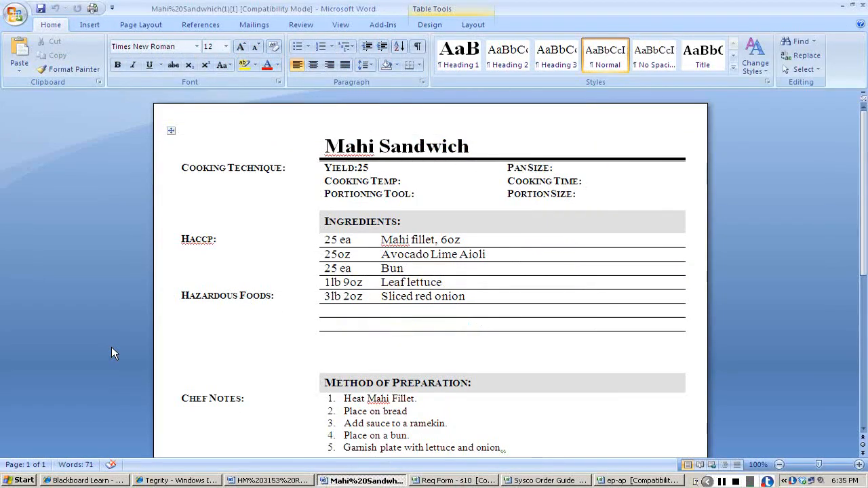
key("alt+Tab")
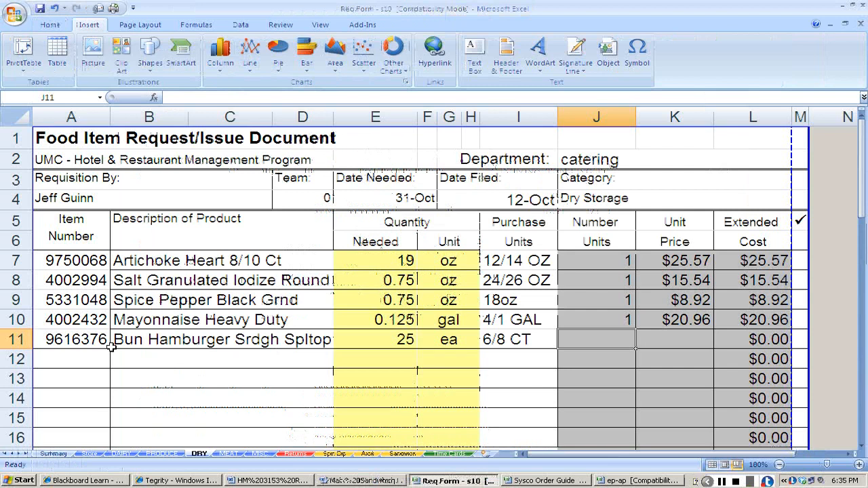
type("1")
key("Tab")
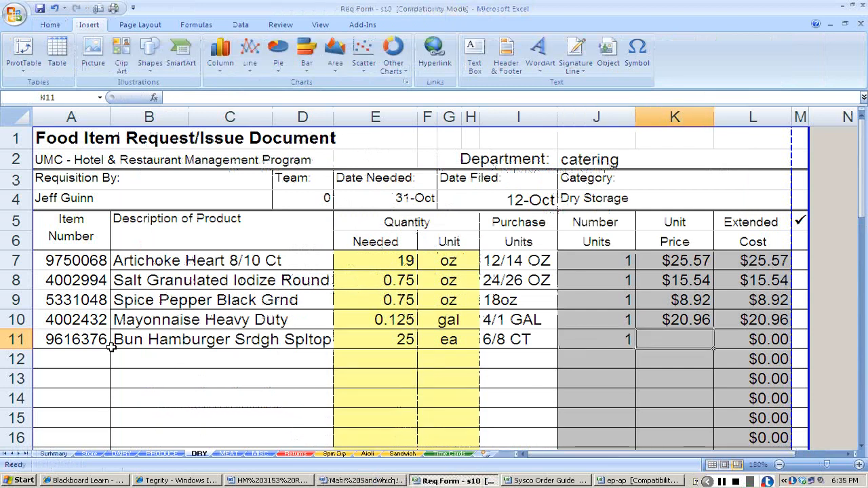
Look up the bun's price in the Sysco Order Guide and enter 19.73 as its unit price in DRY row 11.
key("alt+Tab")
key("alt+Tab")
key("alt+Tab")
key("alt+Tab")
key("alt+Tab")
key("alt+Tab")
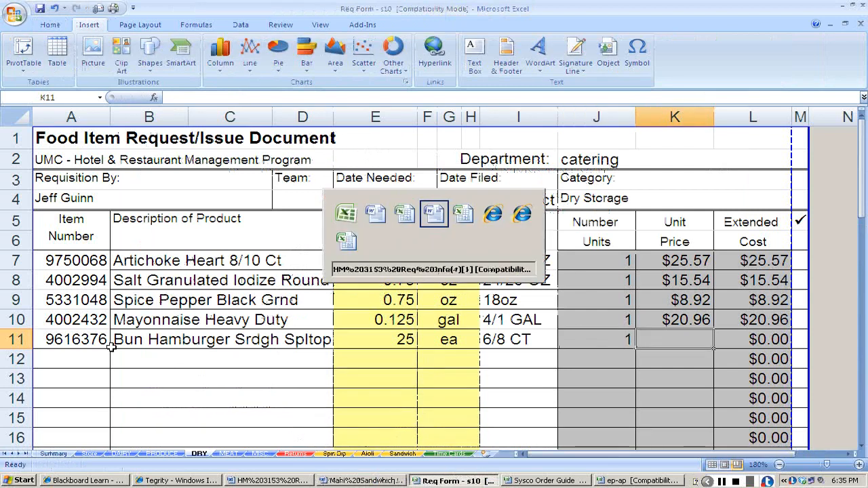
key("alt+Tab")
key("alt+Tab")
key("alt+Tab")
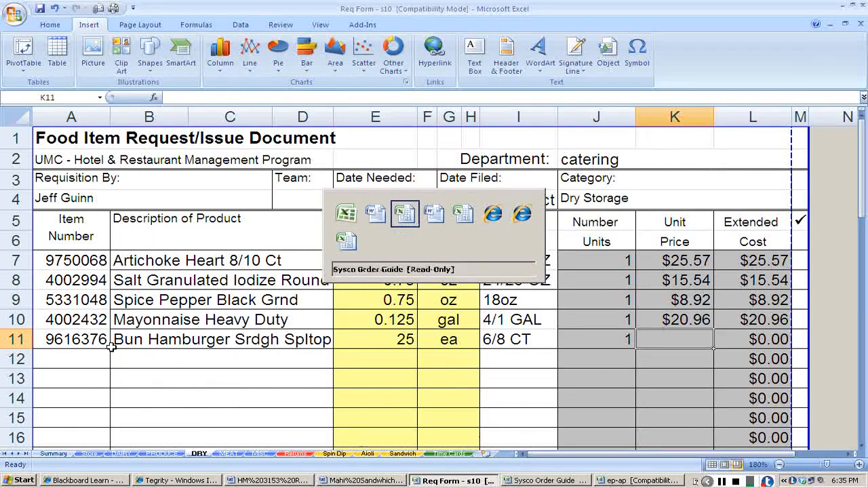
key("Right")
key("alt+Tab")
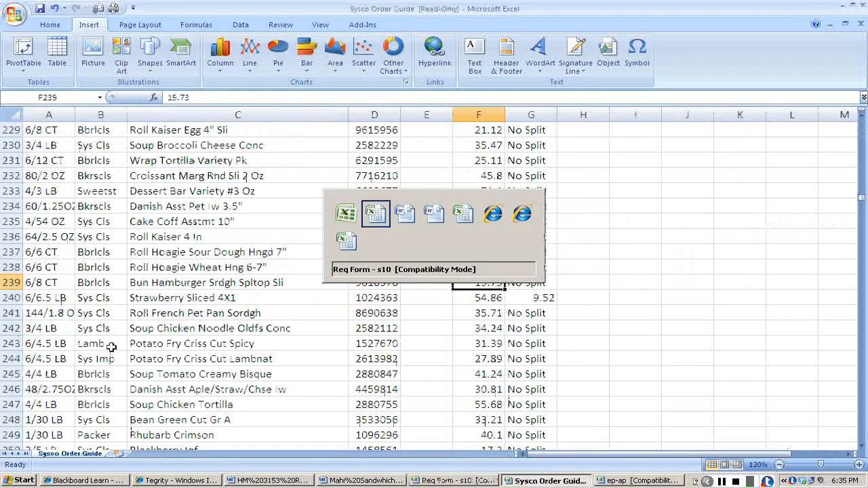
type("19.73")
key("Return")
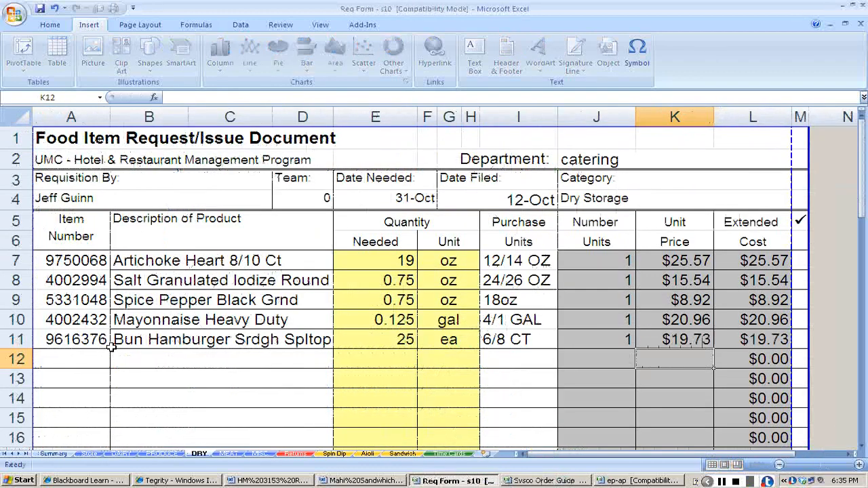
Check the Mahi Sandwich recipe for the remaining ingredients and the Blackboard assignment notes for the leaf lettuce's yield or conversion.
key("Left")
key("Home")
key("alt+Tab")
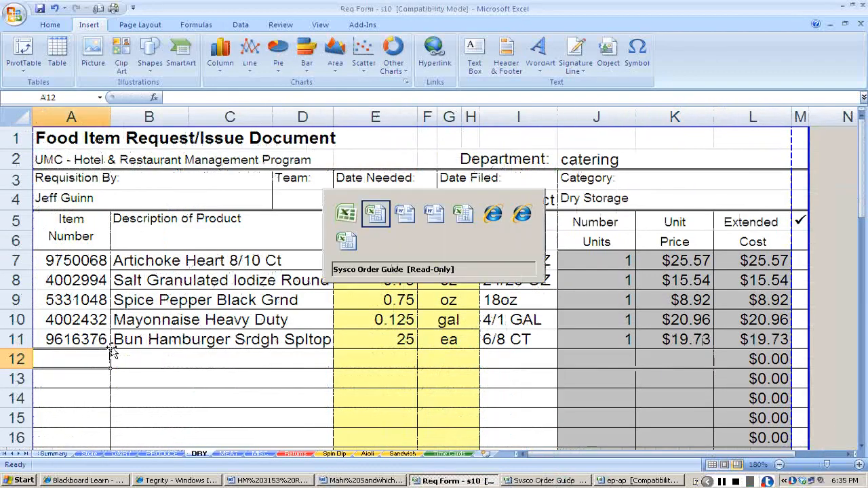
key("alt+Tab")
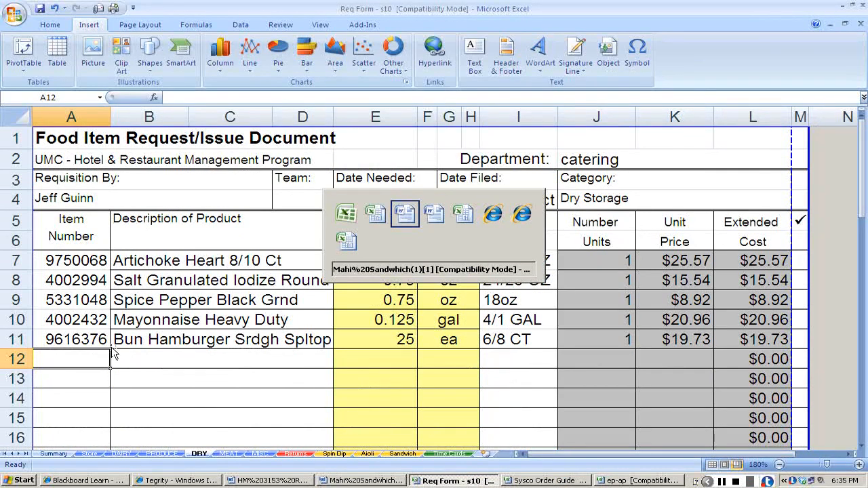
key("alt+Tab")
key("alt+Tab")
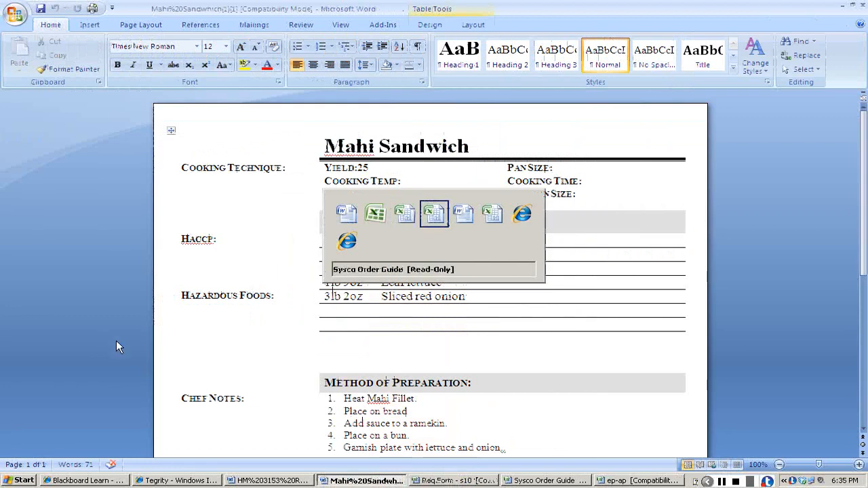
key("alt+Tab")
key("alt+Tab")
key("alt+Tab")
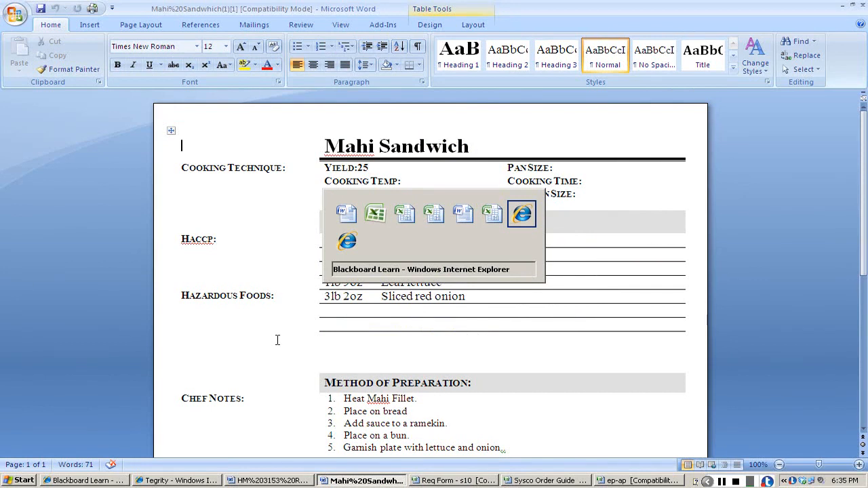
key("alt+Tab")
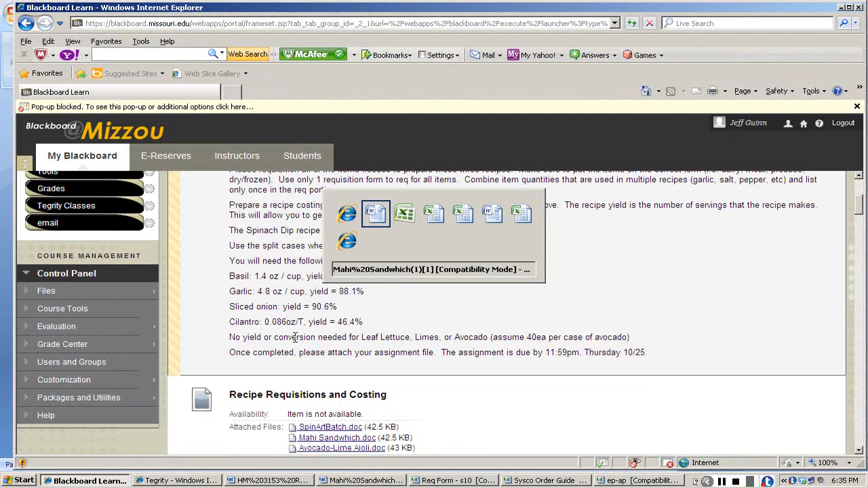
Copy the green leaf lettuce's item number 5063722 from the requisition info document and find it in the Sysco Order Guide.
key("alt+Tab")
key("alt+Tab")
key("alt+Tab")
key("alt+Tab")
key("alt+Tab")
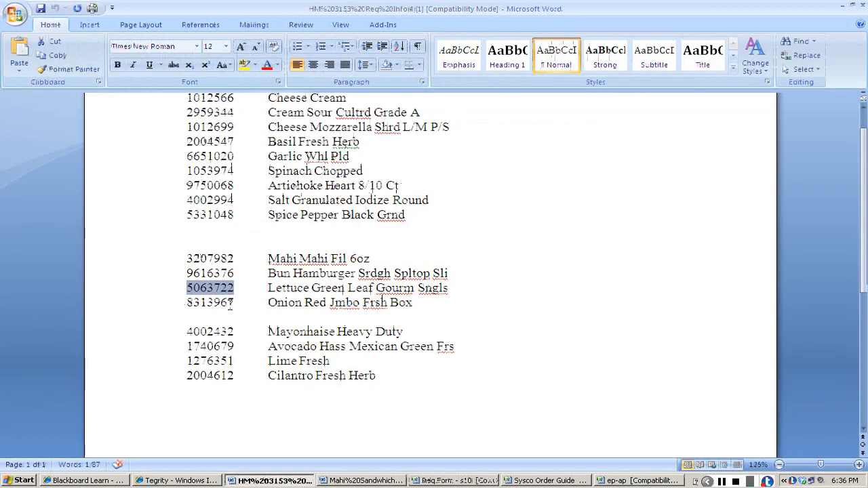
key("alt+Tab")
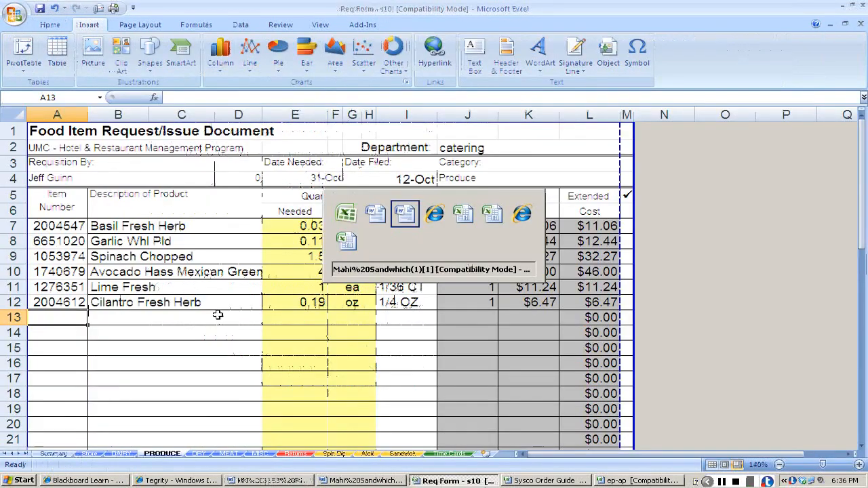
type("5063722")
key("Return")
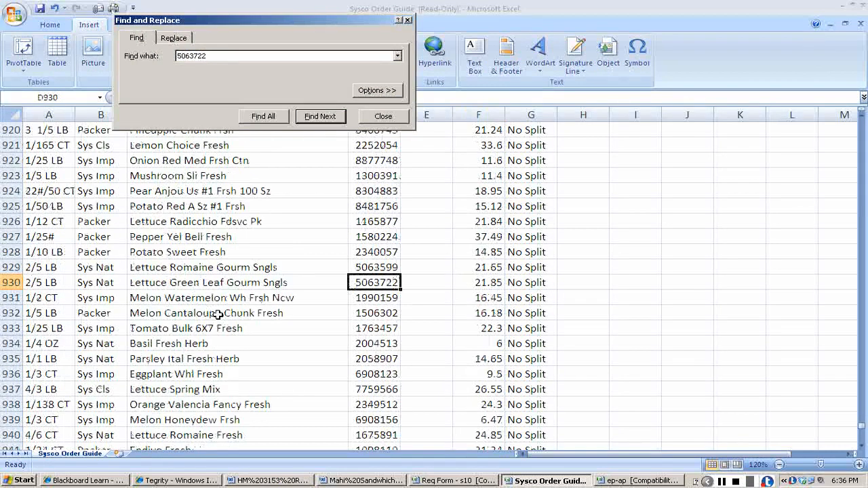
key("Escape")
Copy the green leaf lettuce's item number and description from the order guide into row 13 of the requisition's PRODUCE sheet.
key("ctrl+c")
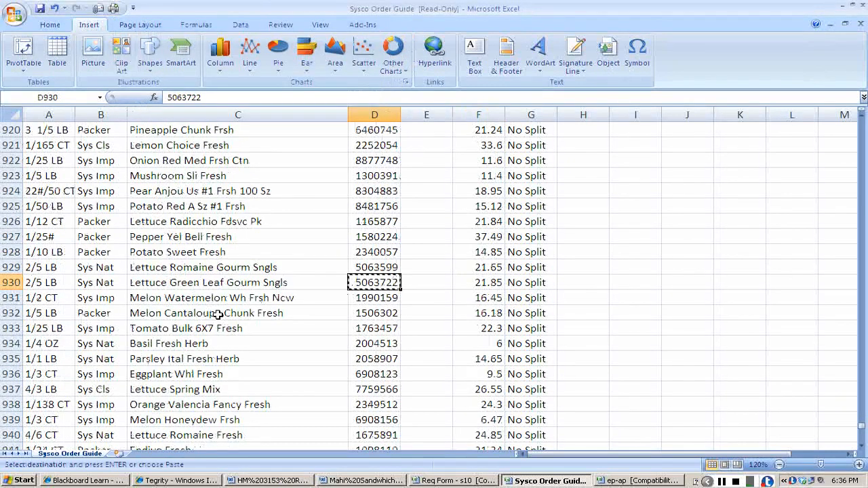
key("alt+Tab")
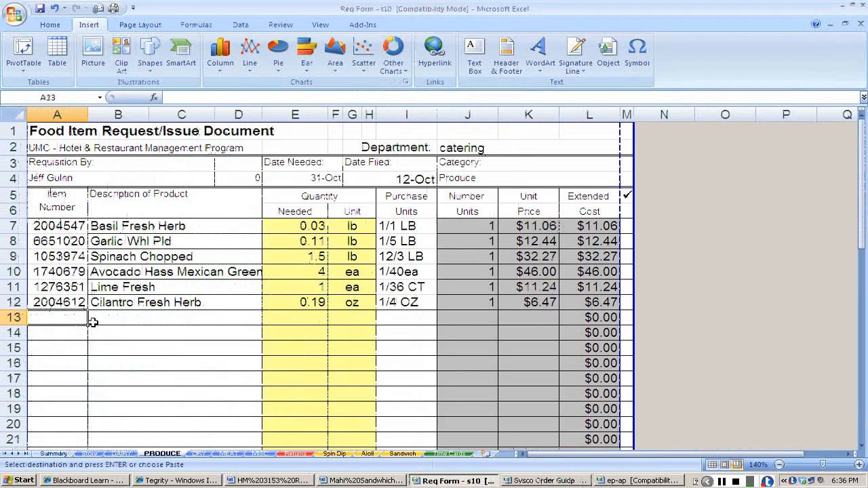
key("ctrl+v")
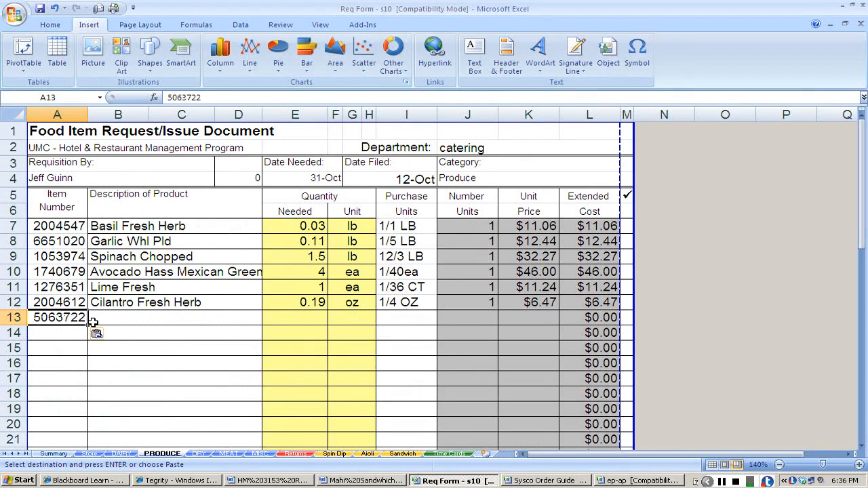
key("alt+Tab")
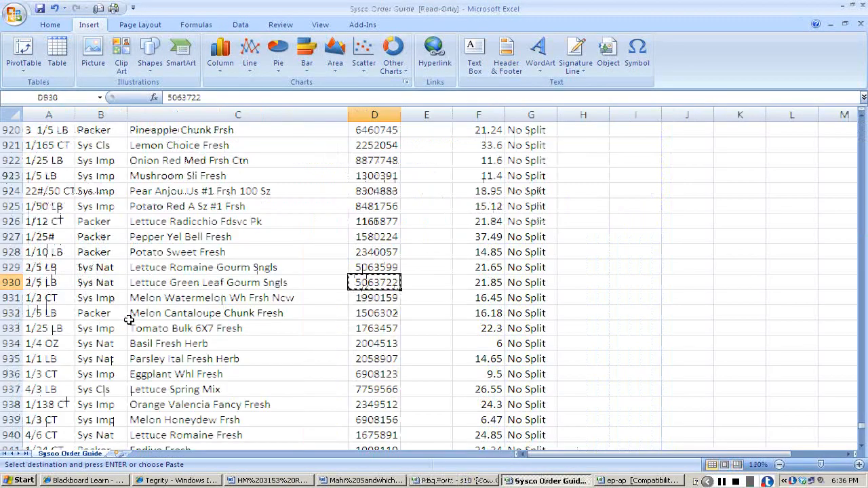
key("Left")
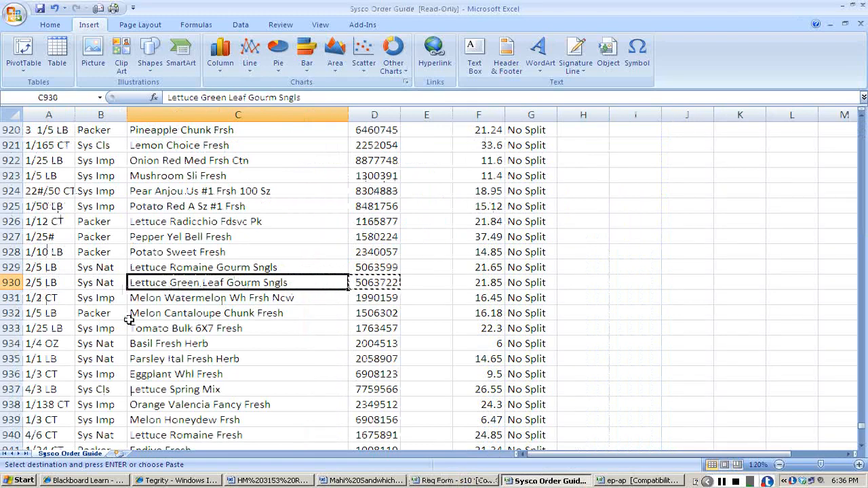
key("alt+Tab")
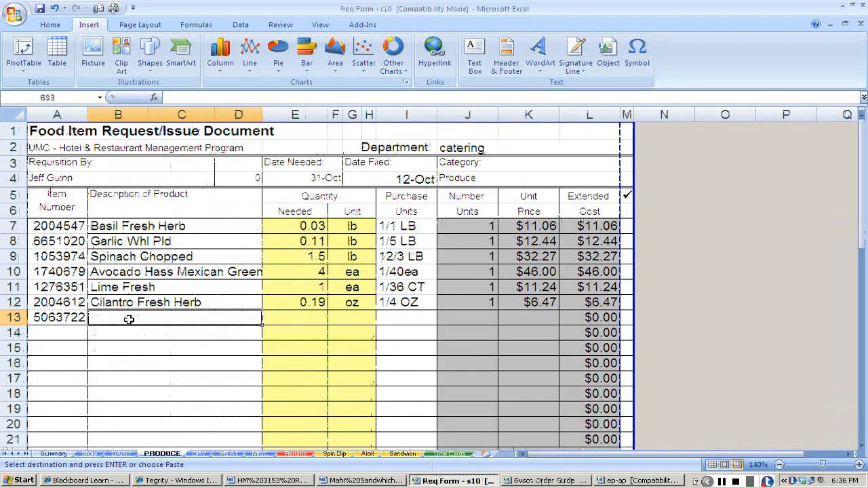
key("ctrl+v")
key("Tab")
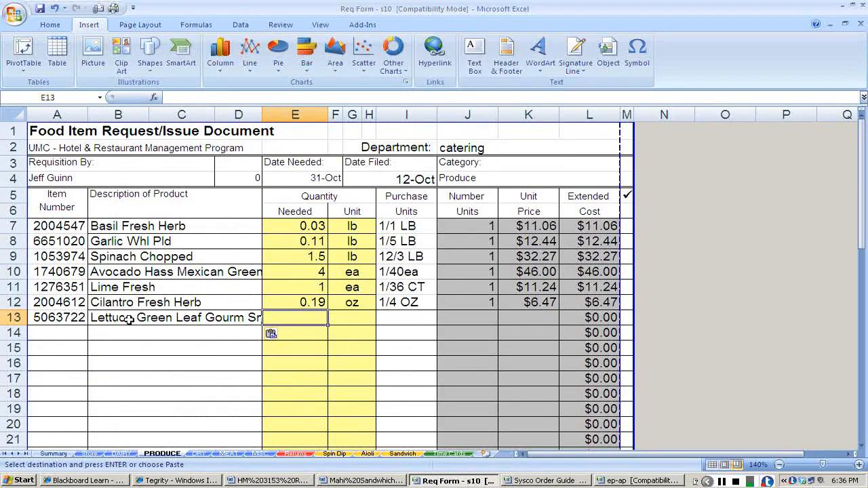
In the ep-ap workbook, add lettuce in A12 with 1lb 9oz in B12, and return to the requisition form.
key("alt+Tab")
key("alt+Tab")
key("alt+Tab")
key("alt+Tab")
key("alt+Tab")
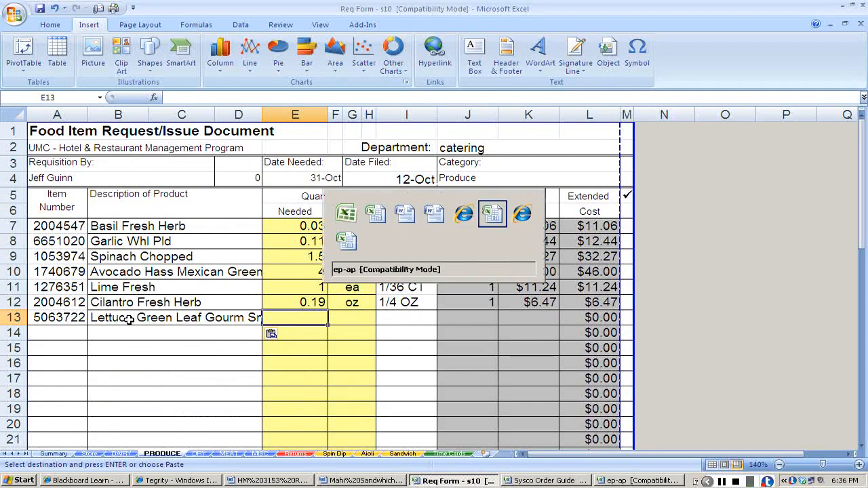
key("Left")
key("Left")
key("Left")
key("Left")
key("Left")
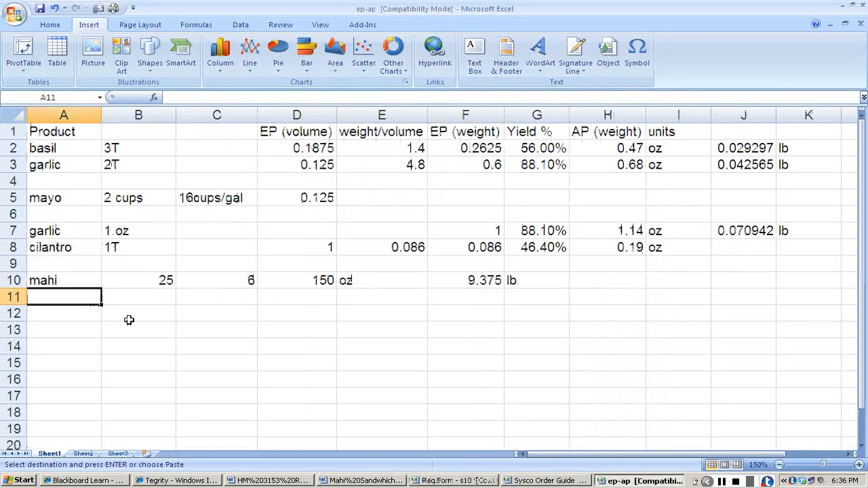
key("Down")
type("lettuce")
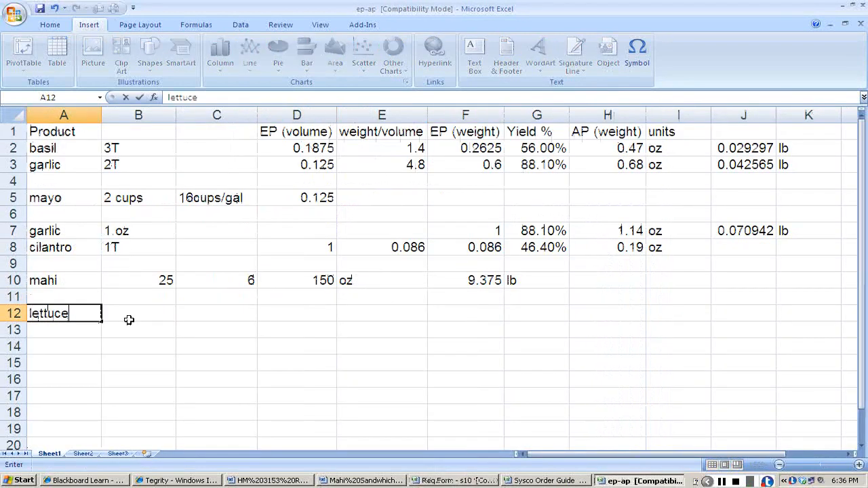
key("Tab")
type("1")
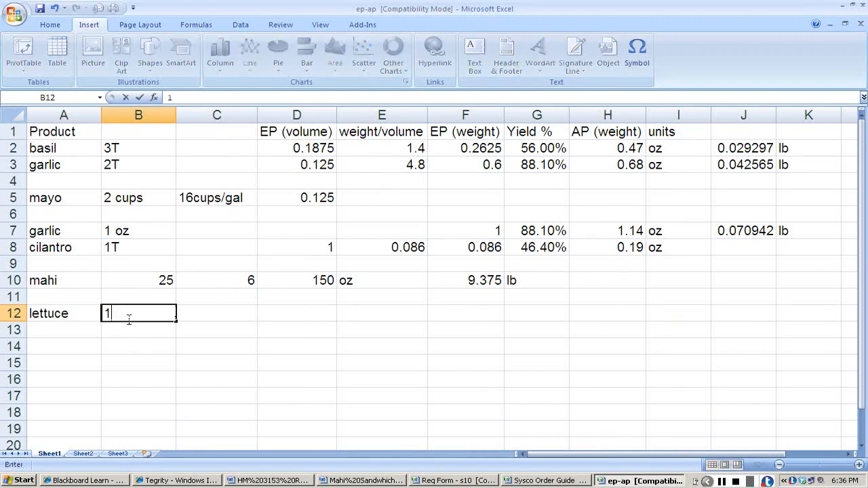
type("lb 9oz")
key("Tab")
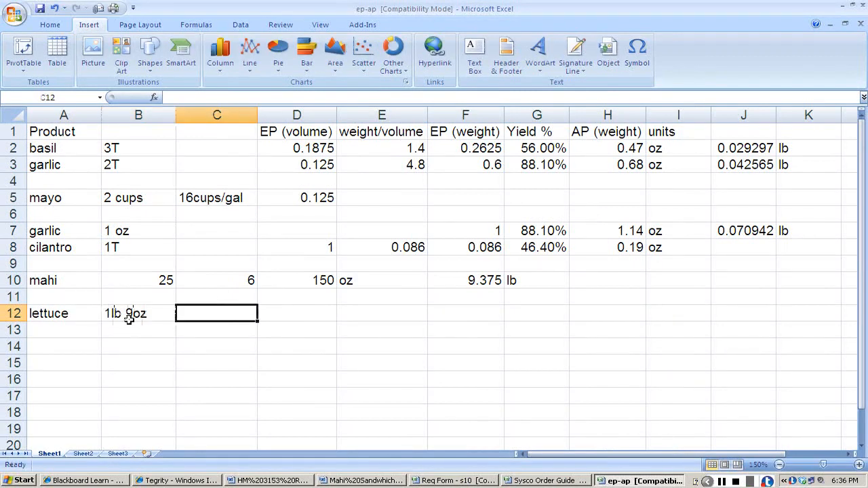
key("alt+Tab")
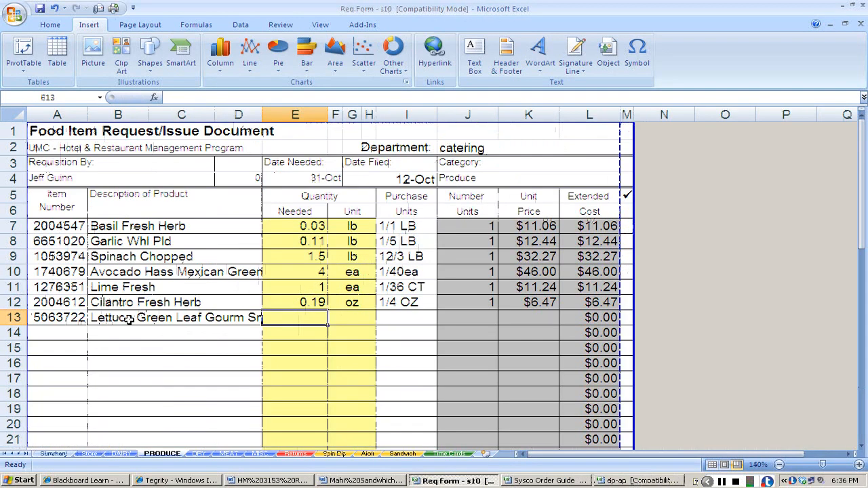
Copy the green leaf lettuce's purchase unit 2/5 LB from the Sysco Order Guide into PRODUCE row 13 and set its quantity unit to lb.
key("alt+Tab")
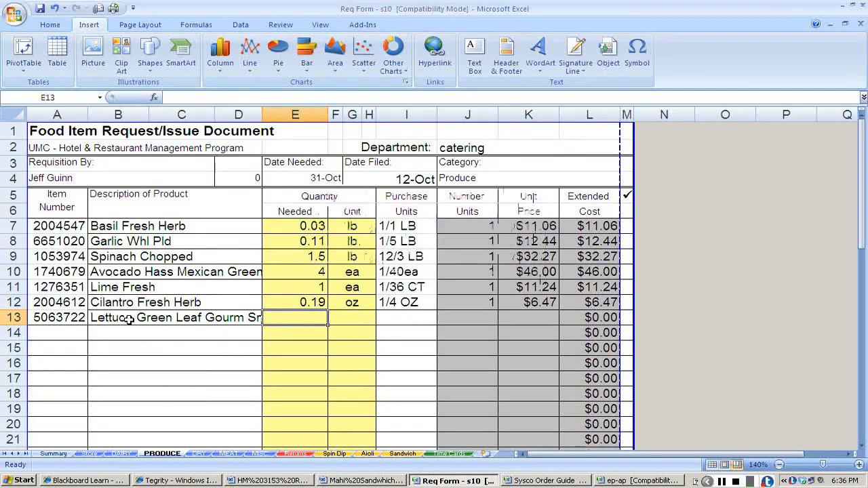
key("alt+Tab")
key("alt+Tab")
key("alt+Tab")
key("alt+Tab")
key("alt+Tab")
key("alt+Tab")
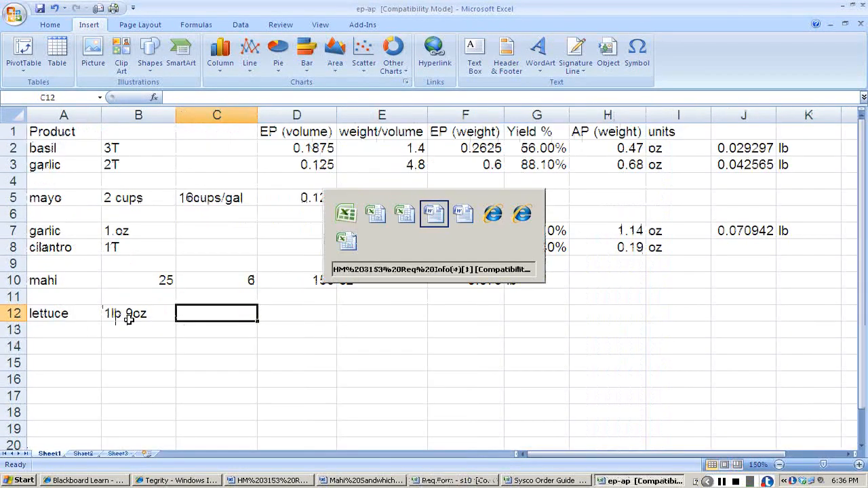
key("alt+Tab")
key("alt+Tab")
key("alt+Tab")
key("alt+Tab")
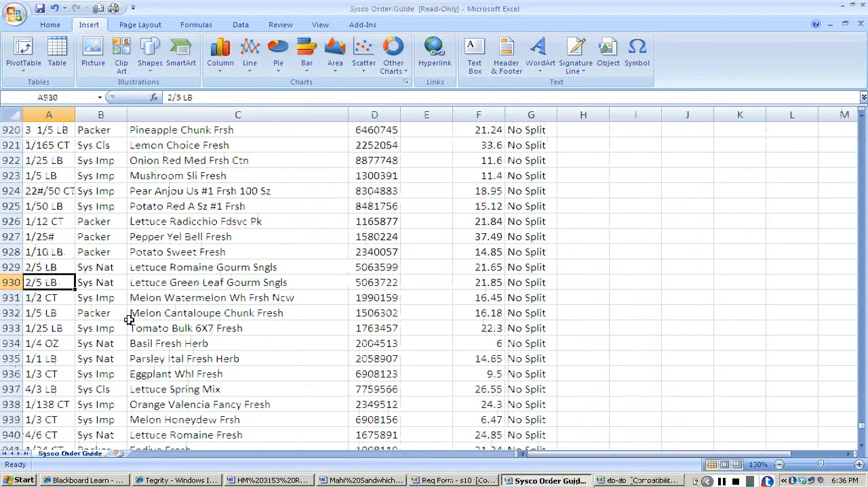
key("ctrl+c")
key("alt+Tab")
key("alt+Tab")
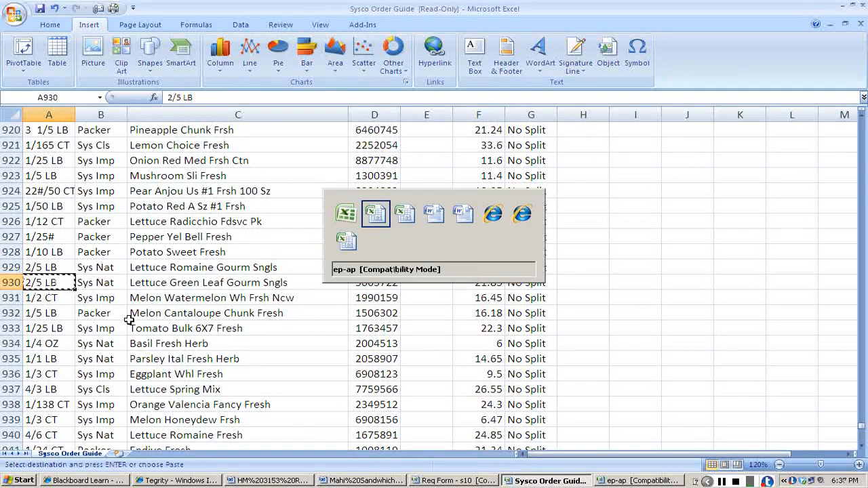
key("Right")
key("Right")
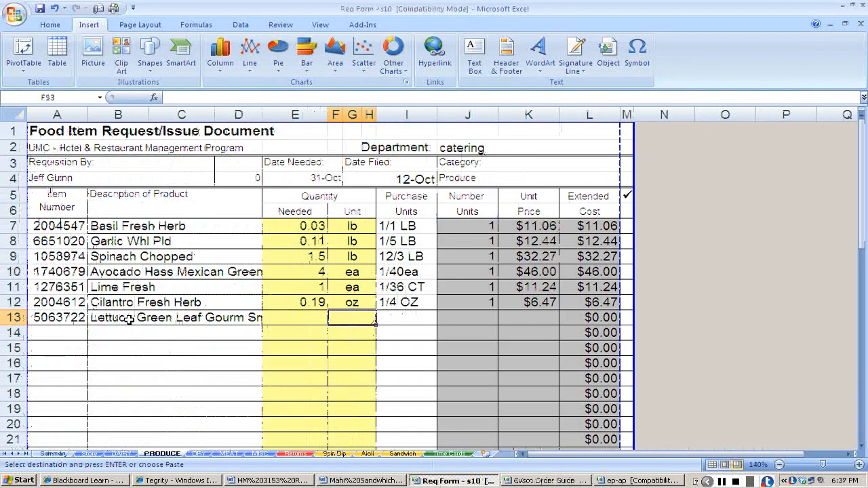
key("ctrl+v")
key("Left")
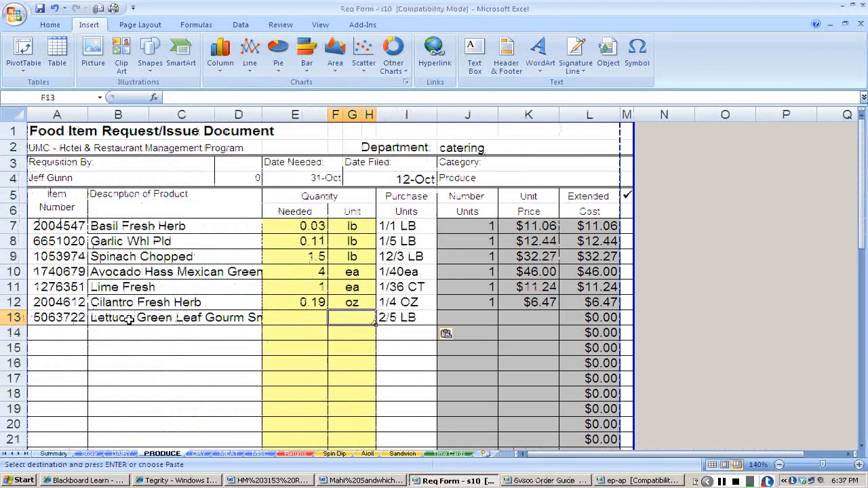
type("lb")
key("Left")
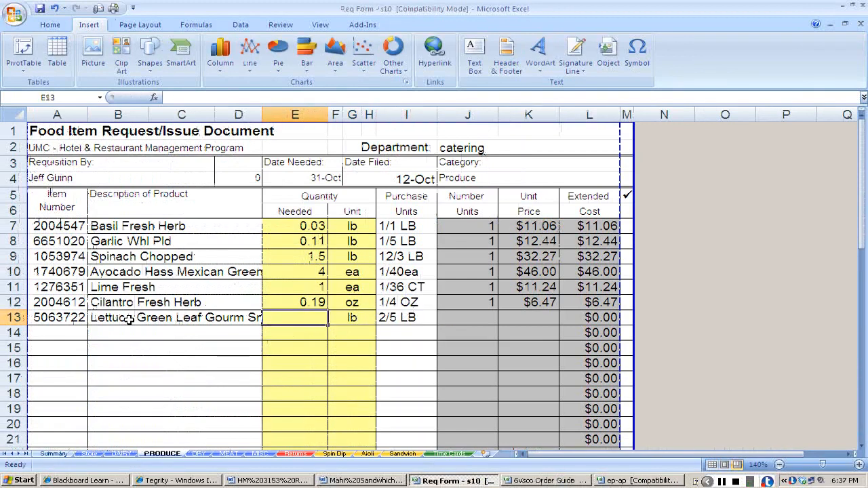
In the ep-ap workbook, convert the lettuce's 9 oz to pounds in C12 with the formula +9/16.
key("alt+Tab")
key("alt+Tab")
key("alt+Tab")
key("alt+Tab")
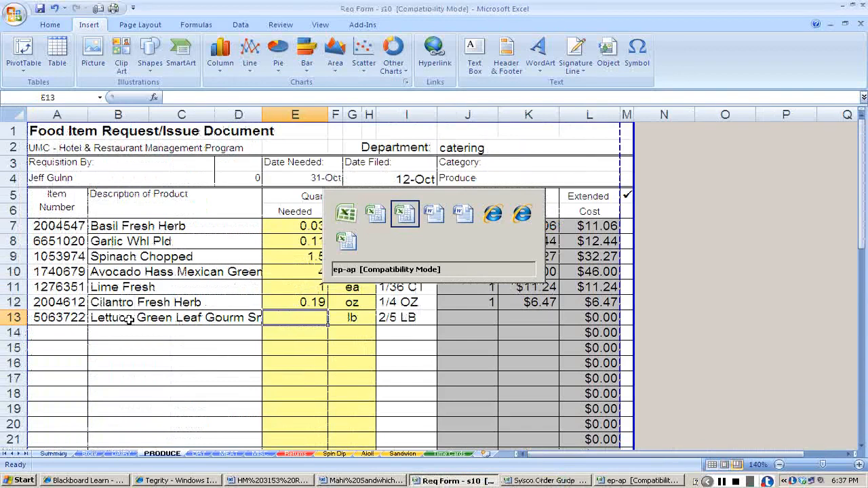
type("9/16")
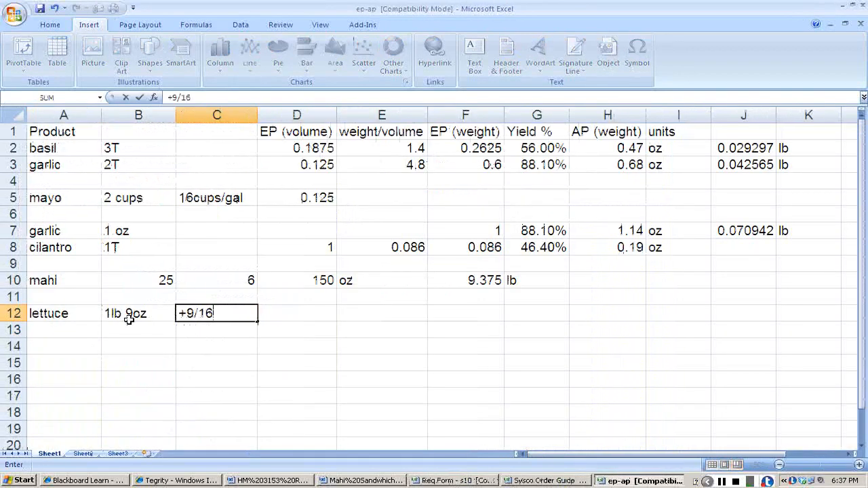
key("Return")
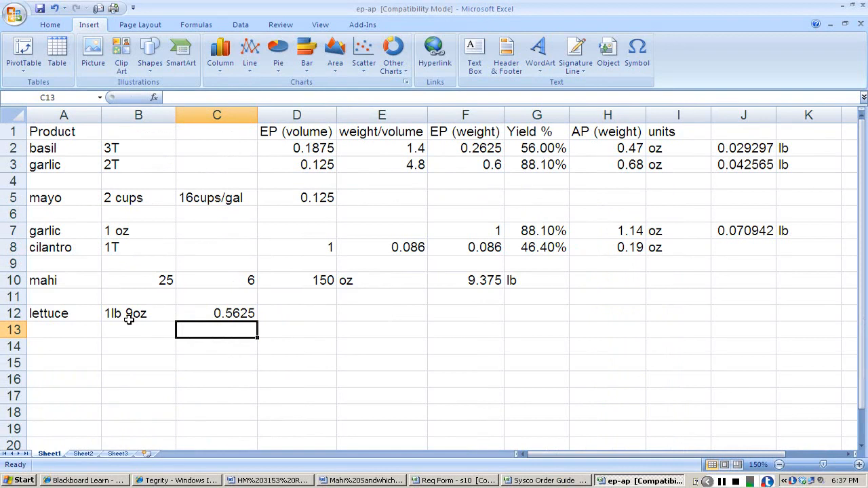
key("Up")
key("Right")
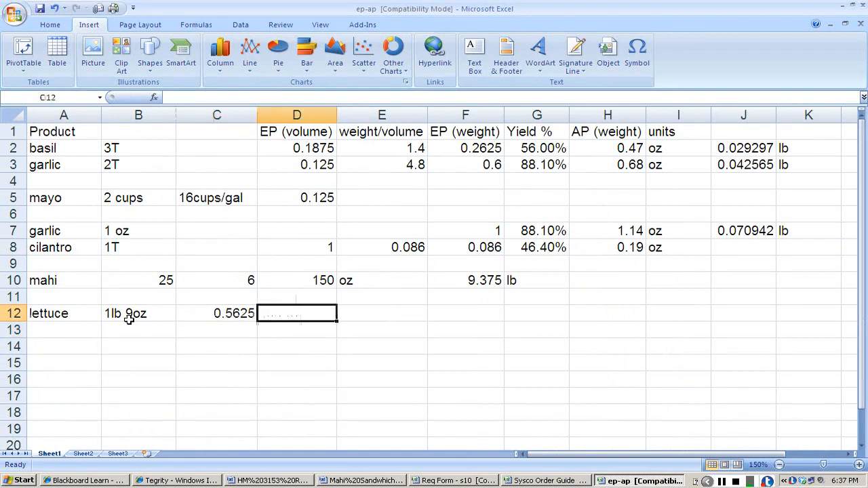
Back in the requisition's row 13, set the lettuce's needed quantity to 1.56 and its number of units to 1.
key("alt+Tab")
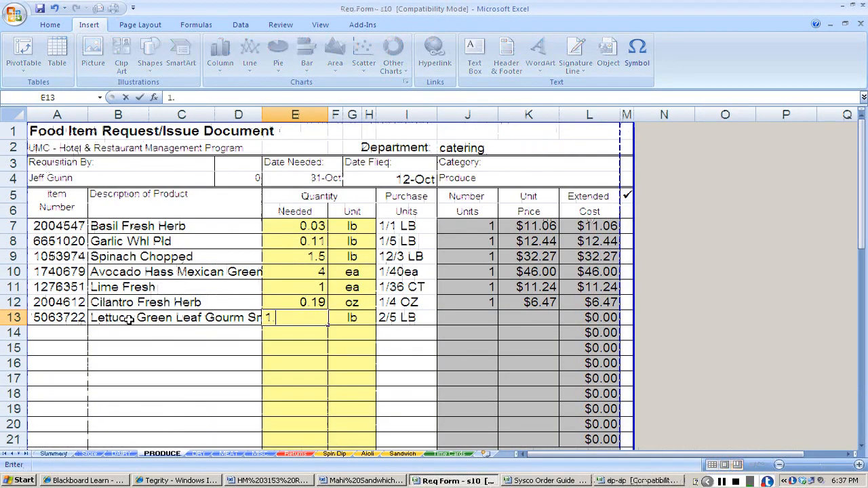
type("1.56")
key("Tab")
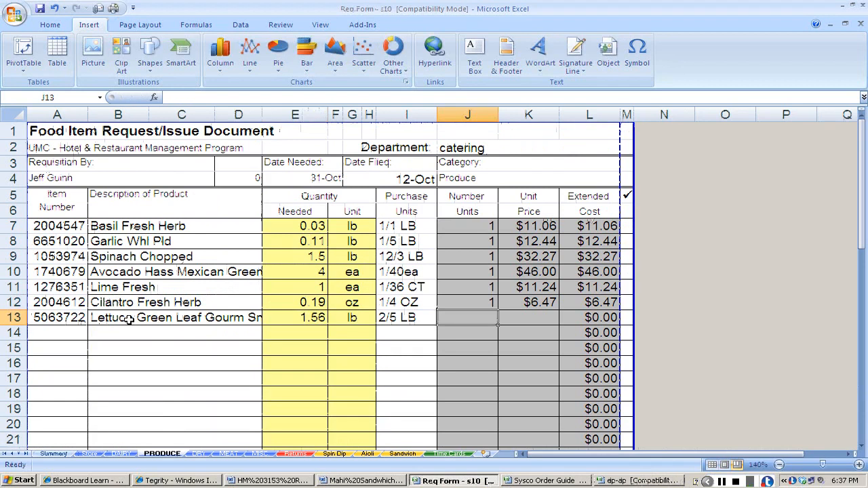
type("1")
key("Tab")
Look up the green leaf lettuce's price in the Sysco Order Guide and enter 21.85 as its unit price in K13.
key("alt+Tab")
key("Tab")
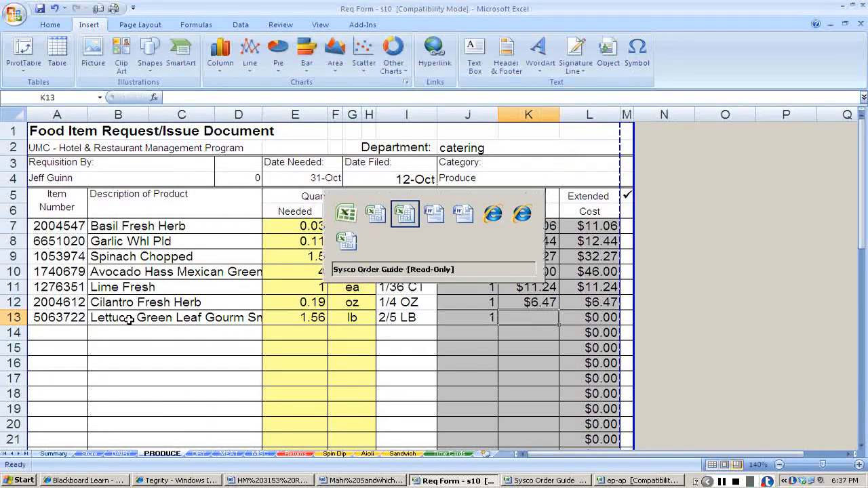
key("Right")
key("Right")
key("Right")
key("Right")
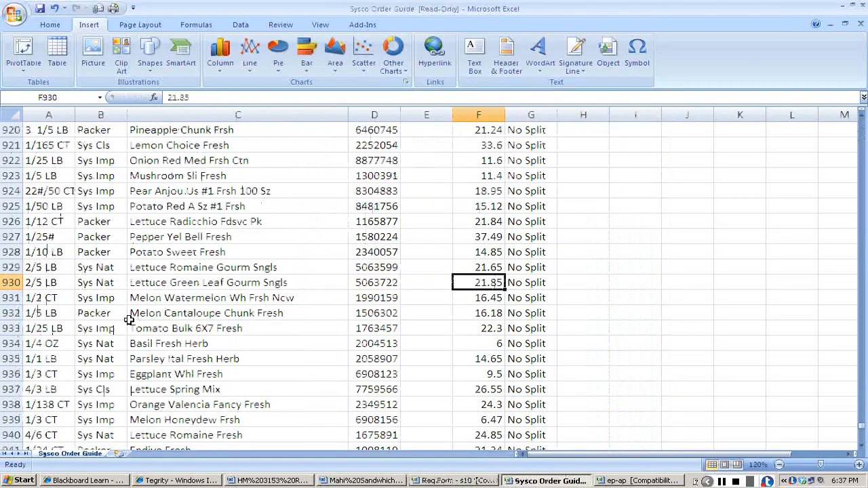
key("alt+Tab")
type("6")
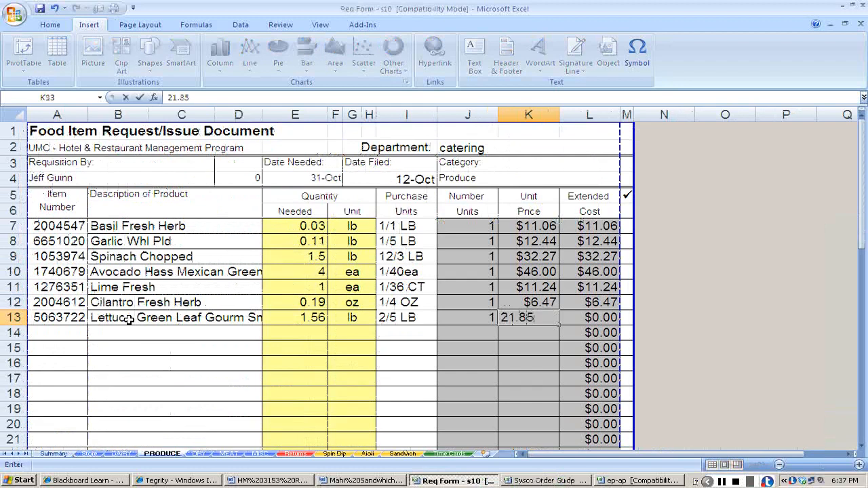
key("Return")
key("Left")
Check the Mahi Sandwich recipe for the next ingredient and copy the red onion's item number 8313967 from the requisition info document.
key("alt+Tab")
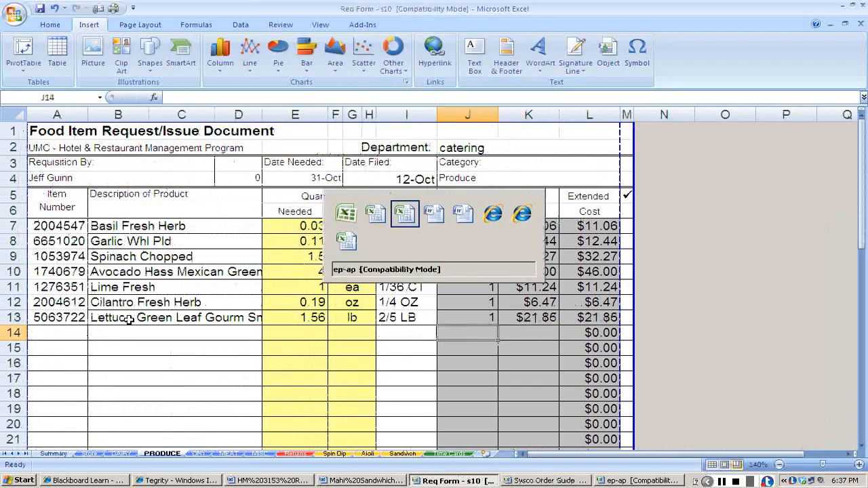
key("alt+Tab")
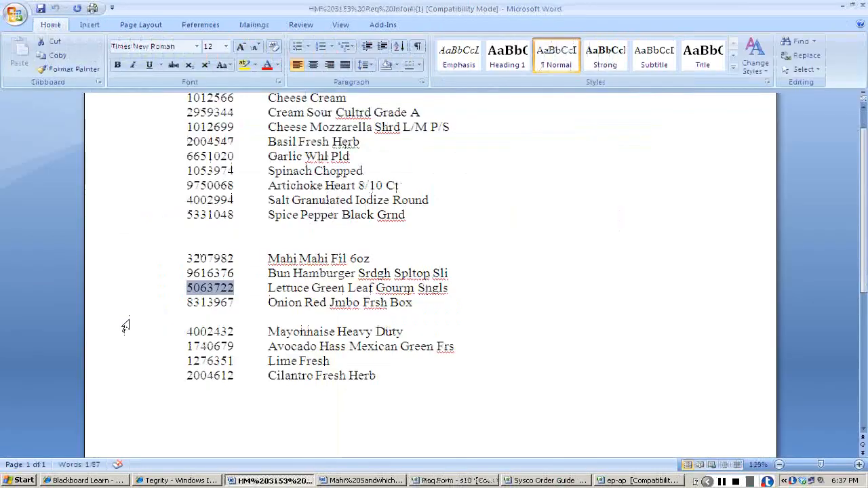
key("alt+Tab")
key("alt+Tab")
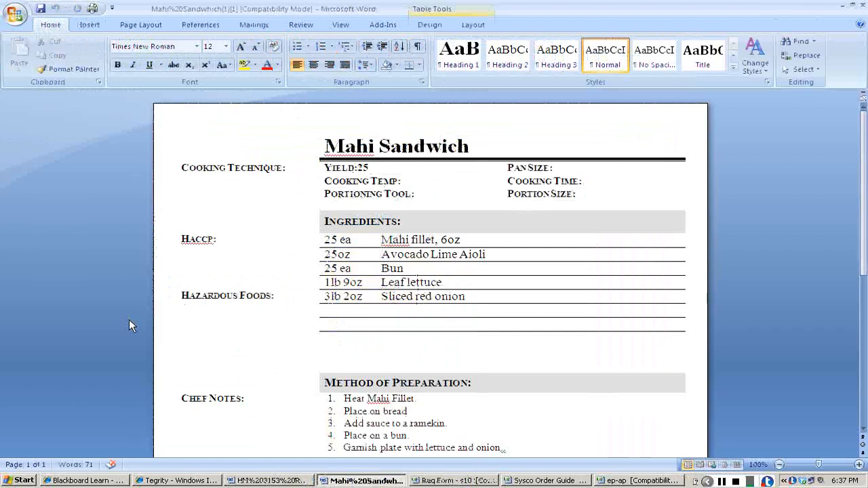
key("alt+Tab")
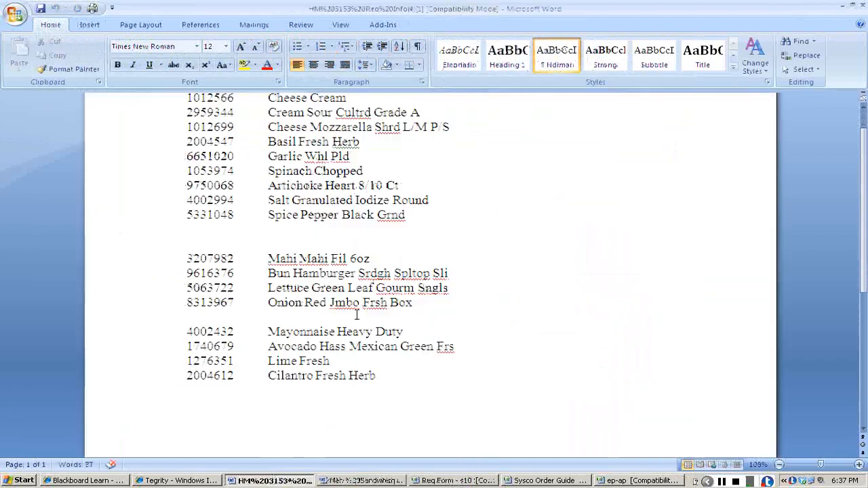
double_click(210, 303)
key("ctrl+c")
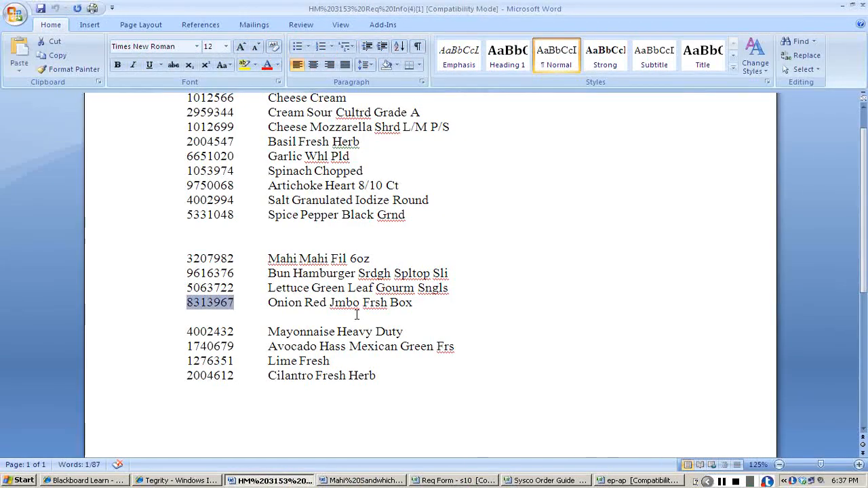
Find the red onion's item number 8313967 in the Sysco Order Guide.
key("alt+Tab")
key("alt+Tab")
key("alt+Tab")
key("alt+Tab")
key("alt+Tab")
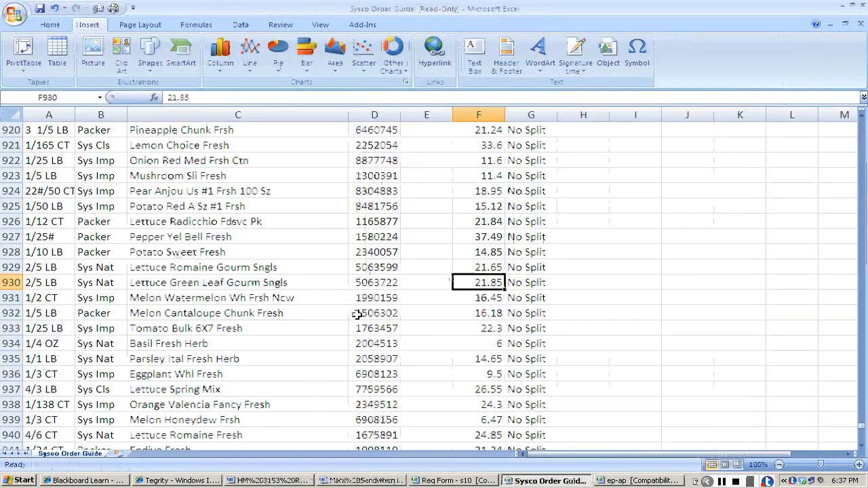
key("ctrl+f")
key("ctrl+v")
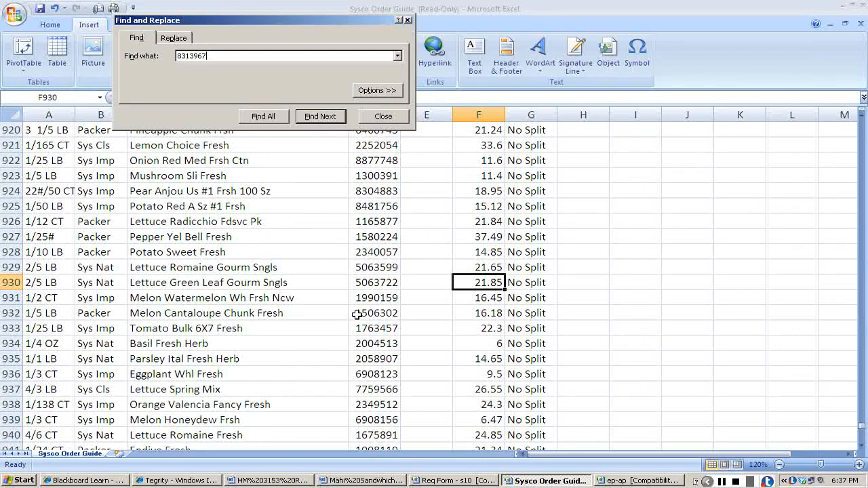
key("Return")
key("Escape")
Copy the red onion's item number from the order guide into A14 of the requisition's PRODUCE sheet.
key("ctrl+c")
key("alt+Tab")
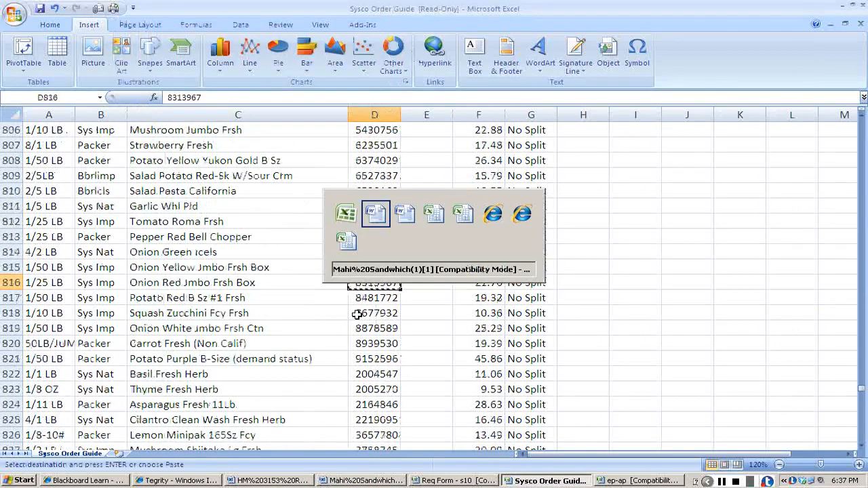
key("alt+Tab")
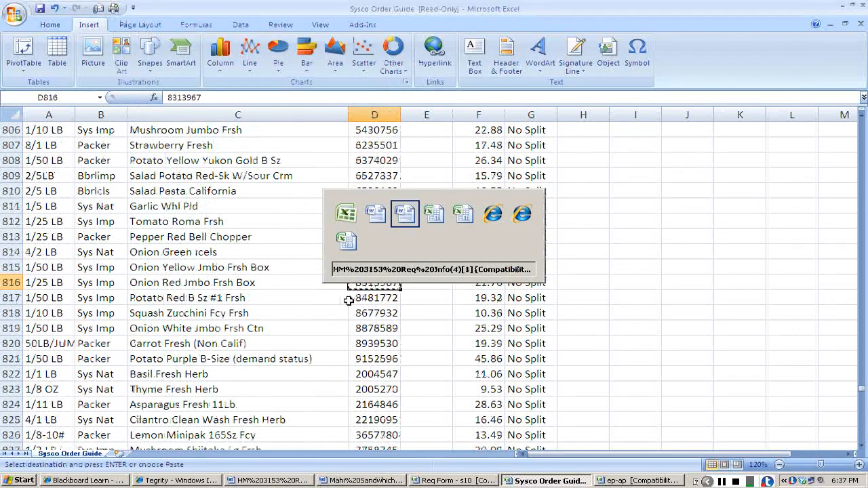
key("alt+Tab")
left_click(51, 333)
key("ctrl+v")
key("Tab")
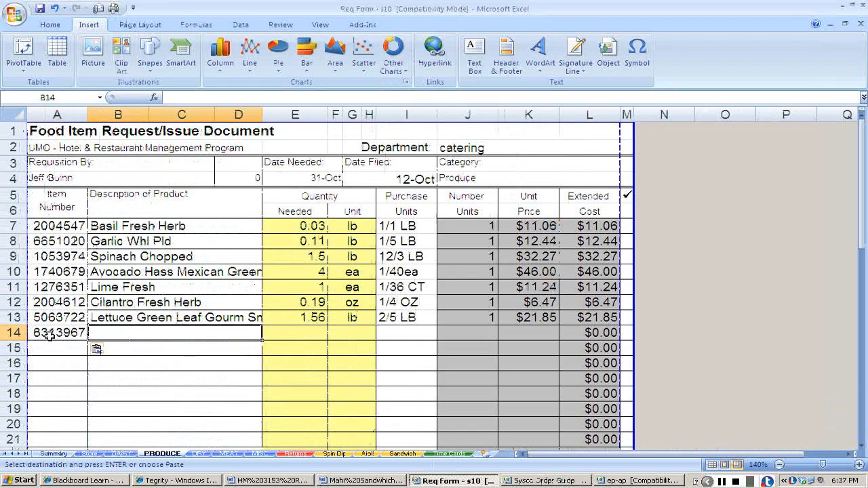
Copy the description Onion Red Jmbo Frsh Box from the order guide into row 14 of the PRODUCE sheet.
key("alt+Tab")
key("Left")
key("ctrl+c")
key("alt+Tab")
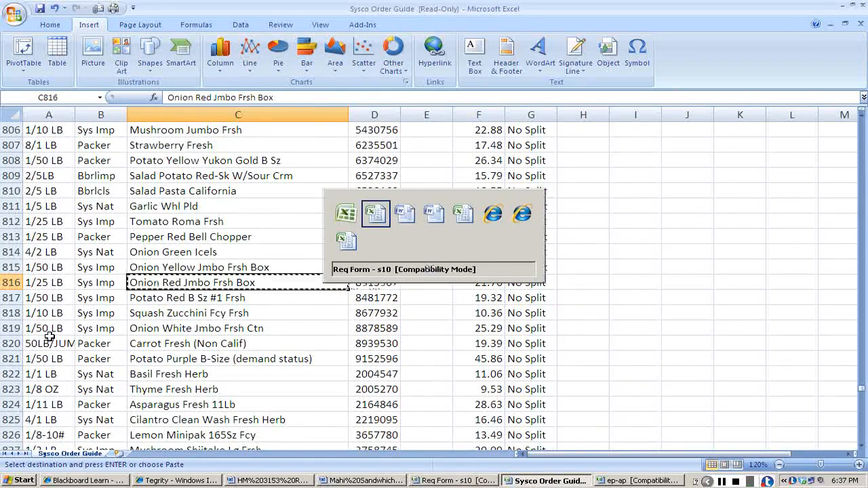
key("ctrl+v")
key("Tab")
Check the sliced red onion's amount in the Mahi Sandwich recipe and add onion in A14 with 3lb 2oz in B14 of the ep-ap workbook.
key("alt+Tab")
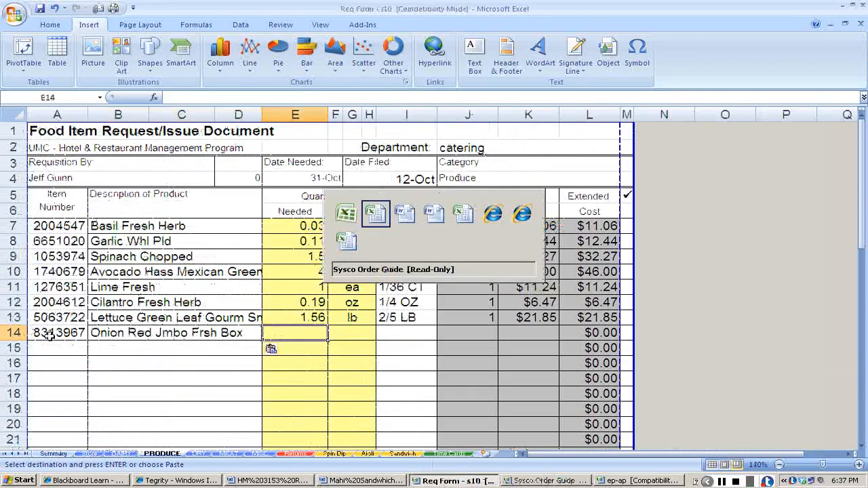
key("alt+Tab")
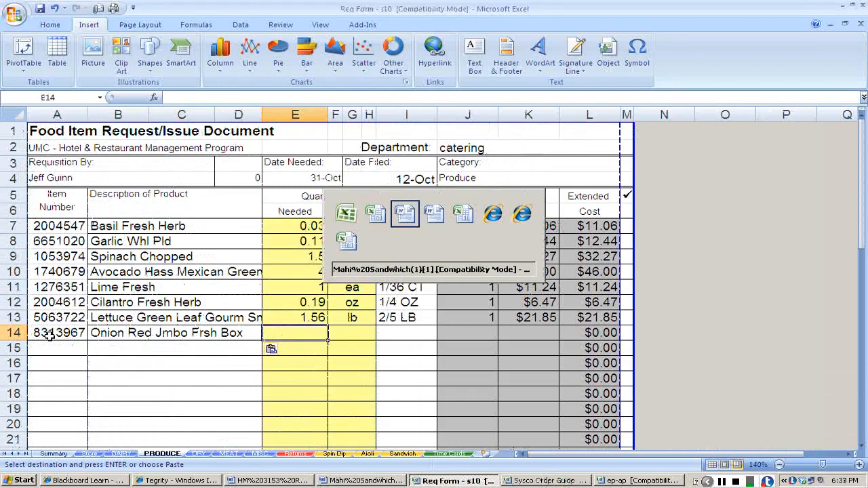
key("alt+Tab")
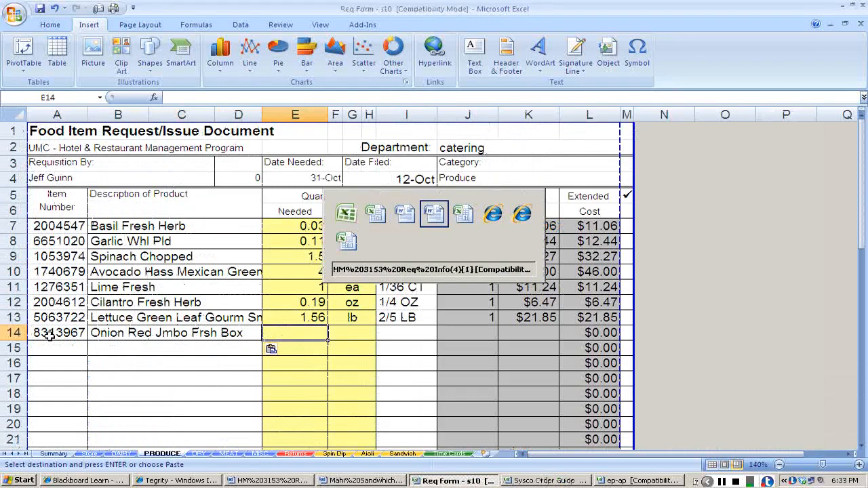
key("alt+shift+Tab")
key("alt+Tab")
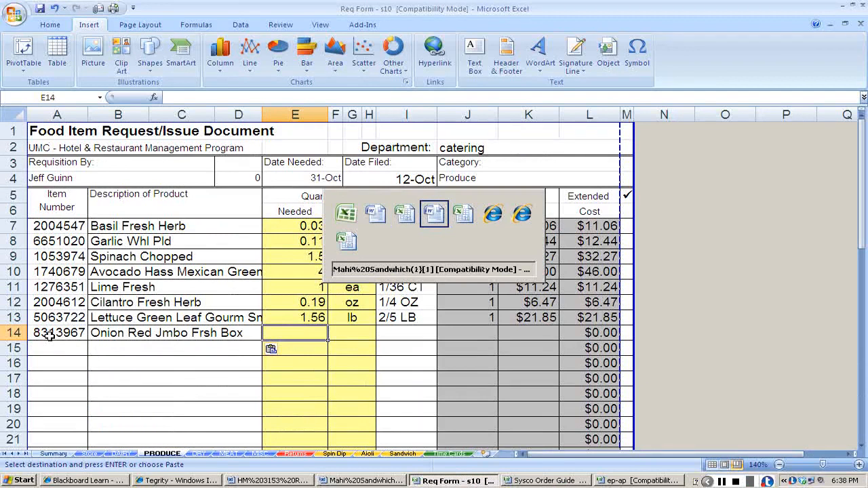
key("alt+Tab")
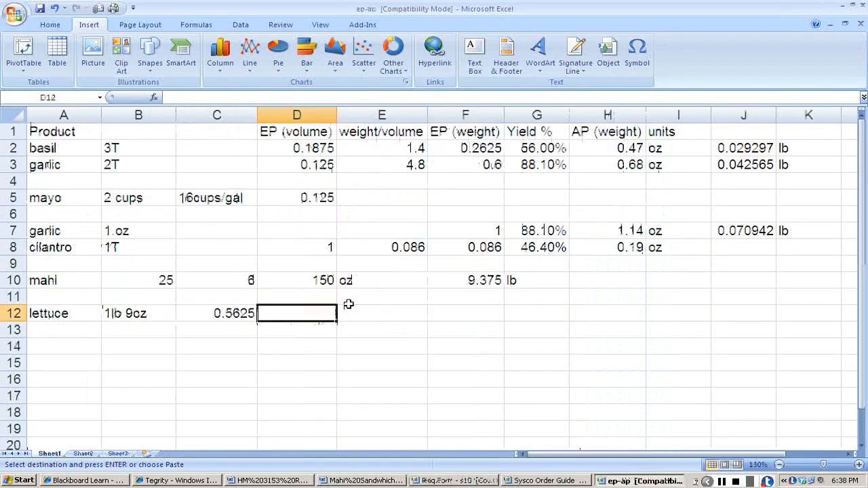
key("Down")
key("Down")
key("Left")
key("Left")
key("Left")
type("onion")
key("Tab")
type("3")
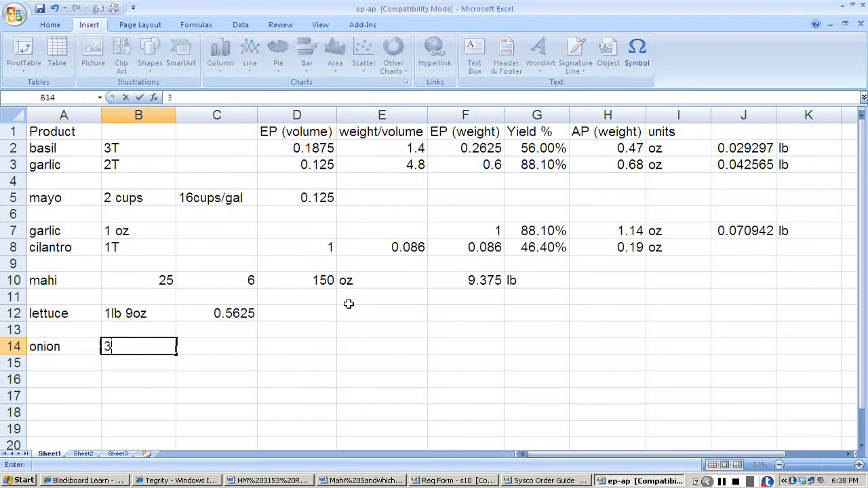
type("lb 2oz")
key("Tab")
Convert the onion's 2 oz to pounds in C14 with the formula +2/16 and enter 3.125 in D14.
type("=2/16")
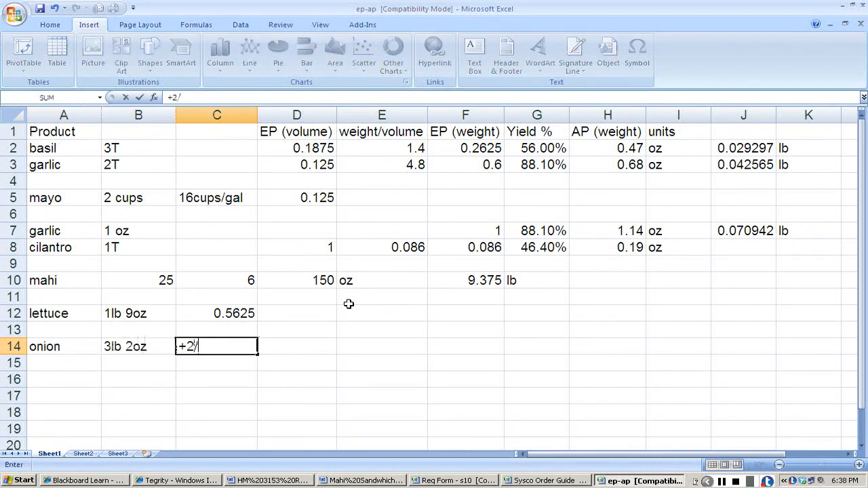
key("Return")
key("Up")
key("Right")
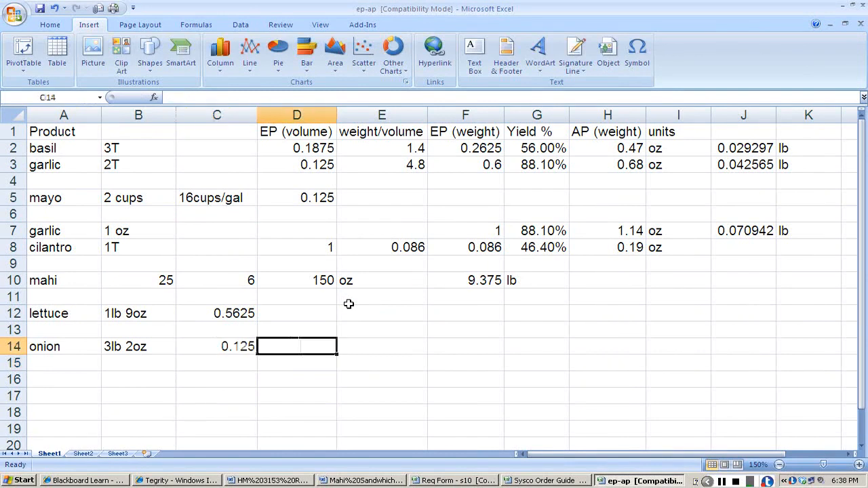
type("3.125")
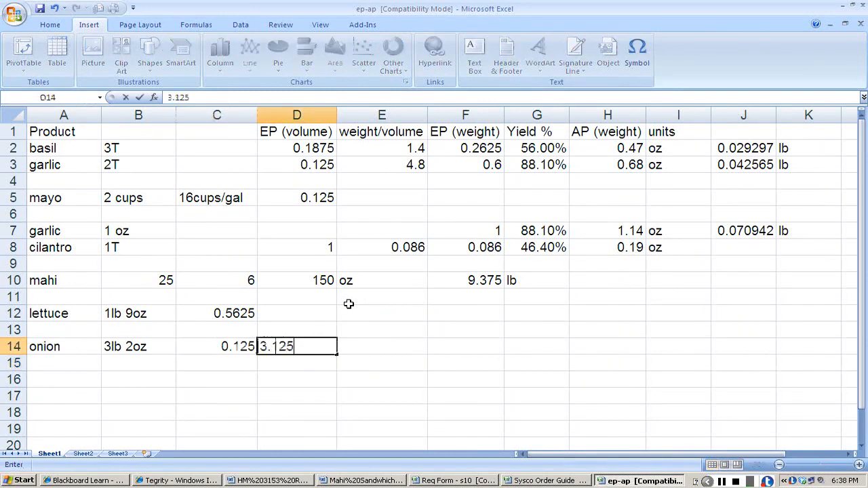
key("Tab")
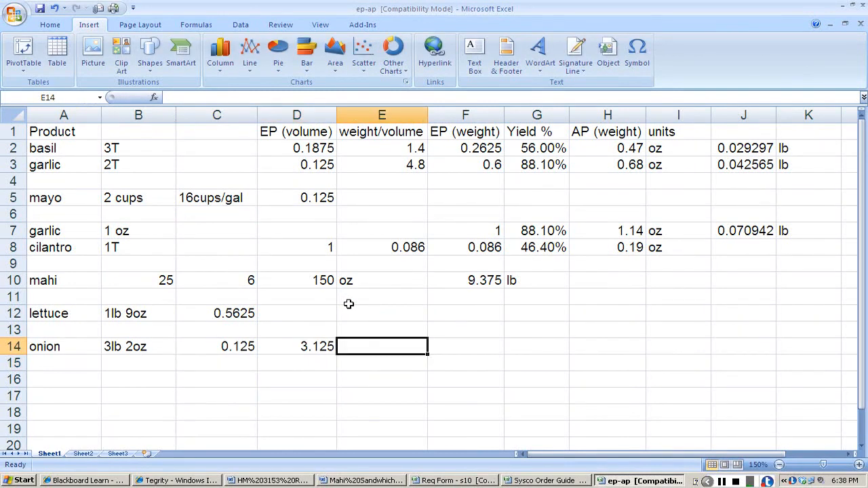
Switch to the Blackboard Learn page in Internet Explorer.
key("alt+Tab")
key("alt+Tab")
key("alt+Tab")
key("alt+Tab")
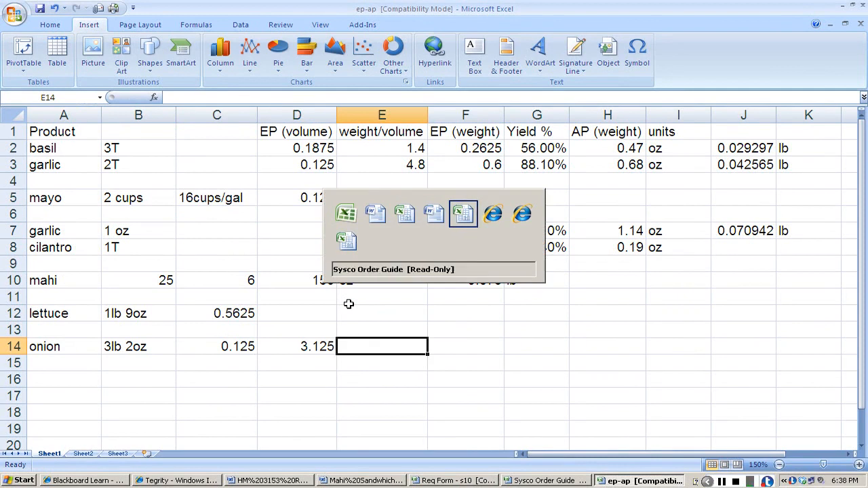
key("alt+Tab")
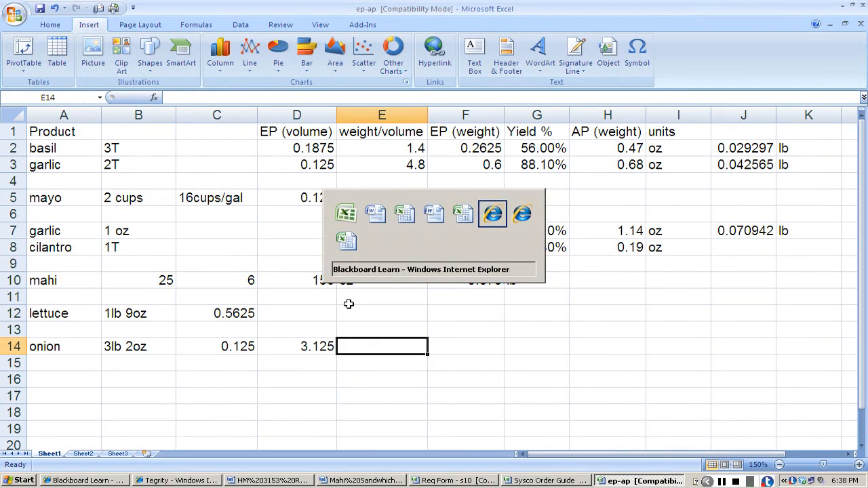
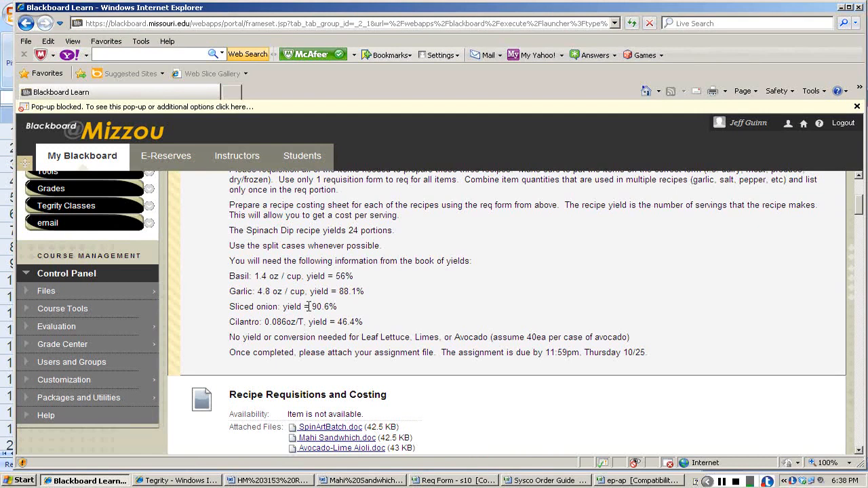
Switch to the ep-ap workbook, move the onion's 3.125 weight into the EP (weight) column, and set its yield to 90.6%.
key("alt+Tab")
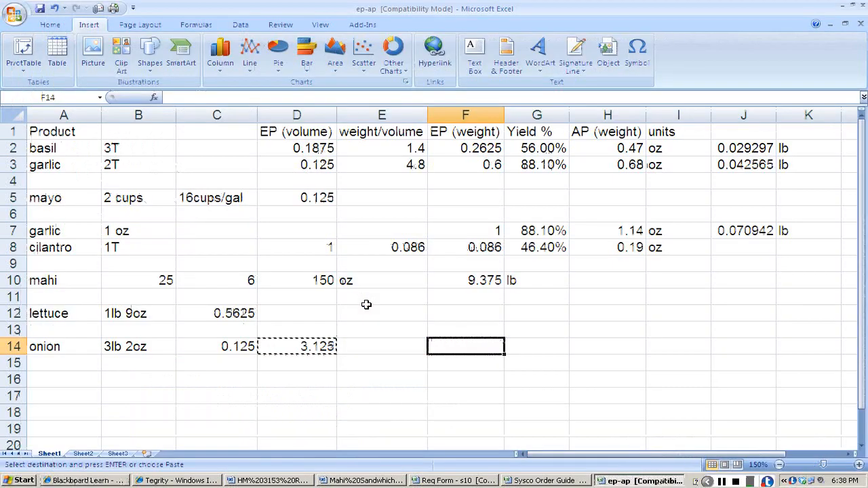
type("3.125")
key("Right")
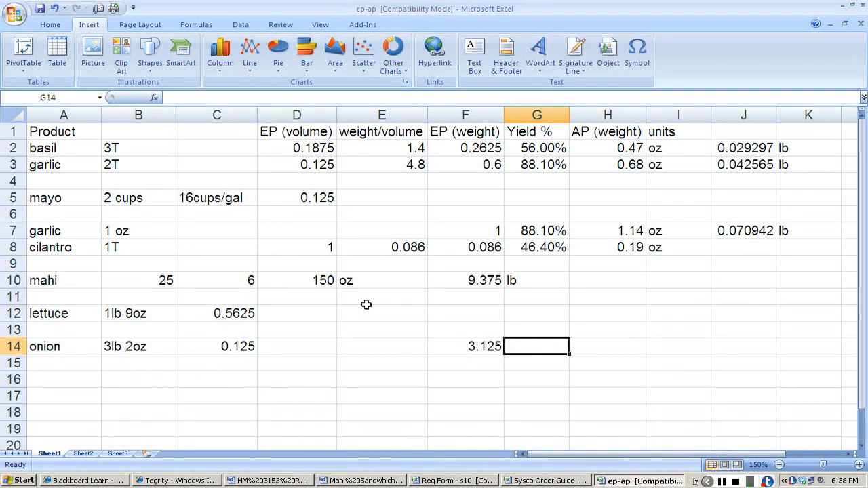
type("90.6")
key("Tab")
Calculate the onion's AP weight in H14 as F14 divided by G14, and enter lb as its unit.
type("+")
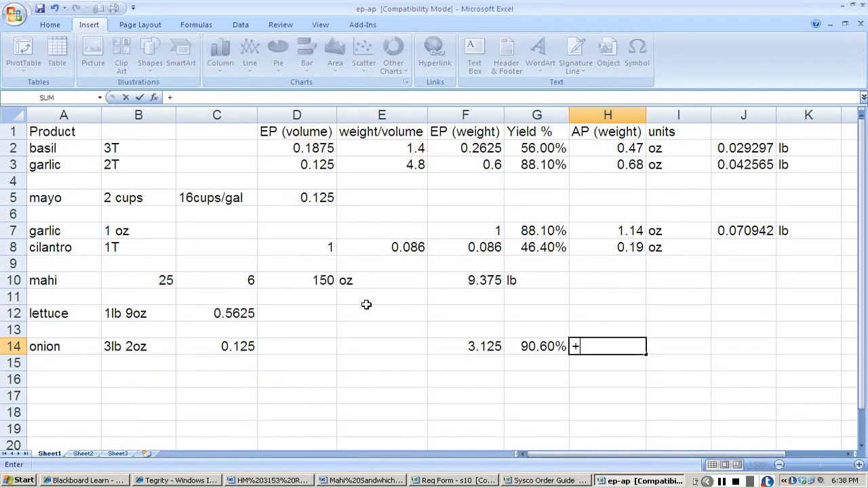
left_click(485, 348)
type("/")
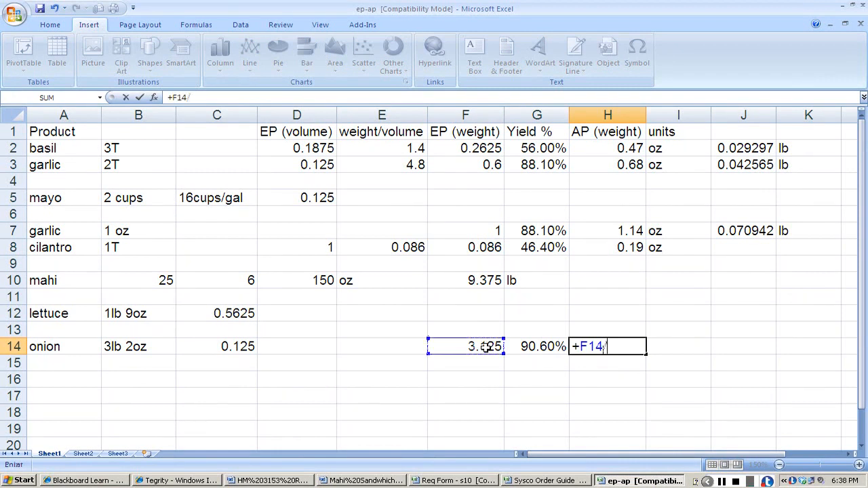
left_click(530, 347)
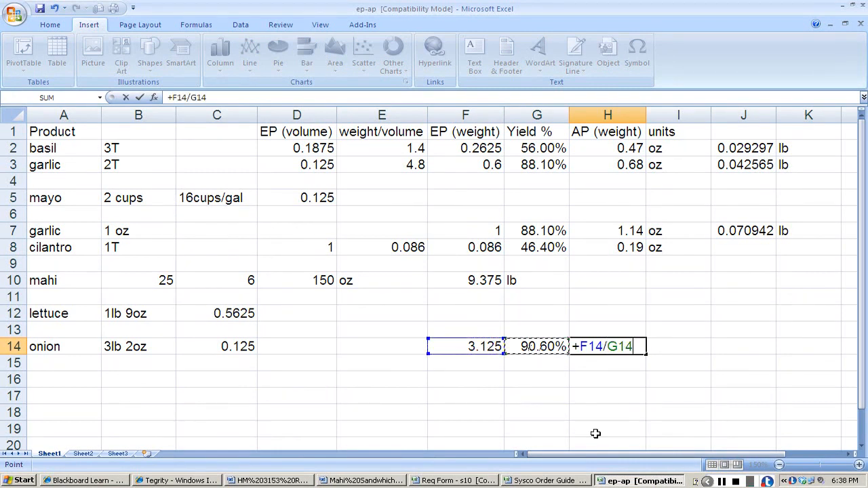
key("Return")
key("Up")
key("Right")
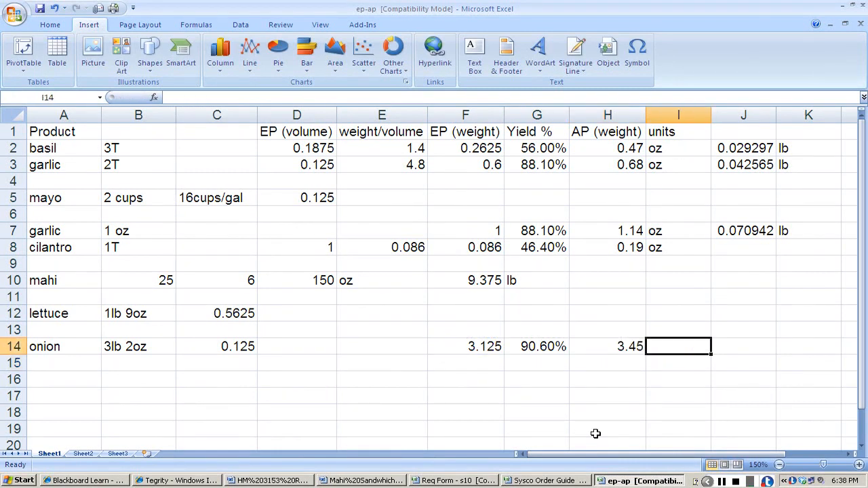
type("lb")
key("Return")
Switch to the Req Form workbook and enter 3.45 lb as the needed quantity for the red onion on the PRODUCE sheet.
key("alt+Tab")
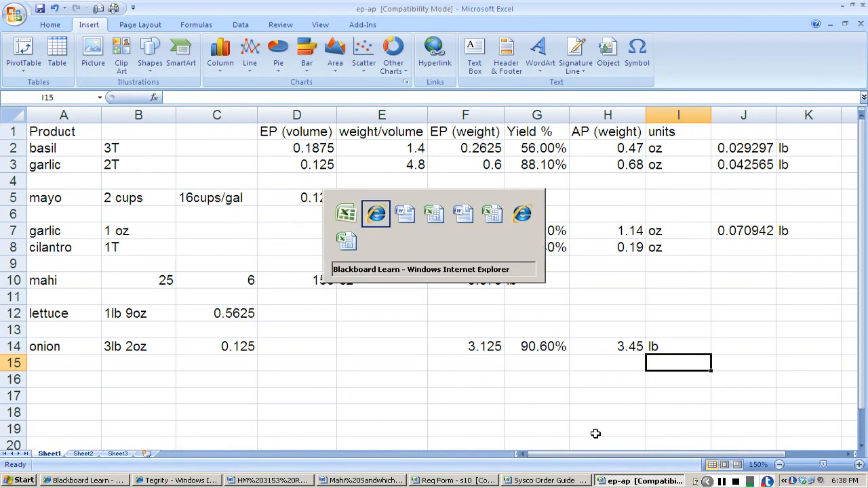
key("alt+Tab")
key("alt+Tab")
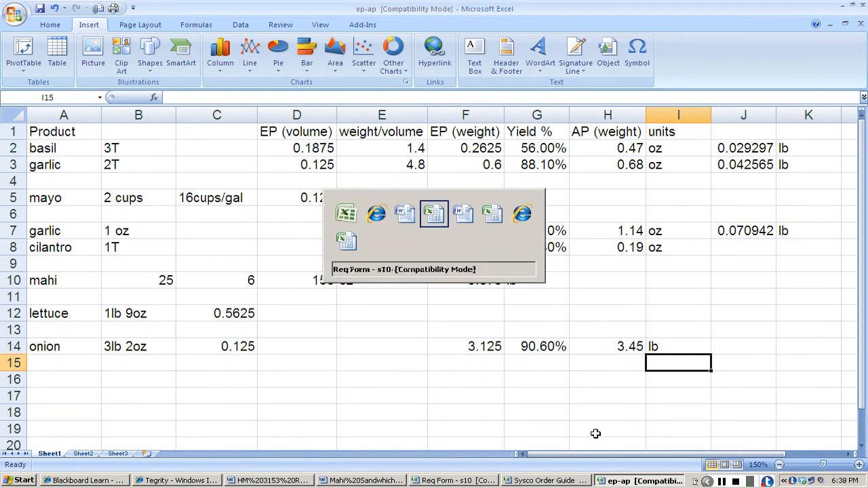
type("3.45")
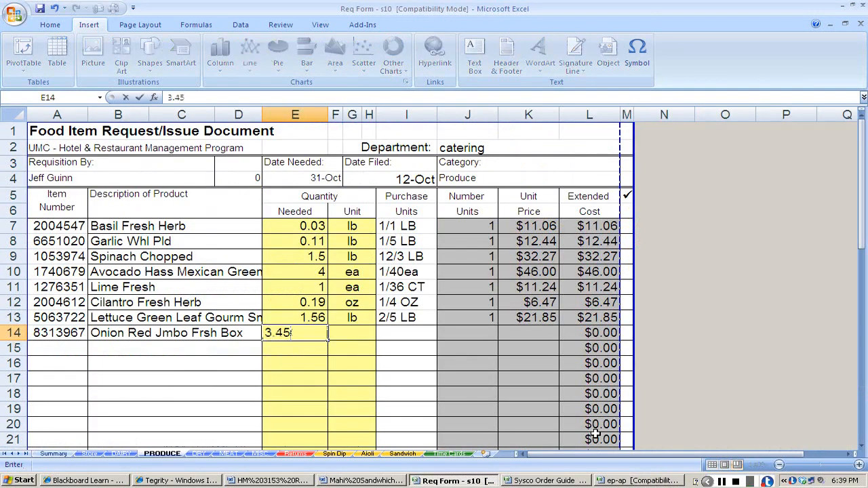
key("Tab")
type("lb")
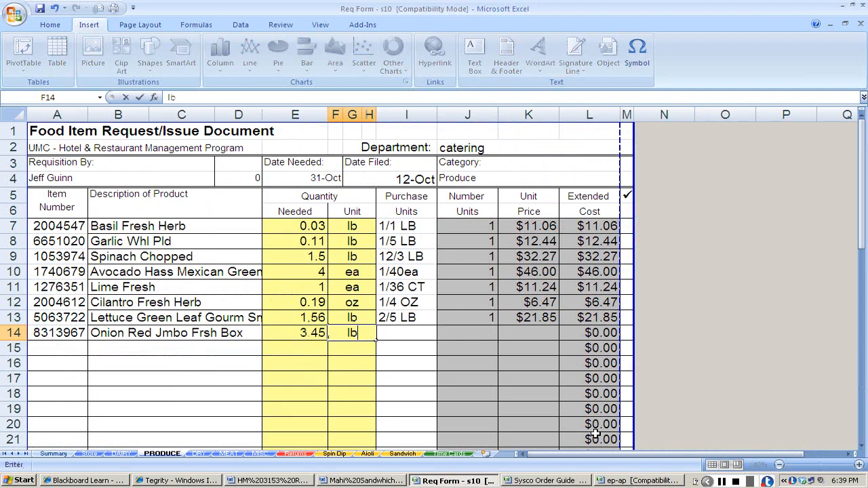
key("Tab")
Copy the red onion's 1/25 LB pack size from the Sysco Order Guide into its Purchase Units cell in the Req Form.
key("alt+Tab")
key("alt+Tab")
key("alt+Tab")
key("alt+Tab")
key("alt+Tab")
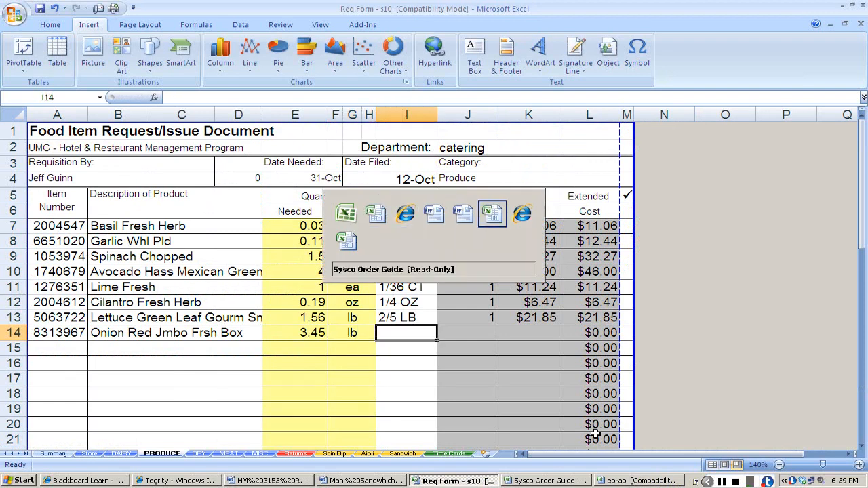
key("Left")
key("Left")
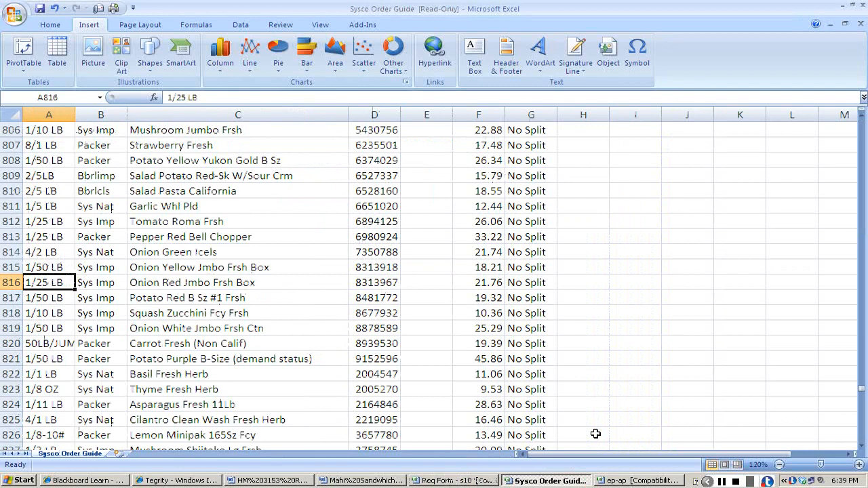
key("ctrl+c")
key("alt+Tab")
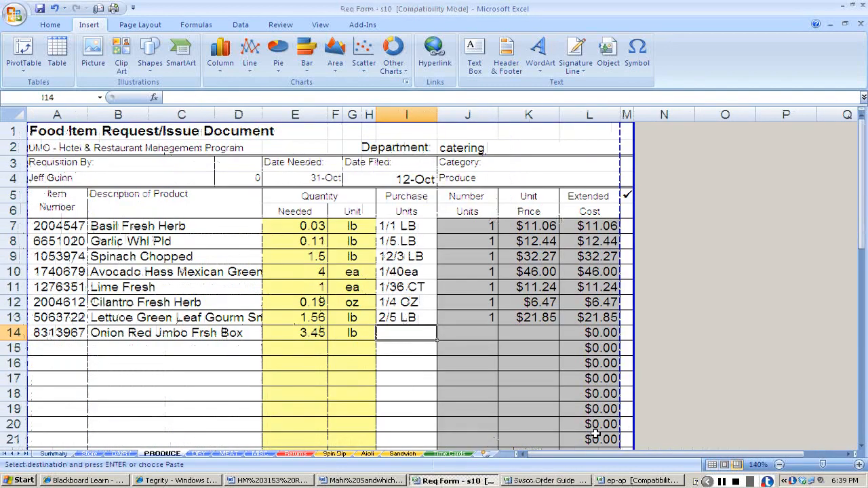
key("ctrl+v")
Enter 1 as the red onion's number of units and its Sysco Order Guide price, 21.76, as the unit price.
key("Tab")
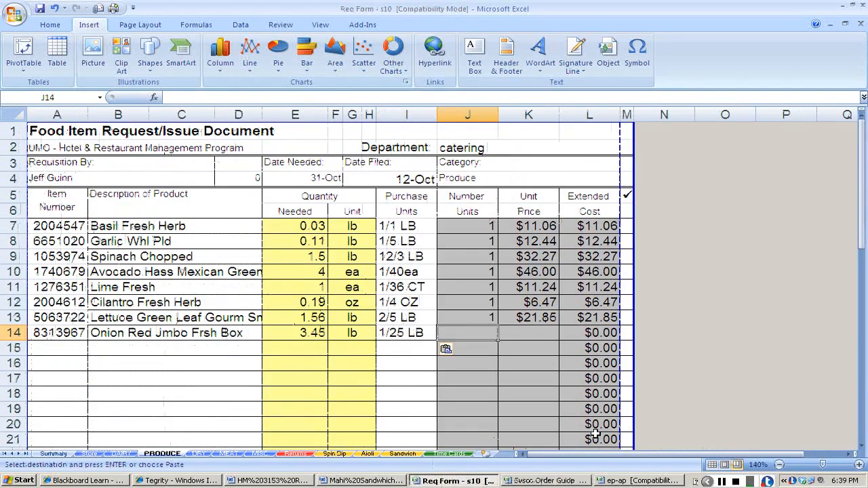
key("Tab")
key("alt+Tab")
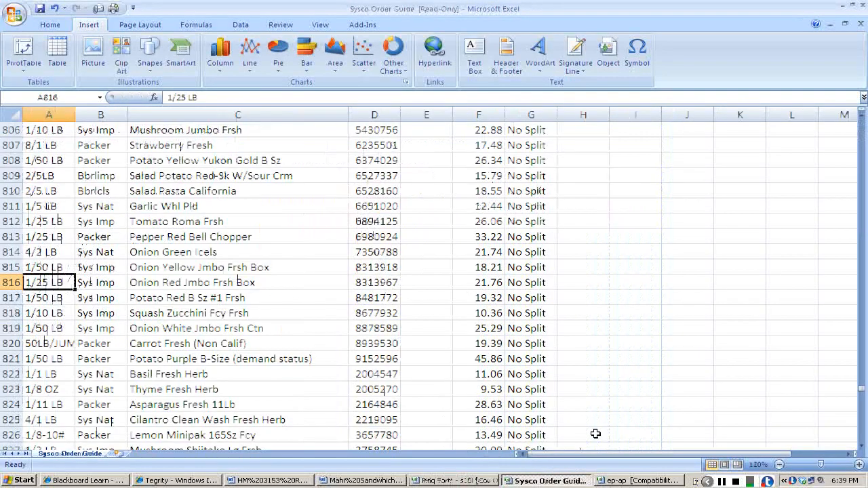
key("Right")
key("Right")
key("Right")
key("Right")
key("Right")
key("alt+Tab")
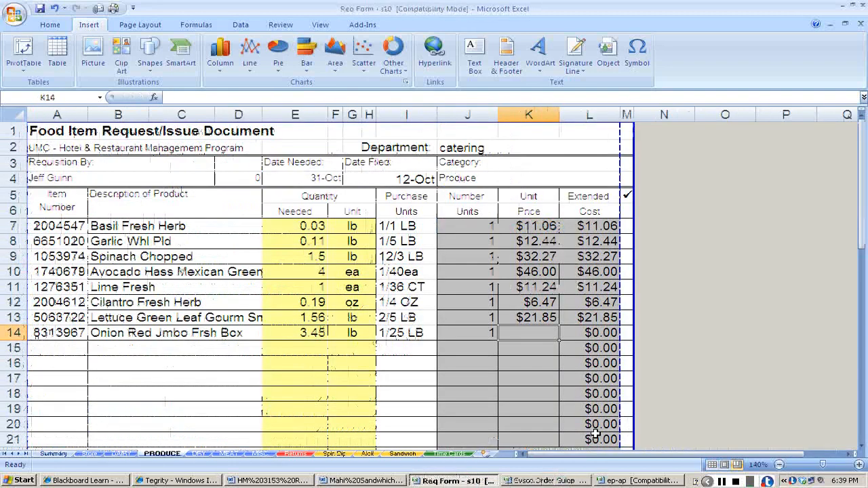
type("21.76")
key("Return")
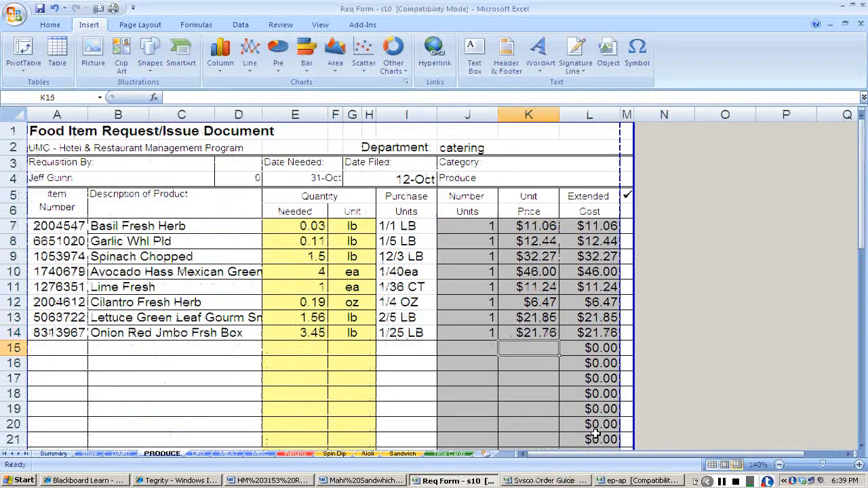
Check the Req Info item list and the Mahi Sandwich recipe for the ingredients, quantities and yield.
key("alt+Tab")
key("alt+Tab")
key("alt+Tab")
key("alt+Tab")
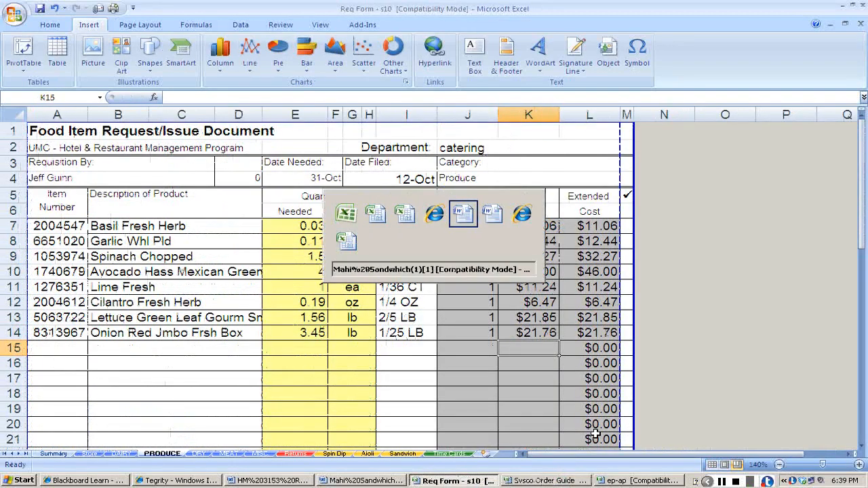
key("alt+Tab")
key("alt+Tab")
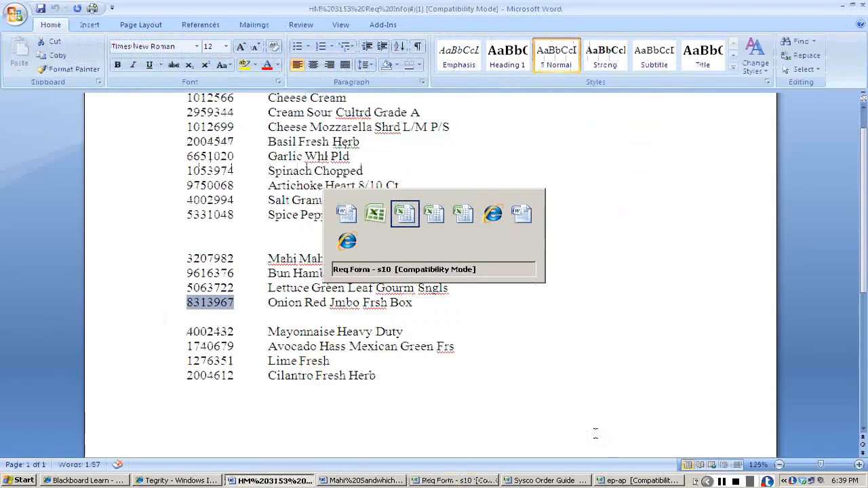
key("alt+Tab")
key("alt+Tab")
key("alt+Tab")
key("alt+Tab")
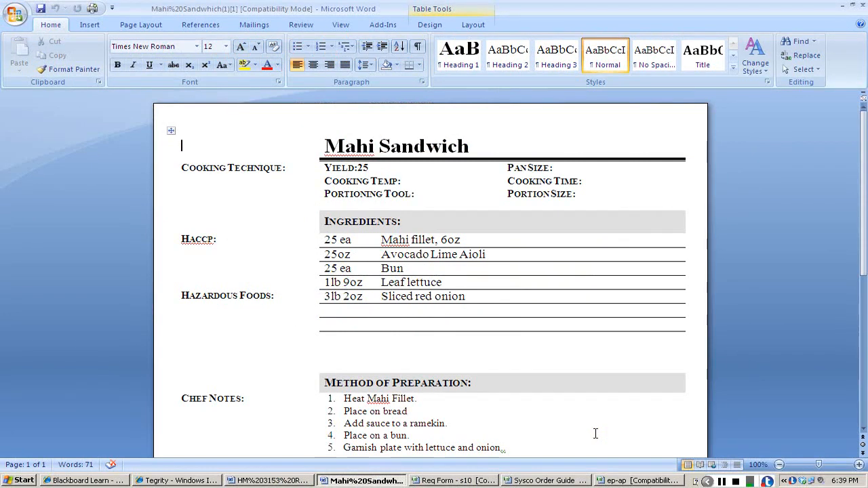
On the Req Form's Sandwich costing sheet, enter the recipe name Mahi Sandwich, and set both yield and number of servings to 25.
key("alt+Tab")
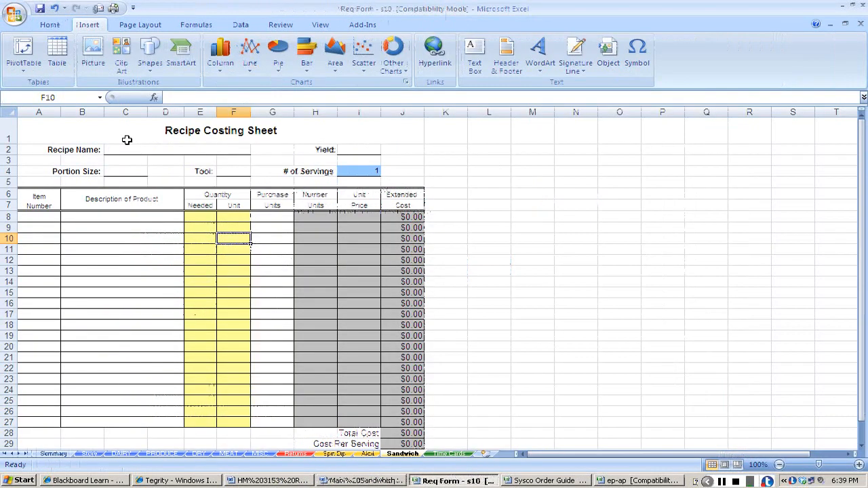
left_click(181, 149)
type("Mahi Sa")
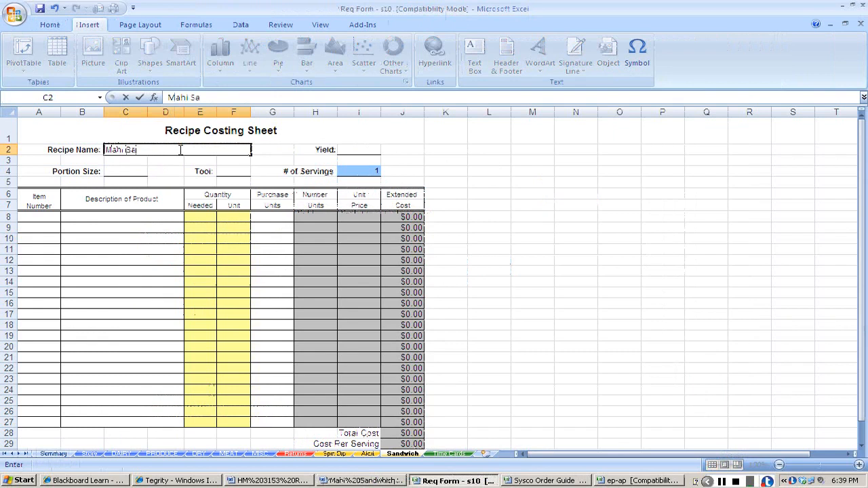
type("ndwich")
left_click(357, 150)
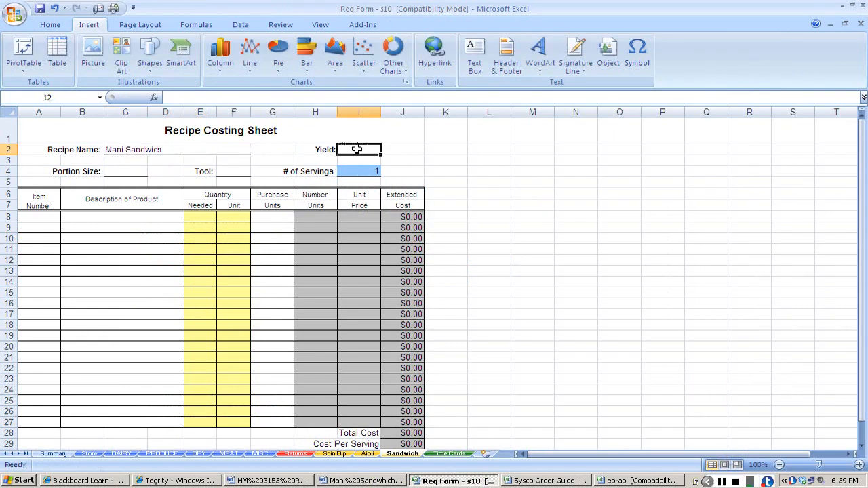
type("215")
key("BackSpace")
key("BackSpace")
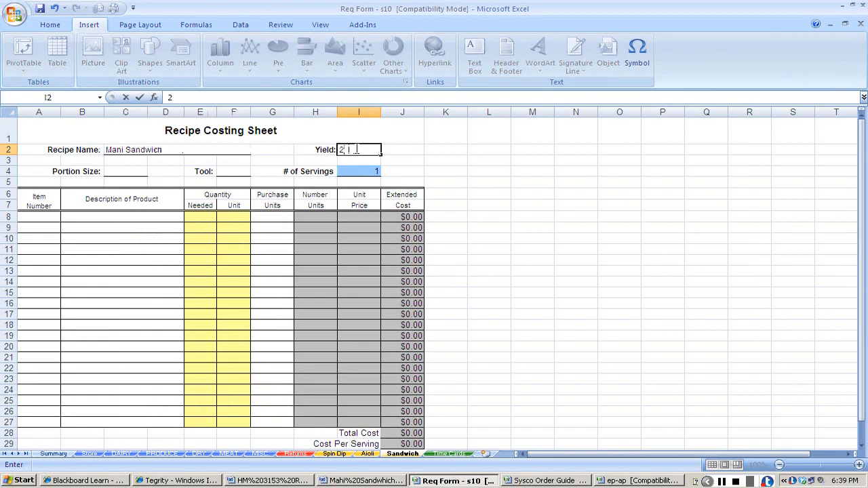
type("5")
key("Return")
type("25")
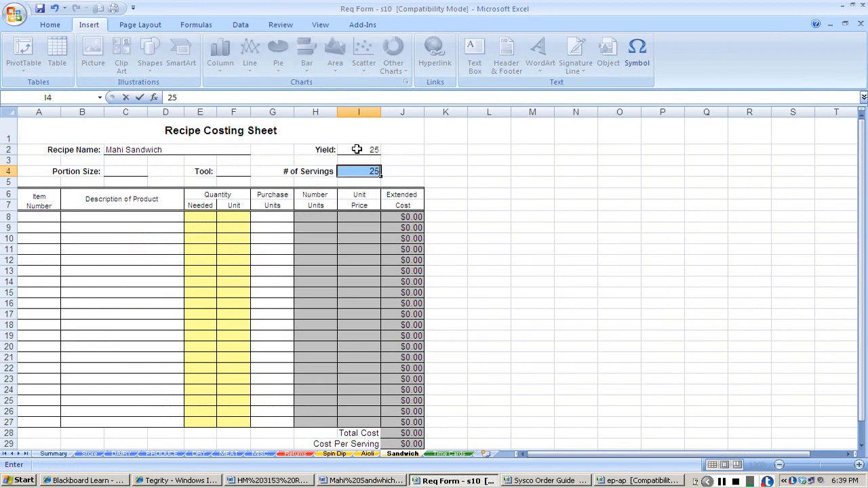
Set the Mahi Sandwich portion size to each and the portioning tool to ct.
key("Left")
key("Left")
key("Left")
key("Left")
key("Left")
key("Left")
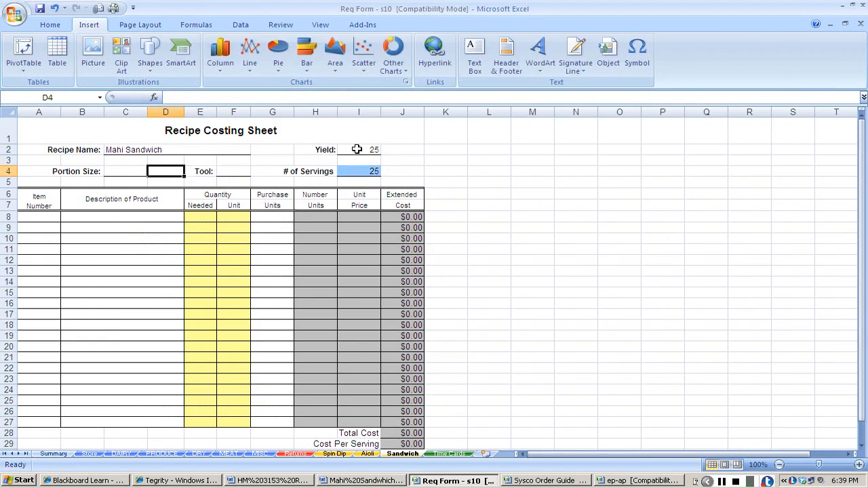
type("each")
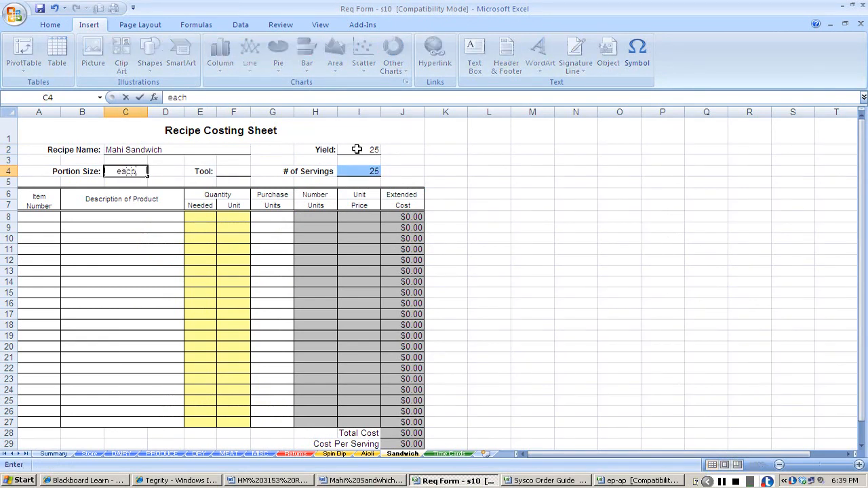
key("Right")
key("Right")
type("ct")
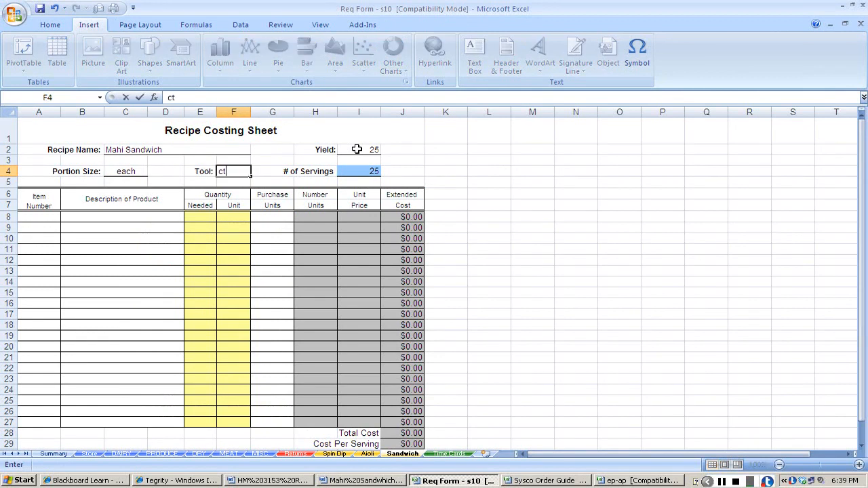
key("Down")
key("Down")
key("Down")
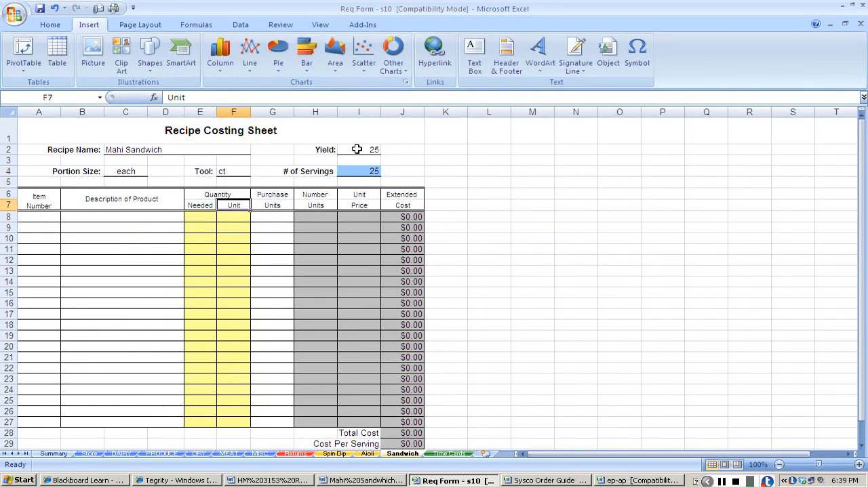
Copy the Mahi Mahi Fil 6 Oz item number and description from the MEAT sheet into the Sandwich sheet's first ingredient row.
scroll(356, 149, "up", 2)
scroll(588, 382, "up", 1)
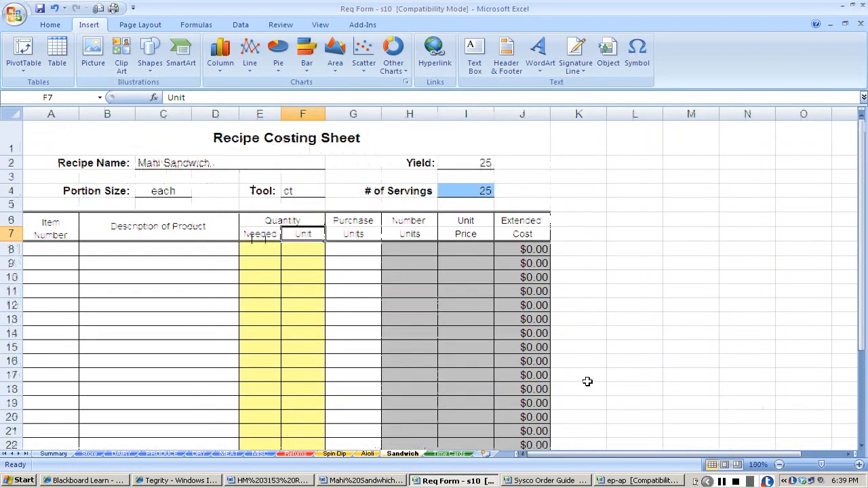
left_click(859, 466)
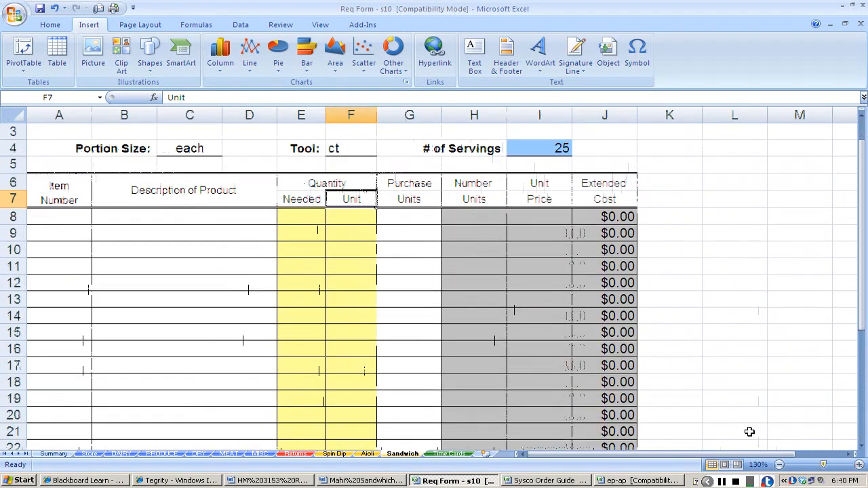
left_click(51, 217)
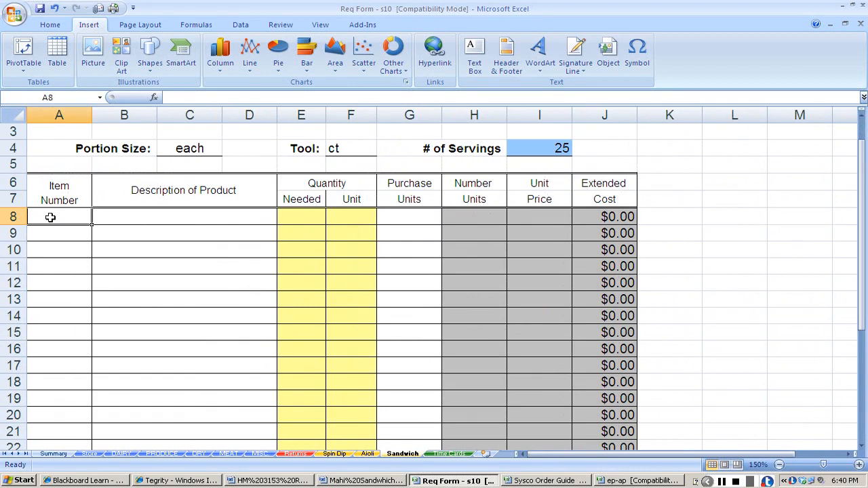
key("alt+Tab")
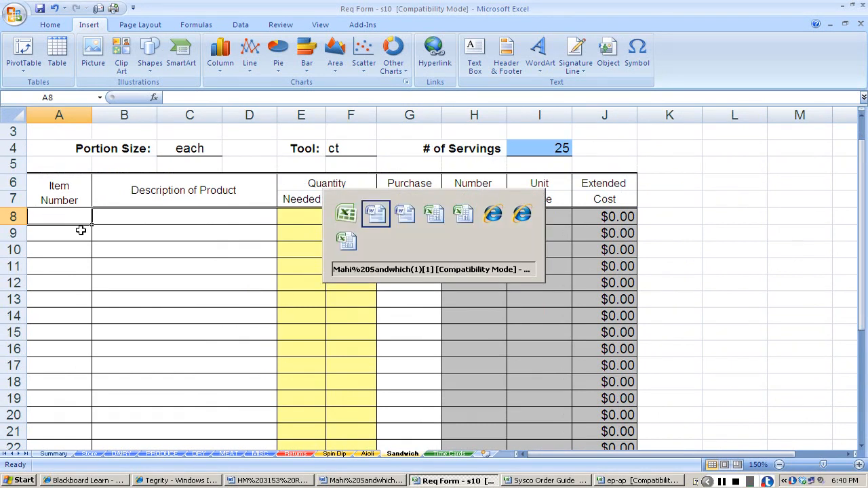
key("Escape")
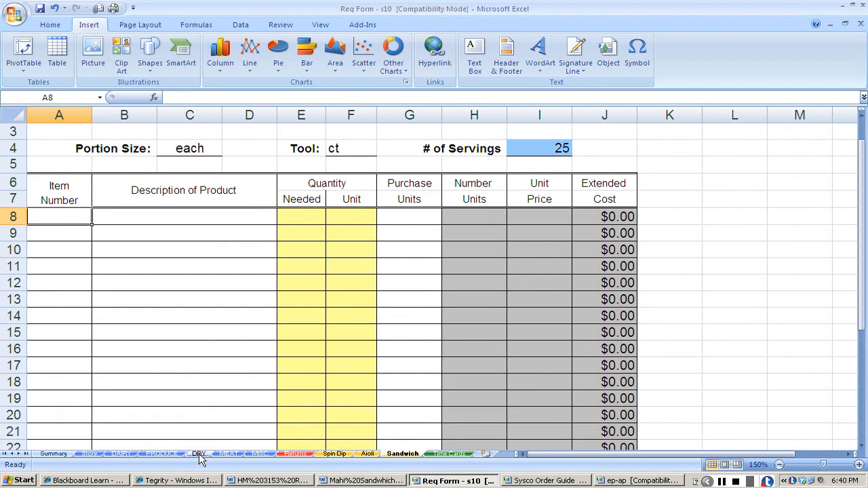
left_click(229, 453)
left_click_drag(34, 215, 135, 217)
key("ctrl+c")
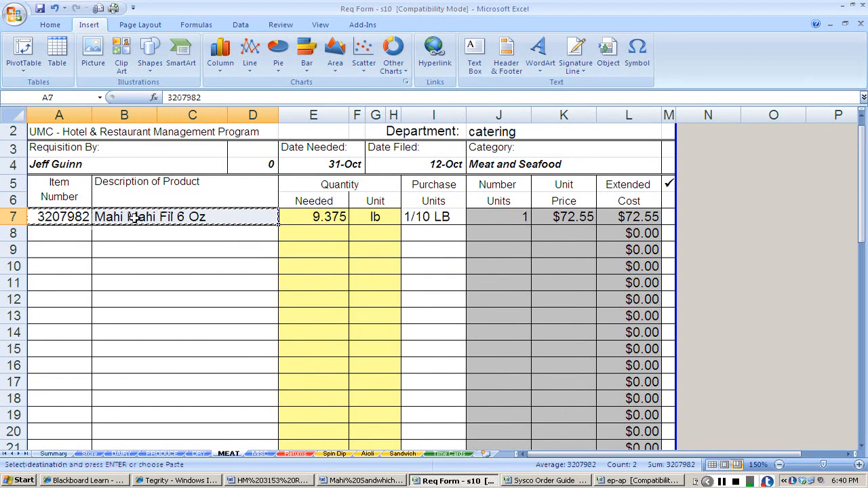
left_click(402, 453)
key("ctrl+v")
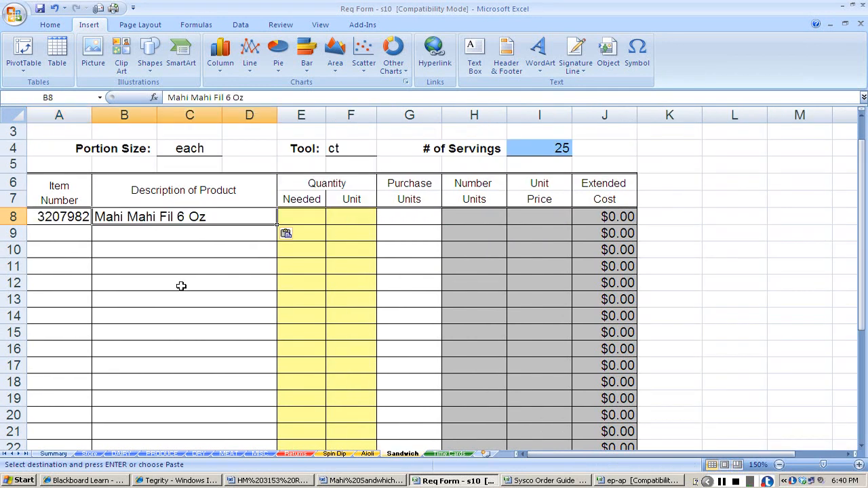
Set the Mahi Mahi row's quantity needed to 9.375 and its unit to lb.
key("Tab")
type("9.375")
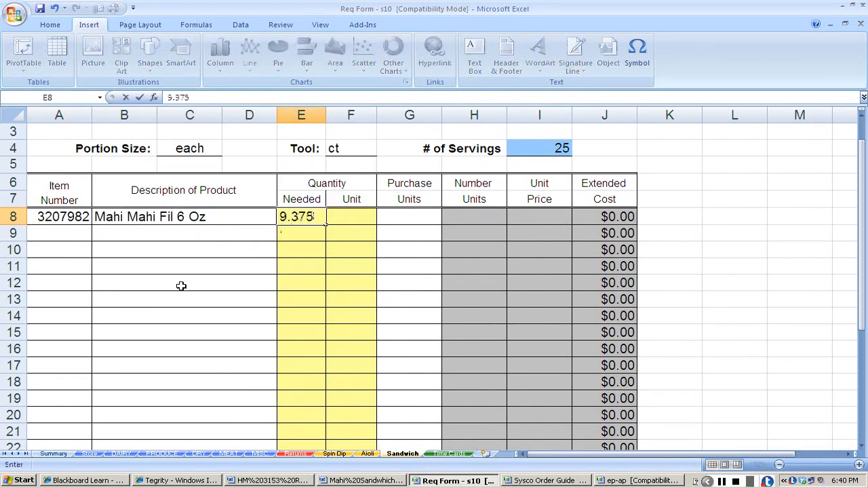
key("Tab")
type("lb")
key("Tab")
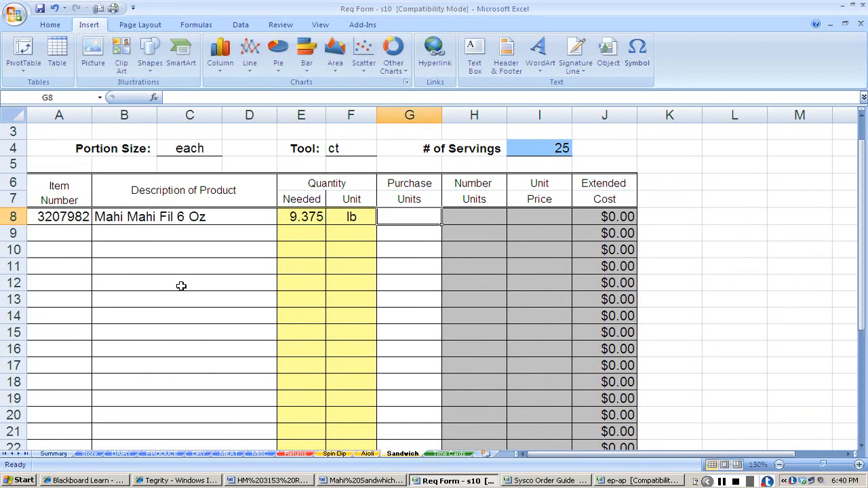
Copy the Mahi Mahi purchase unit, 1/10 LB, from the MEAT sheet into the matching row of the Sandwich sheet.
left_click(228, 453)
left_click(427, 216)
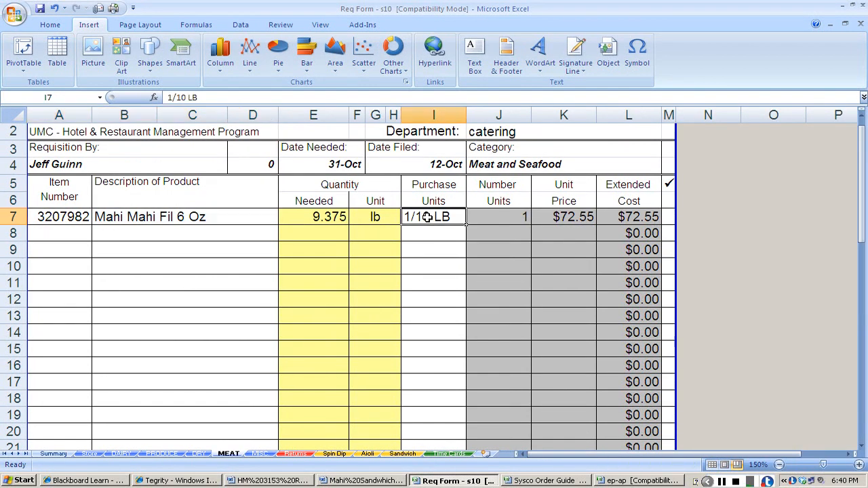
key("ctrl+c")
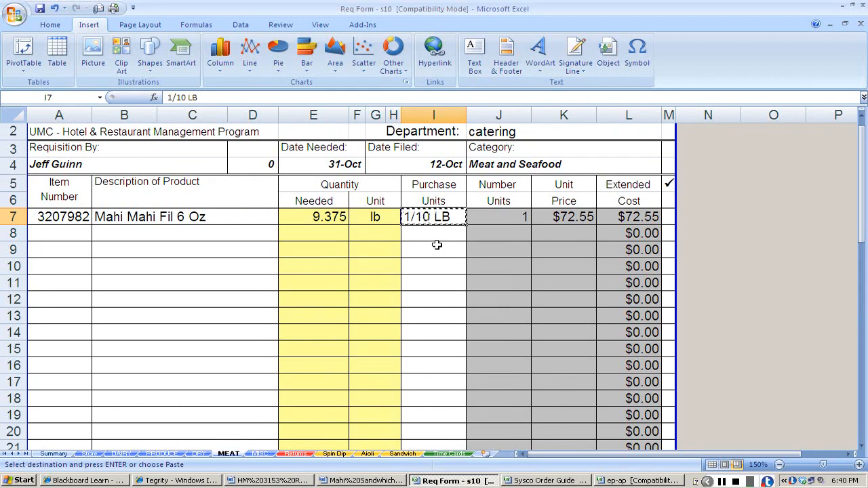
left_click(403, 453)
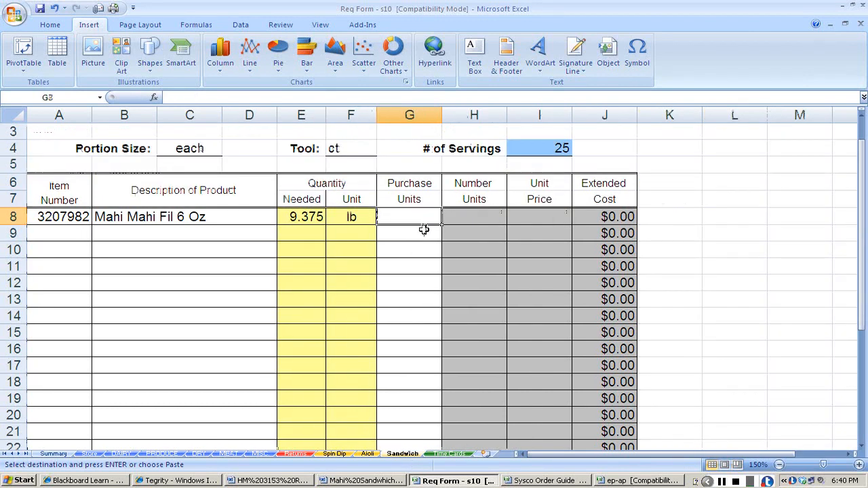
key("ctrl+v")
Copy the Mahi Mahi unit price, $72.55, from the MEAT sheet into the Sandwich sheet's unit price cell I8.
left_click(519, 219)
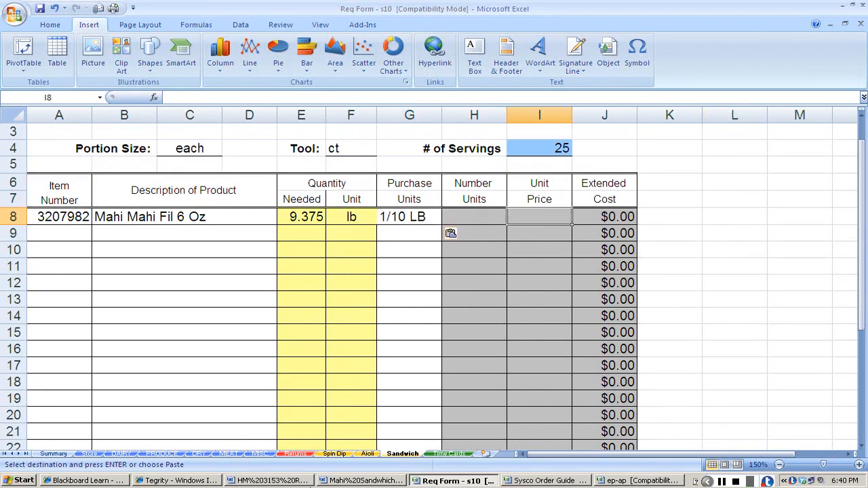
left_click(229, 453)
left_click(563, 218)
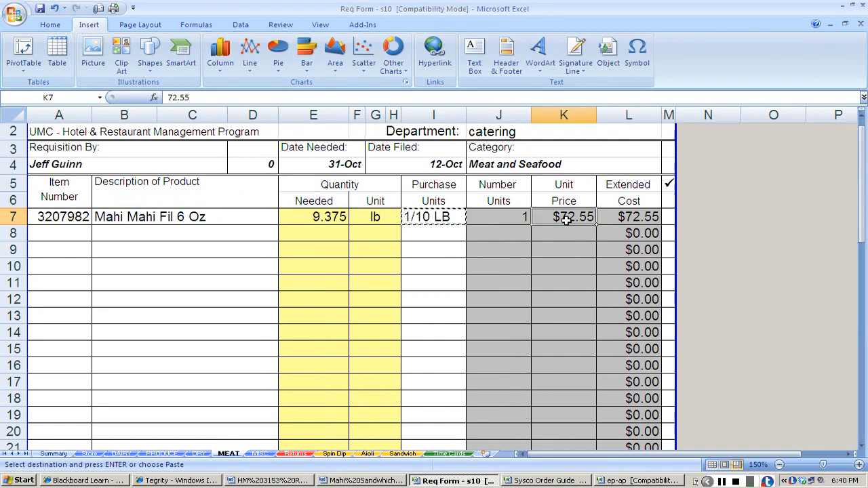
key("ctrl+c")
left_click(402, 453)
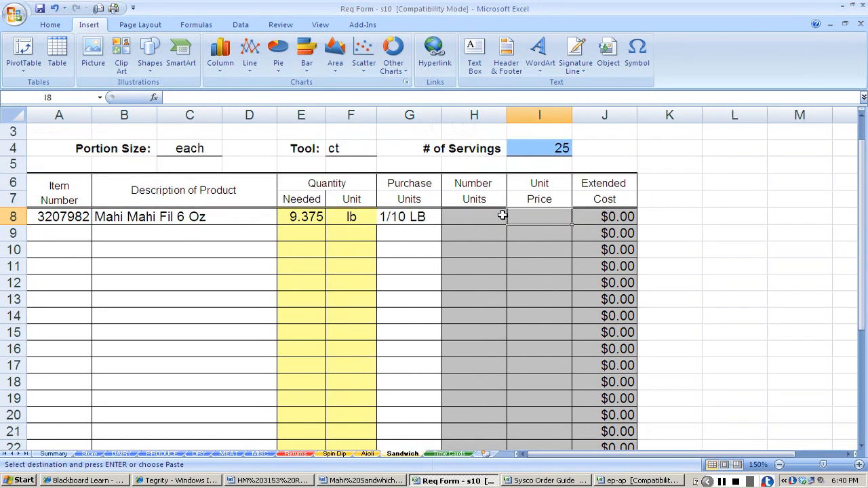
key("ctrl+v")
In row 9 of the Sandwich sheet, enter "in house" as the item number and "Avocado Lime Aioli" as the description.
left_click(81, 234)
key("alt+Tab")
key("Tab")
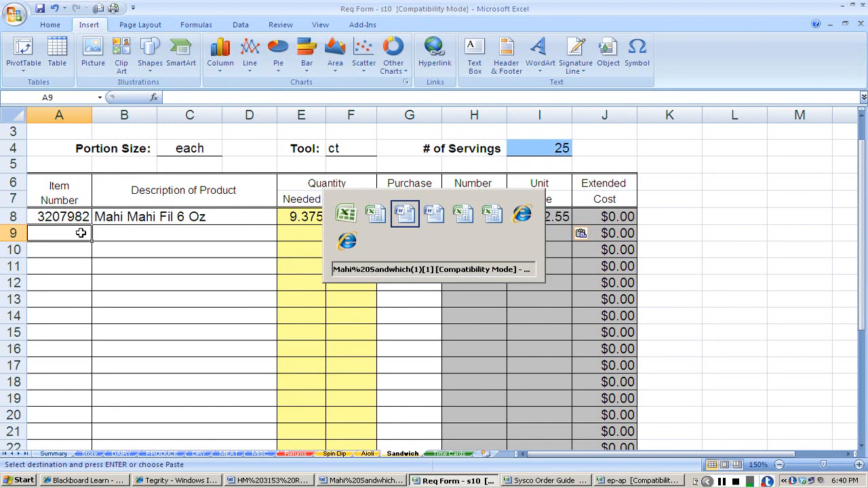
key("Escape")
type("in ho")
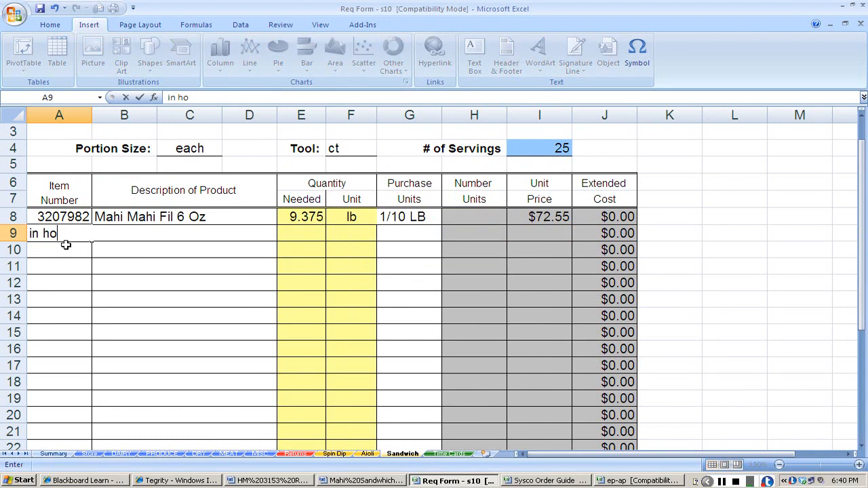
type("use")
key("Tab")
type("Avocad")
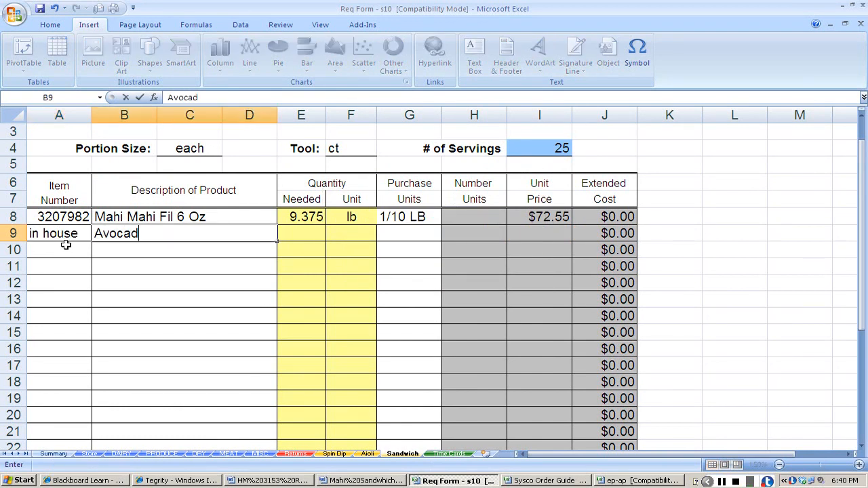
type("o Lime Ai")
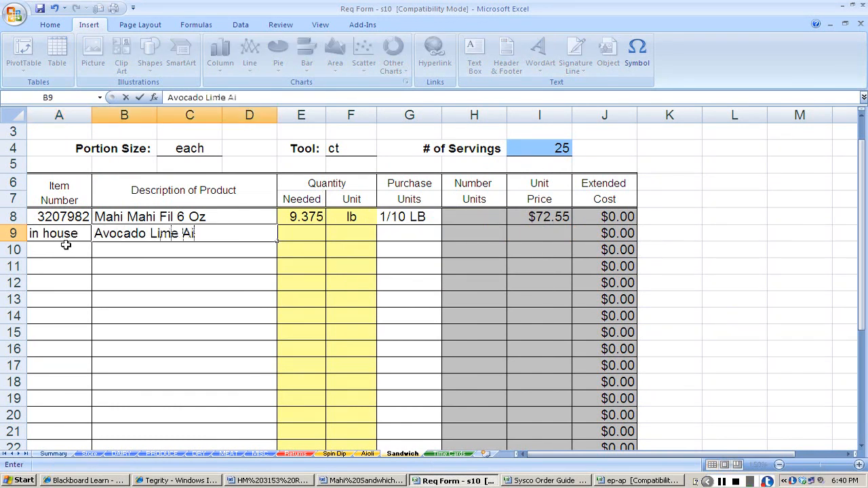
type("loi")
key("BackSpace")
key("BackSpace")
key("BackSpace")
type("oli")
key("Tab")
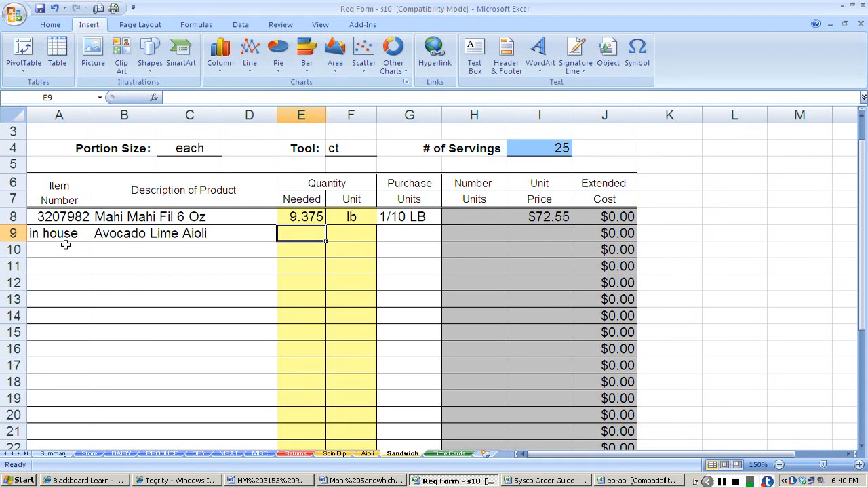
Set the Avocado Lime Aioli quantity needed to 25 and its unit to oz.
type("25")
key("Tab")
type("oz")
key("Tab")
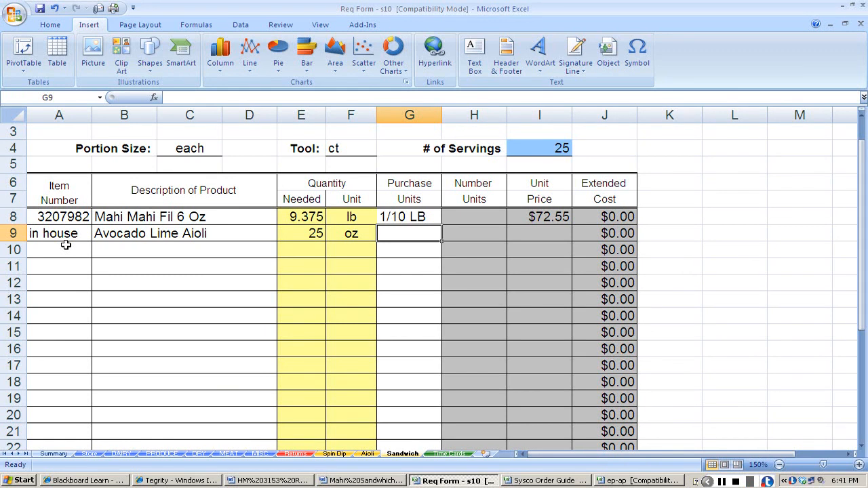
Set the aioli's purchase unit to 1oz and its unit price to .25, using the cost per serving on the Aioli sheet.
type("1oz")
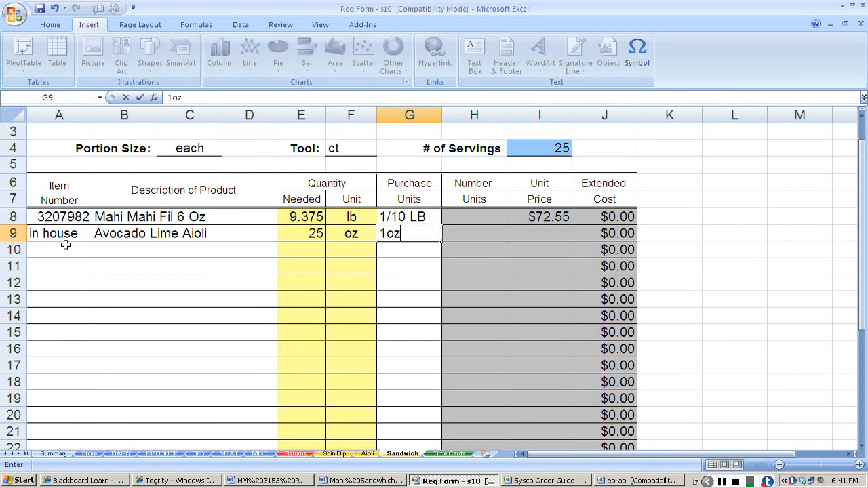
key("Tab")
key("Tab")
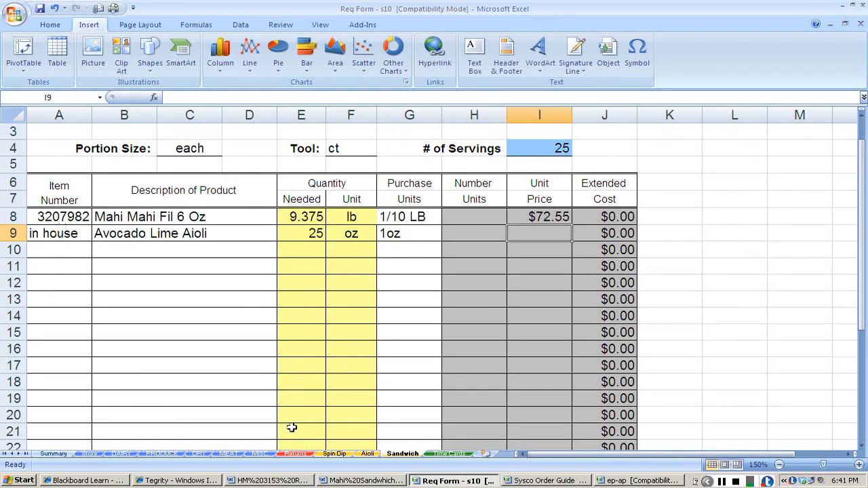
left_click(367, 454)
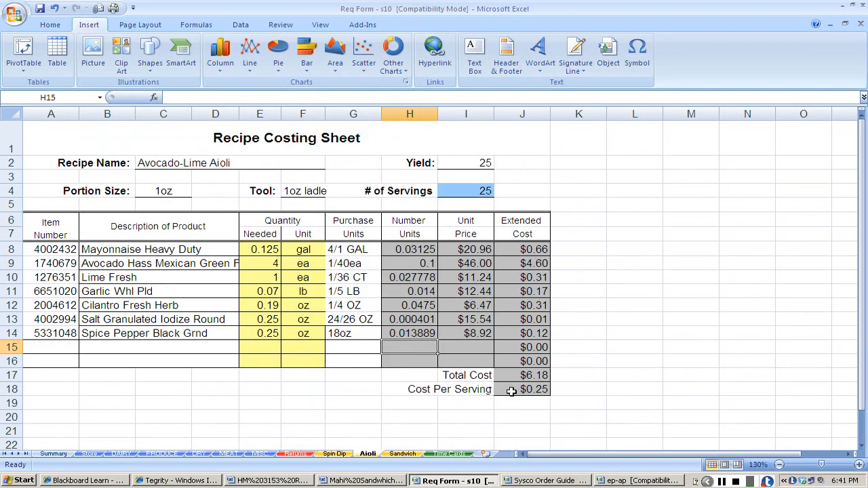
left_click(399, 455)
type(".25")
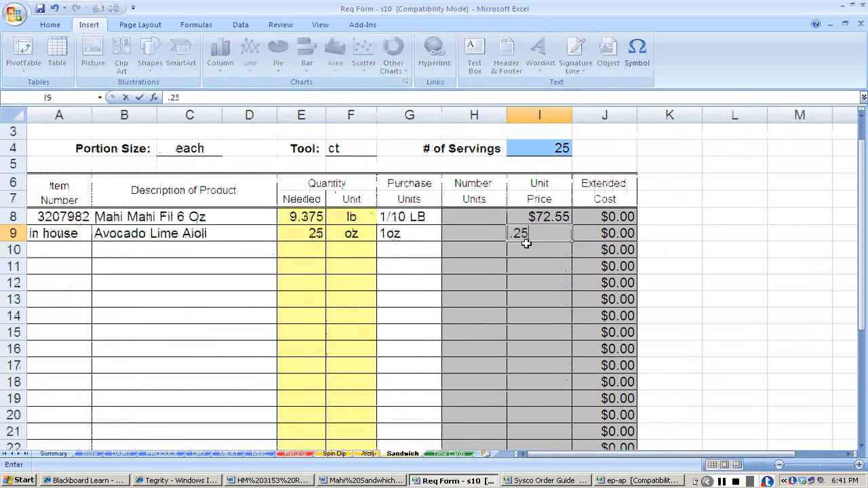
key("Return")
Change the aioli's purchase unit to 25oz and its unit price to the Aioli sheet's total cost, 6.18.
key("Up")
key("Left")
key("Left")
key("Left")
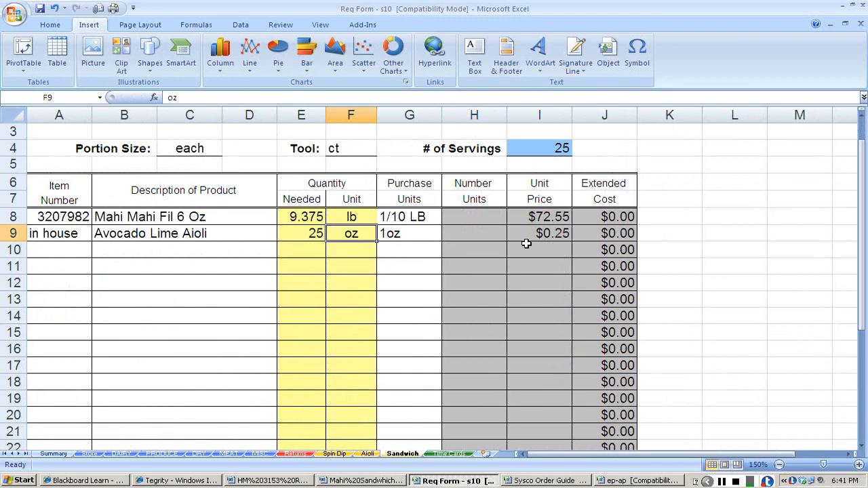
key("Right")
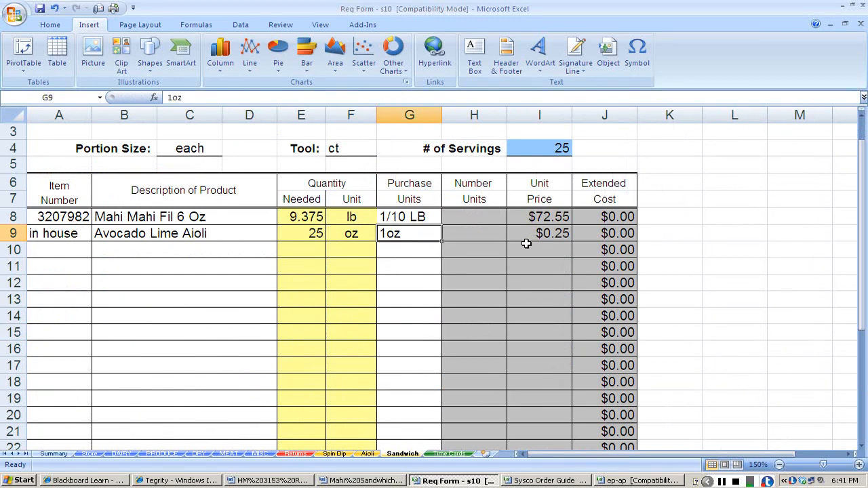
type("25oz")
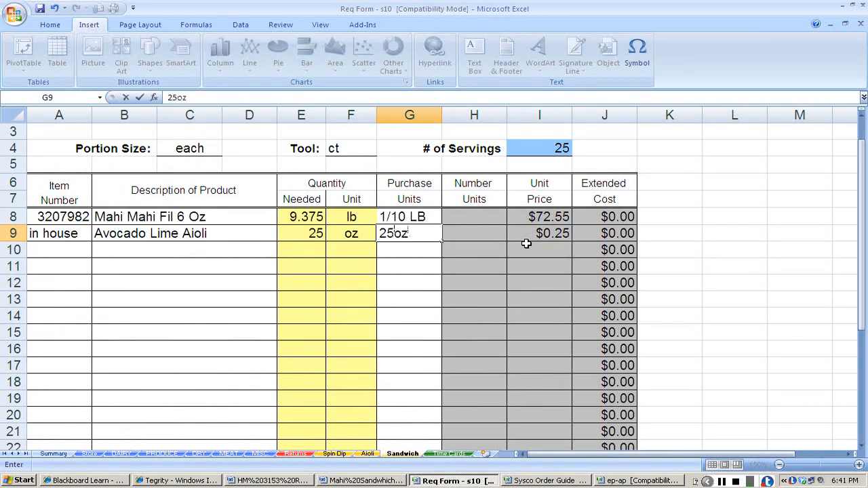
key("Tab")
key("Tab")
type("6.18")
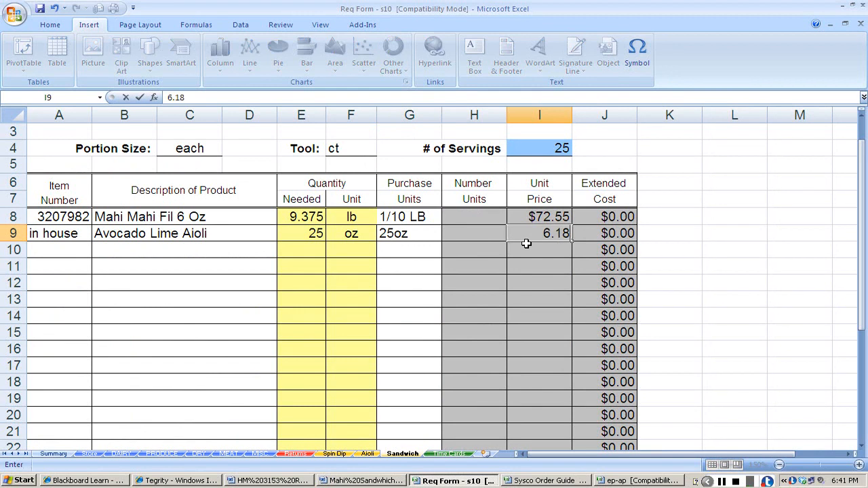
key("Return")
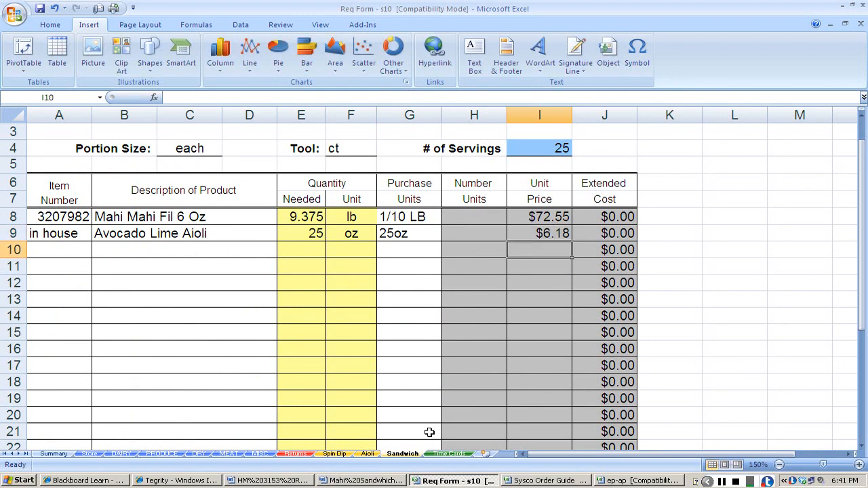
On the Aioli sheet, calculate 25*25 in an empty cell beside the costing table, then clear that cell.
left_click(367, 454)
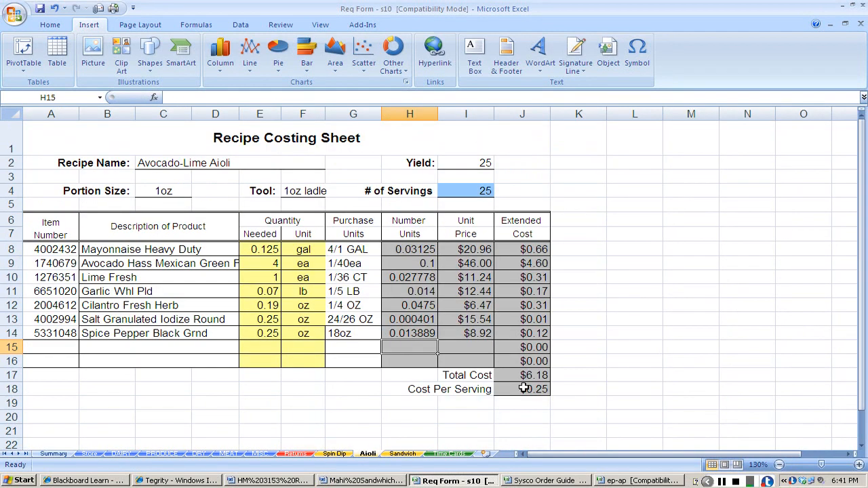
left_click(520, 386)
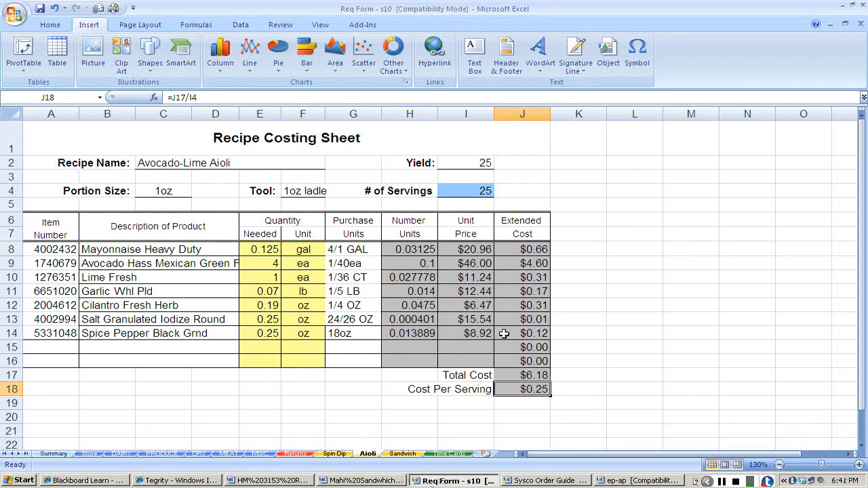
left_click(624, 291)
type("+25*25")
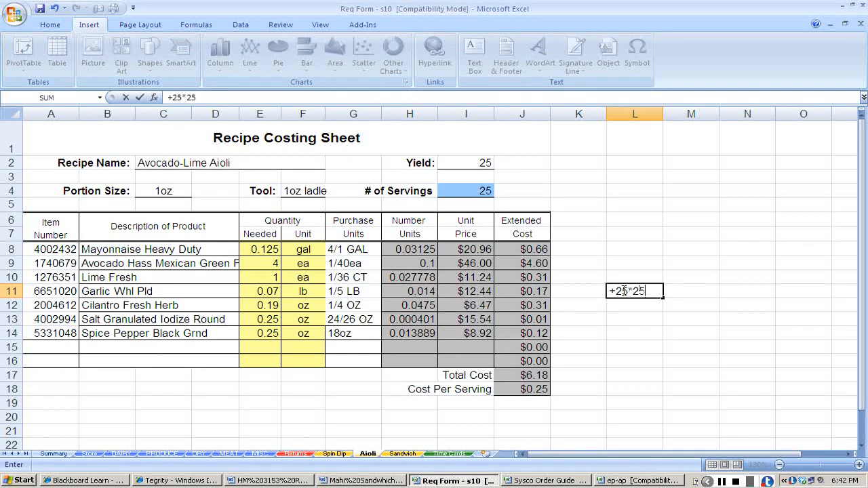
key("Return")
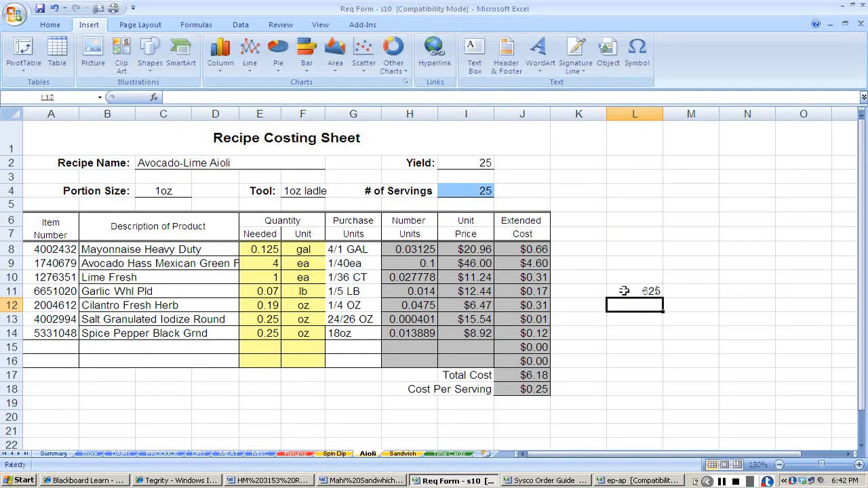
left_click(623, 291)
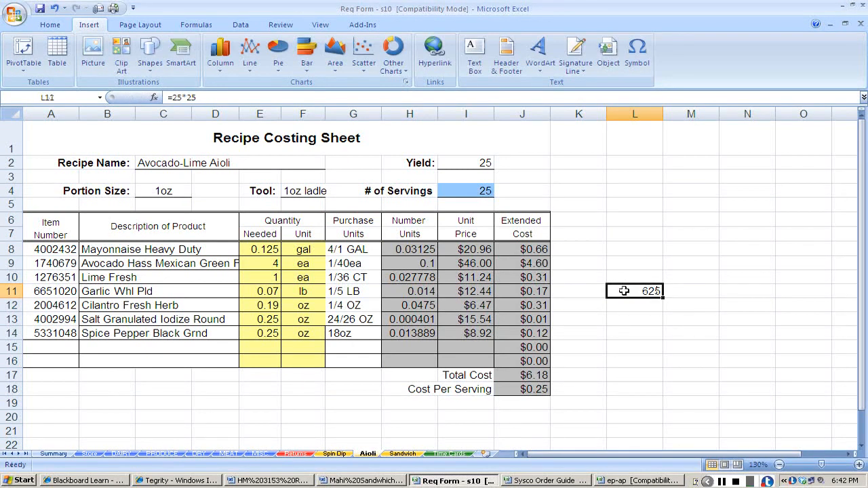
key("Delete")
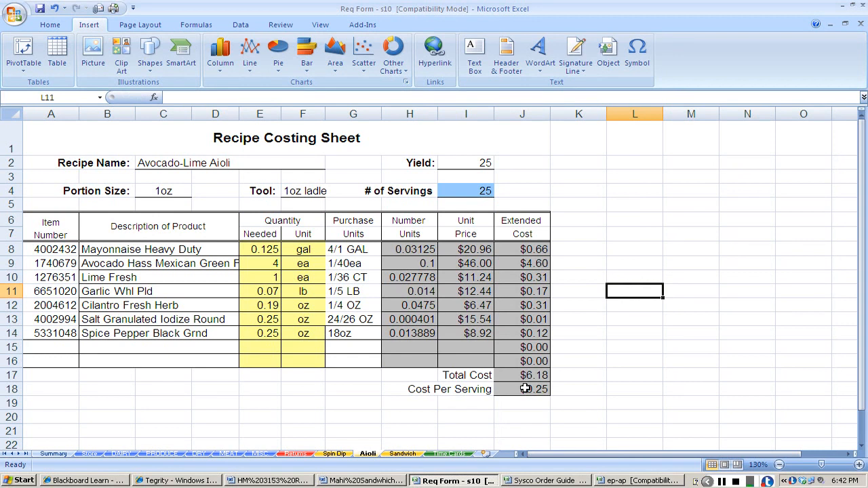
On the Sandwich sheet, set the Avocado Lime Aioli's number of units to 1.
left_click(397, 455)
left_click(474, 234)
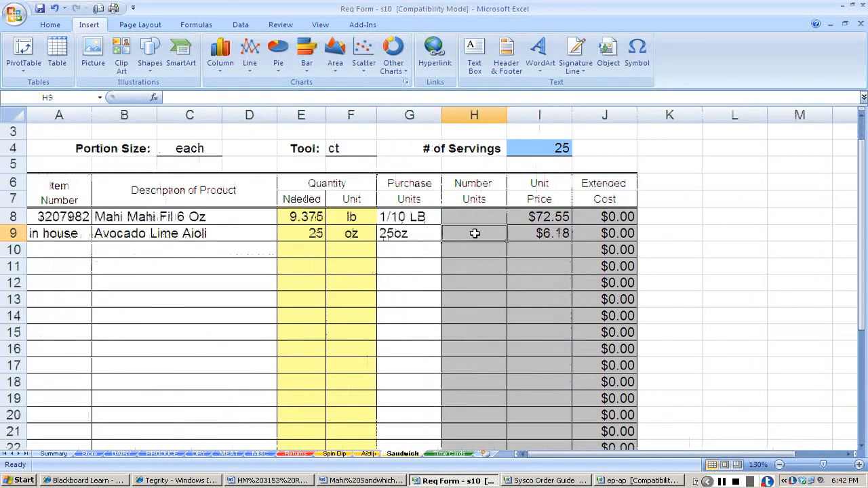
type("1")
key("Return")
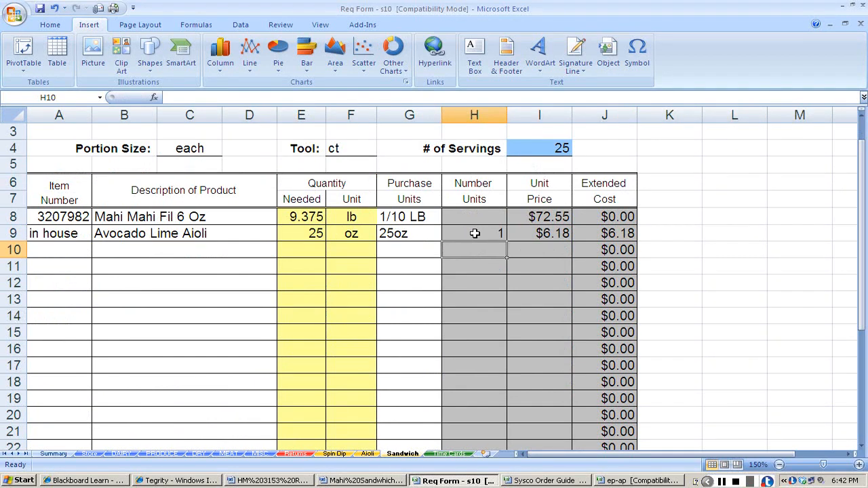
Copy the hamburger bun's item number and description from the DRY sheet into row 10 of the Sandwich sheet.
key("Home")
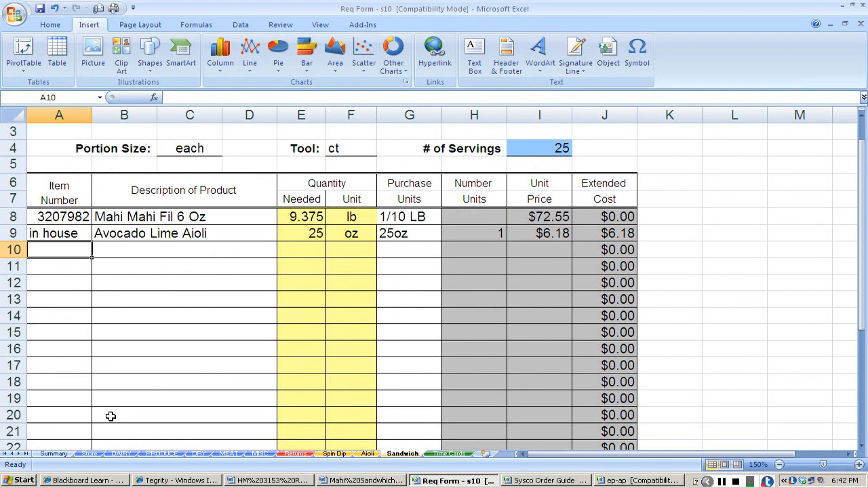
left_click(207, 455)
left_click_drag(97, 340, 189, 344)
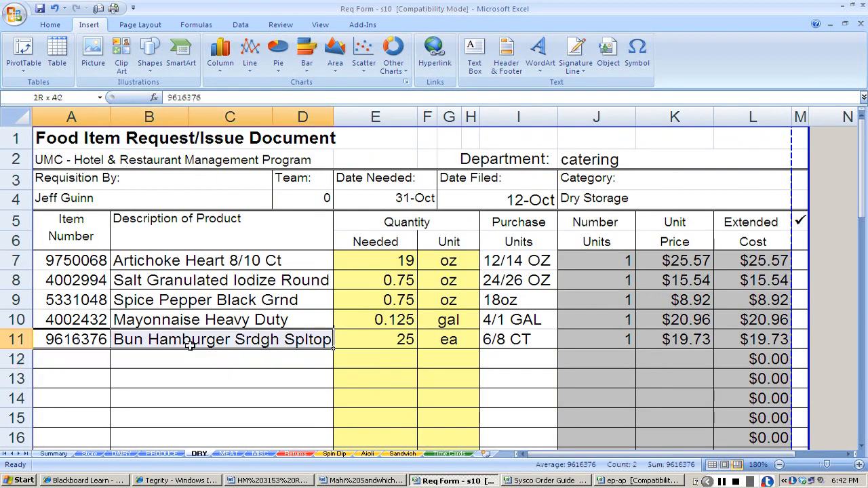
key("ctrl+c")
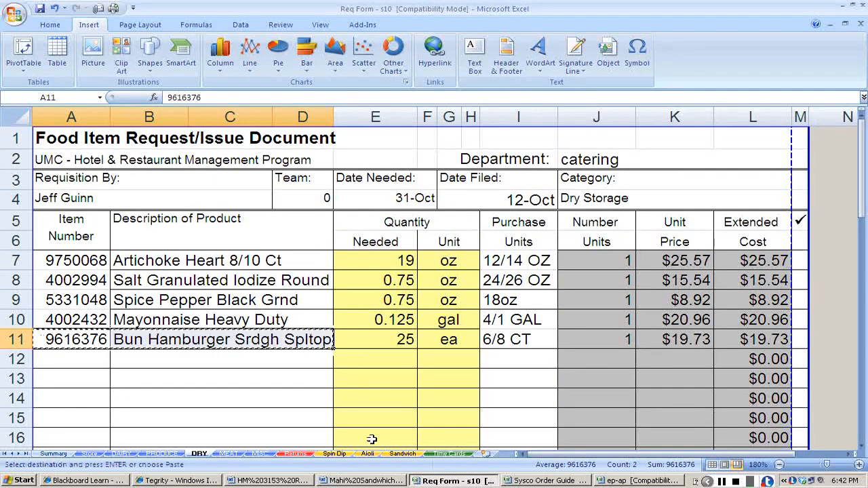
left_click(398, 456)
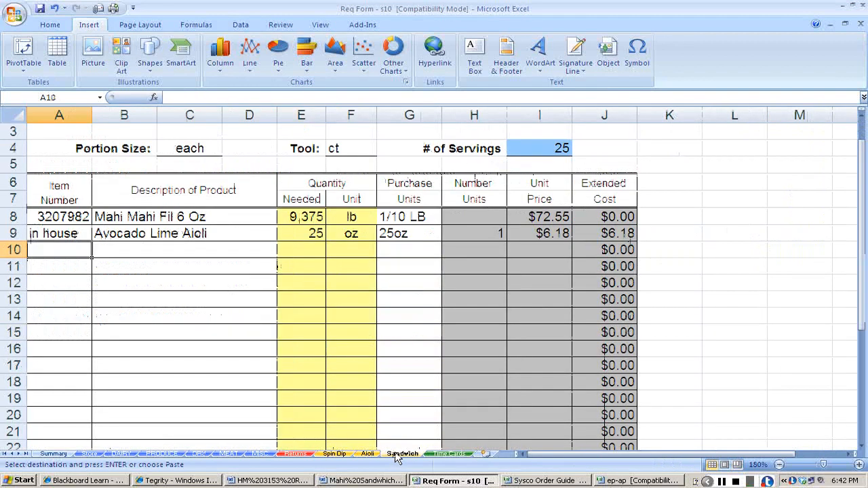
key("ctrl+v")
Set the hamburger bun's quantity needed to 25 and its unit to ea.
key("Right")
key("Right")
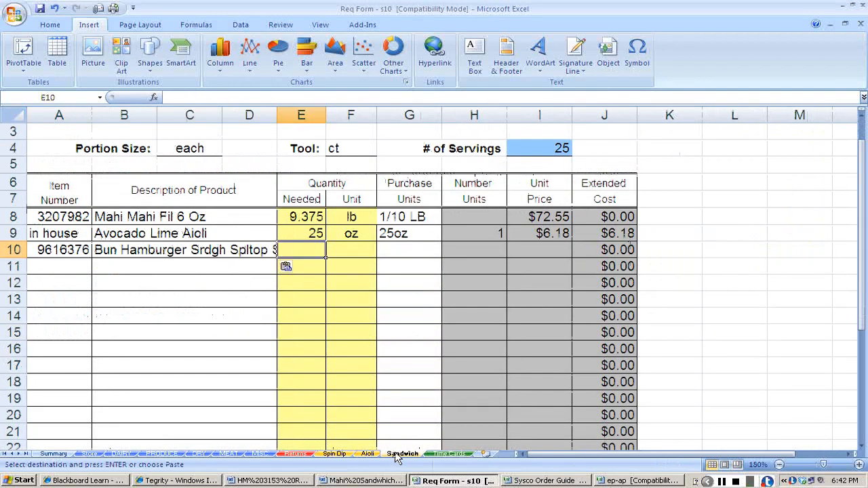
type("25")
key("Tab")
type("ea")
key("Tab")
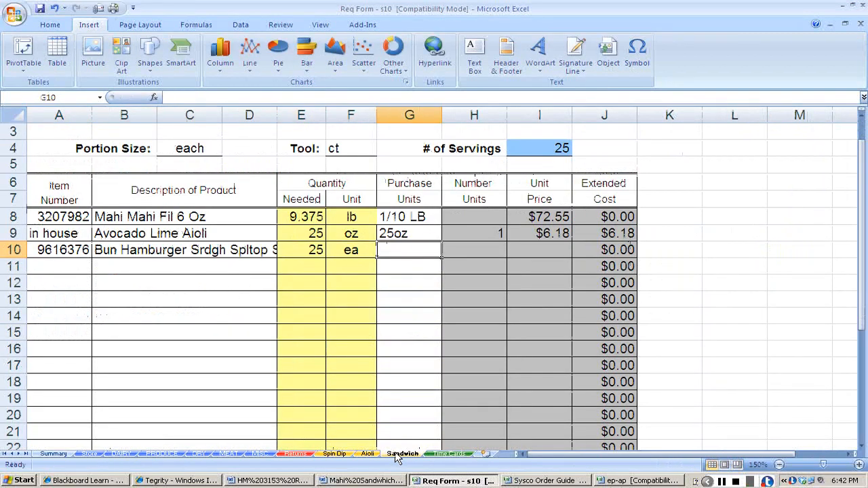
Copy the bun's purchase unit, 6/8 CT, and unit price, $19.73, from the DRY sheet into its Sandwich row.
left_click(200, 453)
left_click(520, 341)
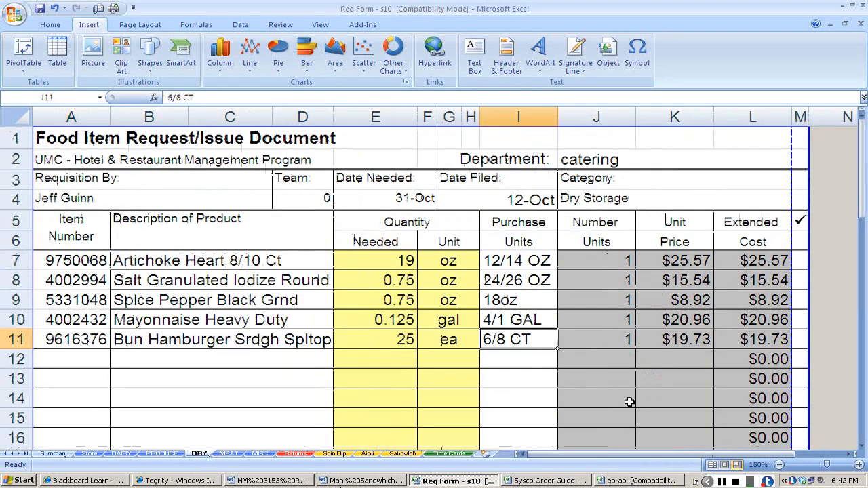
key("ctrl+c")
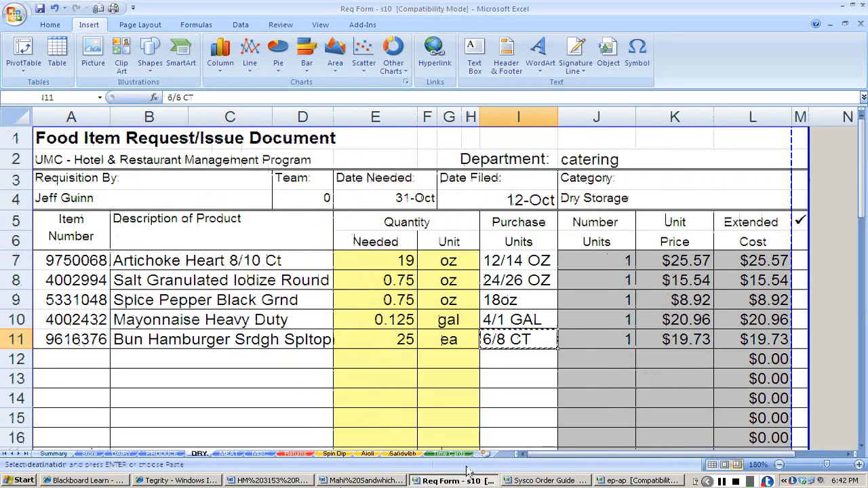
left_click(402, 453)
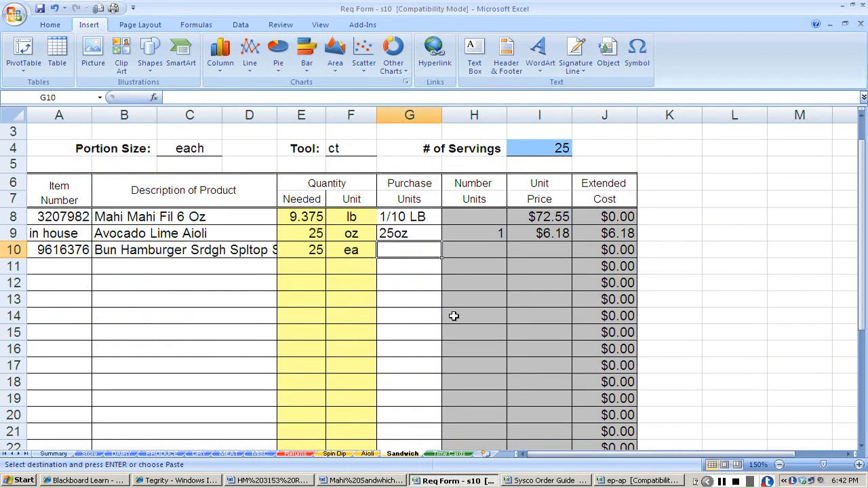
left_click(199, 454)
left_click(668, 339)
key("ctrl+c")
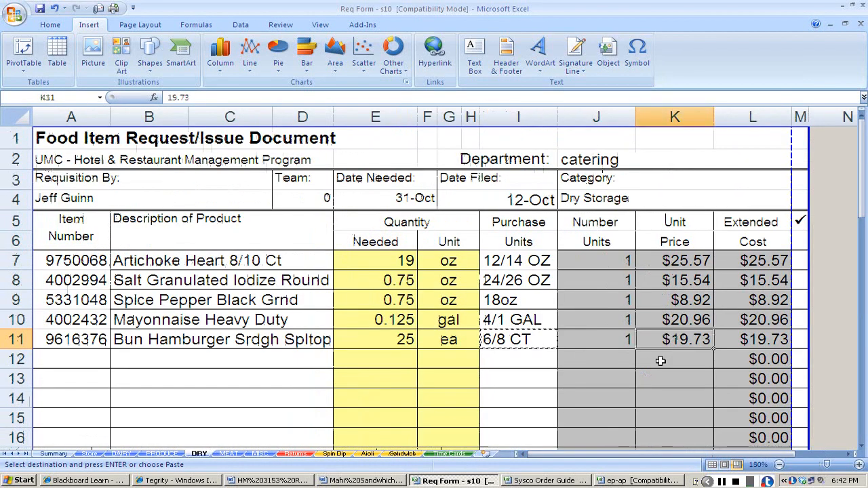
left_click(402, 454)
left_click(575, 249)
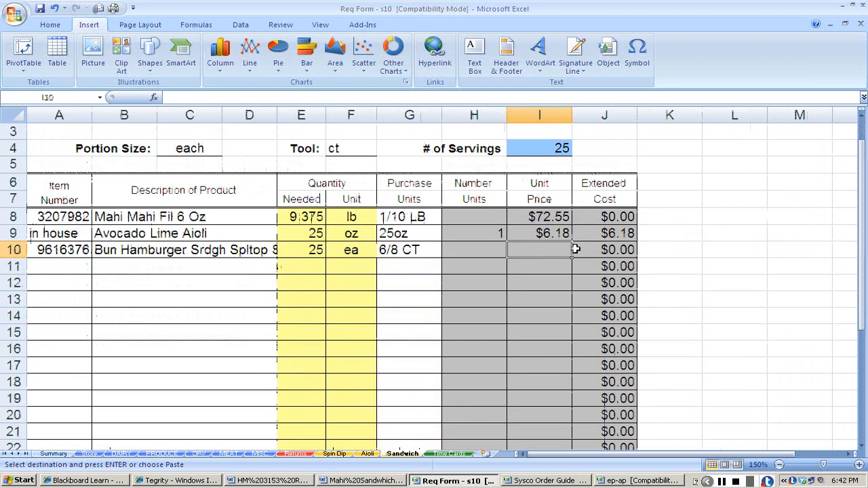
key("ctrl+v")
Copy the green leaf lettuce and red onion item numbers and descriptions from the PRODUCE sheet into Sandwich rows 11 and 12.
left_click(52, 265)
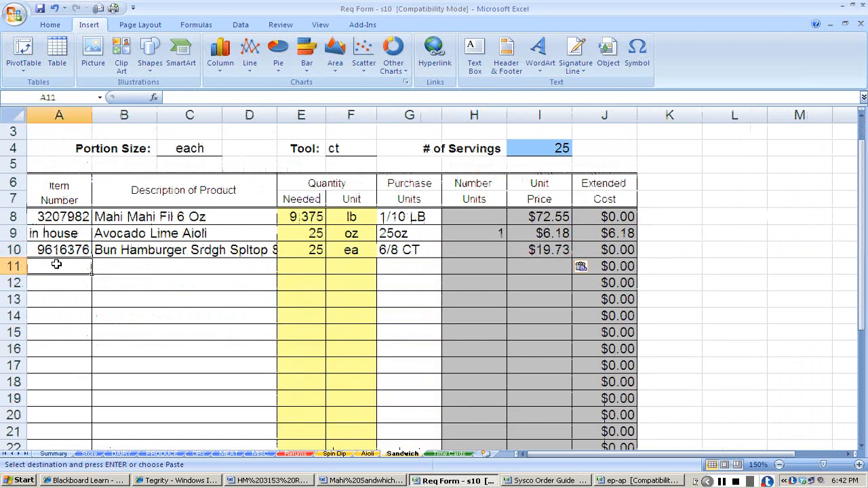
left_click(161, 454)
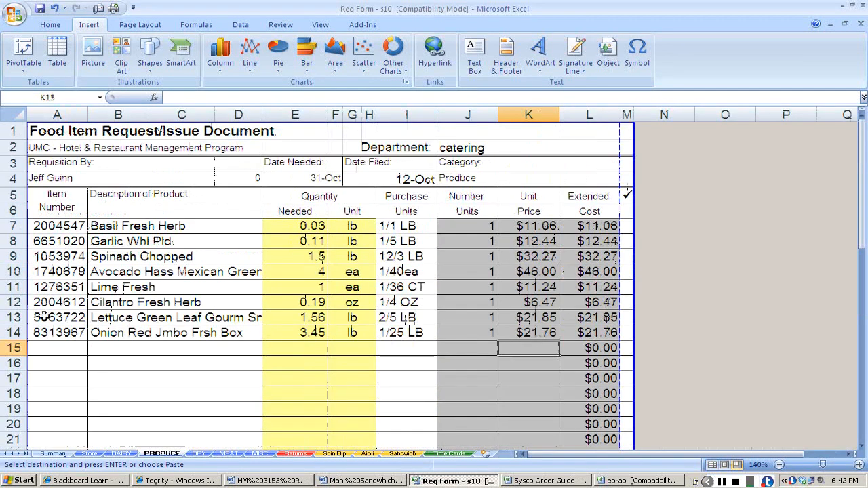
left_click_drag(44, 317, 115, 331)
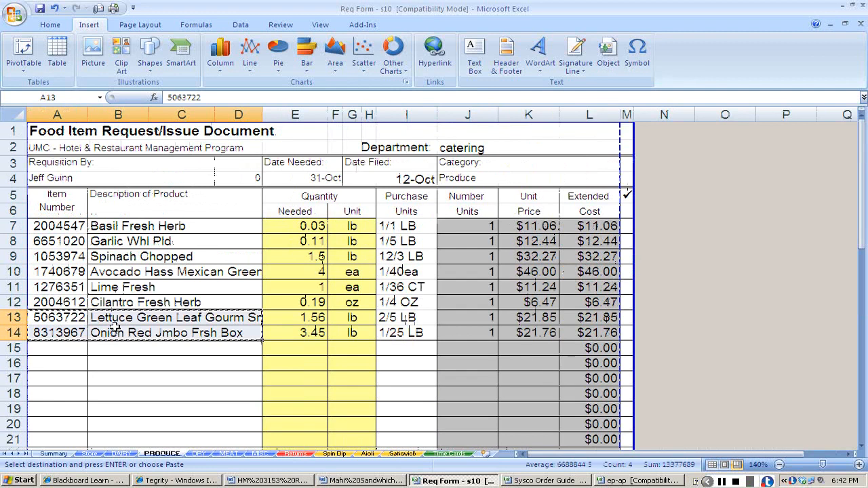
key("ctrl+c")
left_click(397, 454)
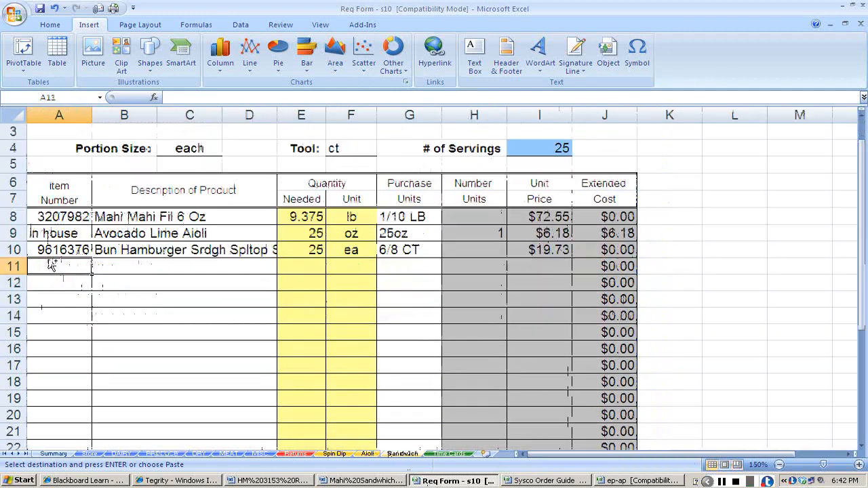
key("ctrl+v")
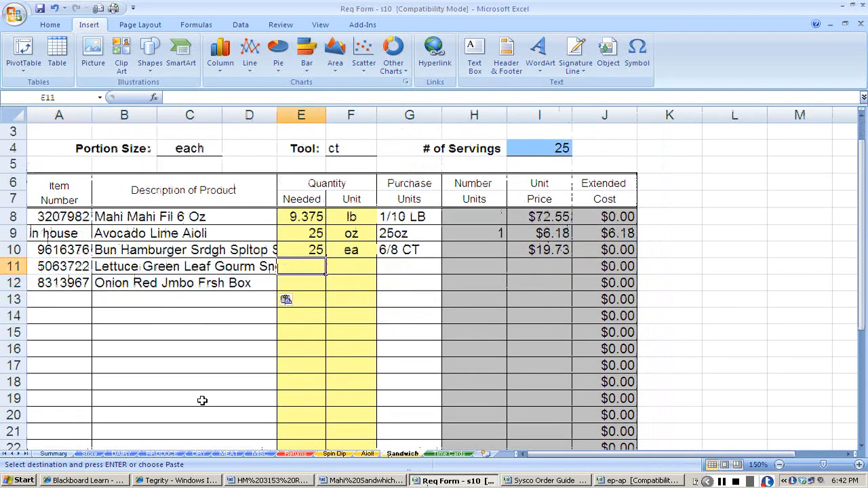
Enter the PRODUCE sheet's quantities needed on the Sandwich sheet: 1.56 for the lettuce and 3.45 for the red onion.
left_click(162, 454)
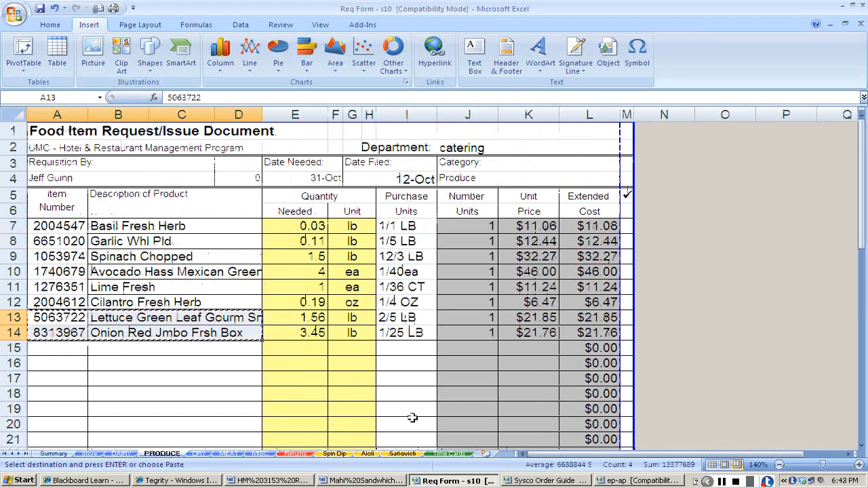
left_click(402, 453)
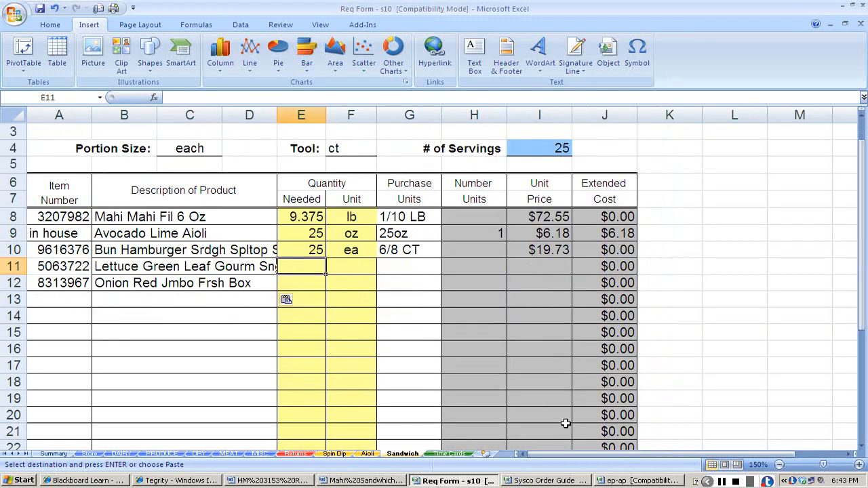
type("1.")
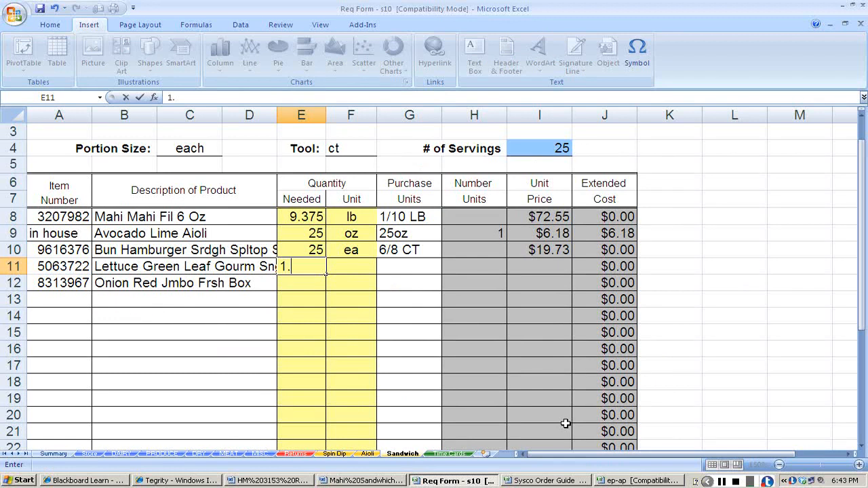
type("56")
key("Return")
type("3.45")
Set the quantity unit to lb for both the lettuce and the red onion.
key("Return")
key("Up")
key("Up")
key("Right")
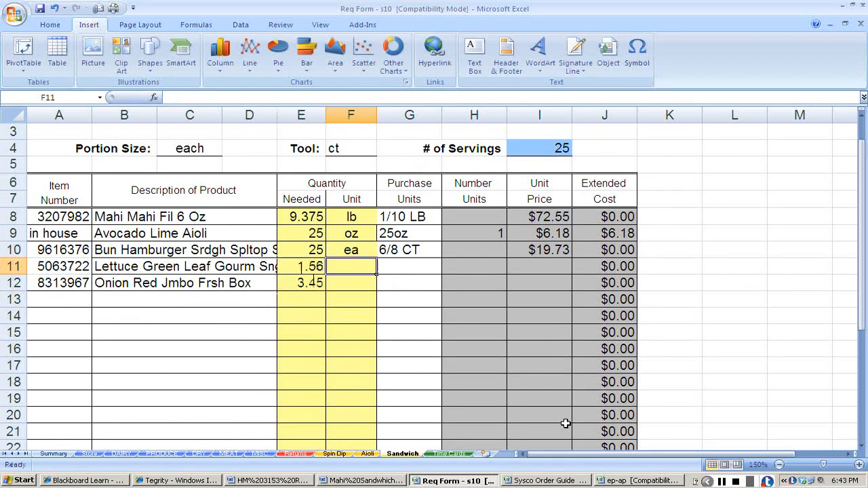
type("lb")
key("Return")
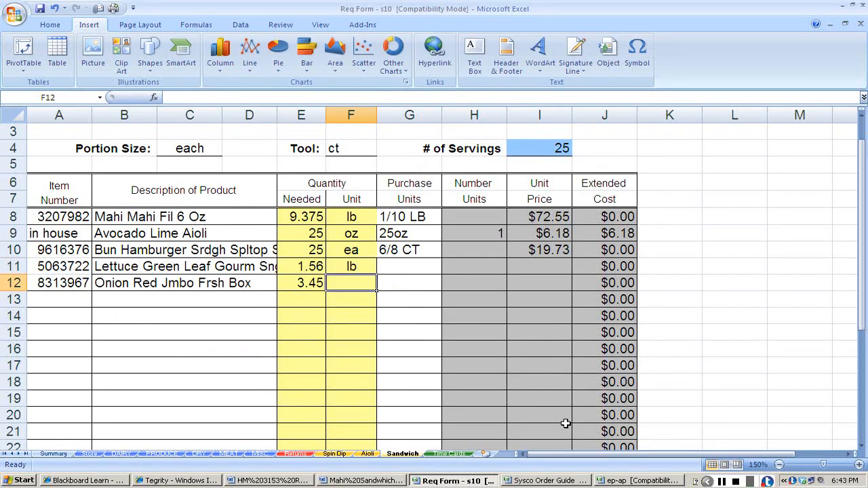
type("lb")
key("Up")
Copy the lettuce and onion purchase units, 2/5 LB and 1/25 LB, from the PRODUCE sheet into their Sandwich rows.
key("Right")
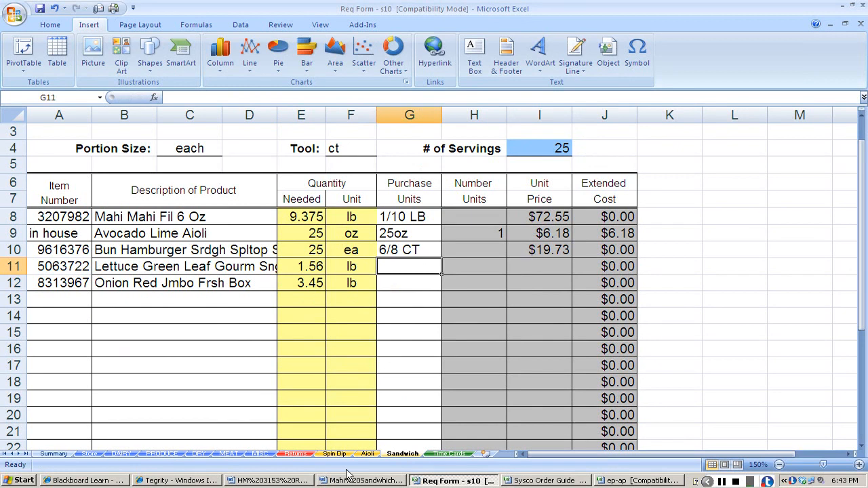
left_click(163, 454)
left_click_drag(393, 317, 388, 330)
key("ctrl+c")
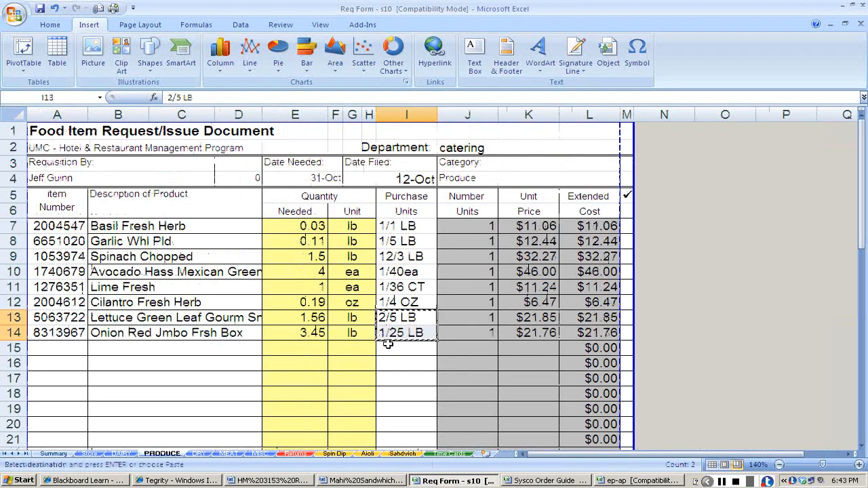
left_click(403, 454)
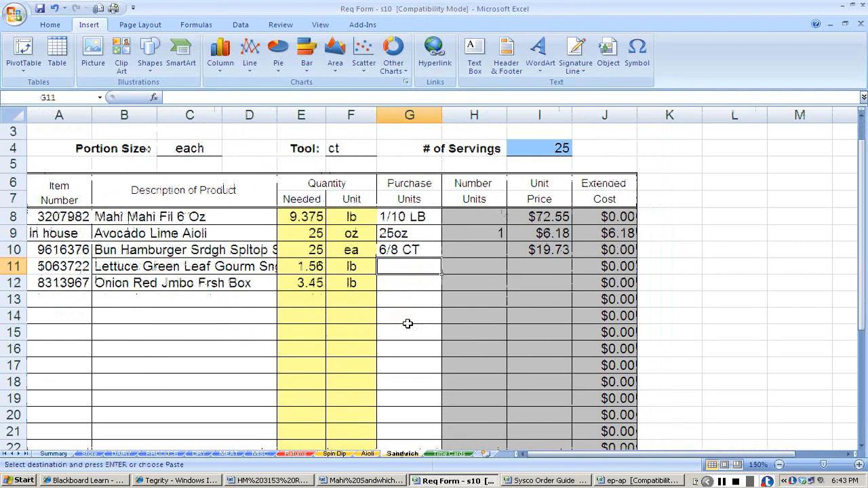
key("ctrl+v")
Copy the lettuce and onion unit prices, $21.85 and $21.76, from the PRODUCE sheet into their Sandwich rows.
left_click(520, 270)
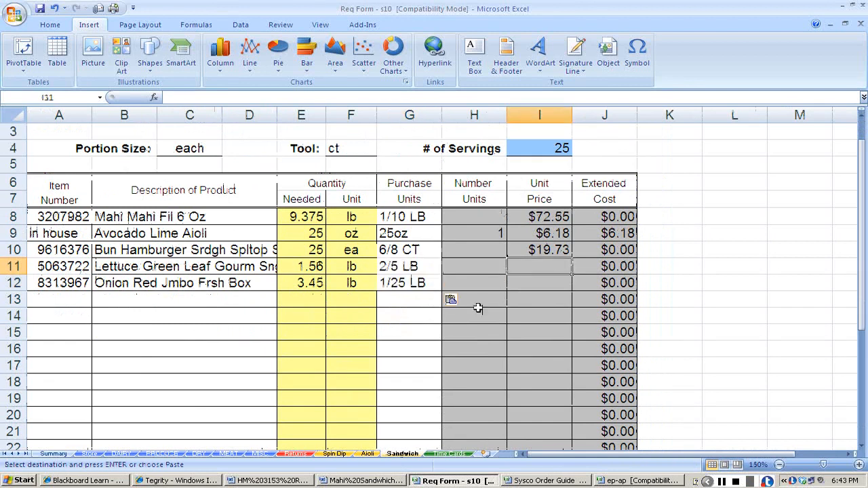
left_click(156, 455)
left_click_drag(529, 316, 529, 333)
key("ctrl+c")
left_click(406, 455)
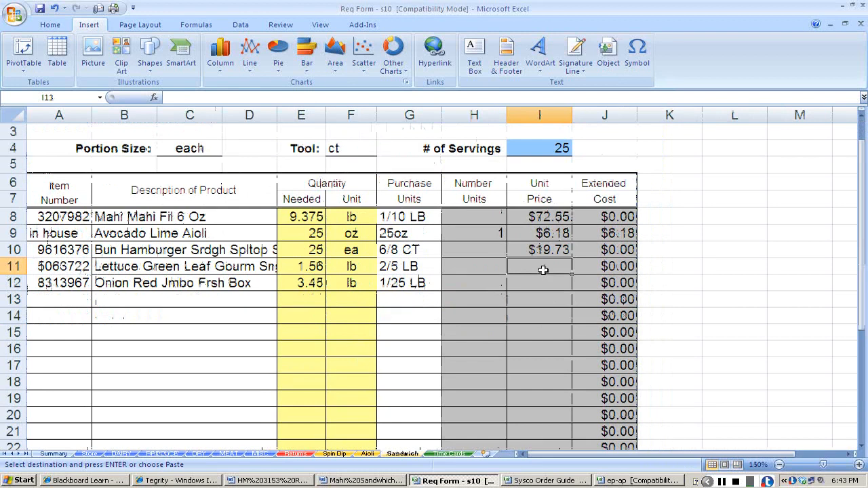
key("ctrl+v")
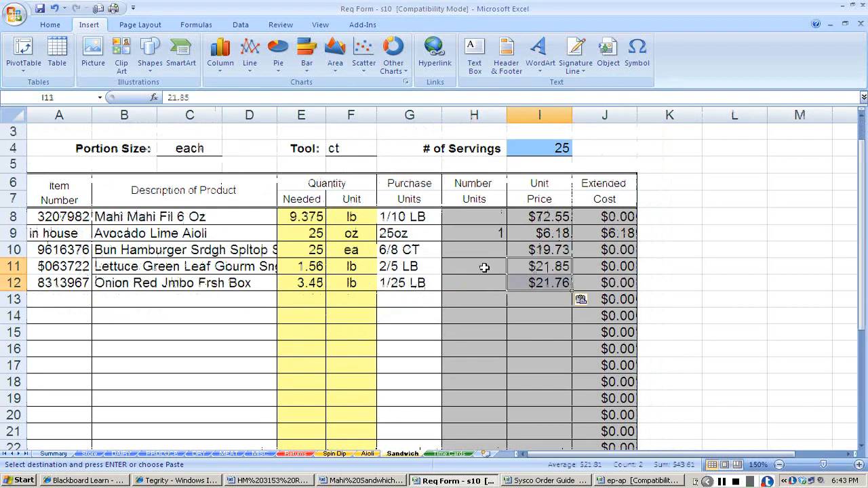
Delete the surplus blank ingredient rows 14 through 24 from the Sandwich costing sheet.
left_click(475, 219)
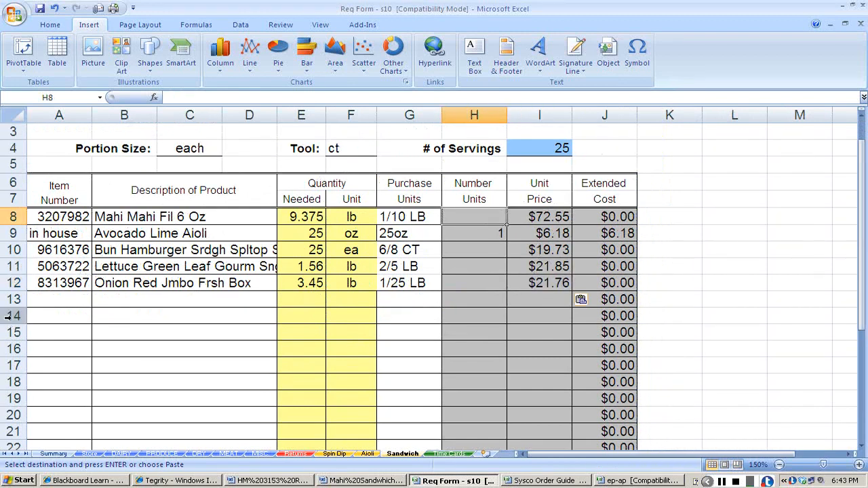
left_click_drag(8, 316, 27, 453)
right_click(84, 327)
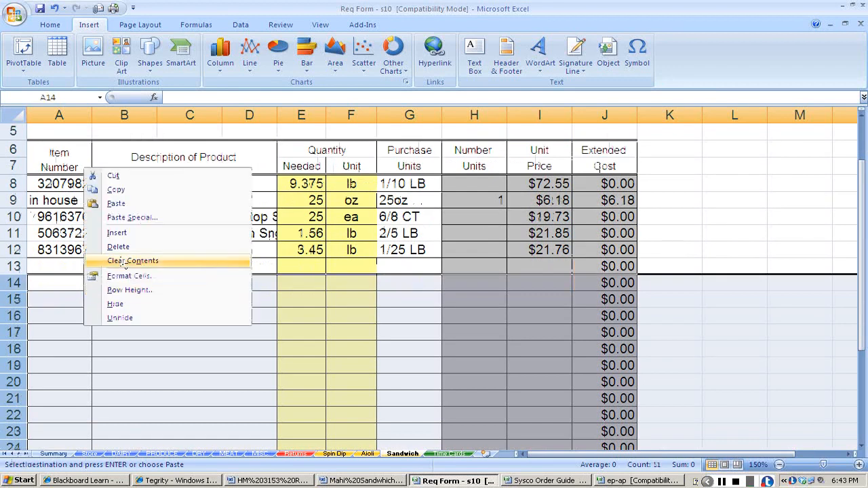
left_click(124, 248)
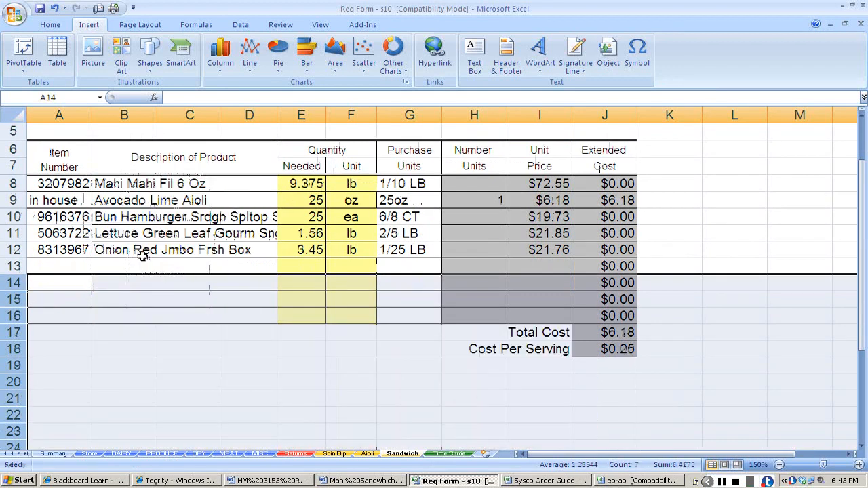
left_click(141, 286)
Calculate the number of units on the Sandwich sheet as +9.375/10 for the mahi and +25/48 for the hamburger buns.
left_click(482, 184)
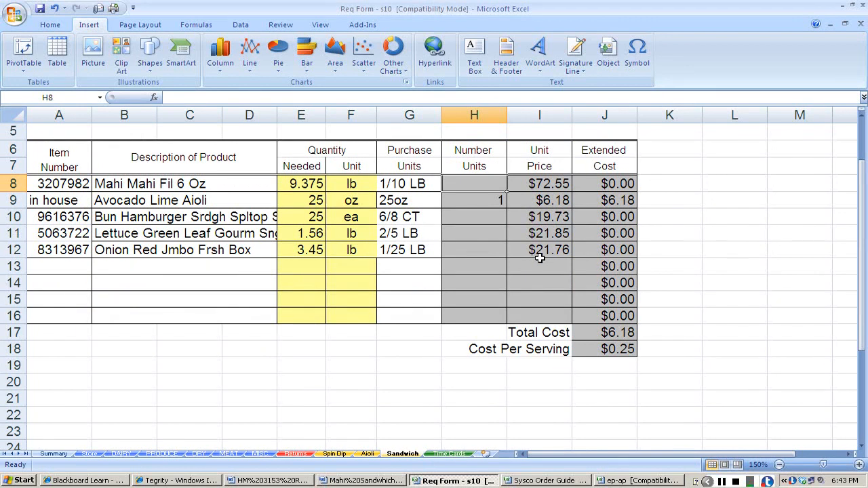
type("+")
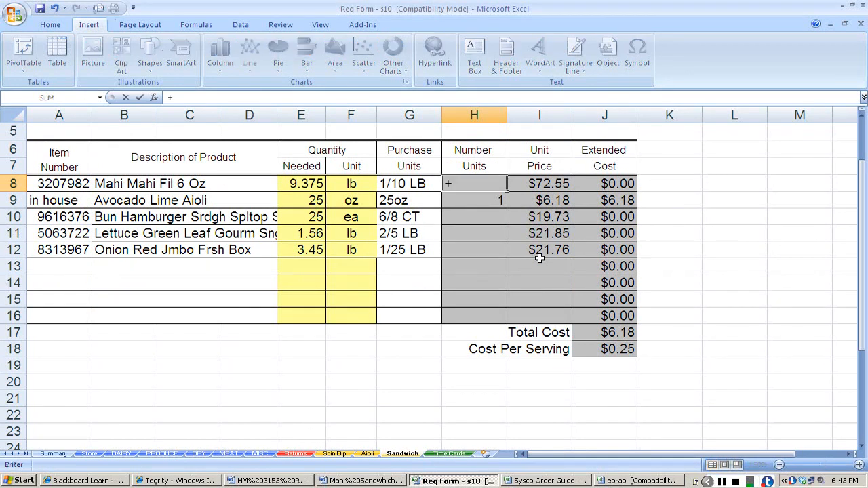
type("9.375/")
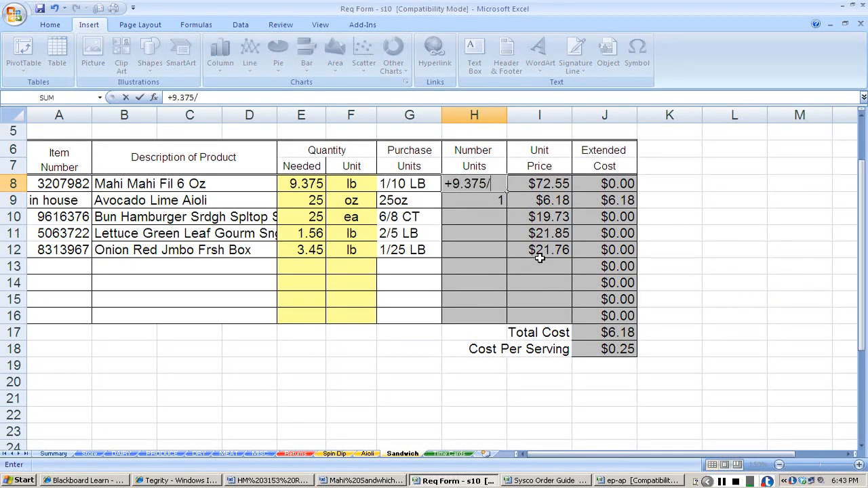
type("10")
key("Return")
key("Return")
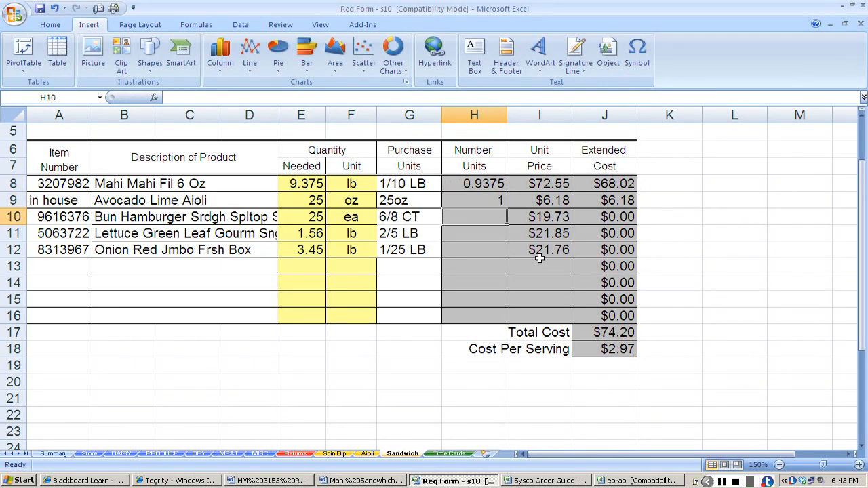
type("+25/")
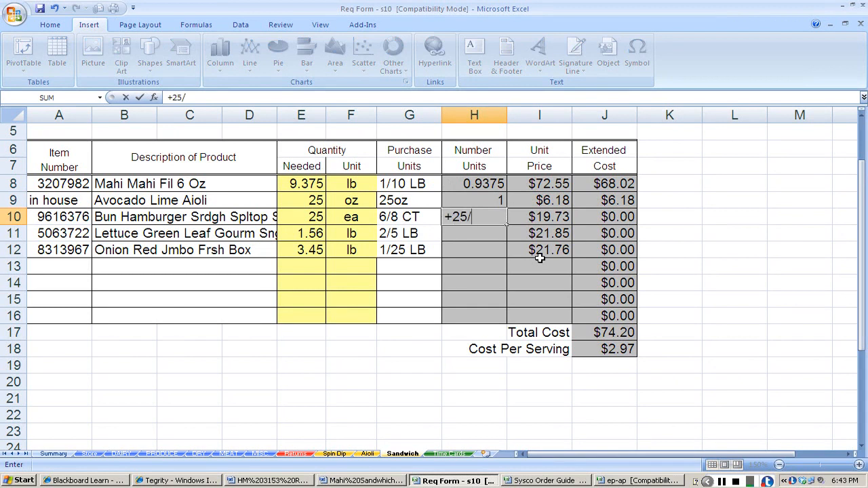
type("48")
key("Return")
Calculate the number of units as +1.56/10 for the lettuce and +3.45/25 for the red onion.
type("+1.56")
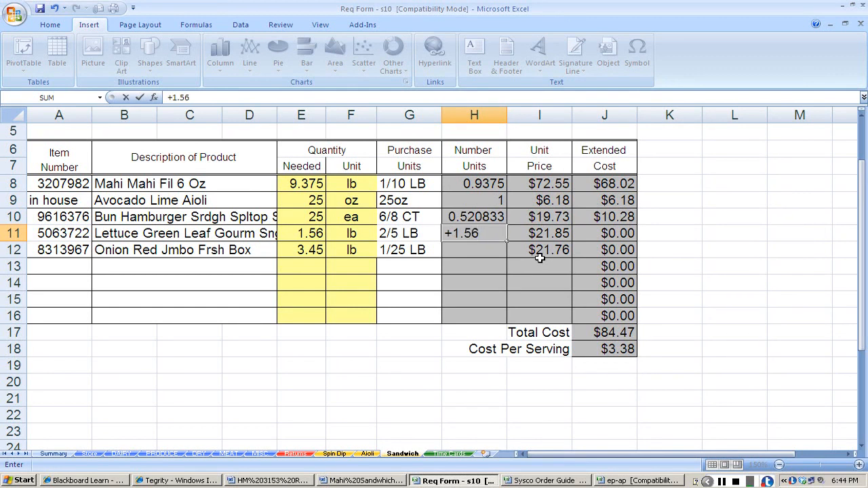
type("/10")
key("Return")
type("+3")
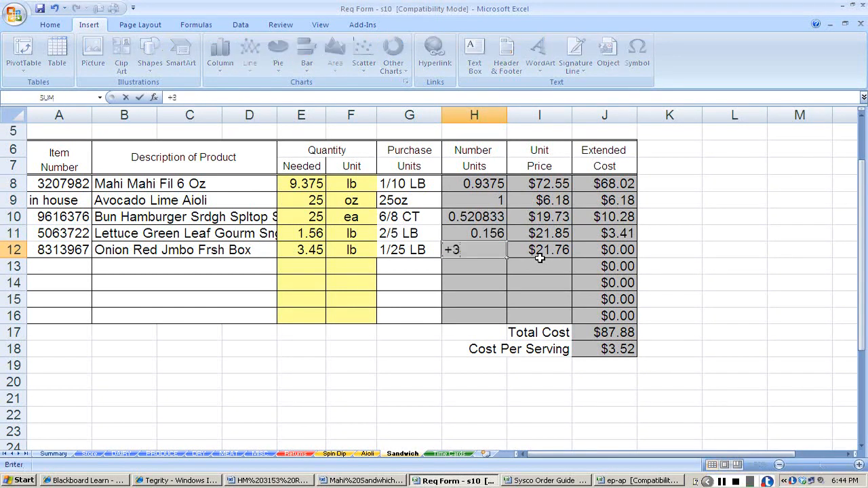
type(".45/25")
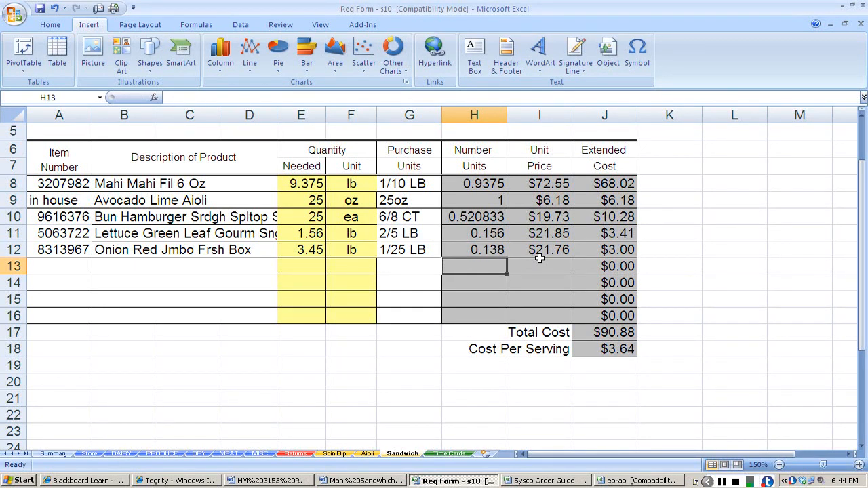
Review the completed Sandwich costing sheet and the Spin Dip and Aioli costing sheets, ending on the Sandwich sheet.
scroll(539, 258, "up", 2)
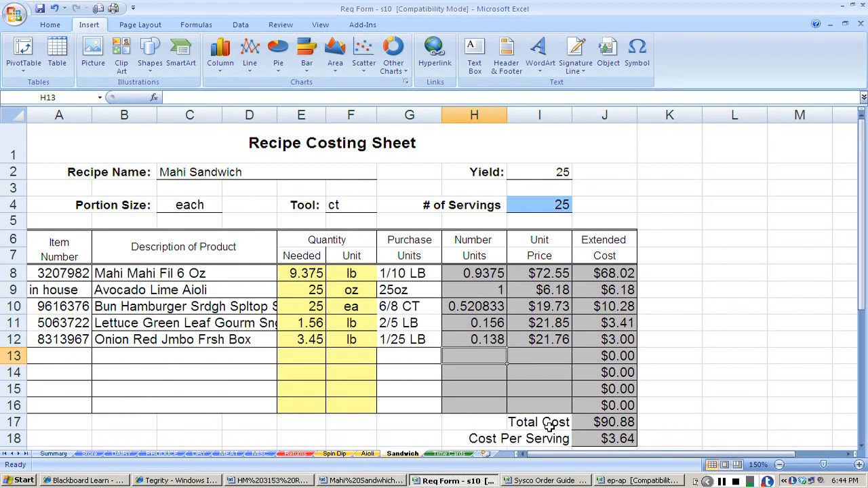
left_click(331, 453)
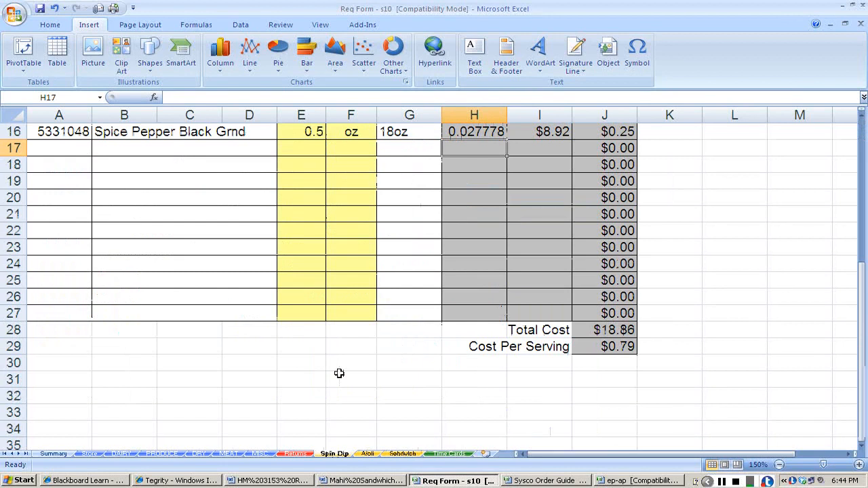
left_click(367, 453)
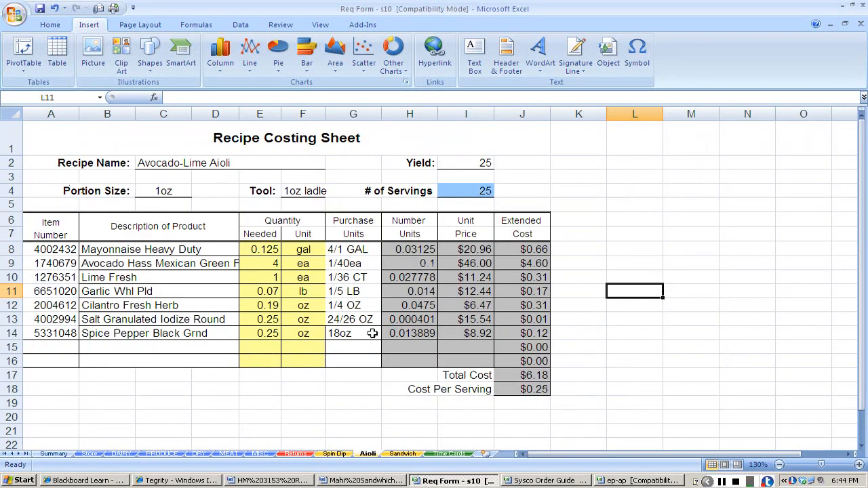
left_click(402, 453)
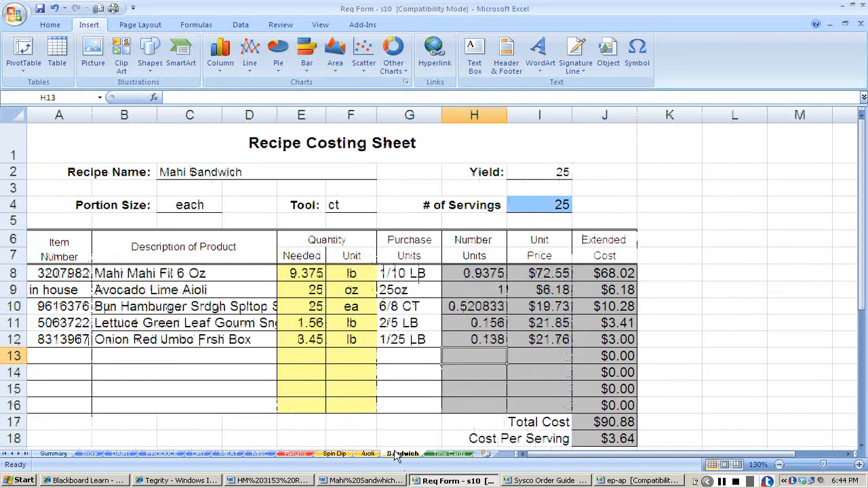